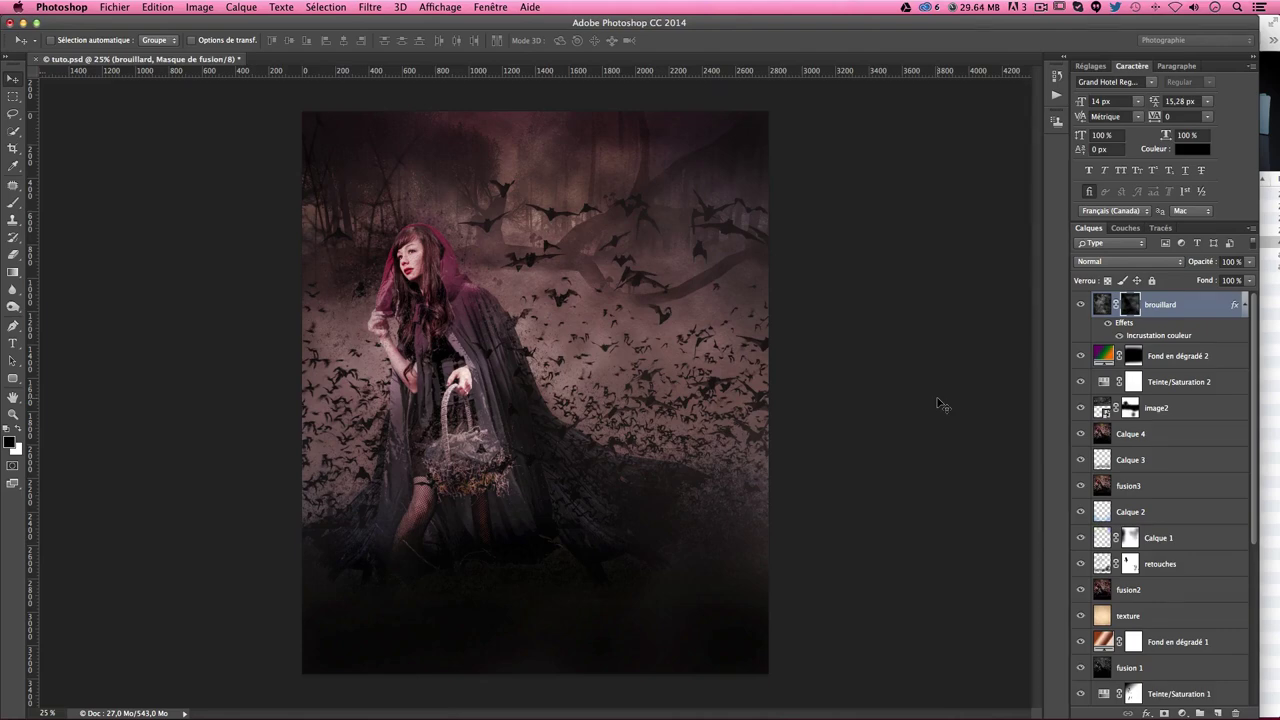
Step: Bring the compositing-chap-rouge Finder window in front of the tuto.psd composite
left_click(1275, 334)
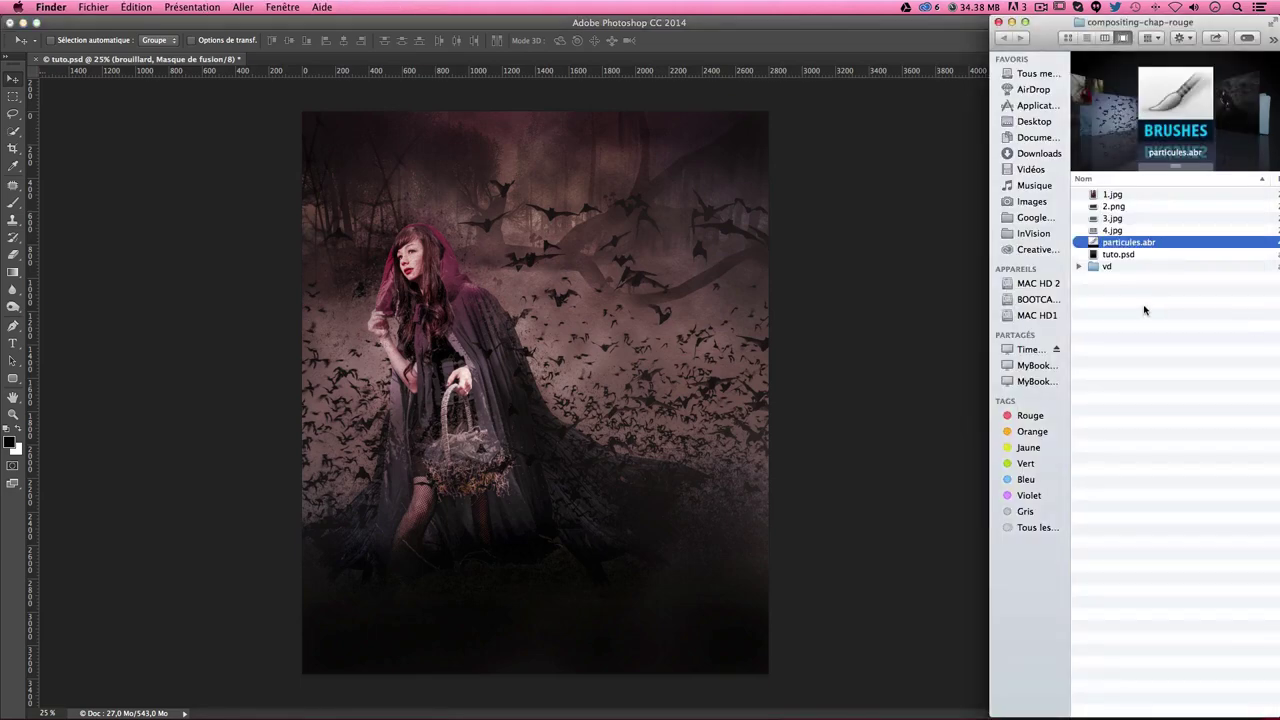
double_click(1112, 196)
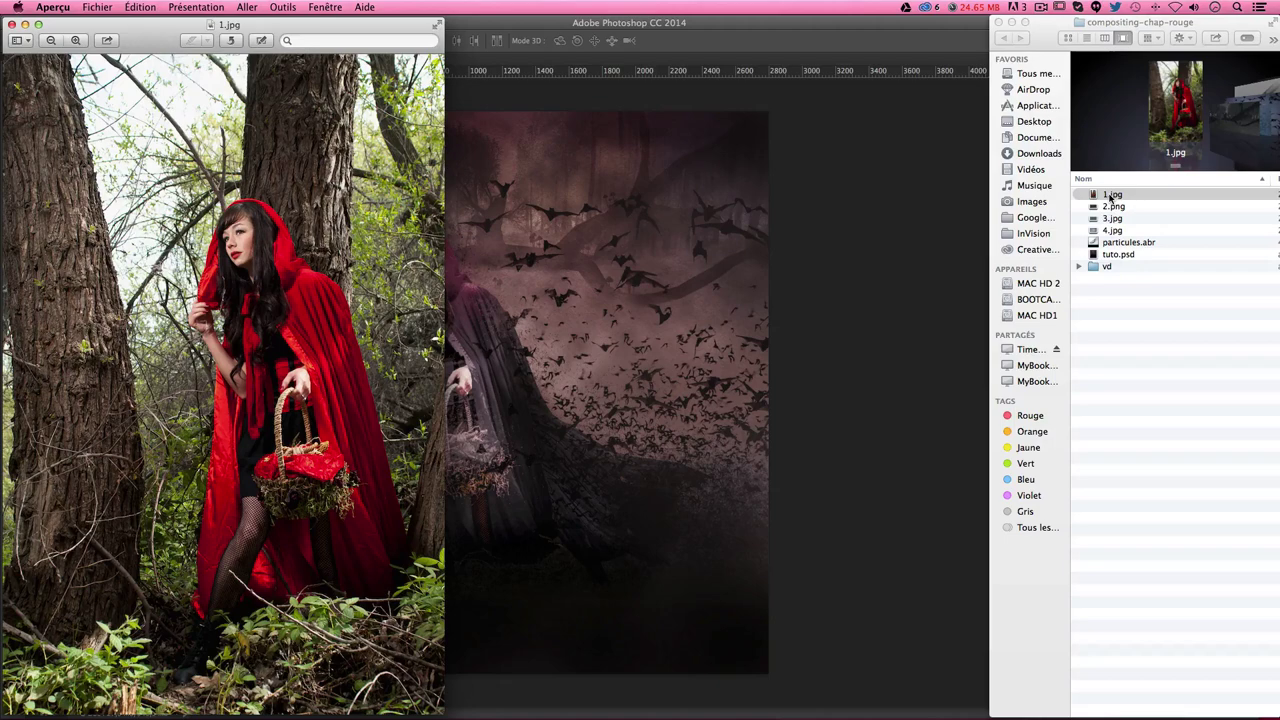
double_click(1112, 205)
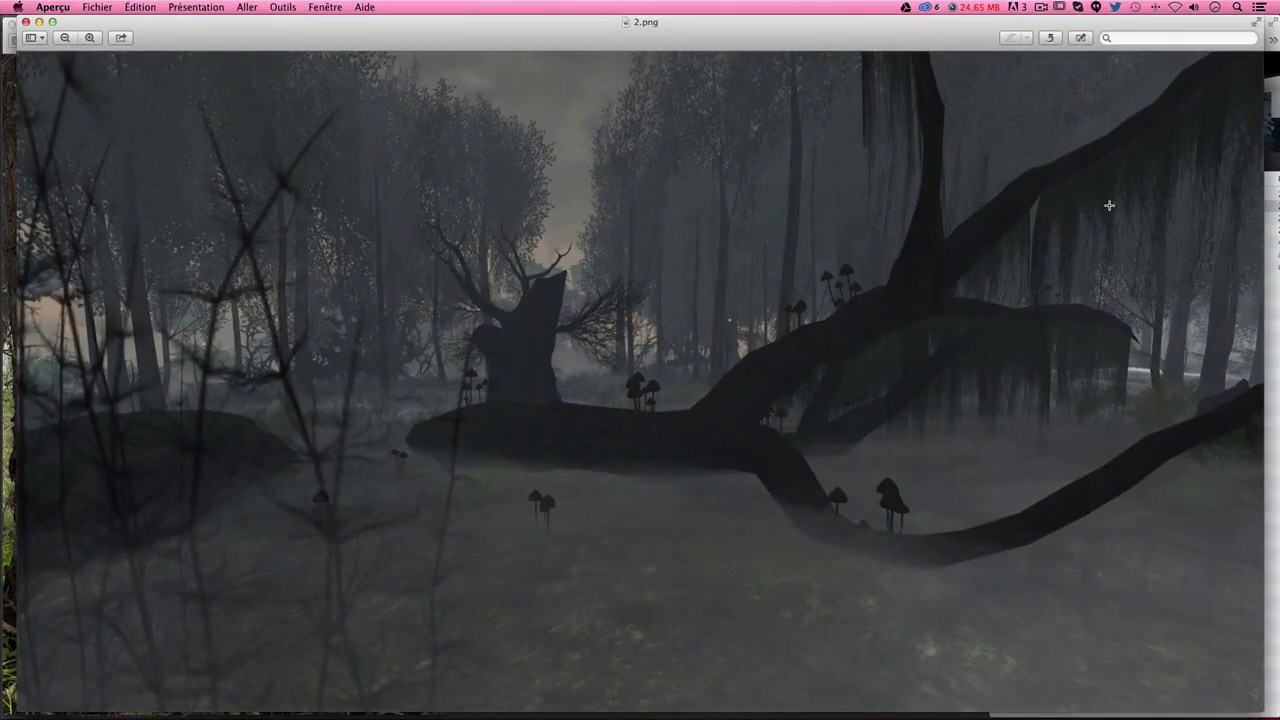
key("super+w")
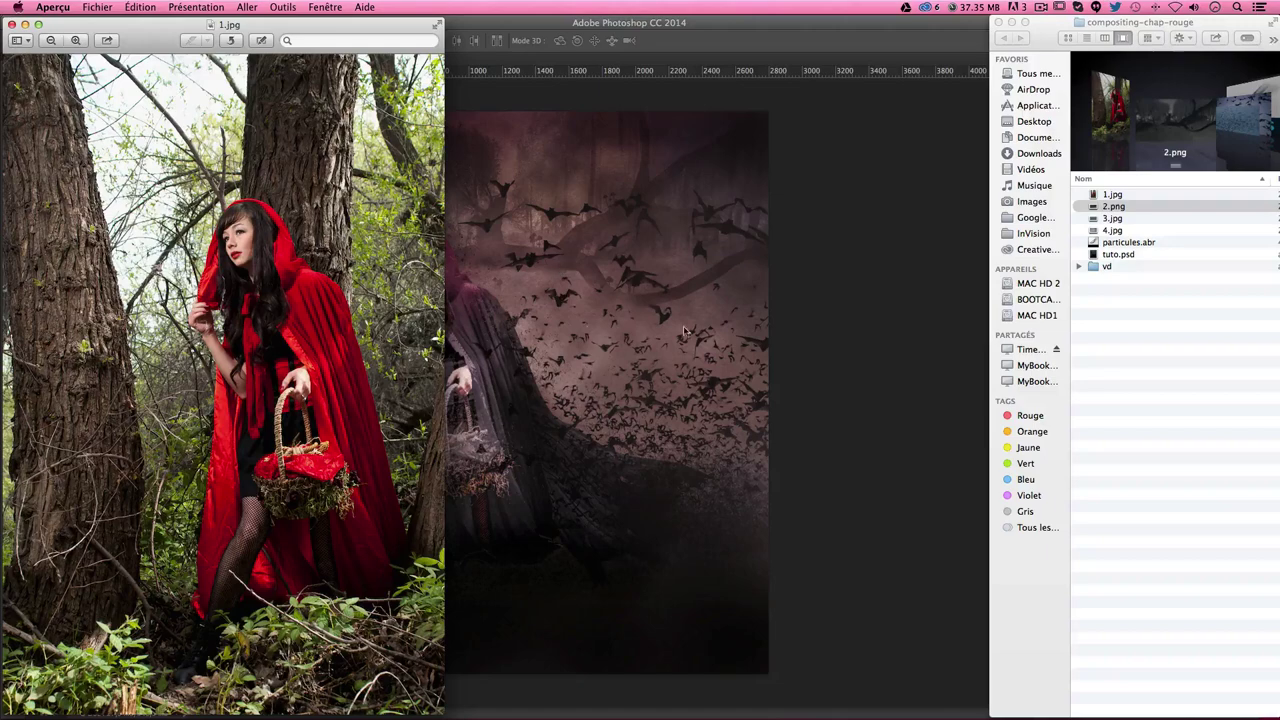
double_click(1104, 220)
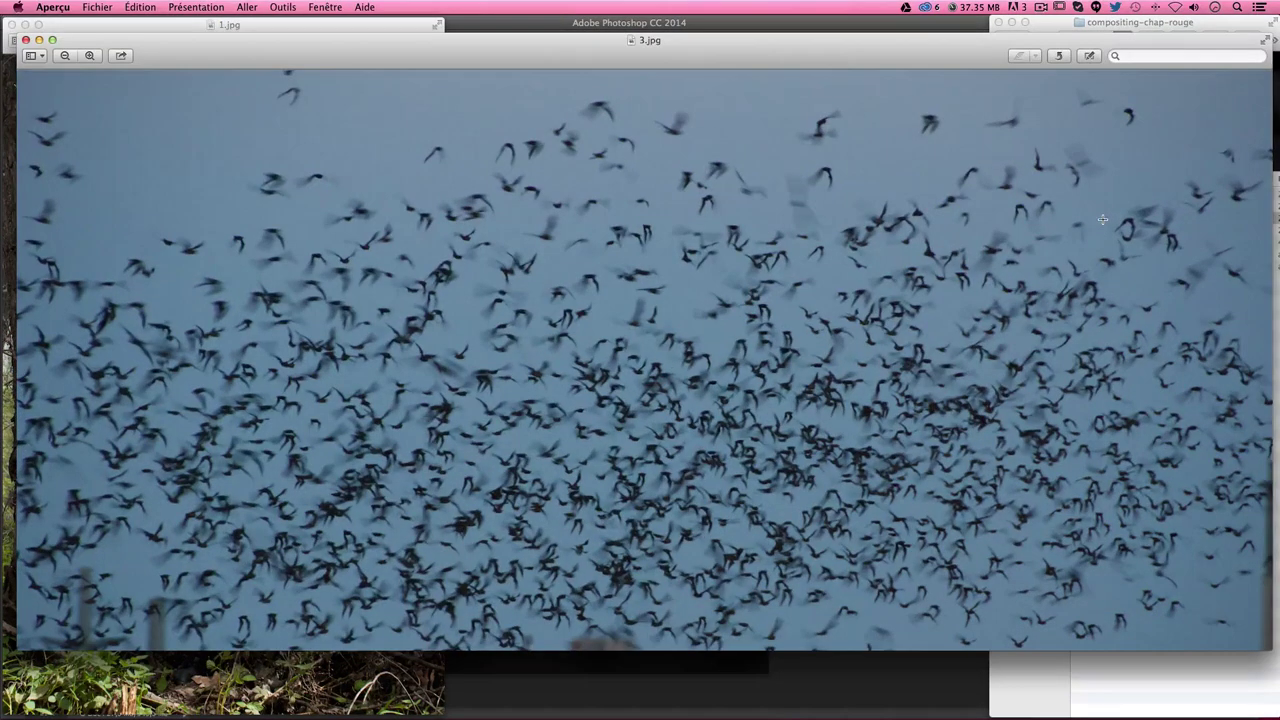
key("super+w")
double_click(1106, 231)
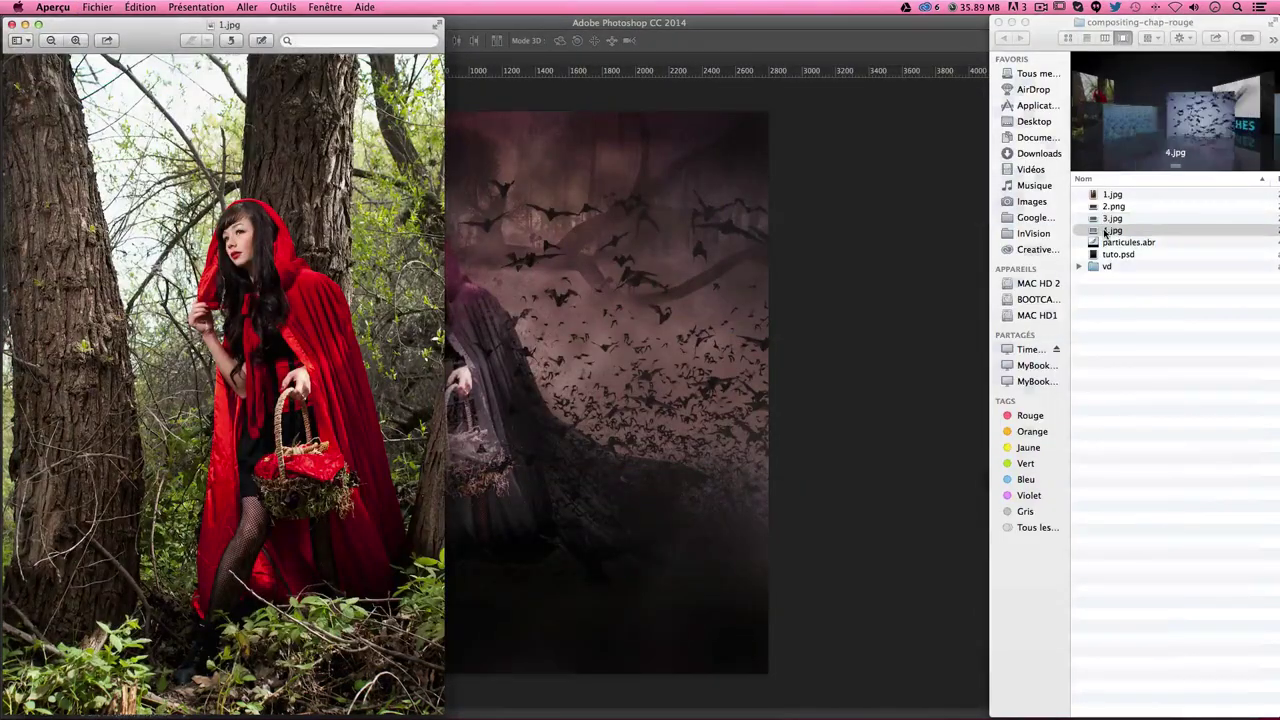
key("super+w")
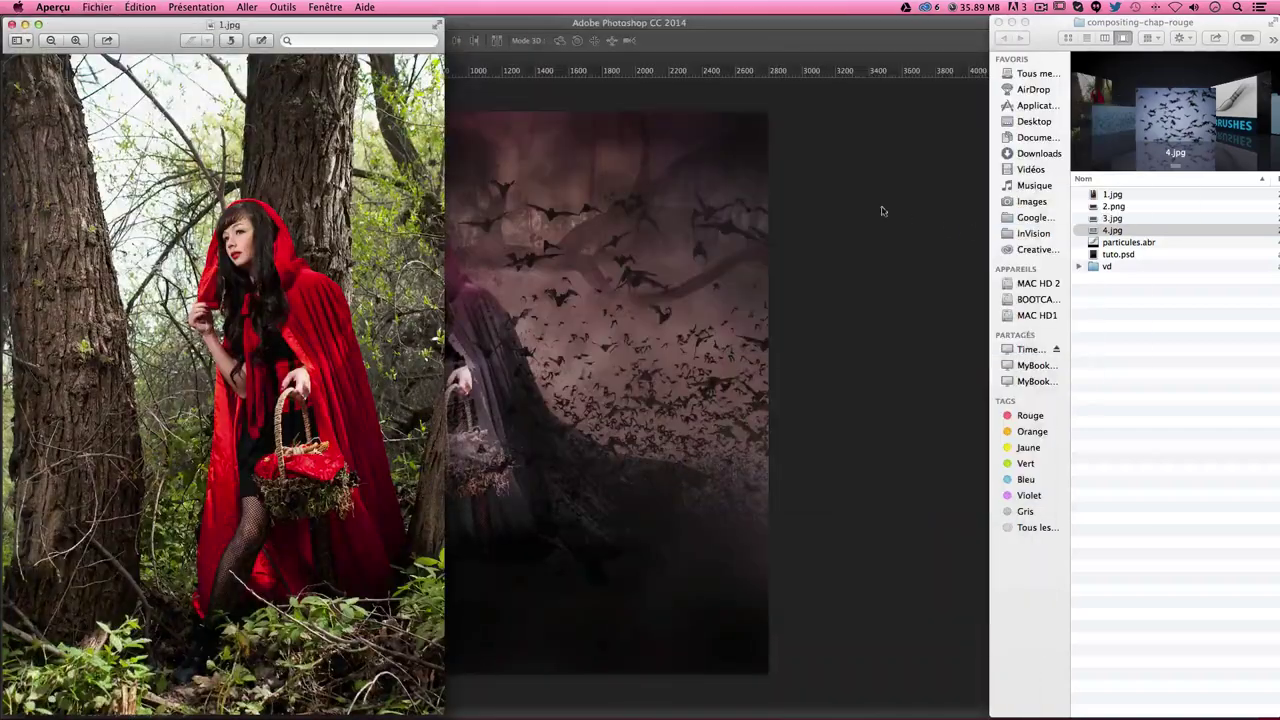
left_click(10, 25)
left_click(1167, 376)
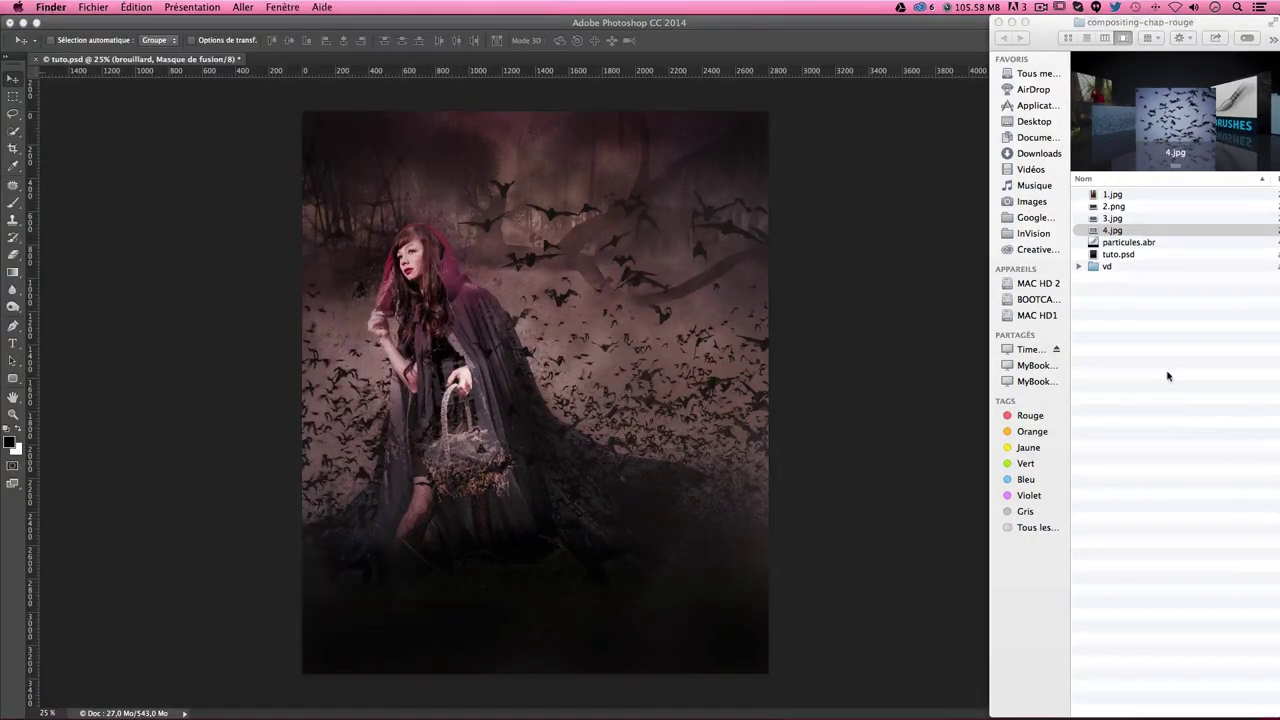
Step: Load the particules.abr brush set into Photoshop from the source folder, then clear the Finder selection
left_click(1128, 243)
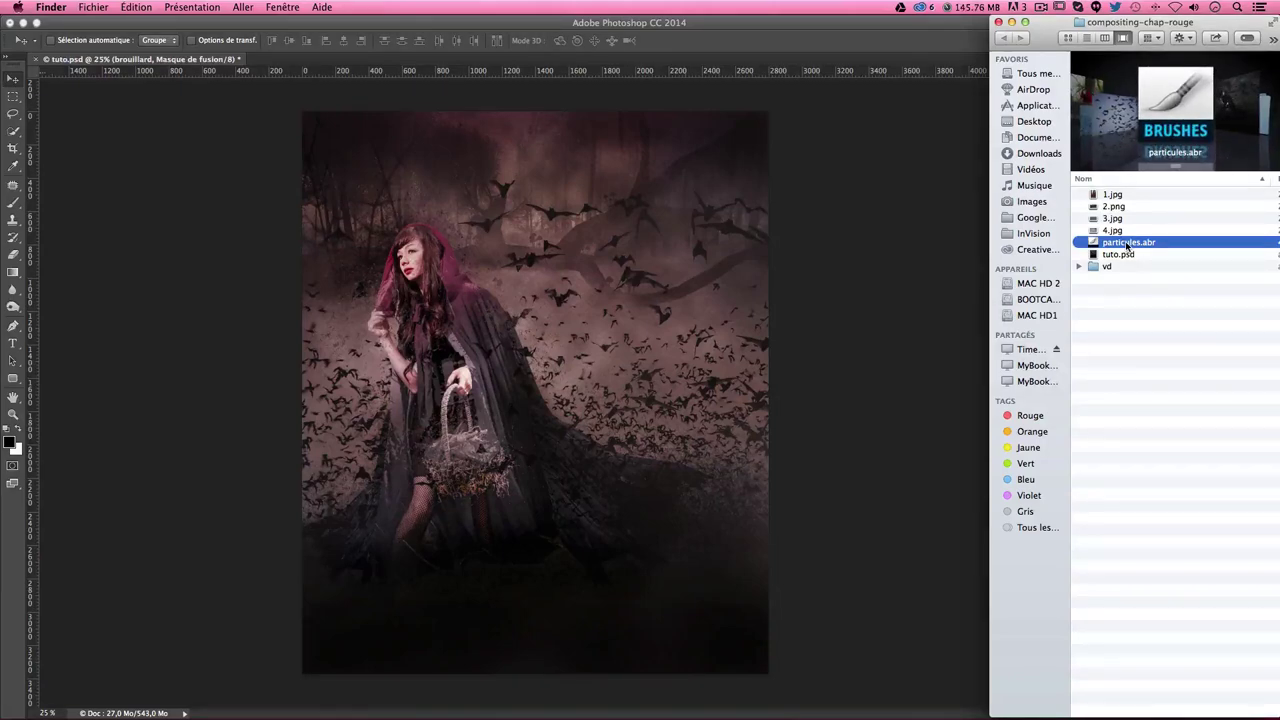
double_click(1128, 243)
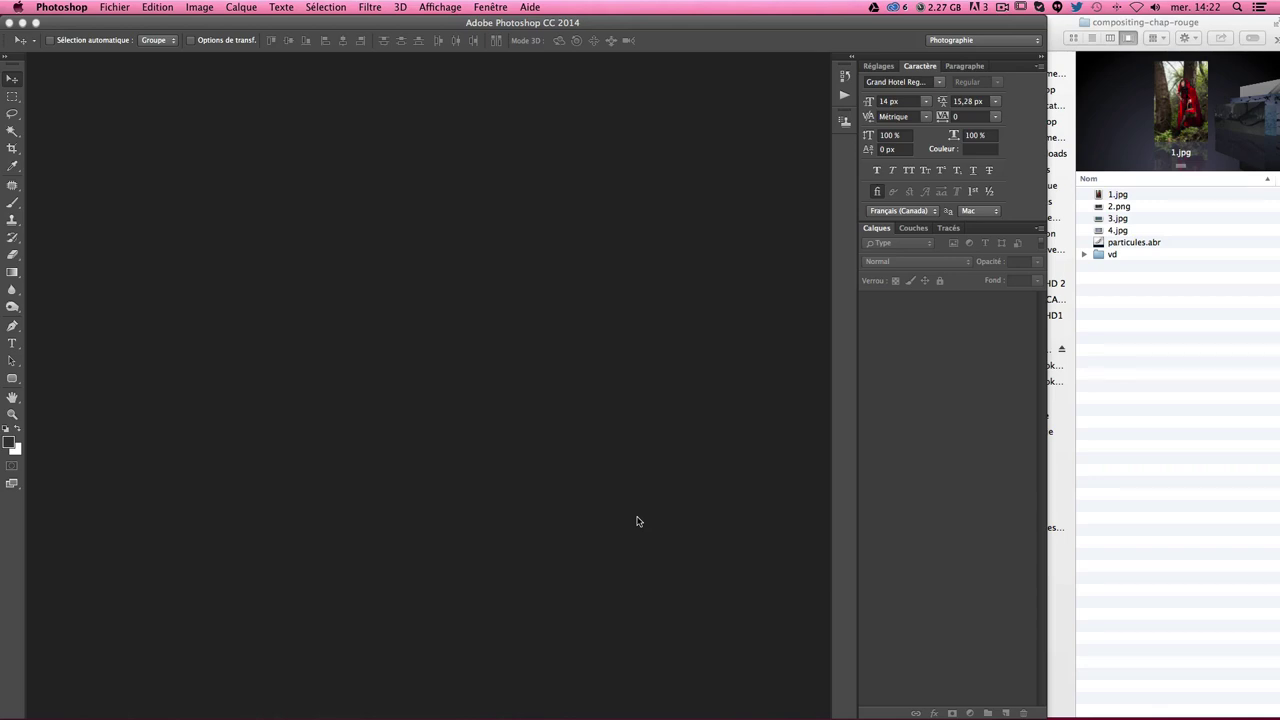
left_click(1152, 242)
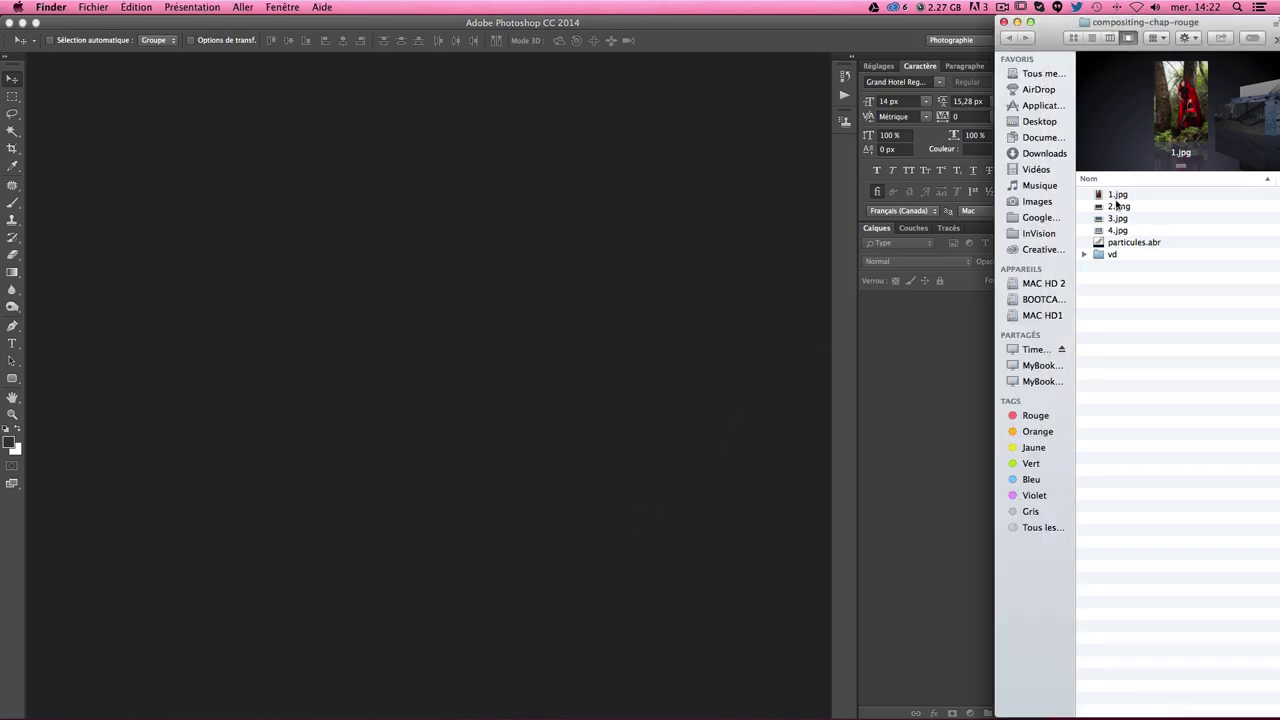
left_click(1118, 195)
Step: Copy particules.abr into SSD > Applications > Adobe Photoshop CC 2014 > Presets > Brushes, then close that window
left_click_drag(1139, 25, 1140, 61)
double_click(1240, 35)
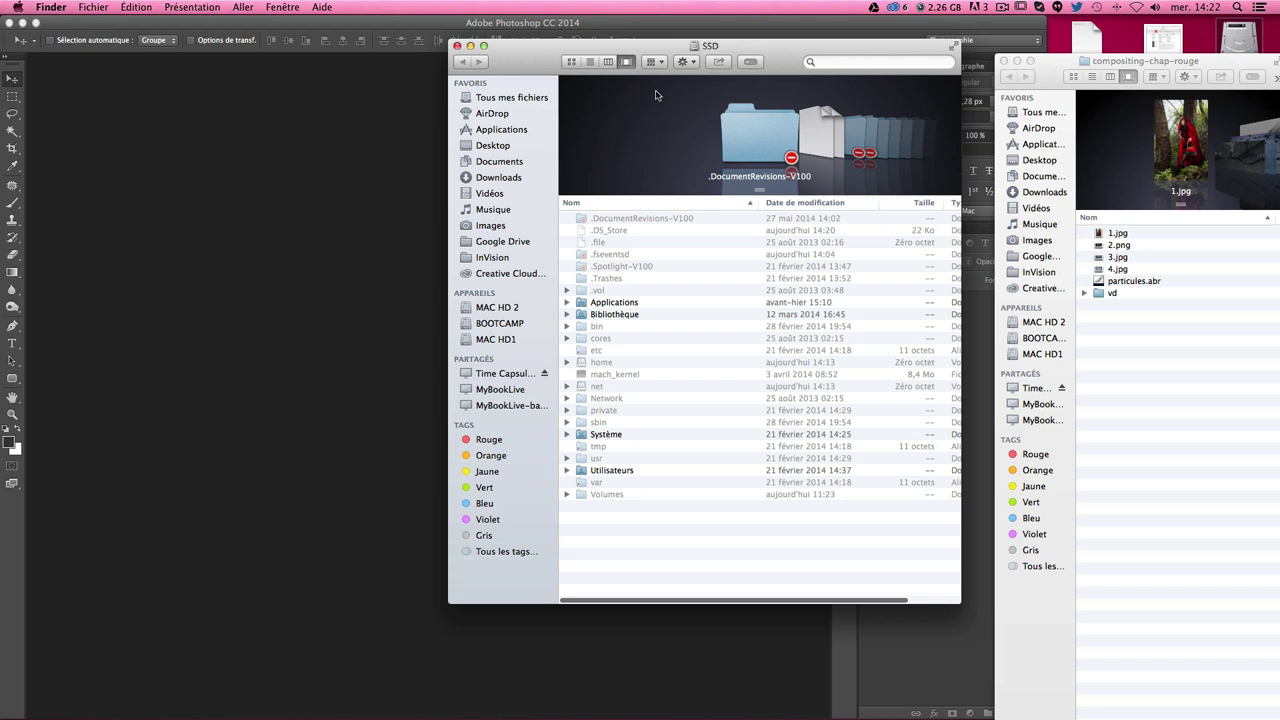
left_click(501, 131)
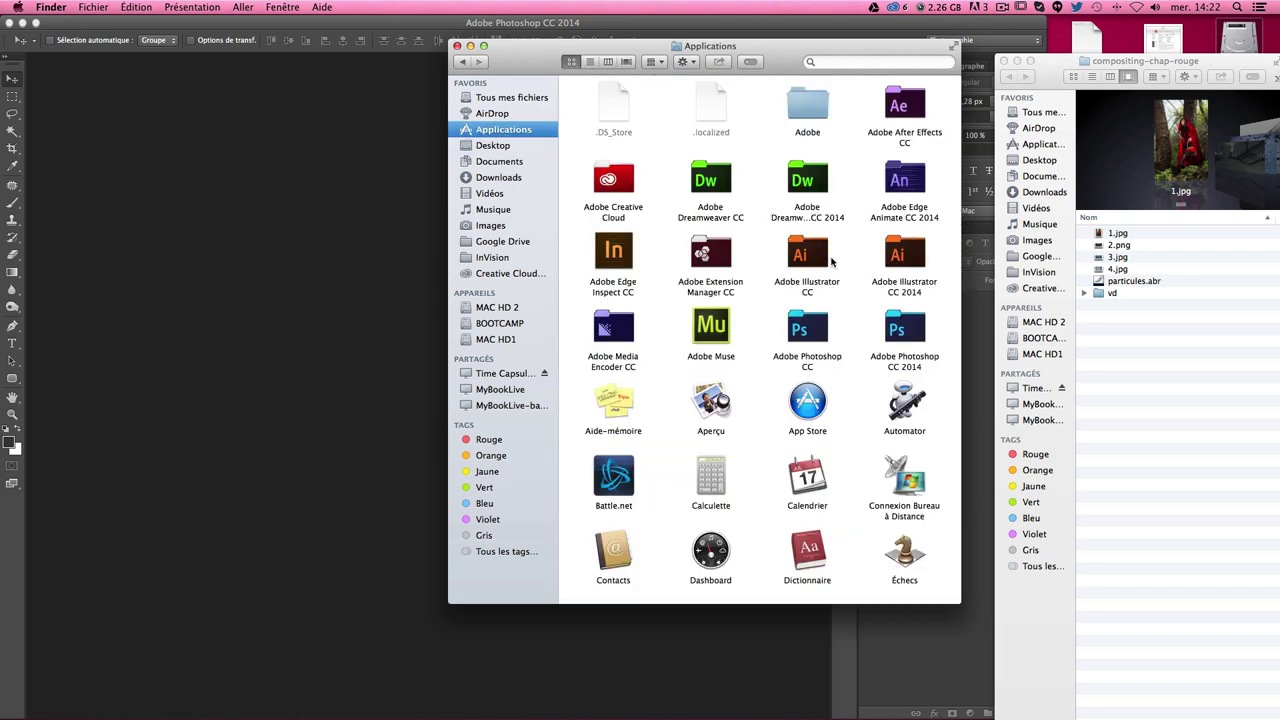
double_click(920, 310)
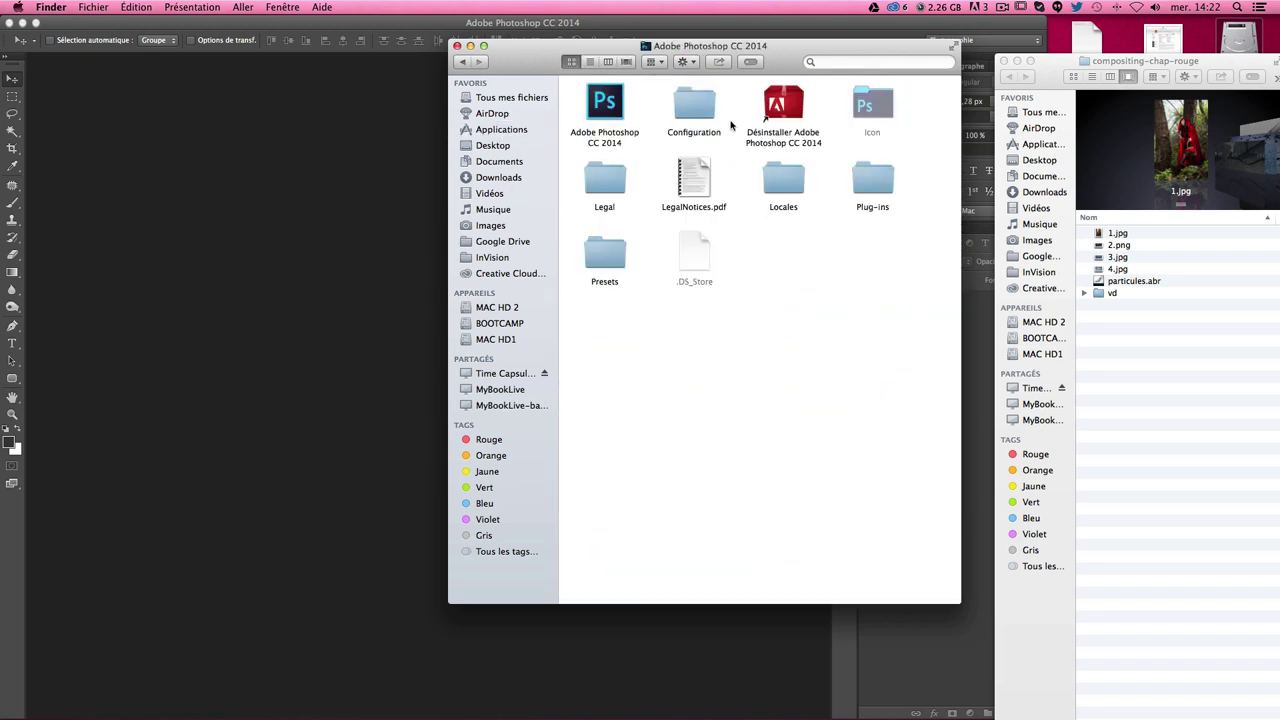
left_click(609, 251)
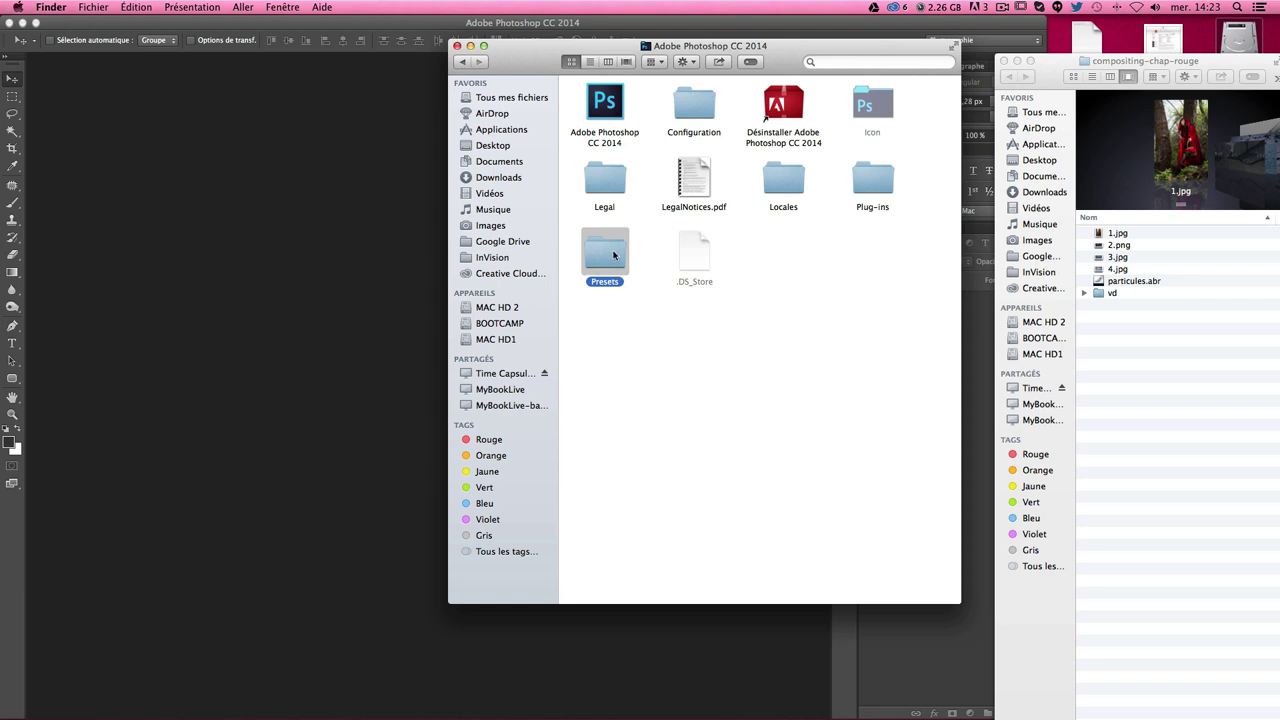
double_click(614, 255)
left_click(608, 178)
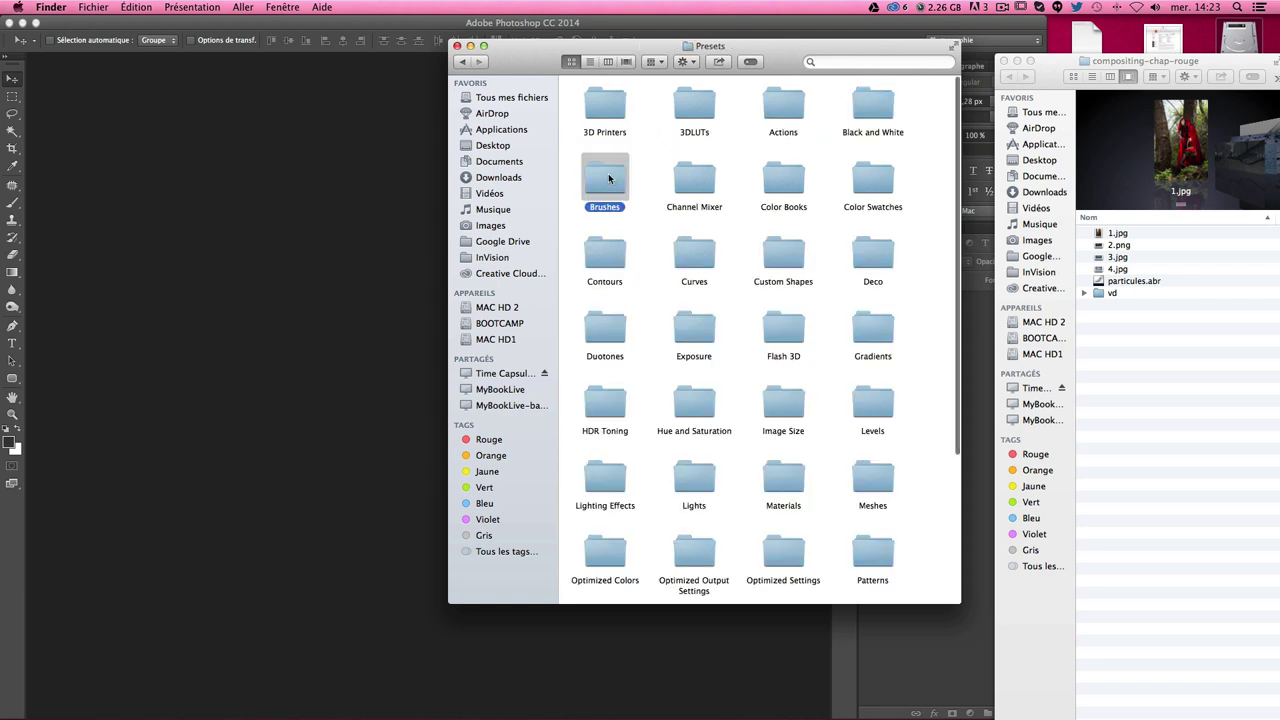
double_click(608, 178)
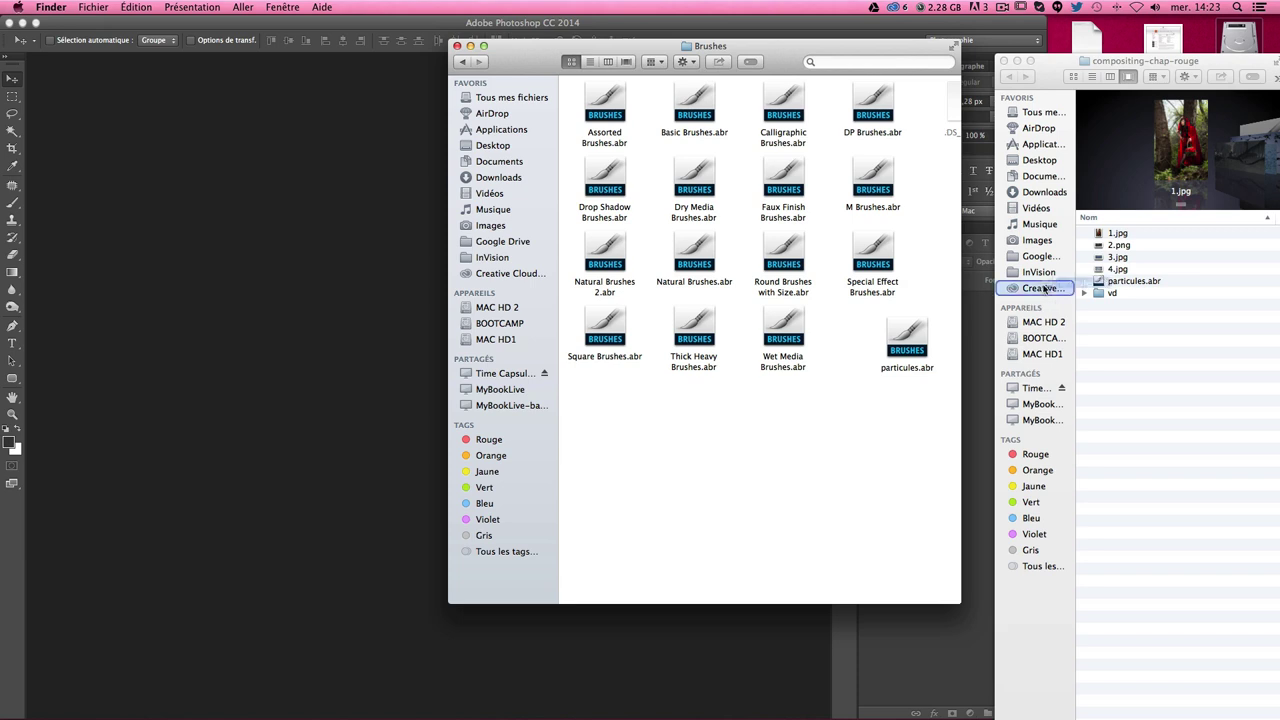
mouse_move(1045, 288)
left_mouse_down()
mouse_move(1137, 290)
mouse_move(895, 352)
left_mouse_up()
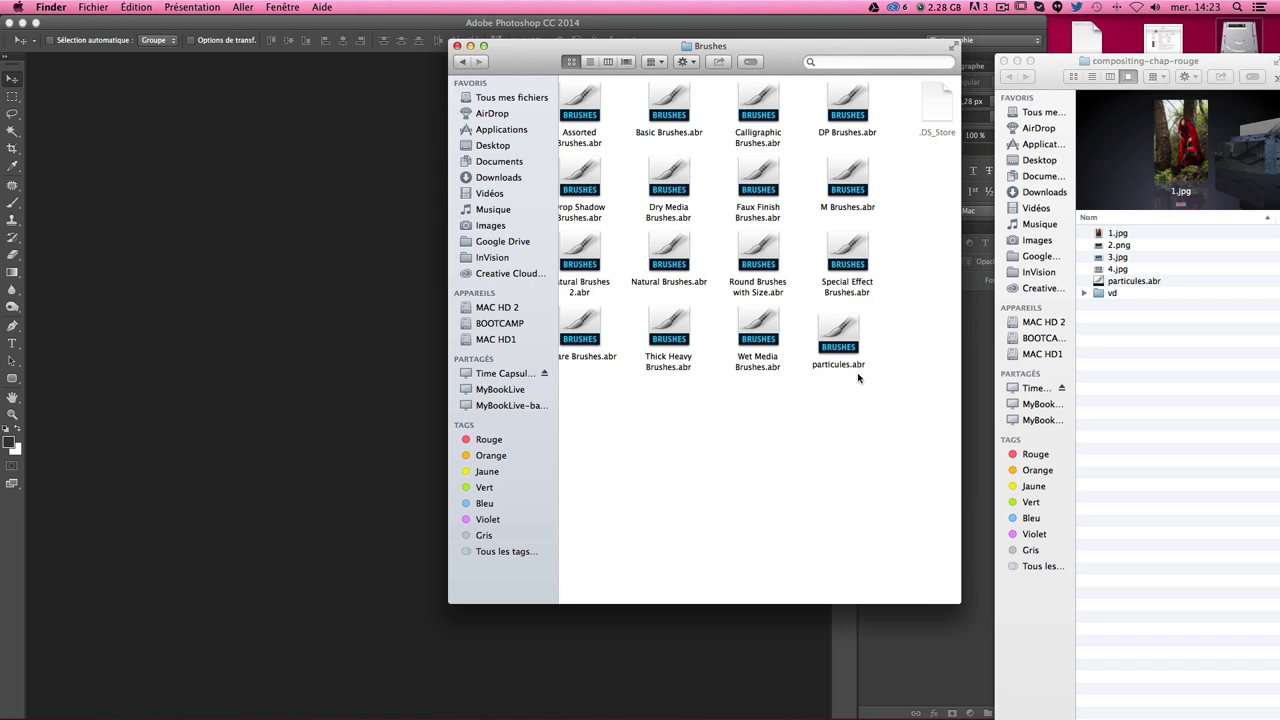
left_click(457, 47)
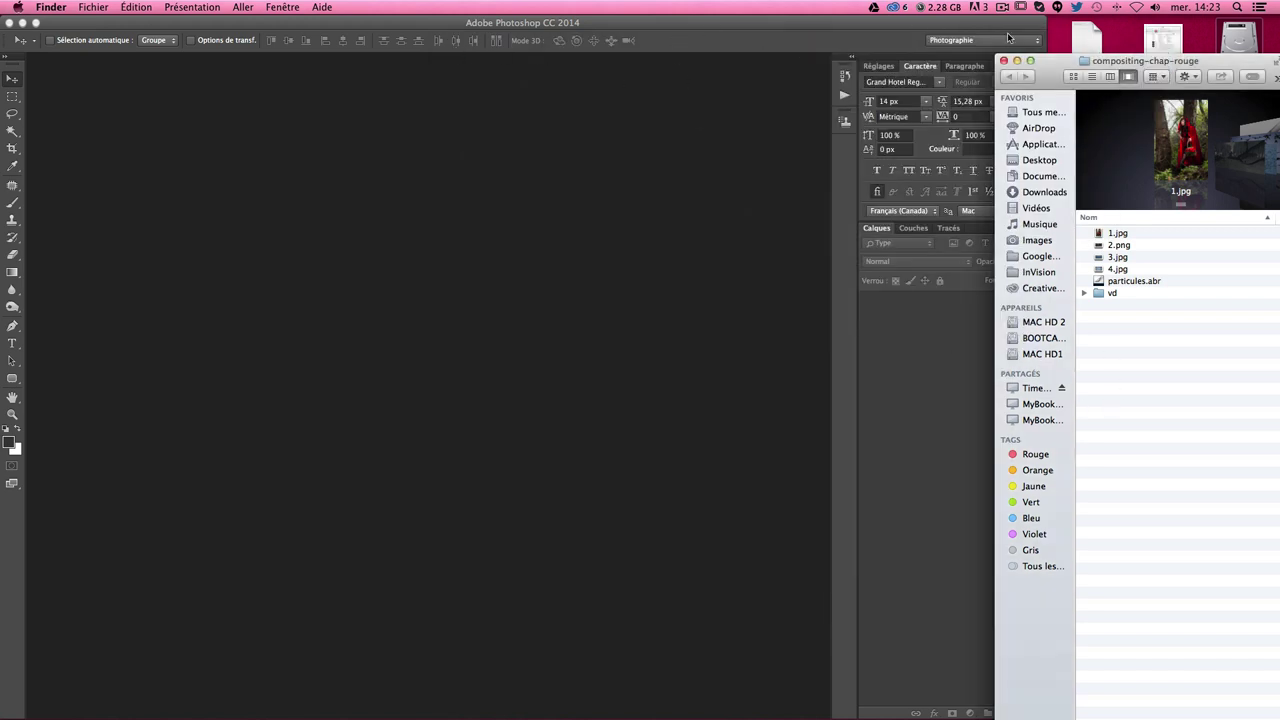
Step: Open 1.jpg with Adobe Photoshop CC 2014 (15.0.0) from Finder's Ouvrir avec menu
mouse_move(1092, 62)
left_mouse_down()
mouse_move(1088, 254)
mouse_move(1071, 146)
left_mouse_up()
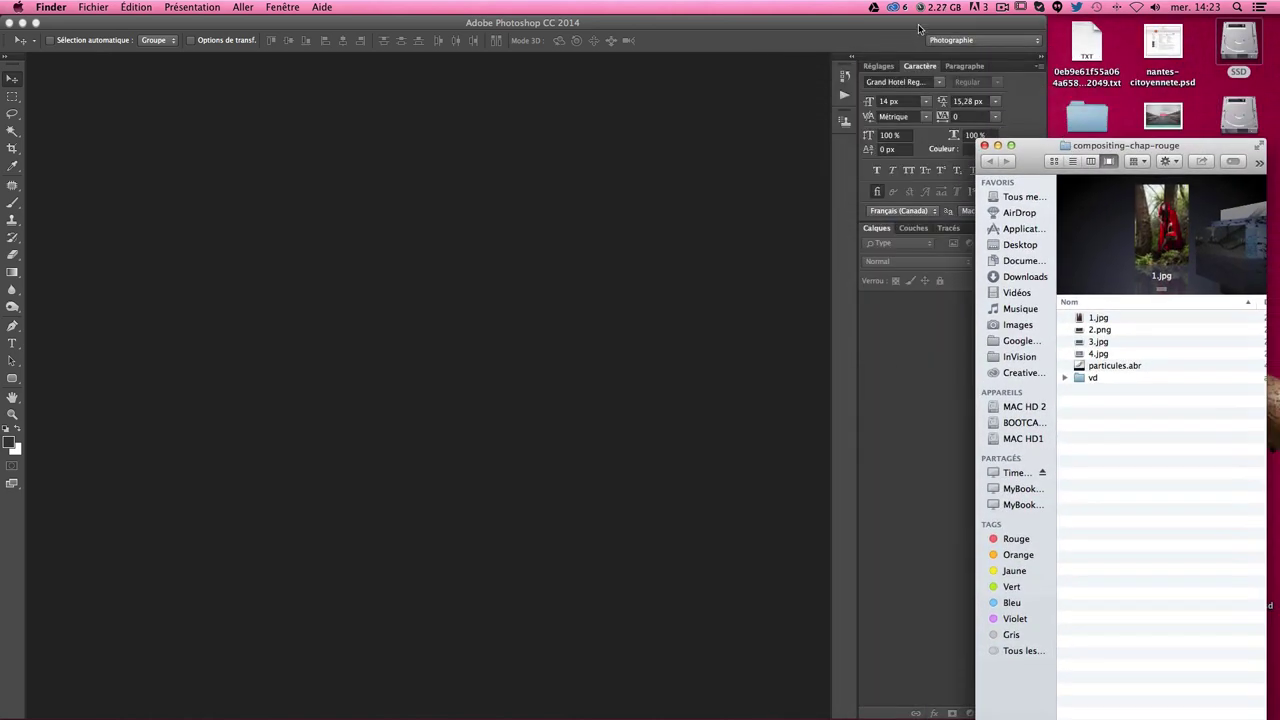
mouse_move(921, 24)
left_mouse_down()
mouse_move(447, 38)
mouse_move(921, 25)
left_mouse_up()
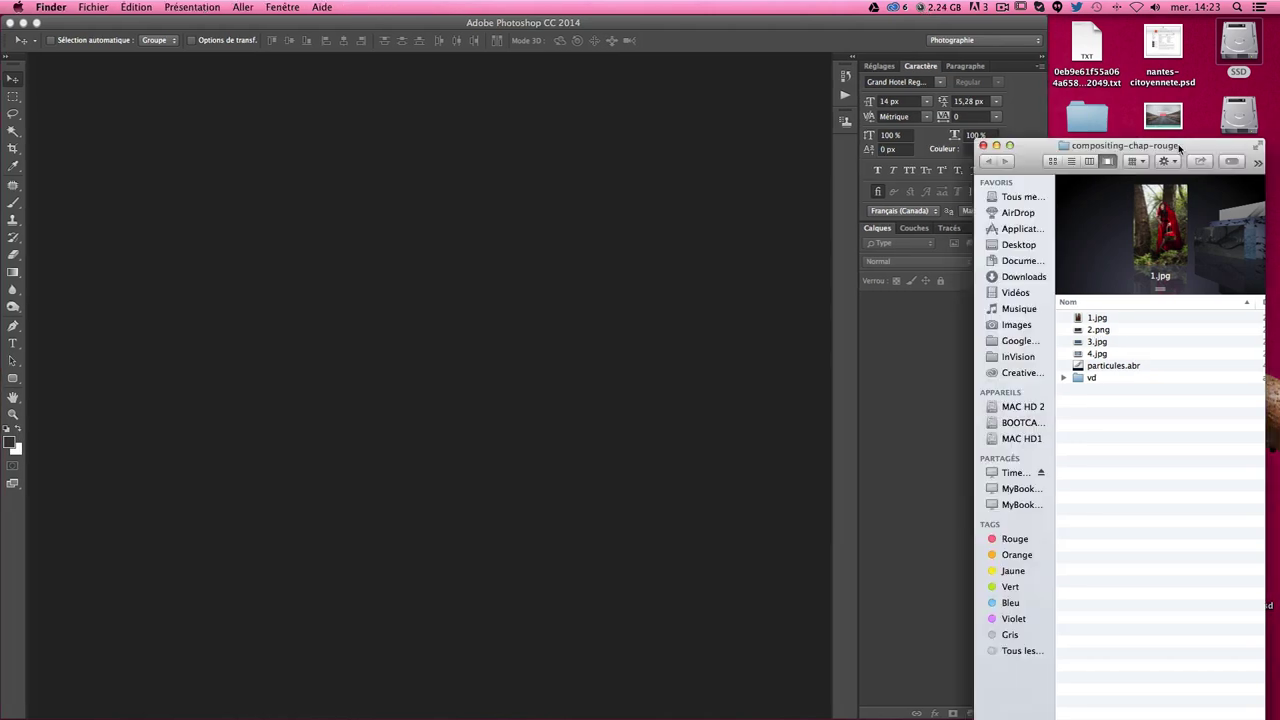
mouse_move(1185, 145)
left_mouse_down()
mouse_move(1168, 62)
mouse_move(1195, 23)
left_mouse_up()
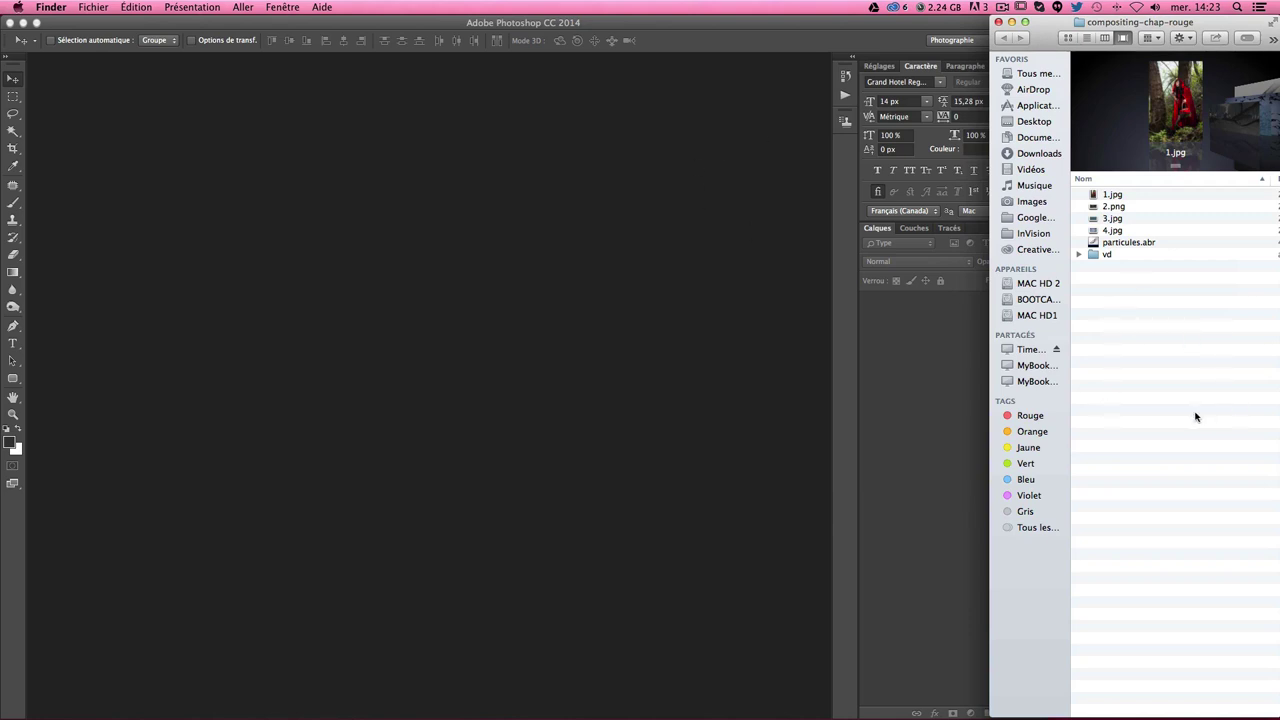
left_click(642, 235)
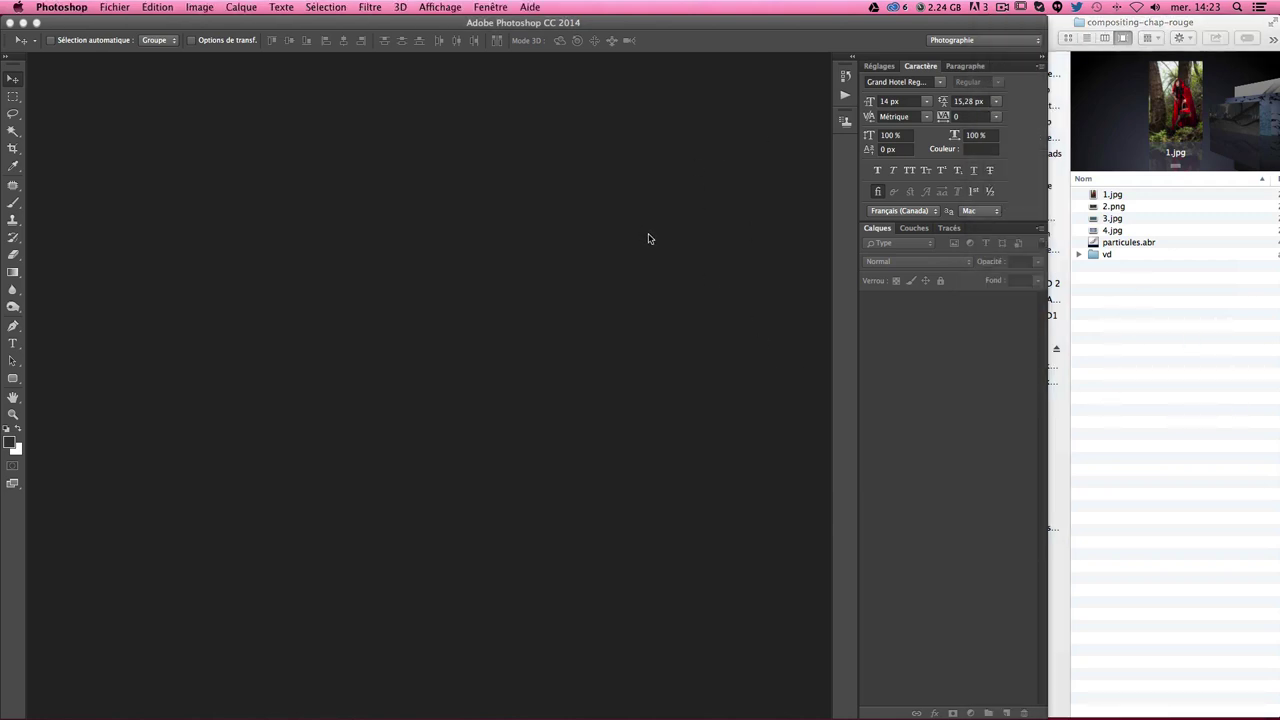
left_click(1120, 206)
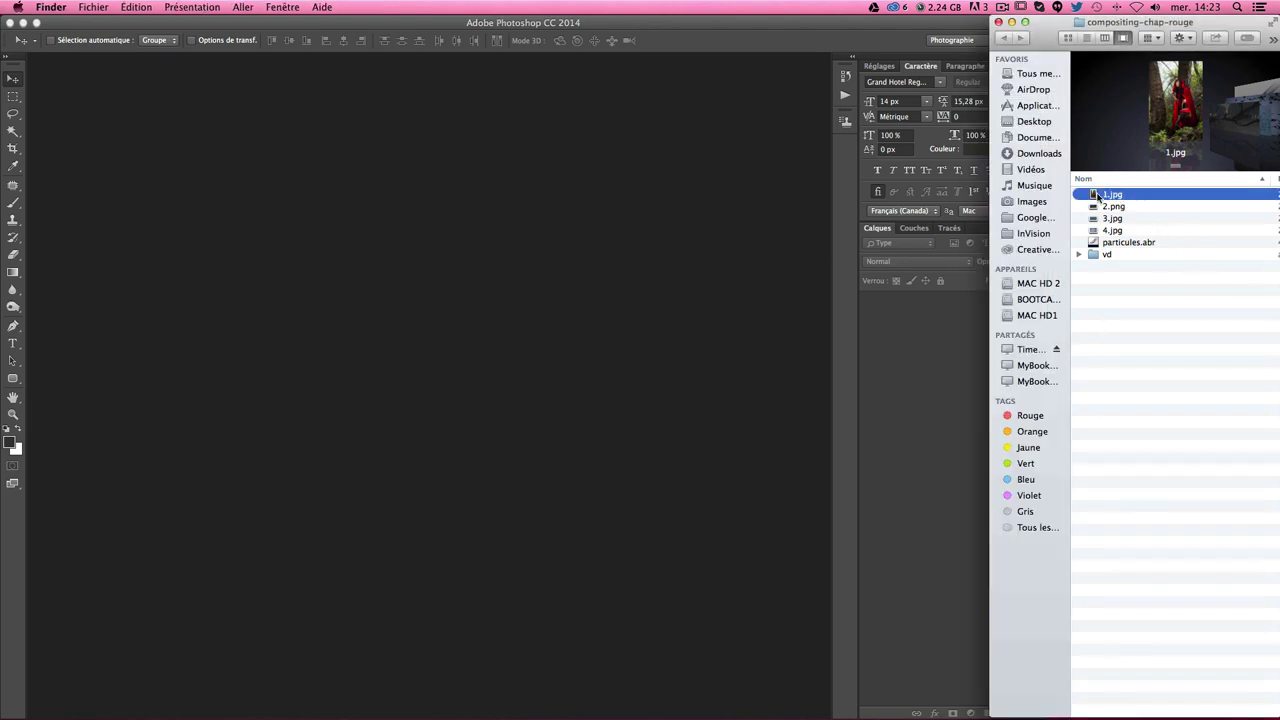
right_click(1100, 199)
mouse_move(977, 215)
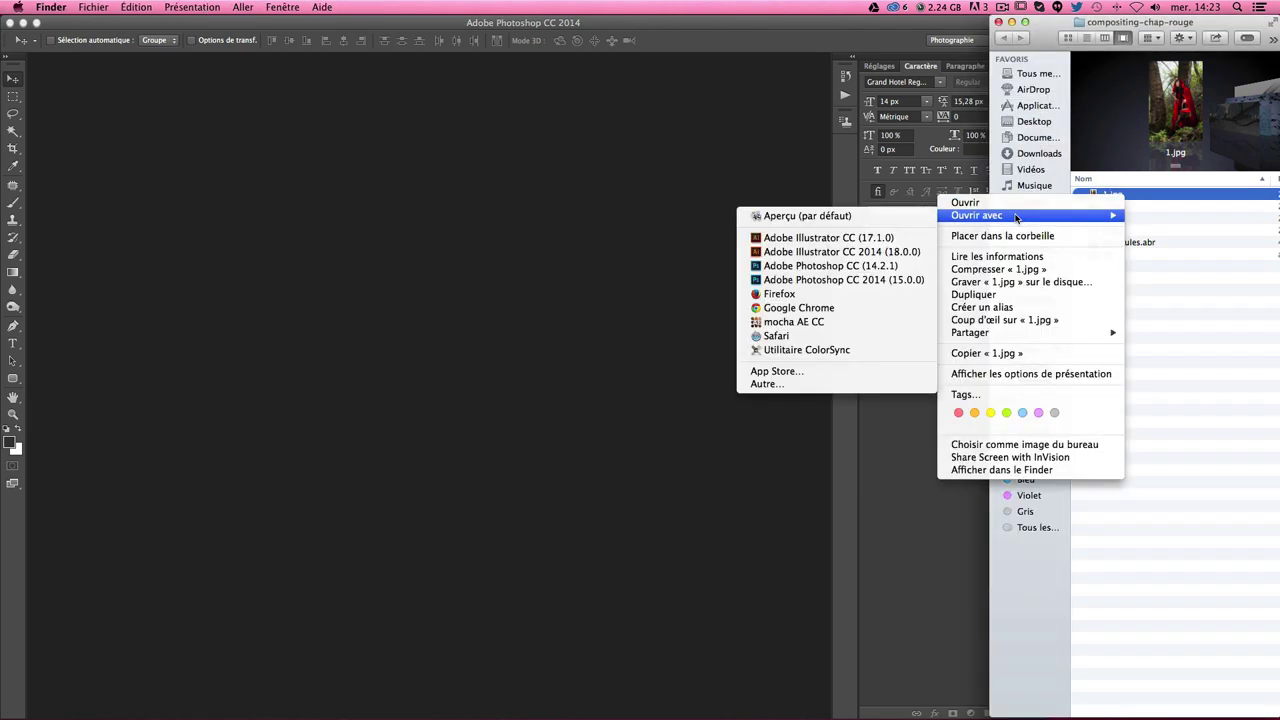
left_click(812, 280)
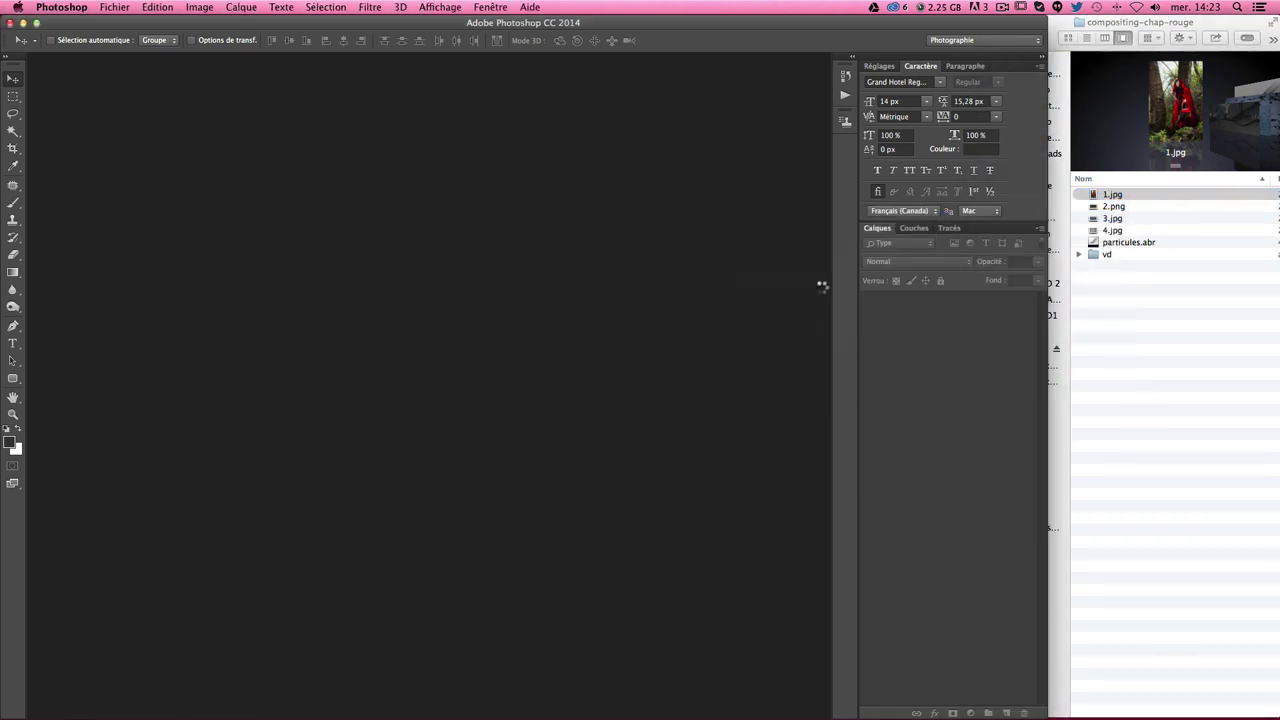
Step: Accept the embedded profile mismatch dialog so 1.jpg opens as a single Arrière-plan layer
left_click(800, 426)
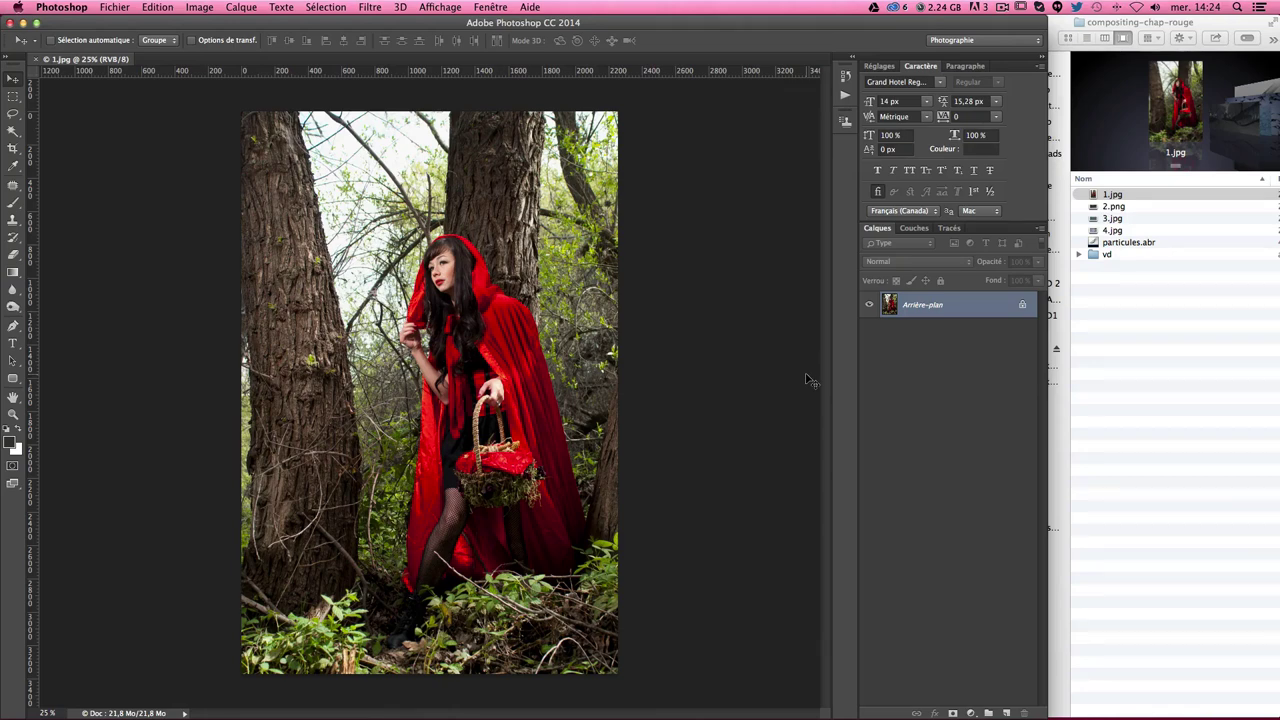
Step: Set the 1.jpg canvas width to 2800 pixels in Taille de la zone de travail
key("ctrl+alt+c")
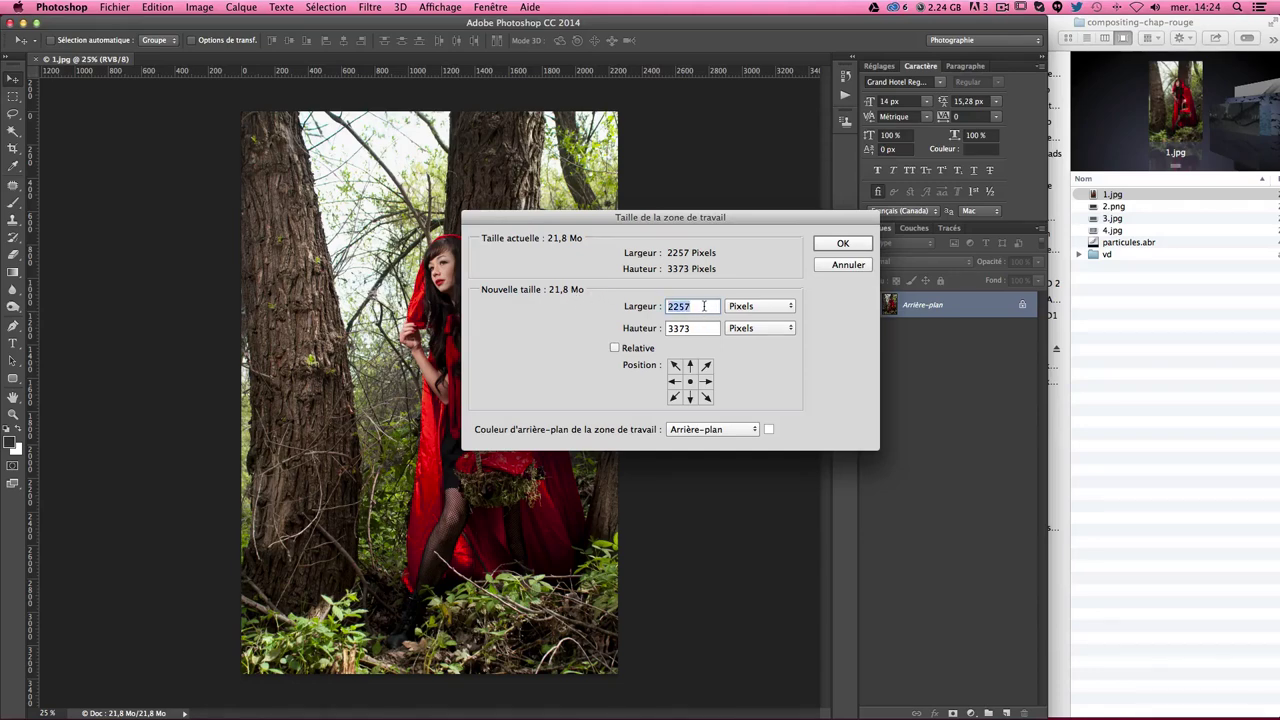
type("28")
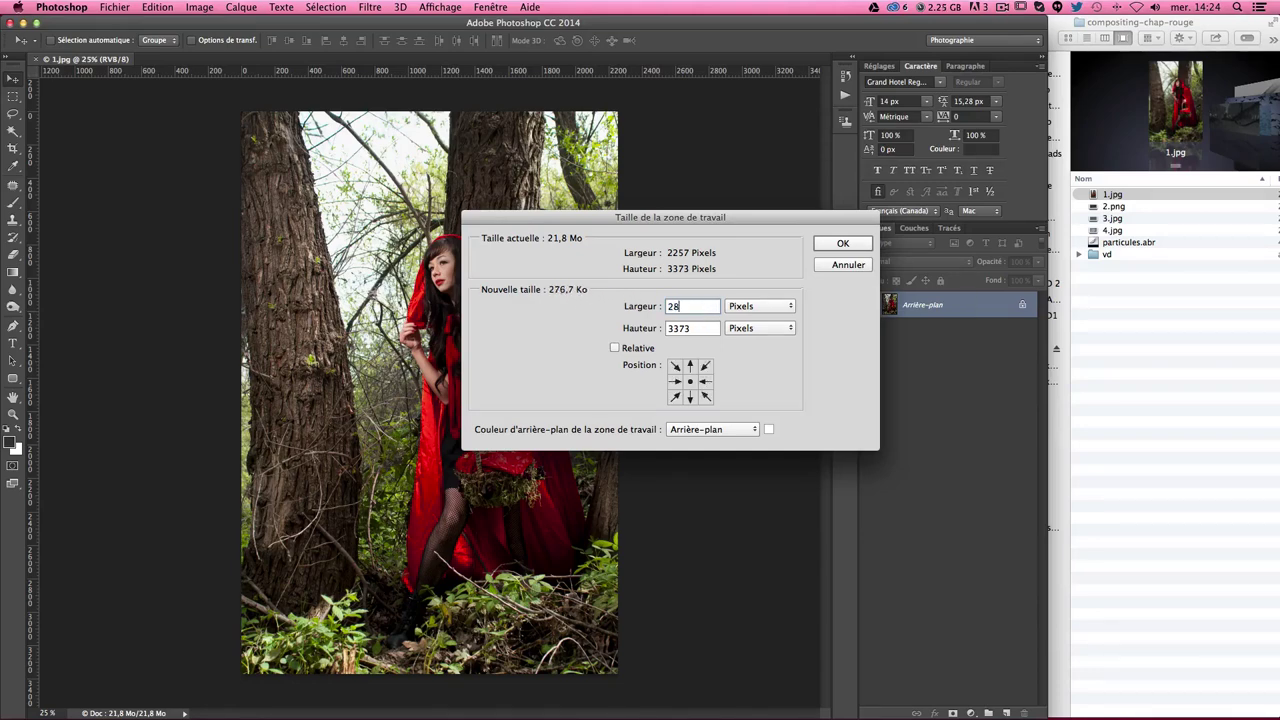
type("00")
key("Return")
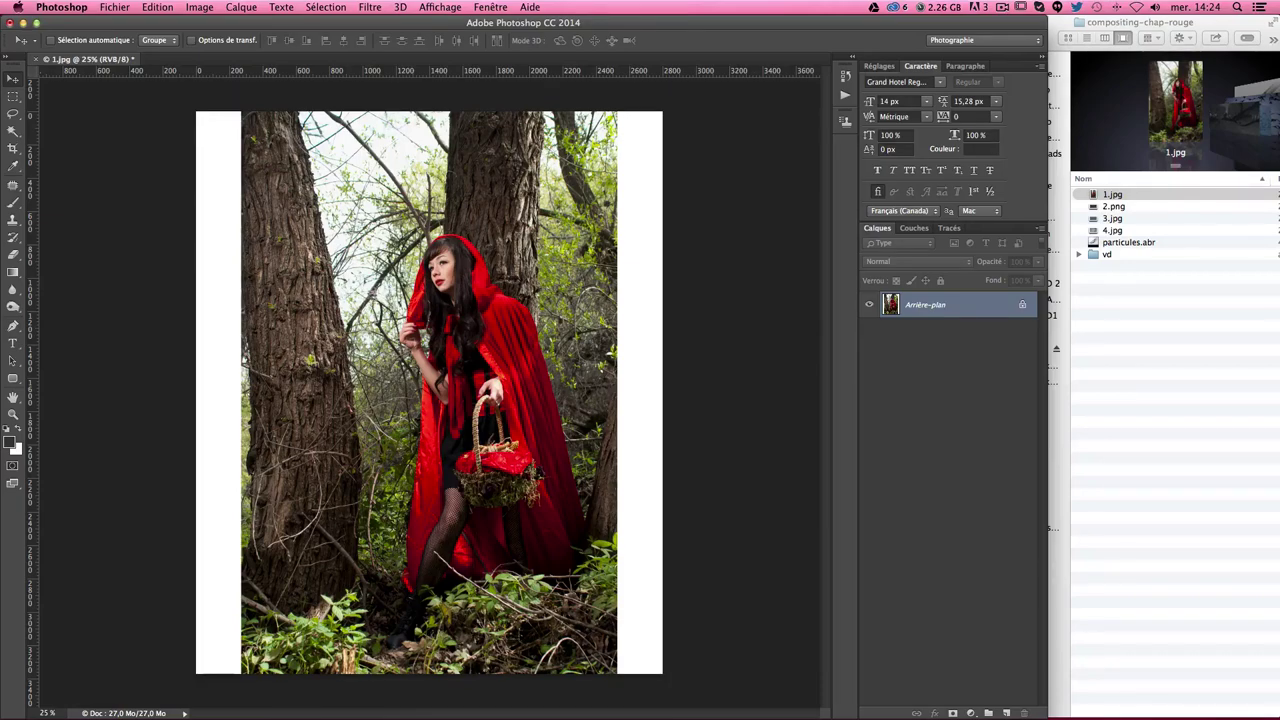
Step: Zoom the widened canvas to 66.7% and show the rulers
key("super+plus")
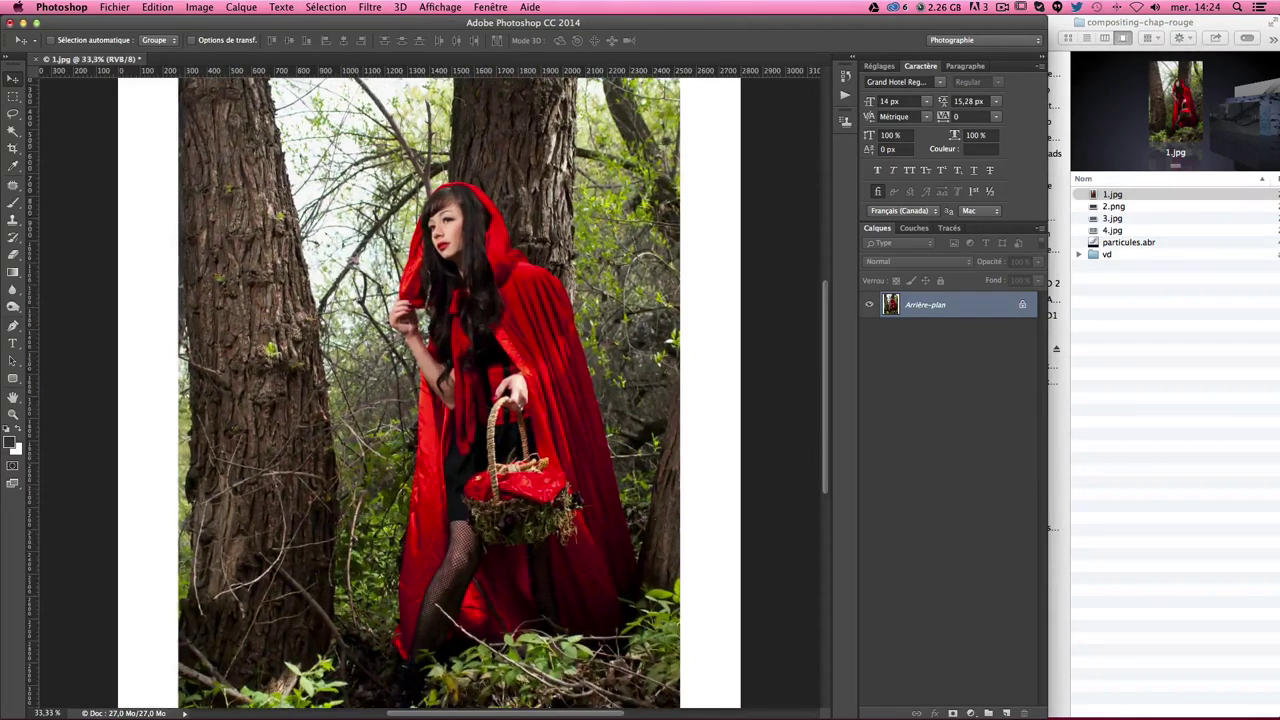
key("super+plus")
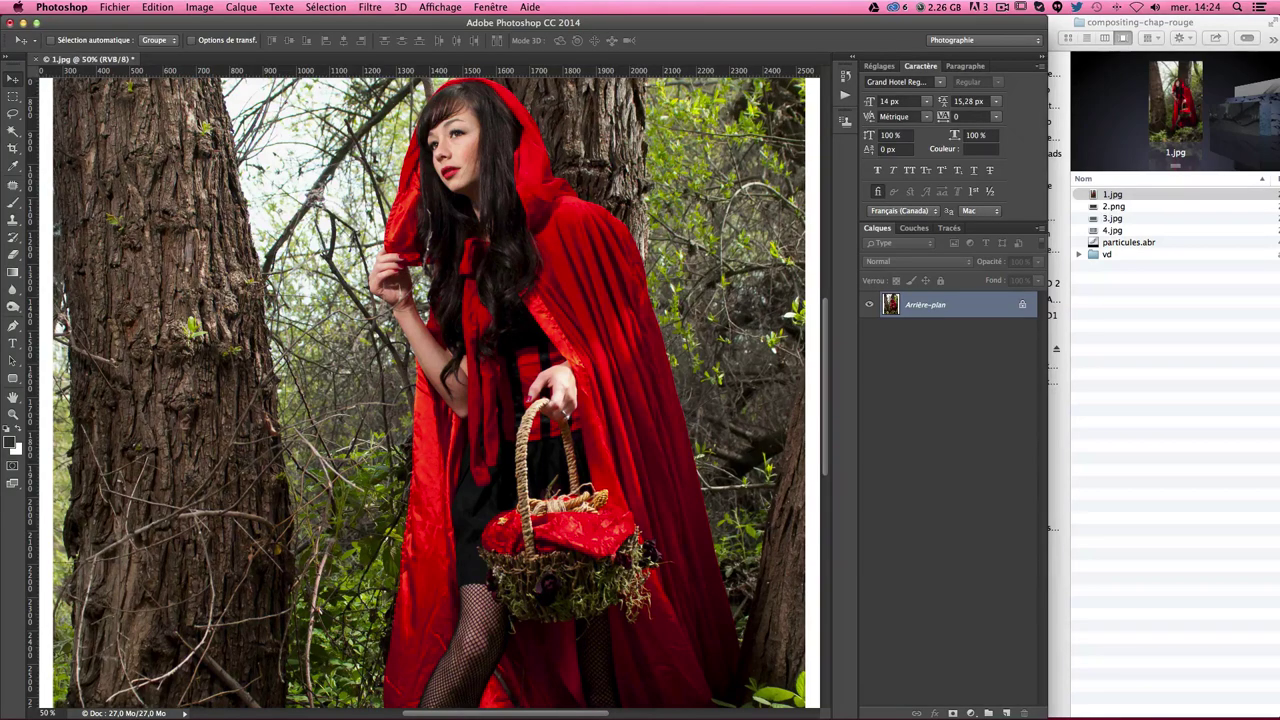
left_click_drag(607, 234, 568, 347)
key("super+plus")
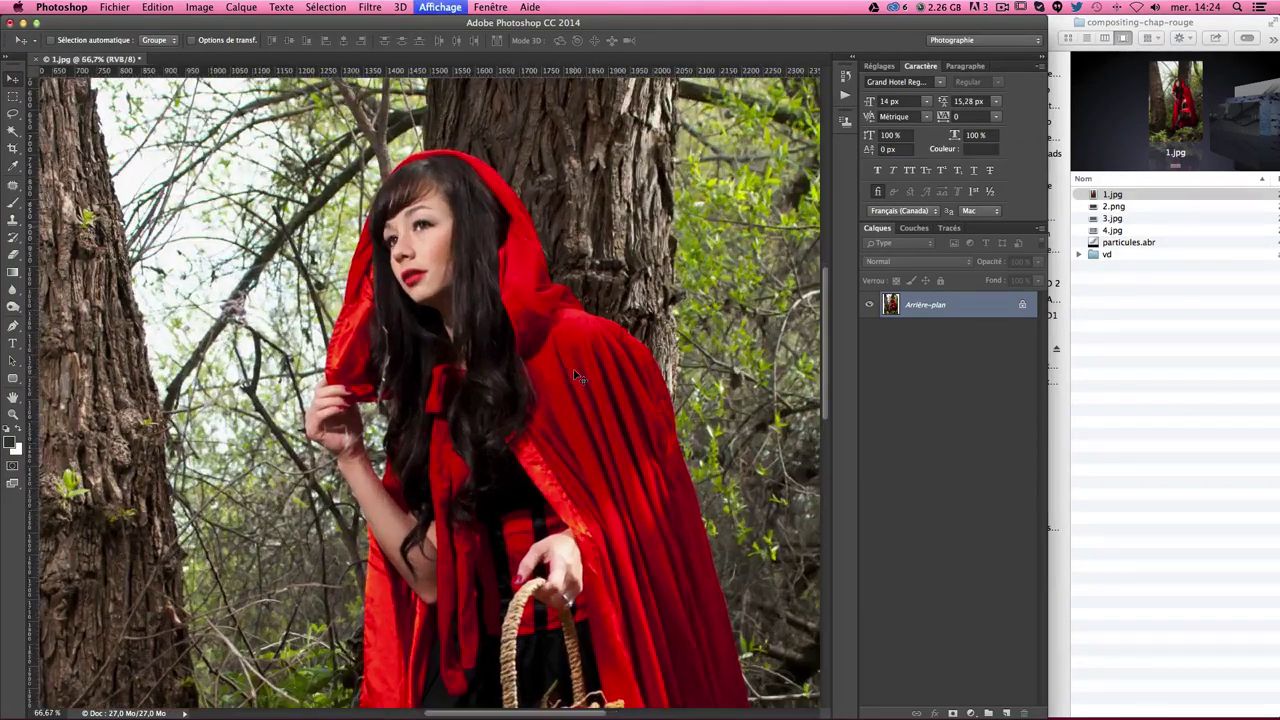
scroll(614, 322, "down", 2)
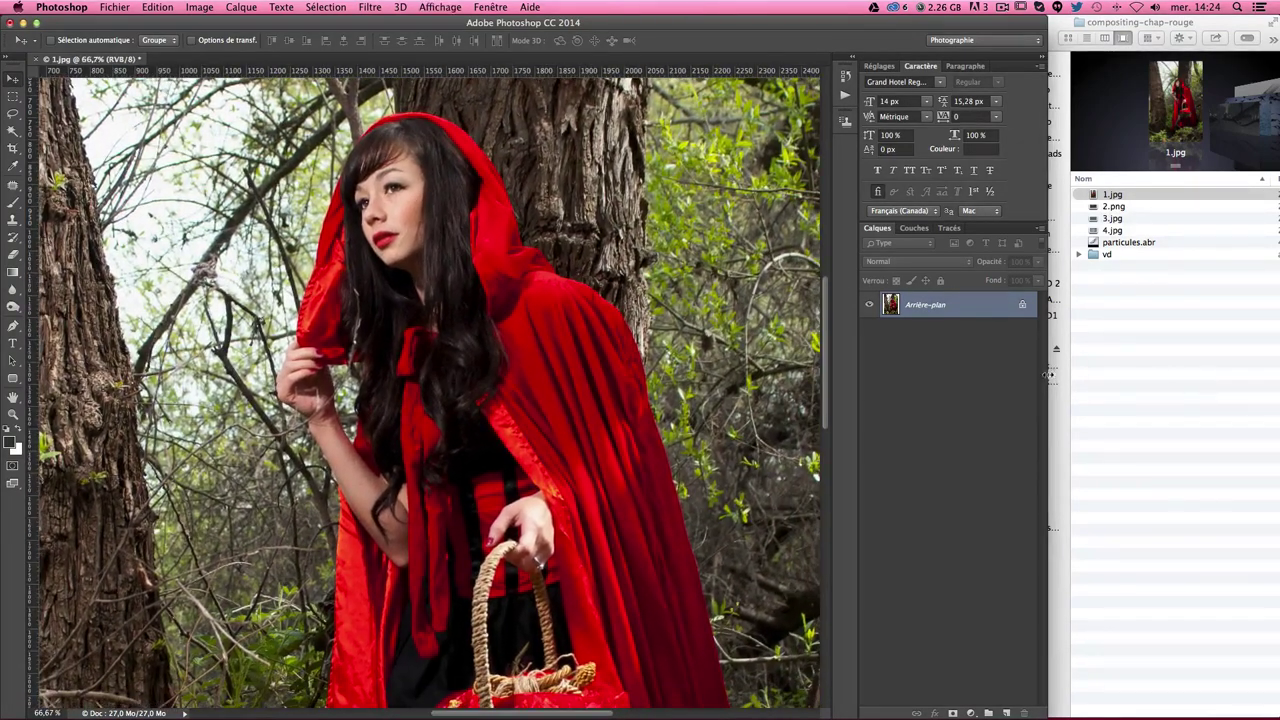
left_click_drag(1047, 375, 1256, 354)
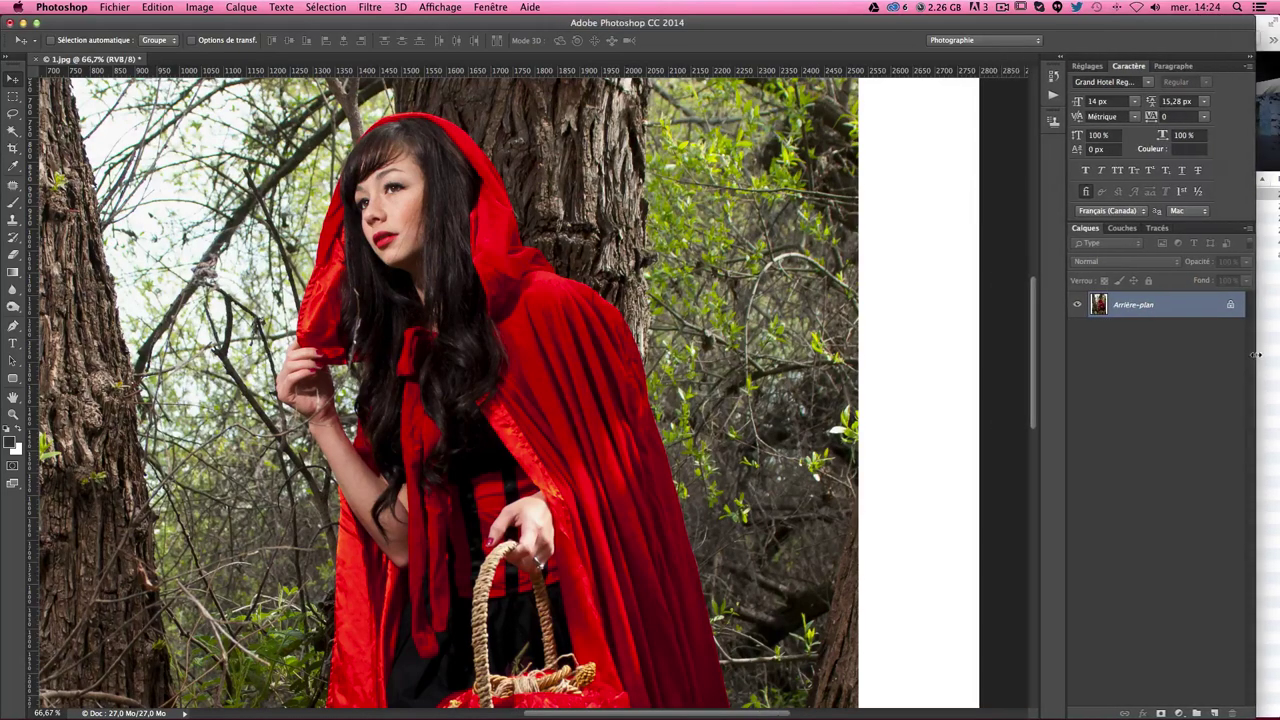
scroll(622, 231, "left", 5)
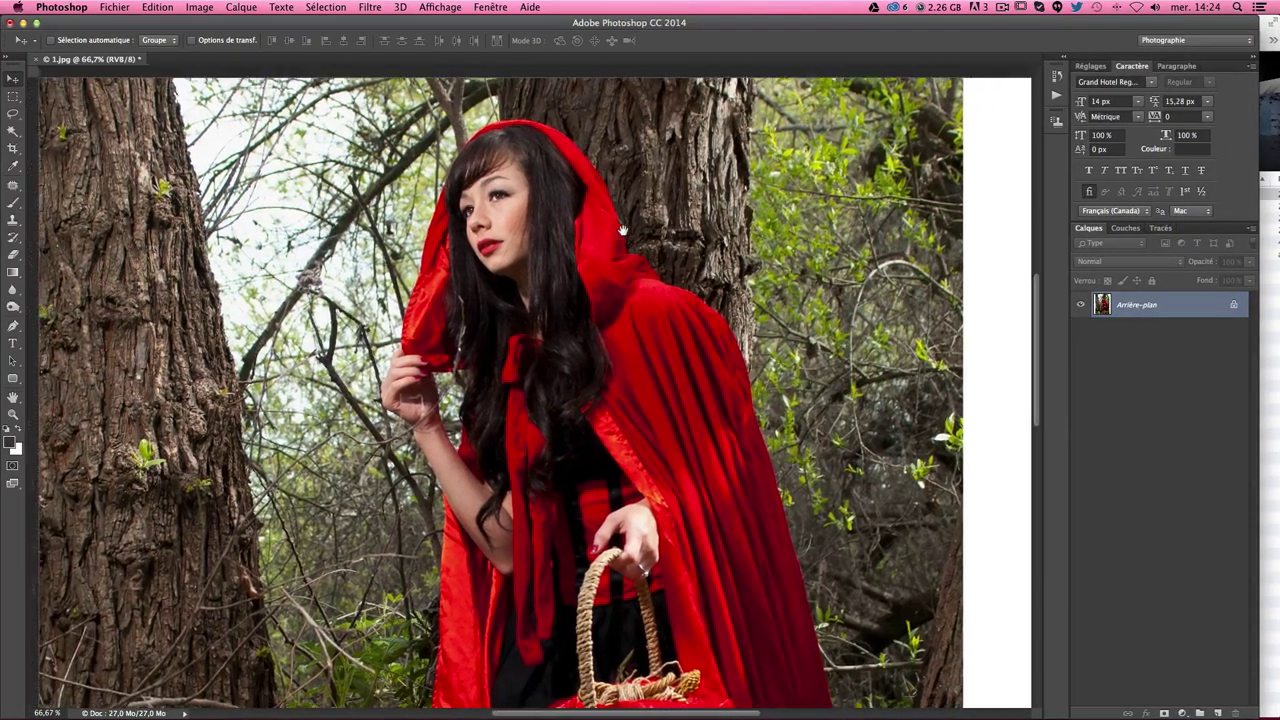
key("ctrl+r")
Step: Choose the Quick Selection Tool with a 40 px brush
left_click(12, 202)
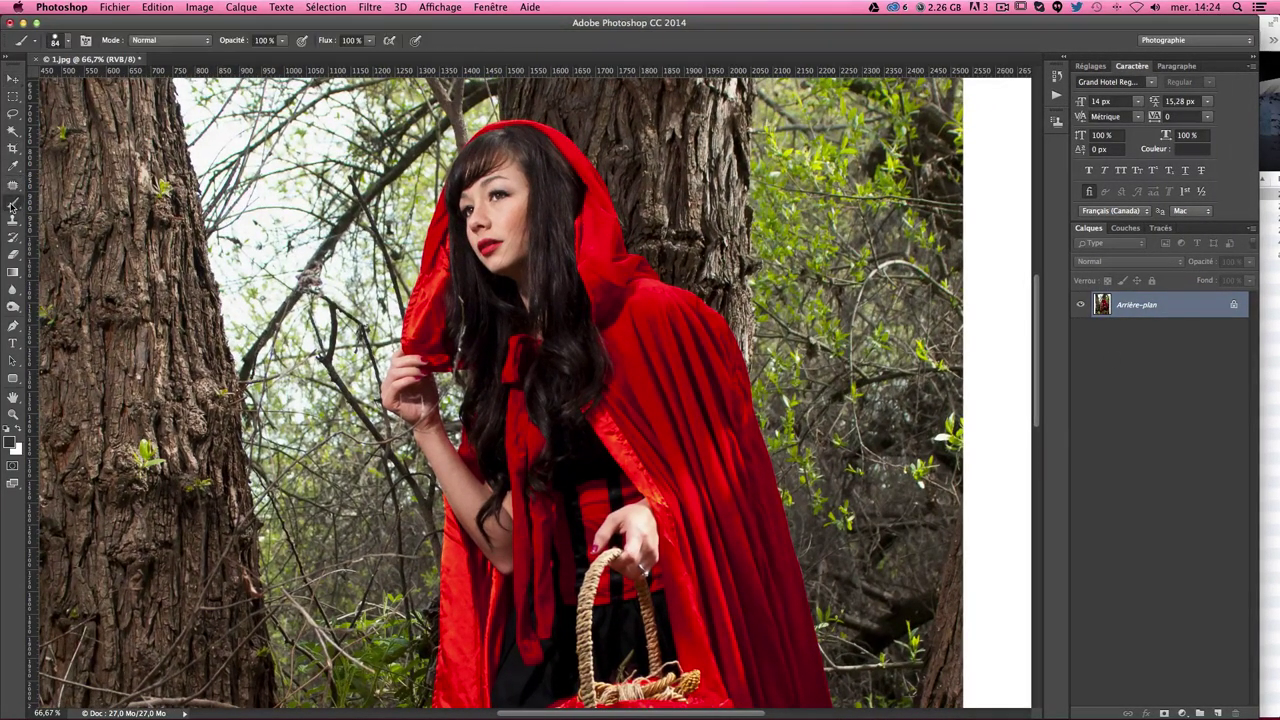
left_click(12, 130)
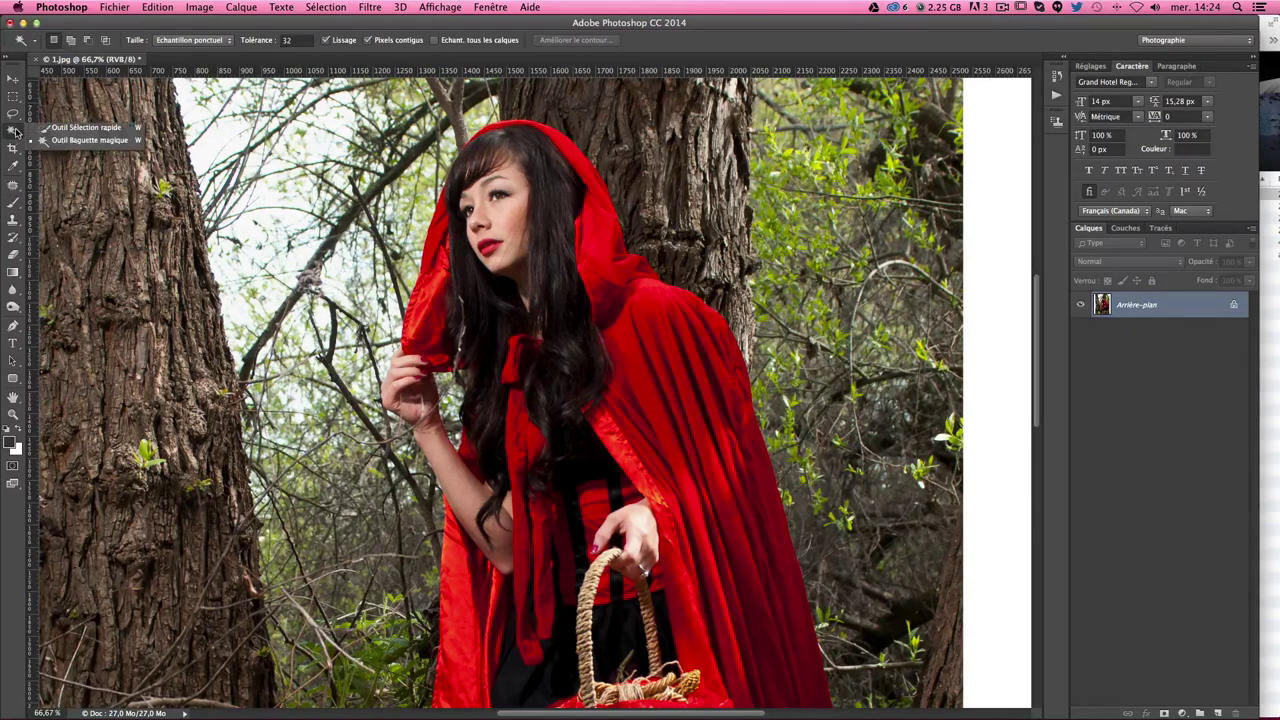
left_click(75, 128)
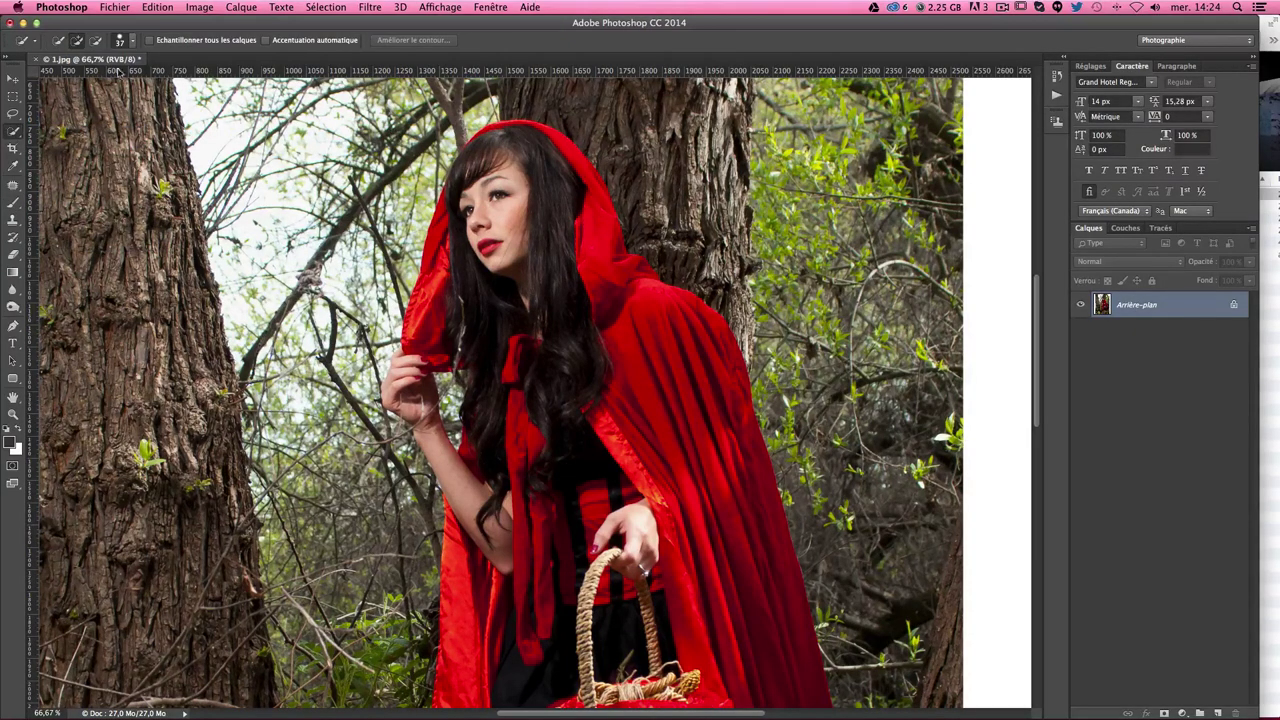
left_click(12, 132)
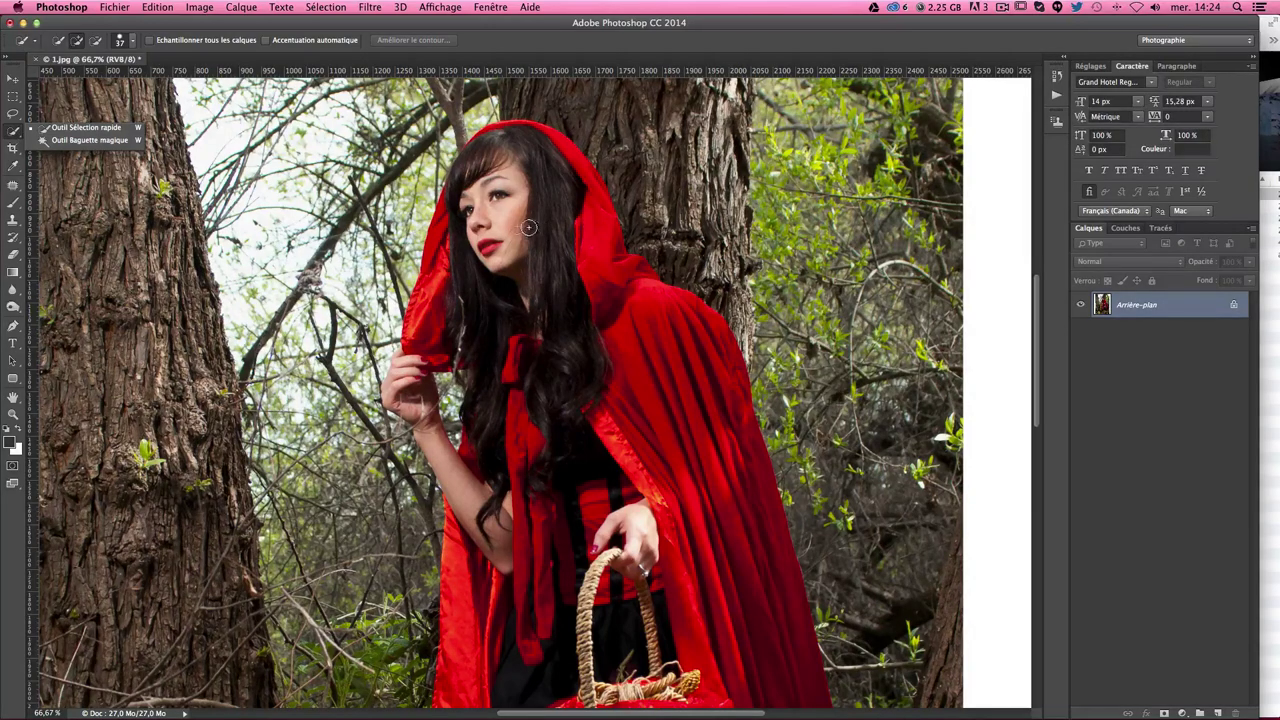
left_click(128, 41)
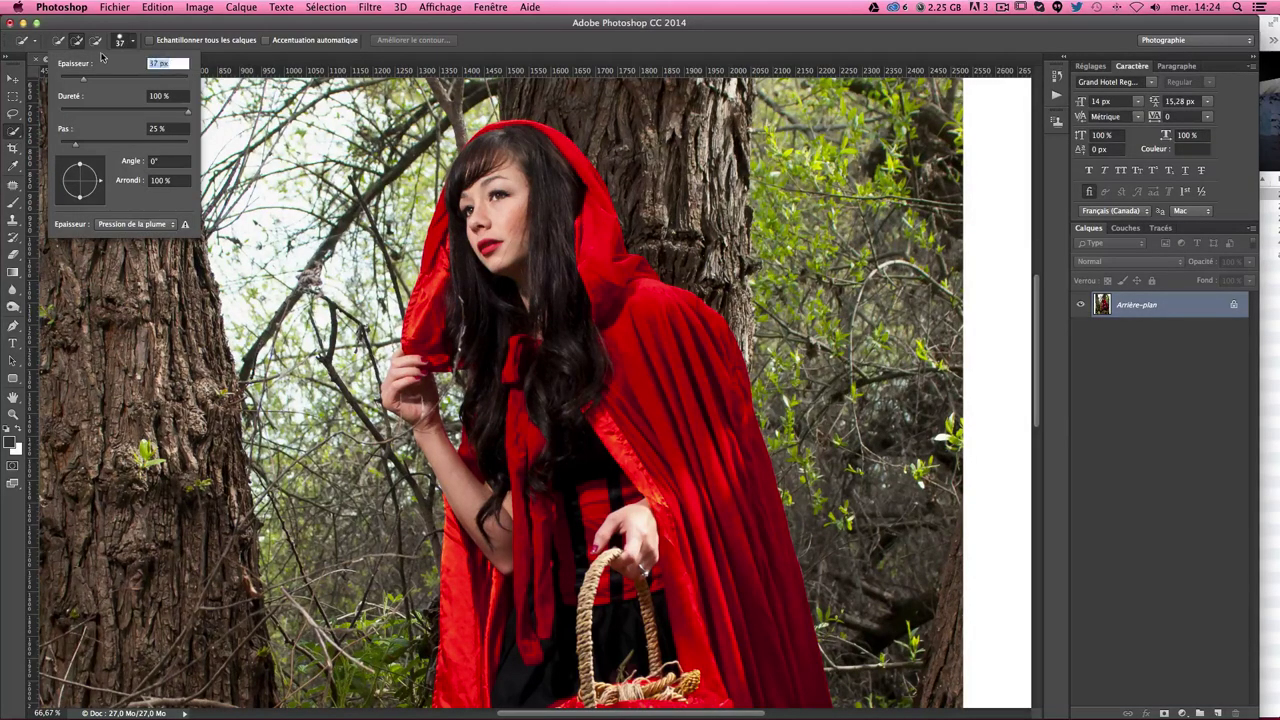
key("Return")
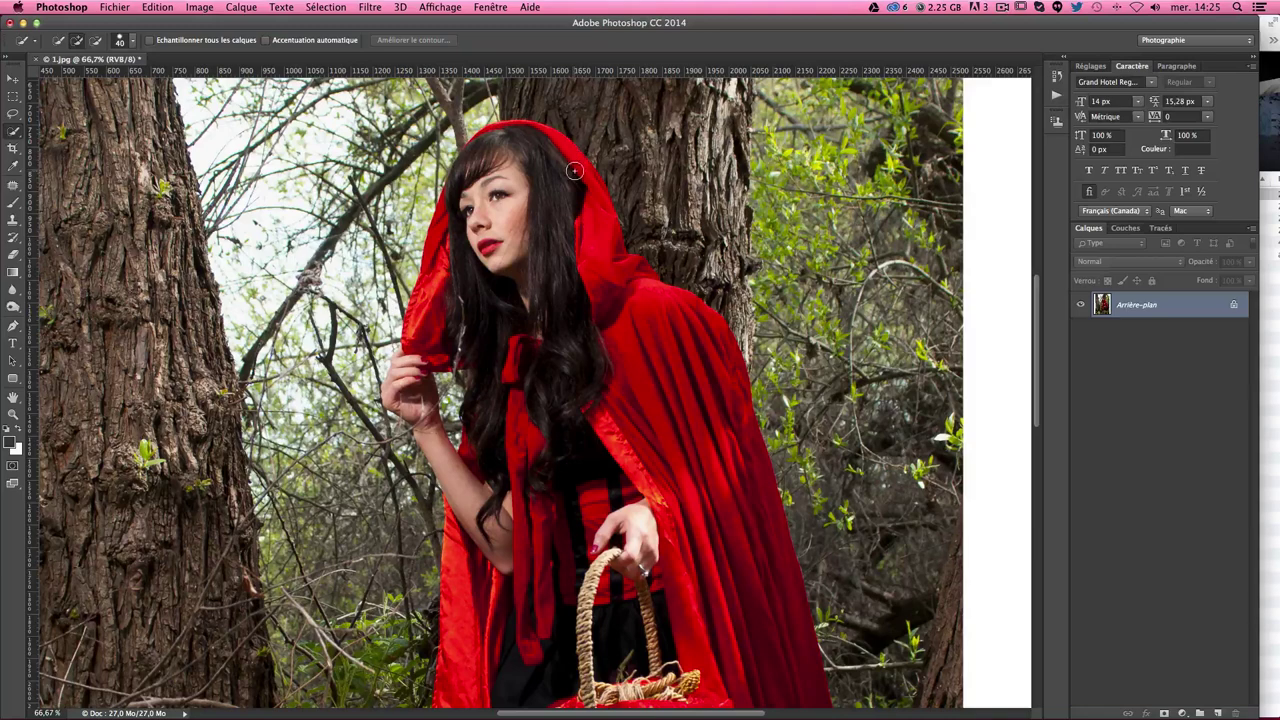
Step: Select the hood, hair, raised arm and cloak front, refining the arm edge at 100%
scroll(530, 390, "left", 3)
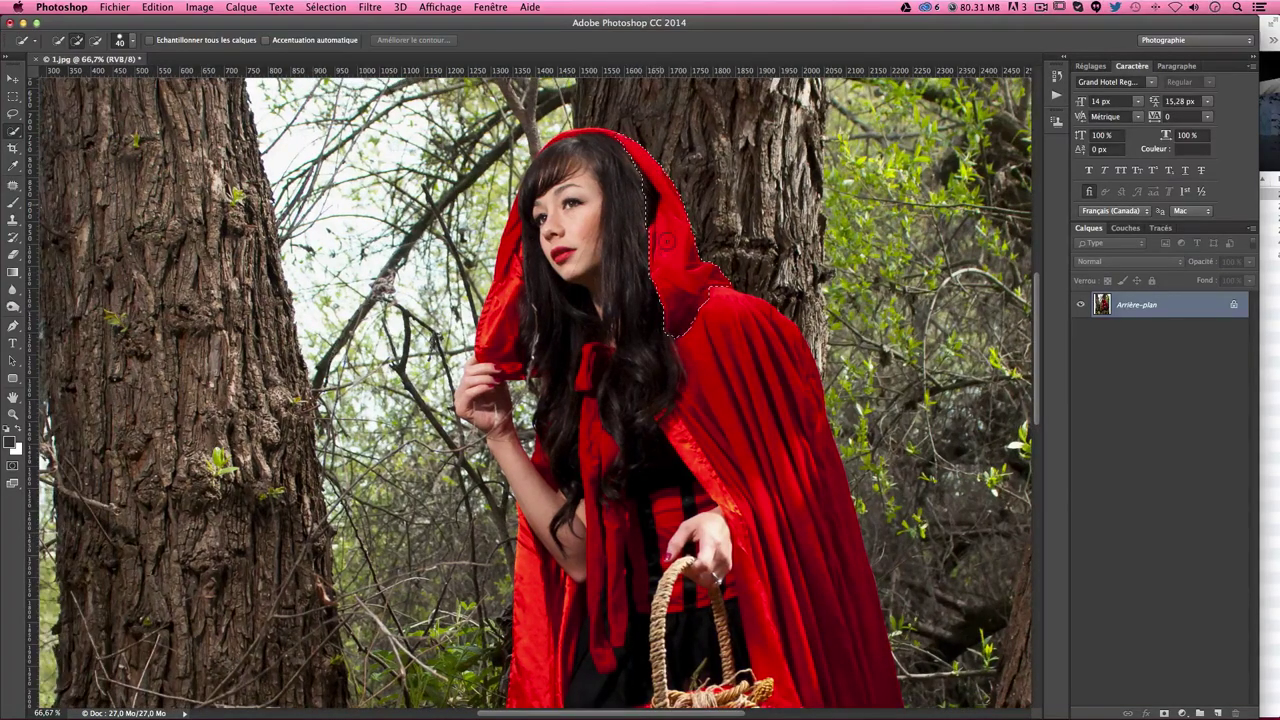
left_click_drag(665, 241, 575, 172)
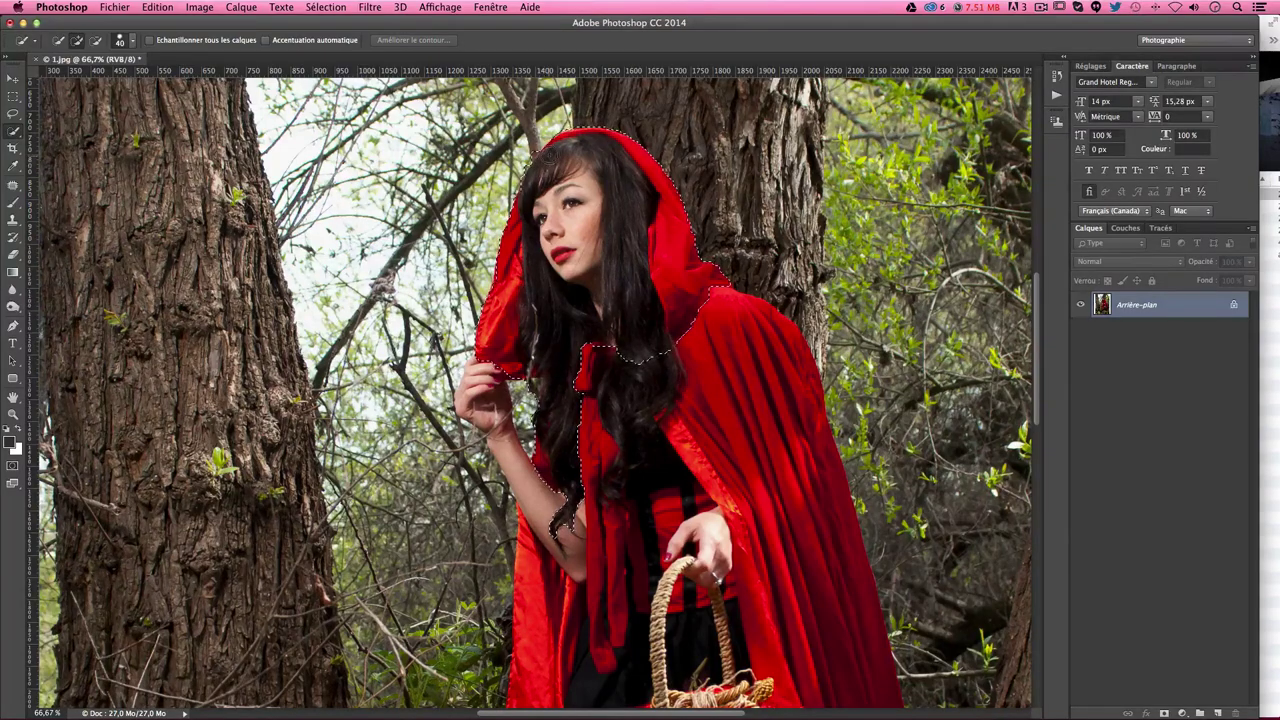
left_click_drag(520, 315, 500, 440)
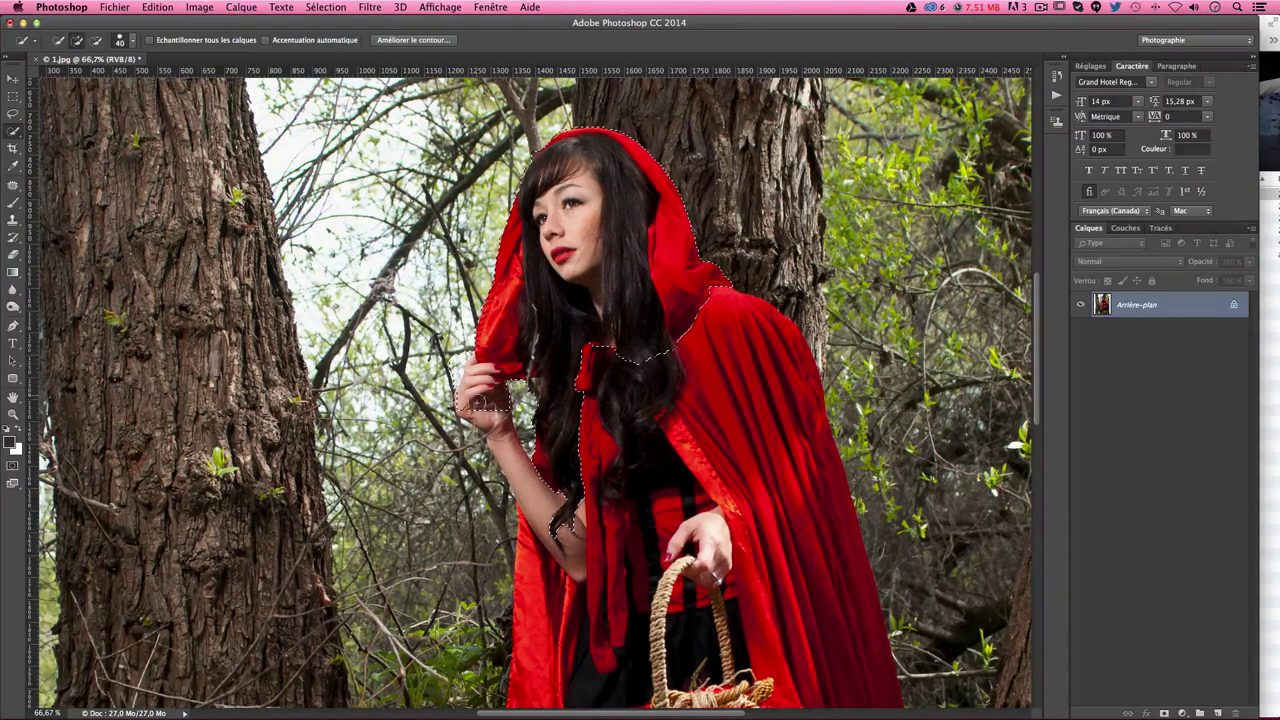
left_click_drag(582, 550, 614, 374)
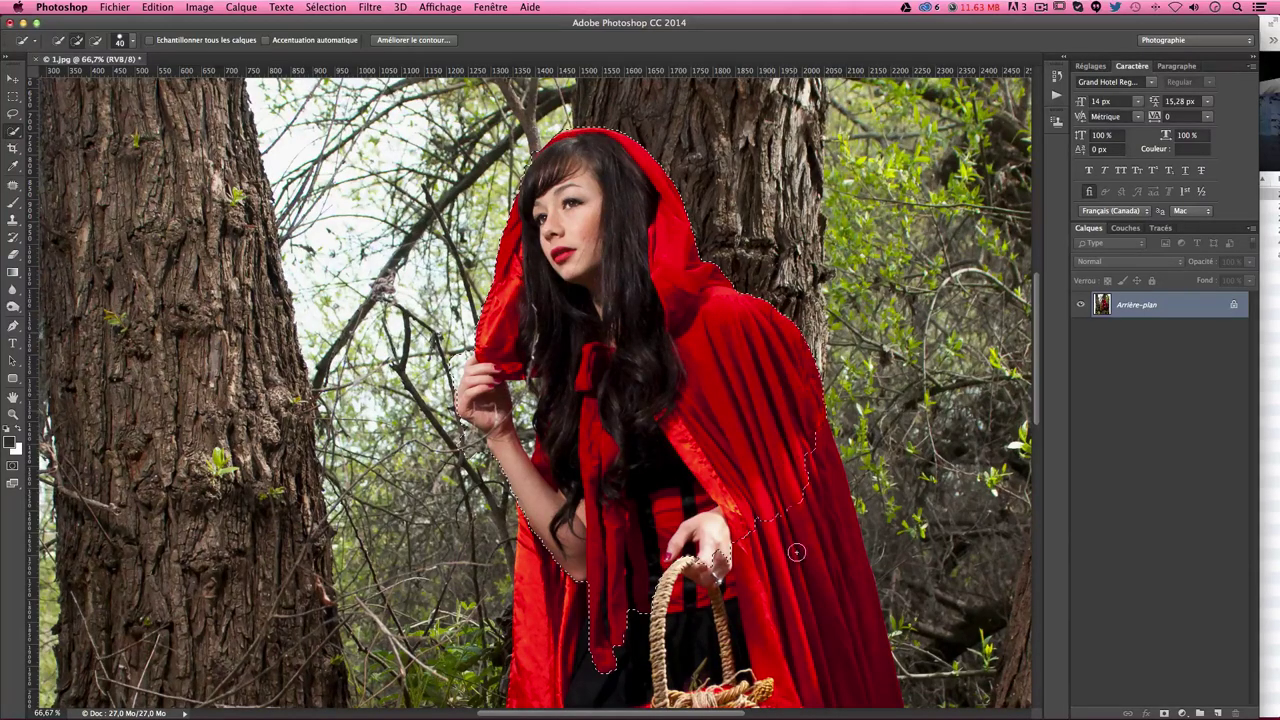
key("super+plus")
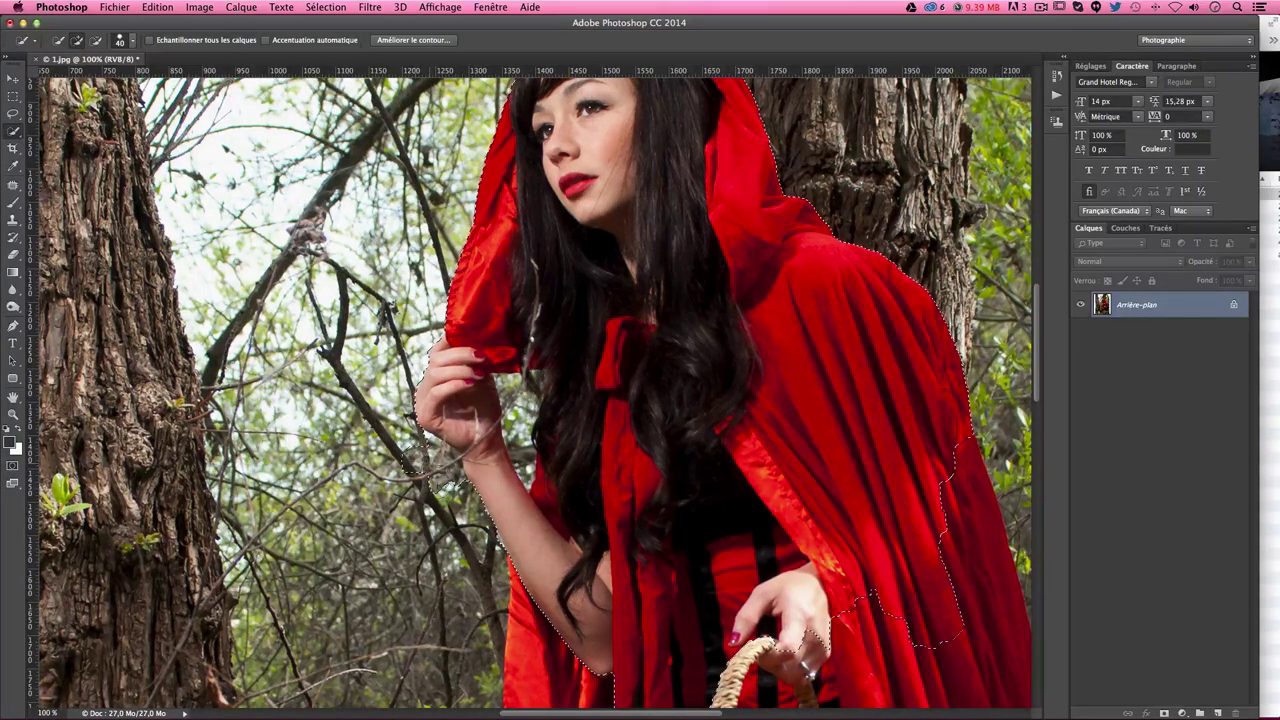
mouse_move(412, 440)
left_mouse_down()
mouse_move(404, 458)
mouse_move(487, 470)
left_mouse_up()
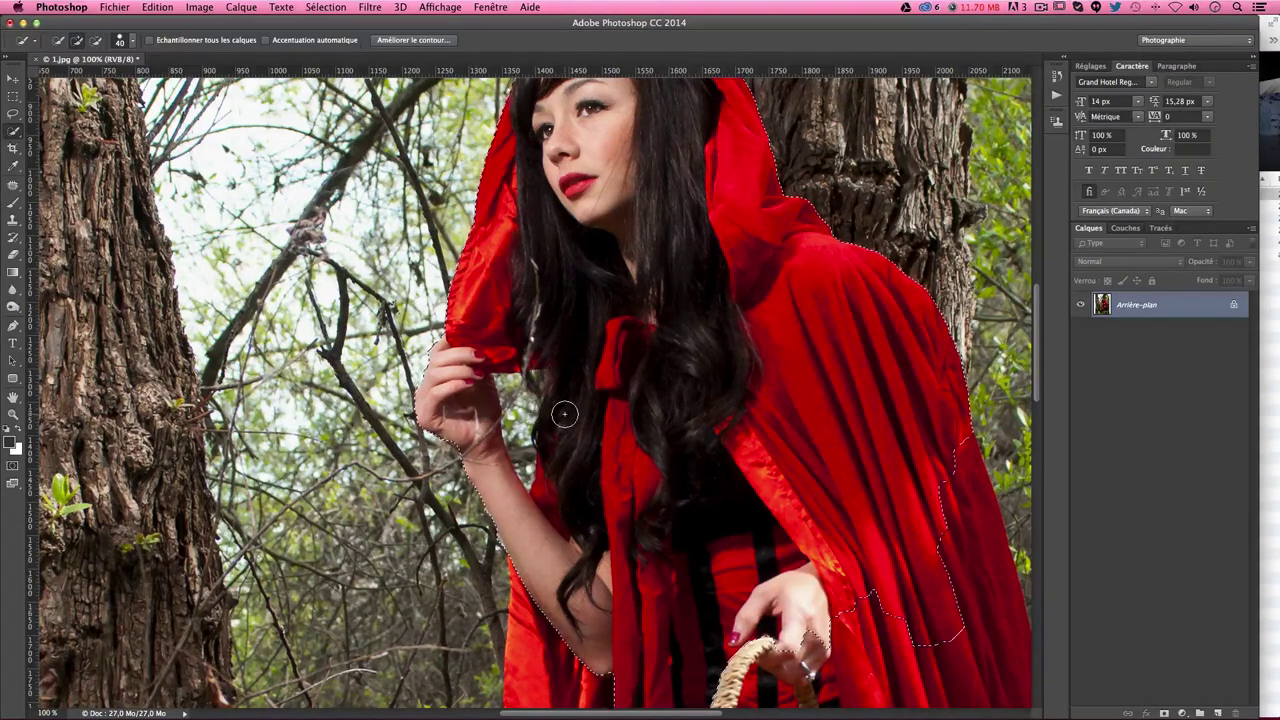
left_click_drag(515, 418, 491, 418)
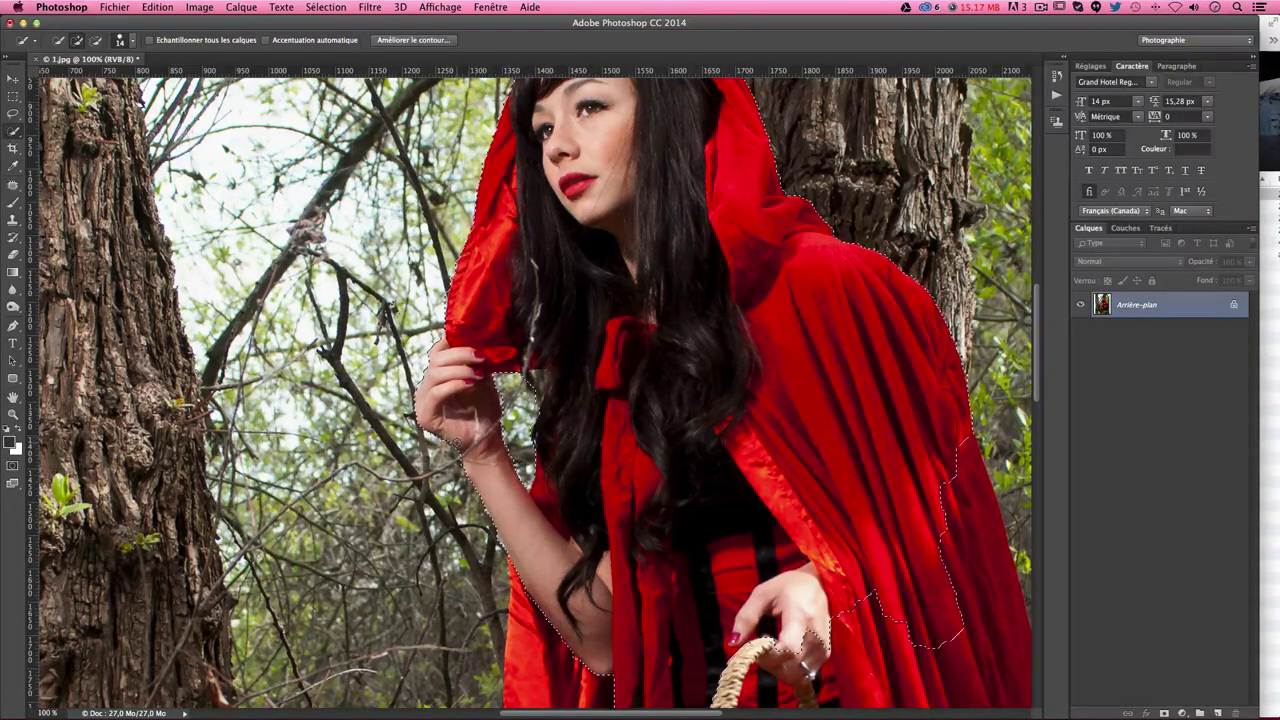
Step: Add the cloak's right and left sides, the black dress and the basket to the selection
scroll(586, 414, "down", 1)
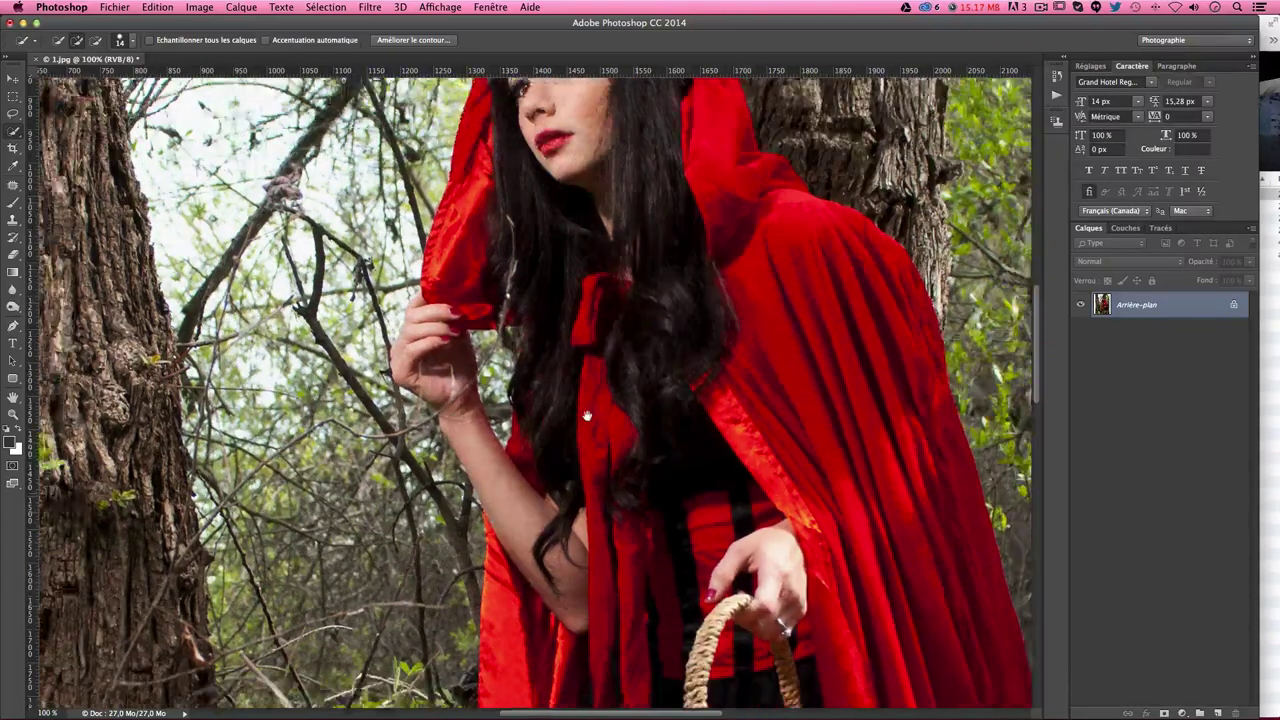
scroll(575, 390, "down", 4)
scroll(575, 390, "right", 2)
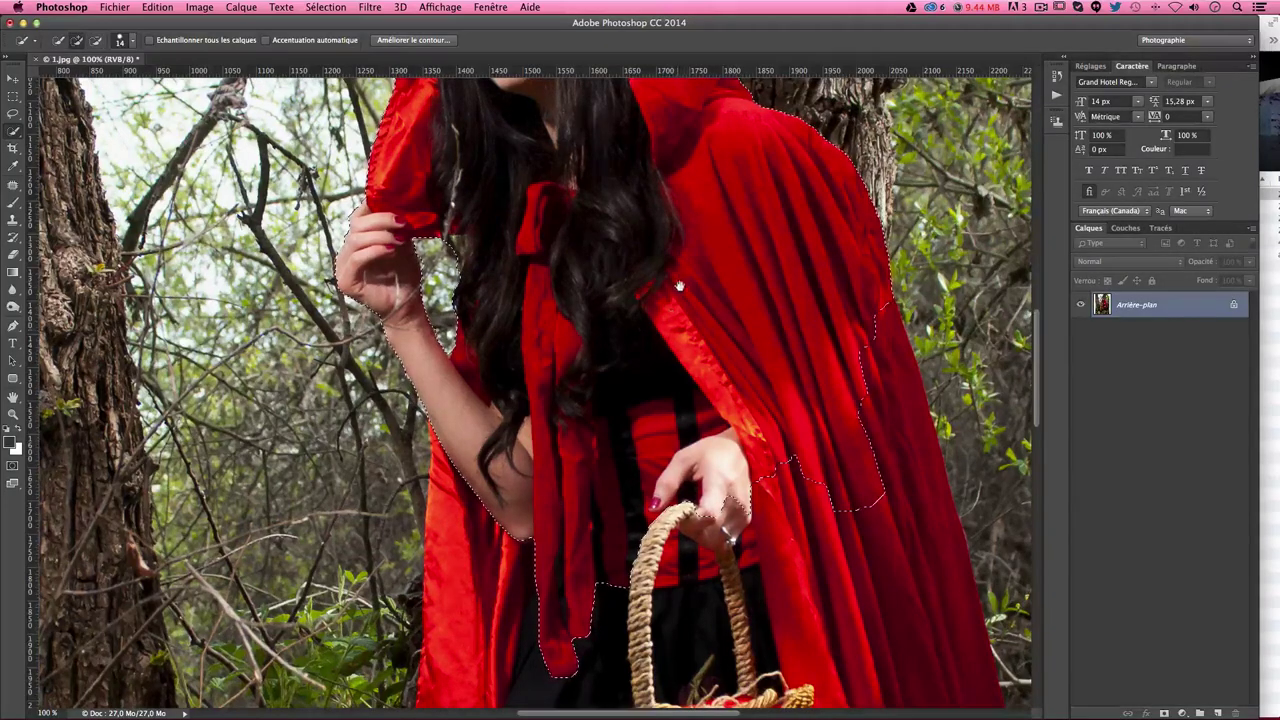
left_click_drag(680, 286, 557, 262)
left_click_drag(660, 450, 717, 339)
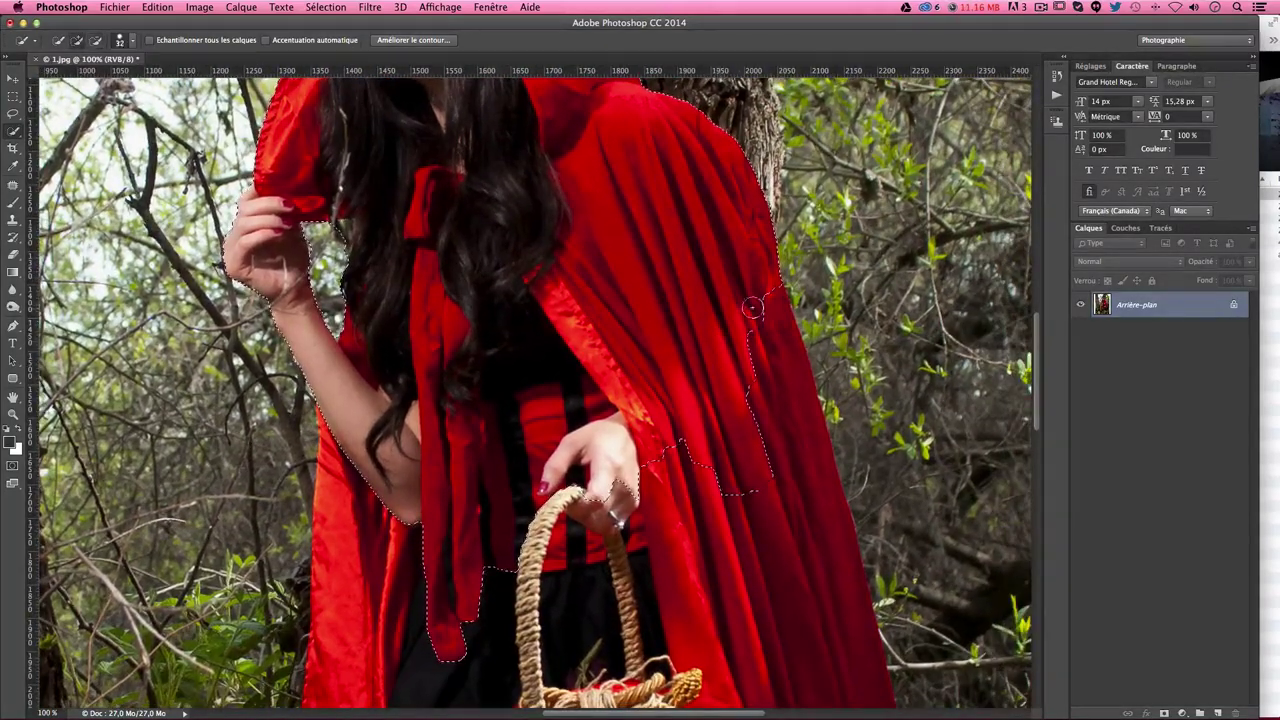
left_click_drag(751, 300, 709, 550)
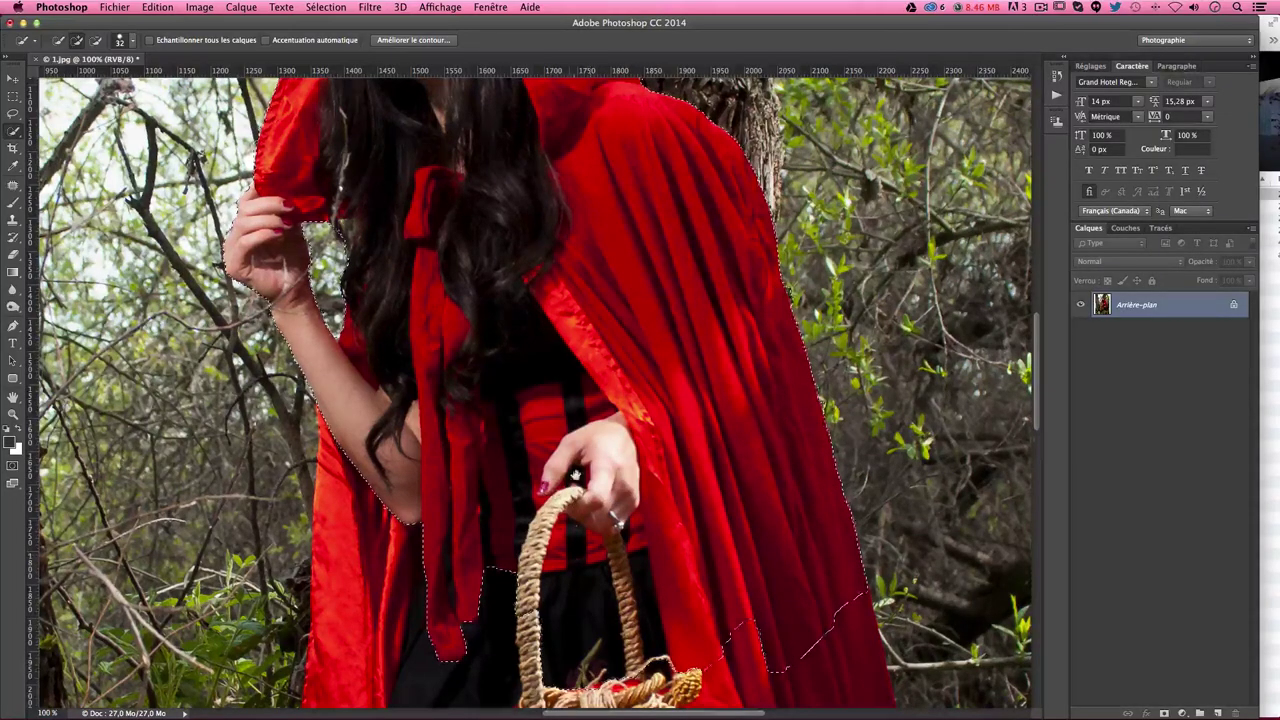
scroll(550, 497, "down", 5)
left_click_drag(555, 377, 452, 537)
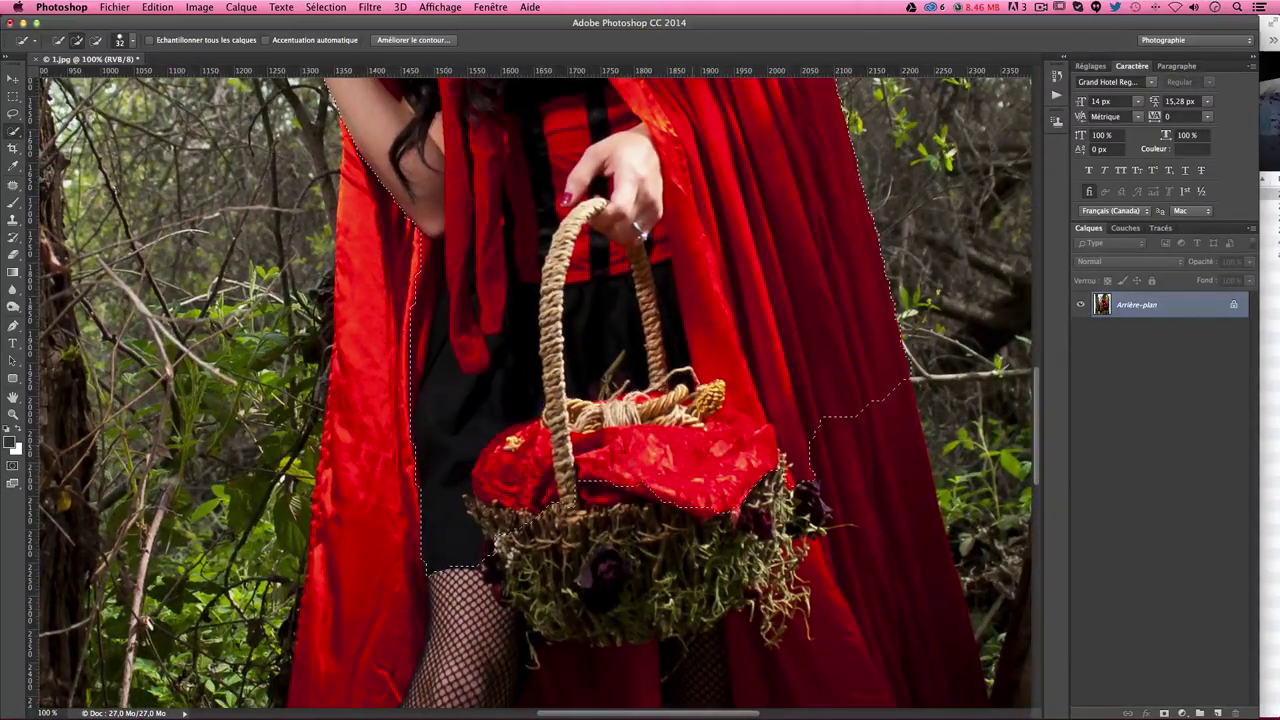
left_click_drag(440, 638, 390, 195)
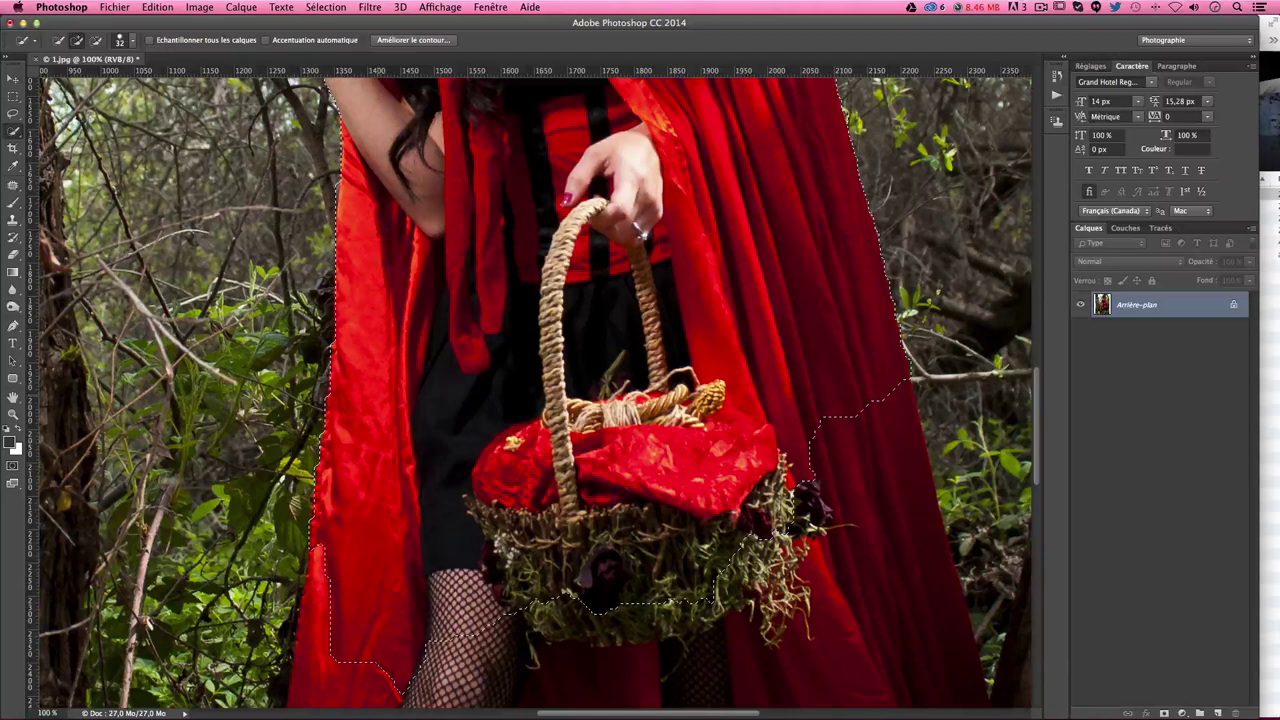
Step: Extend the selection down to the boots and subtract the dark ground beside them
scroll(412, 583, "down", 5)
scroll(412, 583, "left", 3)
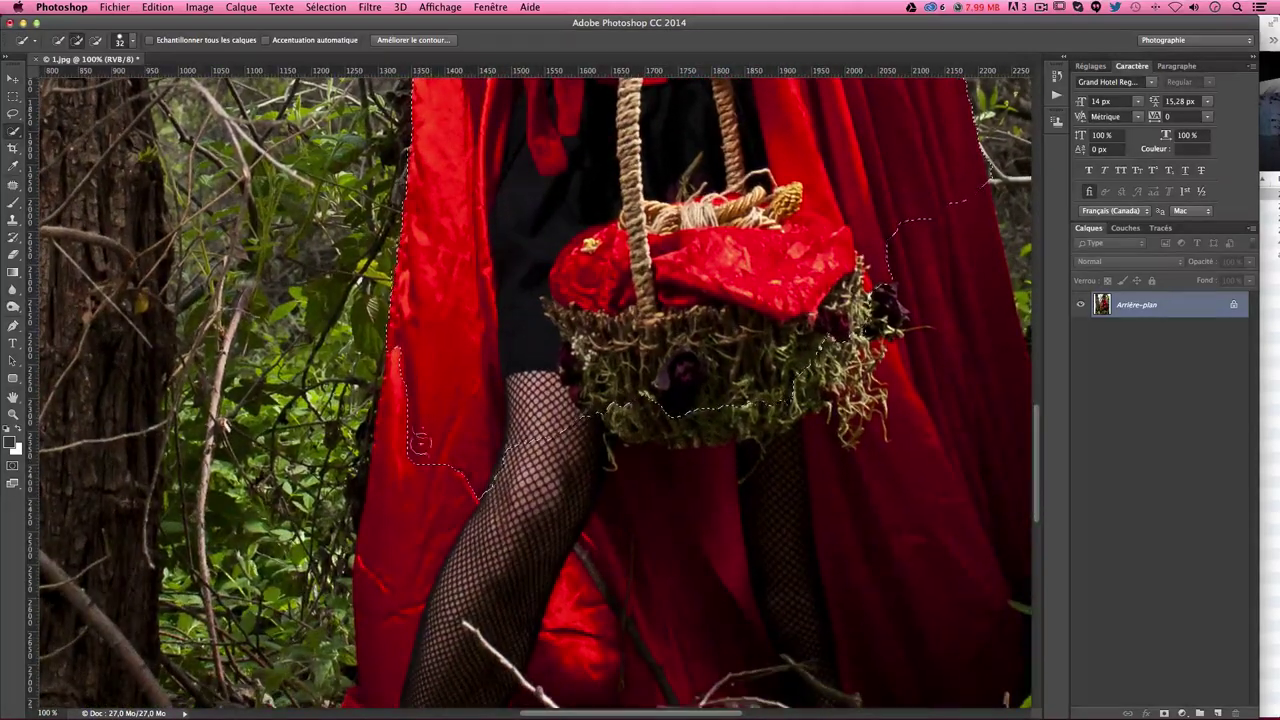
scroll(400, 560, "down", 5)
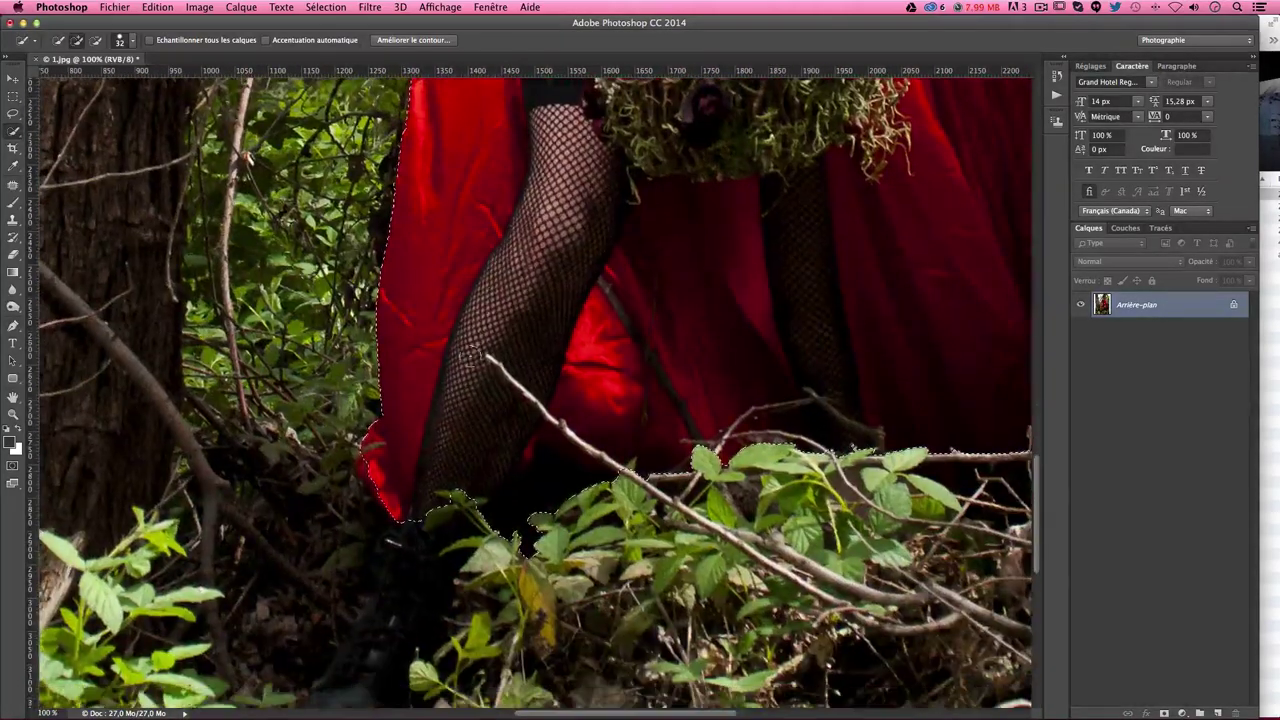
left_click_drag(385, 473, 387, 656)
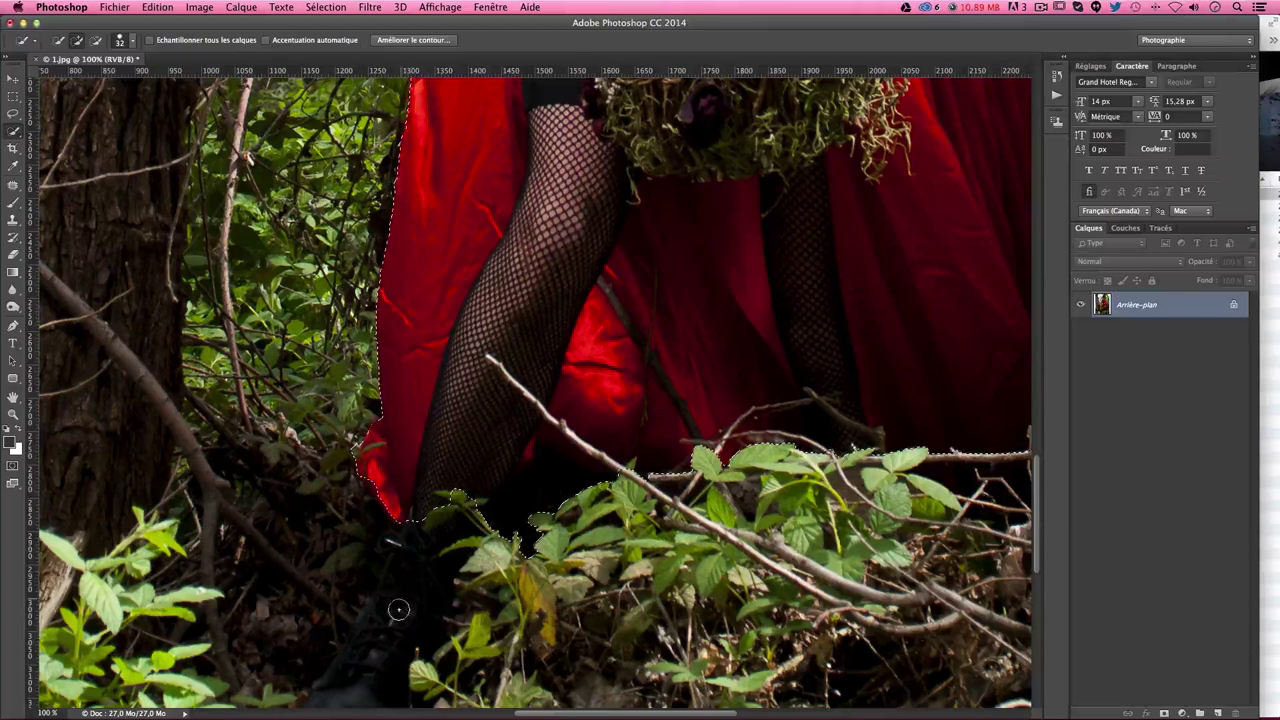
scroll(428, 451, "down", 2)
scroll(420, 450, "down", 3)
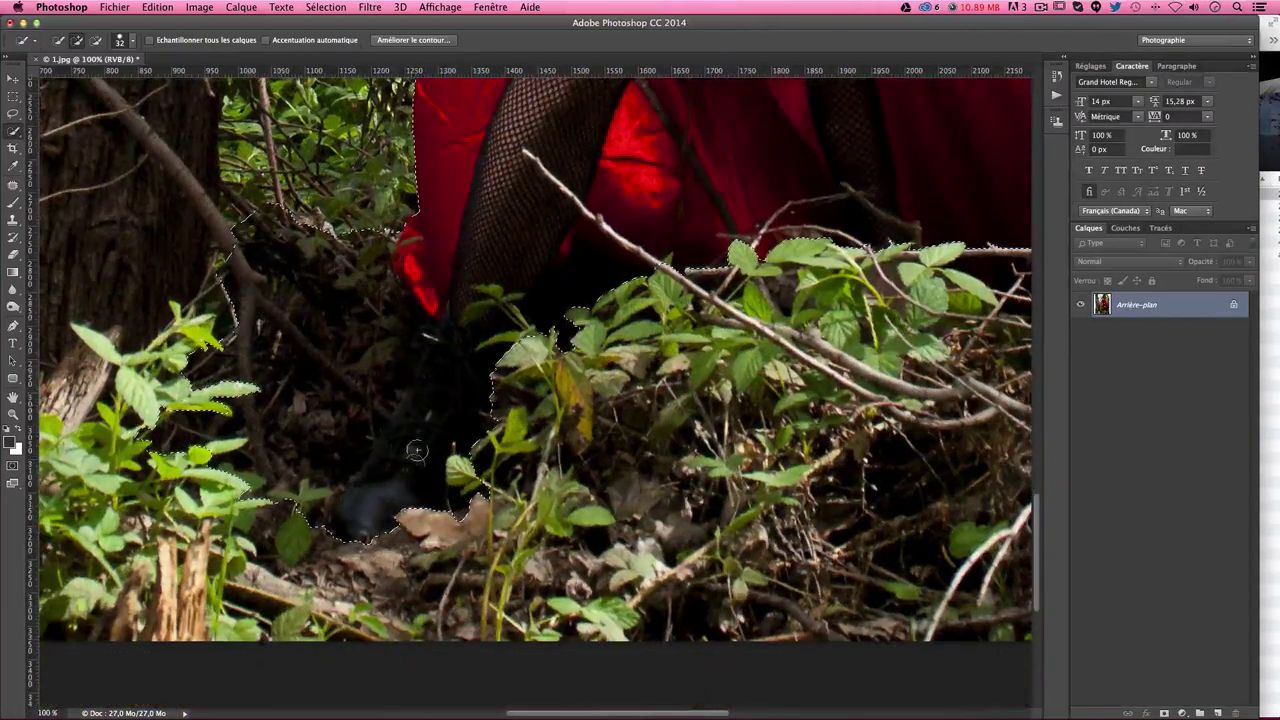
left_click_drag(210, 210, 245, 480)
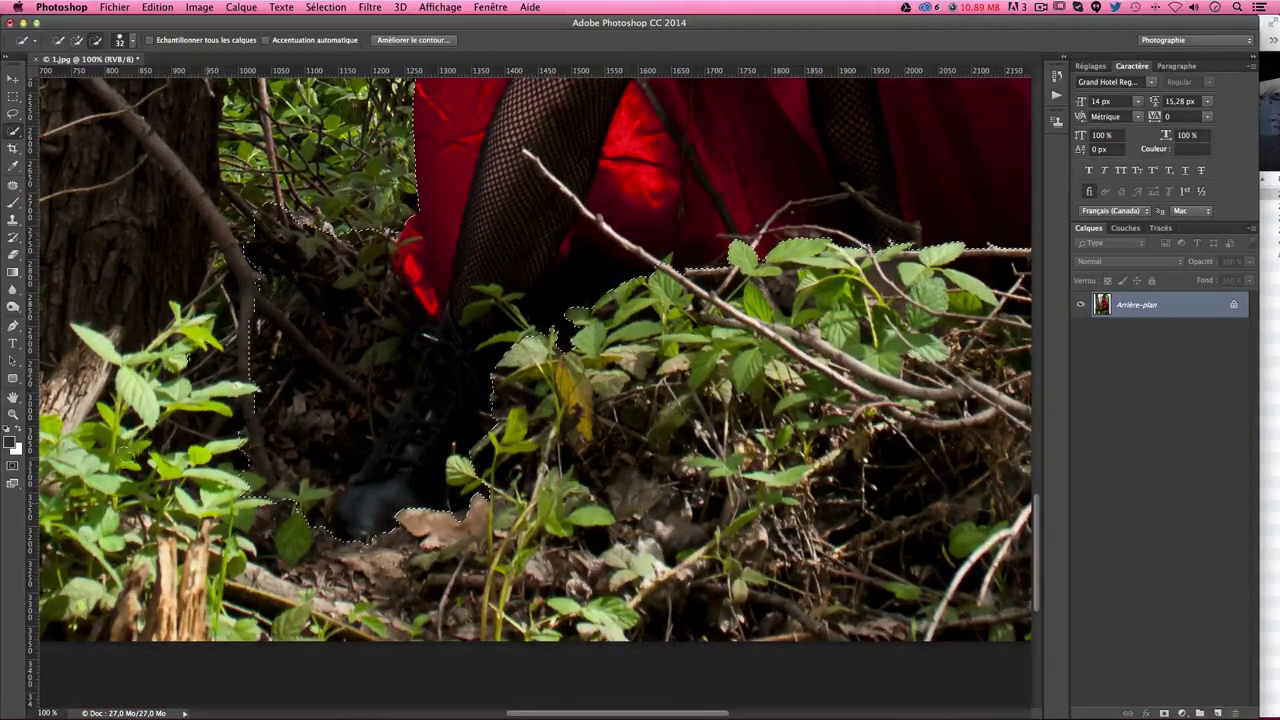
left_click_drag(277, 202, 355, 265)
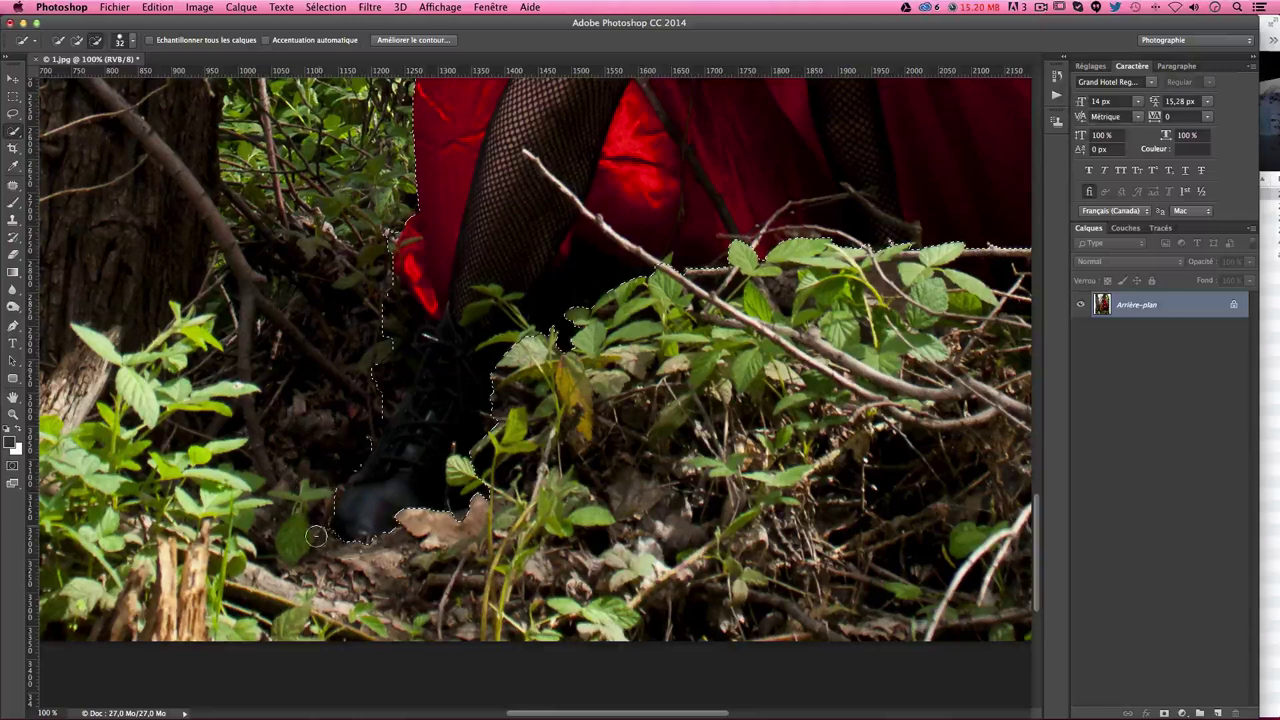
left_click_drag(315, 536, 364, 384)
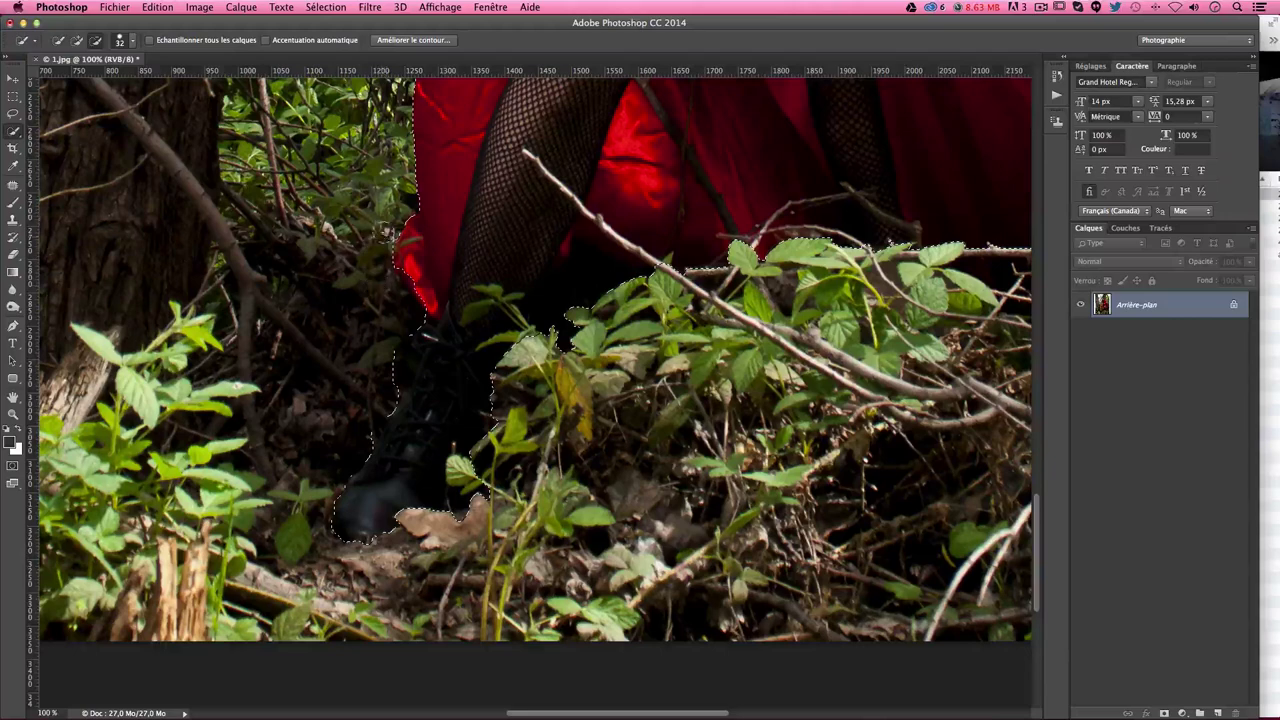
Step: Trim stray foliage from the selection along the cloak's right edge beside the lower trunk
scroll(480, 300, "up", 5)
scroll(543, 306, "right", 5)
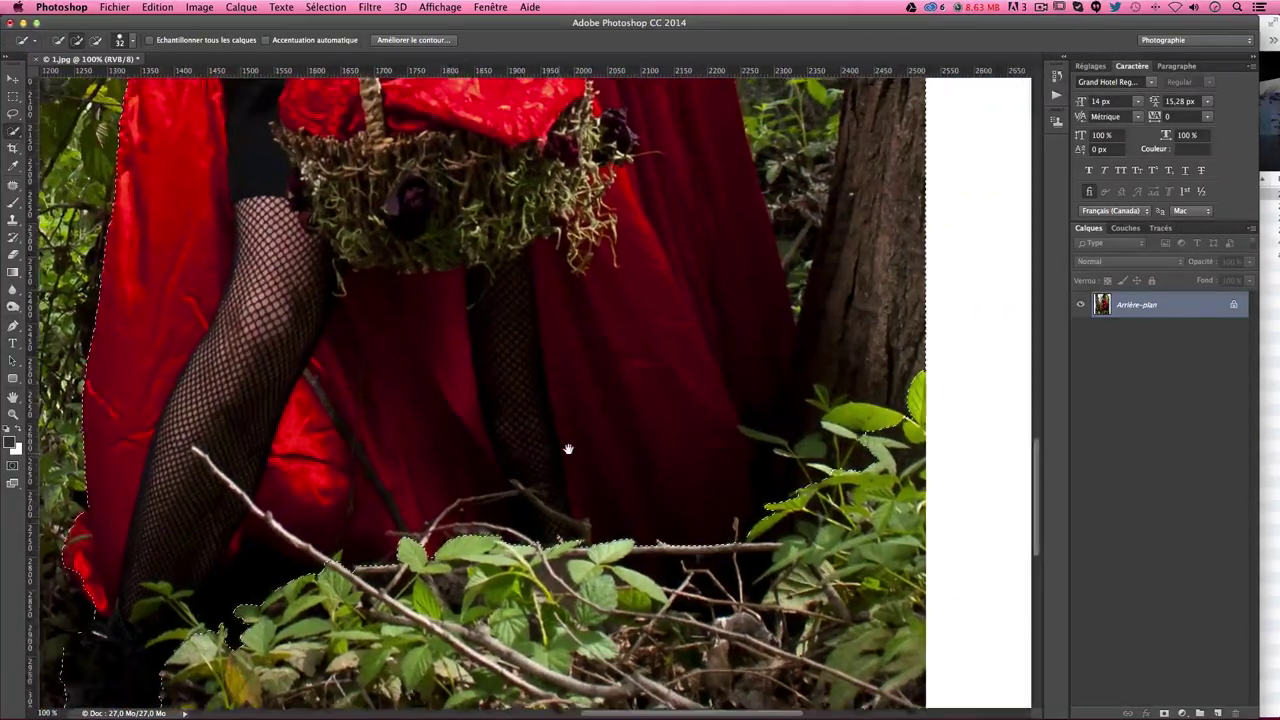
left_click_drag(567, 449, 573, 558)
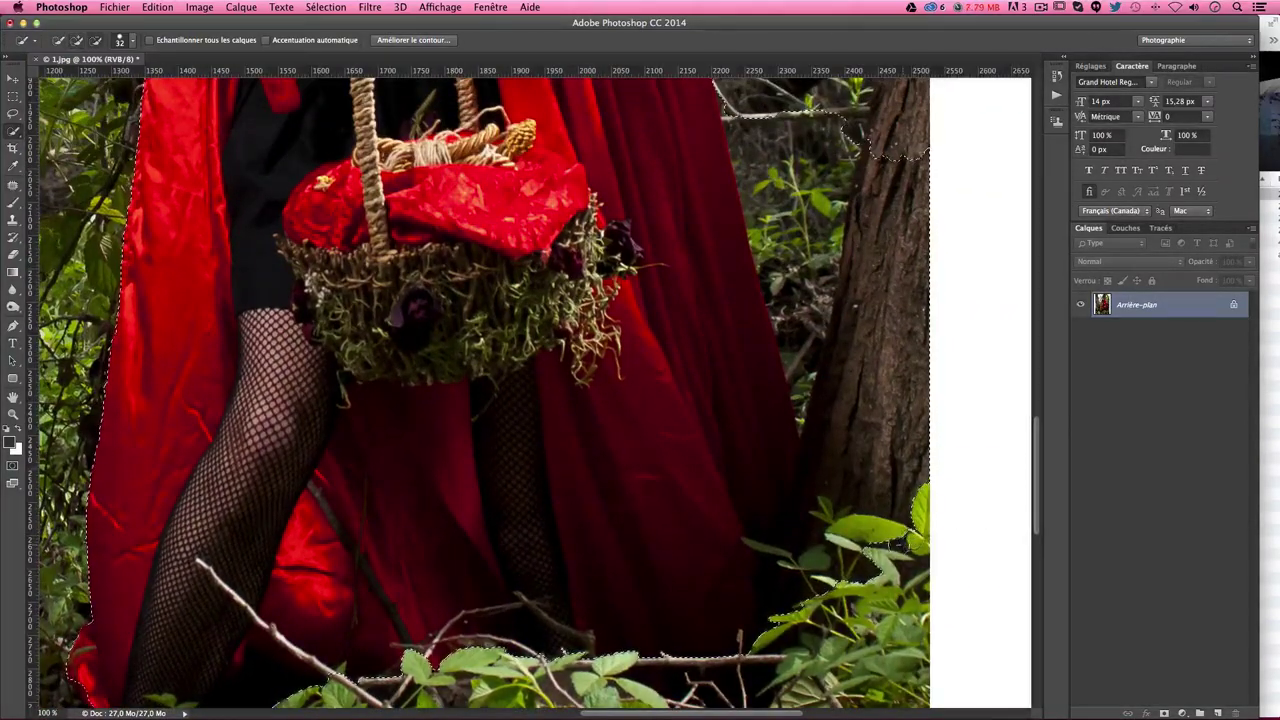
left_click_drag(826, 491, 823, 471)
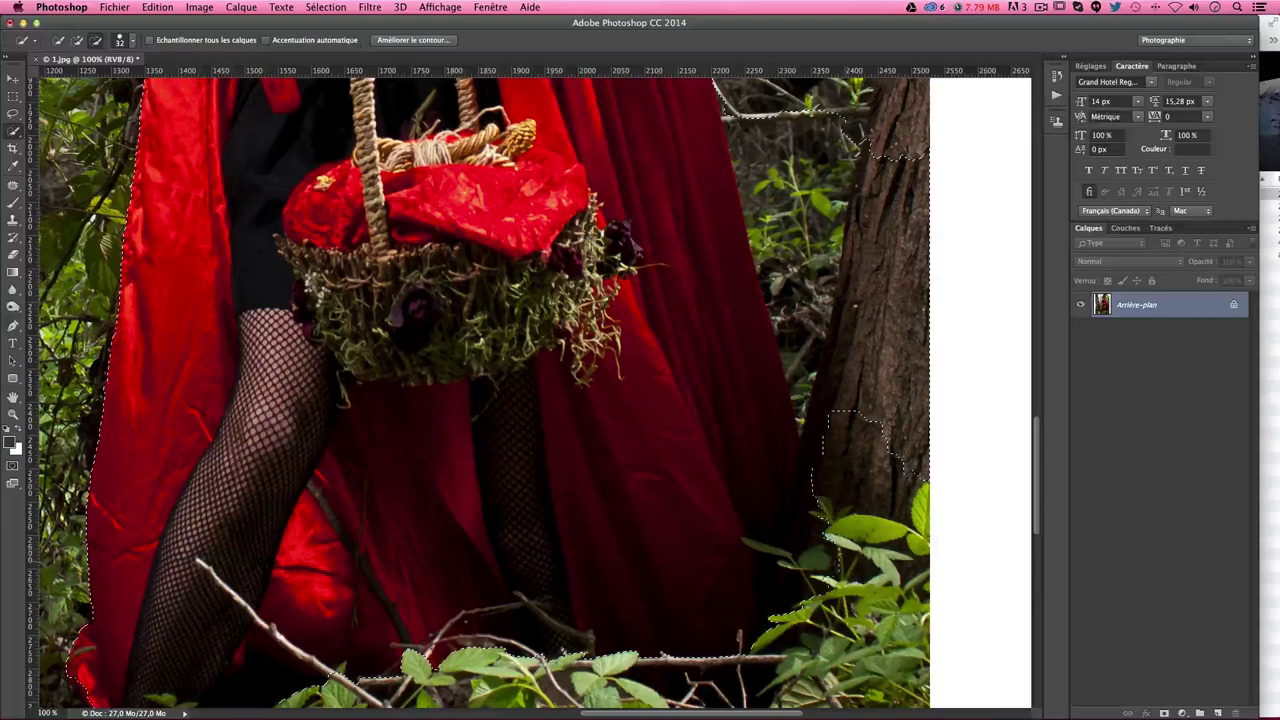
left_click_drag(796, 270, 805, 388)
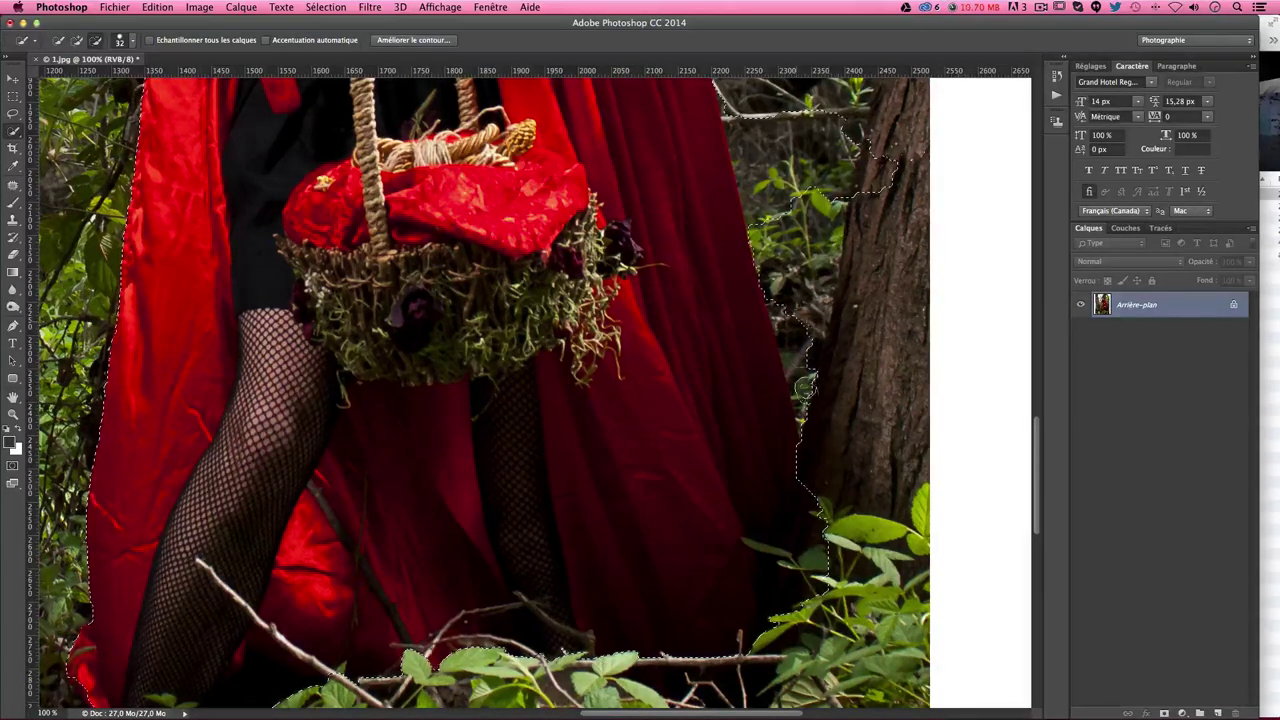
Step: Pan up past the basket and legs to inspect the outline up to the hood
mouse_move(821, 234)
left_mouse_down()
mouse_move(775, 419)
mouse_move(845, 353)
left_mouse_up()
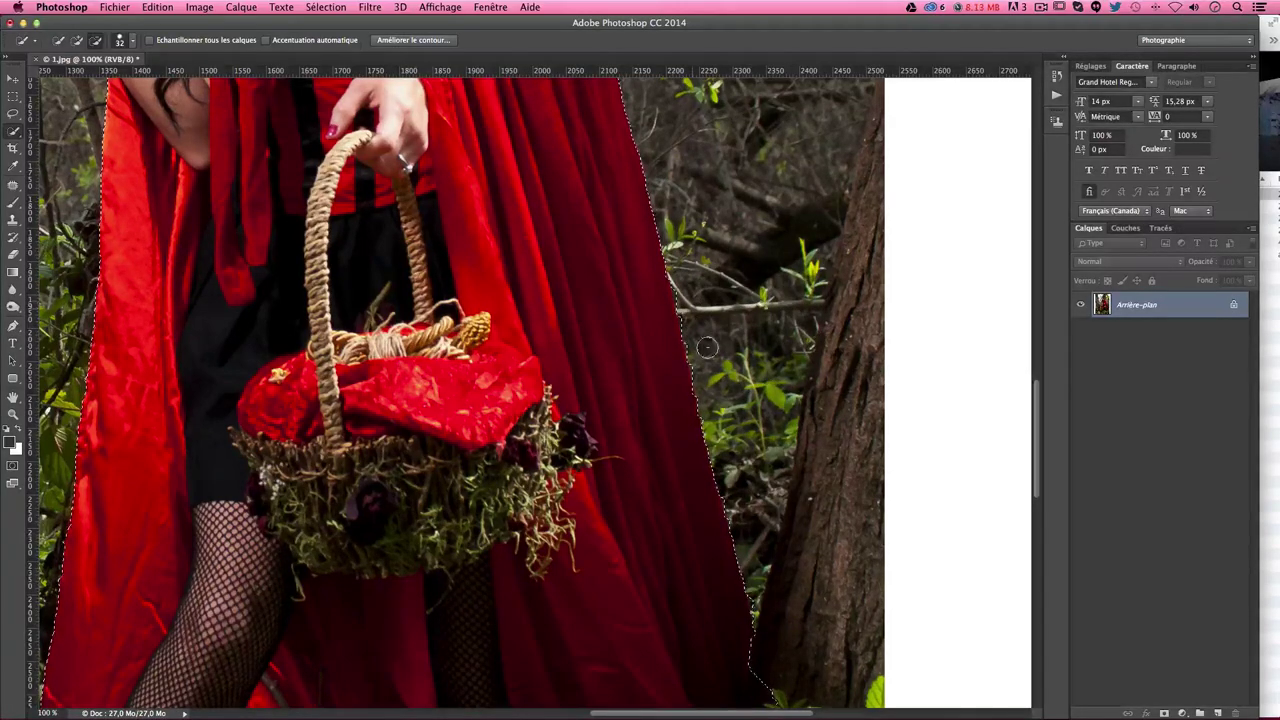
left_click_drag(707, 347, 606, 323)
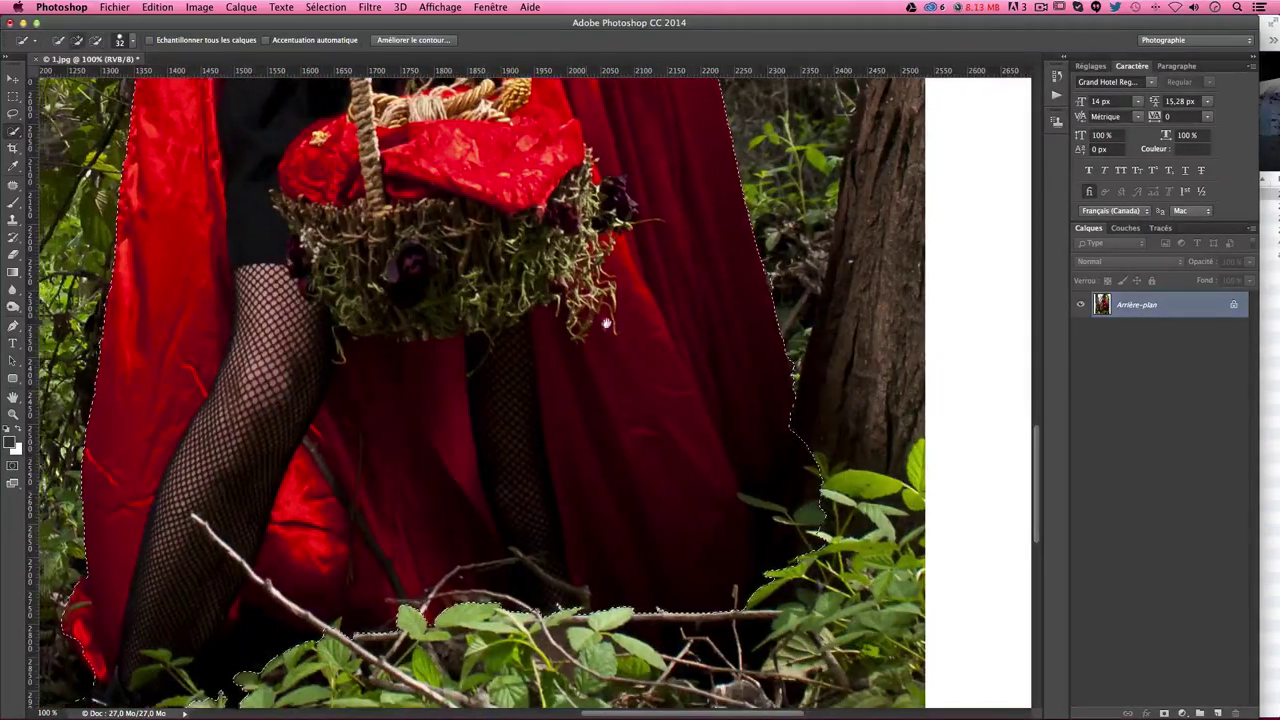
scroll(606, 323, "up", 5)
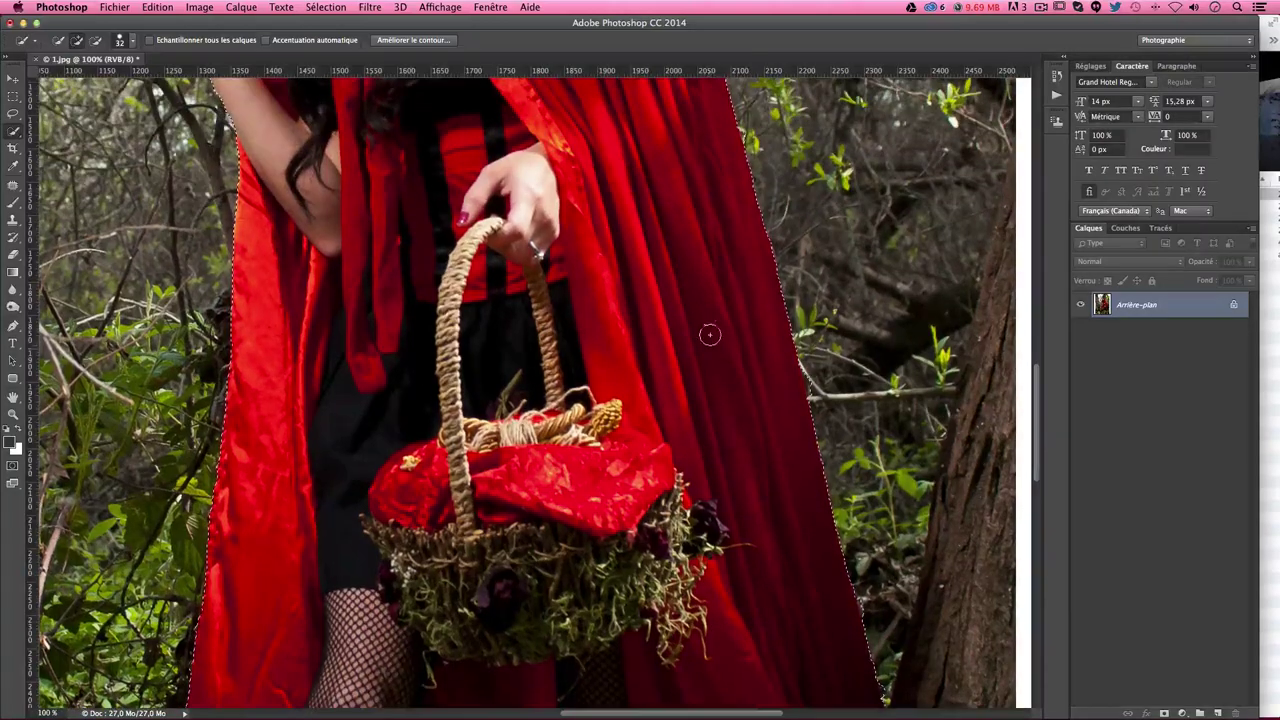
scroll(709, 334, "up", 3)
scroll(671, 451, "up", 3)
scroll(629, 329, "up", 3)
scroll(666, 543, "up", 2)
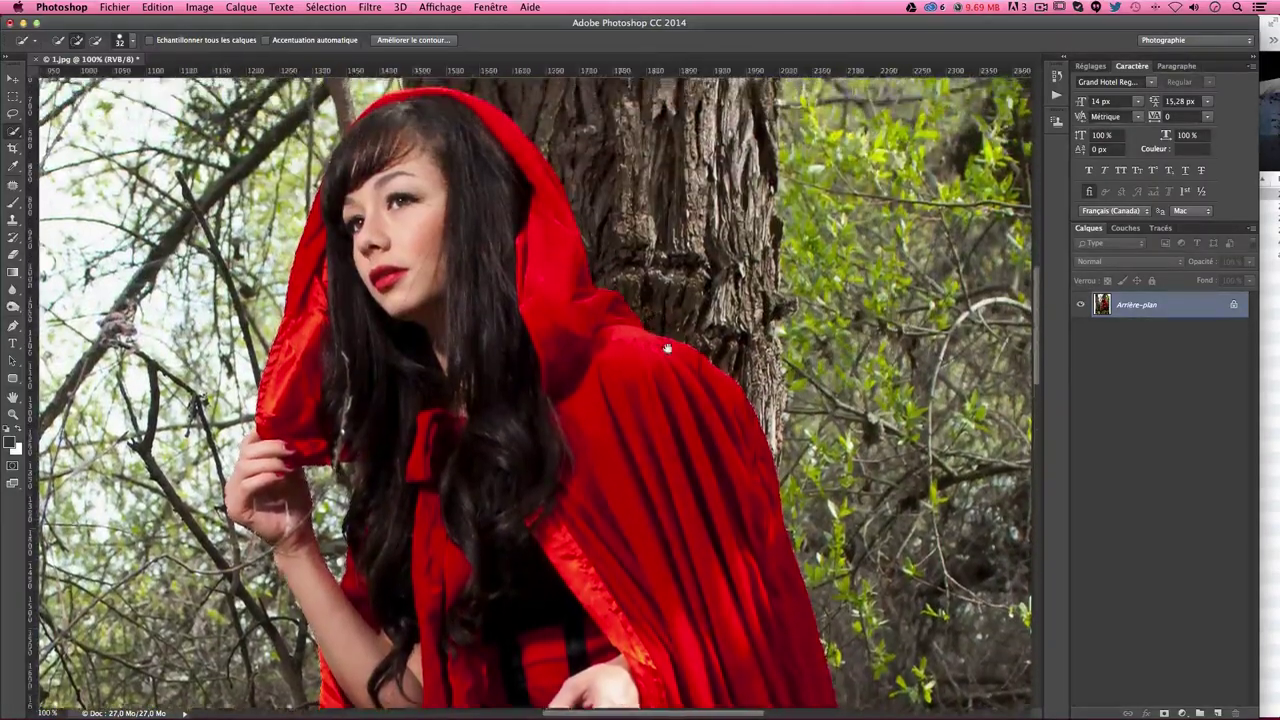
scroll(667, 348, "up", 2)
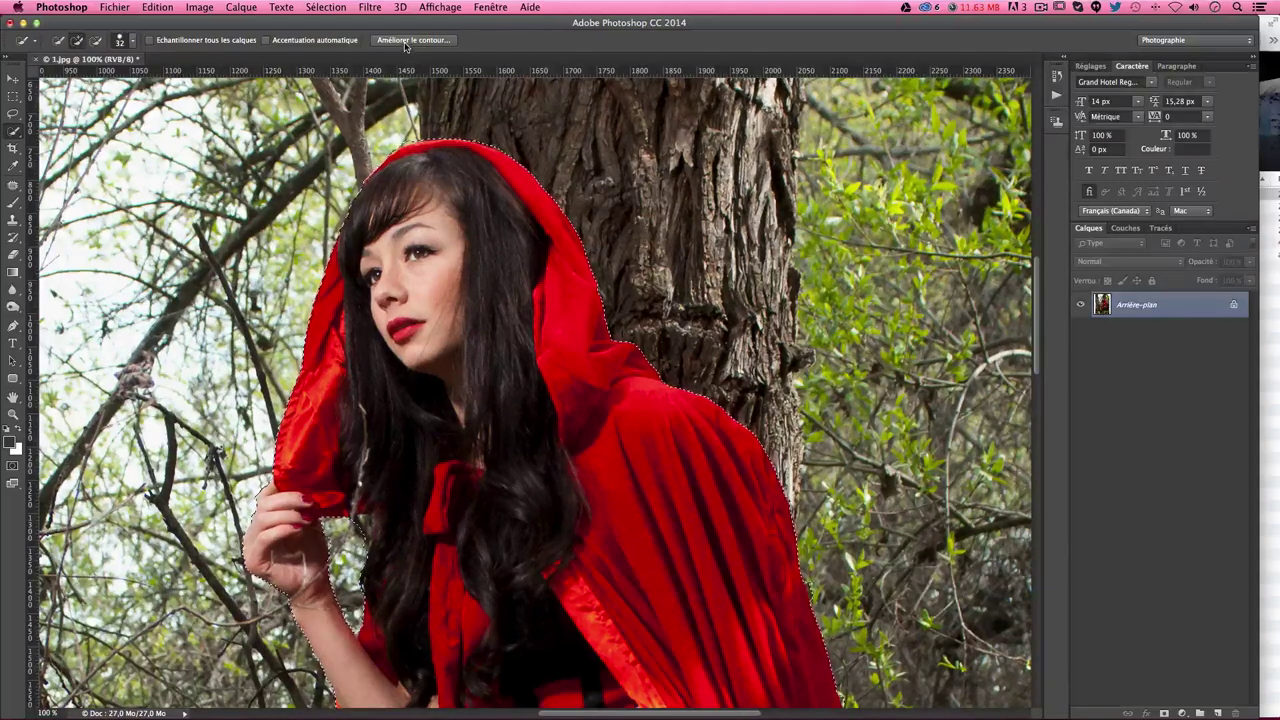
Step: At 400% with an 11 px brush, subtract the bark along the hood's top, then return to 100%
key("ctrl+plus")
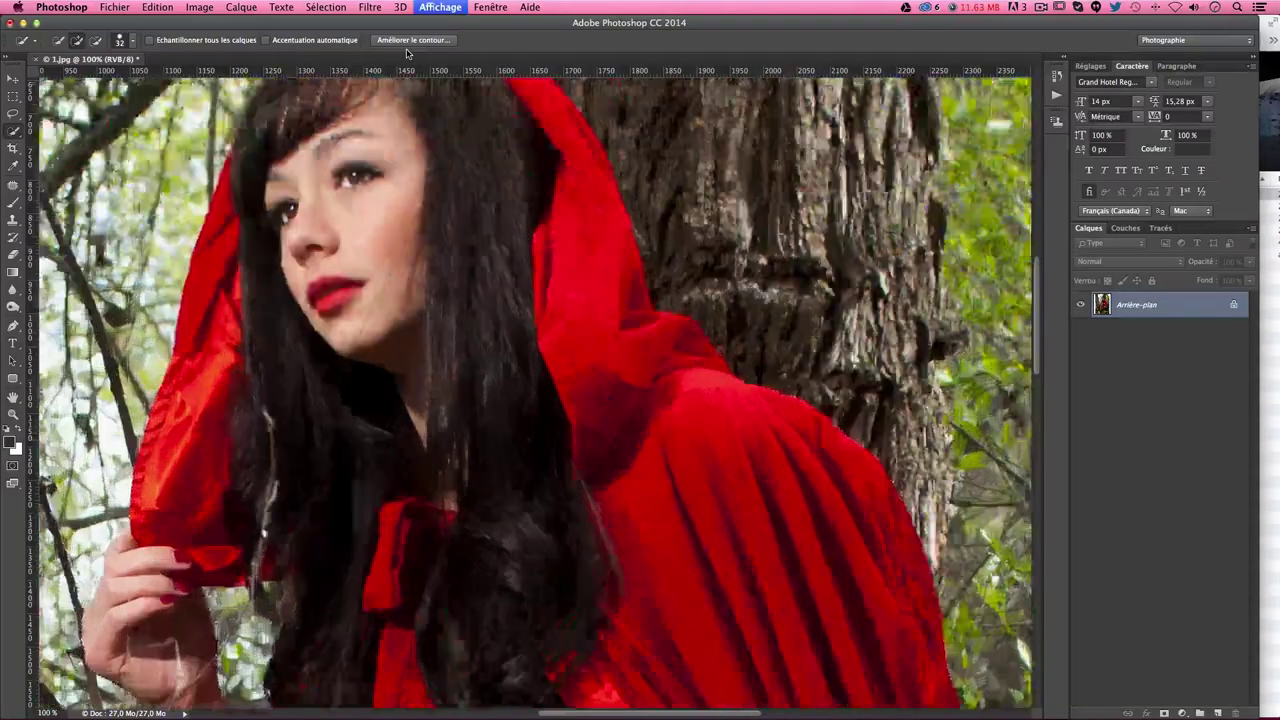
key("ctrl+plus")
key("ctrl+plus")
key("ctrl+plus")
scroll(574, 389, "up", 5)
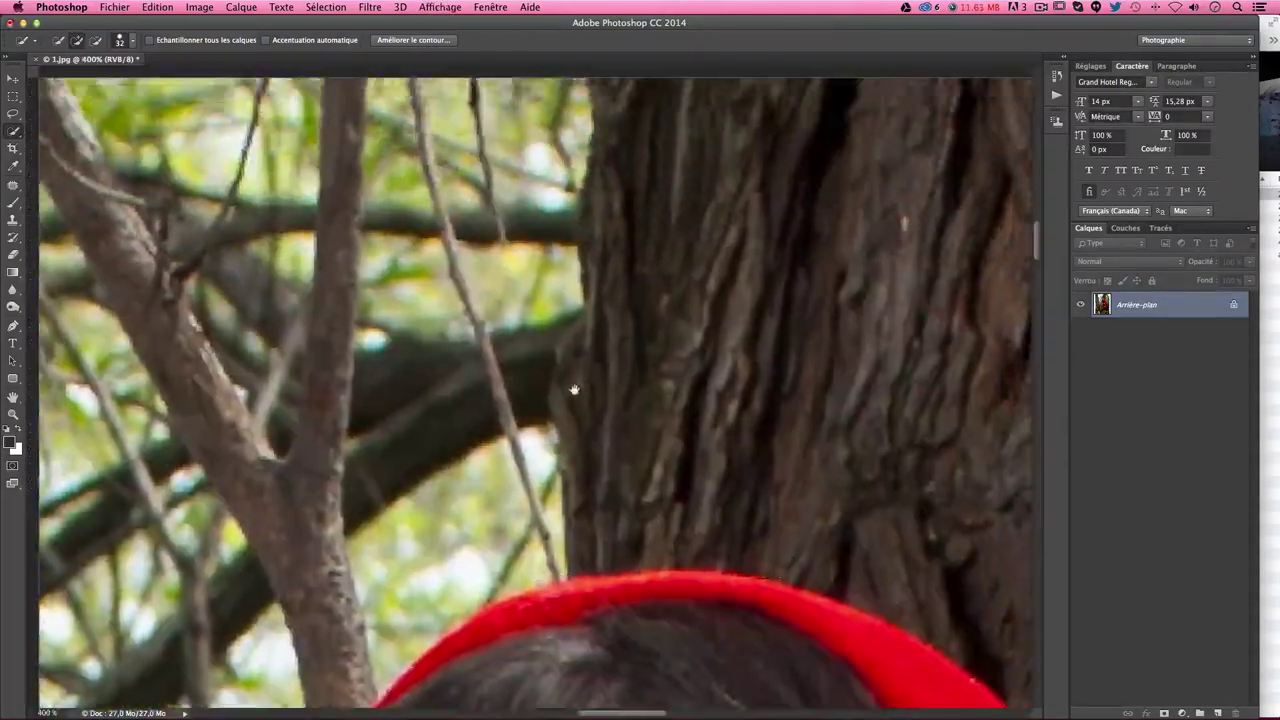
left_click_drag(574, 389, 544, 289)
key("ctrl+r")
left_click_drag(557, 407, 522, 410)
left_click_drag(493, 470, 469, 482)
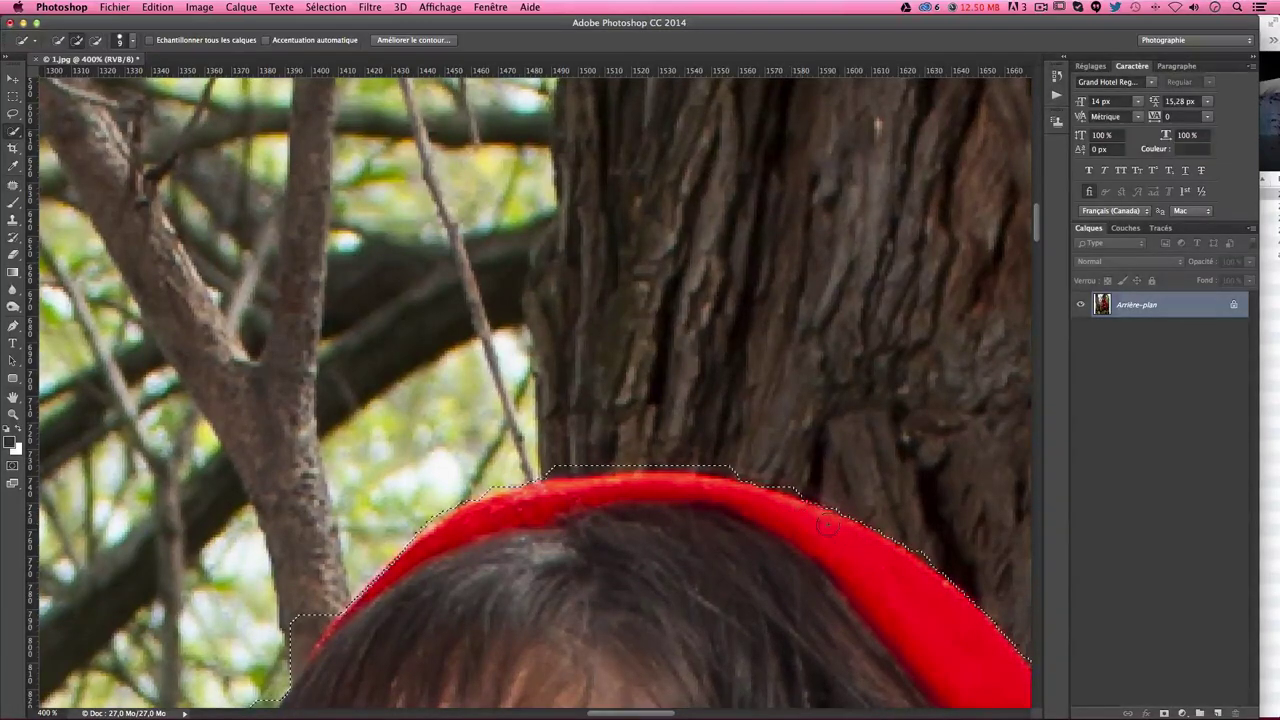
key("ctrl+minus")
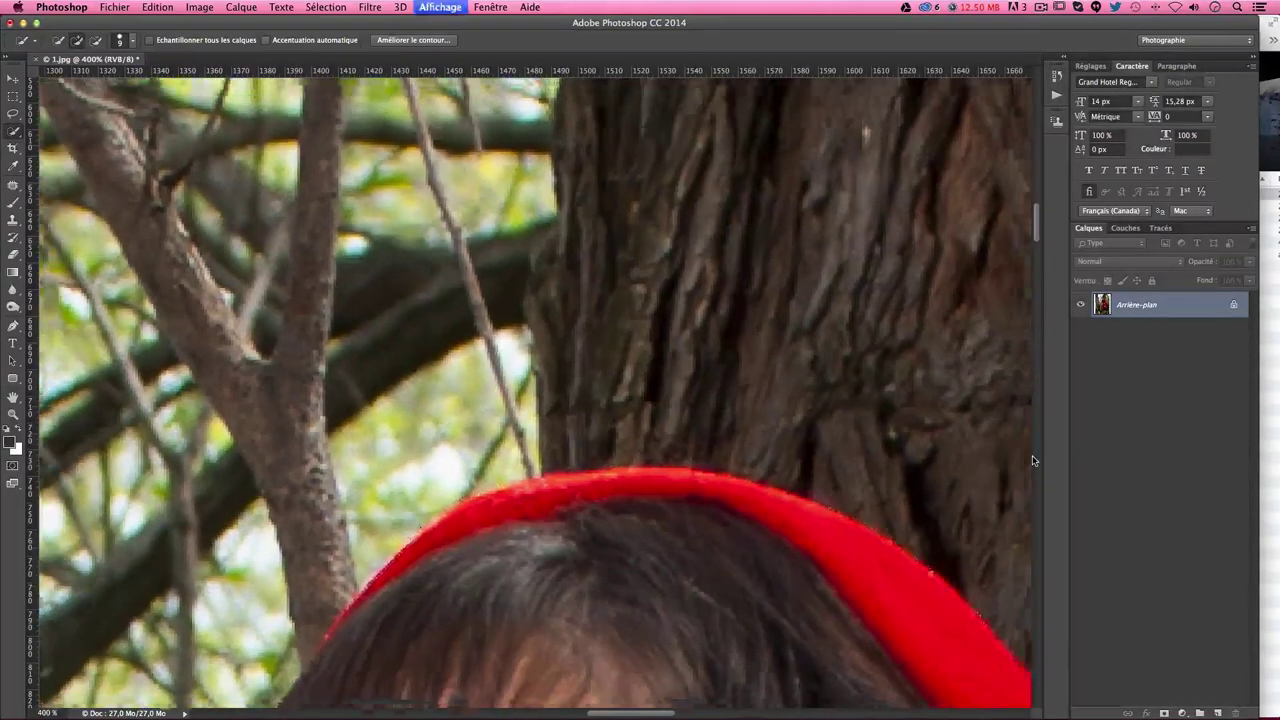
key("ctrl+minus")
key("ctrl+minus")
key("ctrl+minus")
key("ctrl+plus")
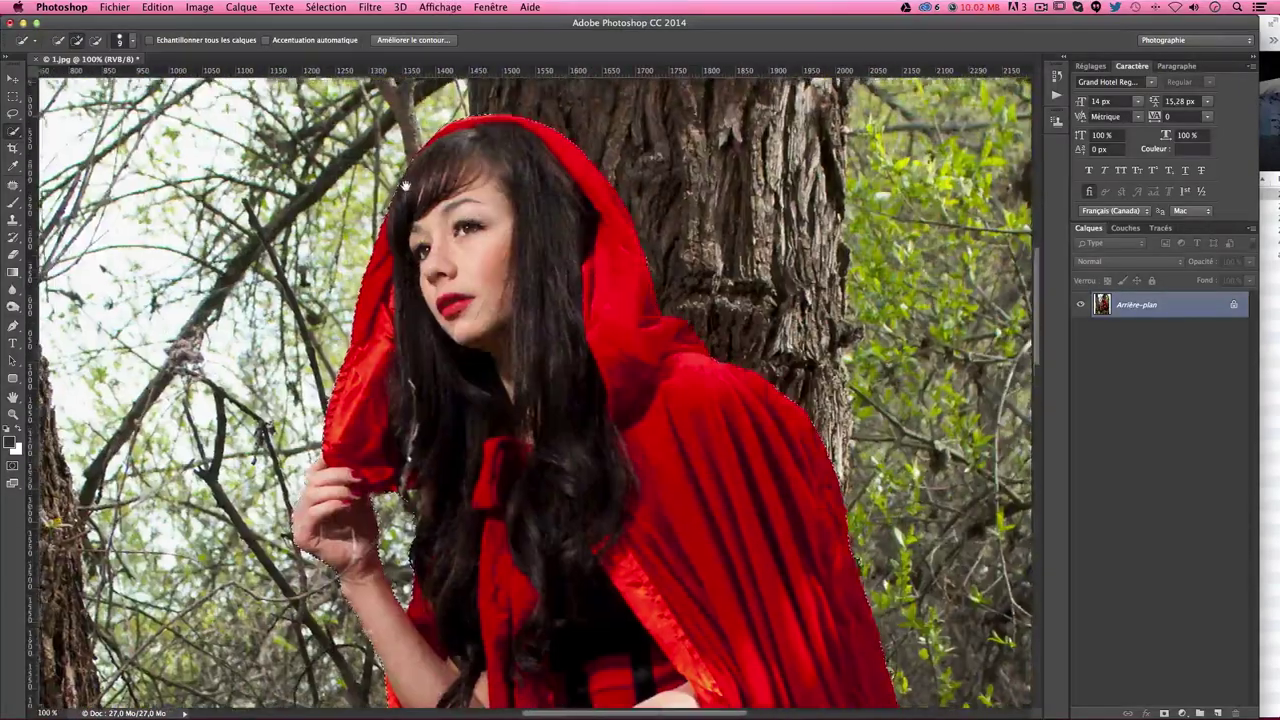
Step: Start Refine Edge on the girl's selection with a 2,2 px radius, previewing against black
left_click(413, 40)
left_click_drag(390, 156, 986, 114)
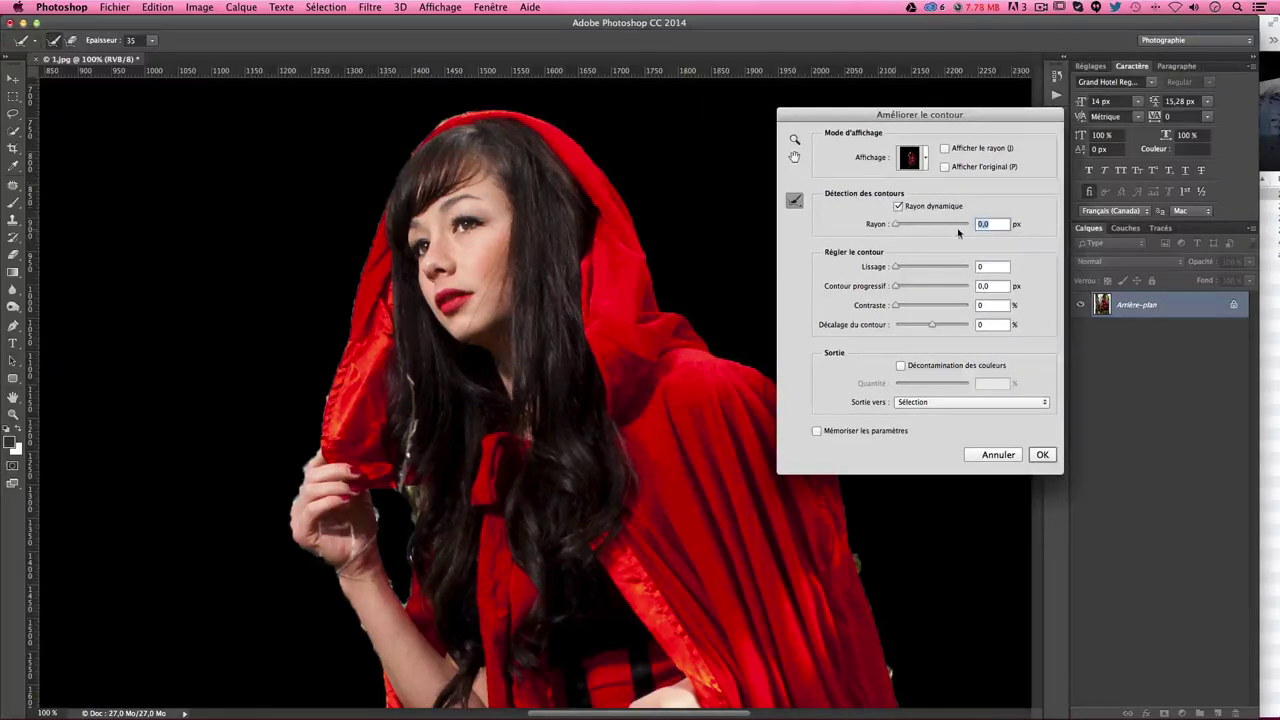
left_click_drag(898, 227, 905, 227)
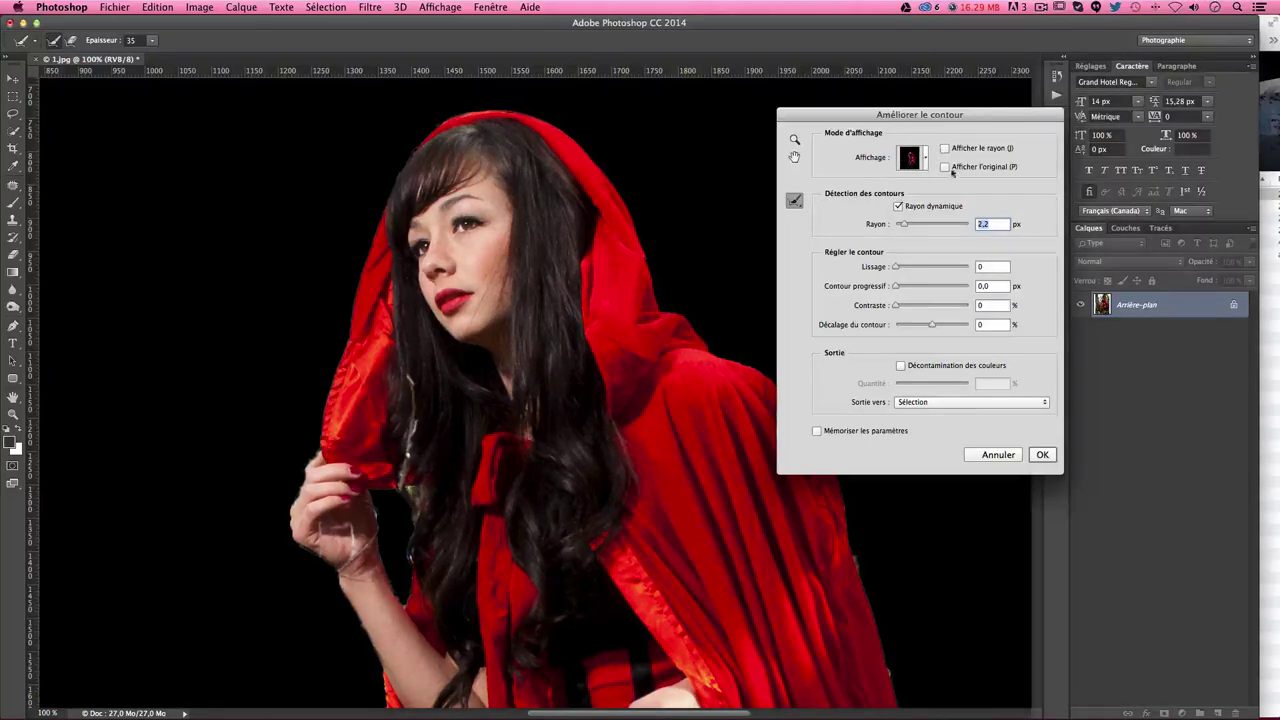
left_click(915, 158)
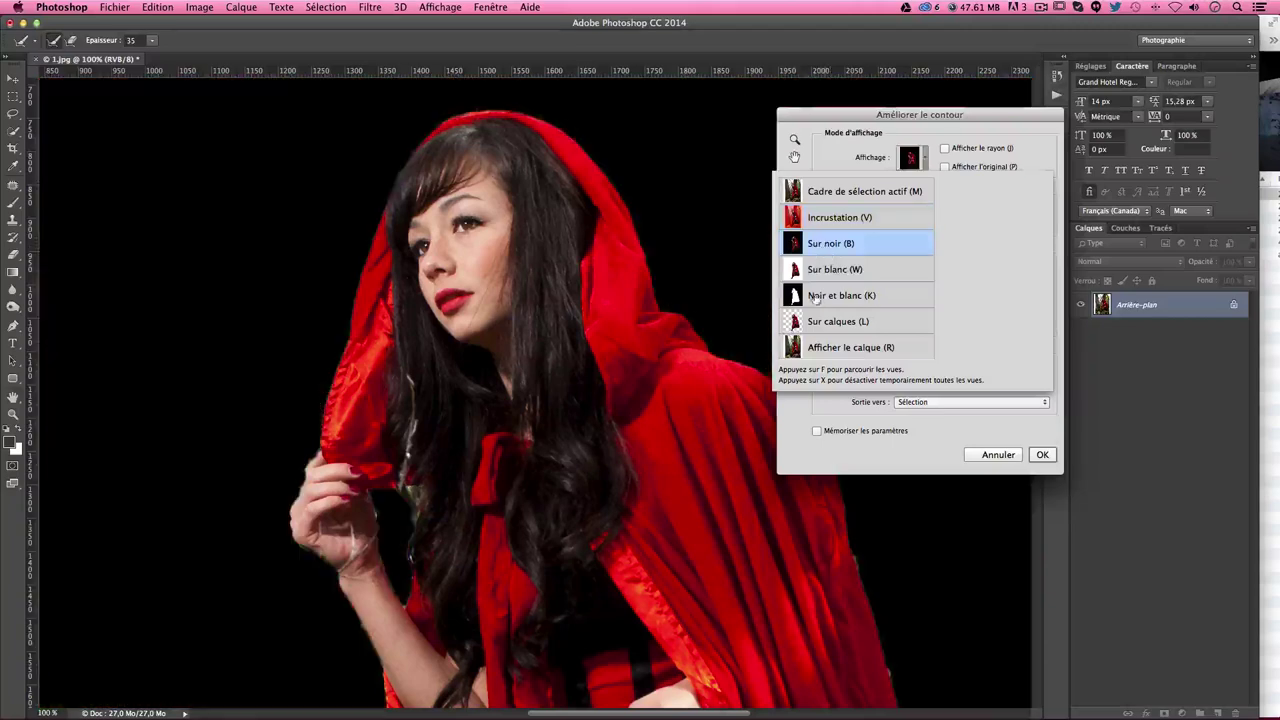
Step: Refine the selection edge along the top and right side of the hood
left_click(535, 278)
left_click_drag(535, 278, 415, 388)
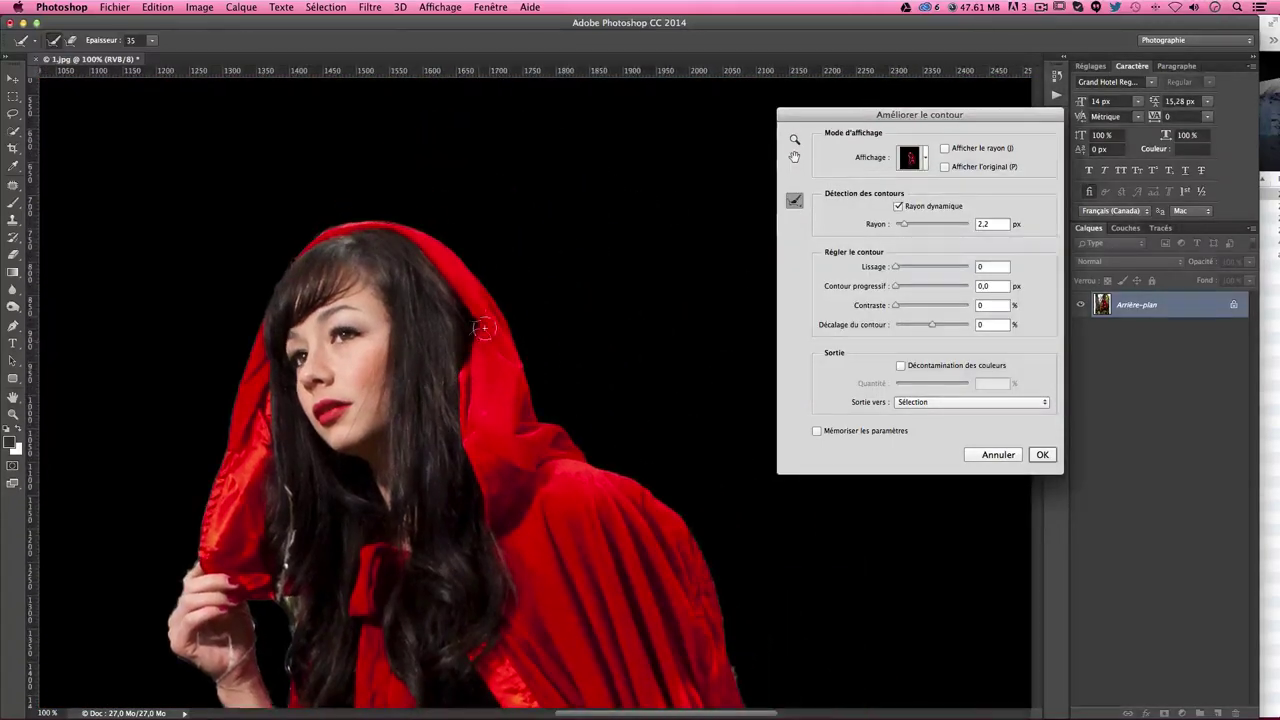
left_click_drag(338, 227, 440, 222)
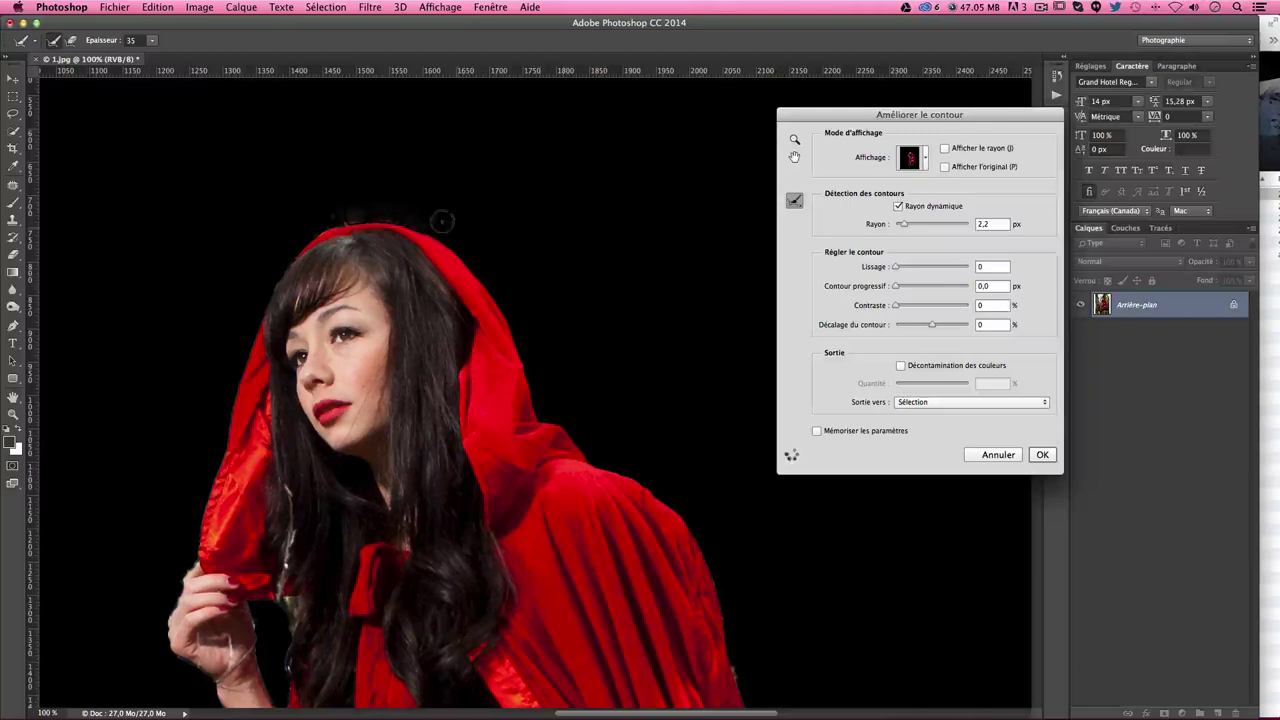
left_click_drag(431, 222, 550, 420)
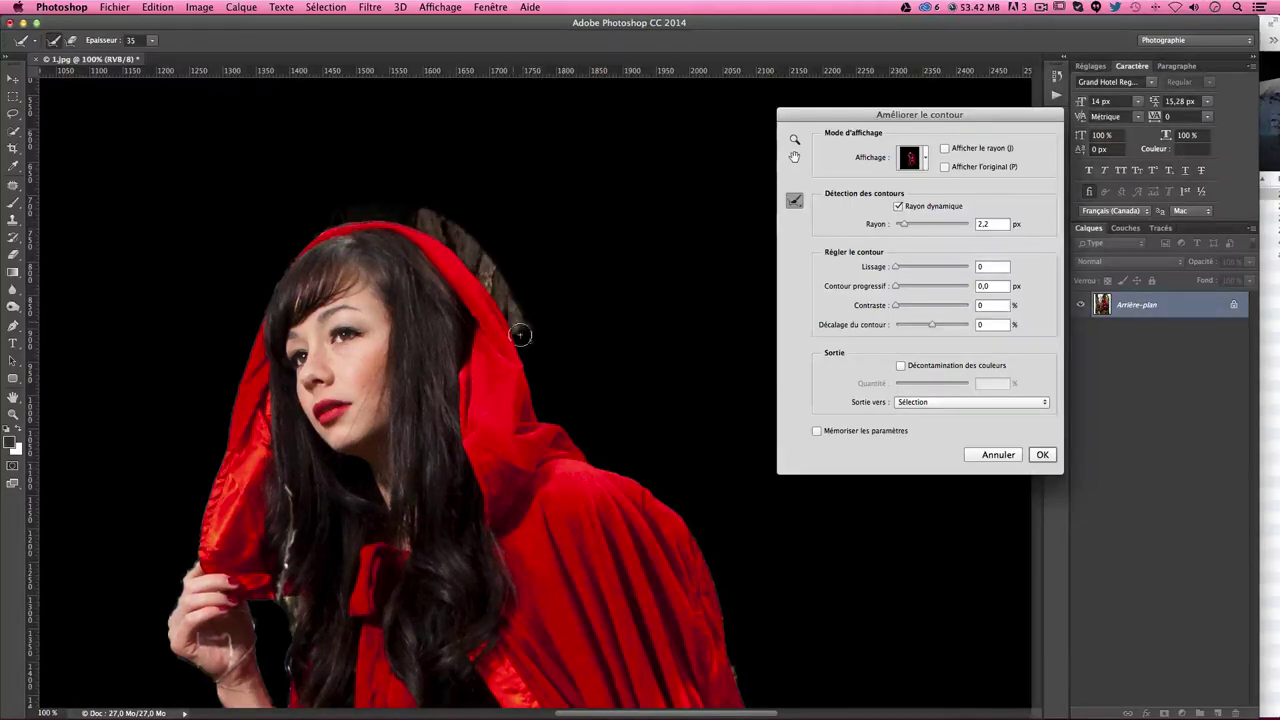
scroll(620, 482, "down", 3)
scroll(497, 300, "right", 2)
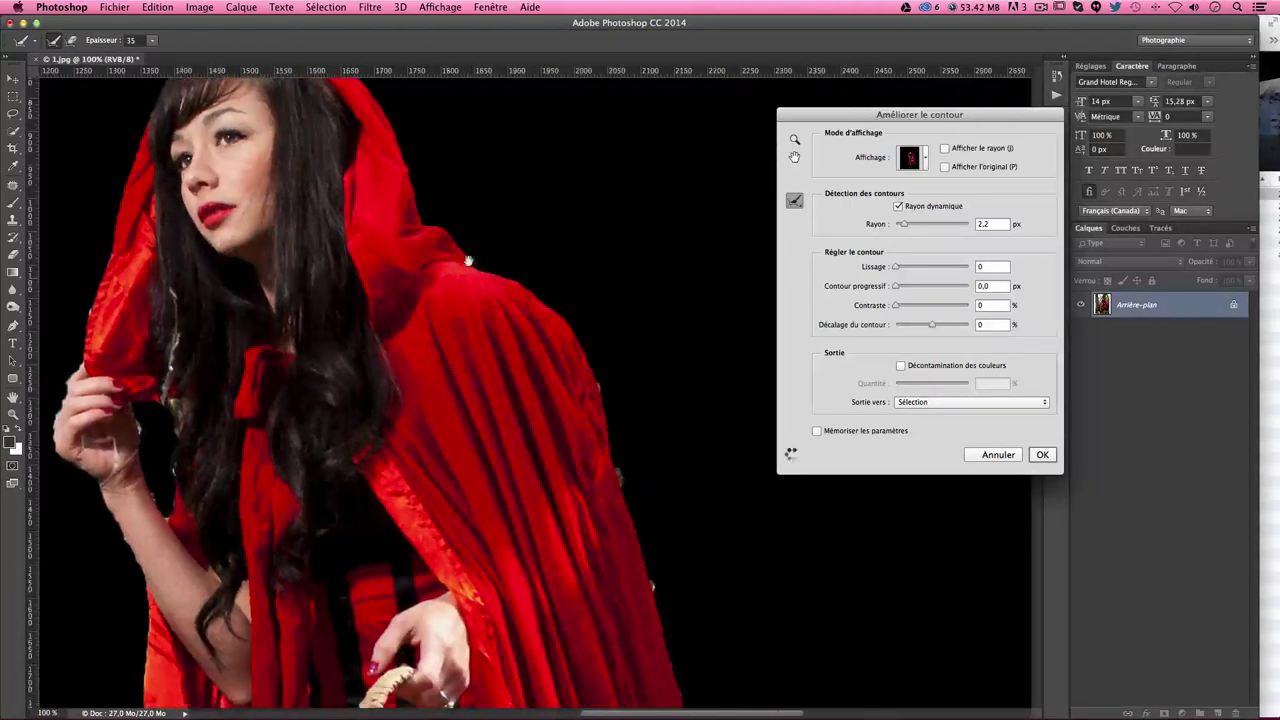
left_click_drag(425, 216, 570, 309)
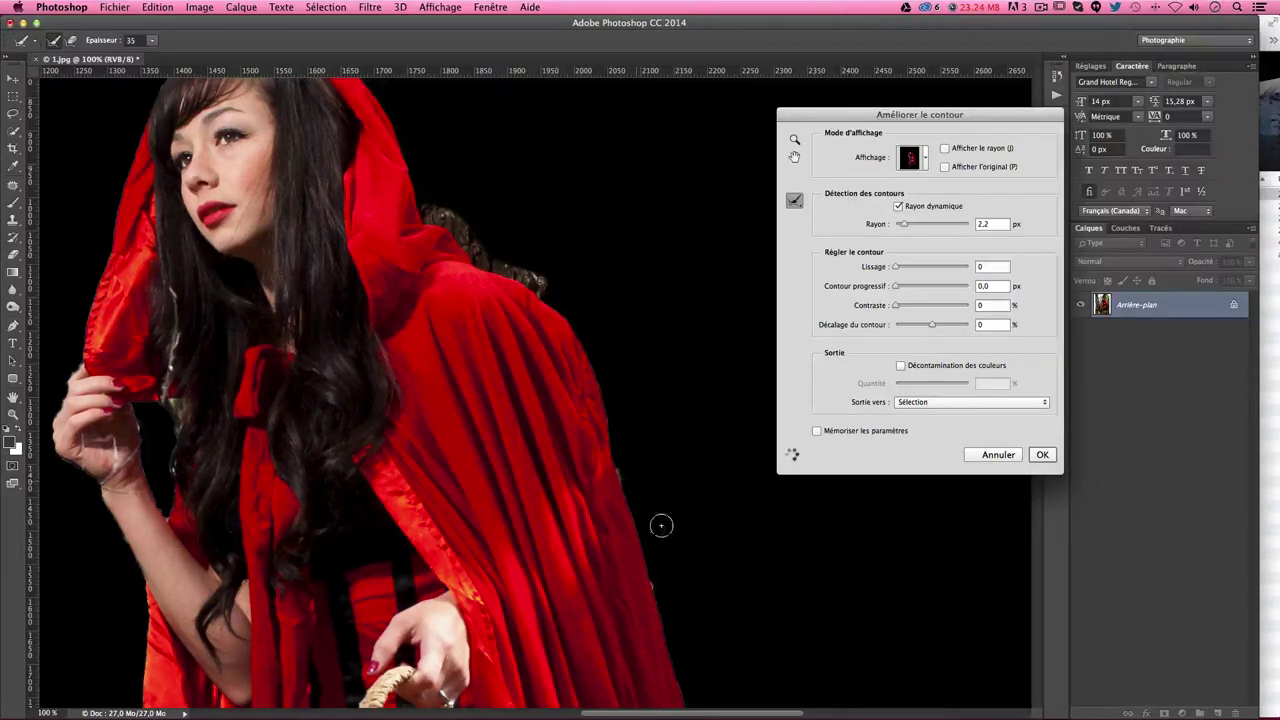
Step: Refine the cloak's right edge, the hood and hair, and around the raised hand
left_click_drag(663, 523, 540, 245)
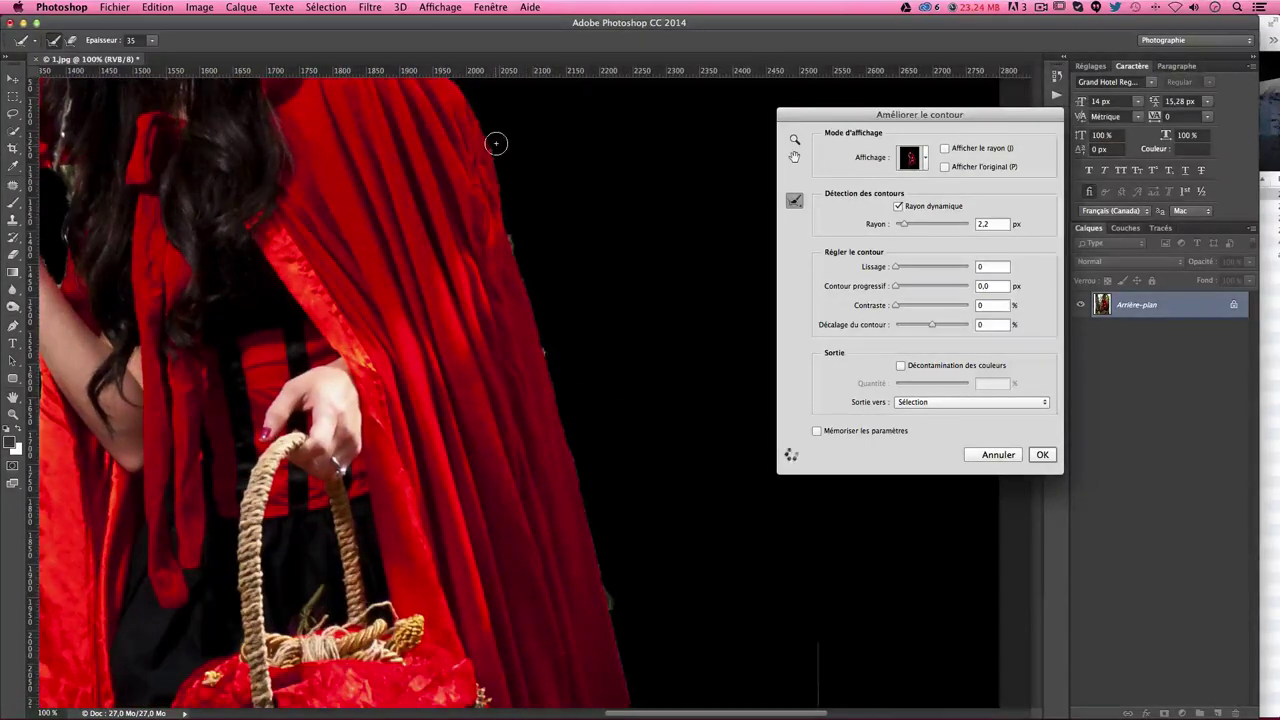
mouse_move(496, 143)
left_mouse_down()
mouse_move(620, 629)
mouse_move(618, 394)
left_mouse_up()
scroll(619, 384, "down", 5)
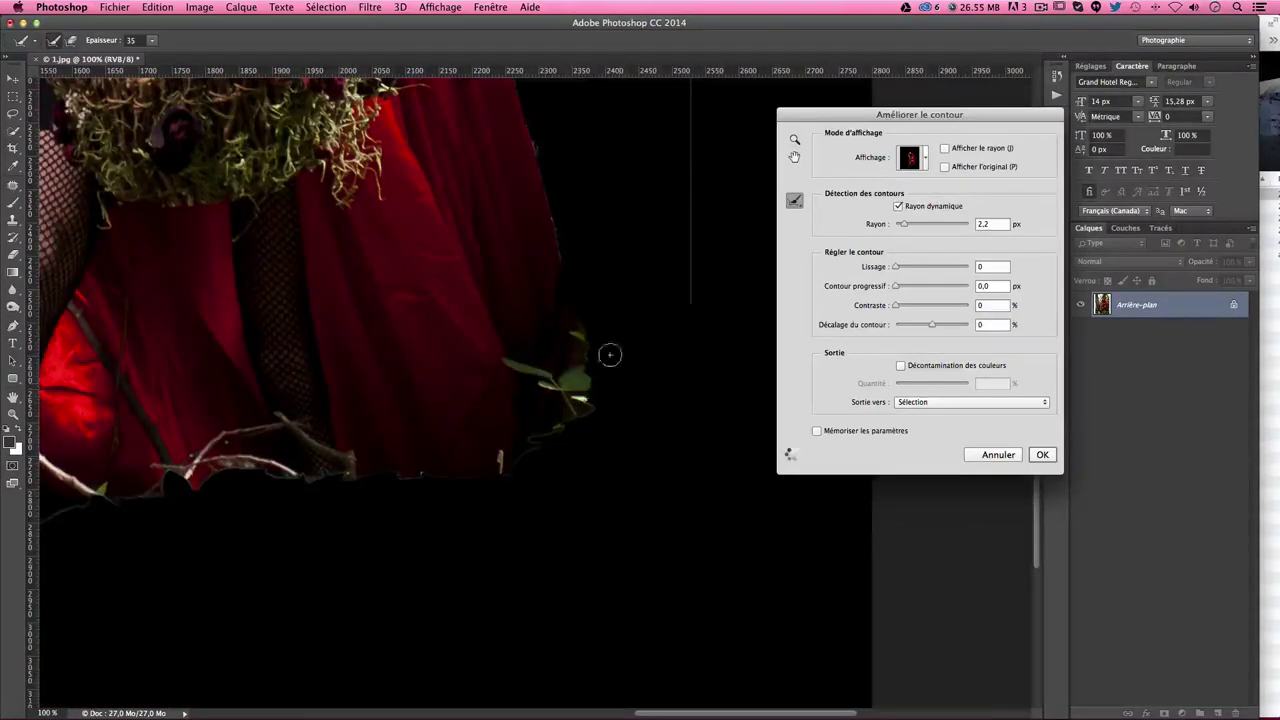
scroll(557, 174, "up", 6)
left_click_drag(537, 137, 651, 671)
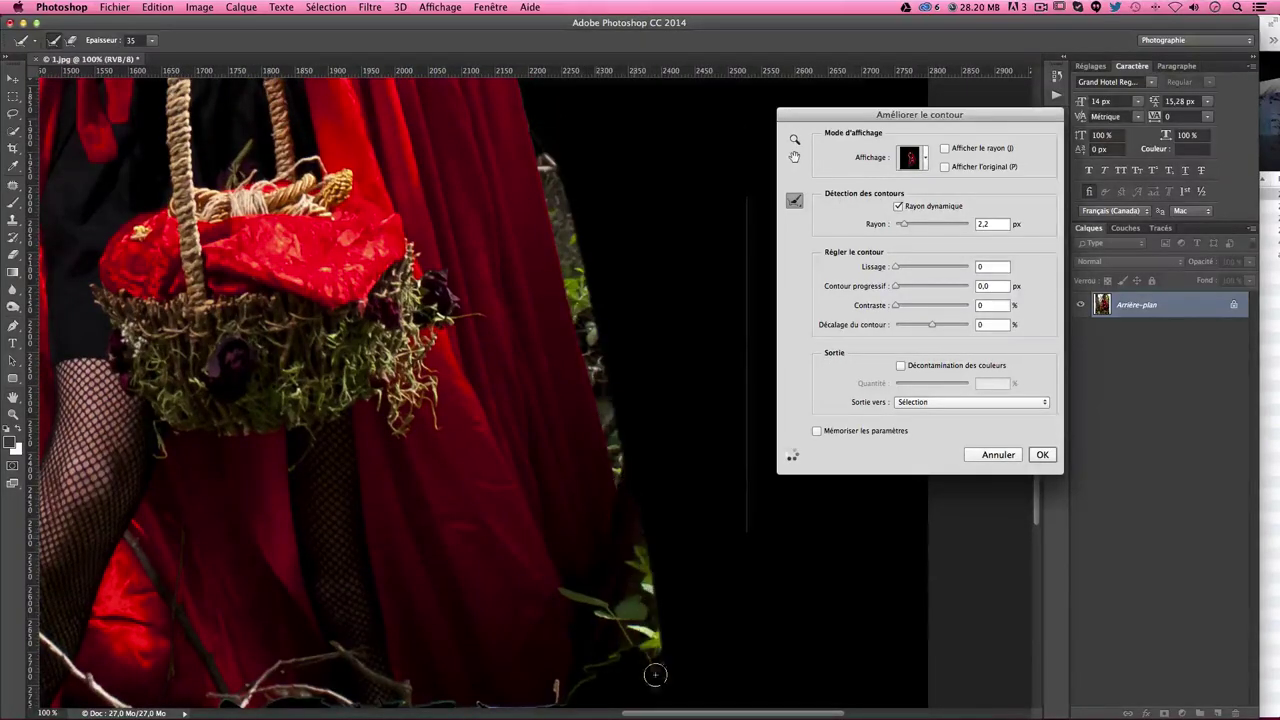
scroll(620, 620, "left", 3)
scroll(562, 523, "left", 7)
scroll(561, 523, "left", 8)
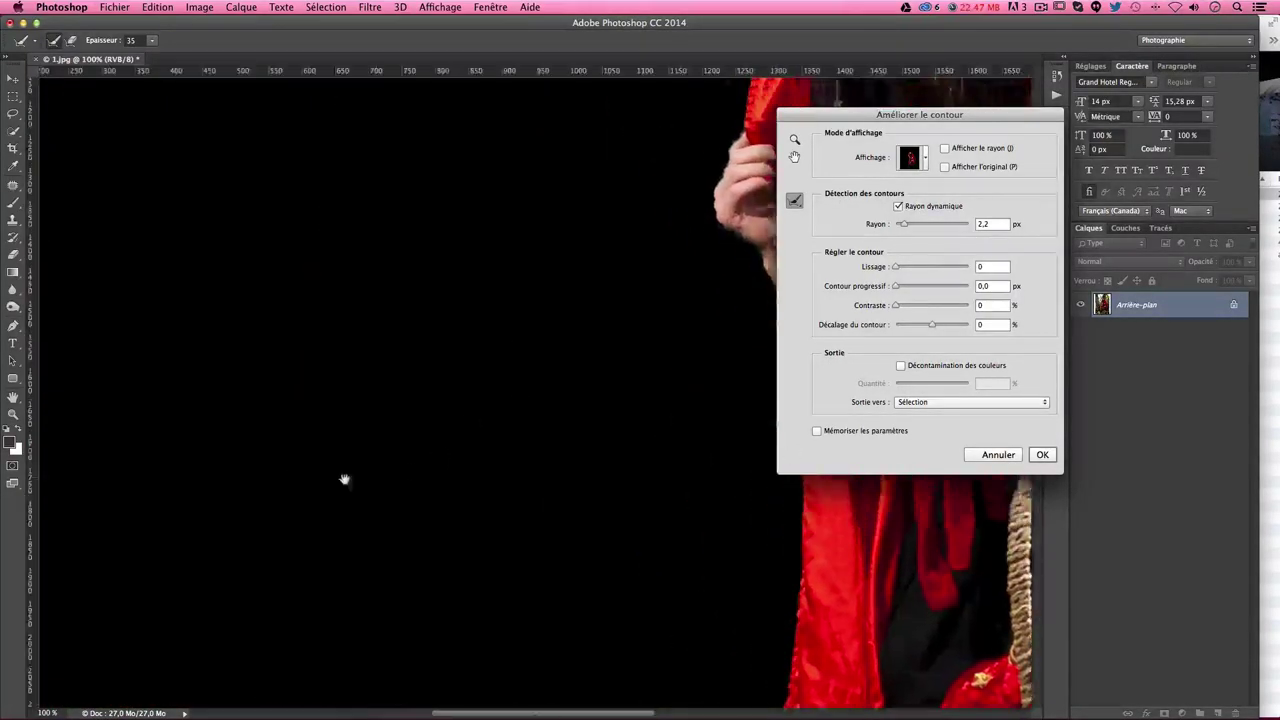
scroll(343, 480, "up", 10)
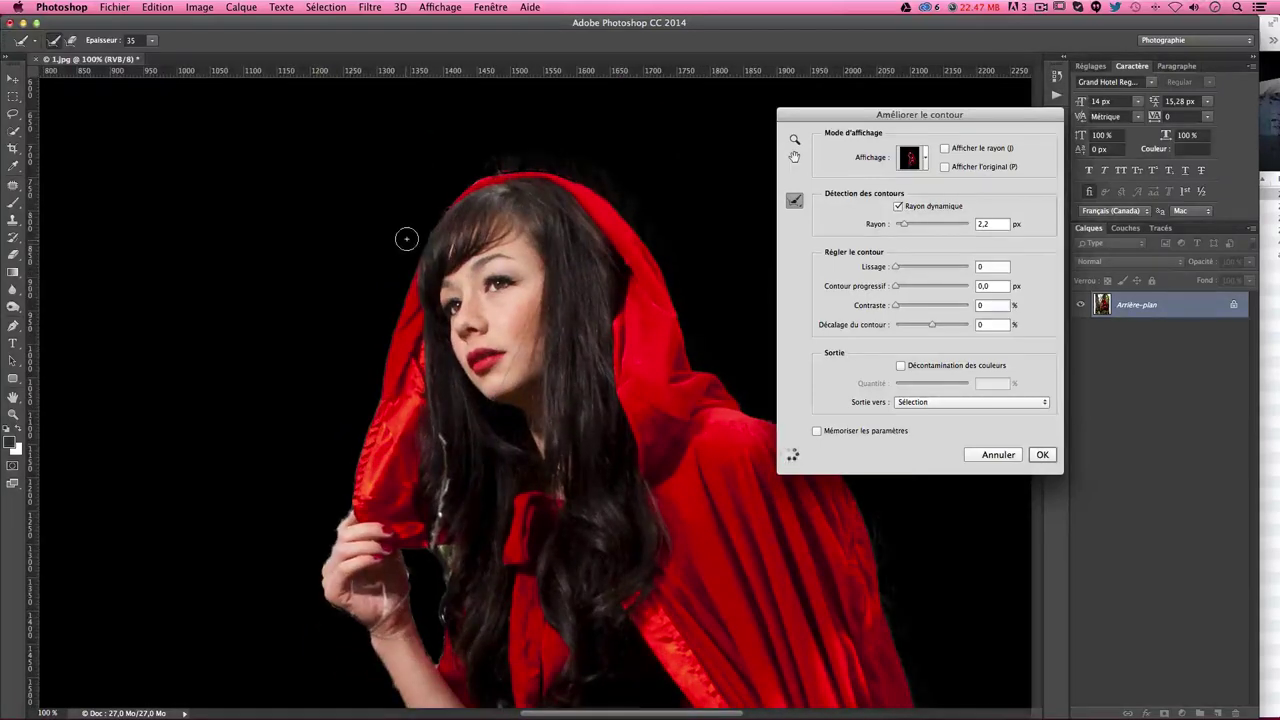
mouse_move(432, 197)
left_mouse_down()
mouse_move(318, 588)
mouse_move(343, 627)
left_mouse_up()
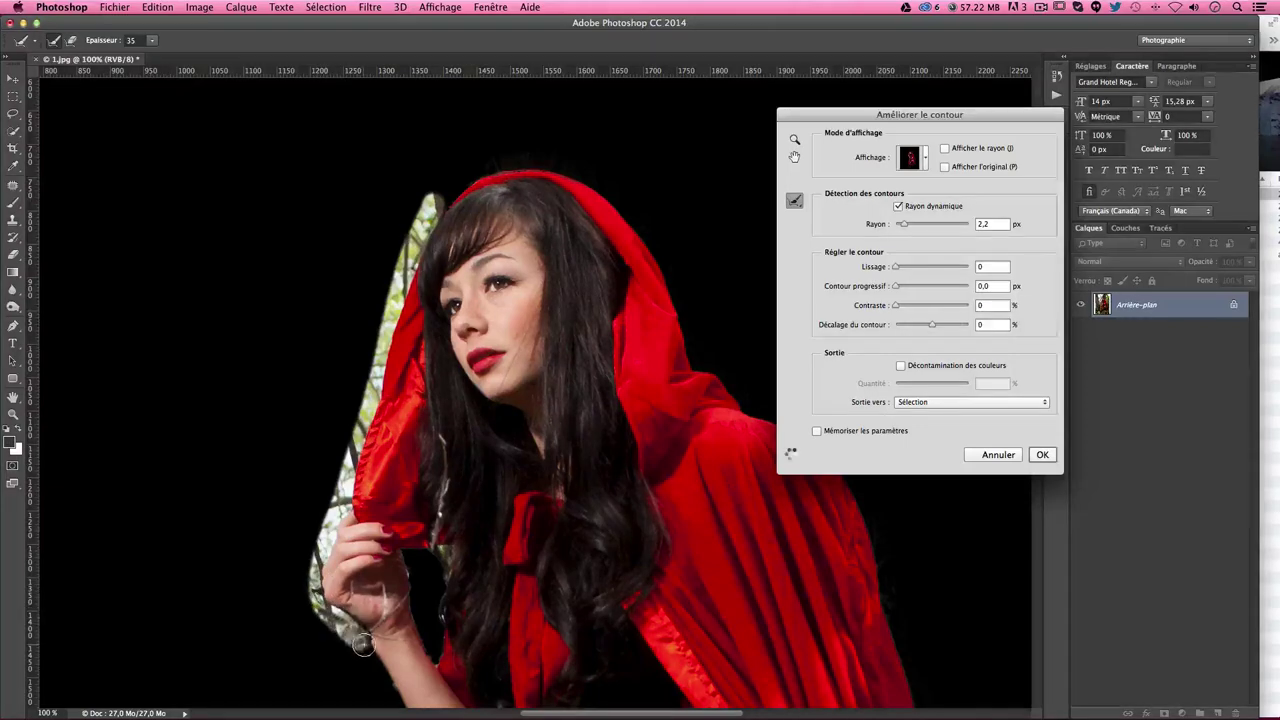
left_click_drag(402, 475, 419, 33)
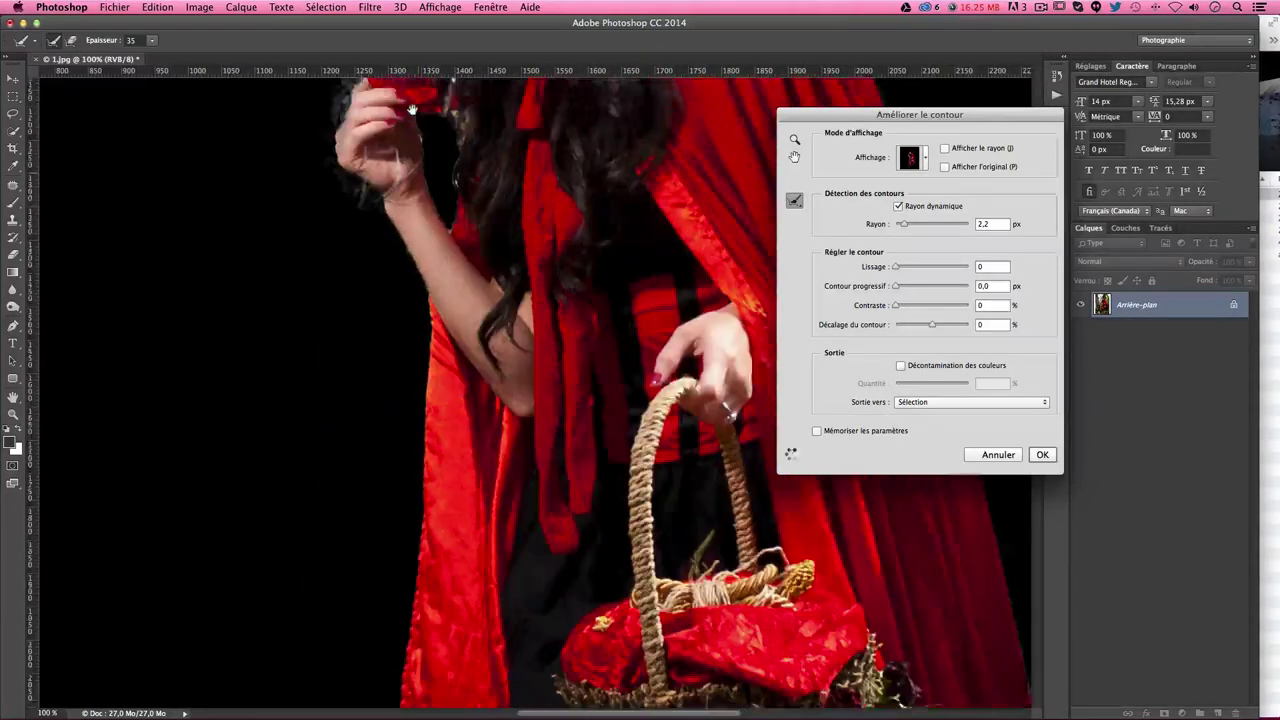
mouse_move(355, 135)
left_mouse_down()
mouse_move(329, 114)
mouse_move(405, 235)
mouse_move(415, 290)
mouse_move(387, 705)
left_mouse_up()
Step: Refine the lower cloak edge beside the legs and show the Output To choices
scroll(437, 560, "down", 10)
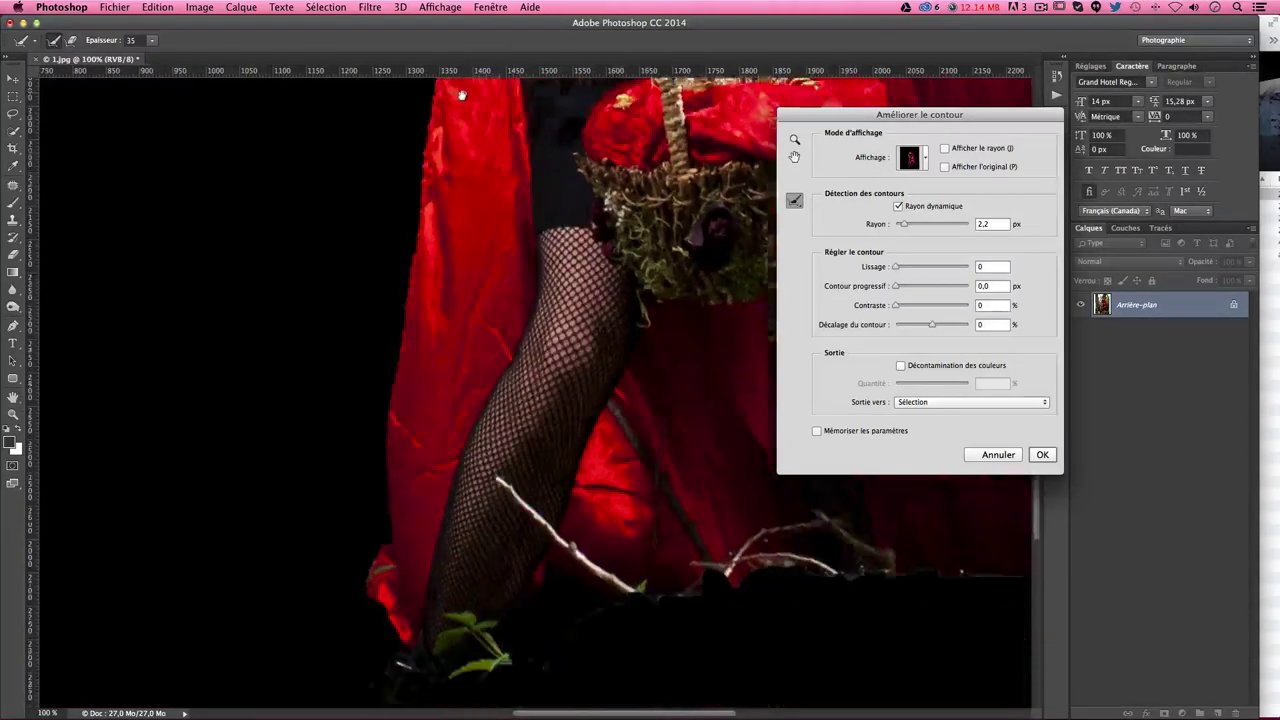
scroll(436, 300, "down", 2)
scroll(434, 150, "down", 3)
scroll(432, 213, "up", 3)
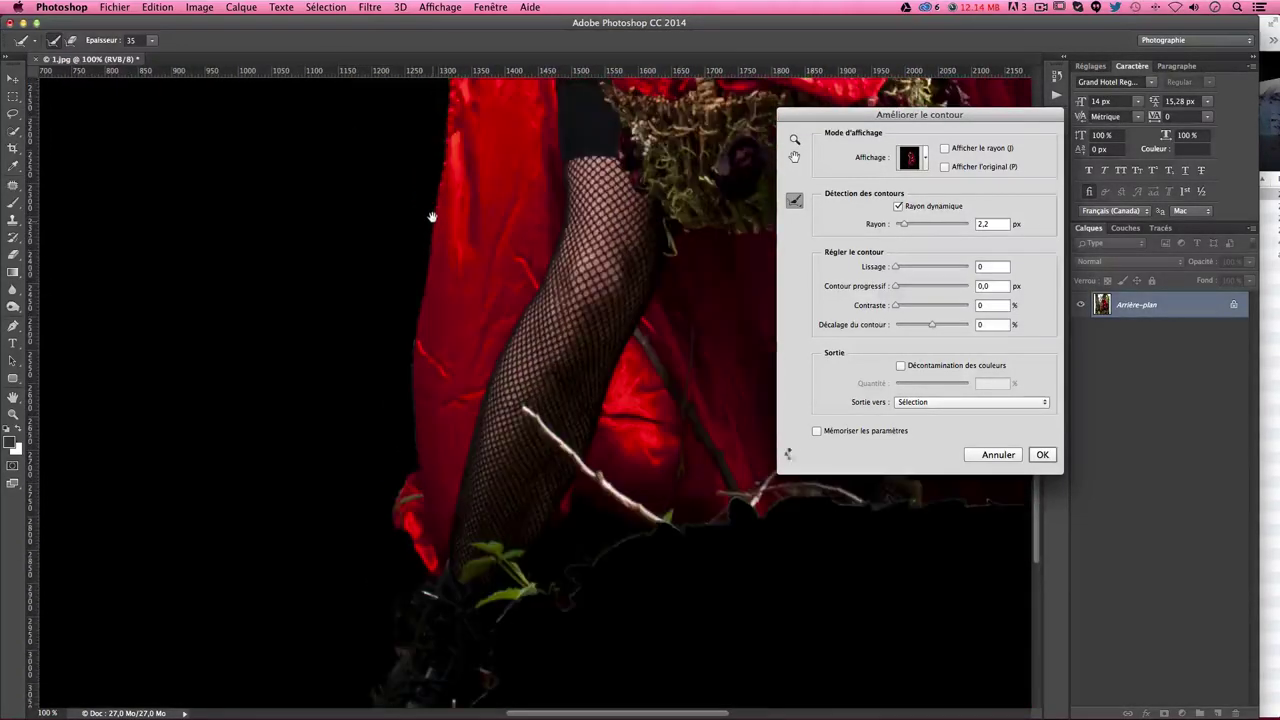
mouse_move(434, 94)
left_mouse_down()
mouse_move(389, 534)
mouse_move(414, 605)
left_mouse_up()
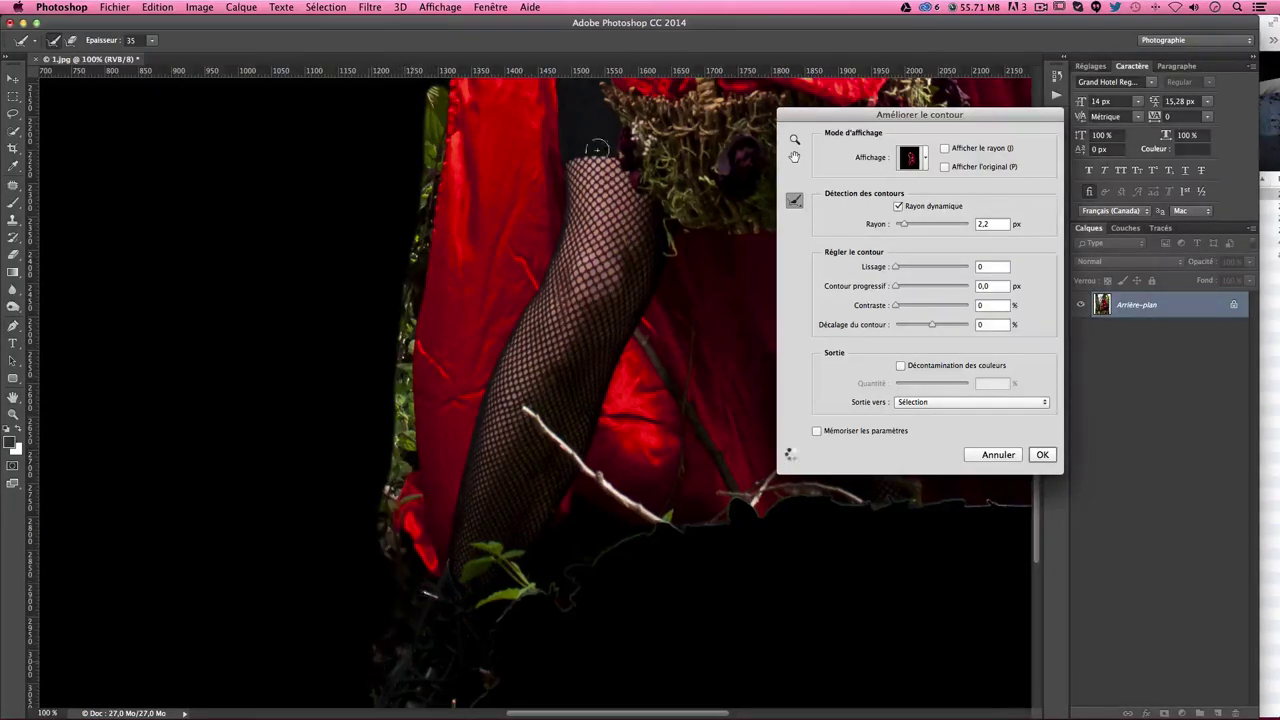
scroll(487, 464, "up", 10)
scroll(487, 464, "right", 5)
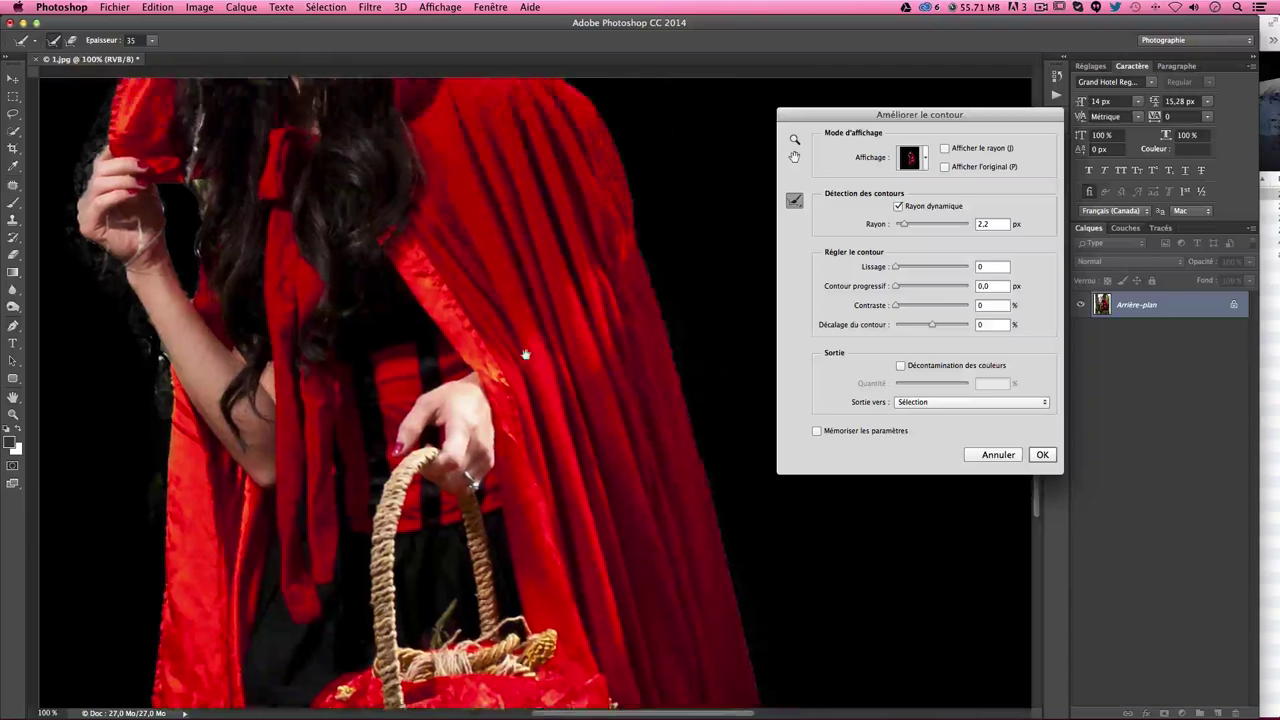
scroll(523, 351, "up", 3)
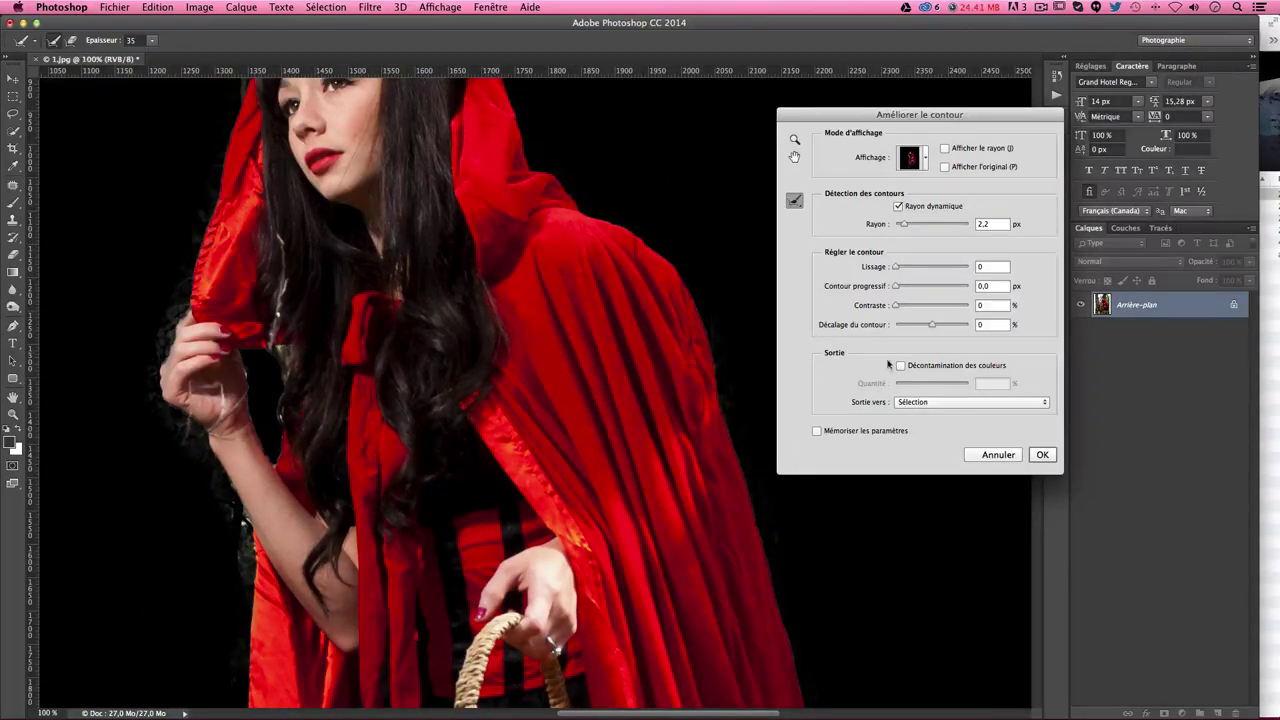
left_click(940, 402)
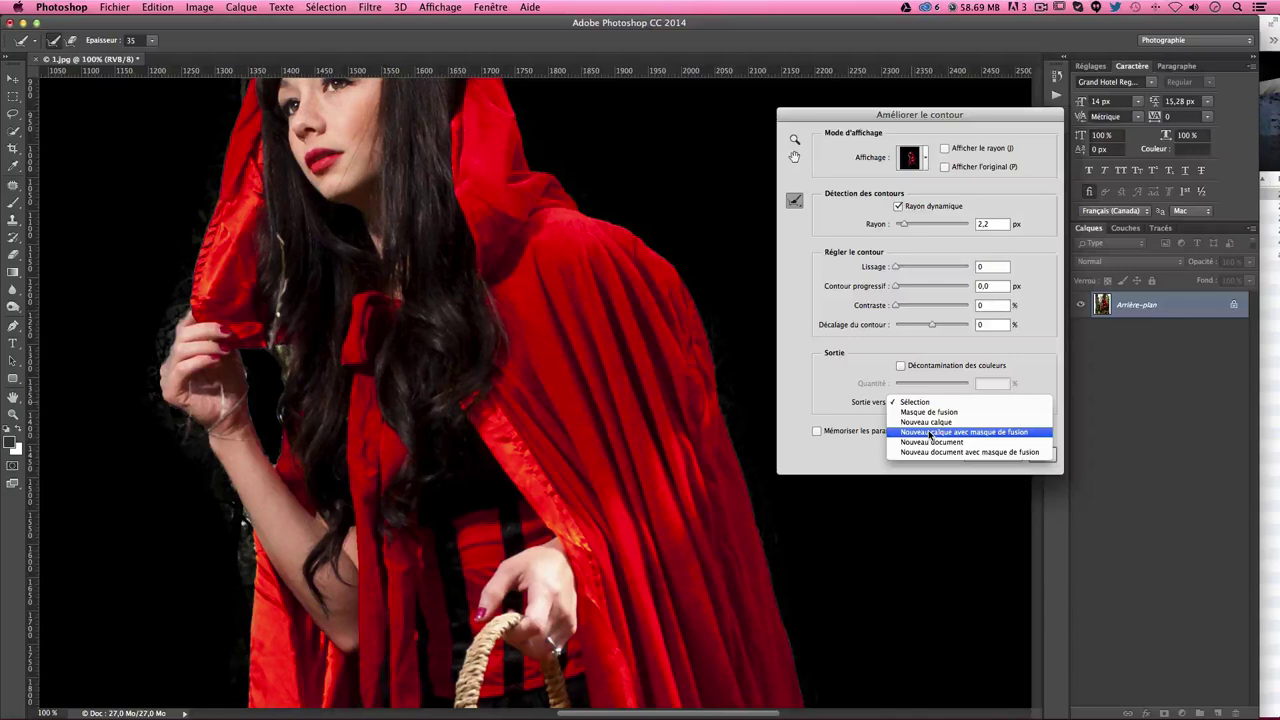
Step: Output the refined girl as a New Layer with Layer Mask and zoom out to the whole canvas
left_click(931, 432)
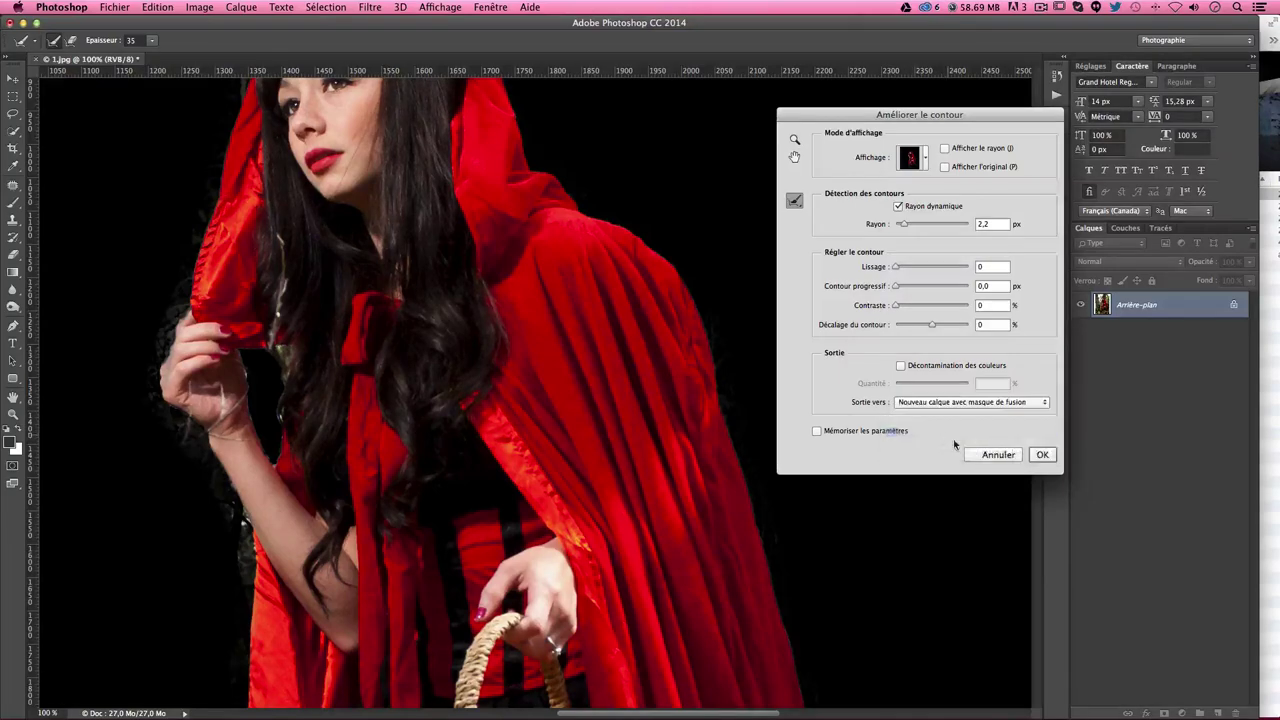
left_click(1040, 456)
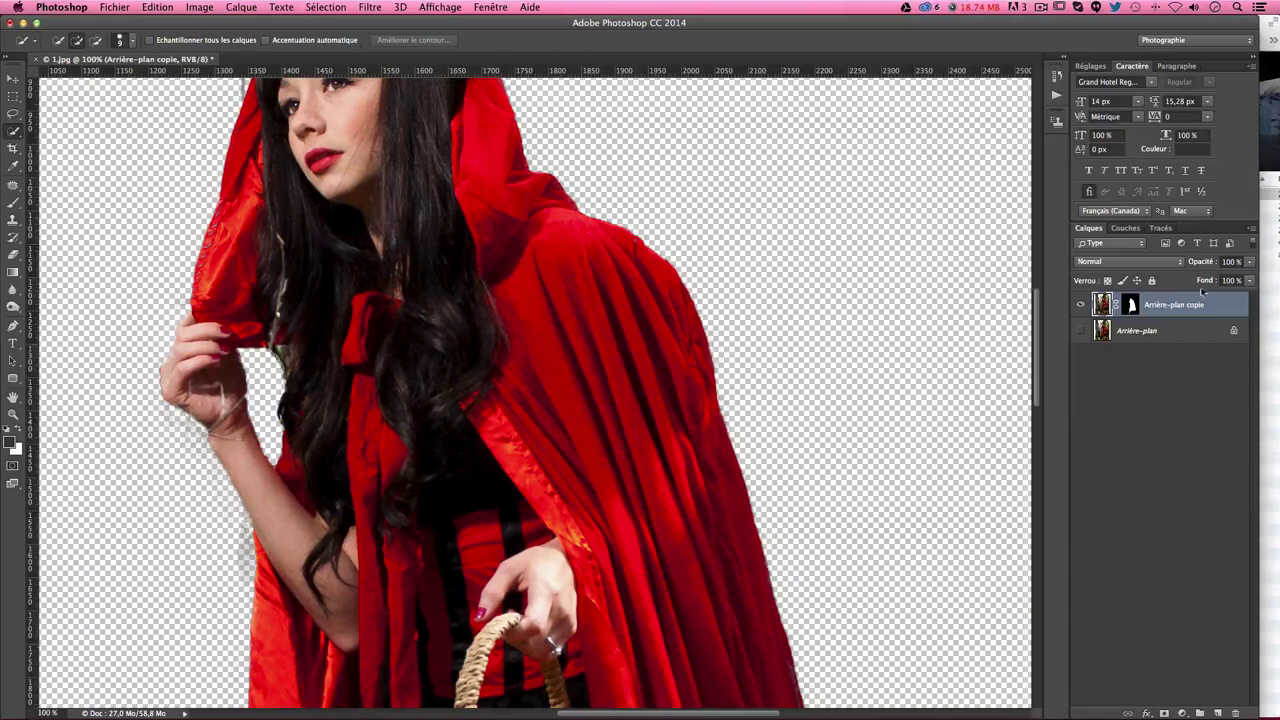
key("super+minus")
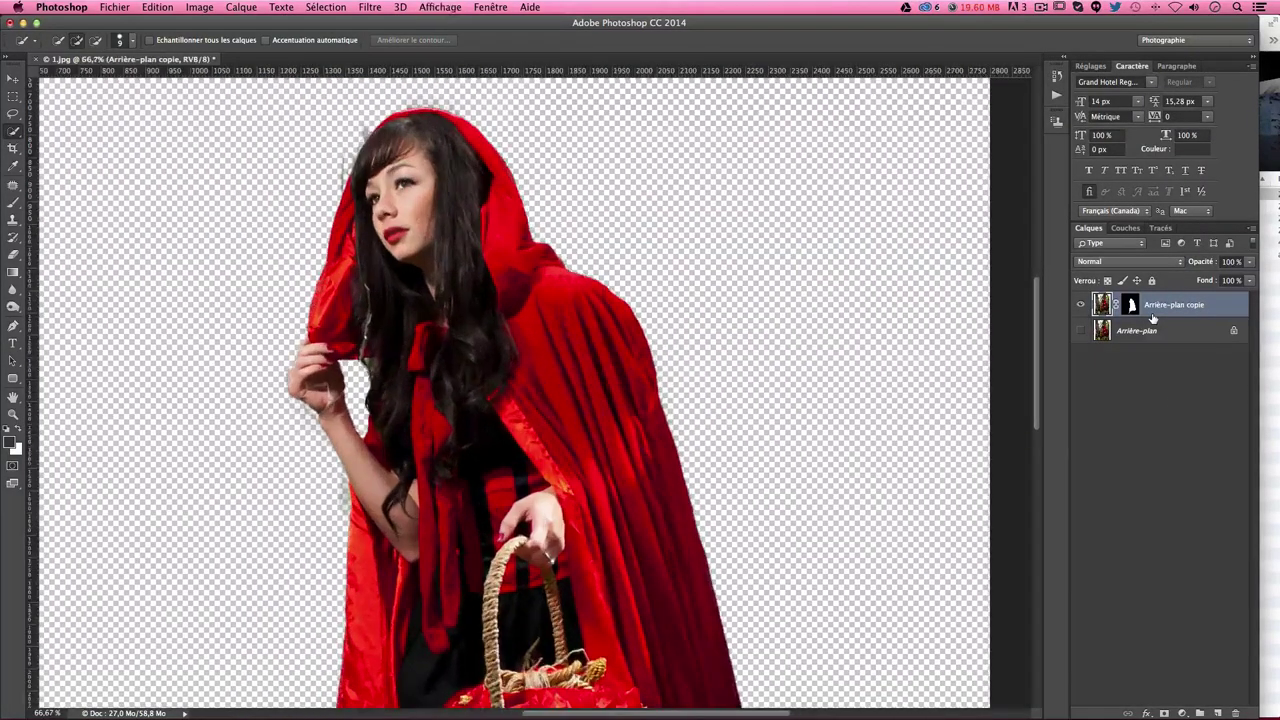
scroll(620, 330, "down", 1)
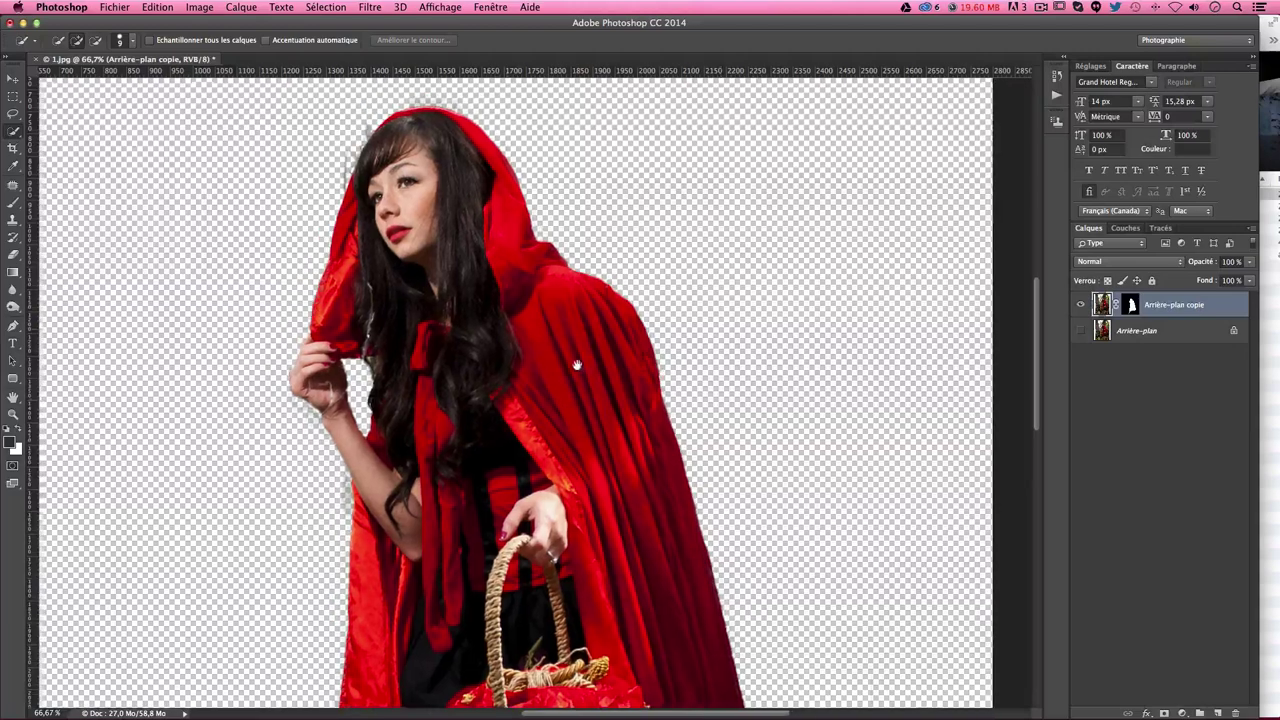
scroll(620, 330, "down", 5)
scroll(680, 330, "down", 3)
scroll(717, 334, "up", 5)
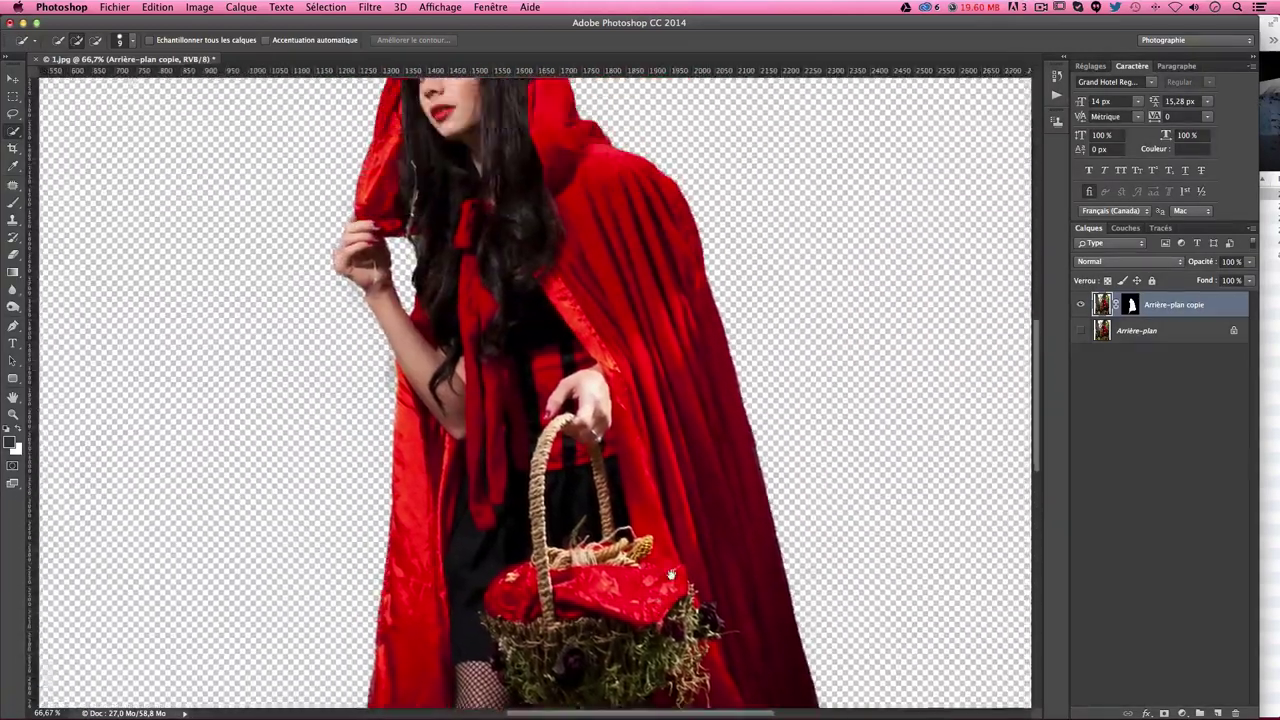
scroll(686, 471, "up", 2)
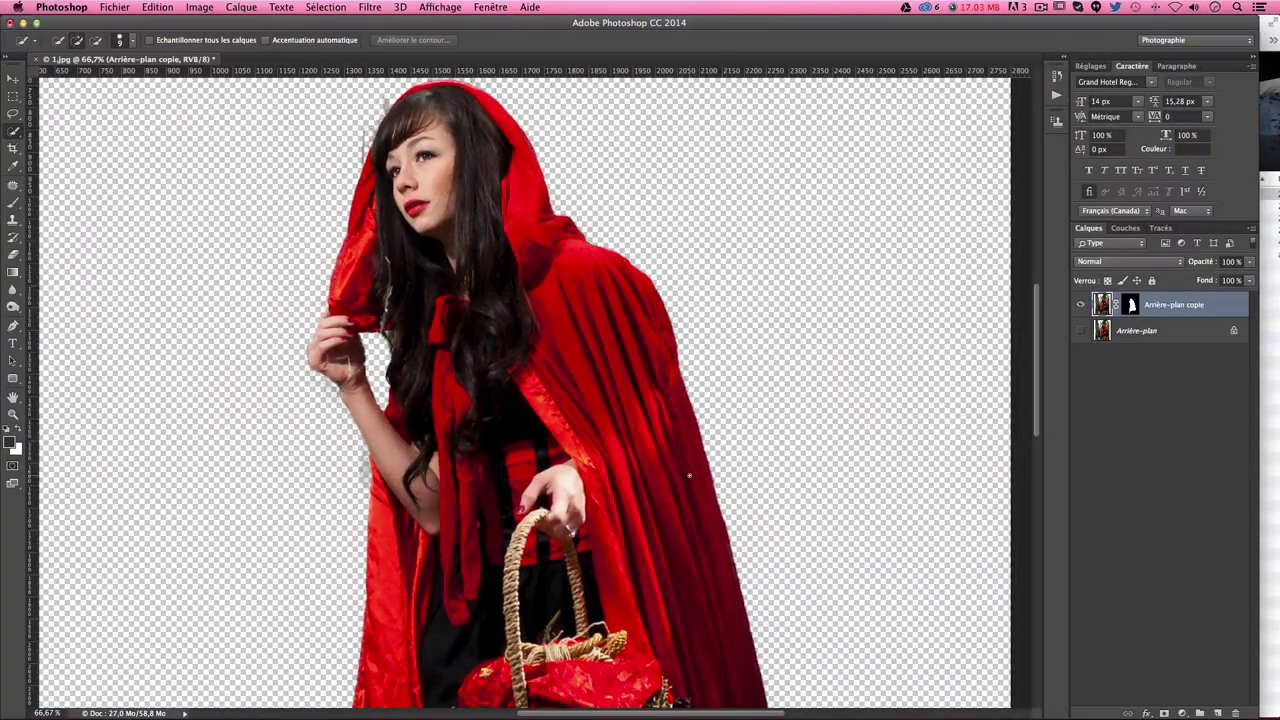
key("ctrl+minus")
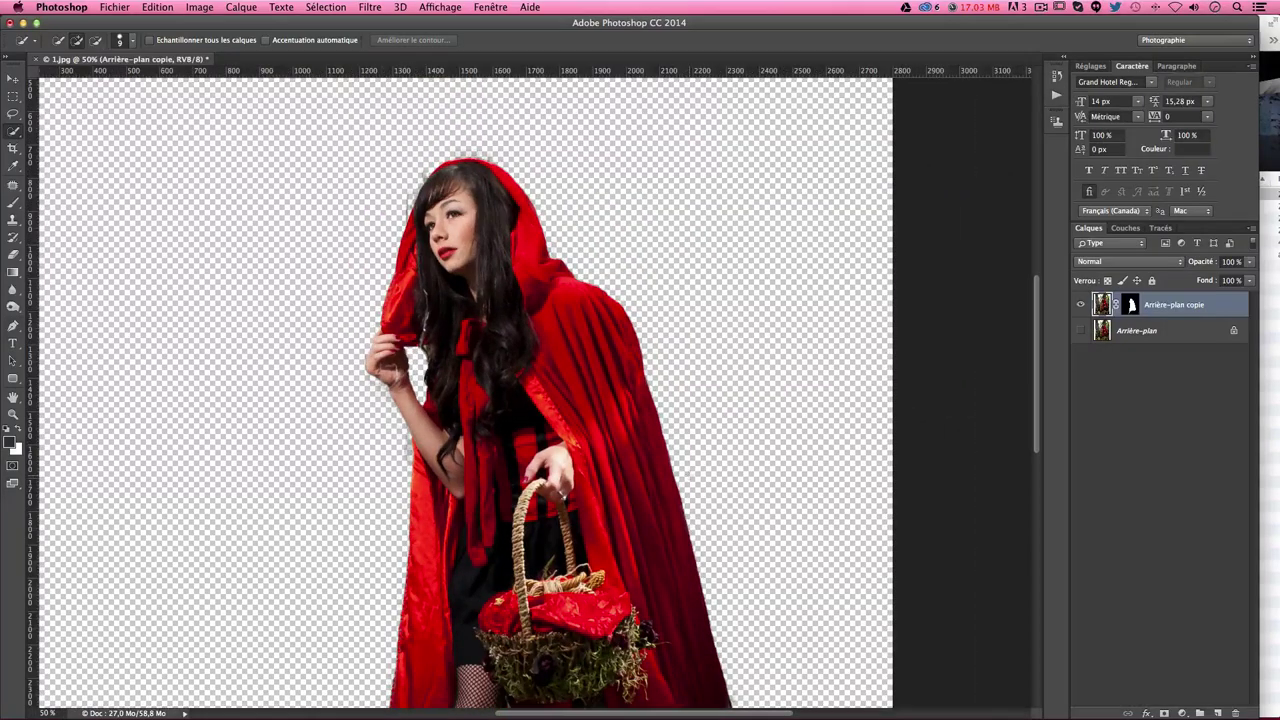
scroll(638, 481, "down", 2)
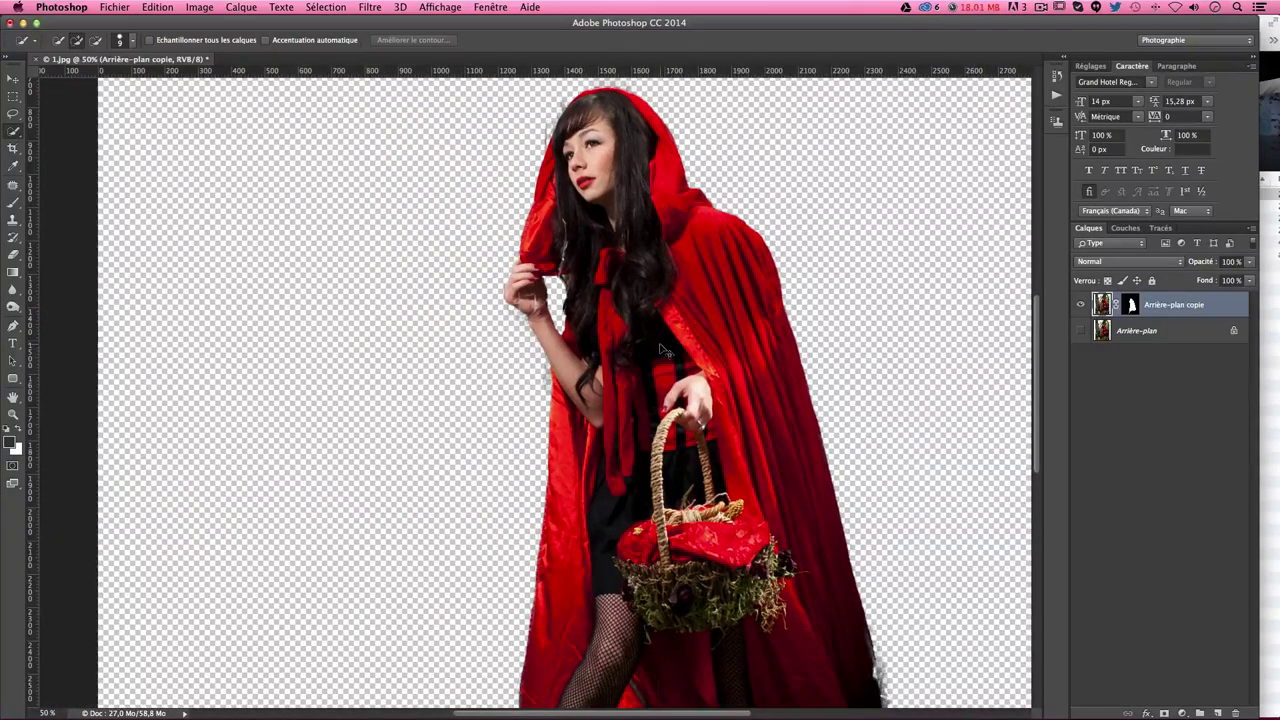
key("ctrl+minus")
key("ctrl+minus")
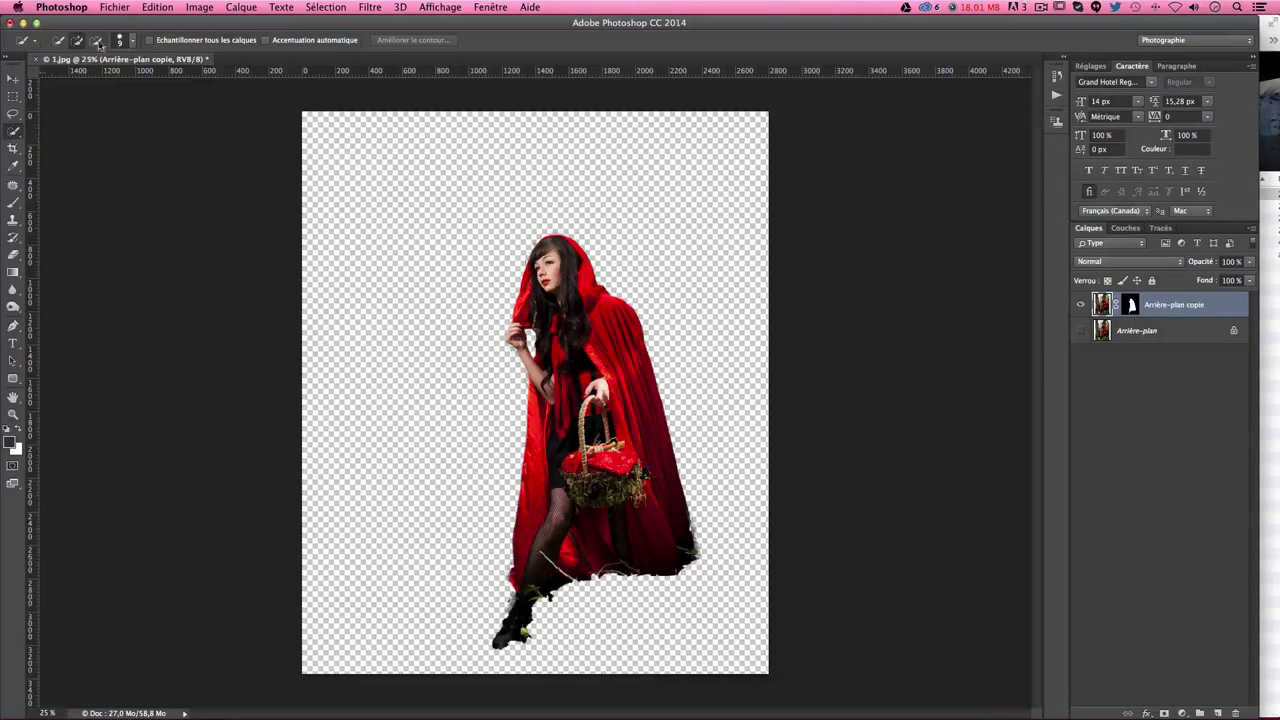
Step: Shift the girl's masked layer to the left on the canvas
left_click(14, 79)
left_click_drag(608, 382, 474, 375)
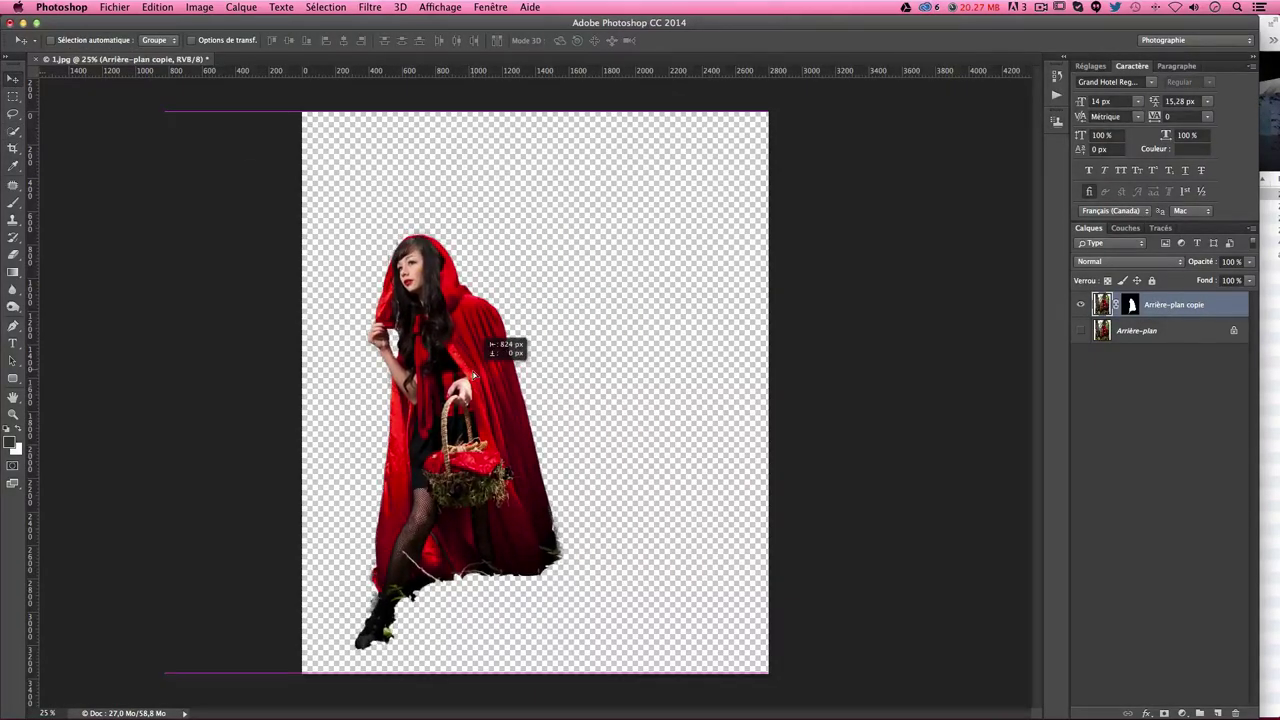
left_click_drag(473, 374, 474, 366)
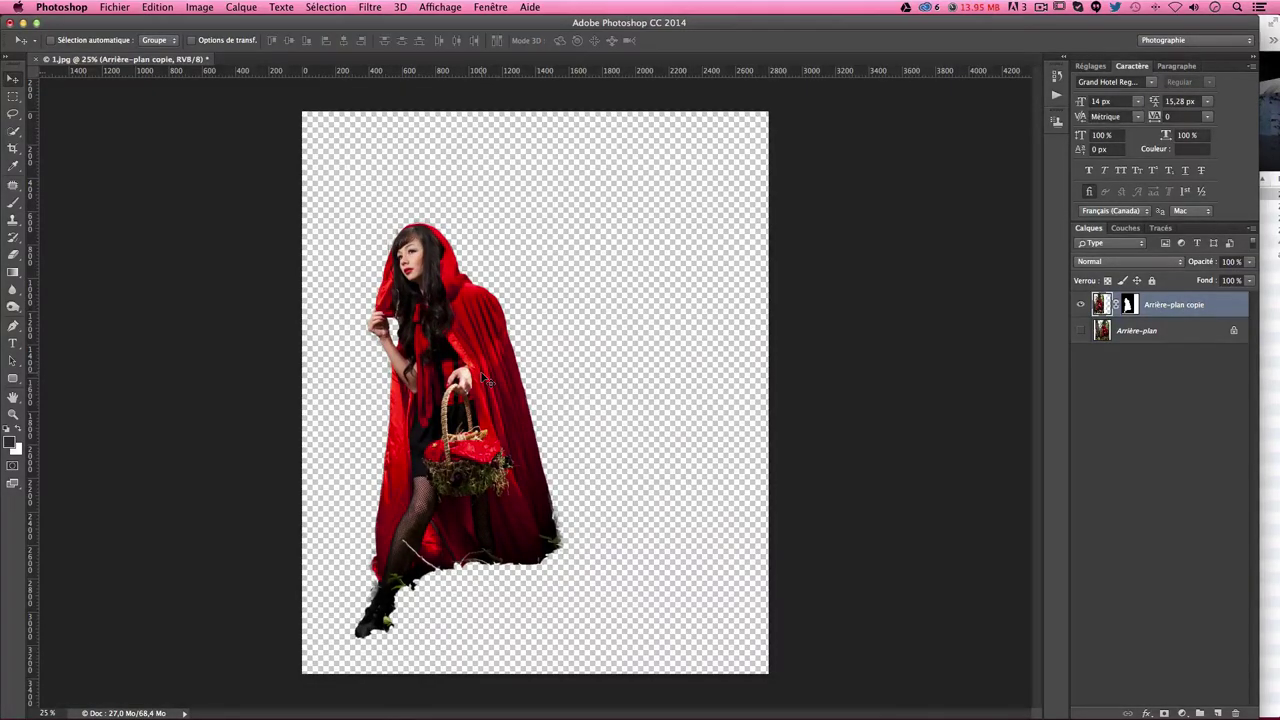
Step: Select the forest image 2.png in Finder
left_click(1270, 240)
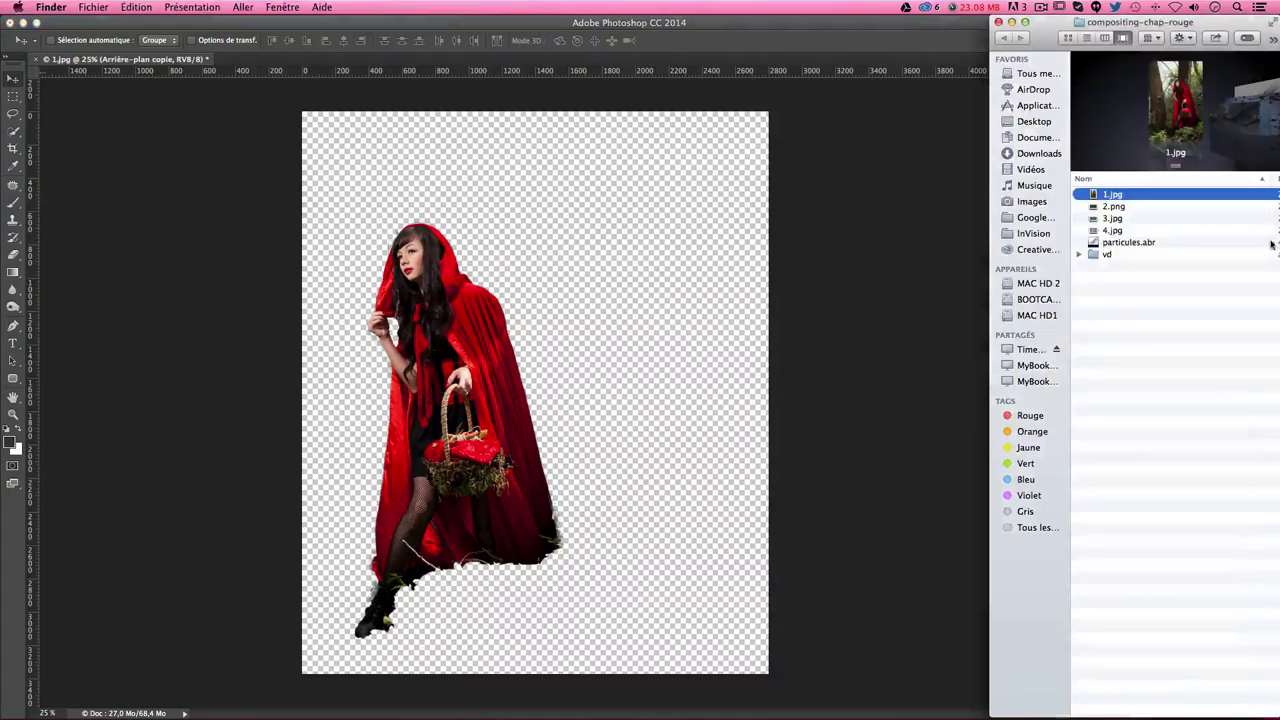
left_click(1110, 206)
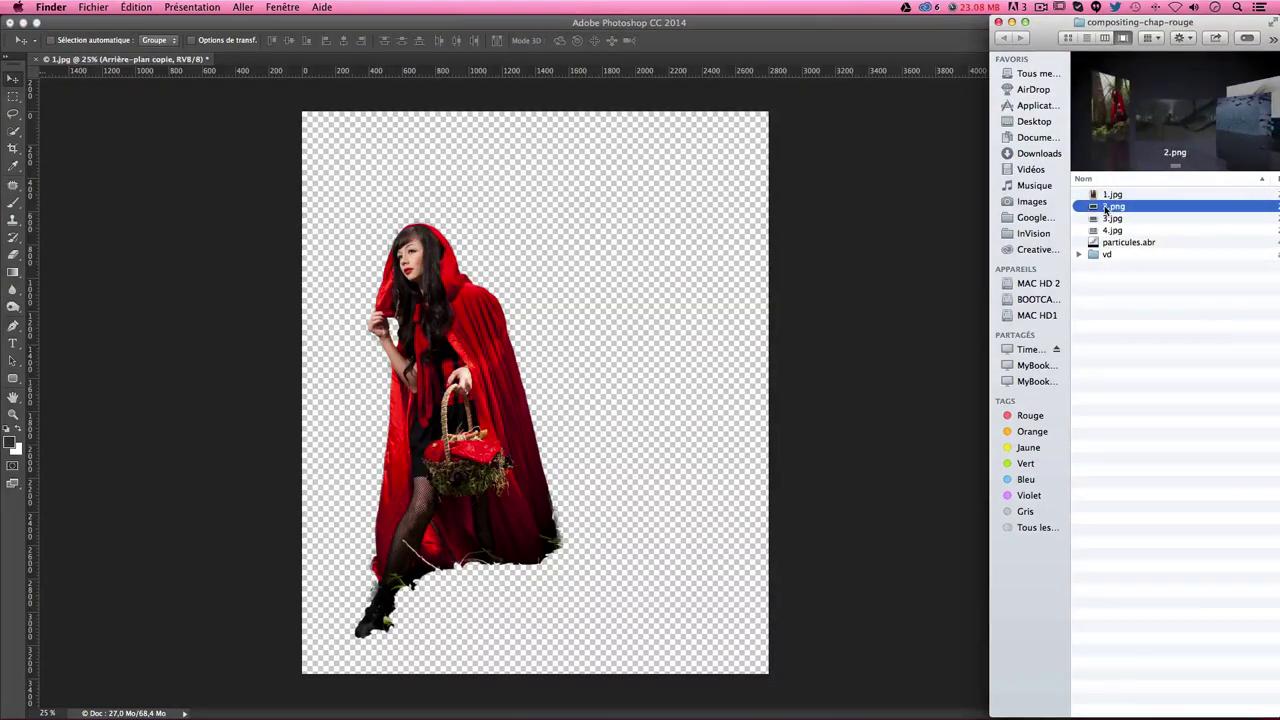
right_click(1107, 209)
mouse_move(956, 228)
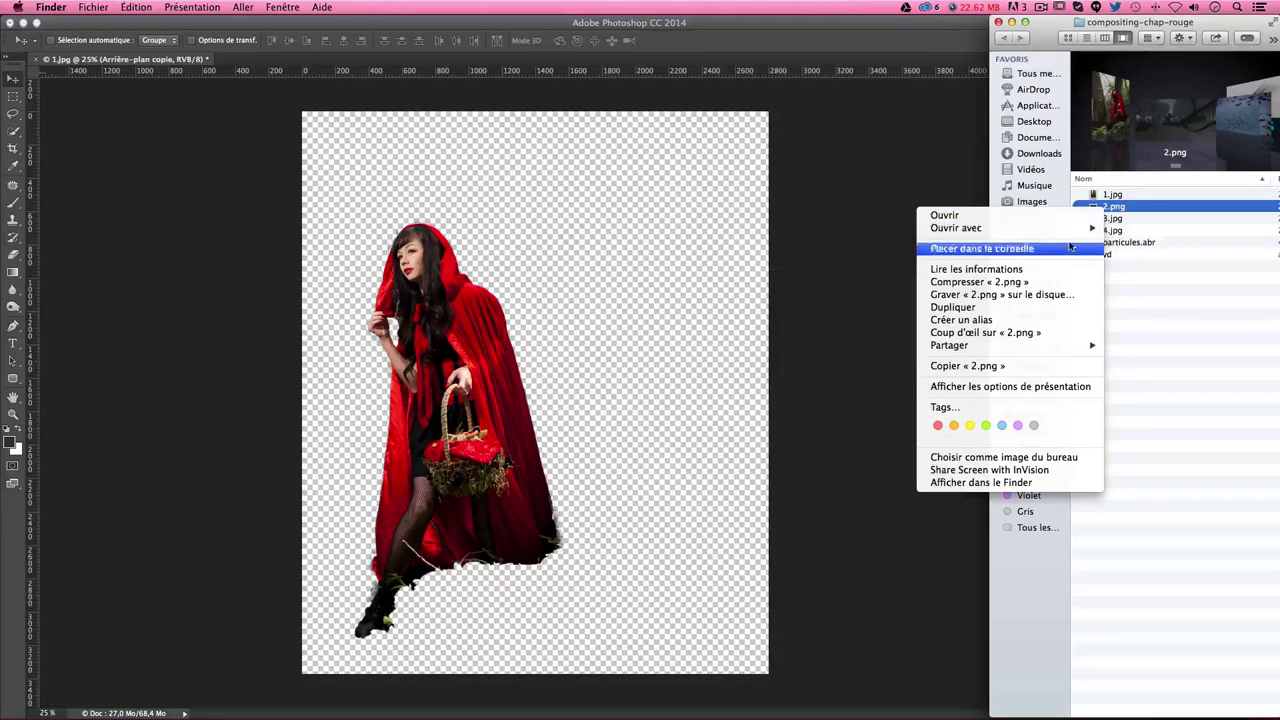
left_click(1130, 218)
Step: Place 2.png at about 147.5% at the canvas top, beneath the girl's layer
left_click_drag(1130, 218, 692, 224)
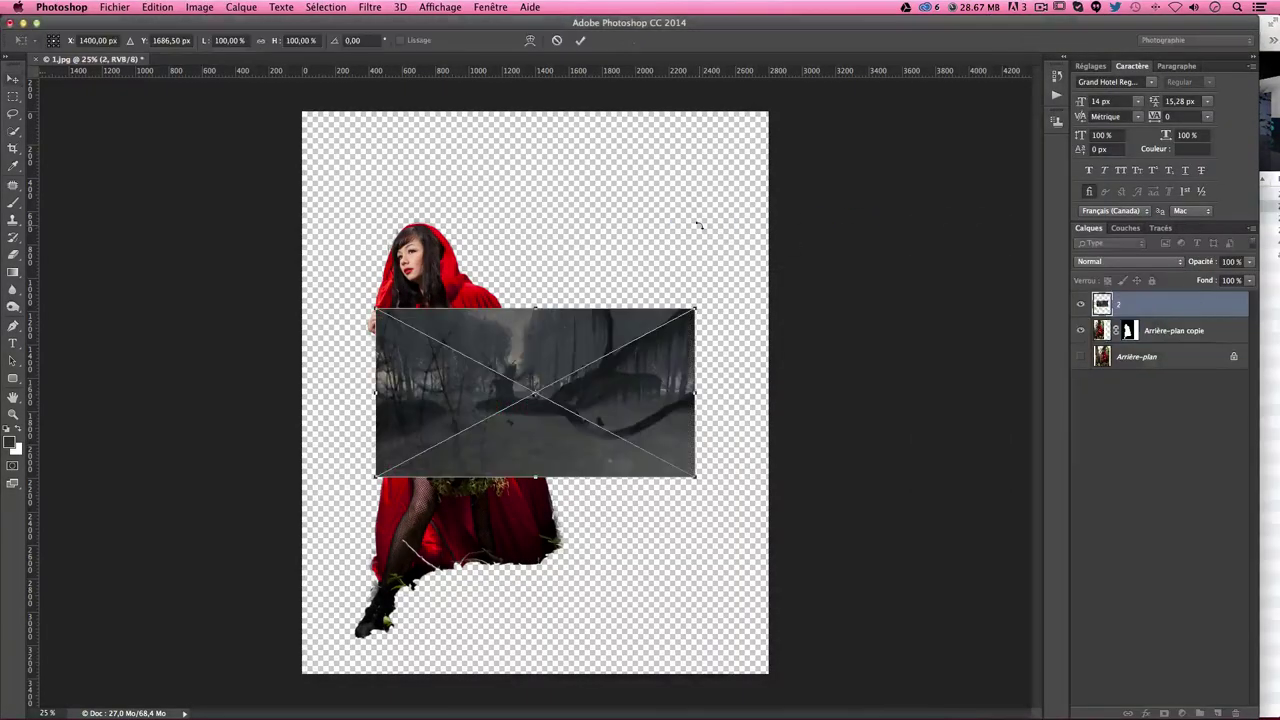
left_click_drag(375, 309, 367, 244)
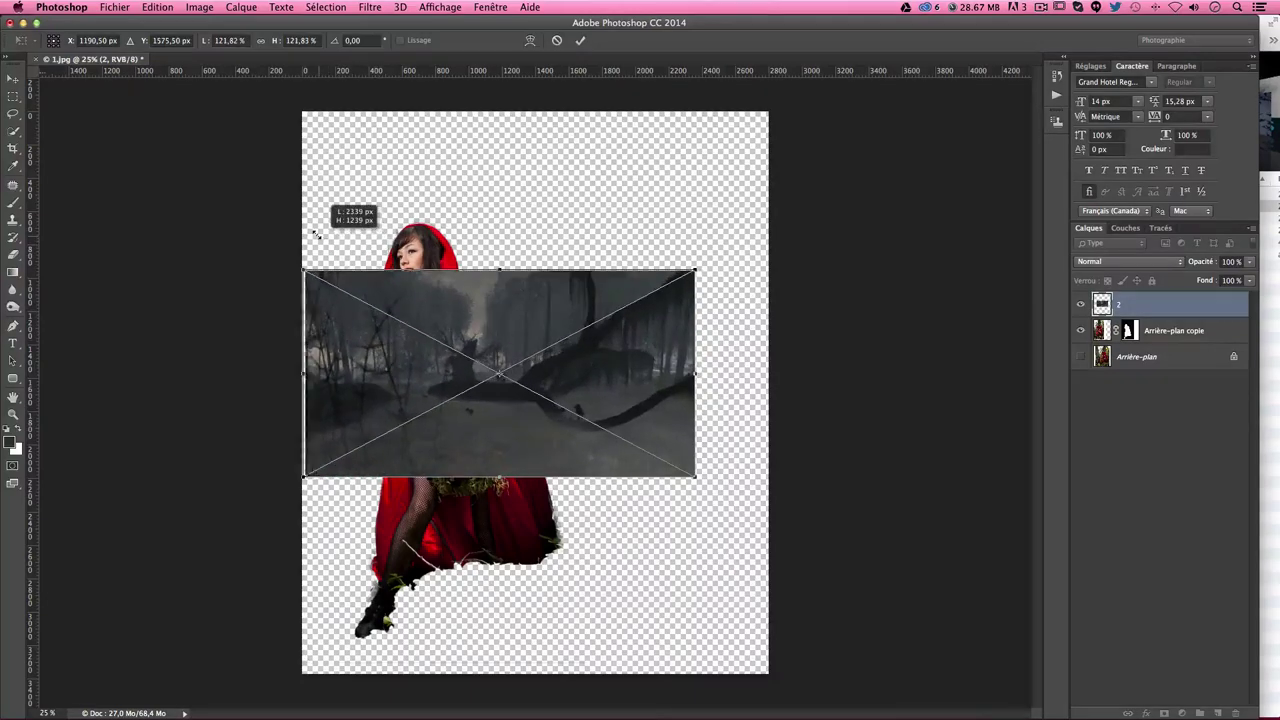
left_click_drag(689, 276, 766, 218)
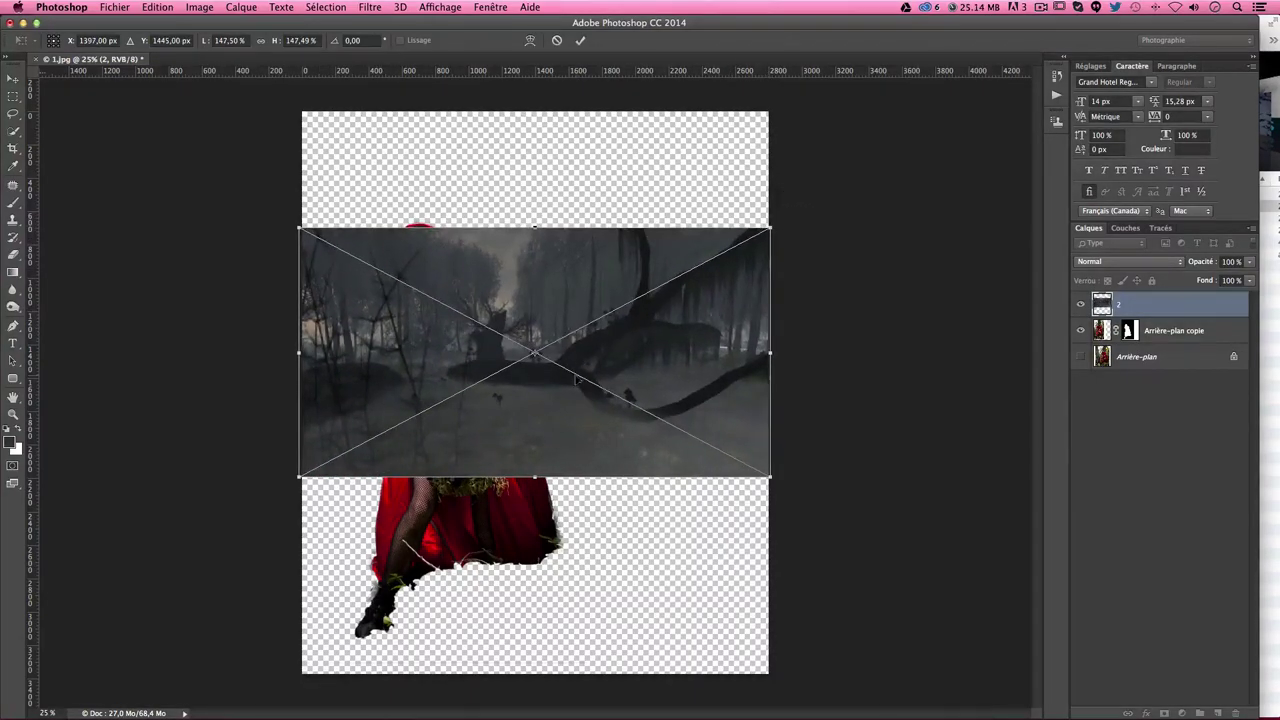
left_click_drag(576, 379, 591, 262)
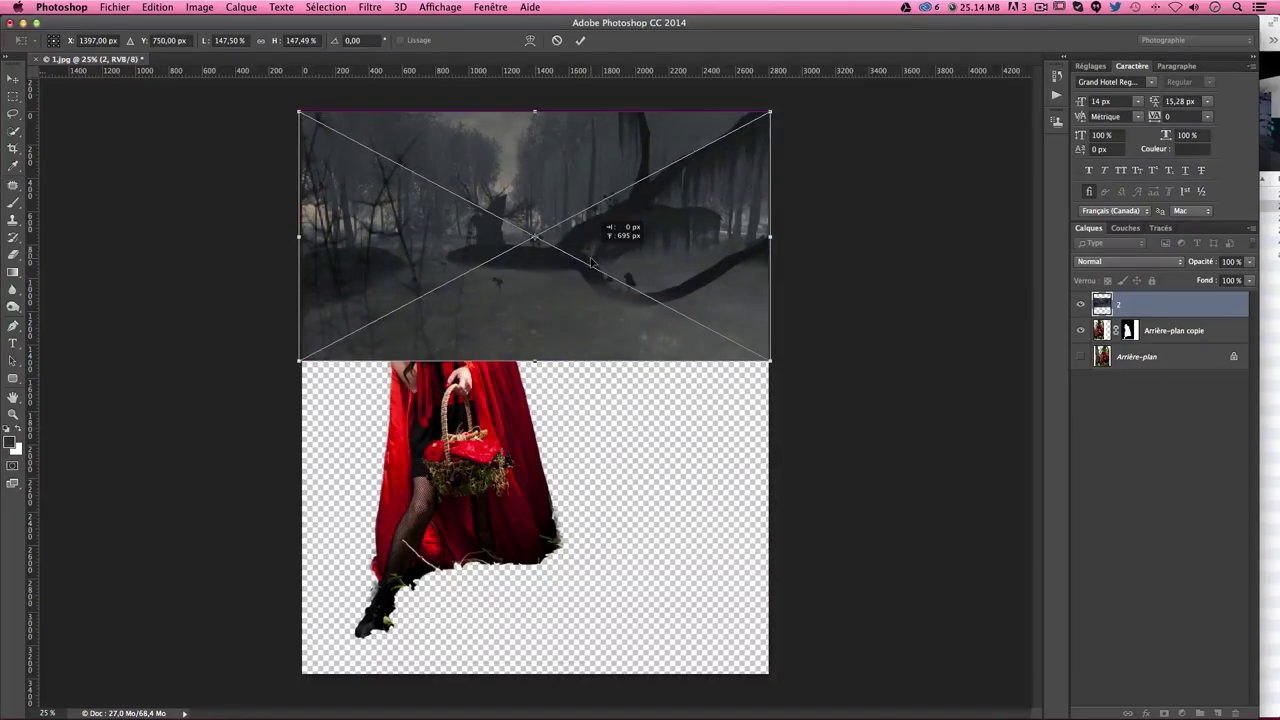
key("Return")
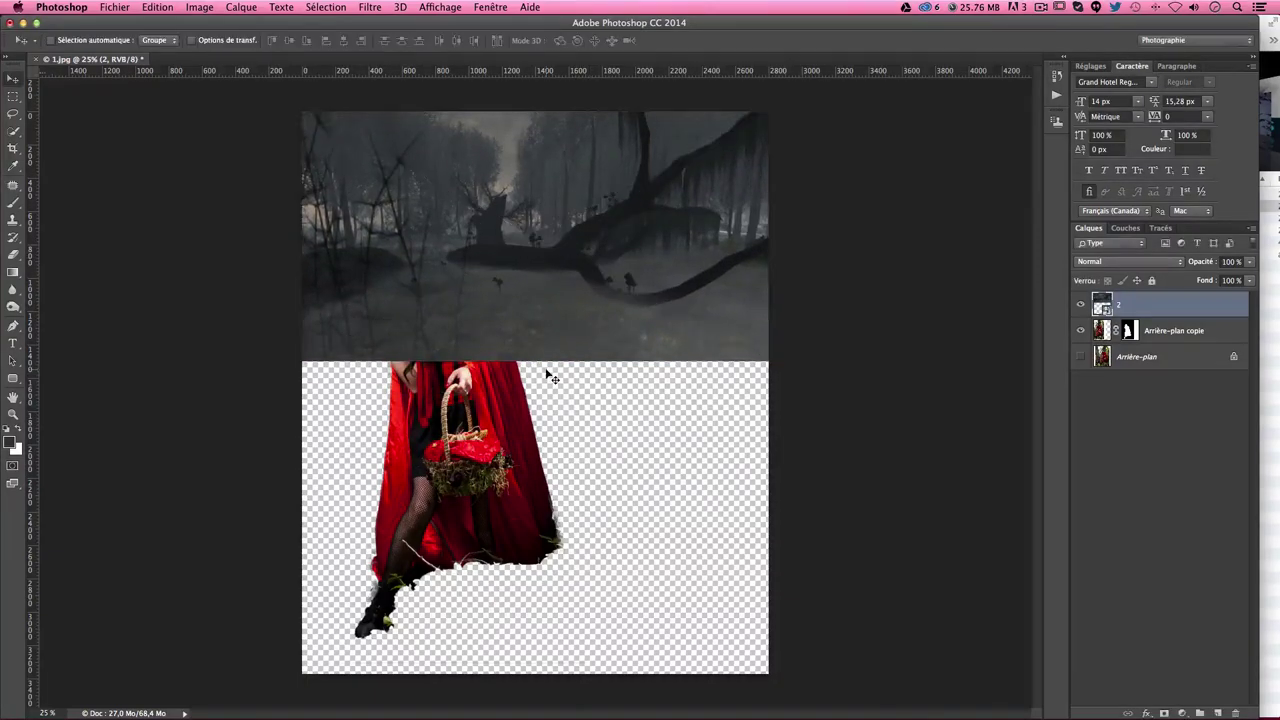
left_click_drag(1140, 305, 1151, 337)
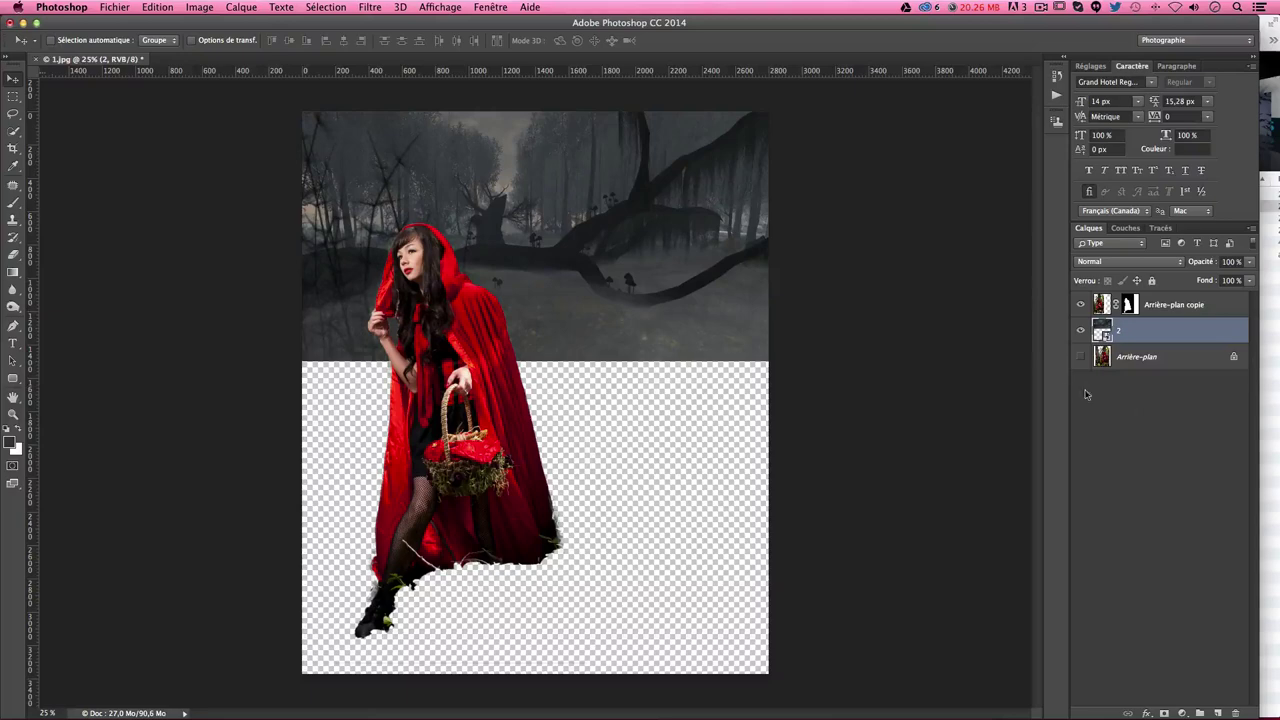
Step: Rename the forest layer image2 and the girl's layer chap rouge
double_click(1119, 333)
type("2")
key("Return")
double_click(1160, 305)
type("chap")
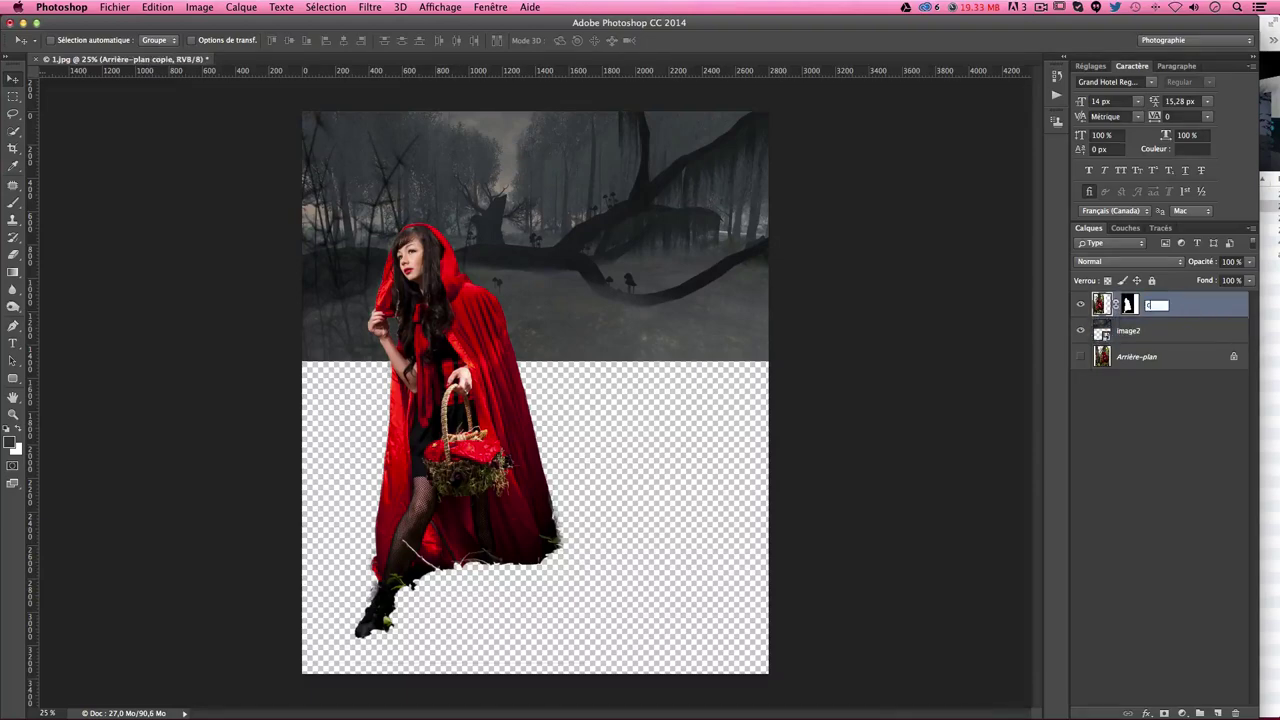
type(" rouge")
key("Return")
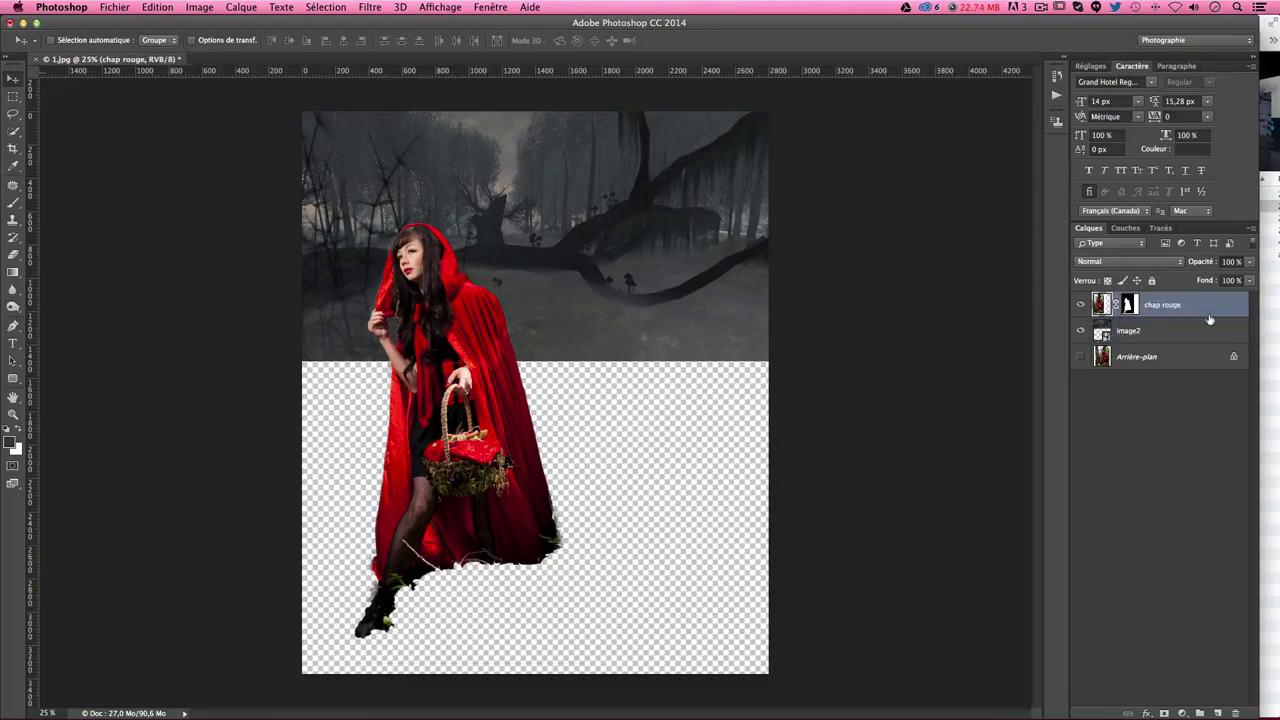
Step: Add an empty layer named fond above the original background
left_click(1146, 364)
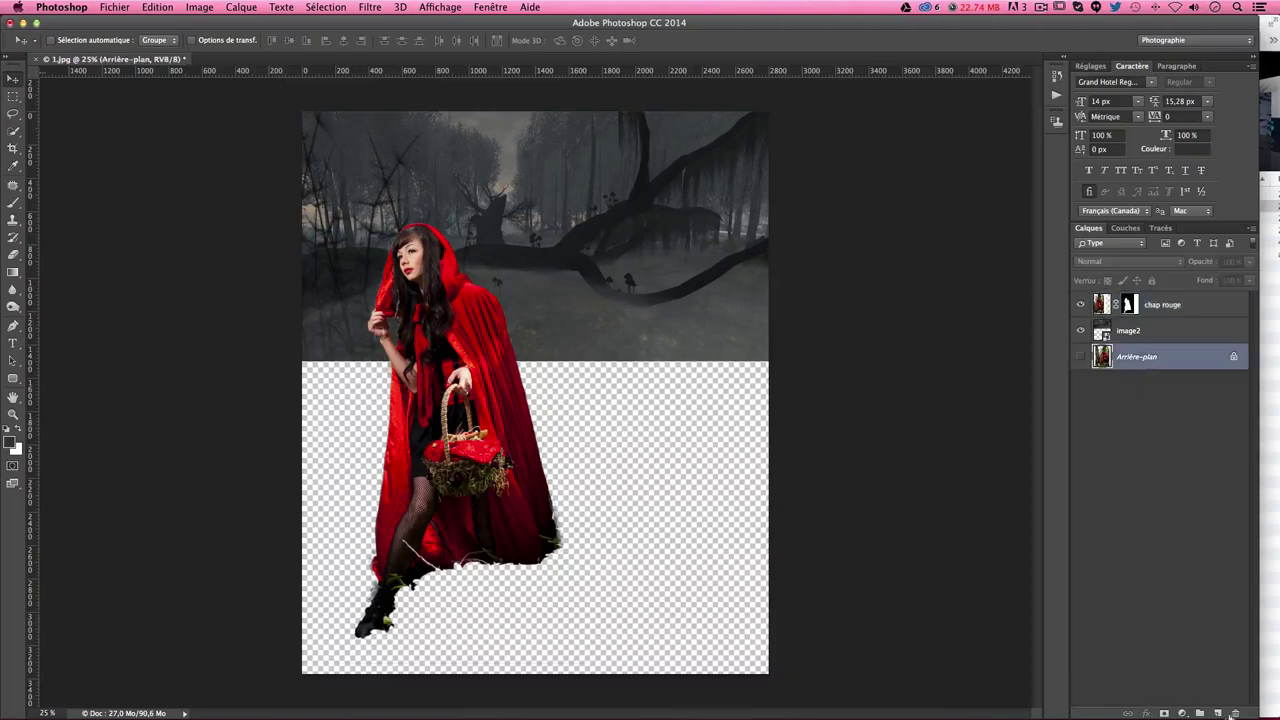
left_click(1218, 713)
double_click(1128, 356)
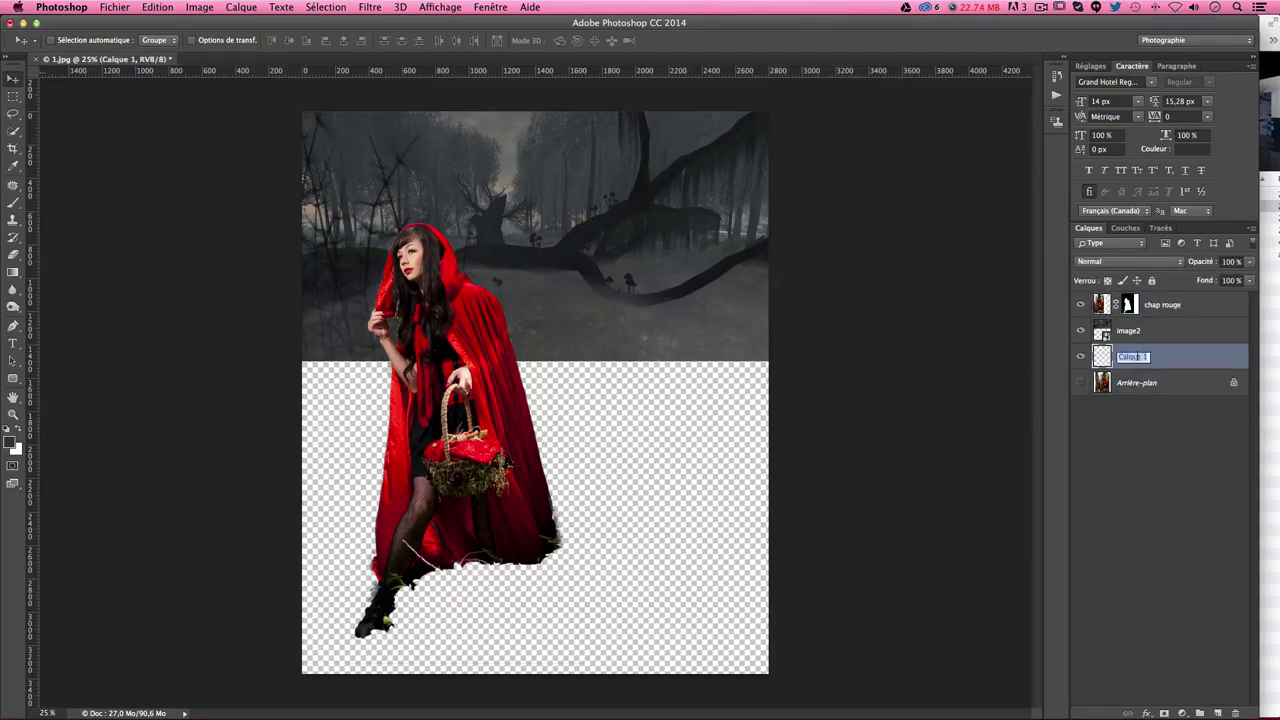
type("fond")
key("Return")
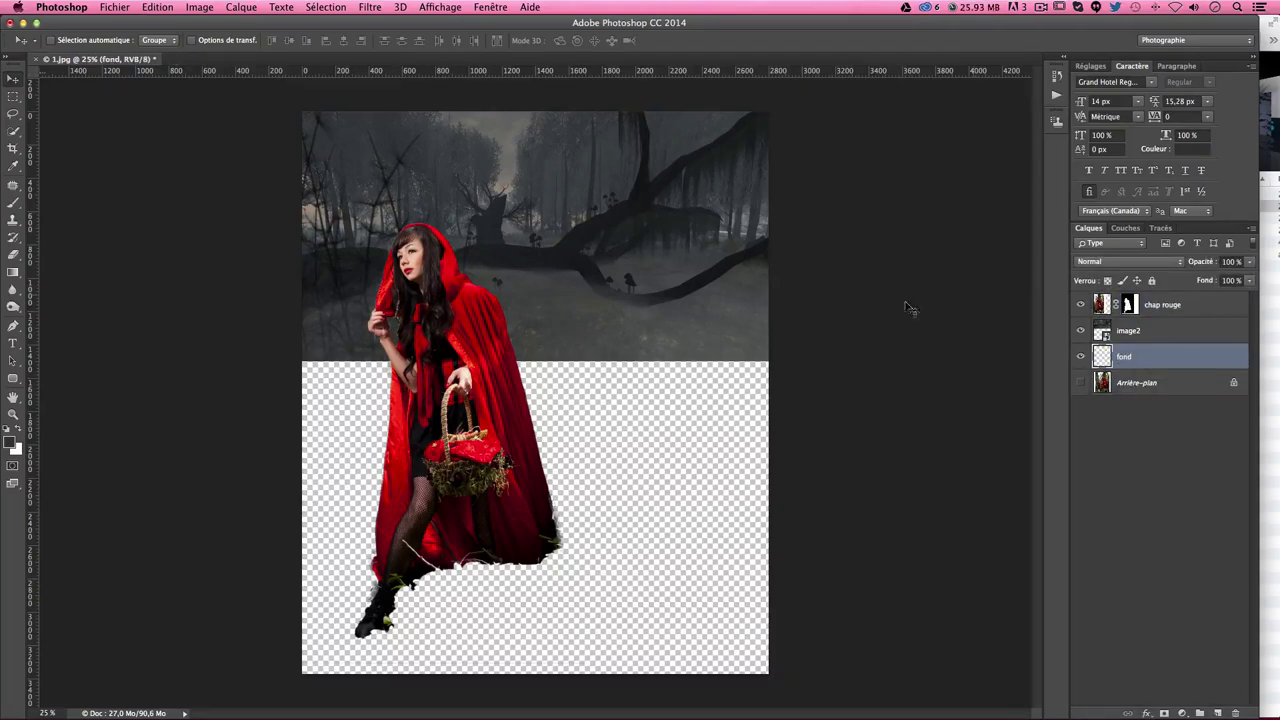
Step: Set the foreground colour to dark grey 50524f sampled from the misty forest
left_click(10, 443)
left_click_drag(550, 153, 891, 188)
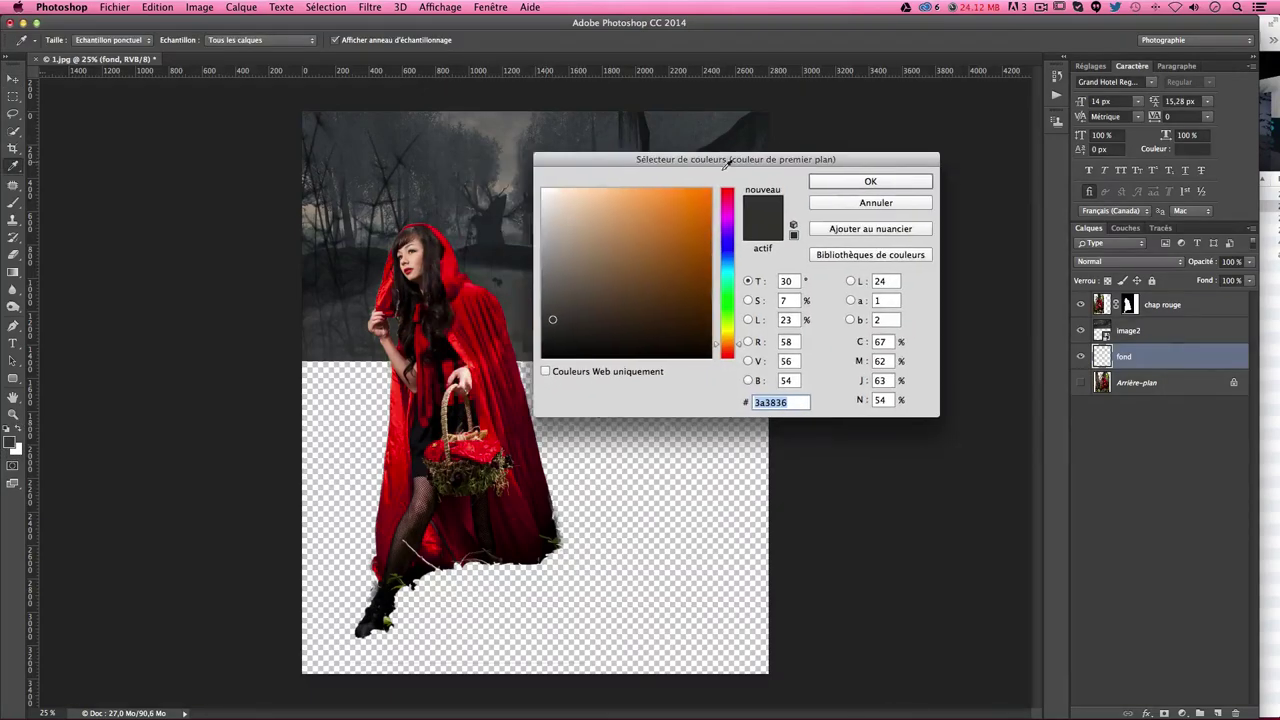
left_click(617, 356)
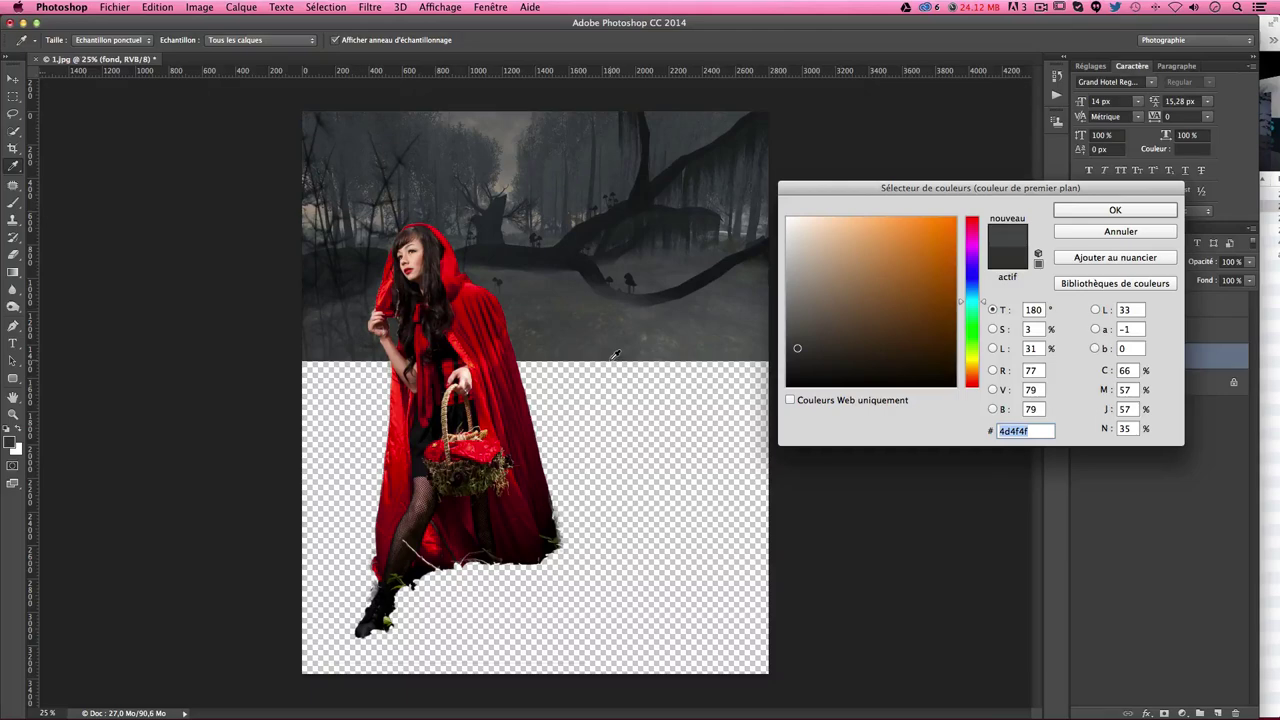
left_click(609, 354)
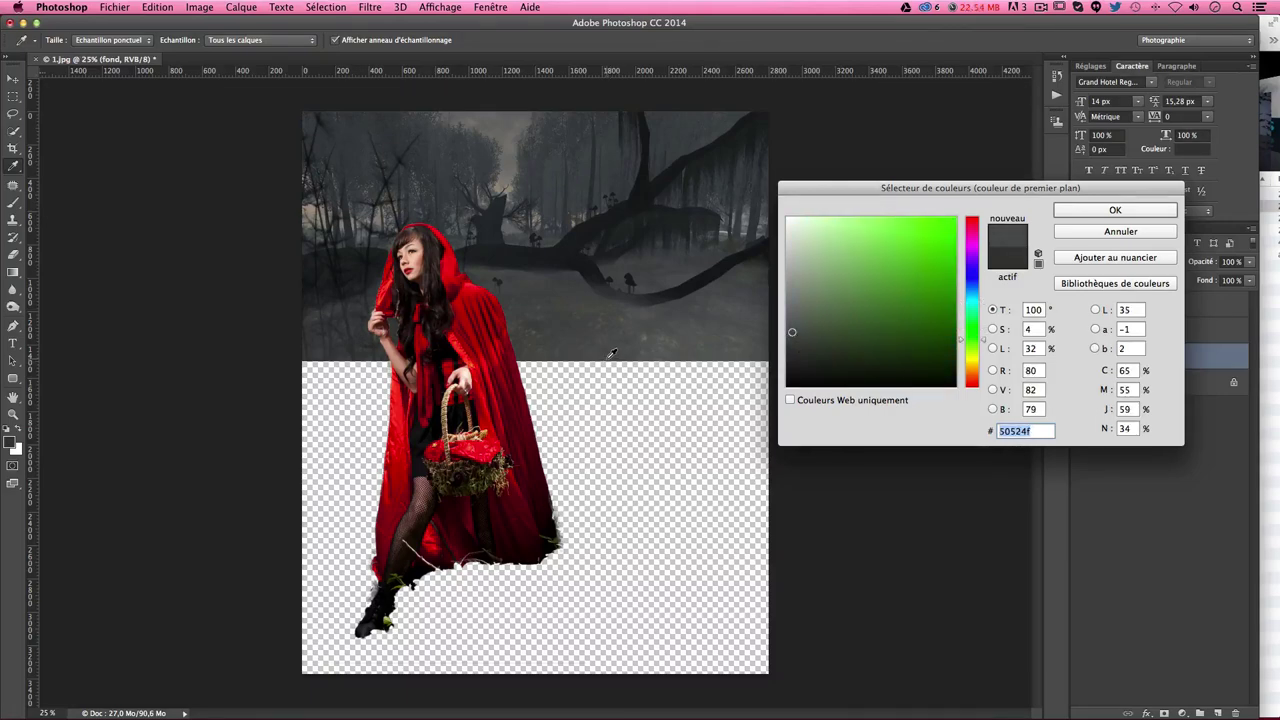
key("Return")
key("v")
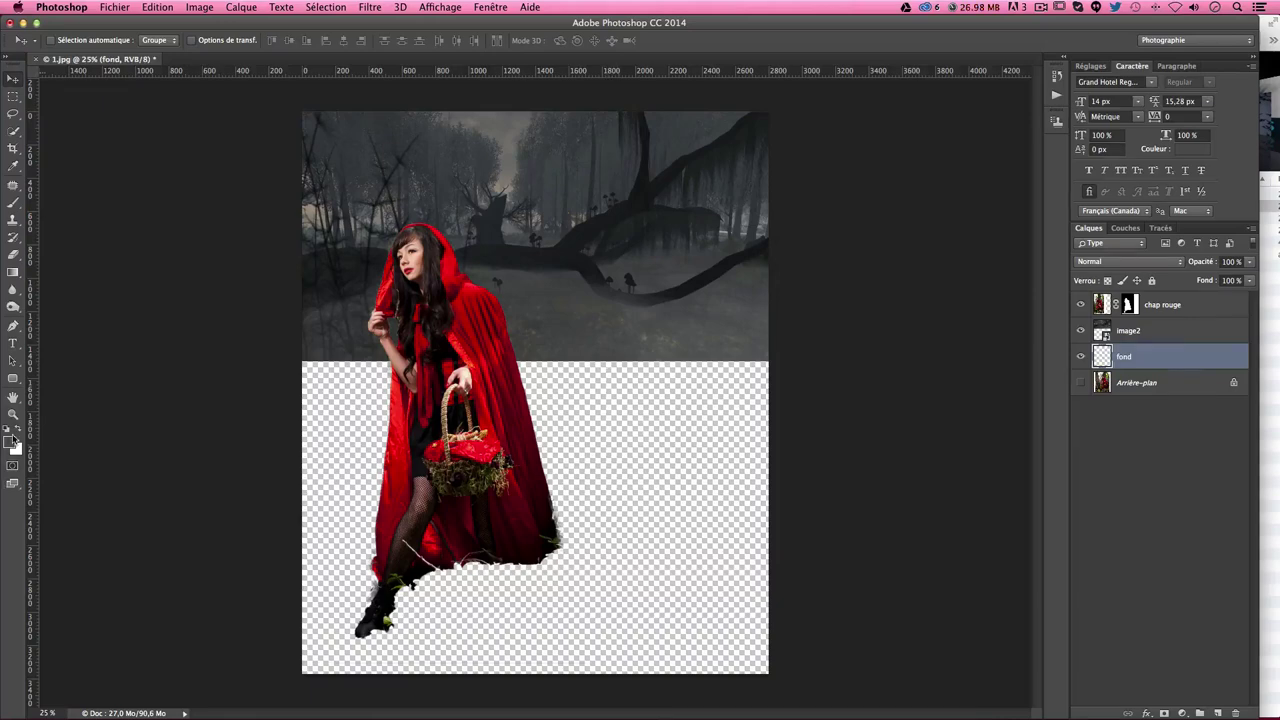
left_click(12, 440)
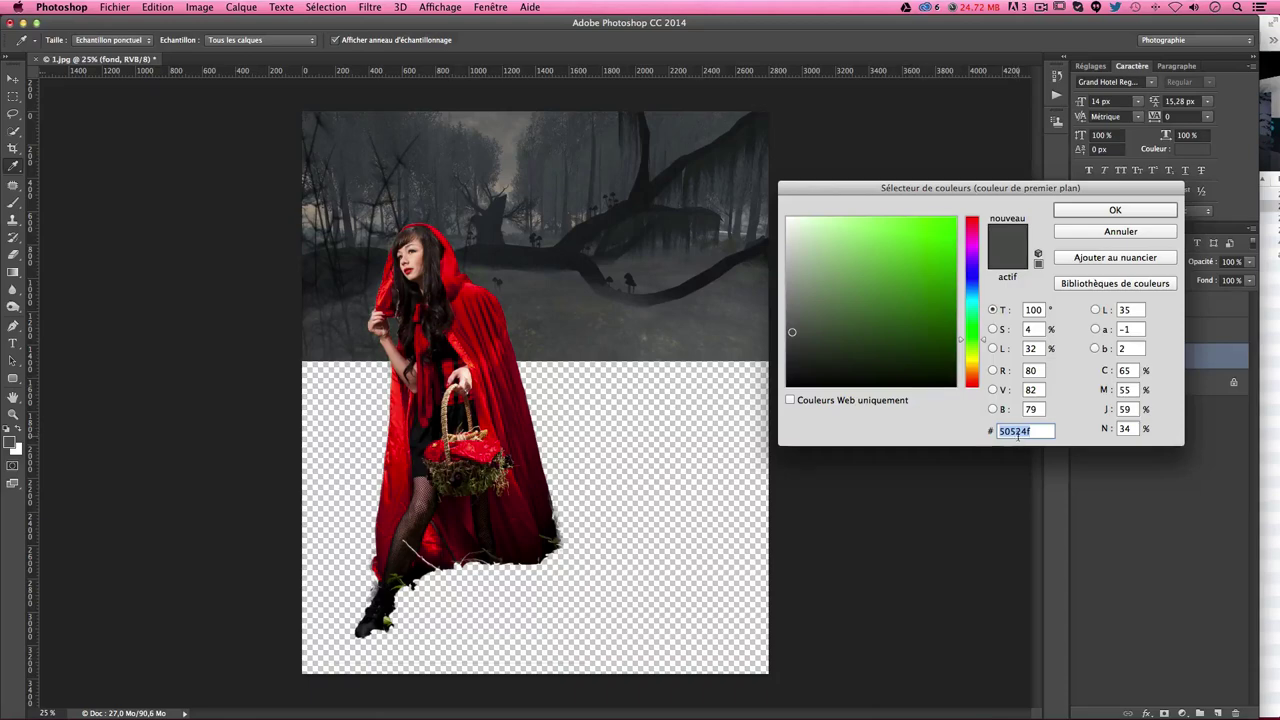
key("Return")
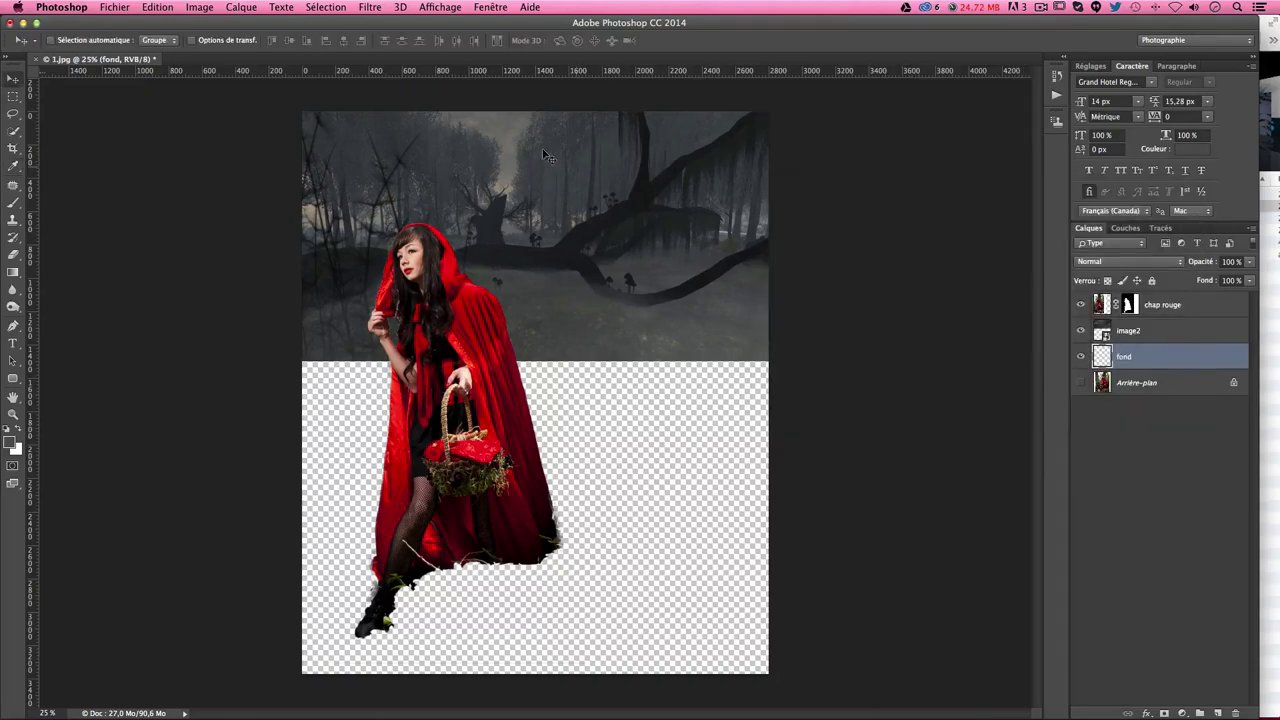
Step: Fill the fond layer with the dark grey foreground colour
left_click(140, 8)
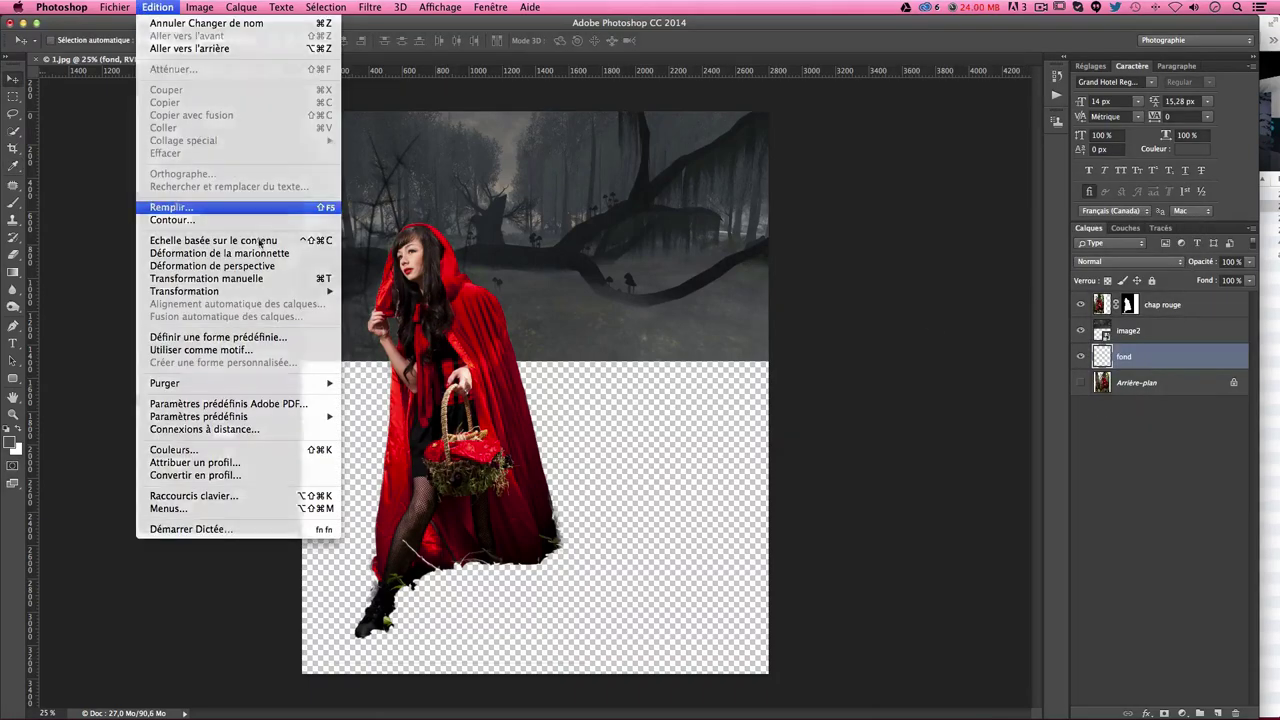
left_click(160, 209)
left_click(730, 160)
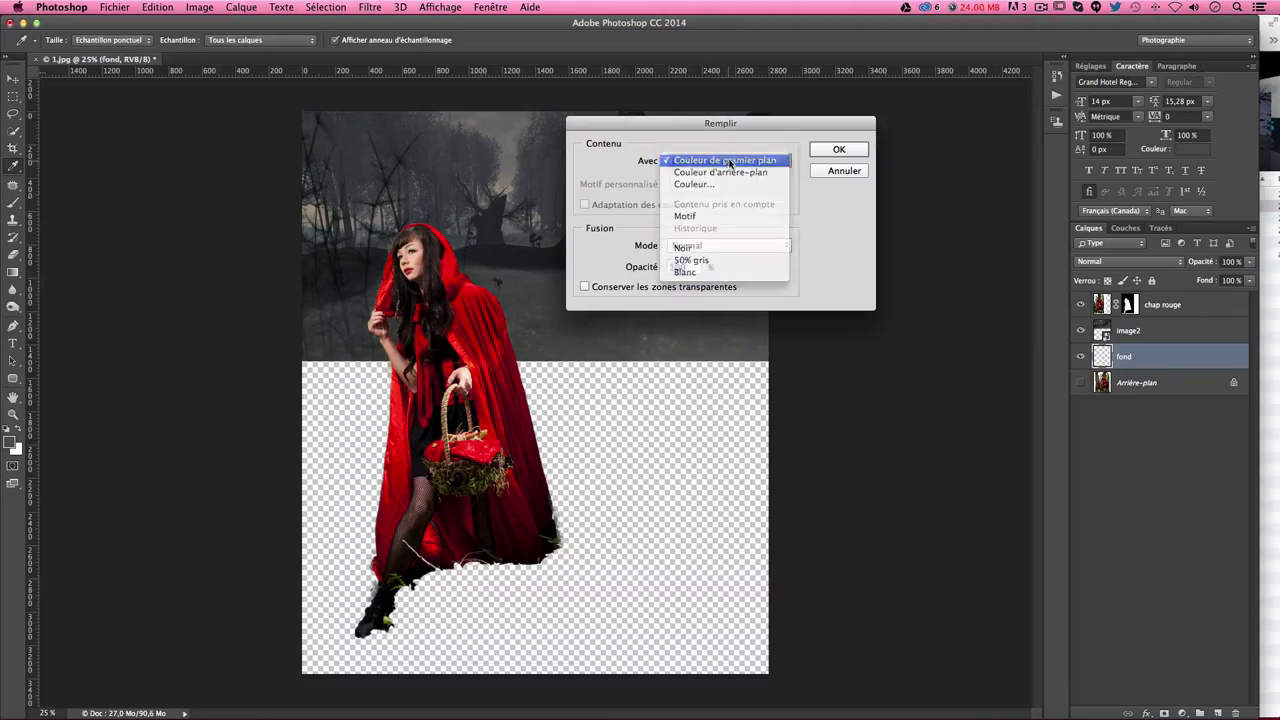
key("Escape")
left_click(834, 148)
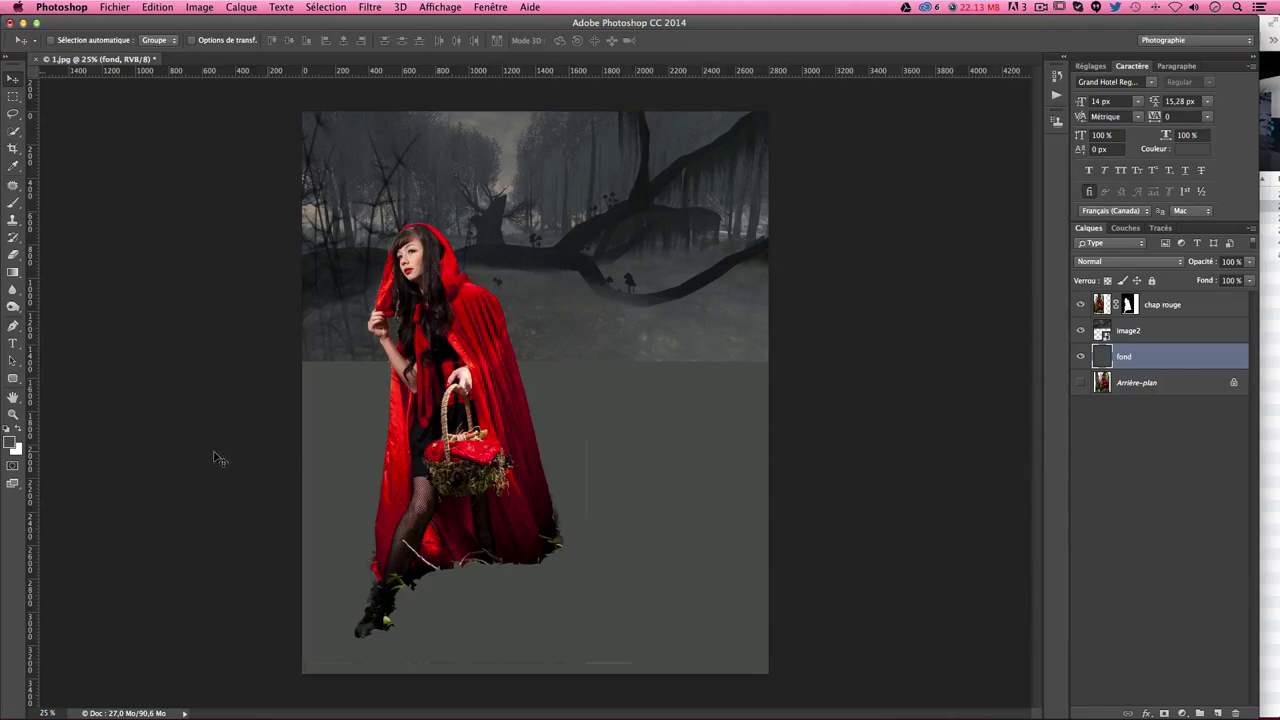
Step: Set the foreground colour to grey 5a5d5e sampled from the forest ground
left_click(10, 443)
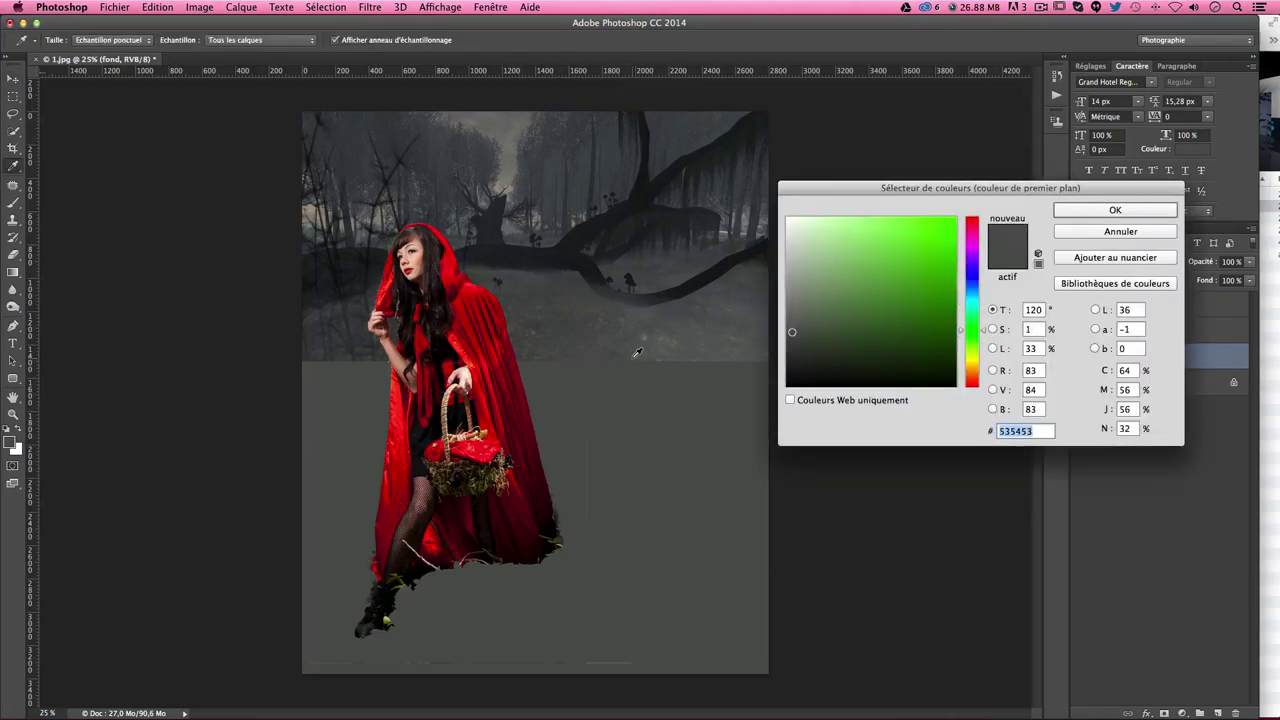
left_click(696, 352)
left_click_drag(696, 352, 770, 355)
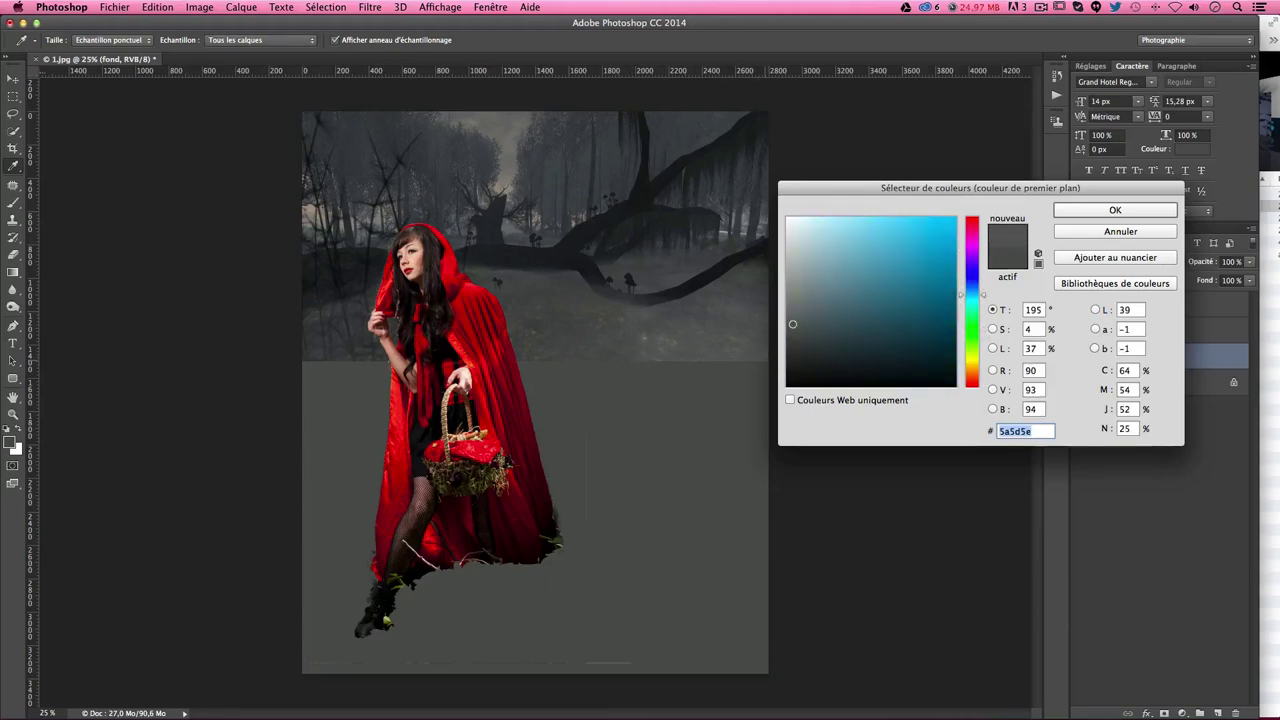
key("Return")
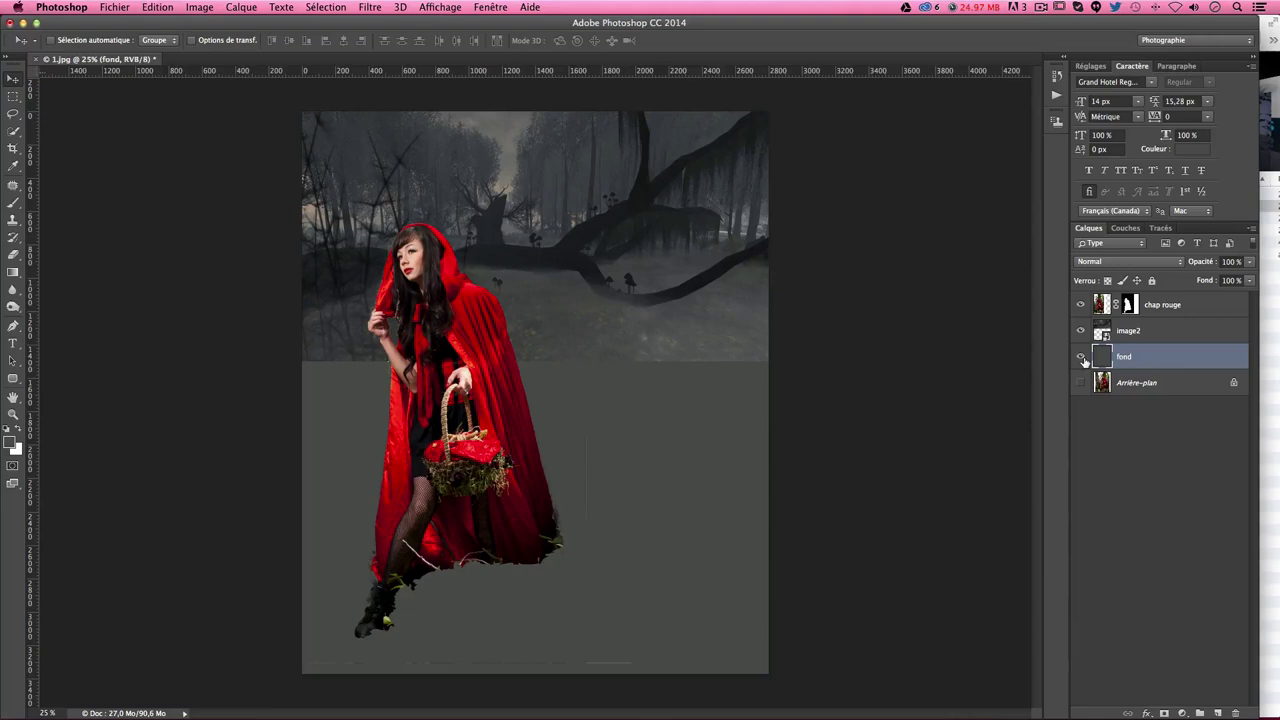
left_click(1154, 336)
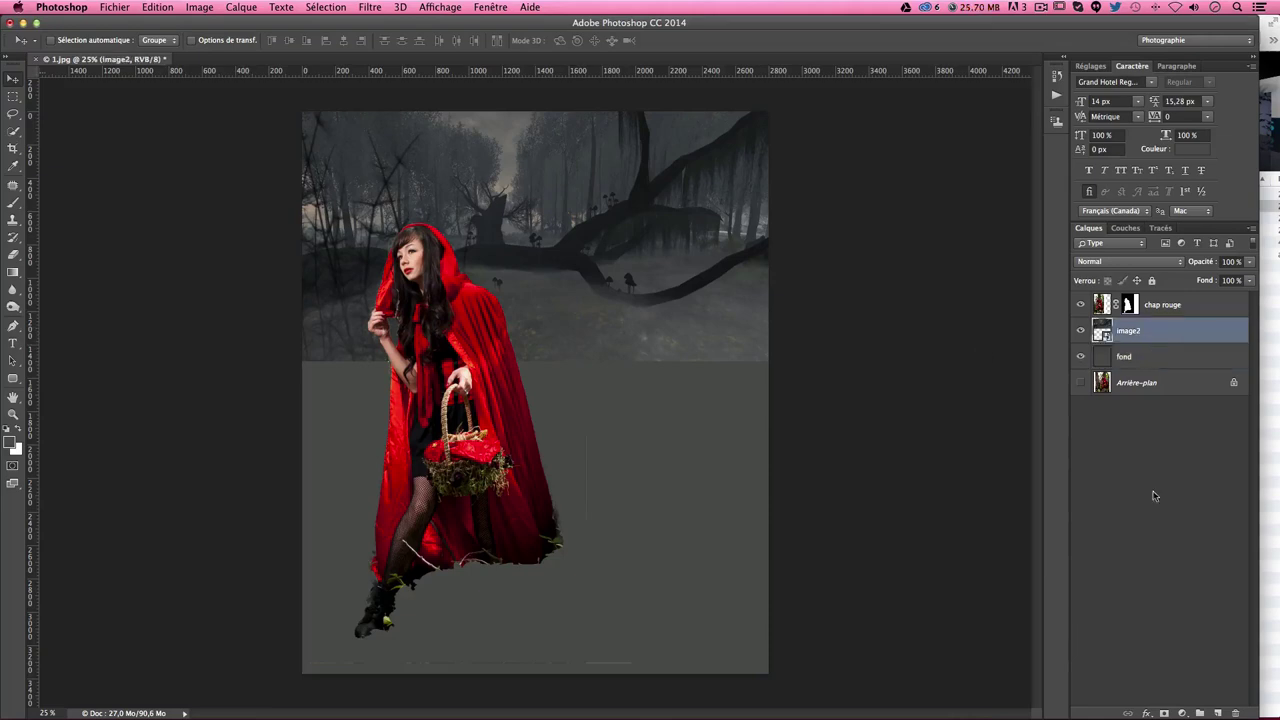
Step: Add a layer mask to image2 and try a gradient fade, then undo it
left_click(1164, 713)
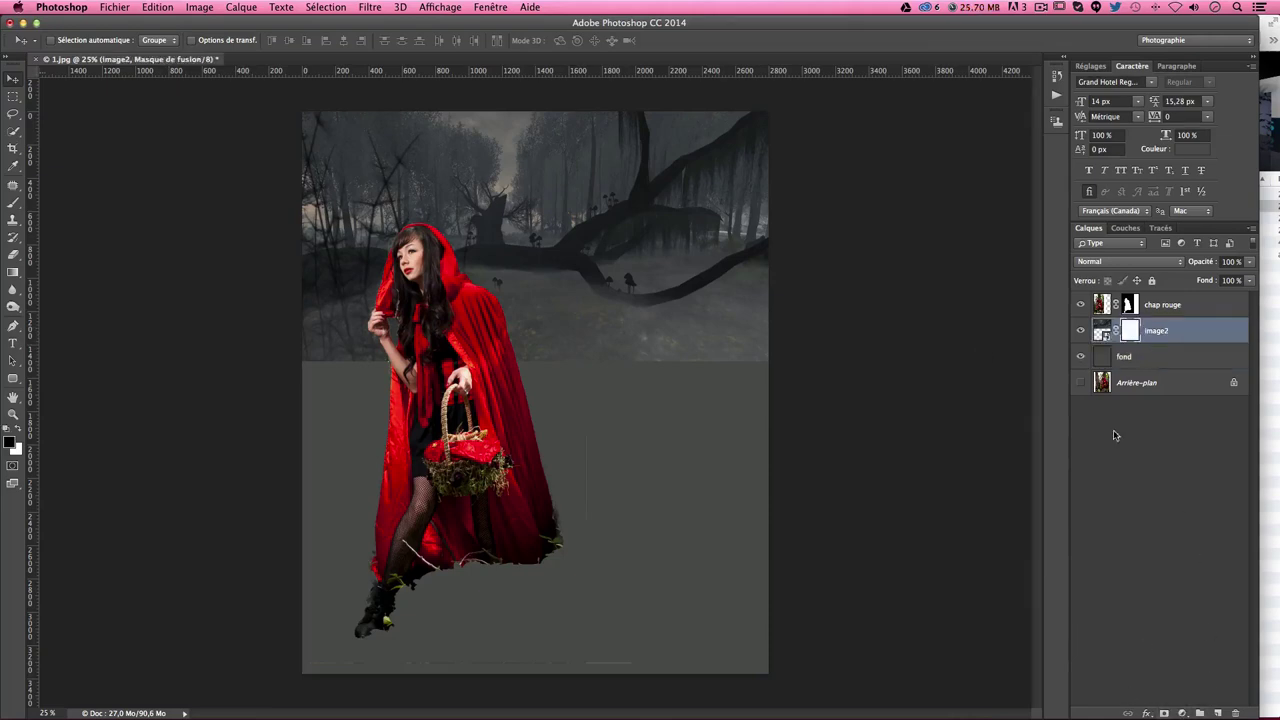
left_click_drag(13, 272, 85, 271)
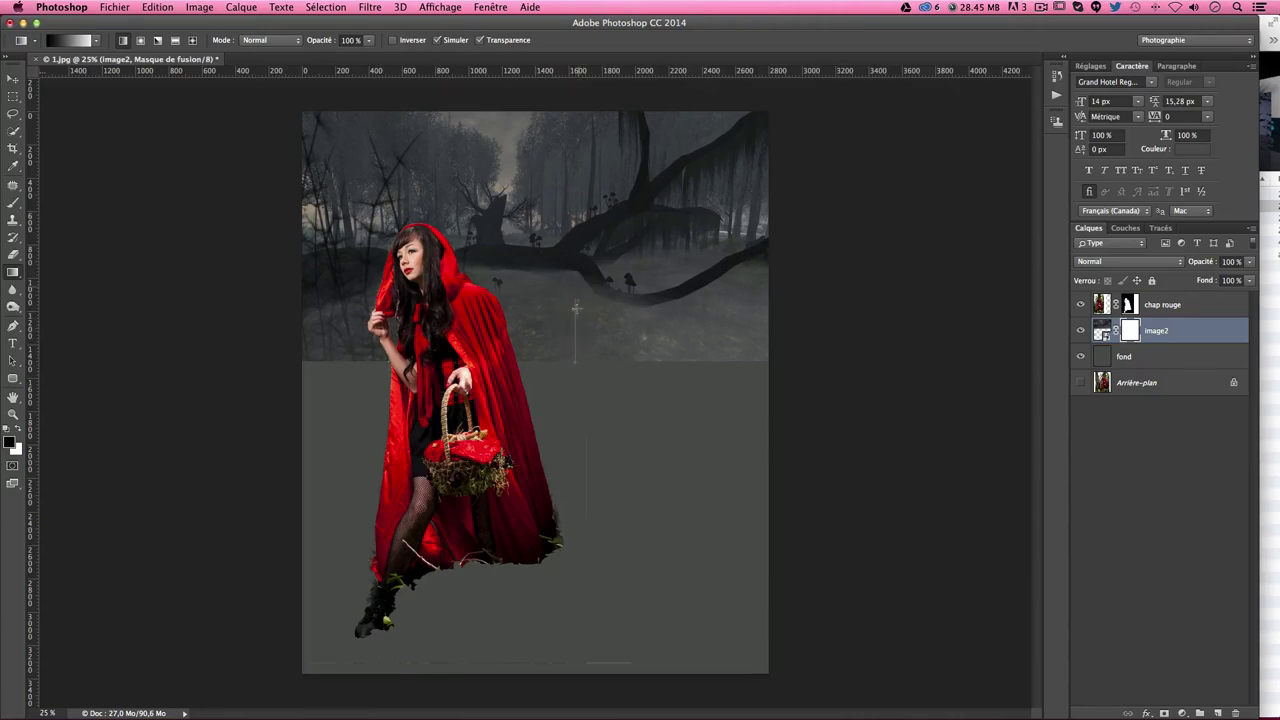
left_click_drag(576, 309, 572, 281)
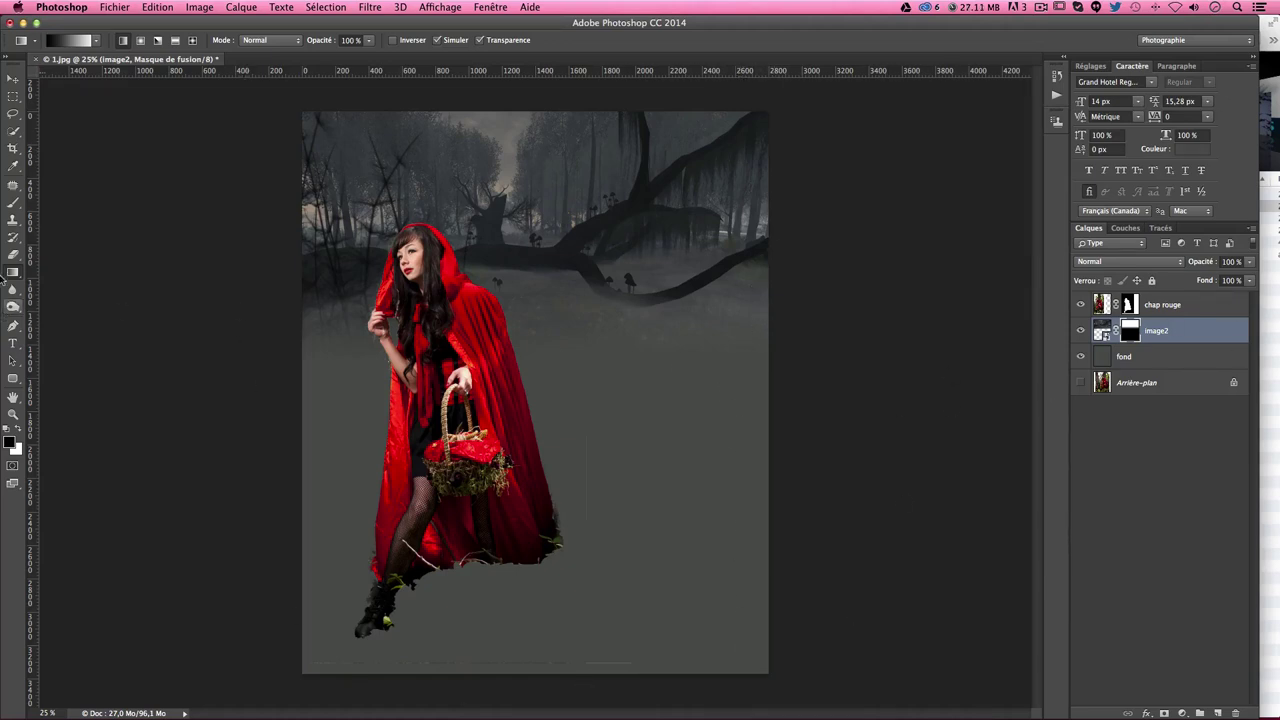
key("ctrl+z")
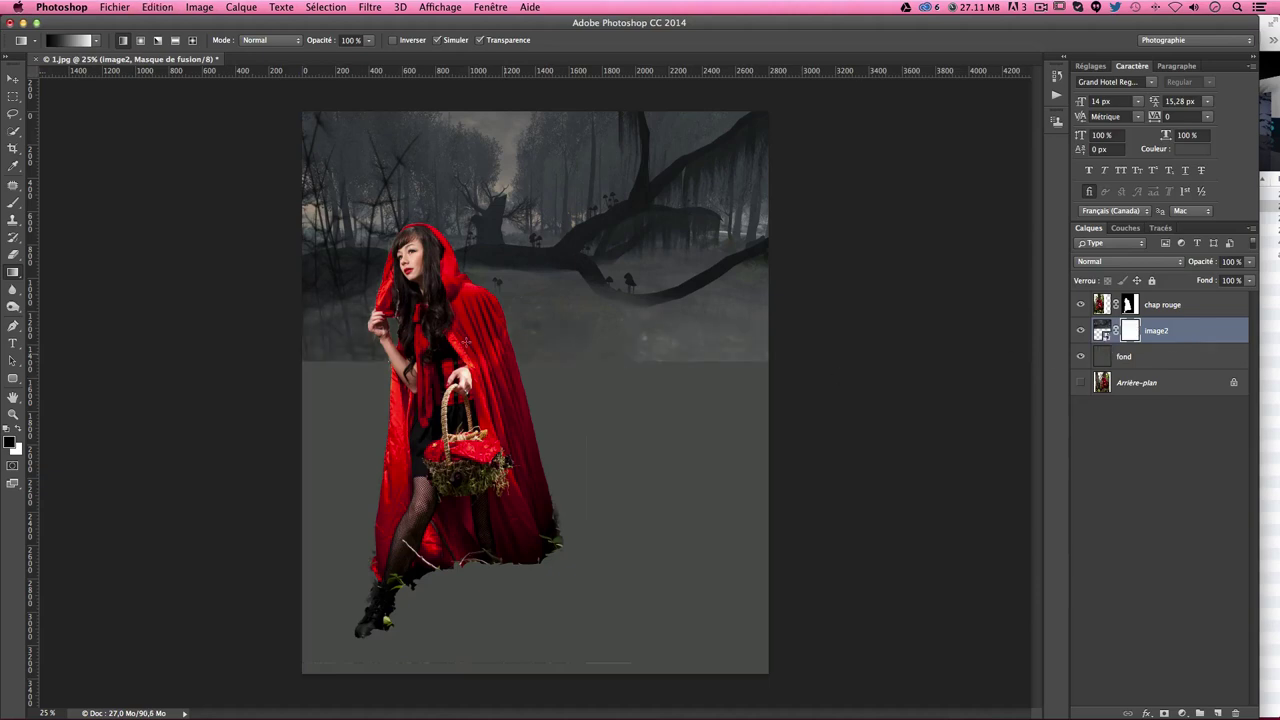
Step: Paint the forest's bottom edge away with a soft ~804 px brush at 68% opacity
left_click(13, 203)
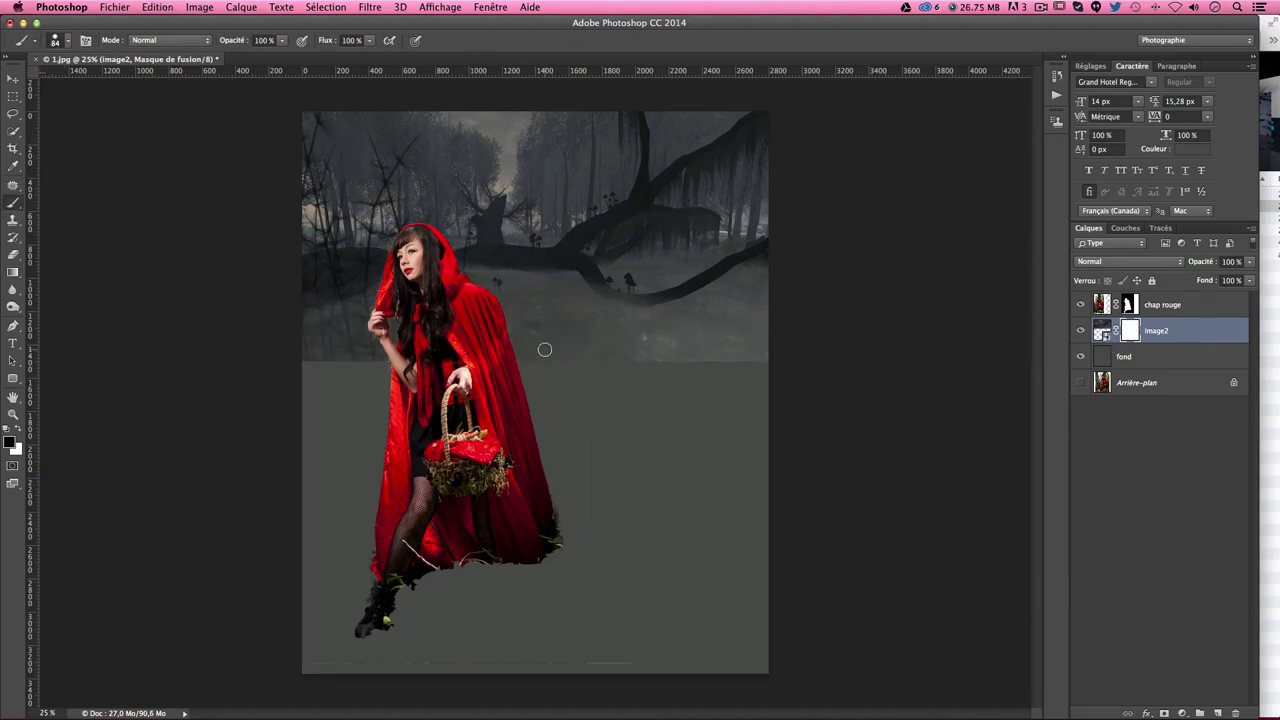
left_click_drag(618, 362, 651, 356)
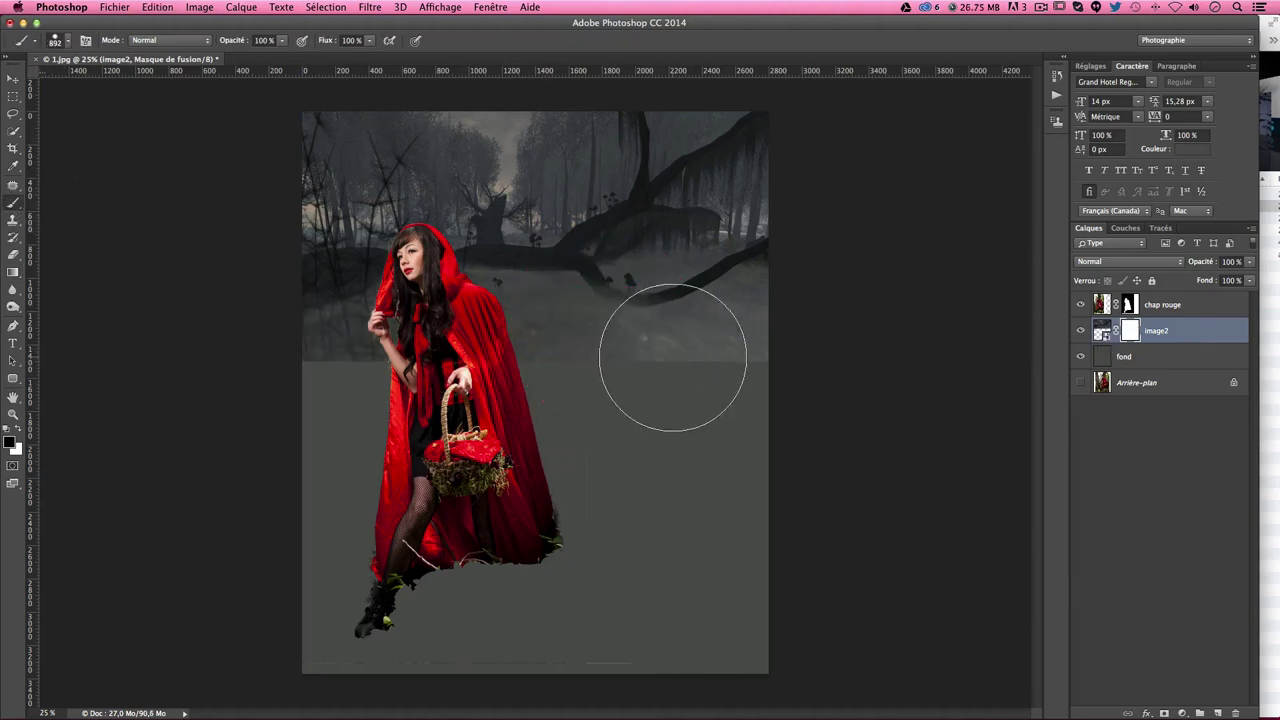
left_click_drag(659, 290, 652, 66)
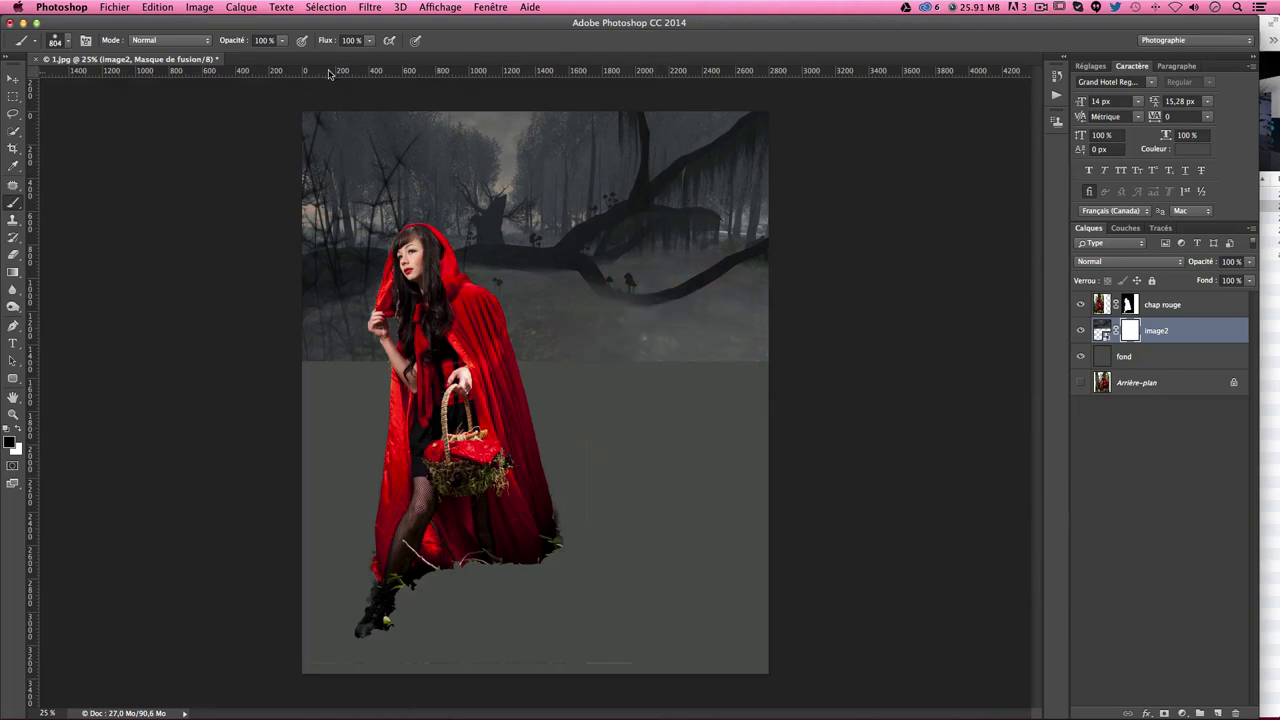
left_click(283, 40)
left_click_drag(282, 58, 231, 59)
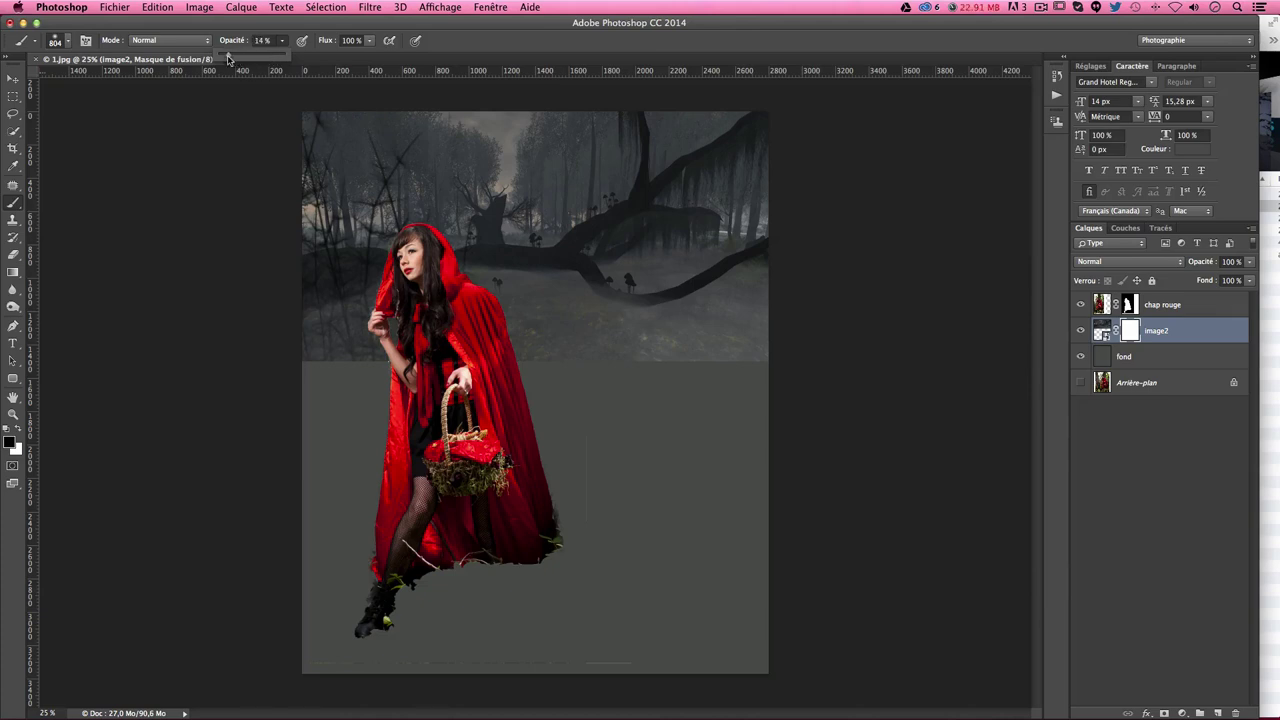
left_click(286, 414)
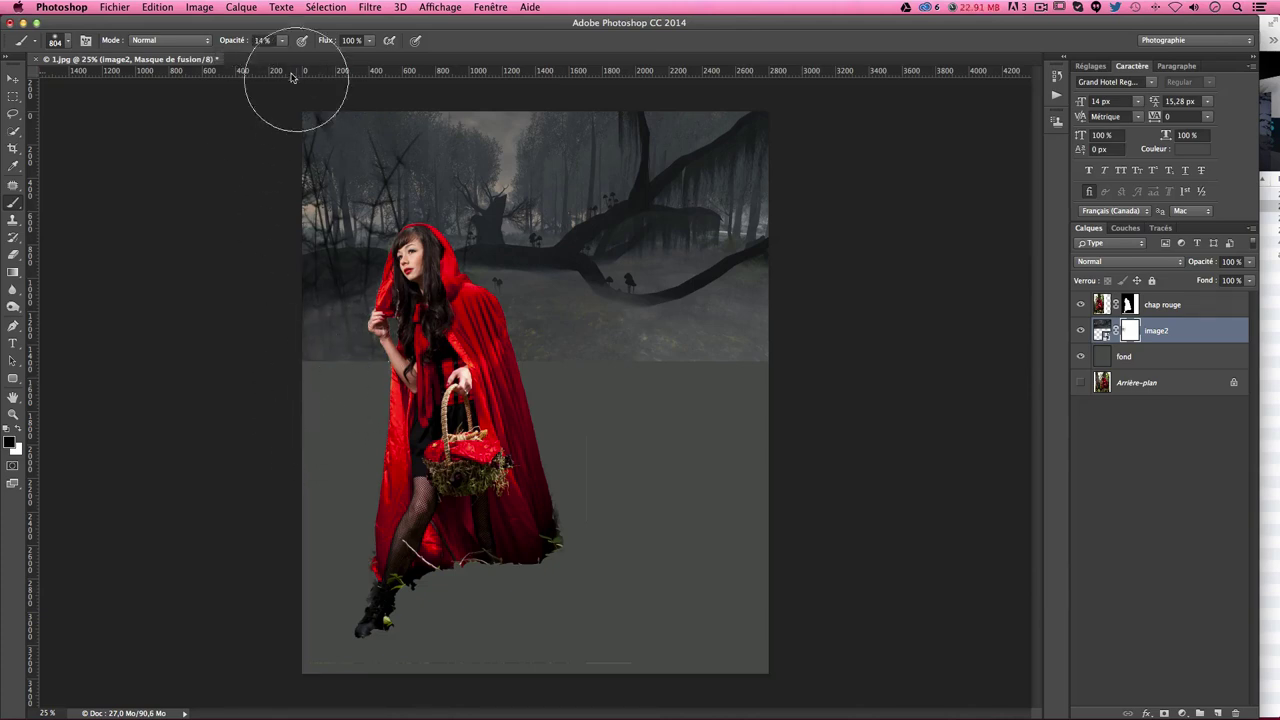
key("6")
key("8")
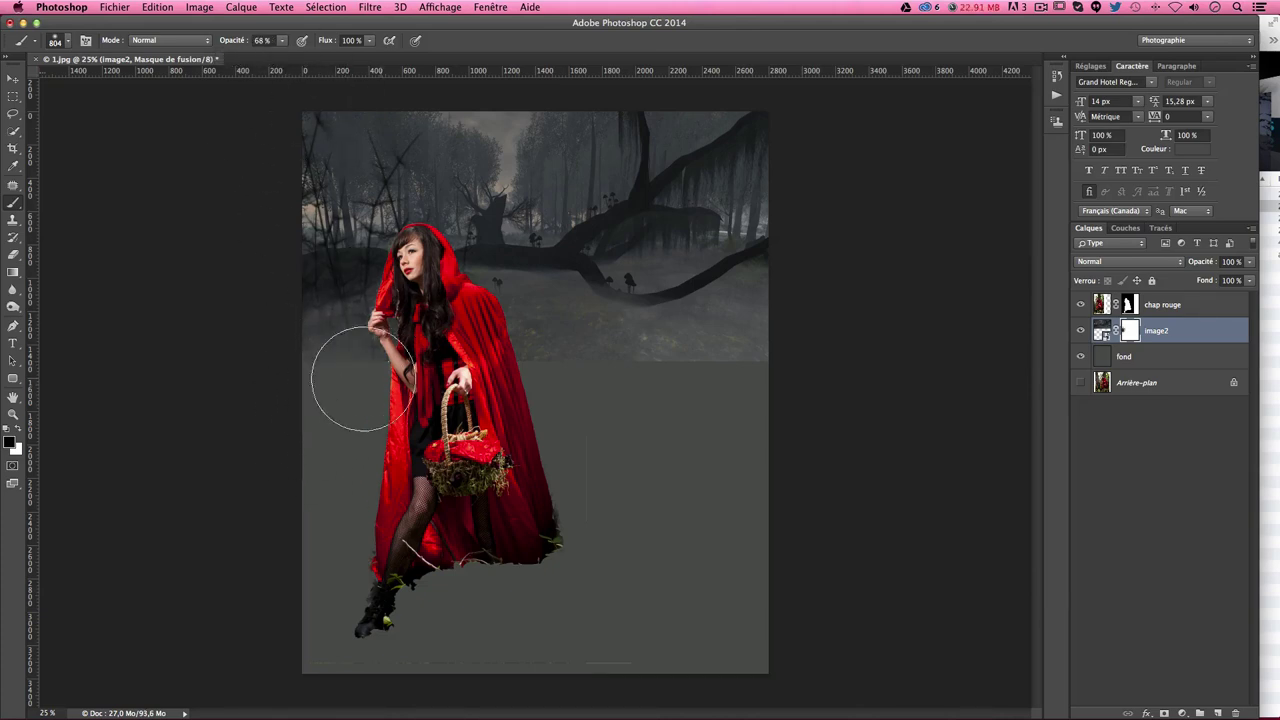
mouse_move(362, 378)
left_mouse_down()
mouse_move(571, 386)
mouse_move(390, 398)
mouse_move(812, 376)
left_mouse_up()
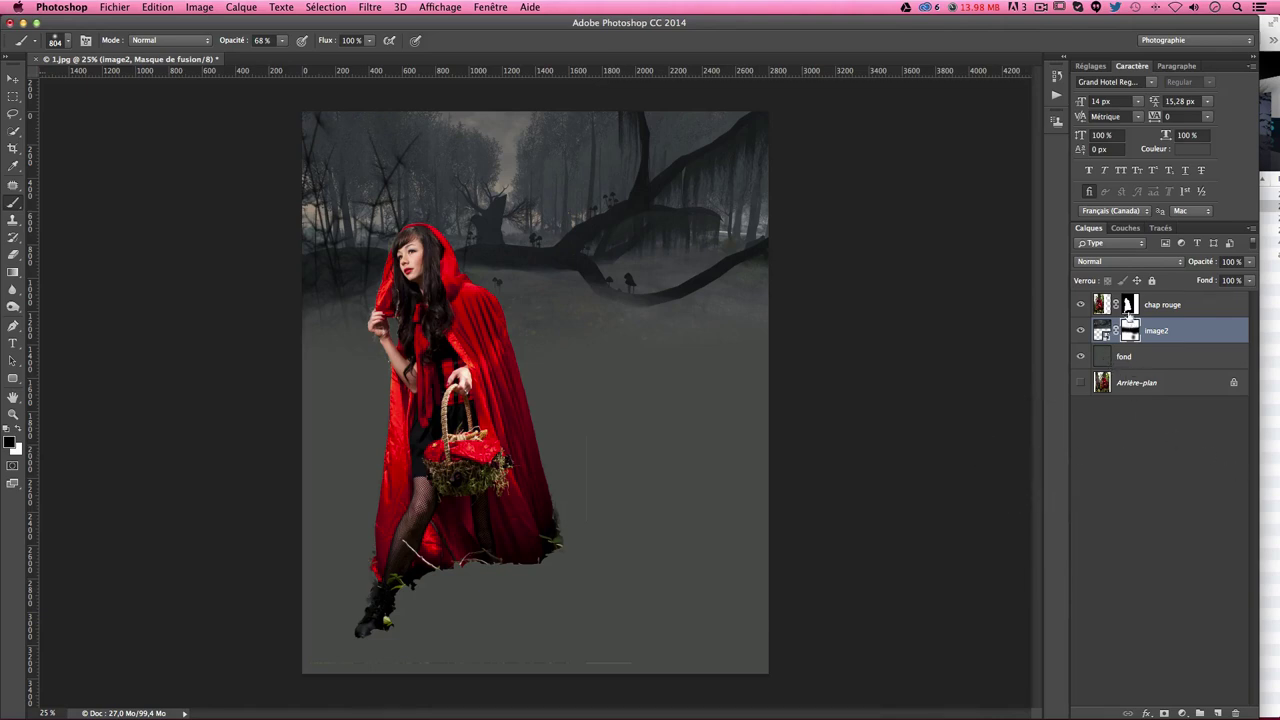
Step: Target the chap rouge mask, zoom in, and set a smaller brush to 100% opacity
left_click(1128, 311)
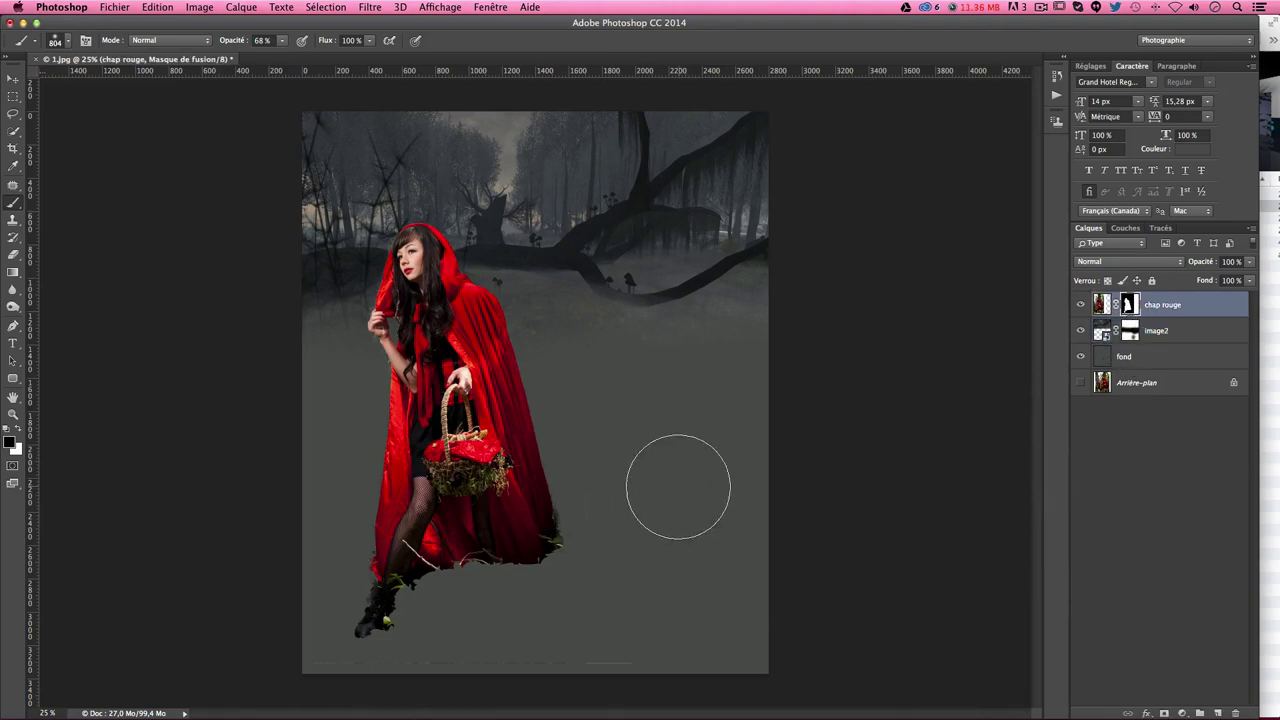
left_click_drag(680, 490, 634, 497)
key("ctrl+plus")
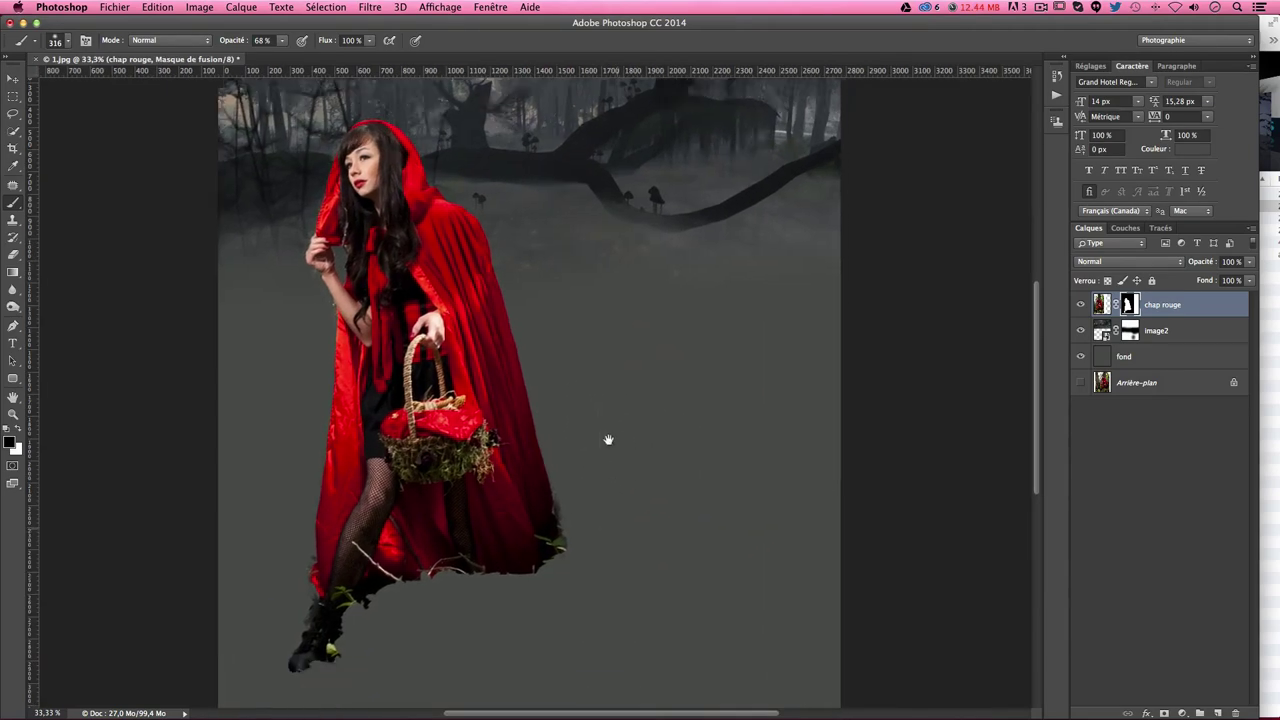
scroll(600, 400, "down", 5)
left_click_drag(597, 437, 631, 531)
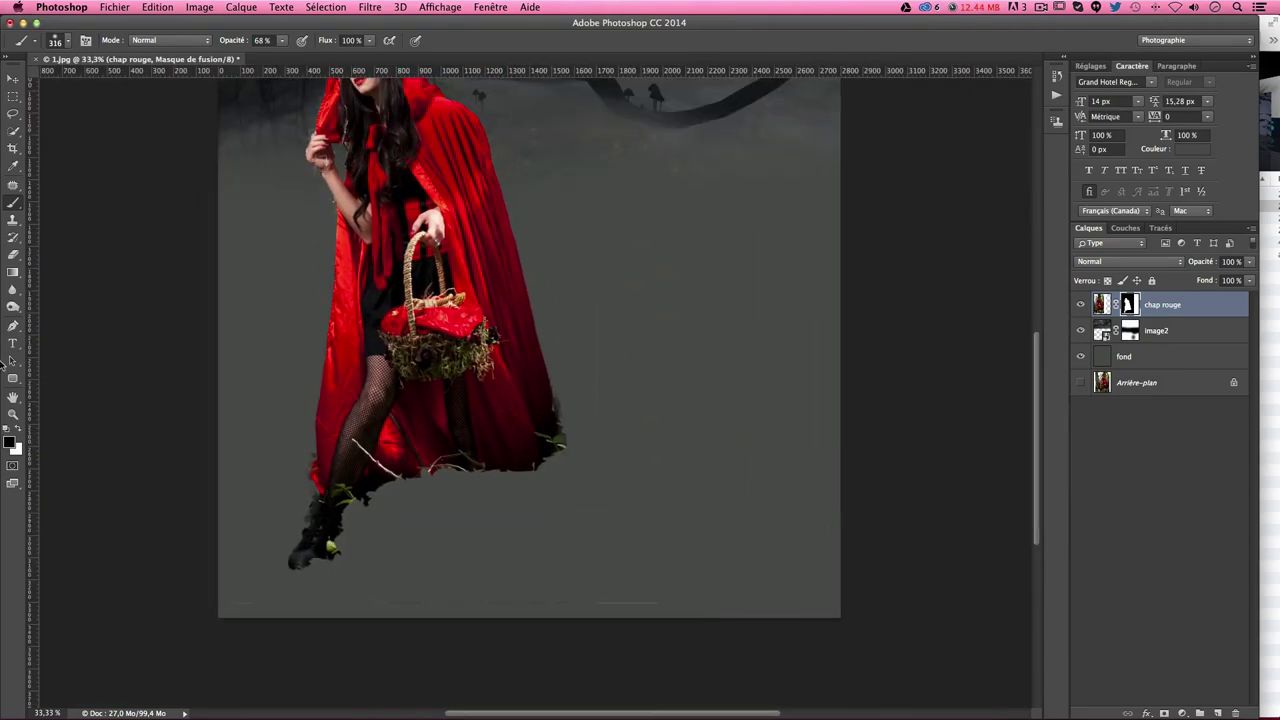
left_click(282, 40)
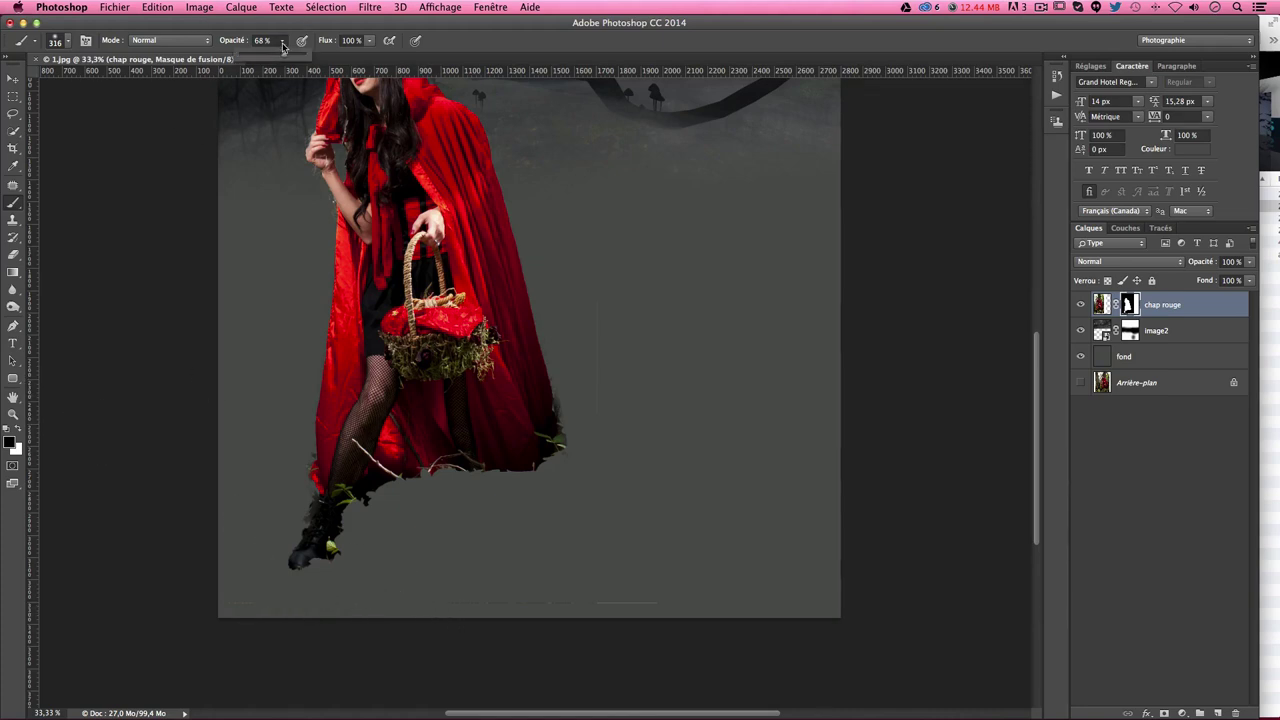
left_click_drag(284, 54, 405, 75)
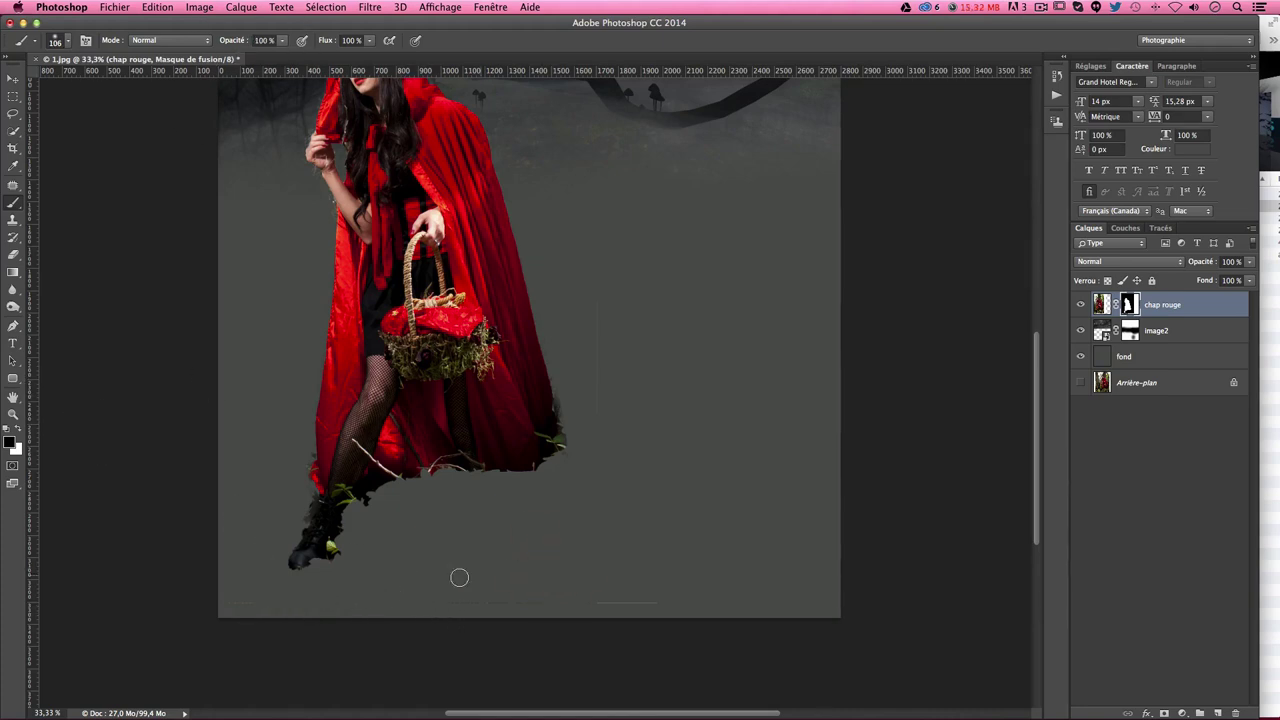
Step: Paint out the faint streaks along the bottom edge and beside the girl
left_click_drag(216, 606, 712, 609)
left_click_drag(596, 586, 604, 545)
left_click_drag(668, 268, 655, 530)
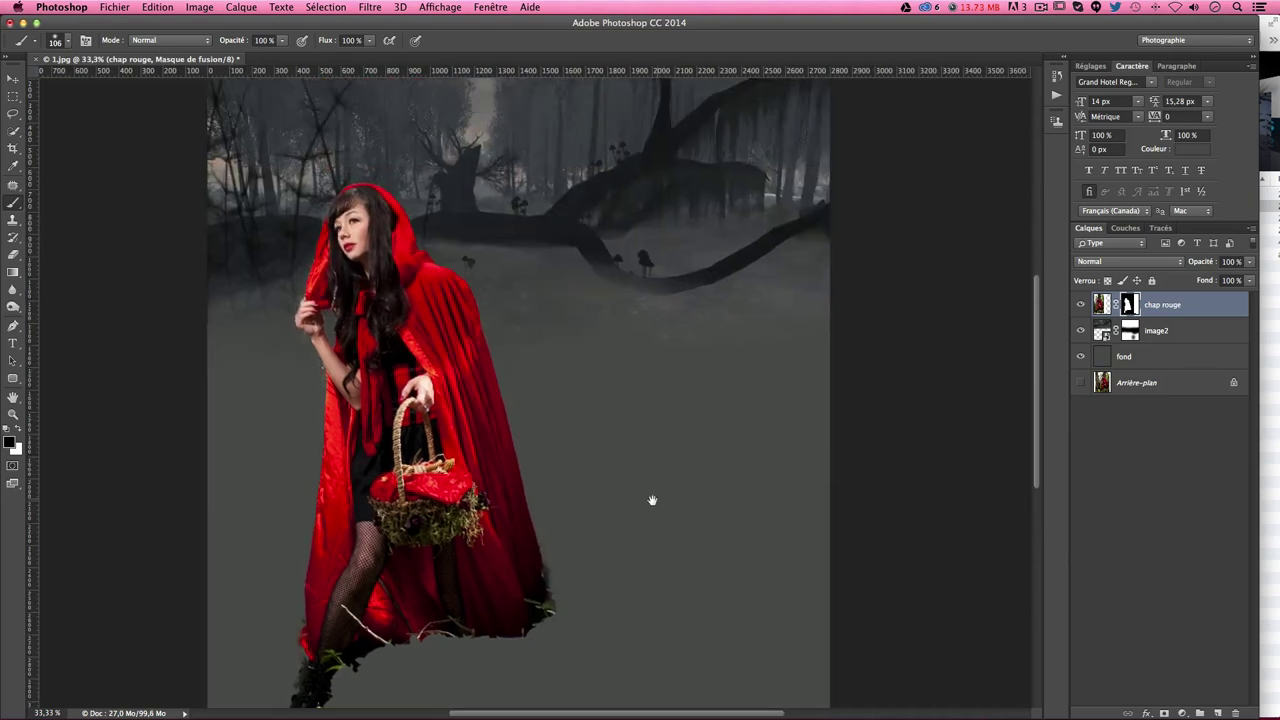
scroll(700, 400, "left", 2)
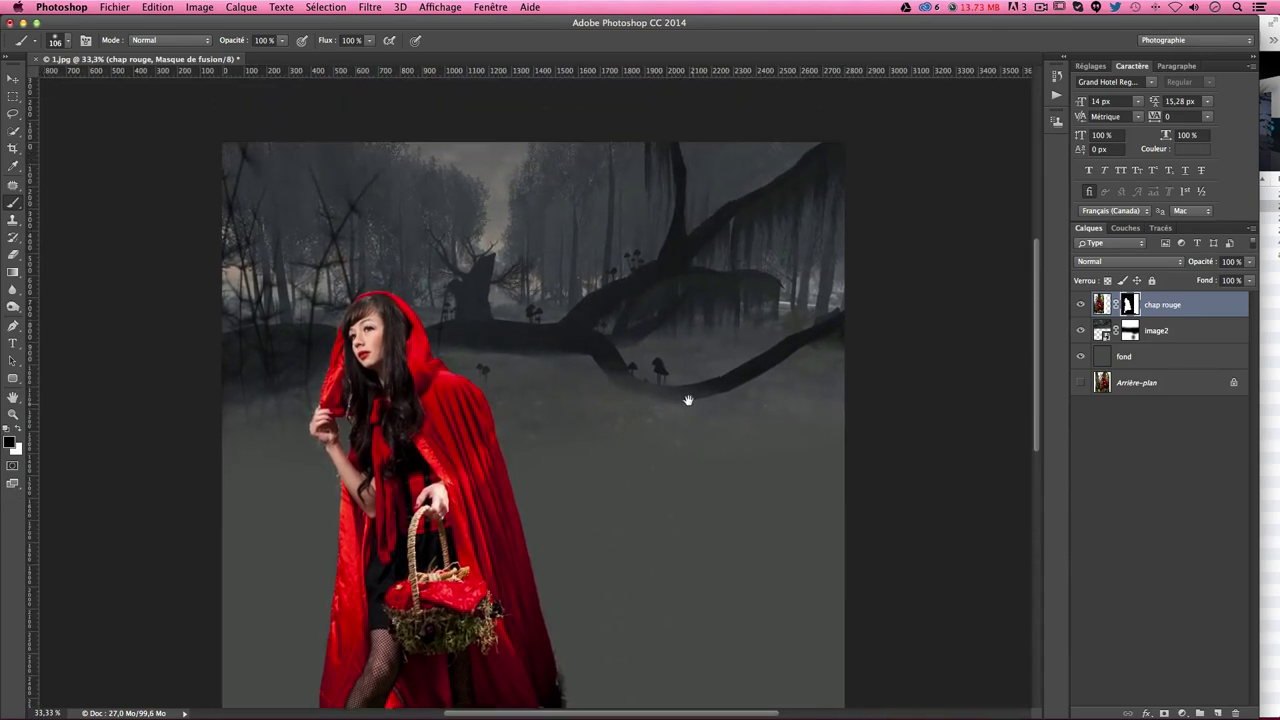
scroll(686, 360, "down", 2)
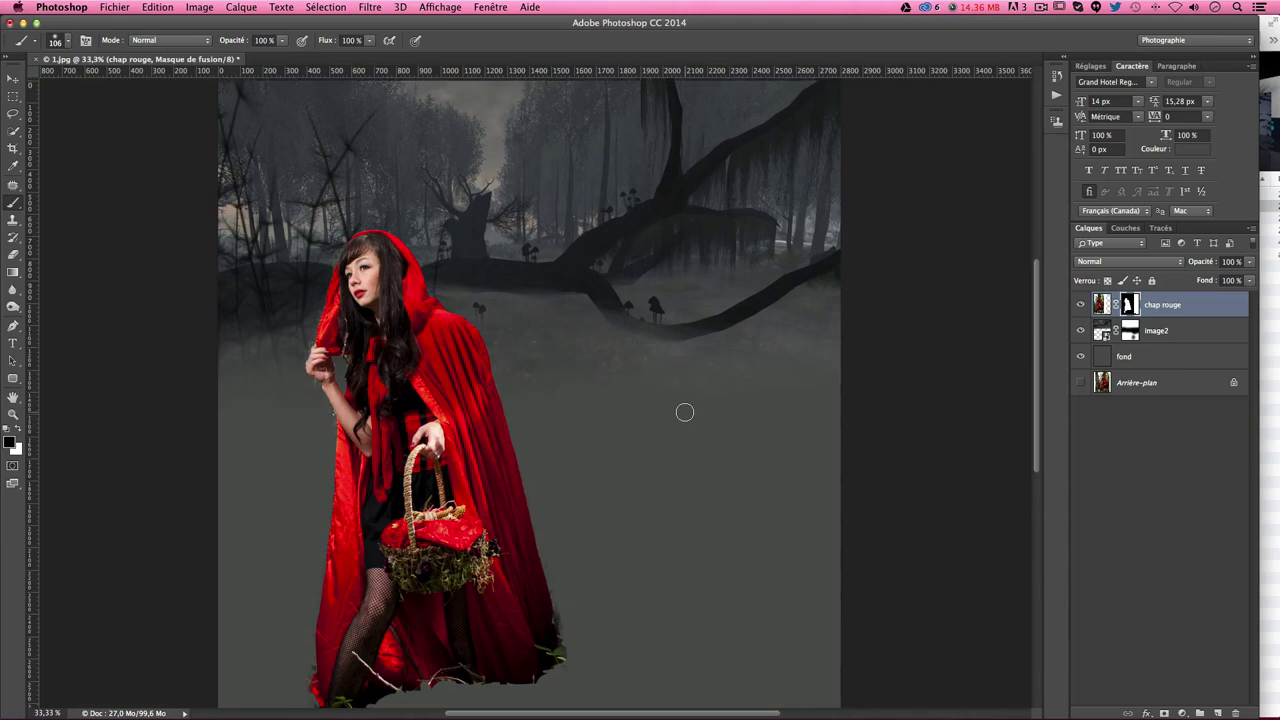
scroll(717, 406, "up", 2)
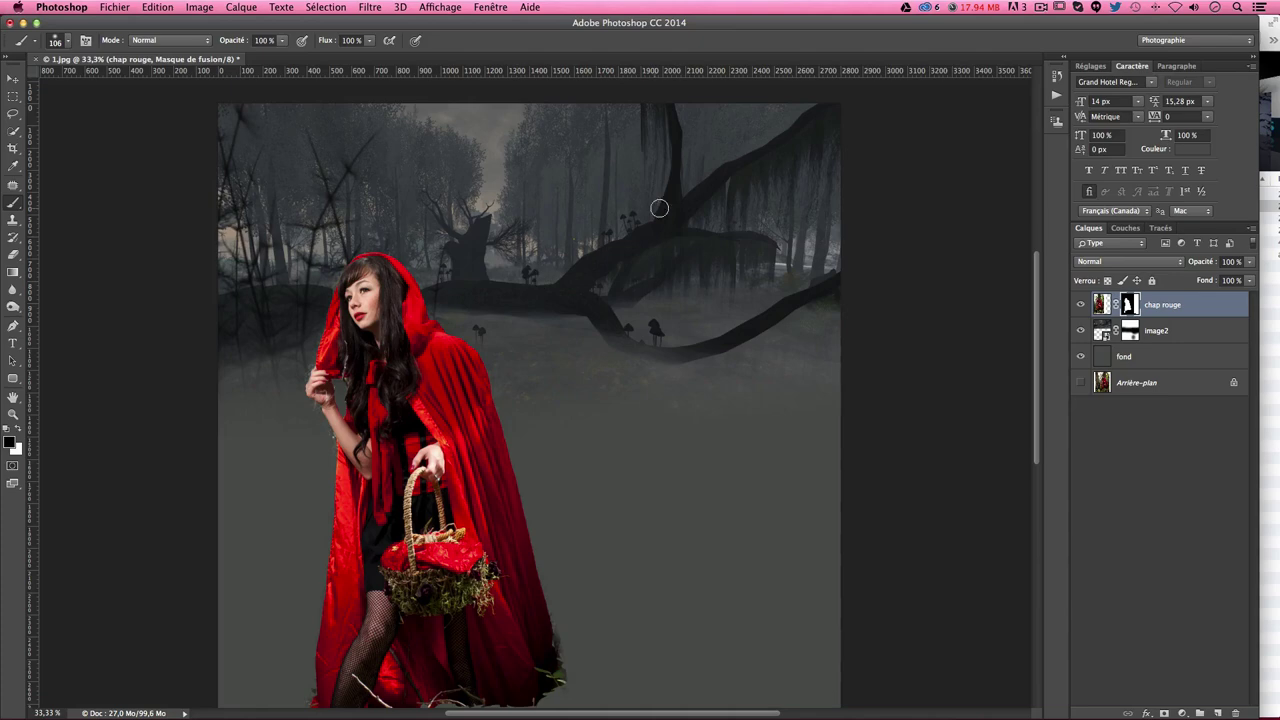
Step: Add a new empty layer above fond and name it brouillard
left_click(1138, 383)
left_click(1141, 357)
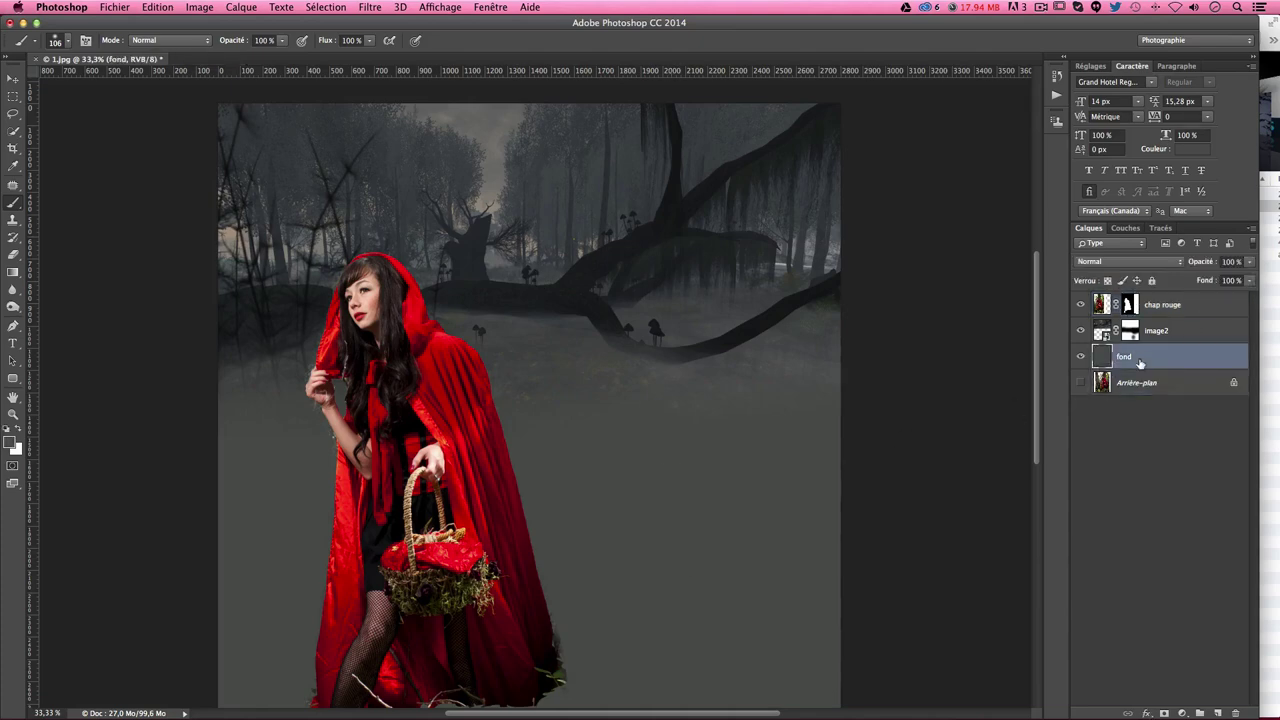
scroll(914, 400, "down", 1)
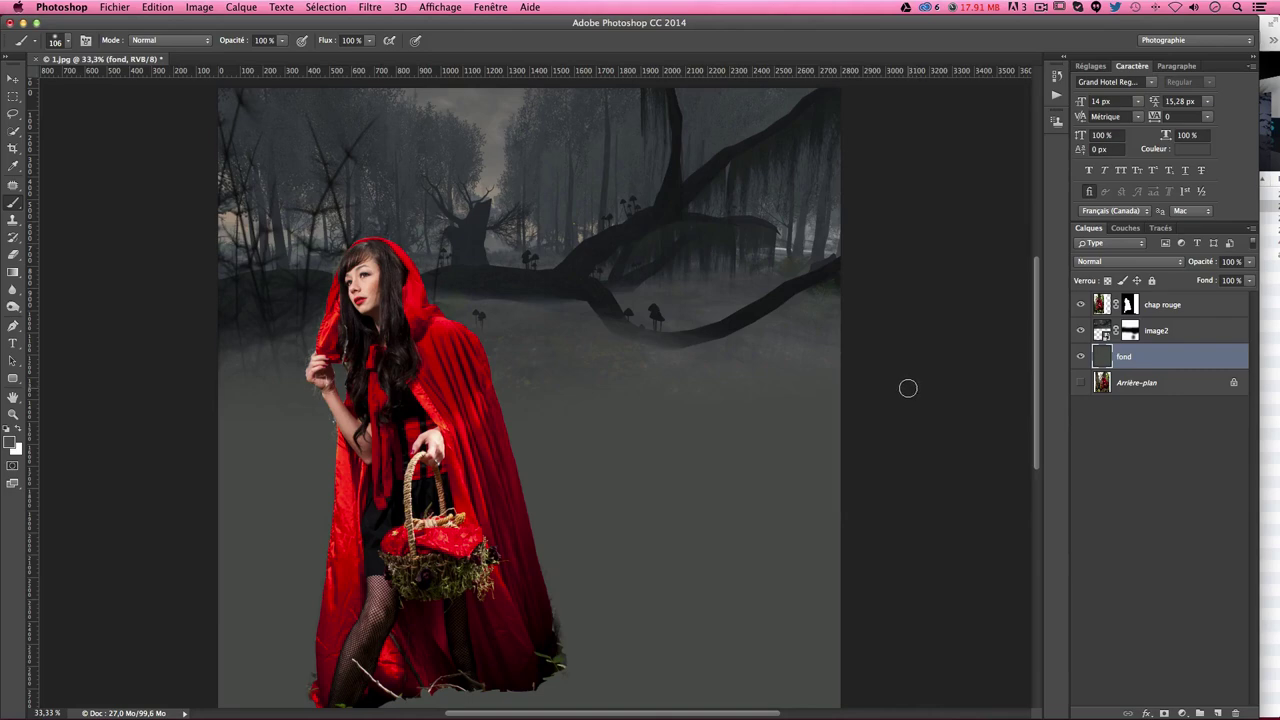
scroll(878, 375, "up", 1)
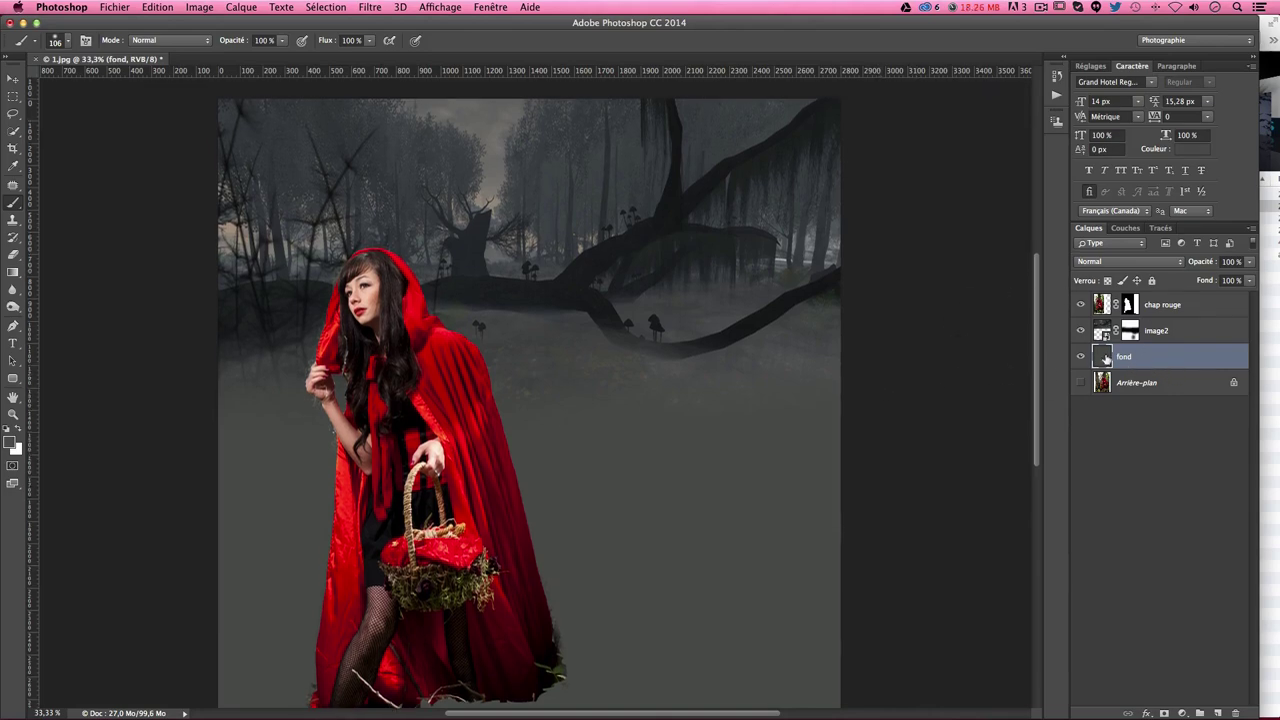
left_click(1218, 713)
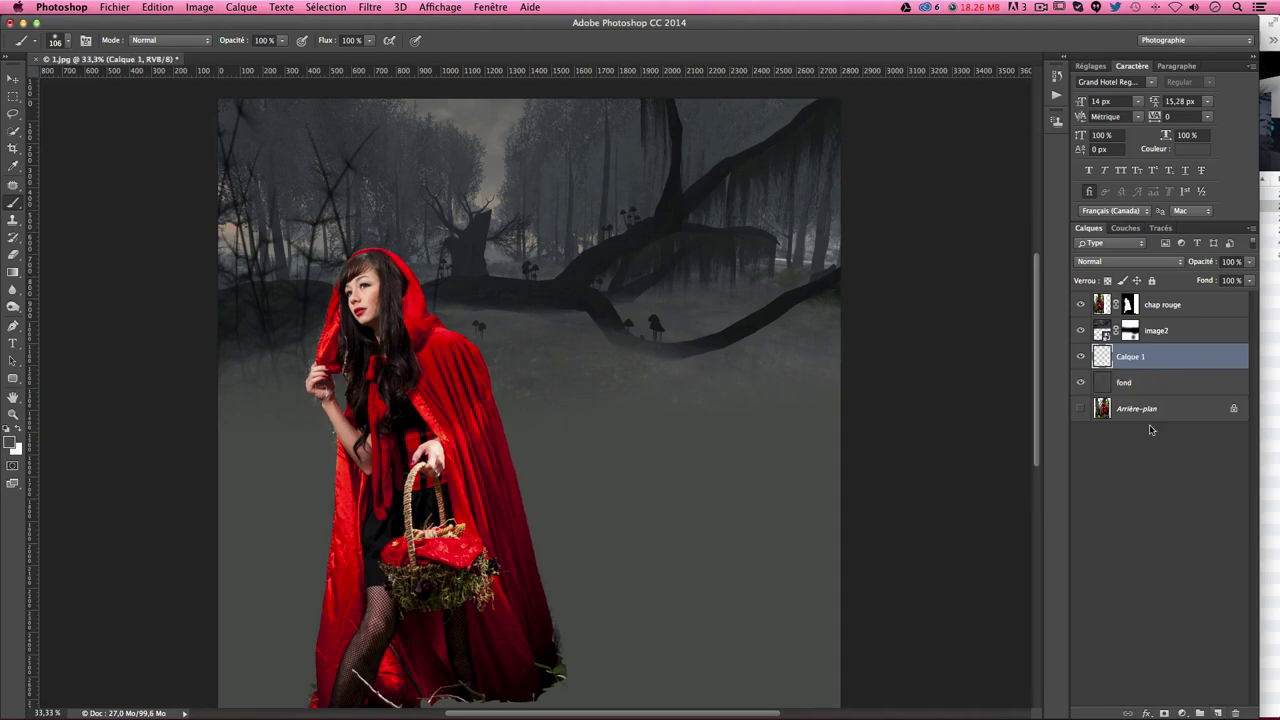
double_click(1131, 356)
type("brou")
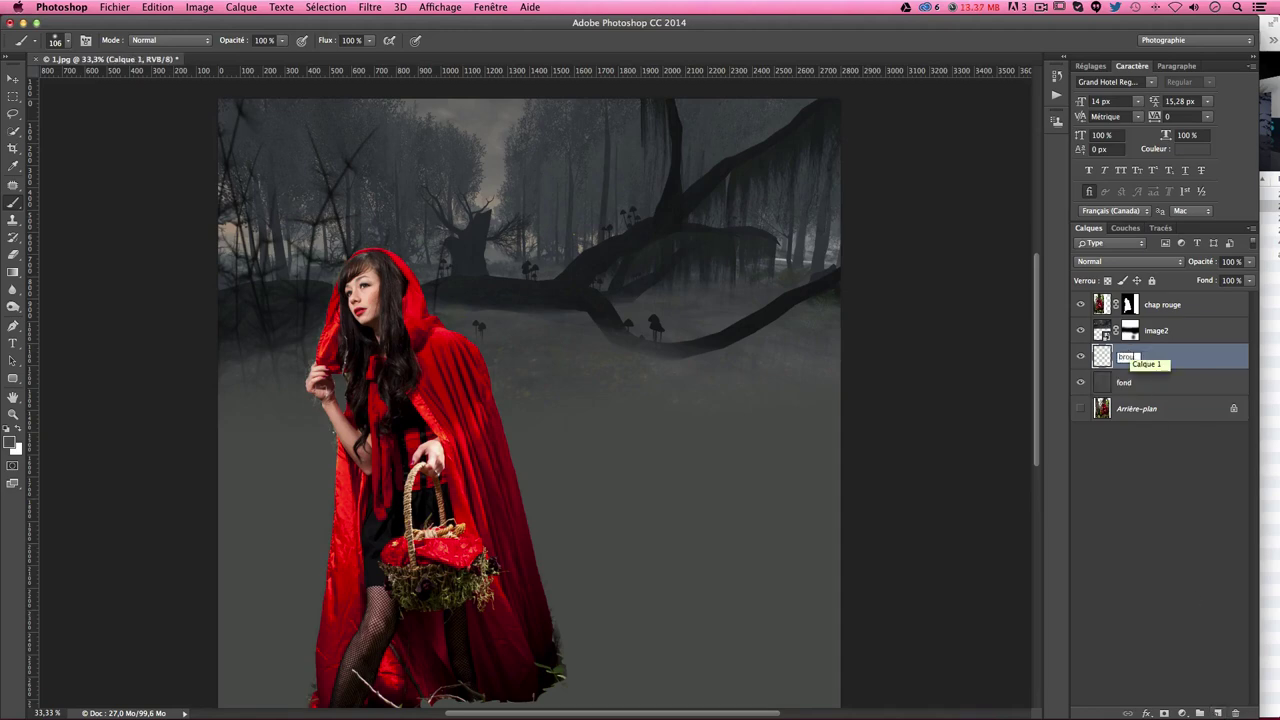
type("illard")
key("Return")
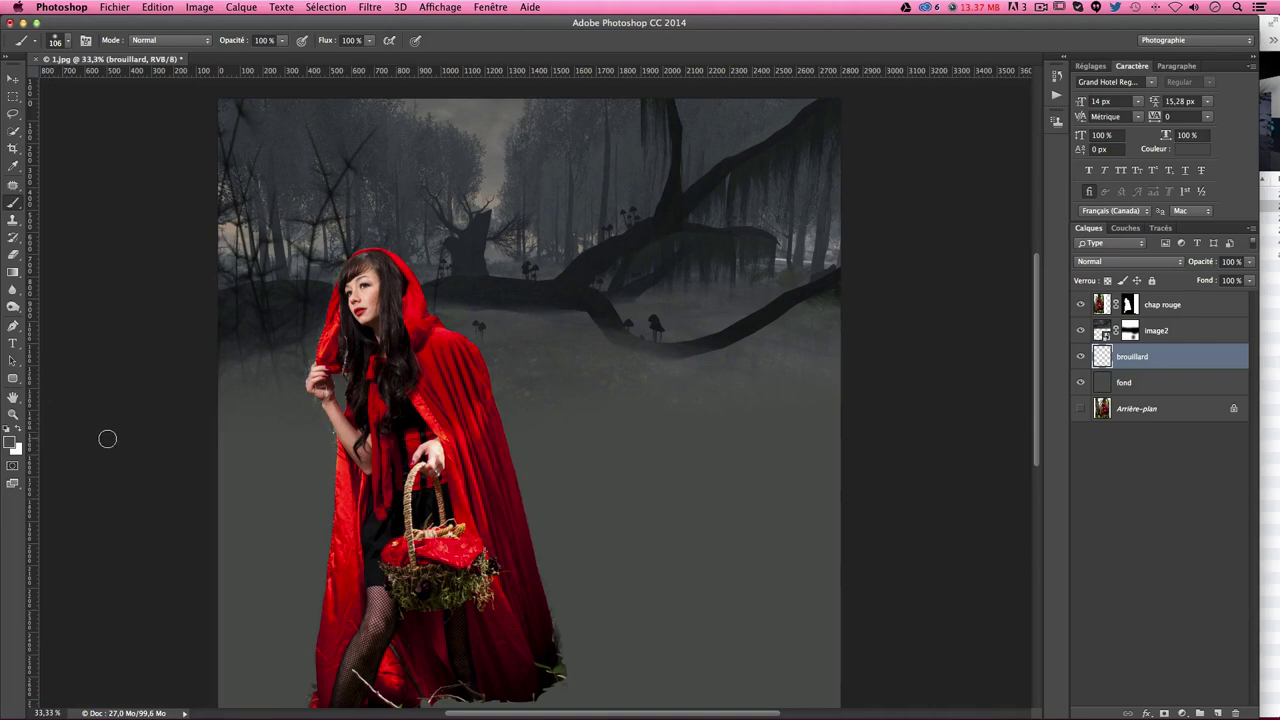
scroll(107, 439, "down", 2)
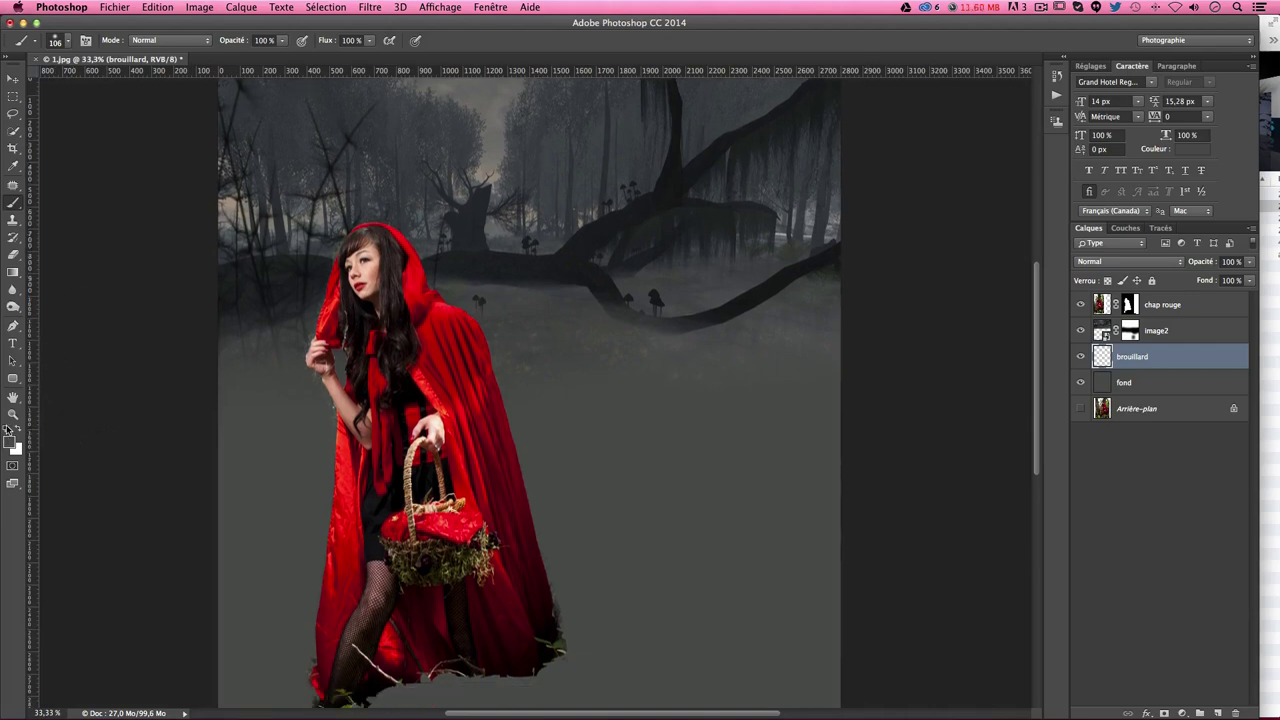
Step: Set the foreground colour to dark grey 303030, sampled from the misty forest
left_click(10, 442)
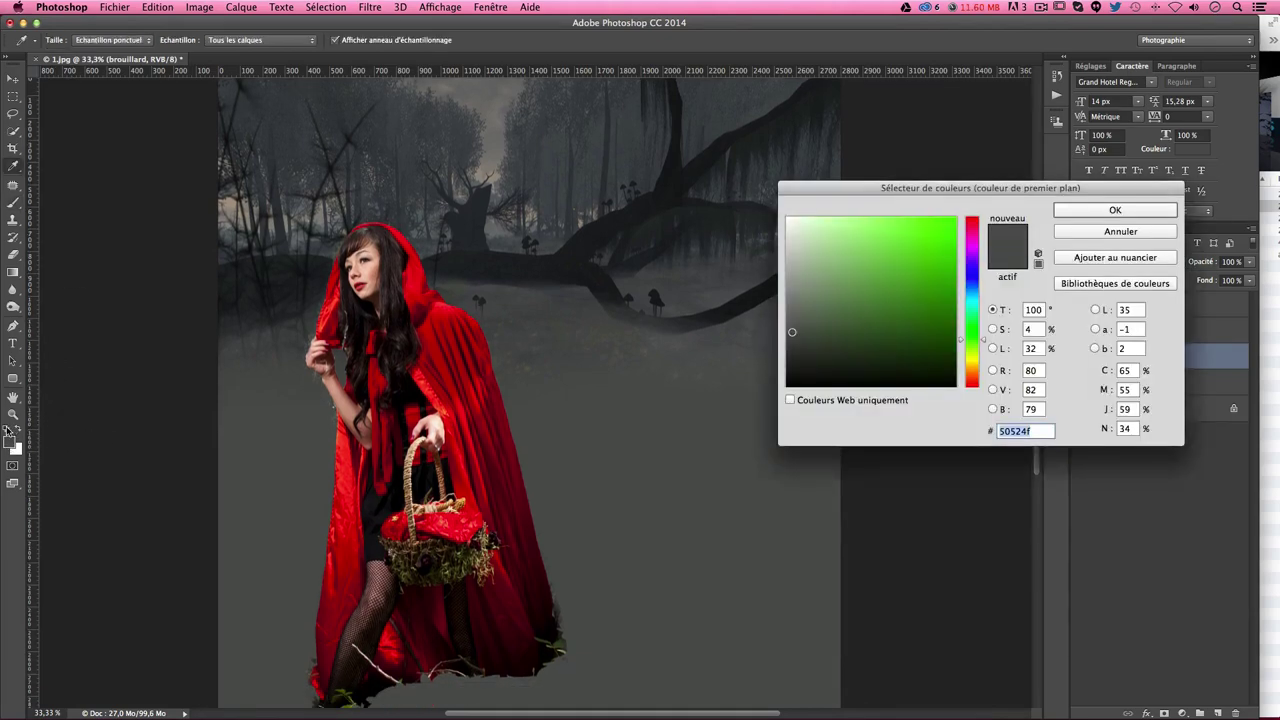
key("Escape")
left_click(6, 428)
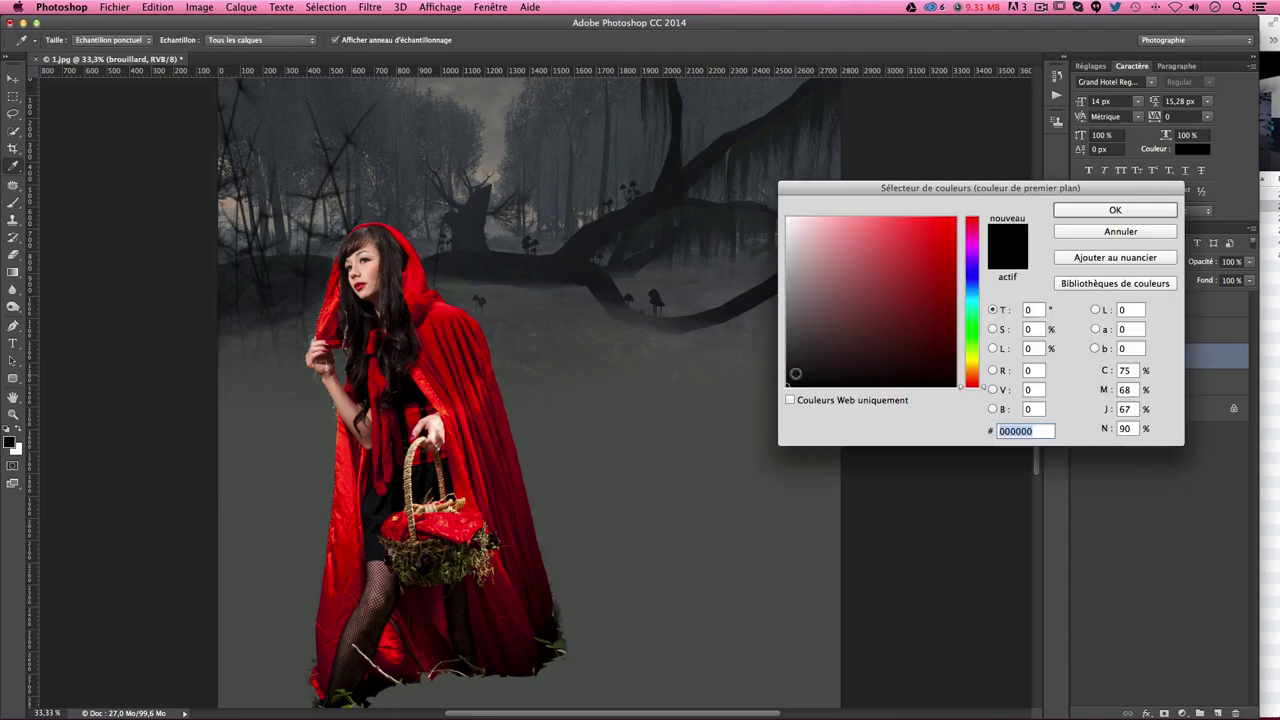
left_click_drag(785, 372, 769, 342)
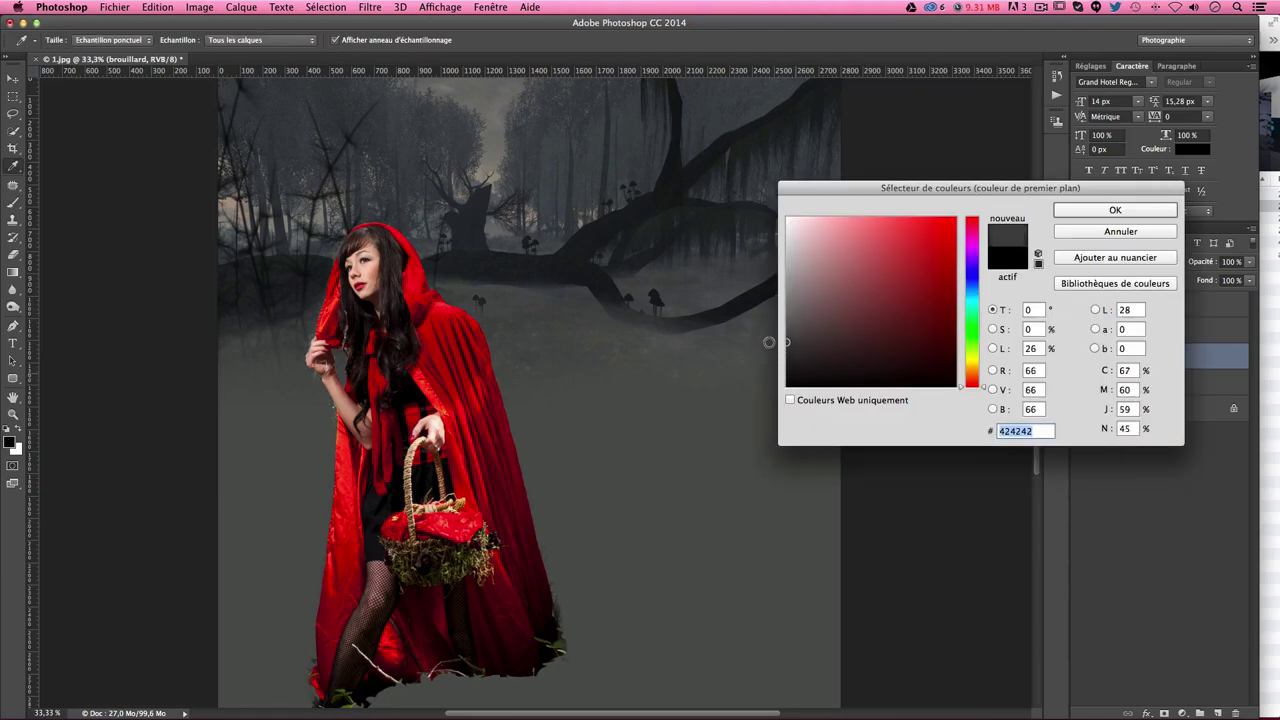
left_click_drag(769, 342, 766, 354)
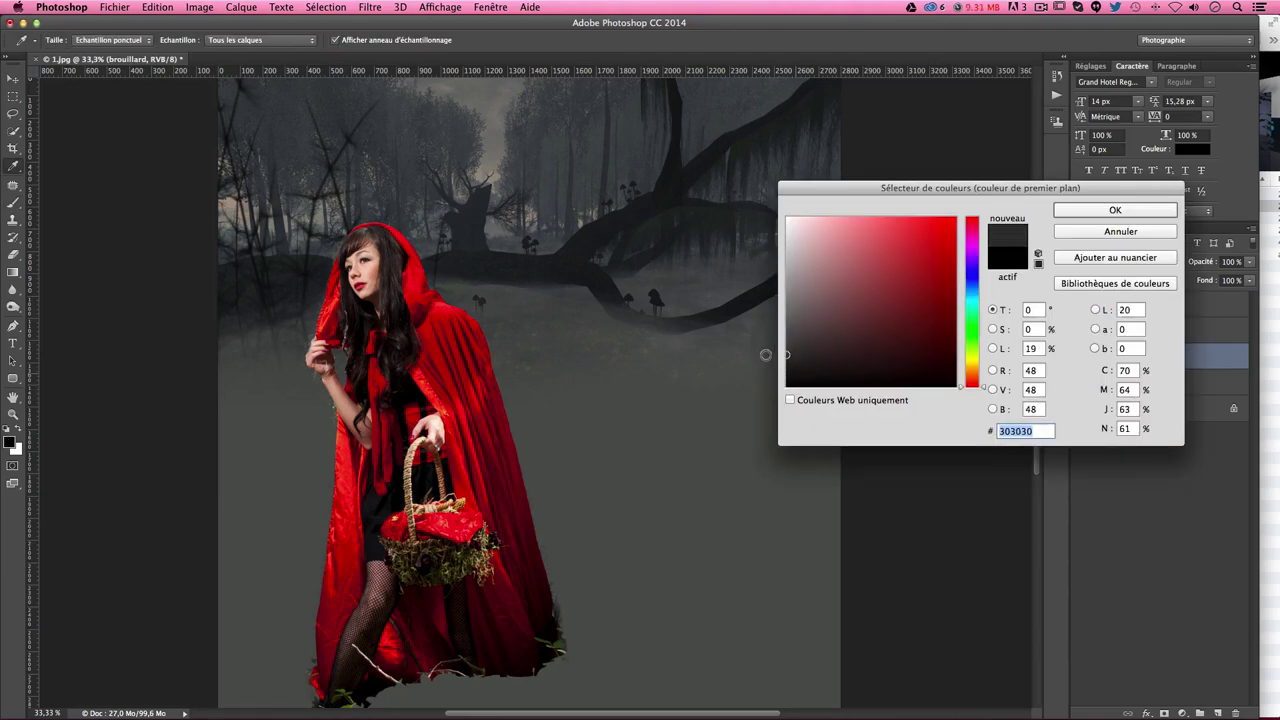
key("Return")
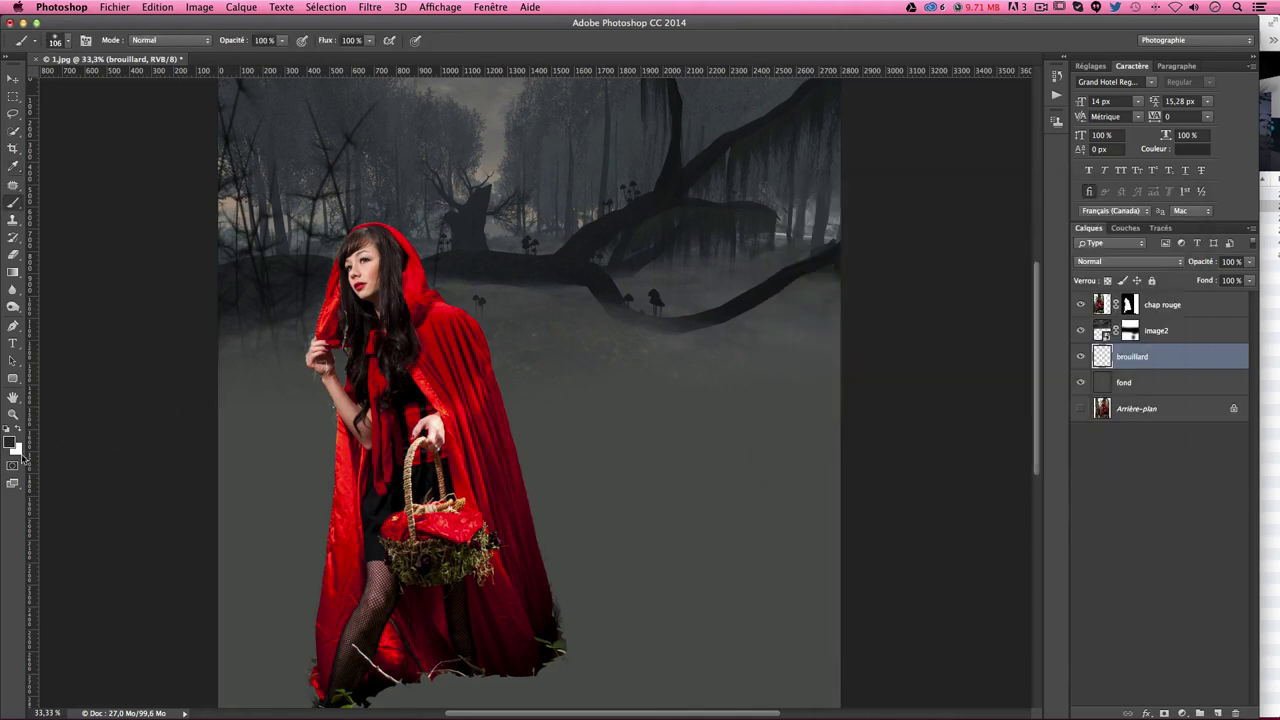
Step: Set the background colour to light grey b0b0b0, sampled from the forest
left_click(19, 452)
left_click_drag(764, 290, 760, 280)
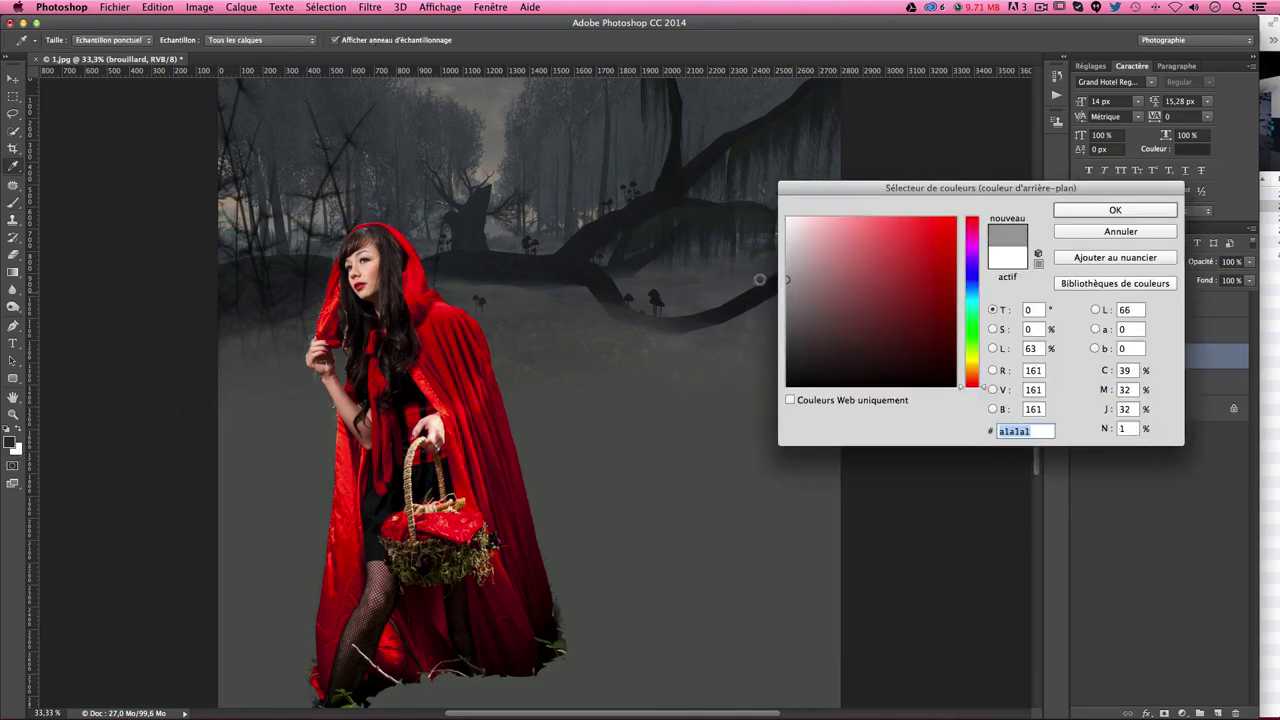
left_click(766, 266)
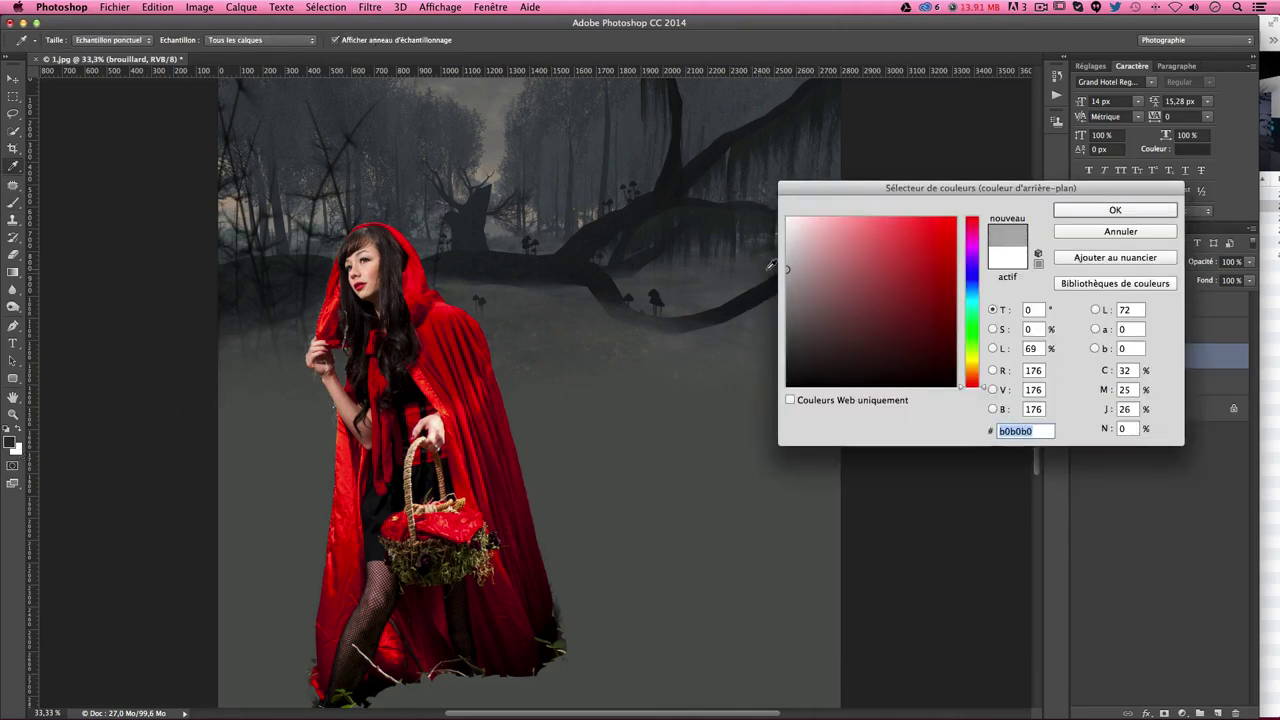
left_click(1095, 209)
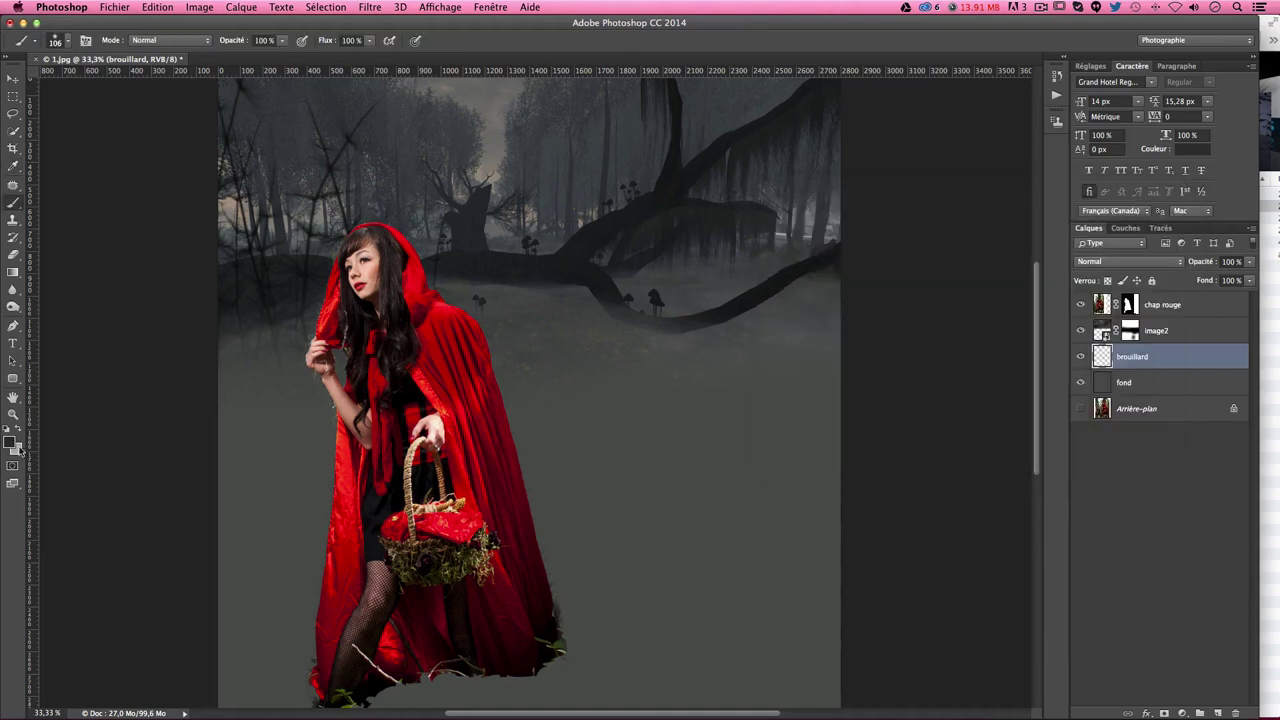
Step: Draw a top-to-bottom 303030-to-b0b0b0 gradient on brouillard and raise it above all layers
left_click(20, 274)
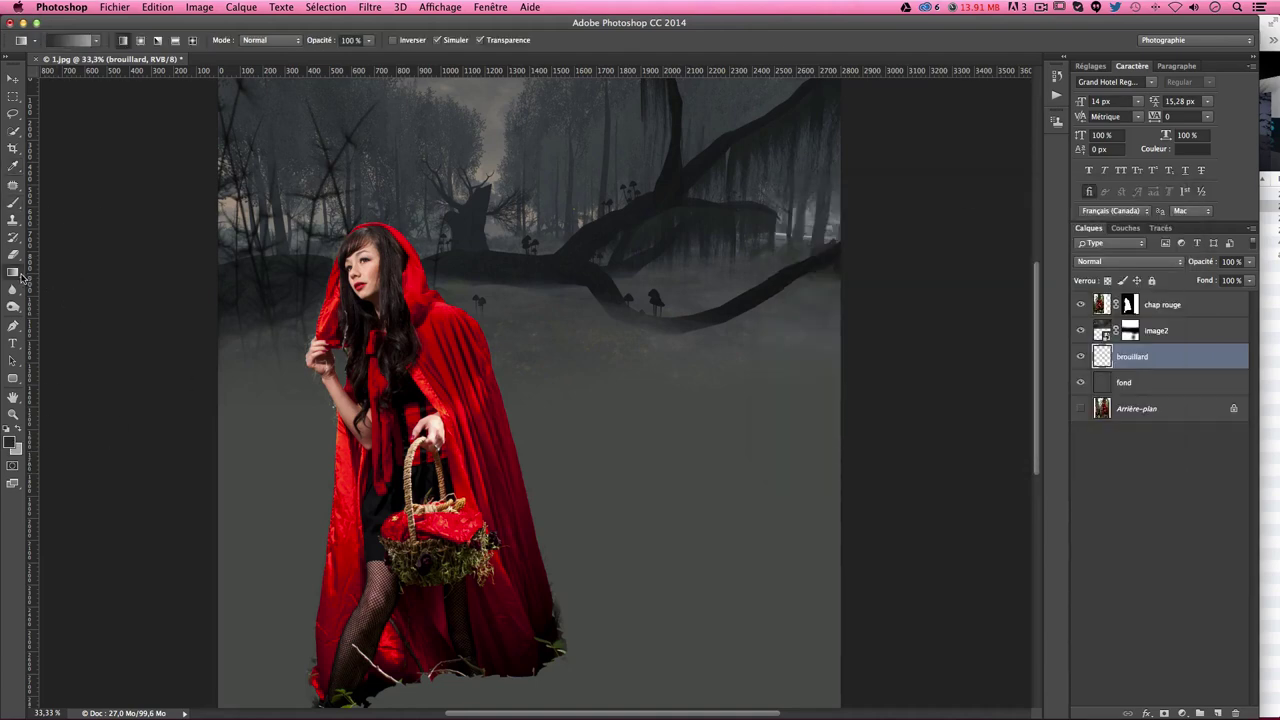
key("ctrl+minus")
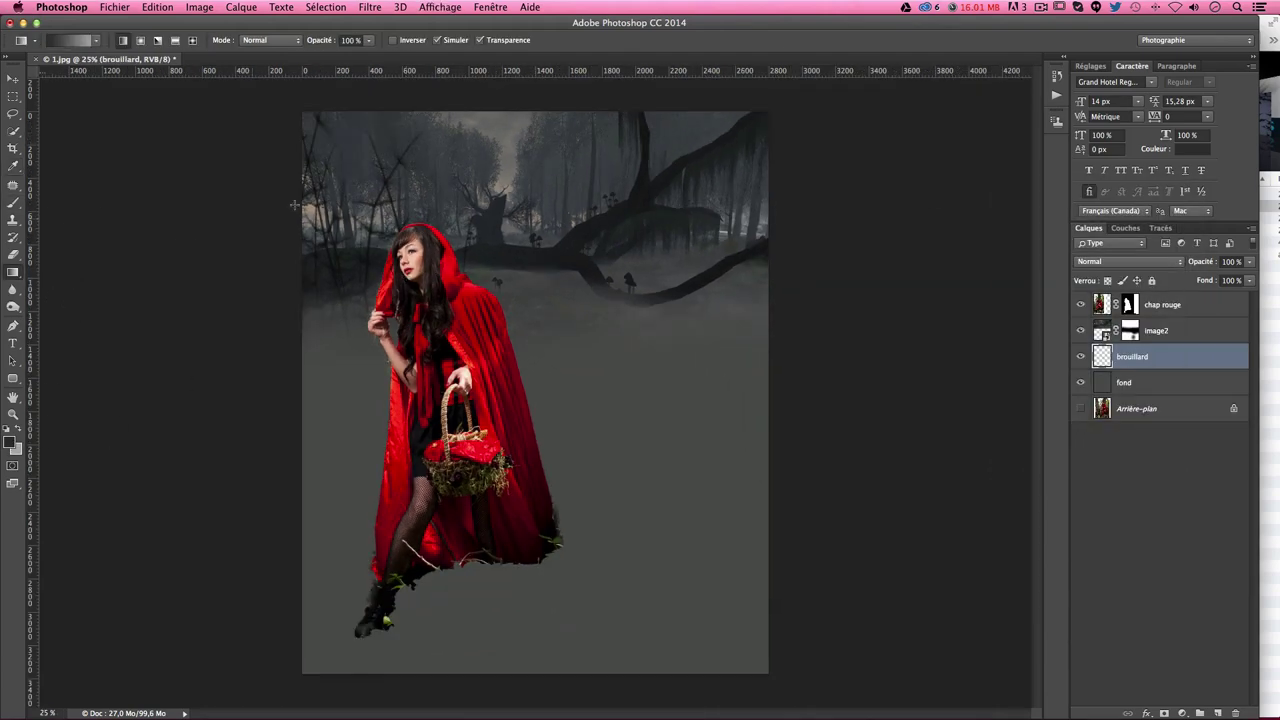
left_click_drag(550, 112, 620, 578)
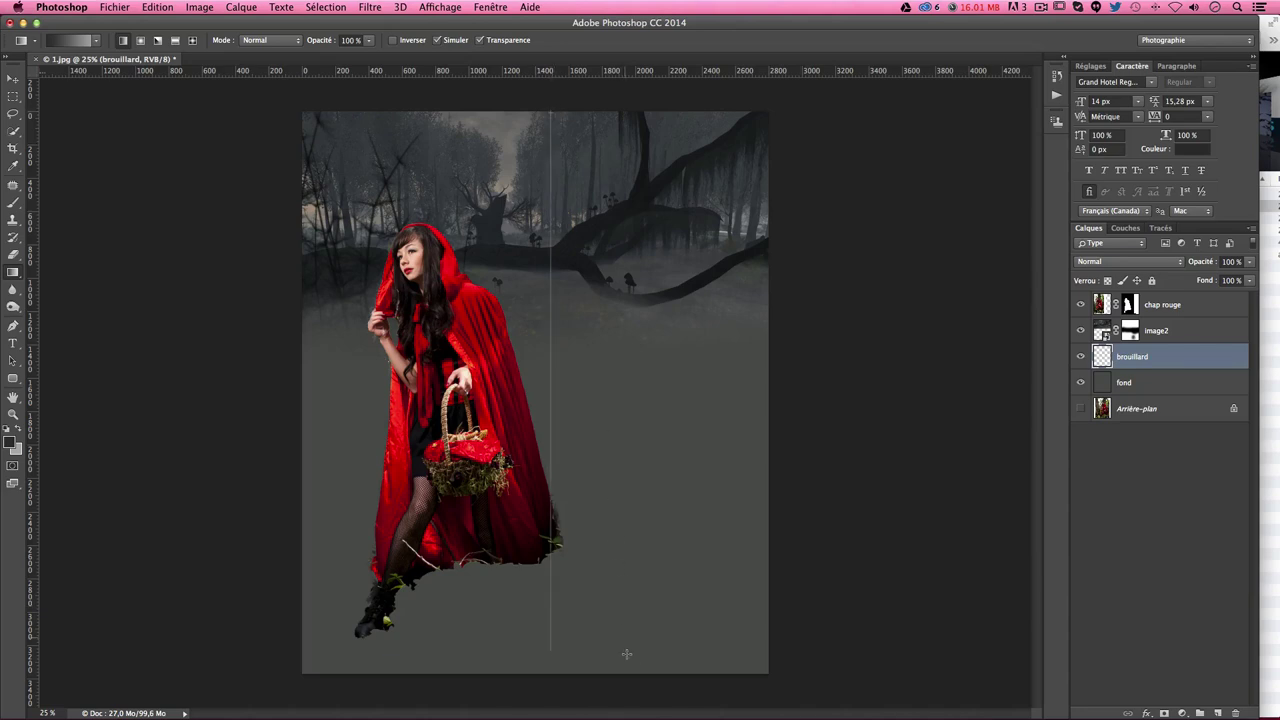
left_click_drag(629, 671, 629, 671)
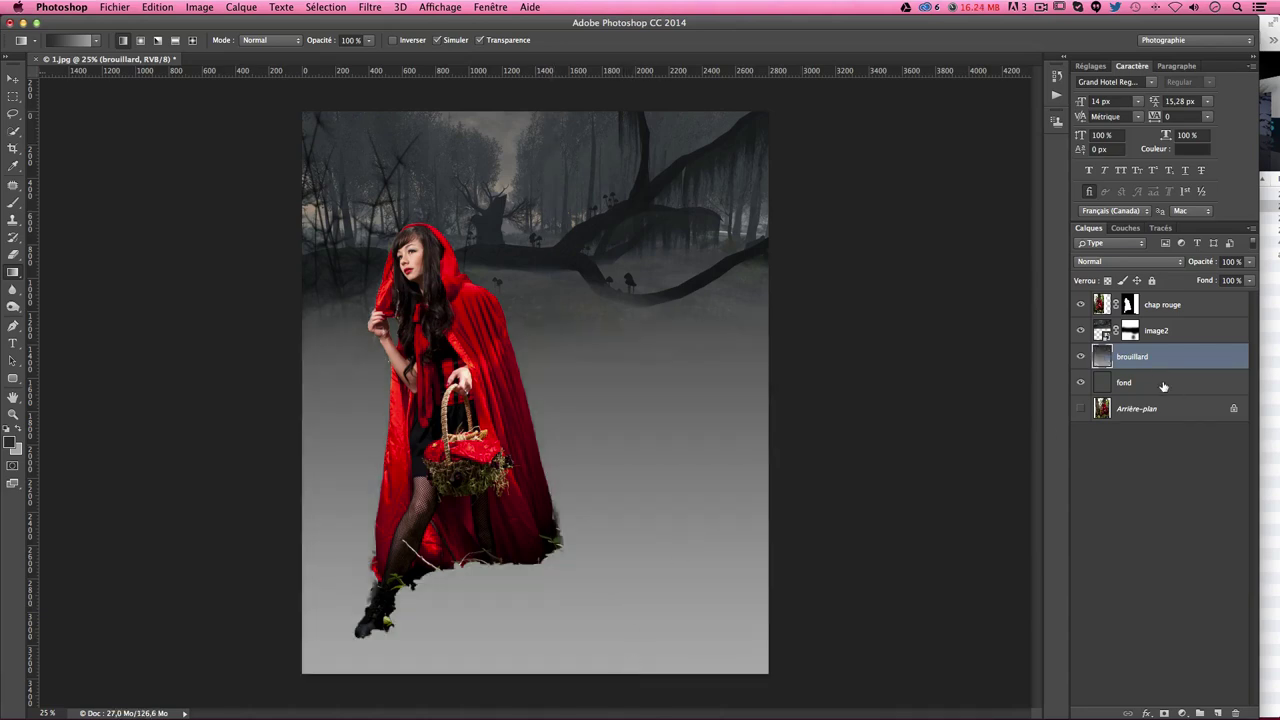
left_click_drag(1150, 354, 1142, 298)
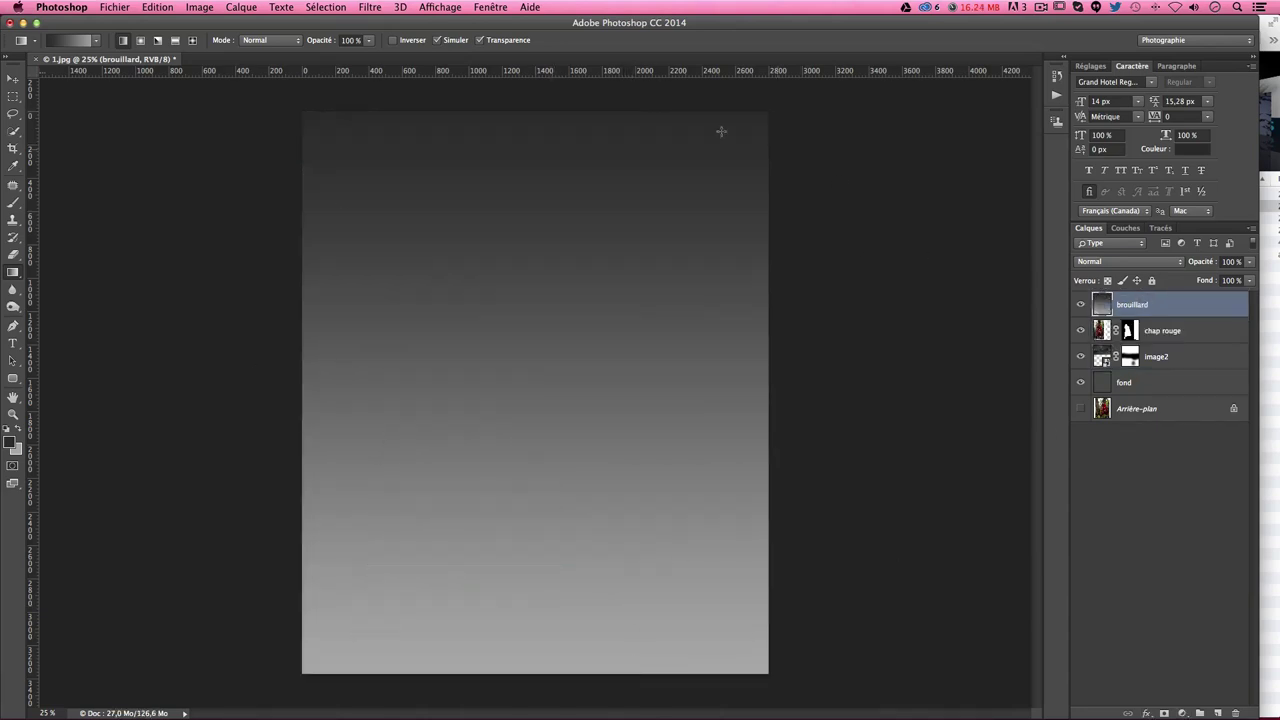
Step: Render Nuages clouds on brouillard and reset the colours to default black and white
left_click(370, 8)
mouse_move(381, 229)
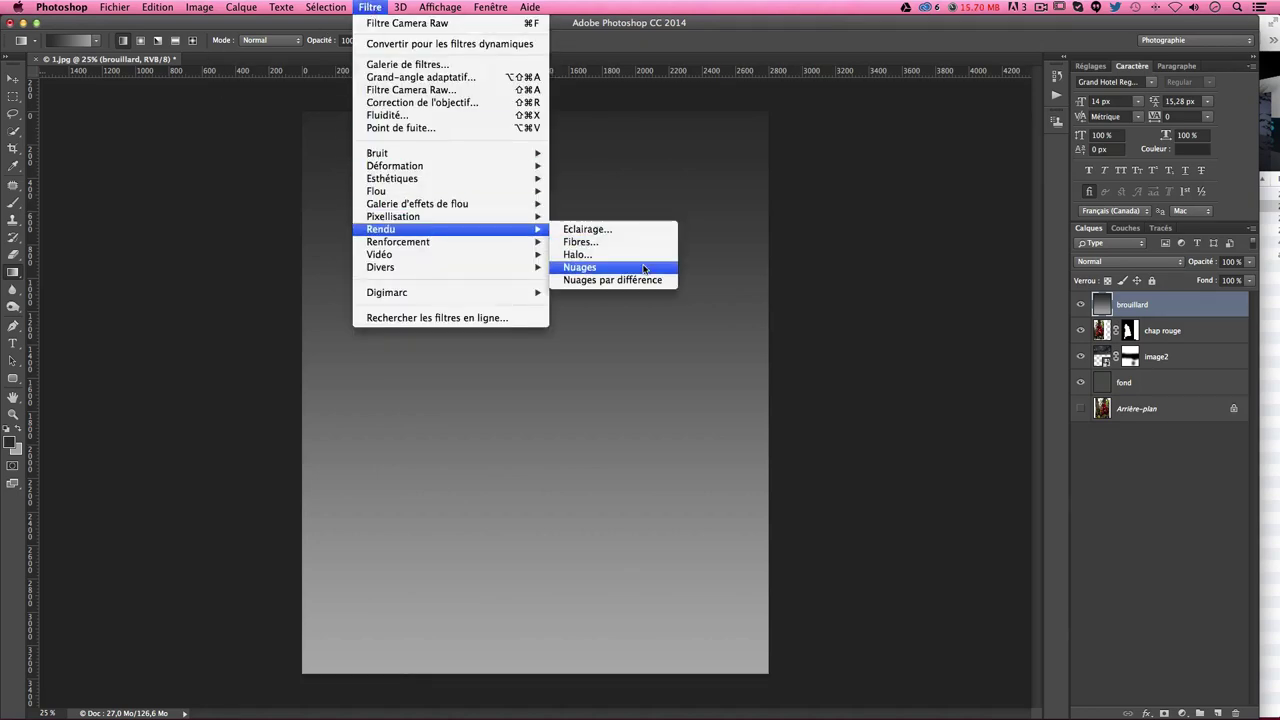
left_click(644, 268)
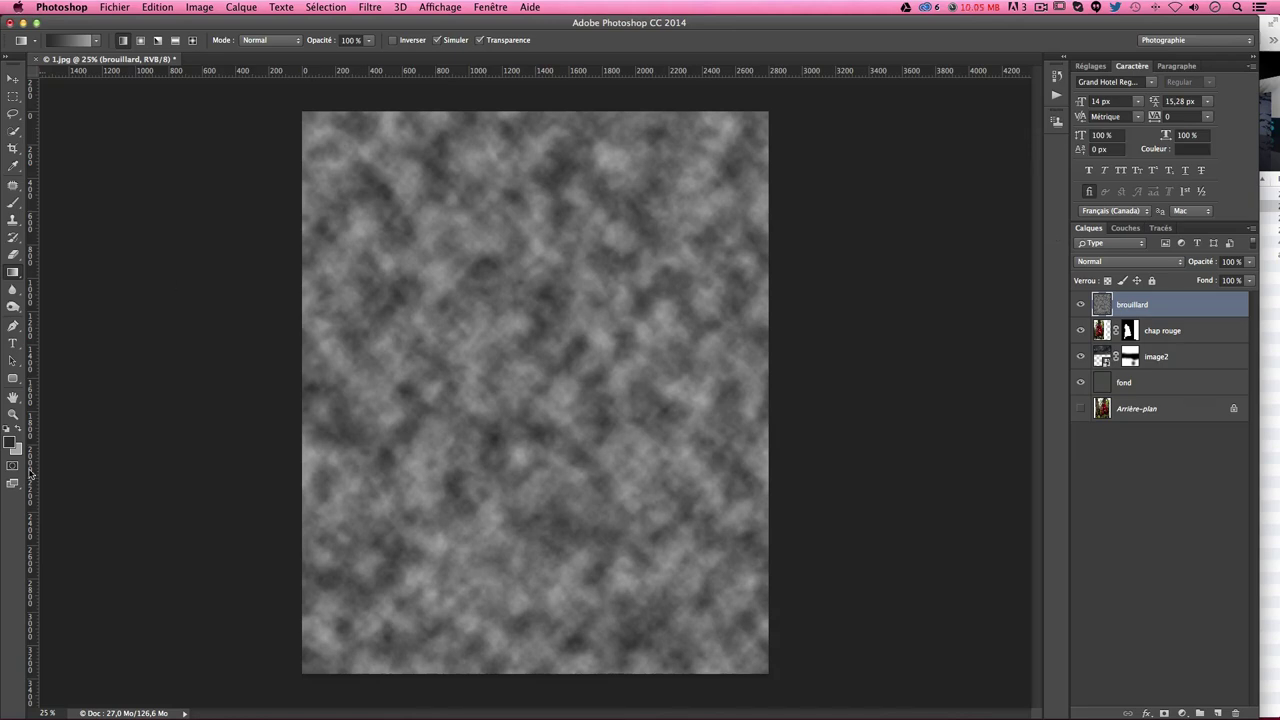
left_click(7, 428)
Step: Add a new layer Calque 1 filled with a top-to-bottom black-to-white gradient
left_click(1218, 713)
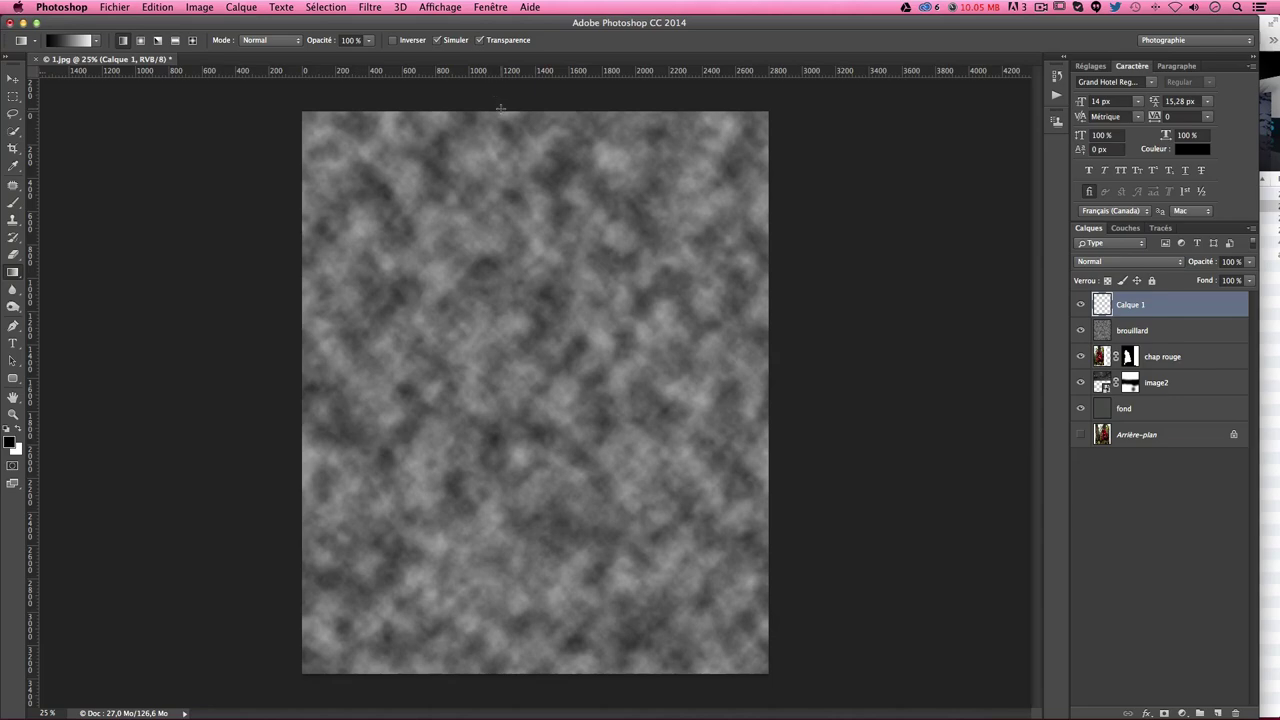
left_click_drag(501, 107, 528, 481)
left_click_drag(539, 661, 544, 668)
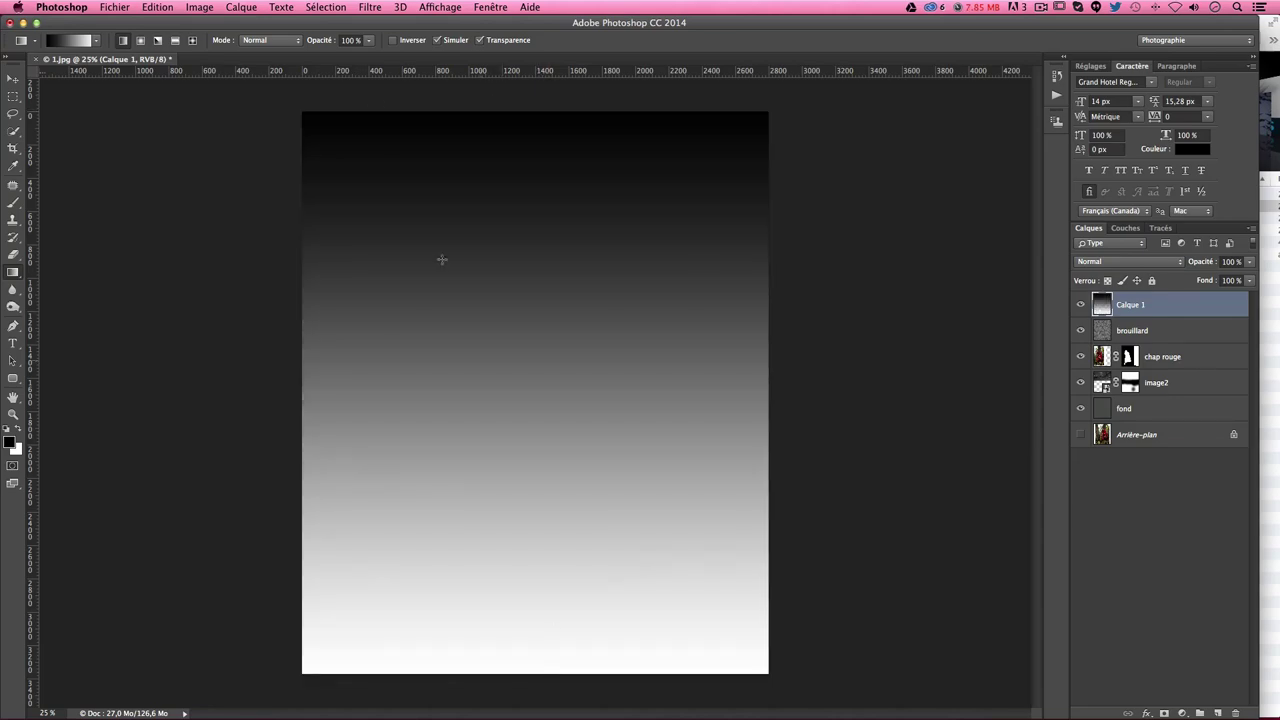
Step: Reapply clouds to Calque 1, compare it, delete it, and move brouillard below image2
key("ctrl+f")
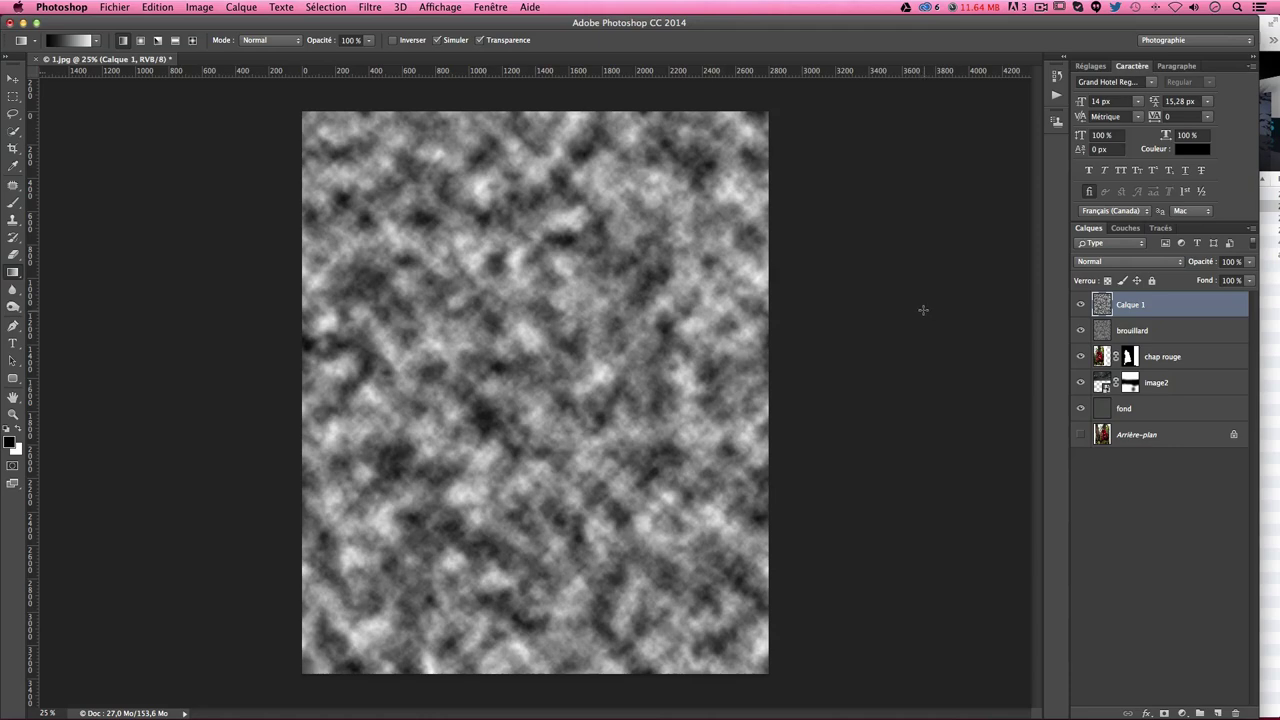
left_click(1076, 305)
left_click(1076, 305)
left_click(1076, 305)
left_click(1076, 305)
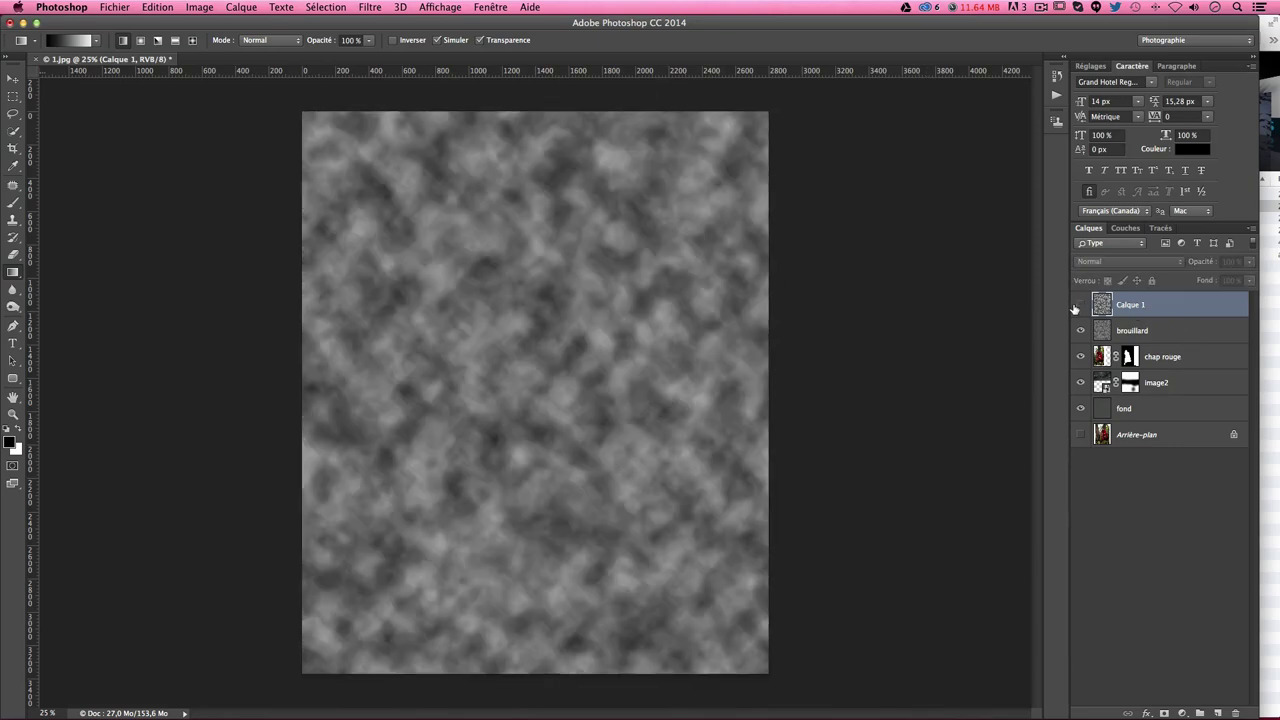
left_click(1076, 305)
left_click(1076, 305)
left_click_drag(1160, 307, 1235, 713)
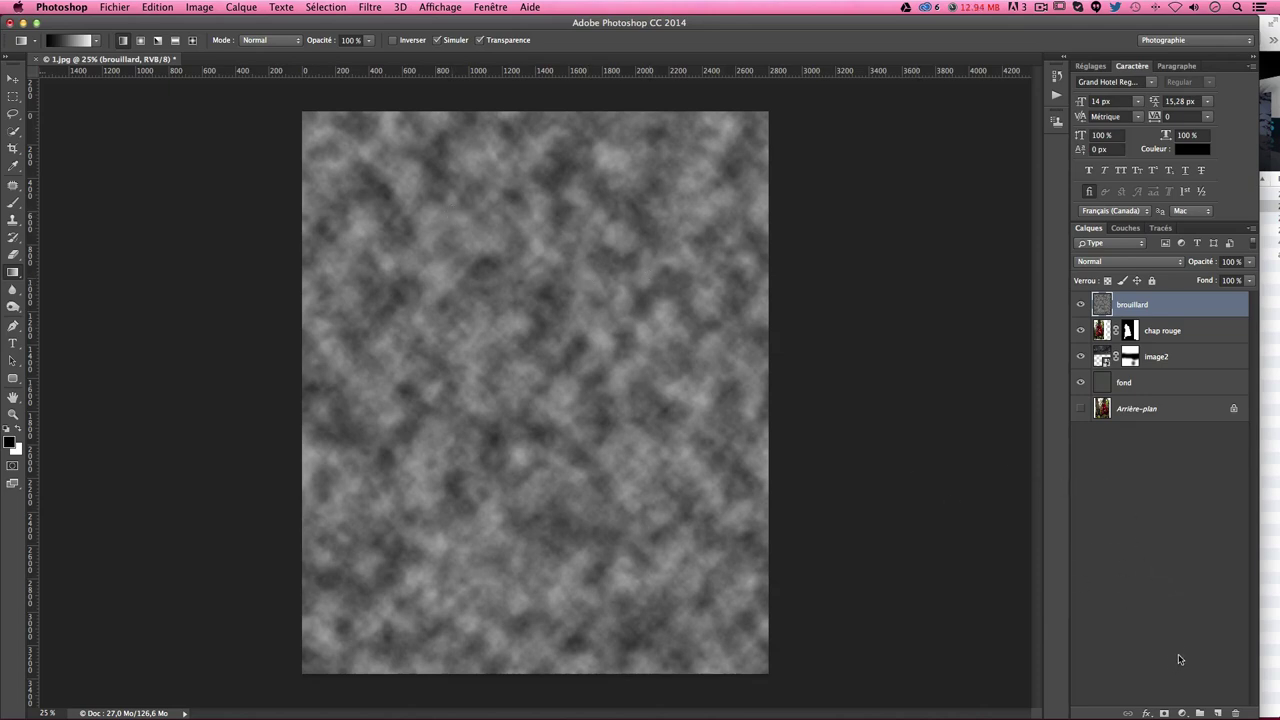
left_click_drag(1152, 312, 1149, 383)
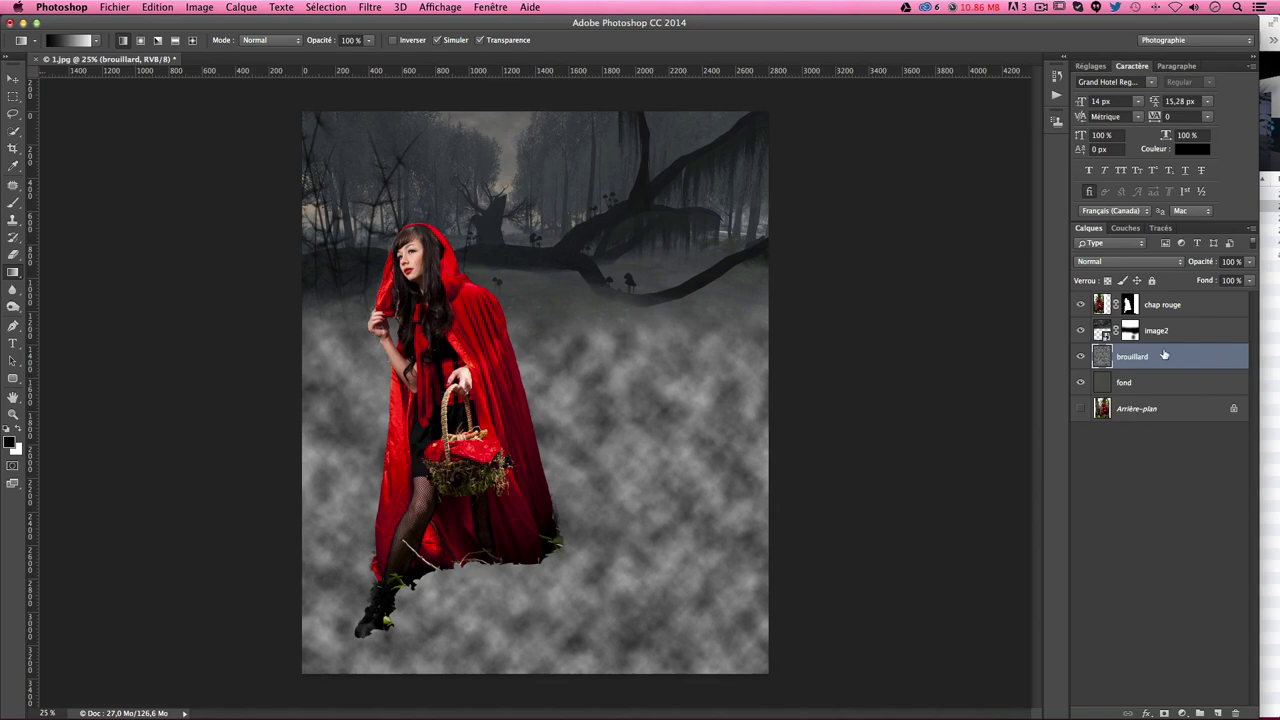
Step: Move brouillard back above image2, add a white layer mask, and pick the Brush tool
left_click_drag(1164, 355, 1149, 336)
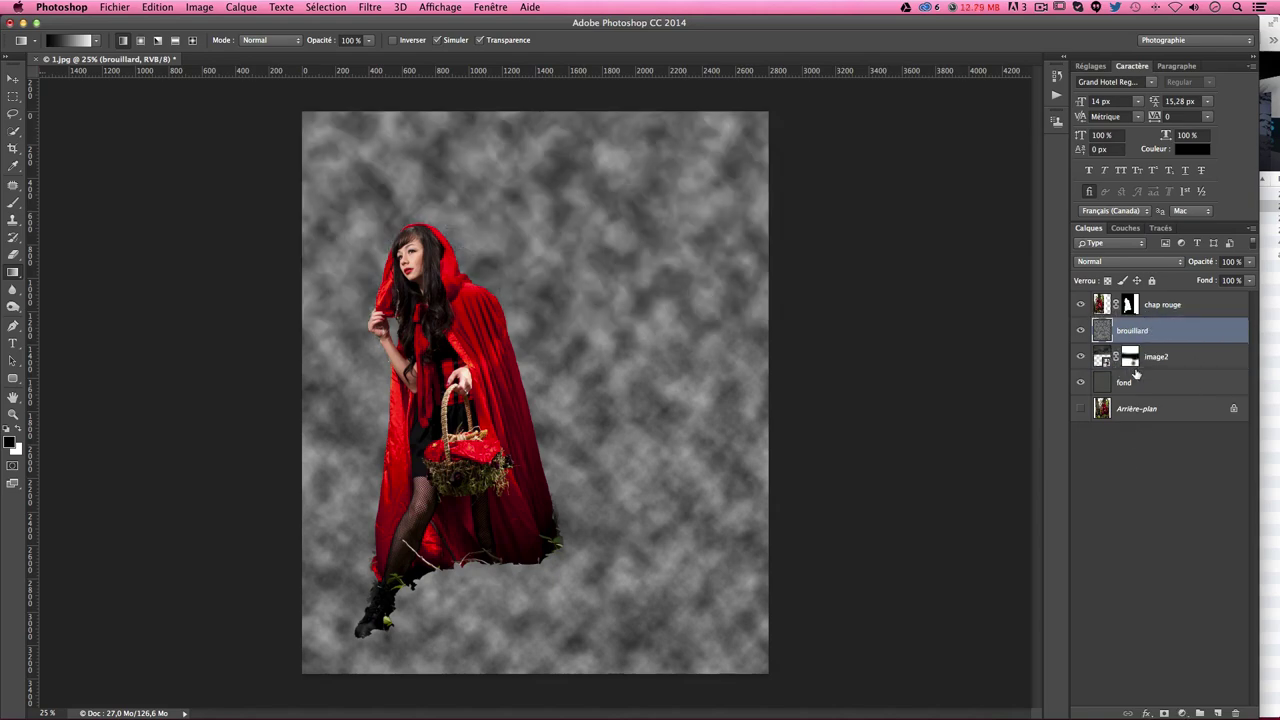
left_click(1164, 713)
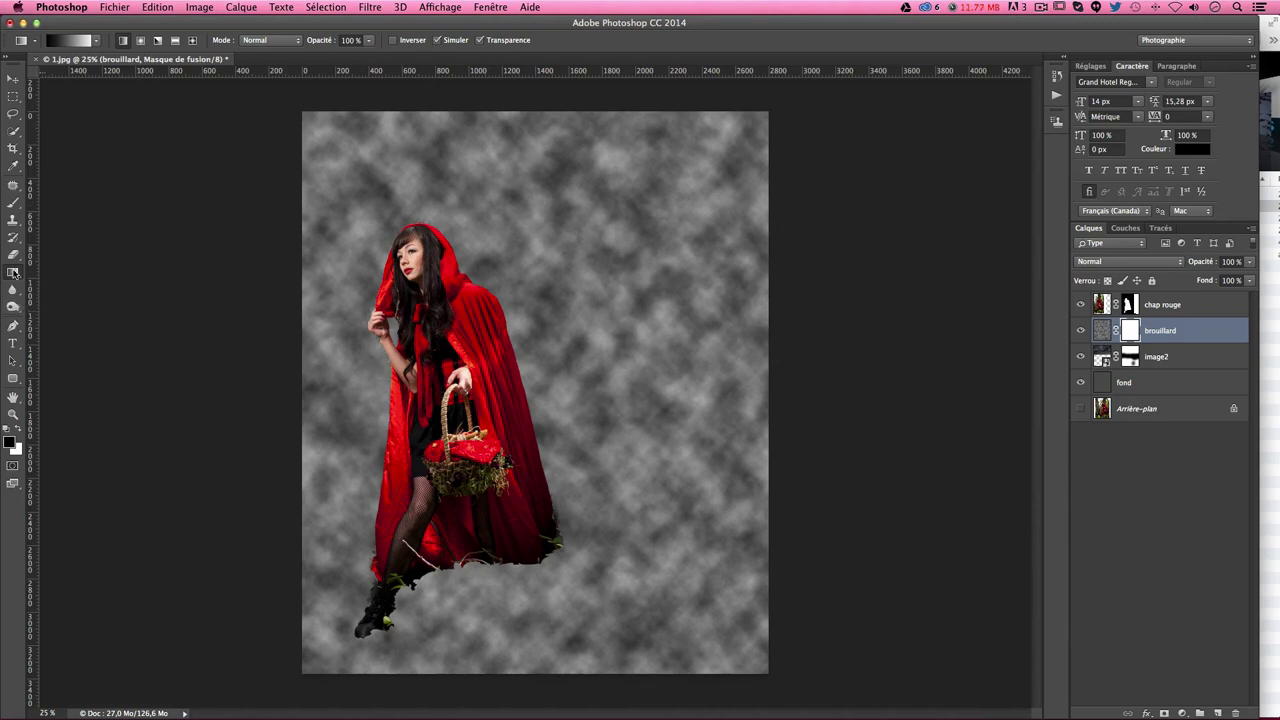
left_click(16, 201)
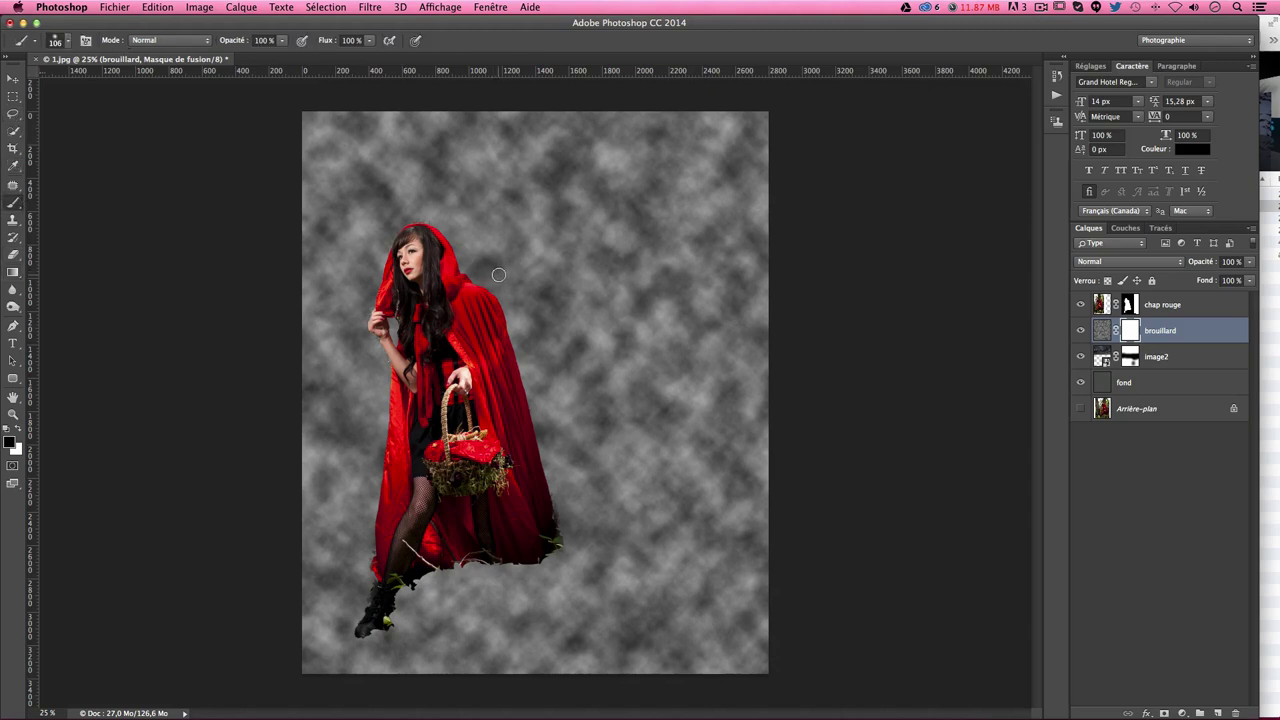
Step: Set the brush to about 938 px at 20% opacity
left_click_drag(498, 274, 527, 274)
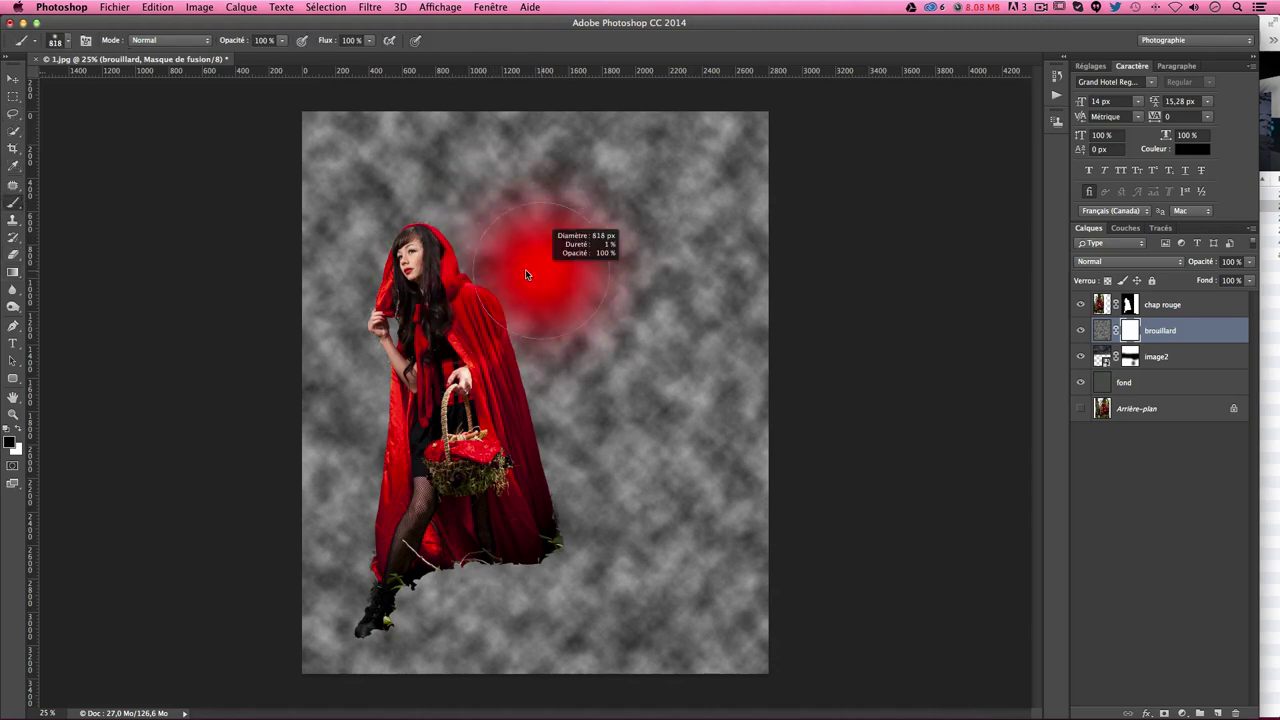
left_click_drag(527, 274, 482, 274)
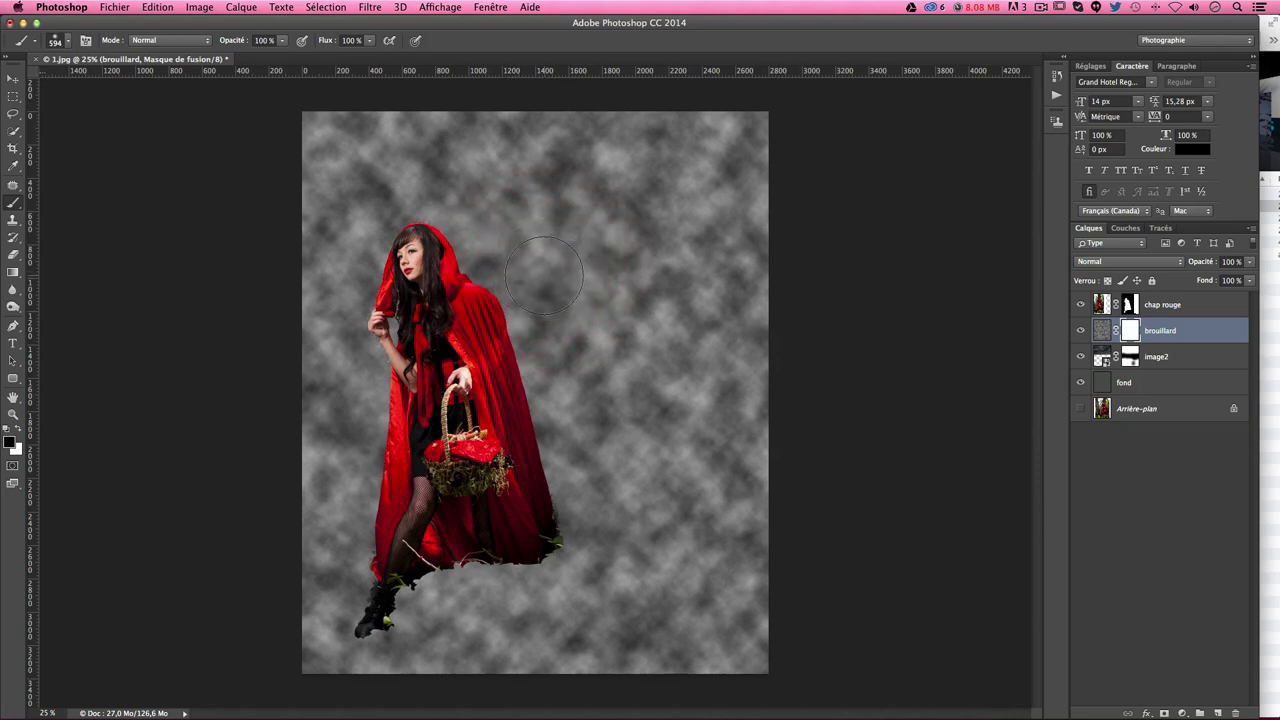
mouse_move(568, 269)
left_mouse_down()
mouse_move(580, 272)
mouse_move(520, 250)
left_mouse_up()
left_click(281, 41)
left_click_drag(254, 60, 234, 60)
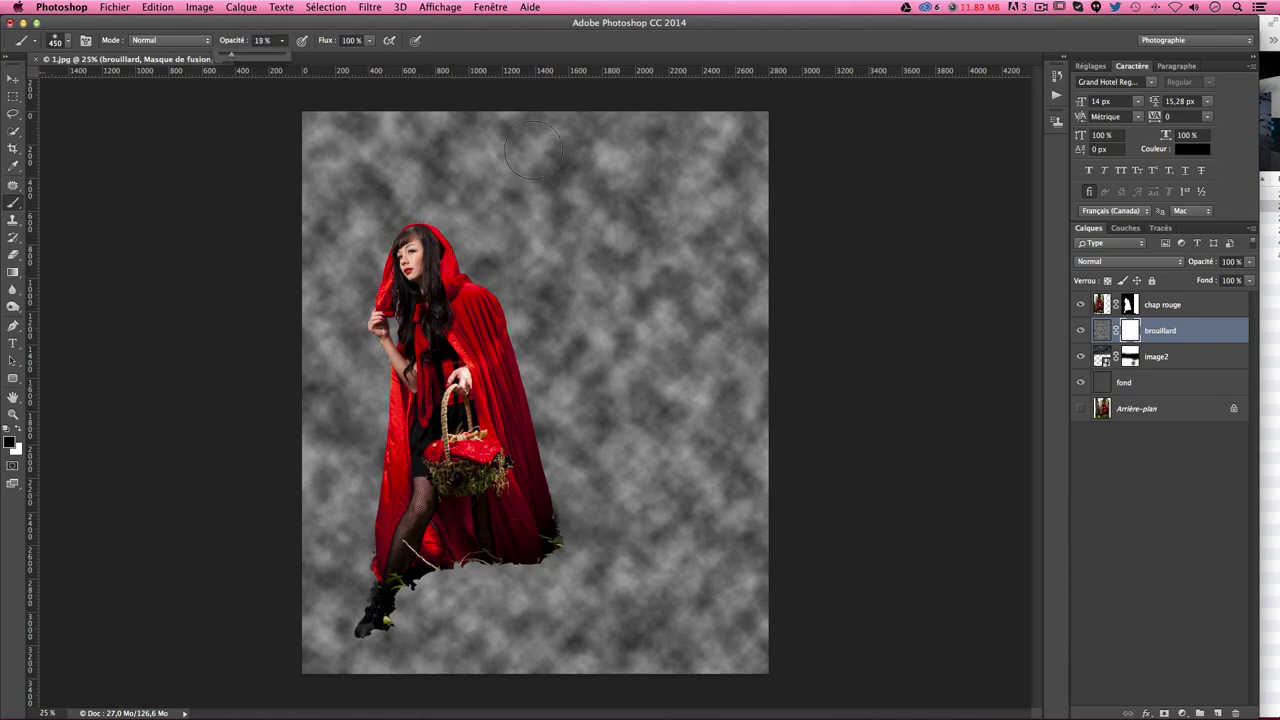
left_click_drag(508, 170, 577, 188)
Step: Paint the mask to thin fog top-left, beside the girl's head, and over the upper-right branches
mouse_move(322, 147)
left_mouse_down()
mouse_move(286, 129)
mouse_move(400, 140)
left_mouse_up()
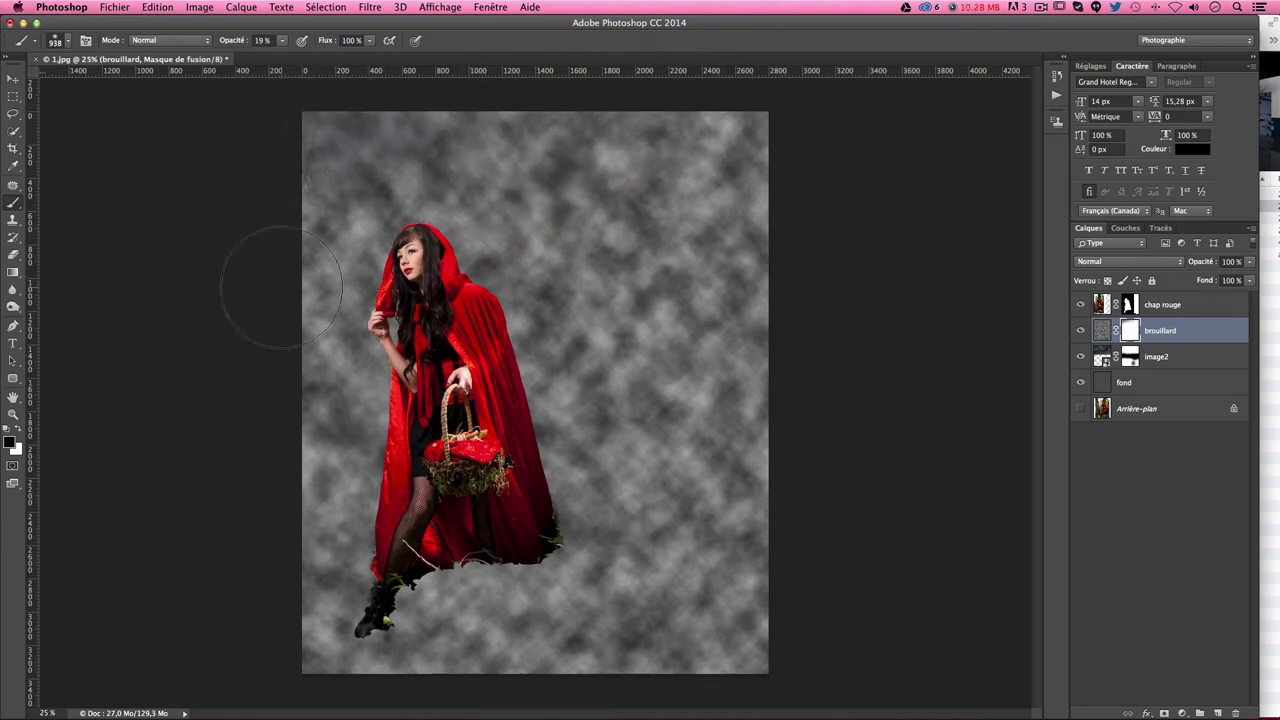
left_click_drag(340, 380, 360, 230)
mouse_move(659, 464)
left_mouse_down()
mouse_move(509, 286)
mouse_move(766, 294)
mouse_move(420, 549)
mouse_move(581, 383)
left_mouse_up()
left_click_drag(318, 315, 320, 250)
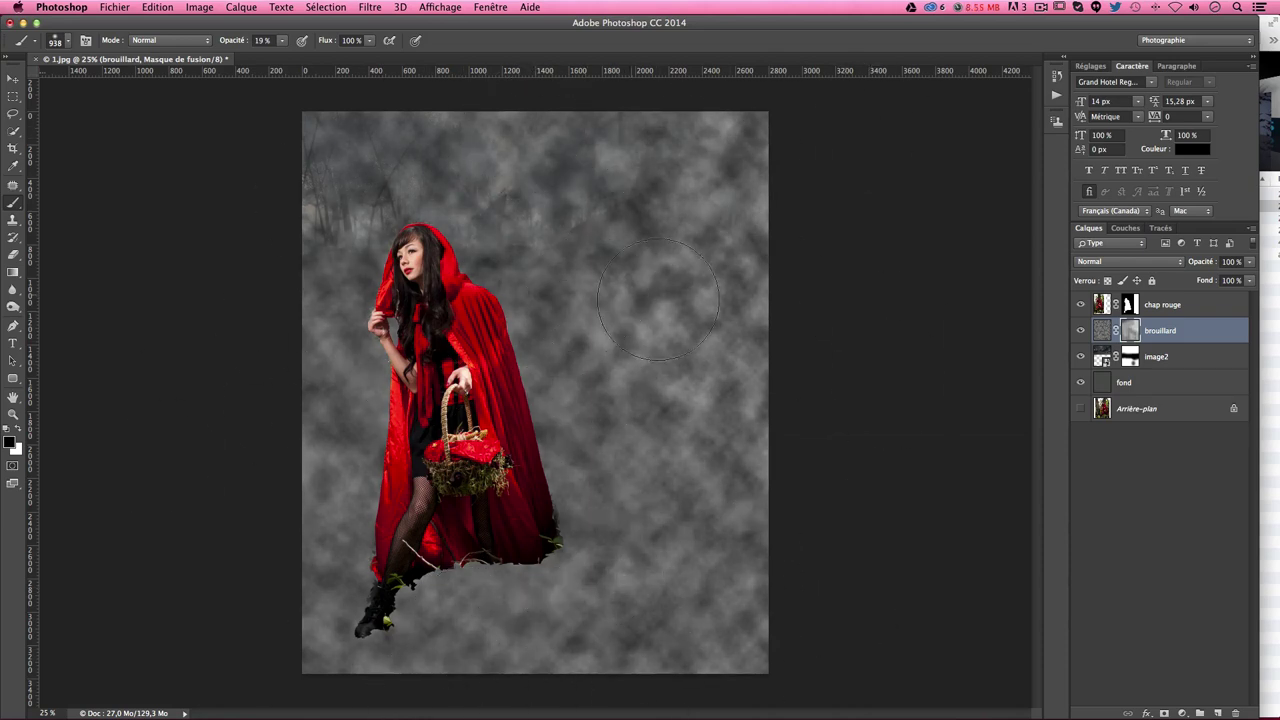
left_click_drag(560, 260, 660, 170)
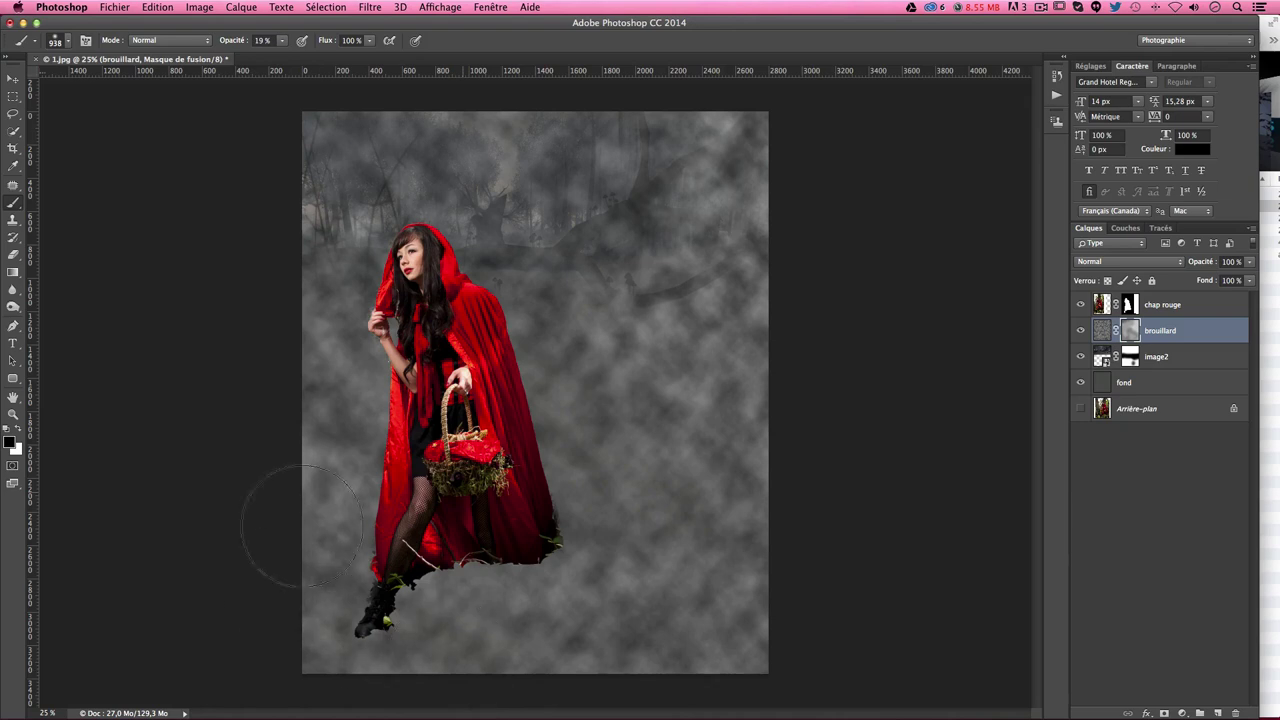
left_click_drag(720, 140, 710, 275)
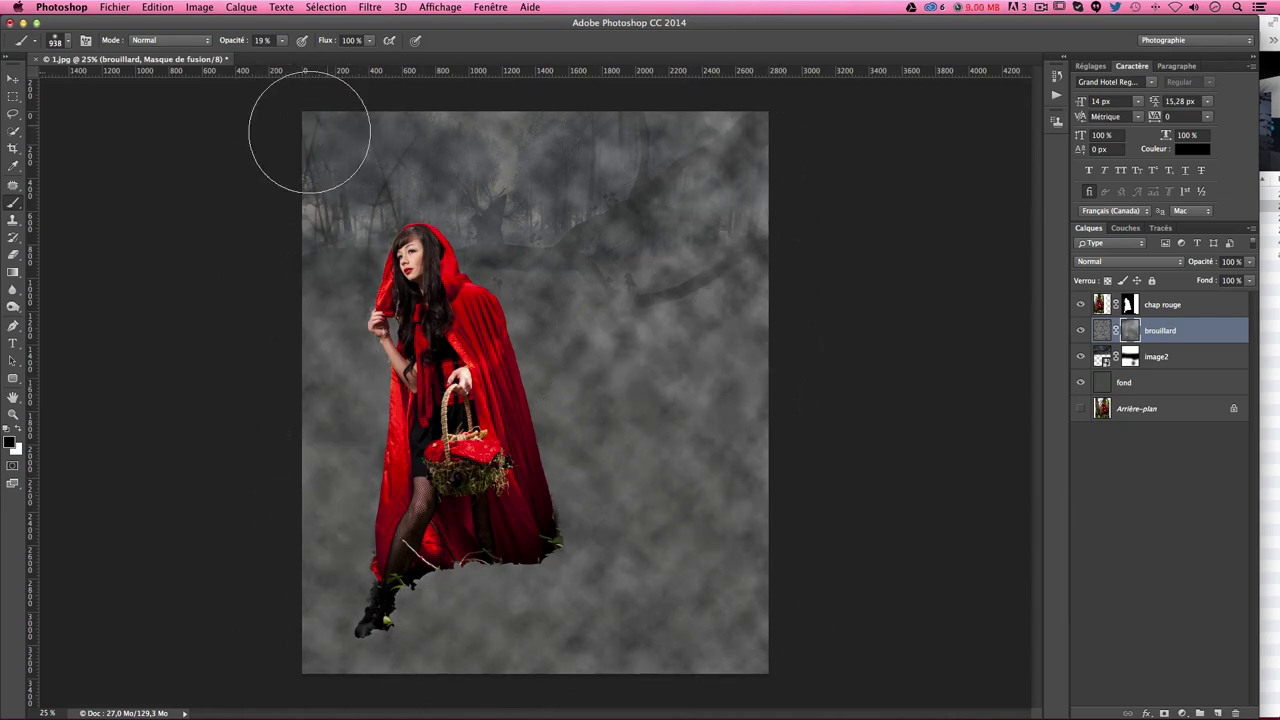
Step: Check the brush size and hardness via right-click menus, then stroke once more near the girl
right_click(266, 261)
left_click(224, 263)
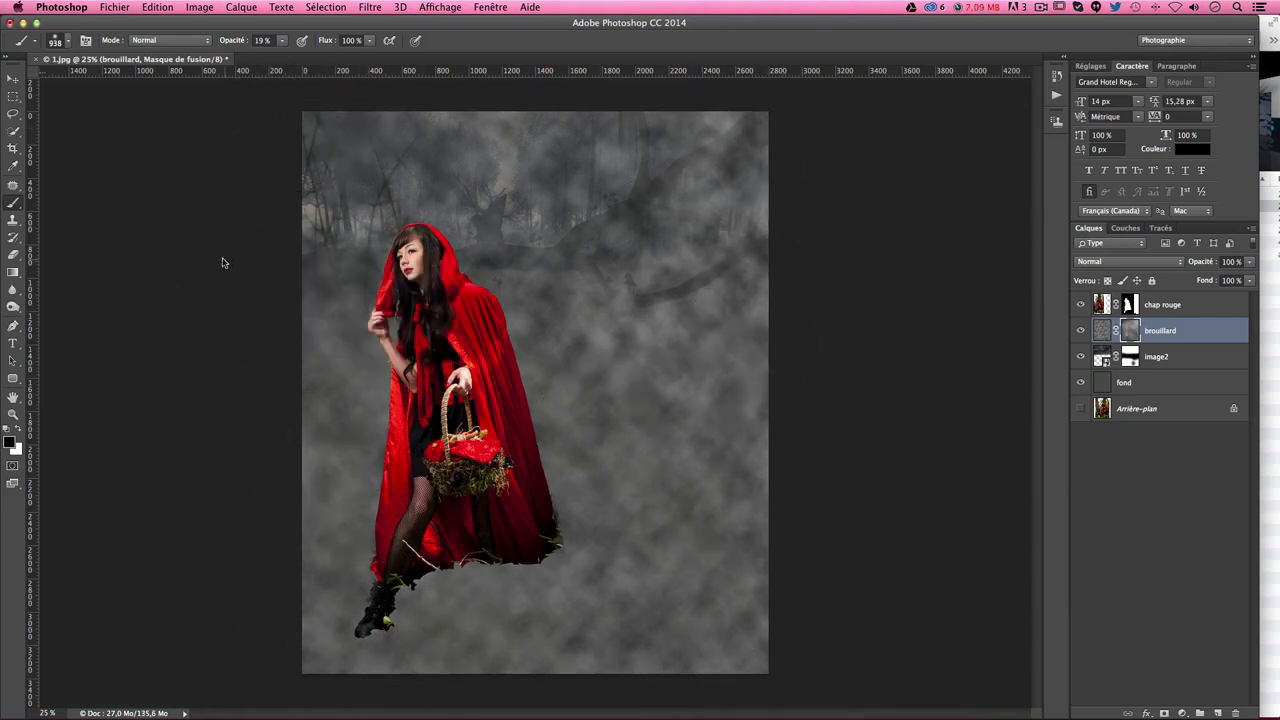
right_click(445, 272)
left_click(575, 258)
left_click_drag(580, 262, 547, 283)
Step: Remove the extra fog copy and set the brush opacity to 45%
key("Delete")
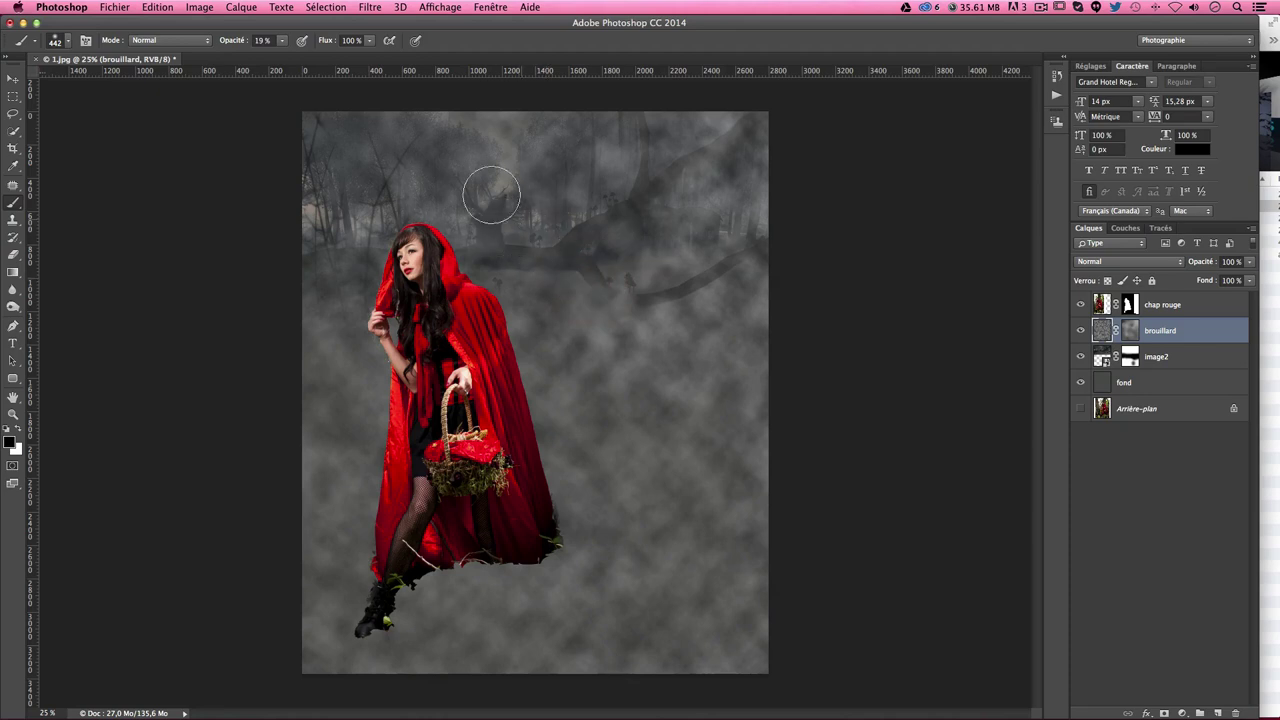
left_click_drag(279, 42, 319, 59)
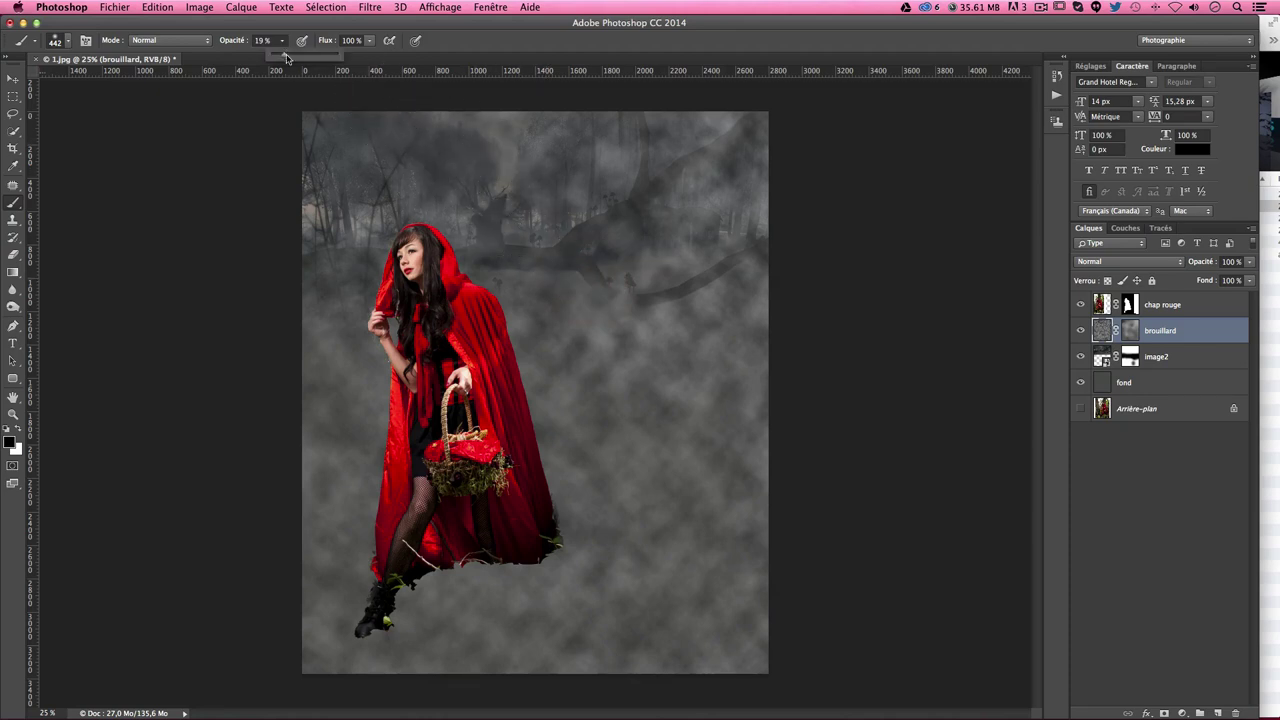
mouse_move(471, 177)
left_mouse_down()
mouse_move(325, 190)
mouse_move(350, 300)
left_mouse_up()
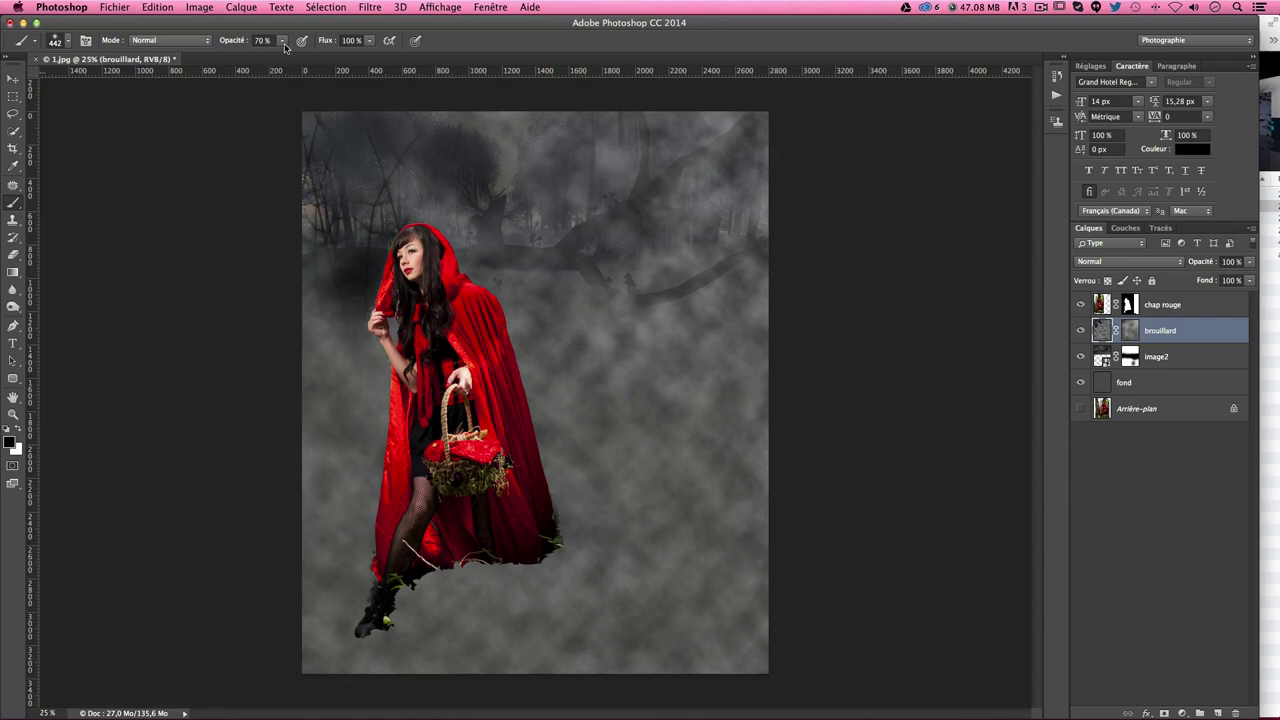
left_click_drag(283, 40, 267, 63)
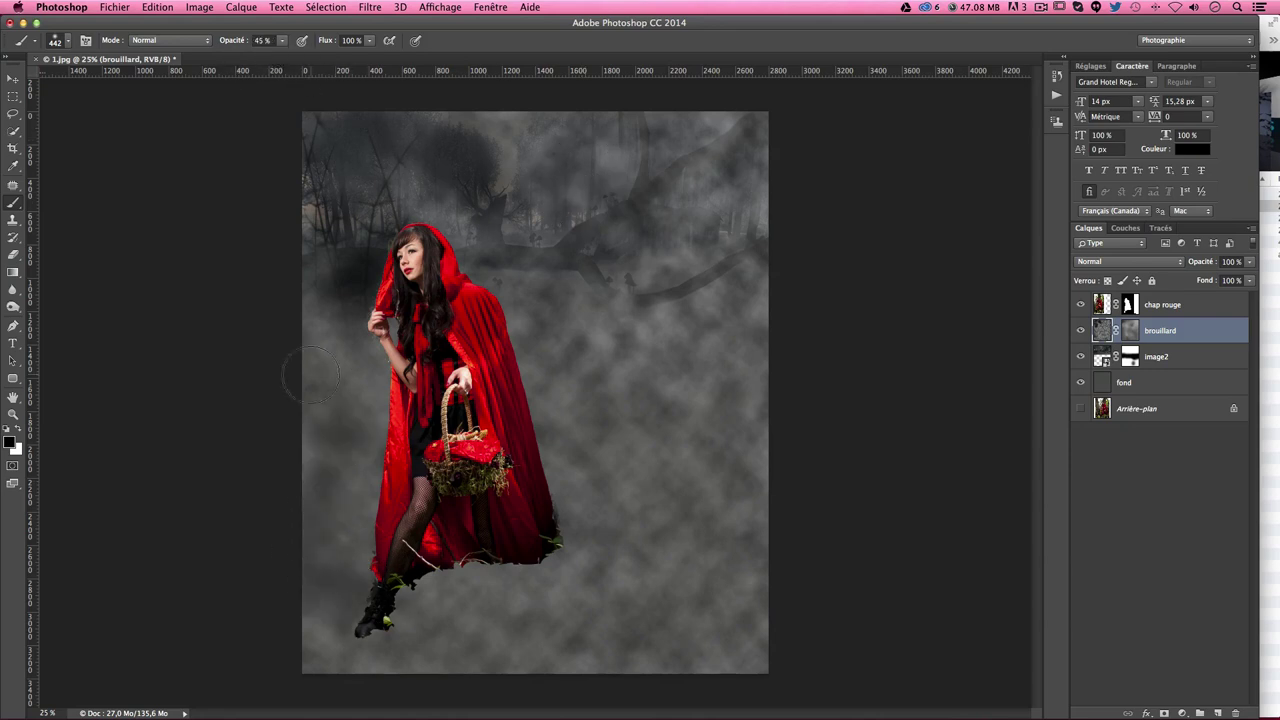
Step: Paint the mask along the top, right side and around the figure with a ~1474 px brush
mouse_move(720, 300)
left_mouse_down()
mouse_move(760, 165)
mouse_move(623, 126)
mouse_move(377, 134)
mouse_move(314, 206)
left_mouse_up()
mouse_move(765, 567)
left_mouse_down()
mouse_move(640, 380)
mouse_move(777, 383)
mouse_move(720, 290)
mouse_move(575, 677)
left_mouse_up()
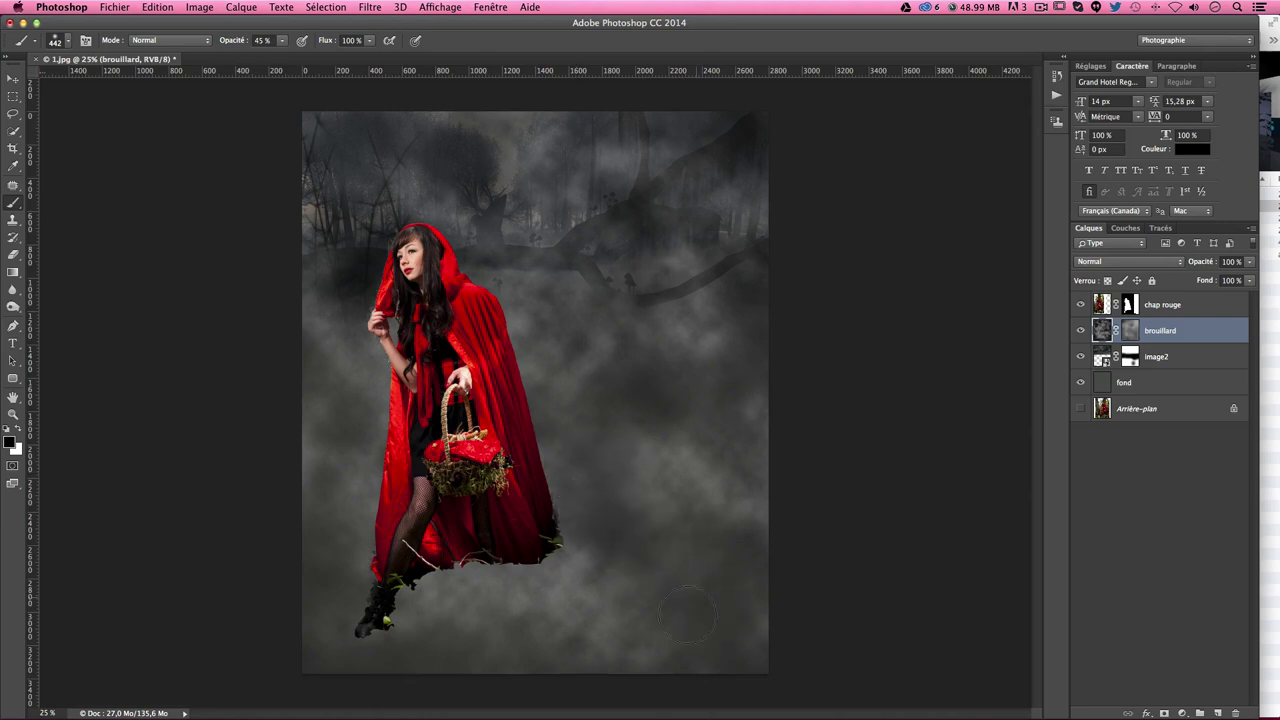
left_click_drag(737, 563, 857, 523)
mouse_move(720, 457)
left_mouse_down()
mouse_move(320, 634)
mouse_move(420, 523)
mouse_move(543, 629)
left_mouse_up()
mouse_move(257, 328)
left_mouse_down()
mouse_move(466, 86)
mouse_move(808, 220)
mouse_move(694, 420)
mouse_move(735, 613)
left_mouse_up()
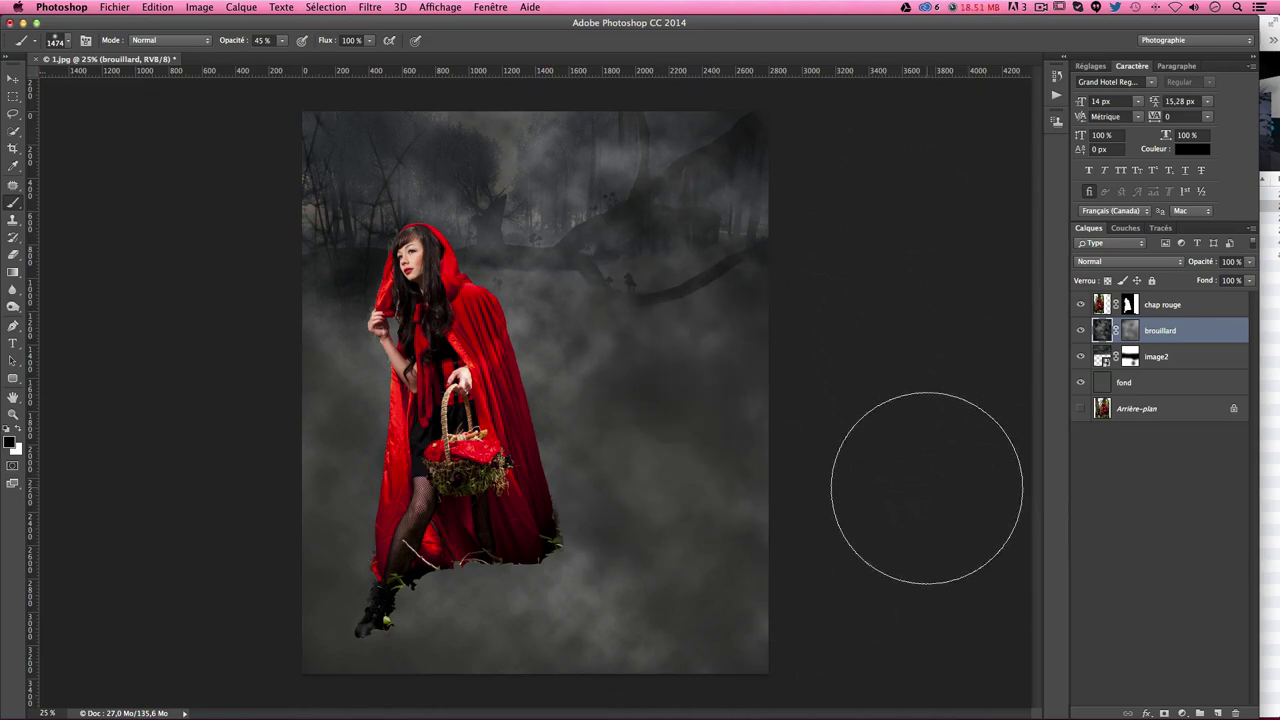
key("v")
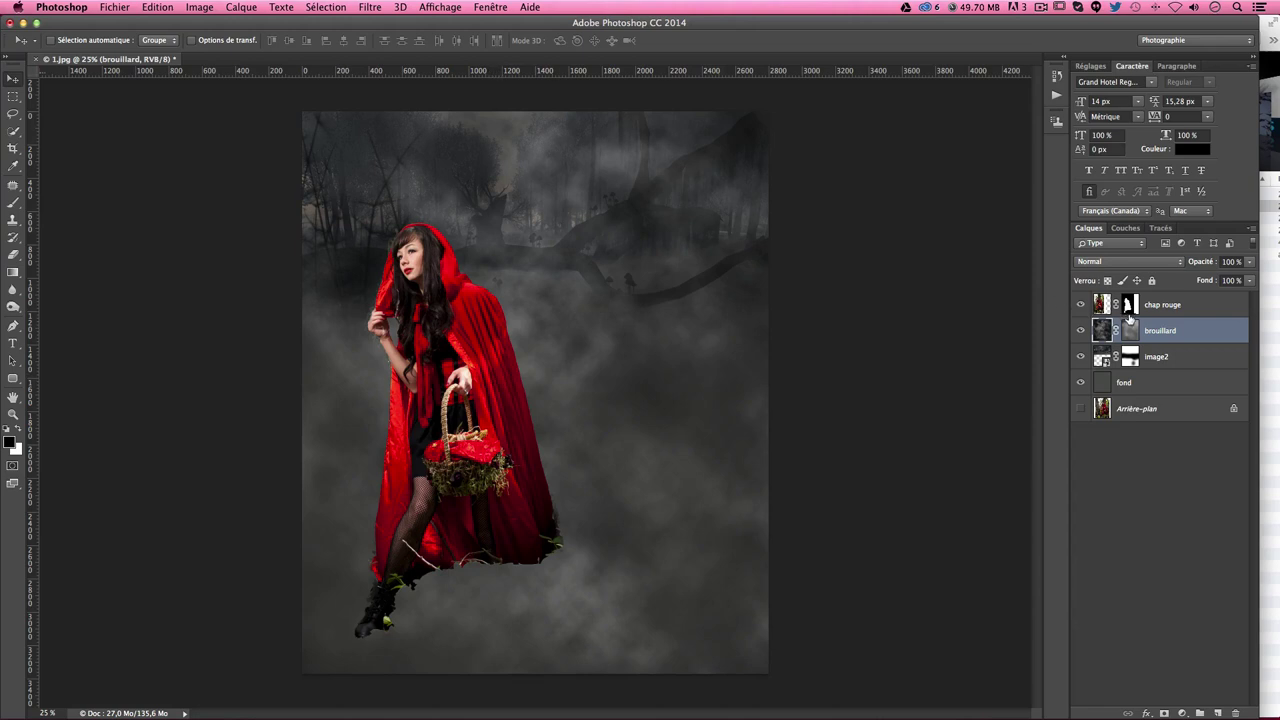
Step: Select chap rouge and add a Teinte/Saturation adjustment layer with its Properties floated over the canvas
left_click(1117, 309)
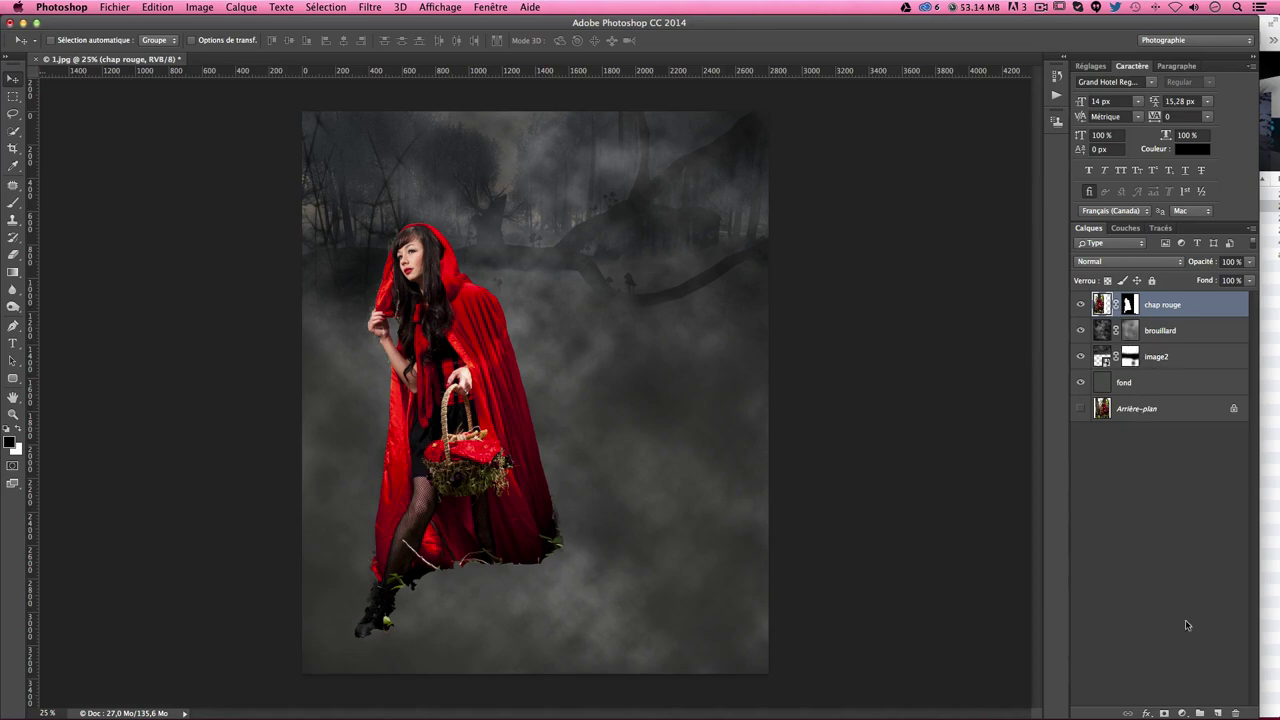
left_click(1183, 712)
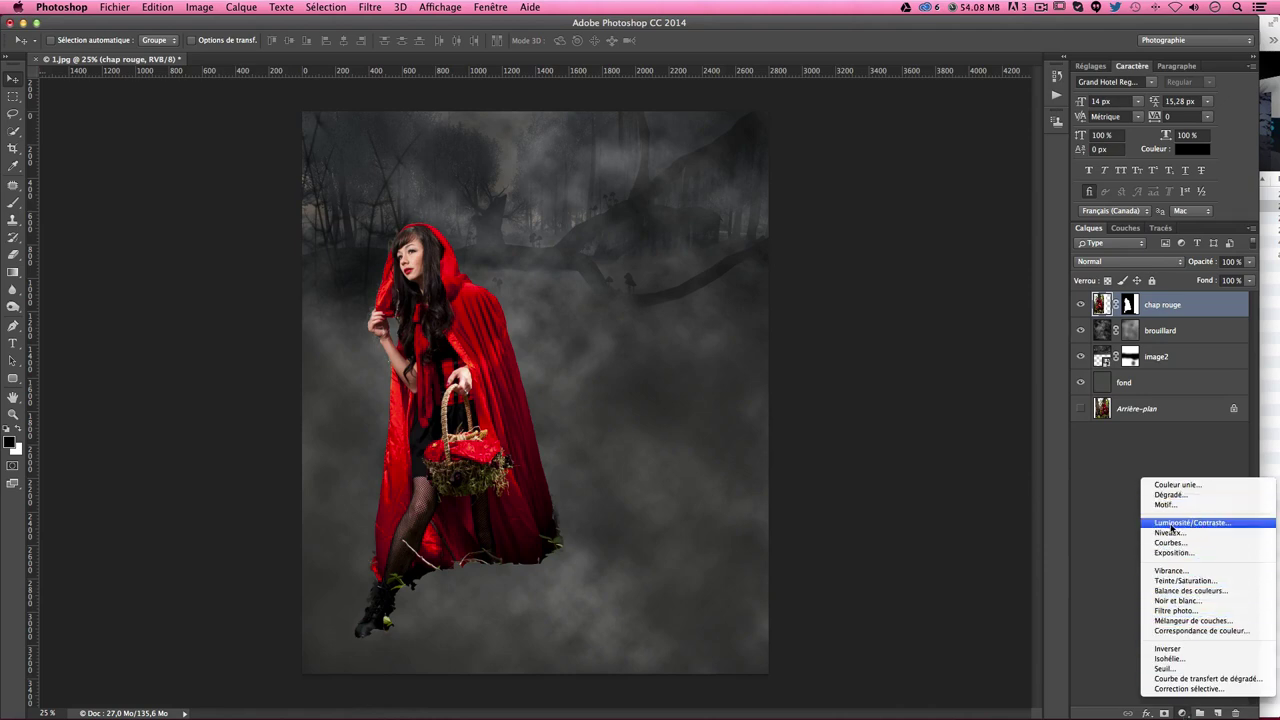
left_click(1181, 581)
left_click_drag(1168, 680, 935, 137)
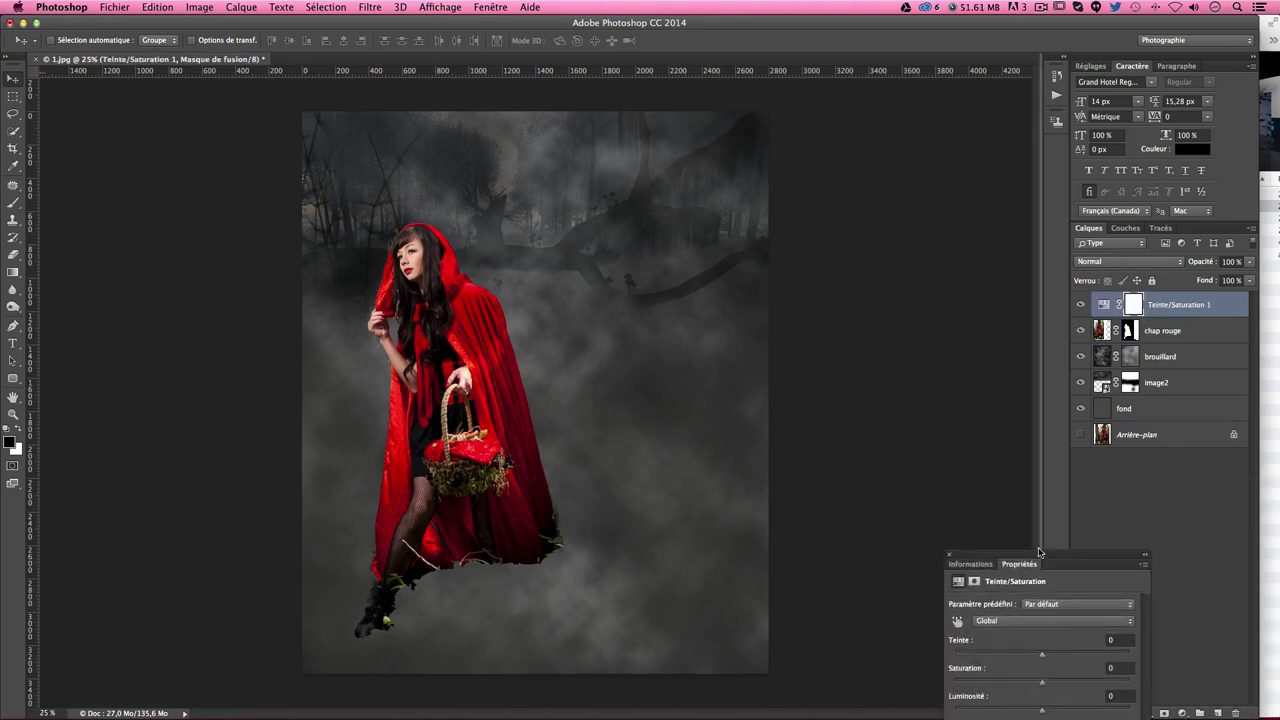
Step: Zoom to the girl and limit Teinte/Saturation 1 to Rouges, narrowed to 345°/350°–352°/357°
key("ctrl+plus")
key("ctrl+plus")
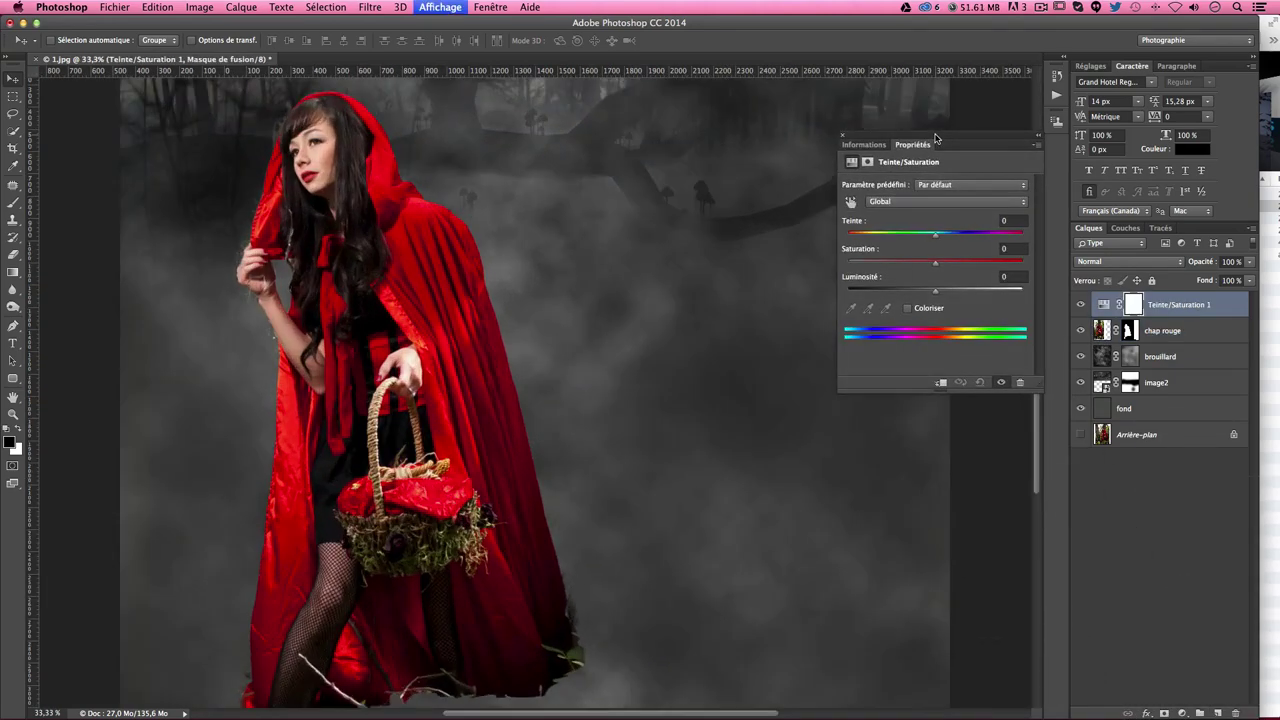
left_click_drag(537, 221, 629, 346)
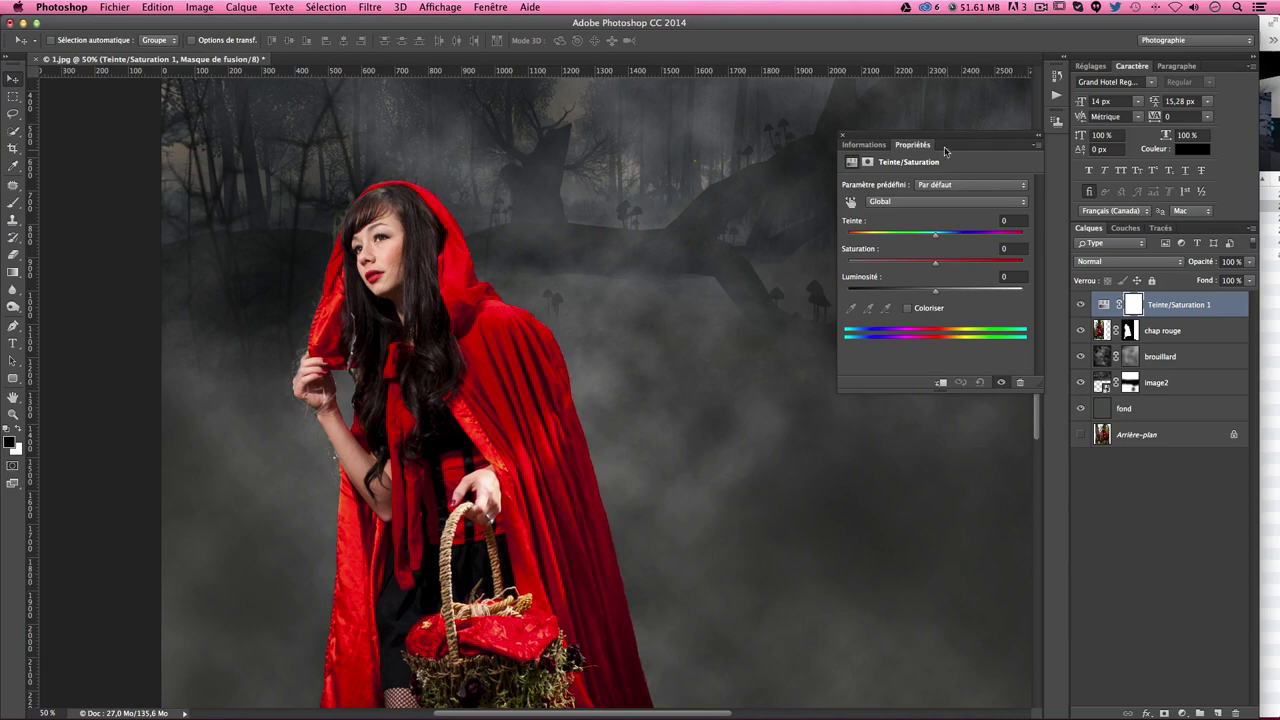
left_click_drag(934, 144, 770, 184)
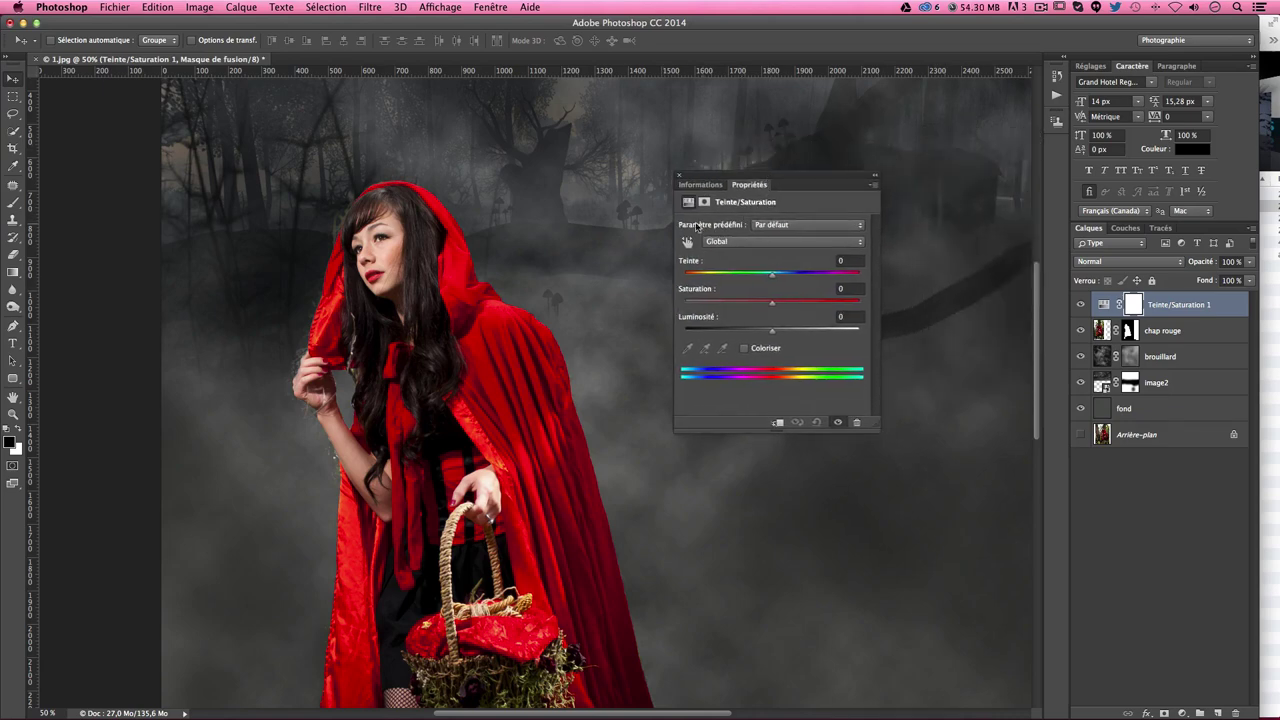
left_click(720, 242)
left_click(722, 251)
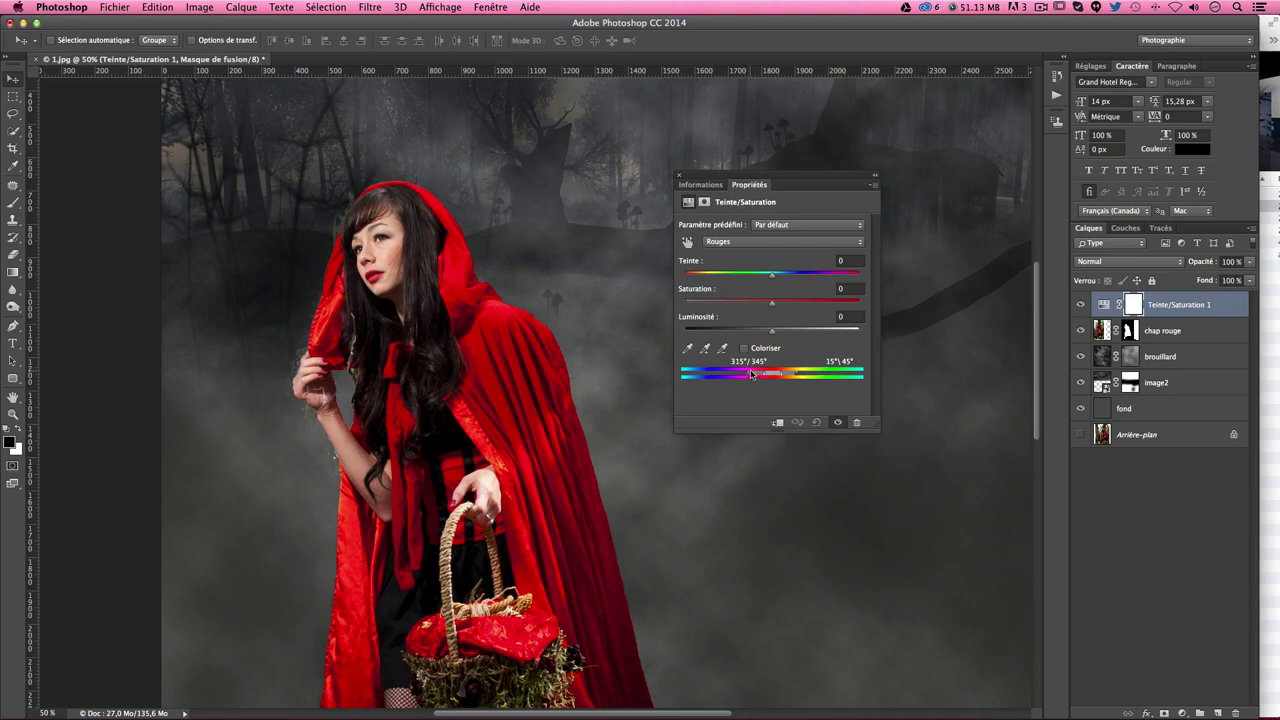
left_click_drag(797, 375, 745, 374)
left_click(706, 348)
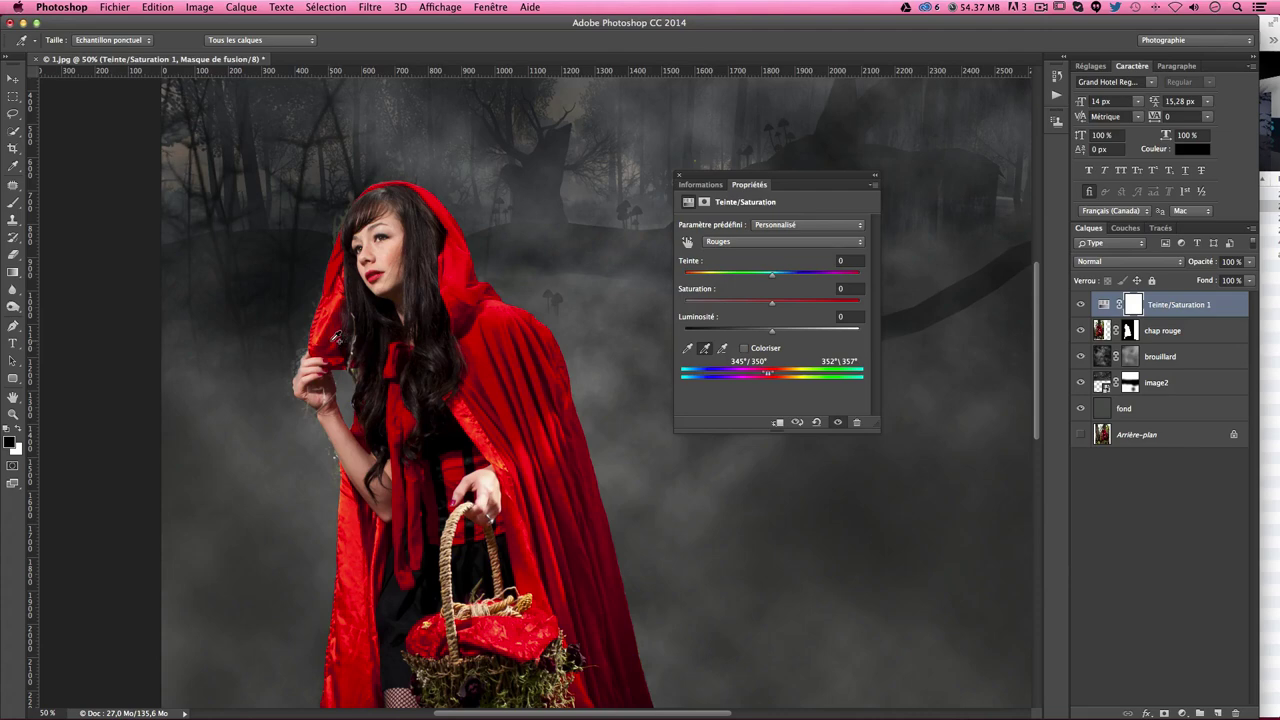
Step: Sample the hood and cloak to widen the red range to 342°/347°–14°/19°
left_click_drag(335, 325, 335, 300)
left_click_drag(467, 295, 575, 622)
scroll(627, 640, "down", 1)
scroll(627, 640, "down", 4)
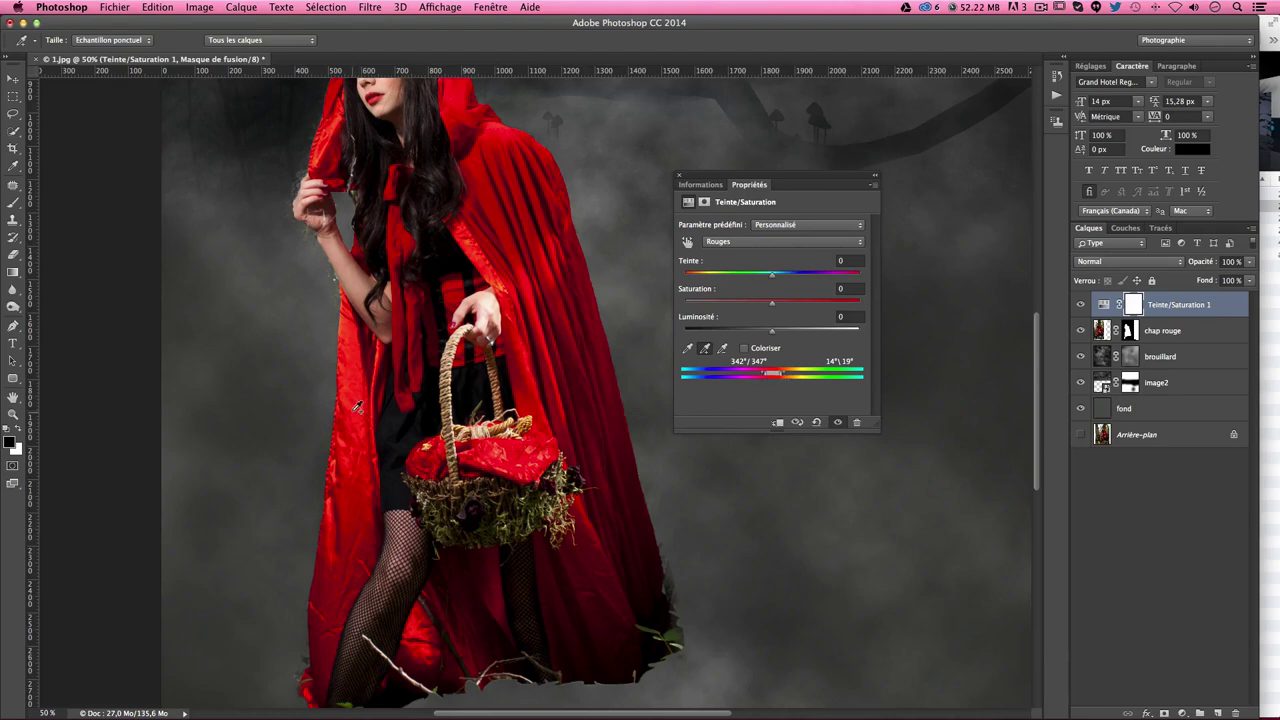
scroll(428, 410, "up", 2)
scroll(428, 410, "up", 1)
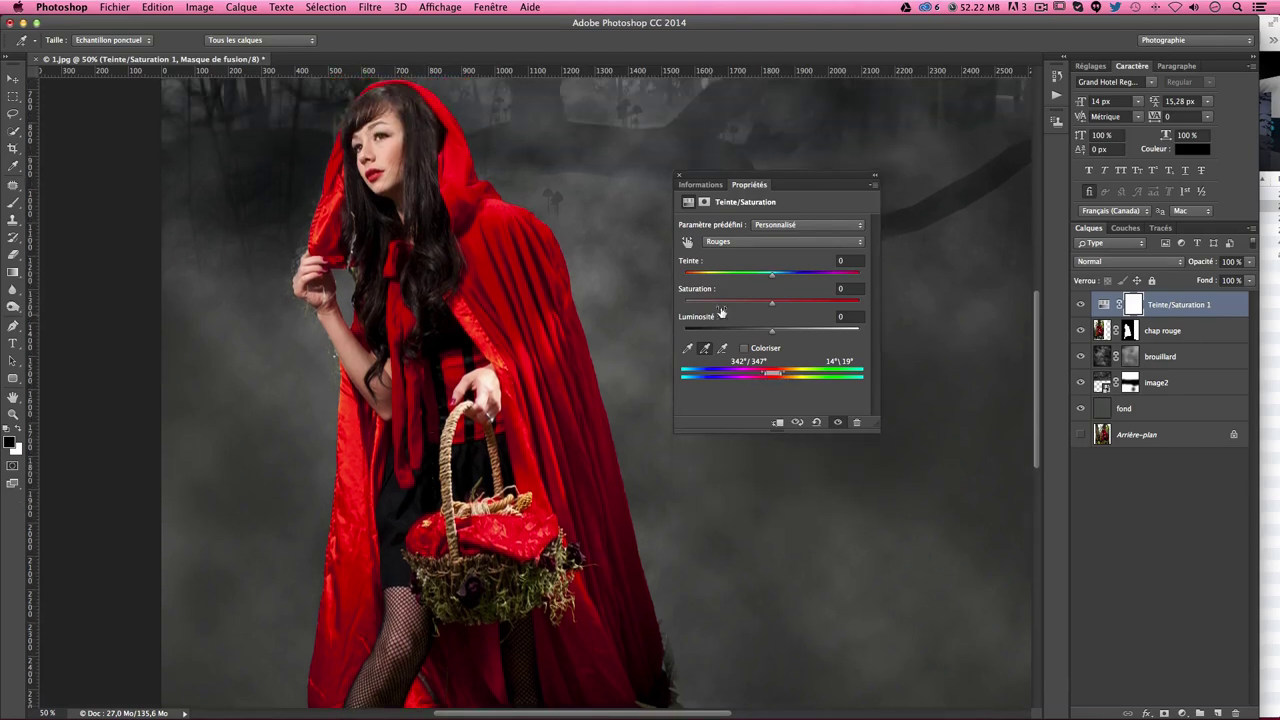
Step: Shift the Rouges hue to +42, turning the cloak golden orange
left_click_drag(773, 278, 810, 279)
scroll(572, 296, "up", 2)
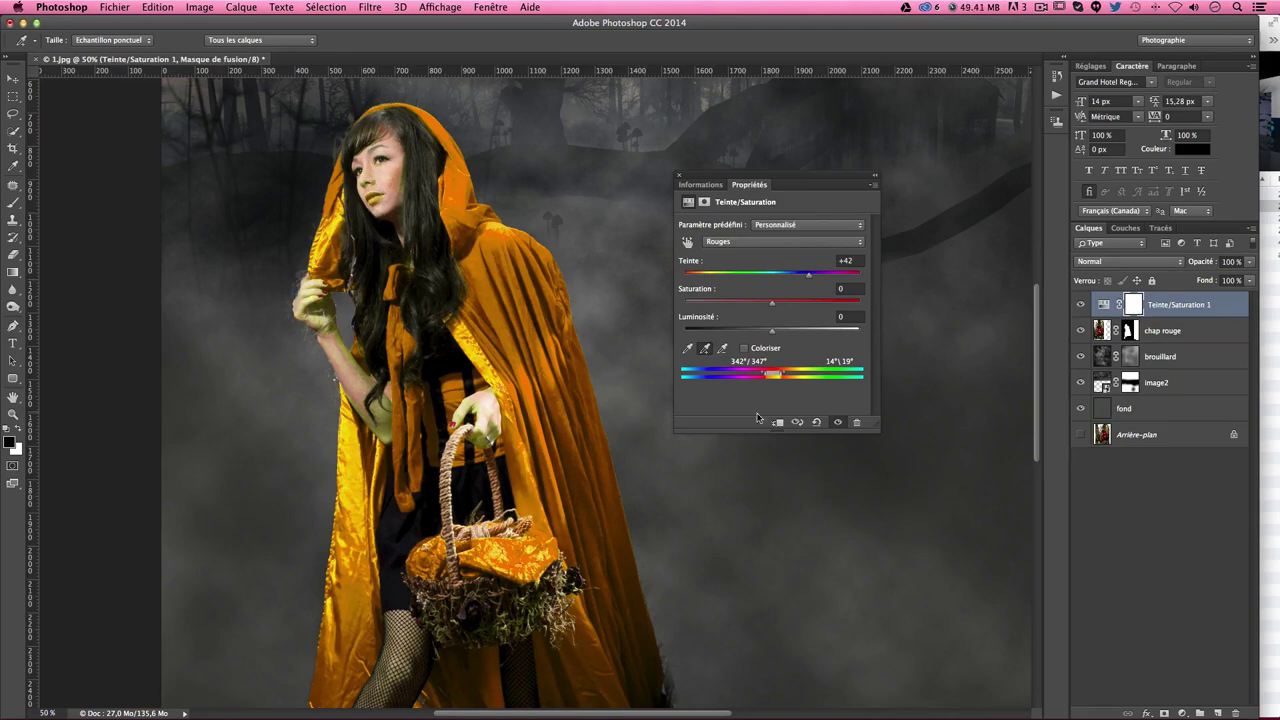
scroll(594, 408, "down", 3)
scroll(594, 408, "up", 5)
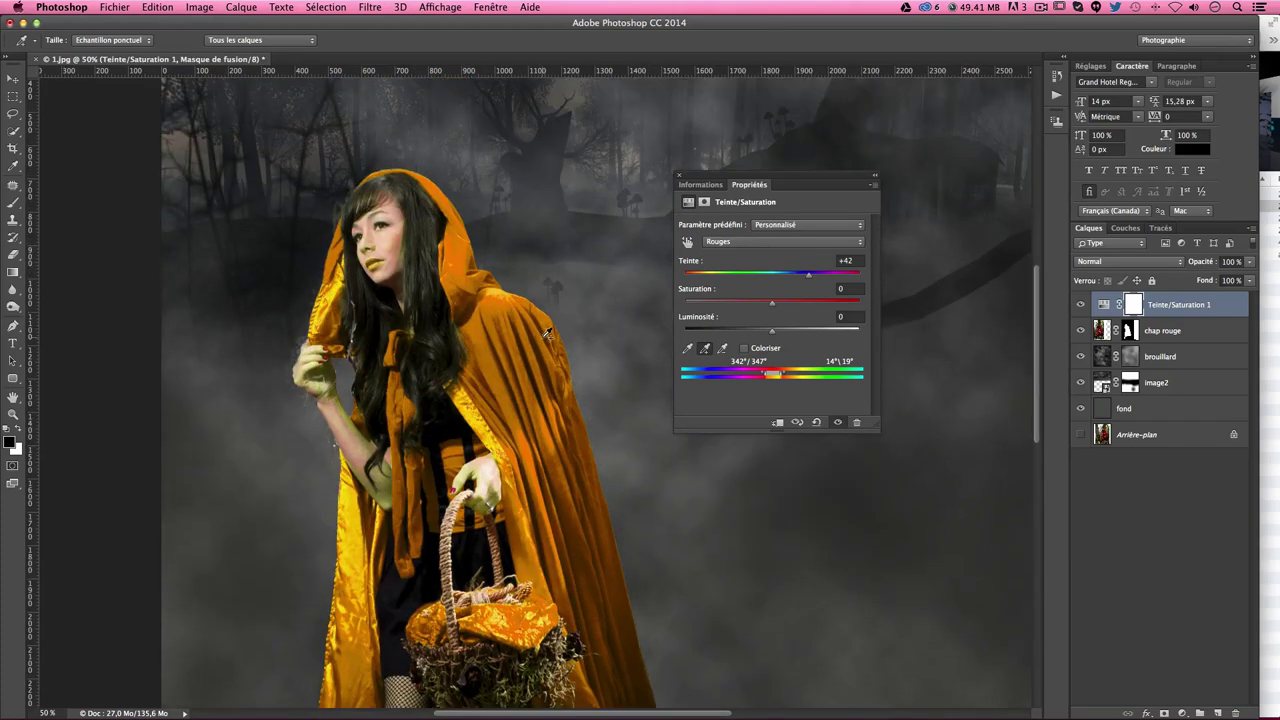
scroll(513, 330, "up", 1)
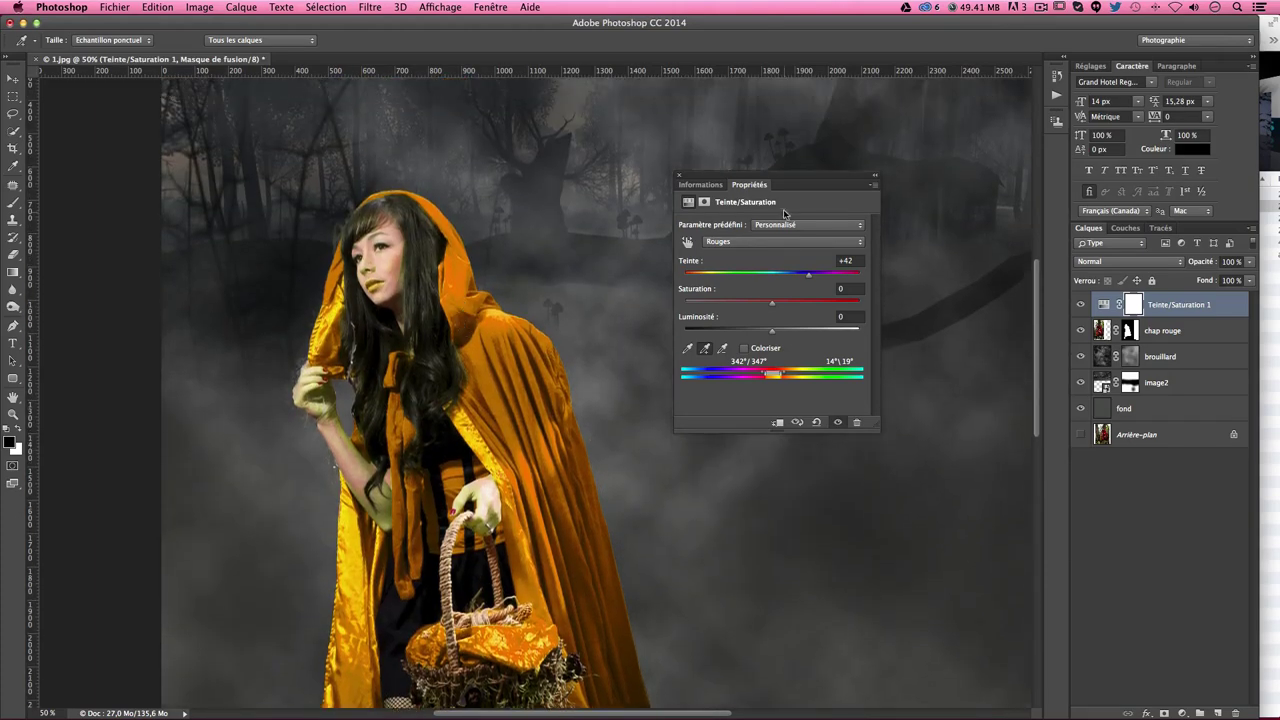
Step: Set Rouges hue to −132, saturation −63 and lightness −59 for a dark navy cloak
mouse_move(774, 182)
left_mouse_down()
mouse_move(897, 150)
mouse_move(887, 153)
left_mouse_up()
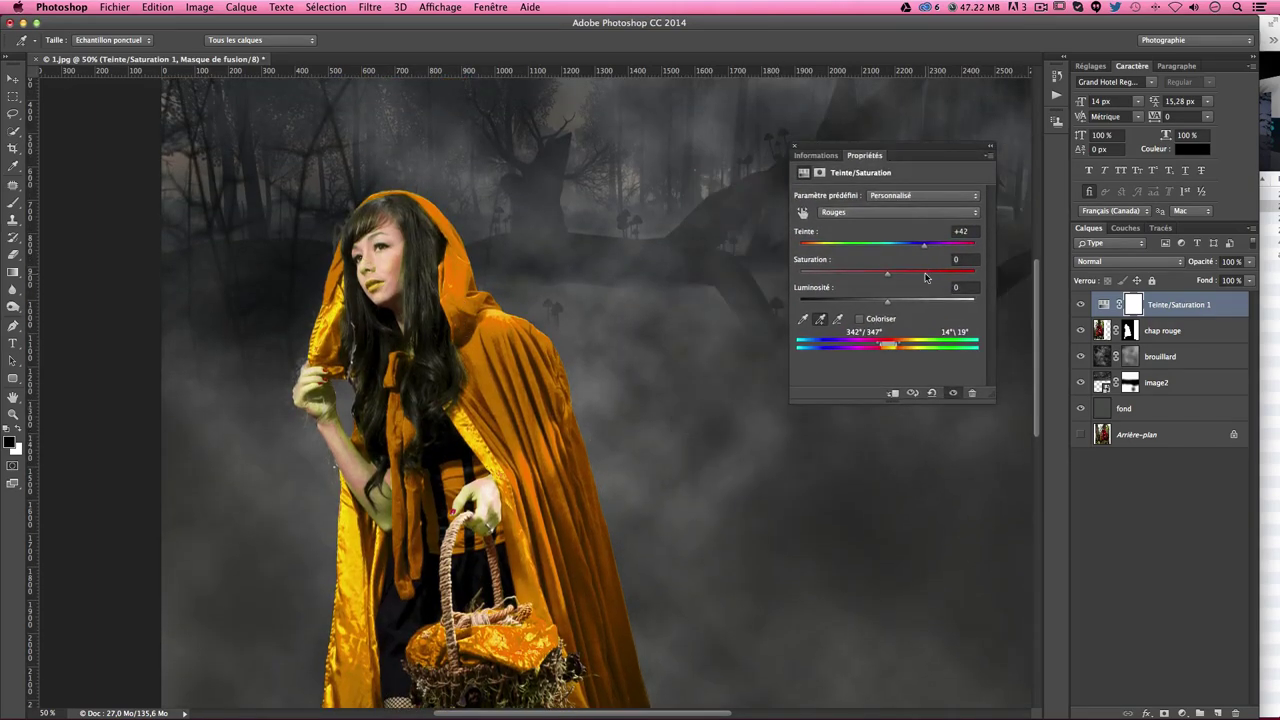
mouse_move(924, 244)
left_mouse_down()
mouse_move(957, 246)
mouse_move(801, 250)
mouse_move(829, 248)
mouse_move(818, 248)
left_mouse_up()
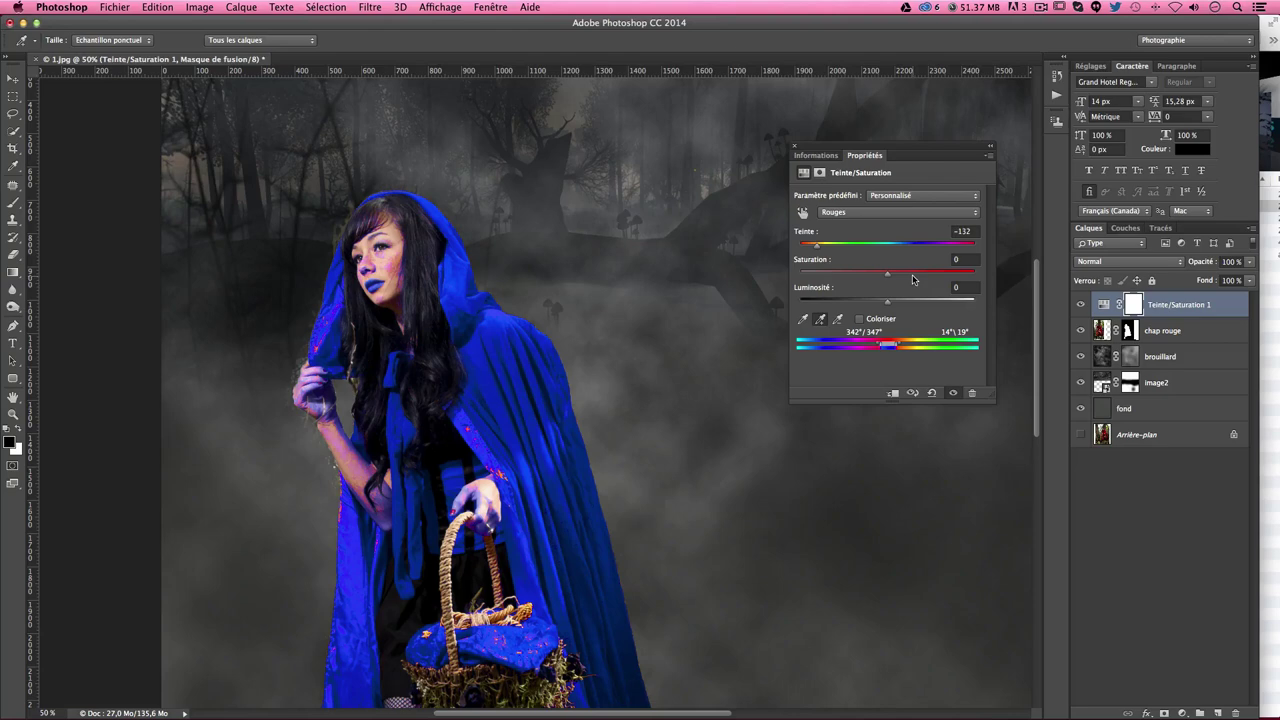
mouse_move(868, 304)
left_mouse_down()
mouse_move(831, 304)
mouse_move(860, 304)
mouse_move(859, 276)
mouse_move(832, 278)
left_mouse_up()
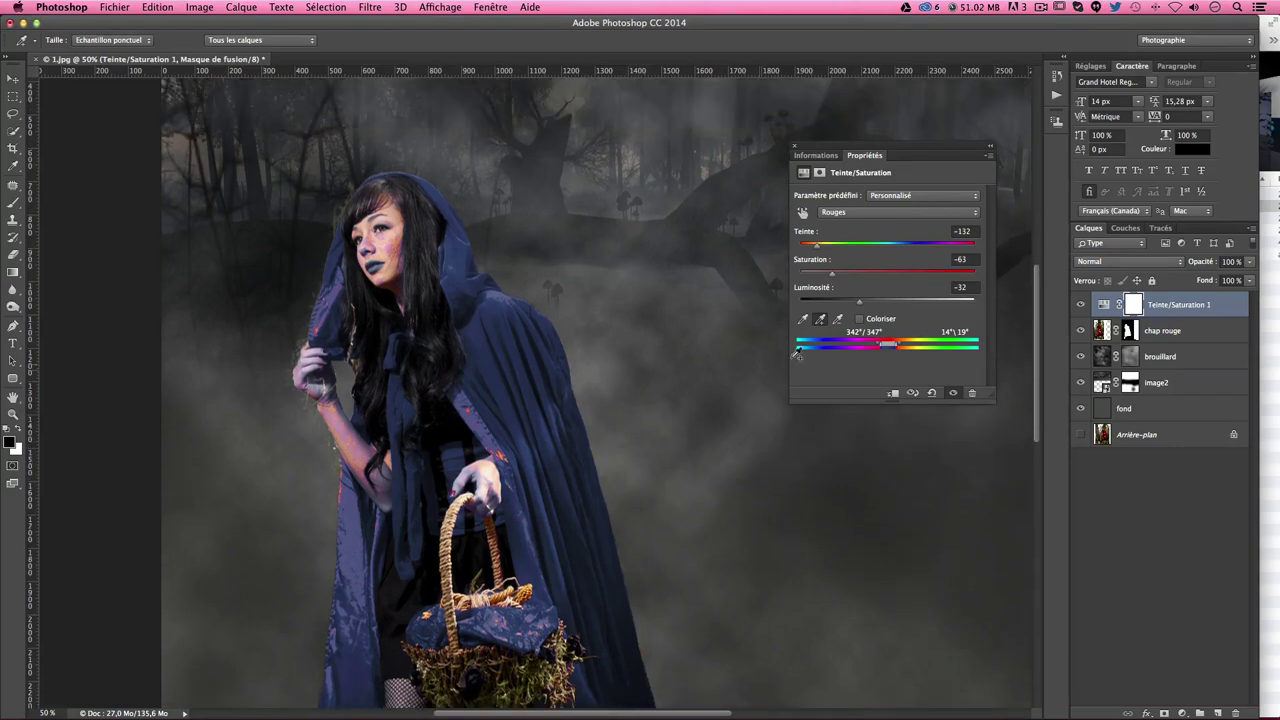
left_click_drag(860, 305, 837, 305)
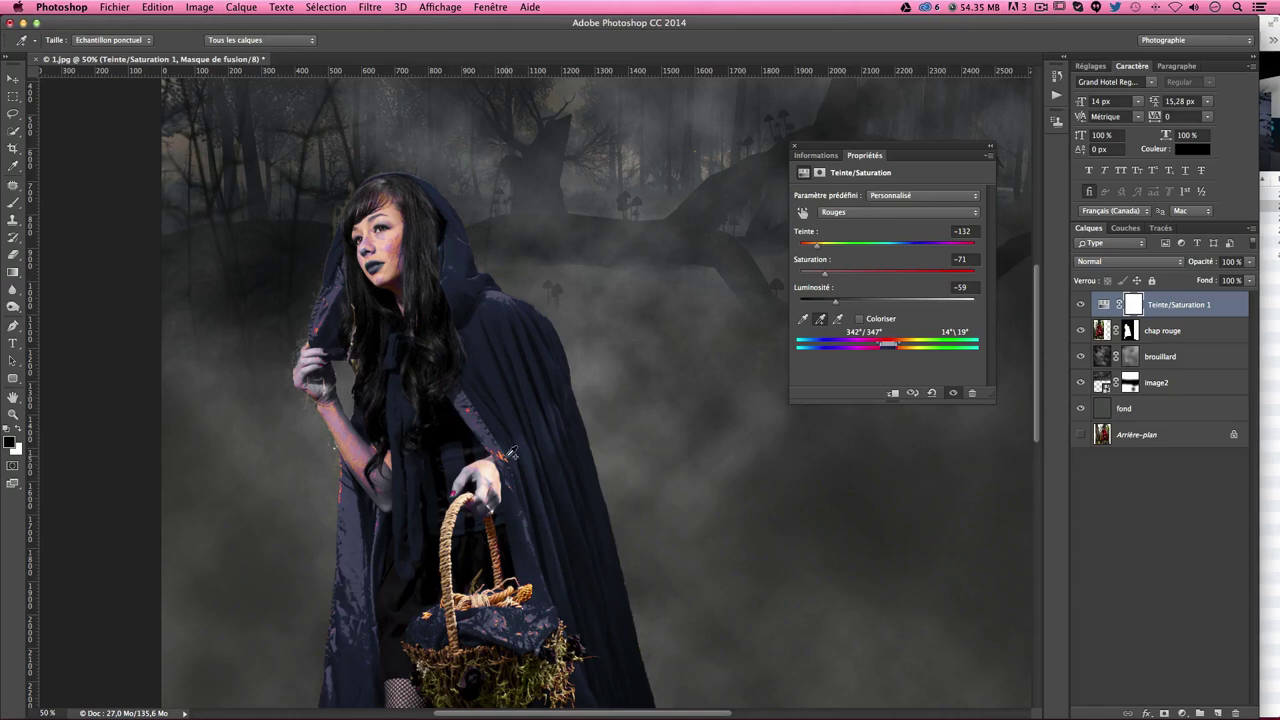
Step: Zoom to 100% and add the cloak's orange-pink edges to the Reds range
key("super+plus")
key("super+plus")
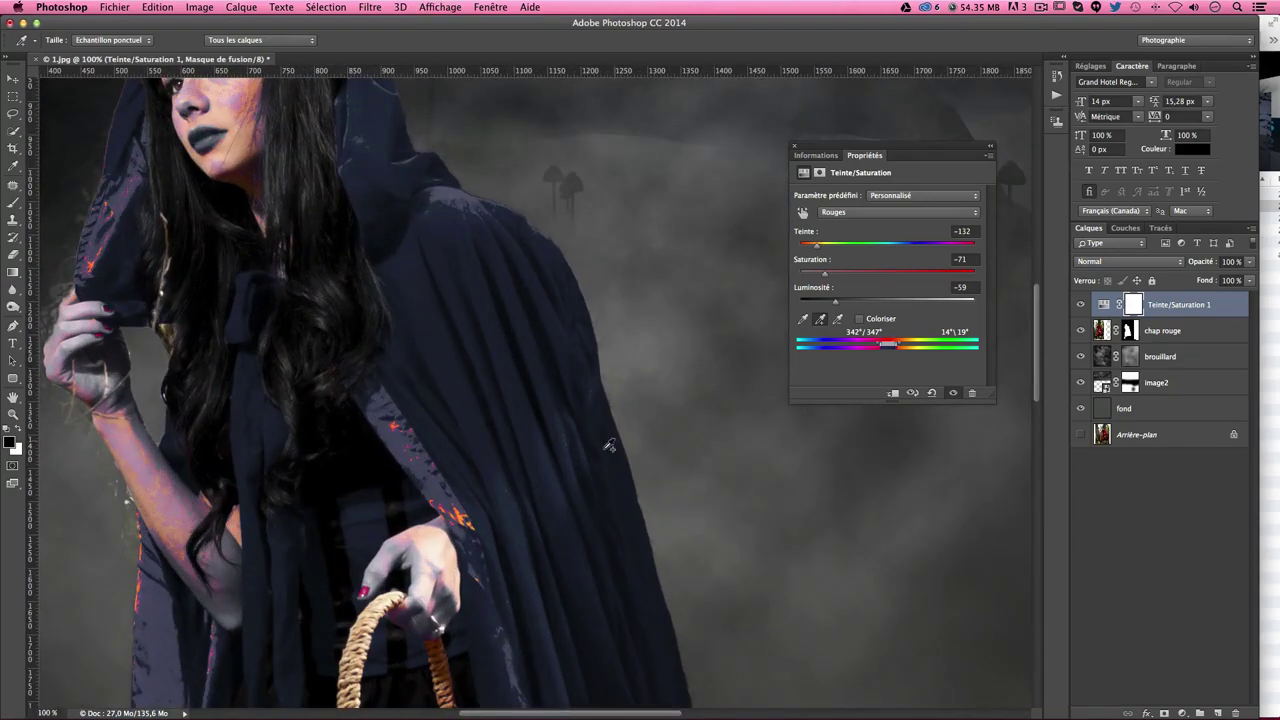
left_click(462, 515)
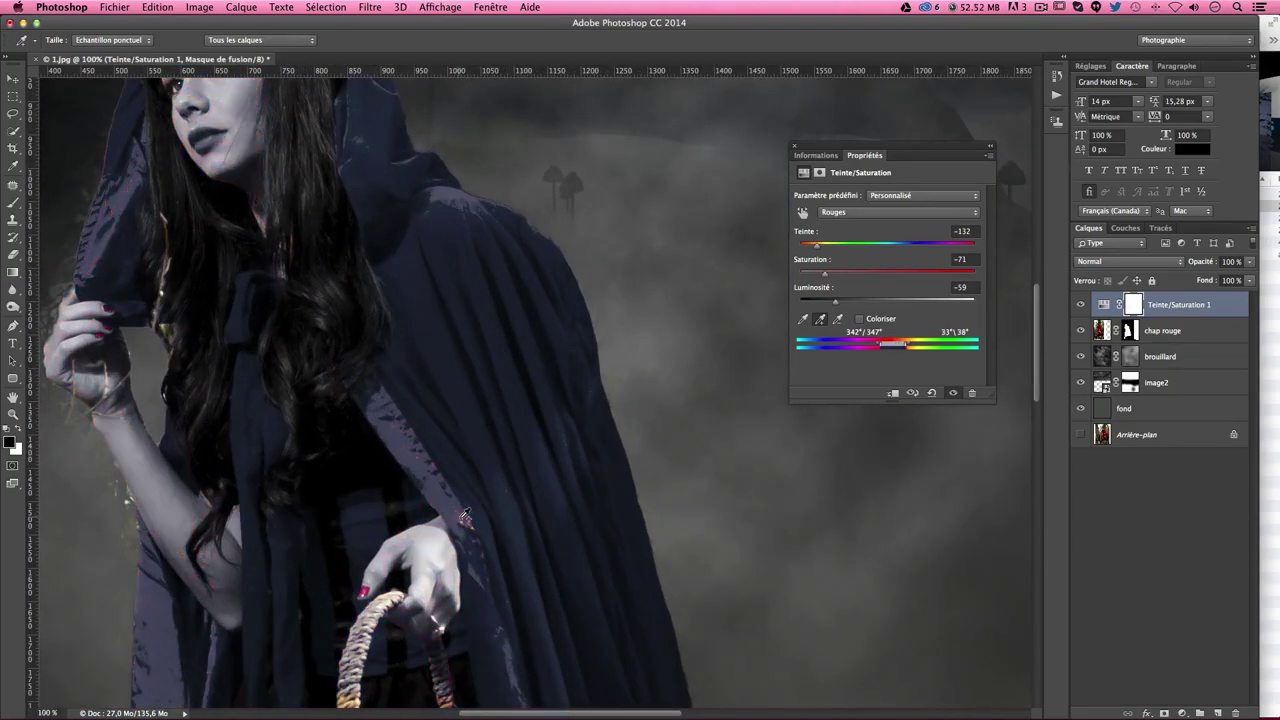
mouse_move(460, 514)
left_mouse_down()
mouse_move(648, 463)
mouse_move(638, 452)
left_mouse_up()
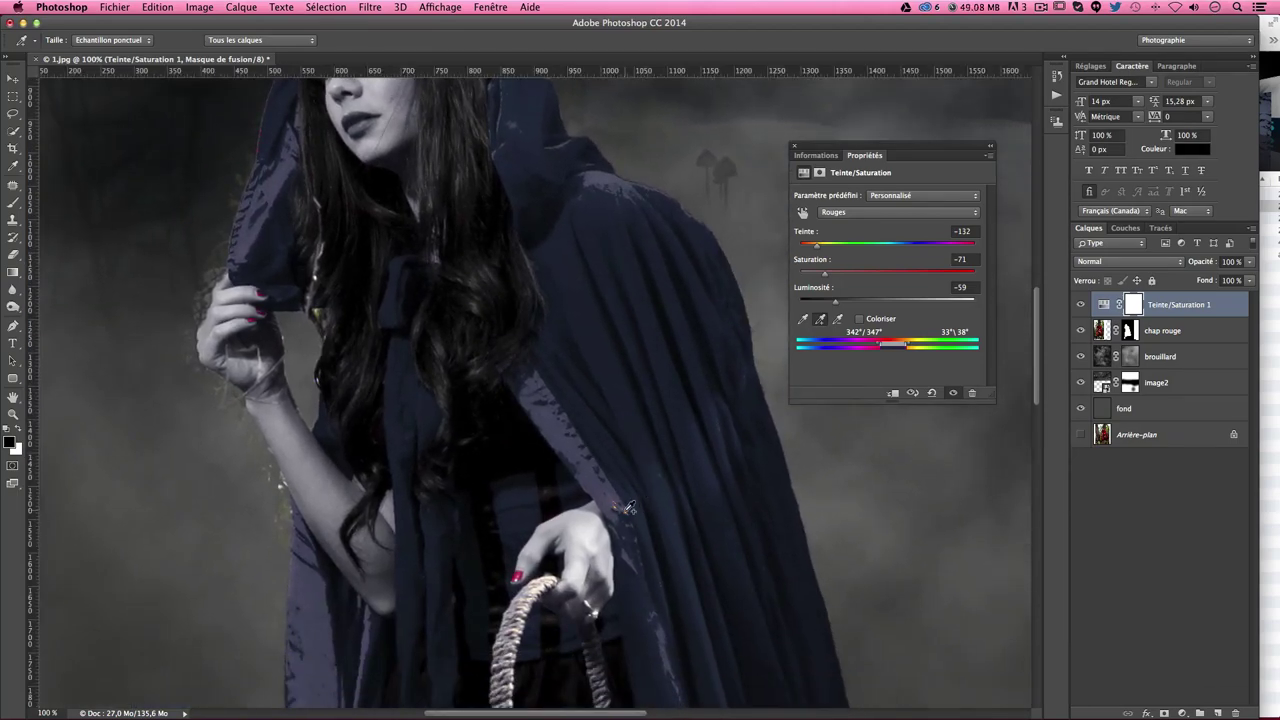
Step: Widen the Reds range further with another cloak sample and the red fingernail colour
left_click(628, 510)
left_click(520, 577)
scroll(522, 396, "down", 10)
scroll(522, 392, "right", 5)
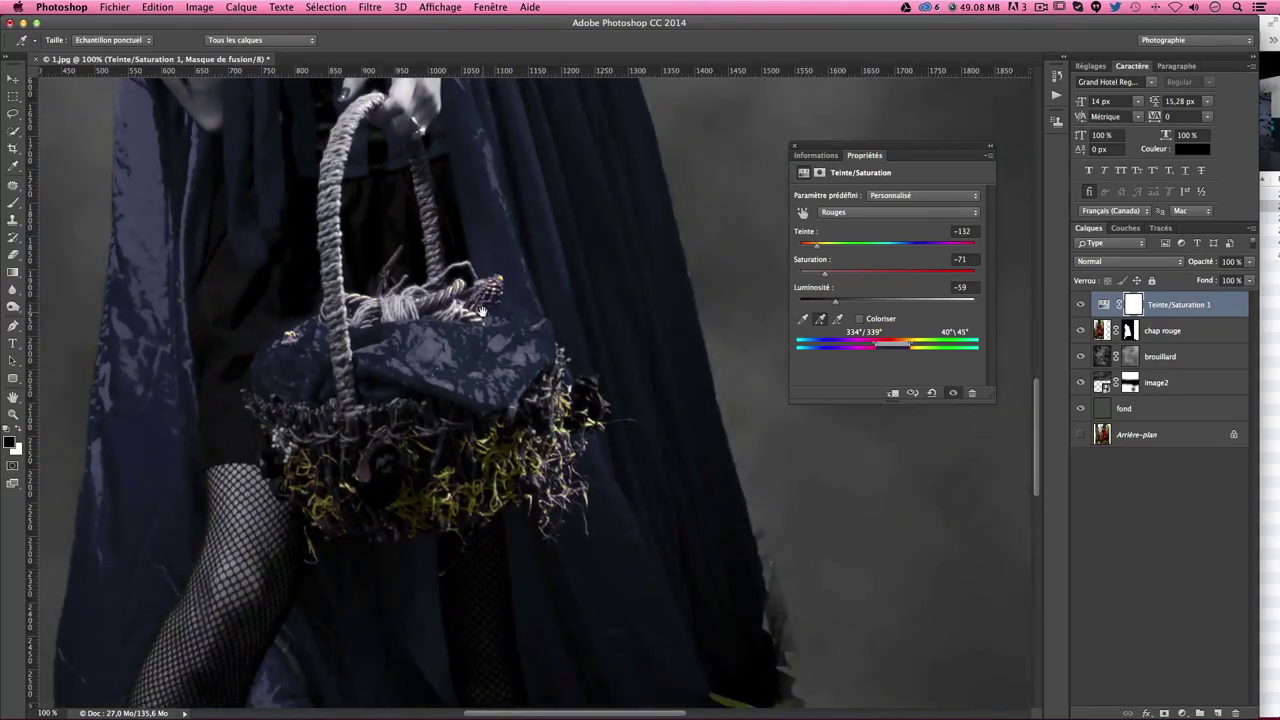
scroll(522, 388, "up", 5)
scroll(522, 388, "left", 3)
scroll(515, 390, "down", 5)
scroll(510, 392, "up", 5)
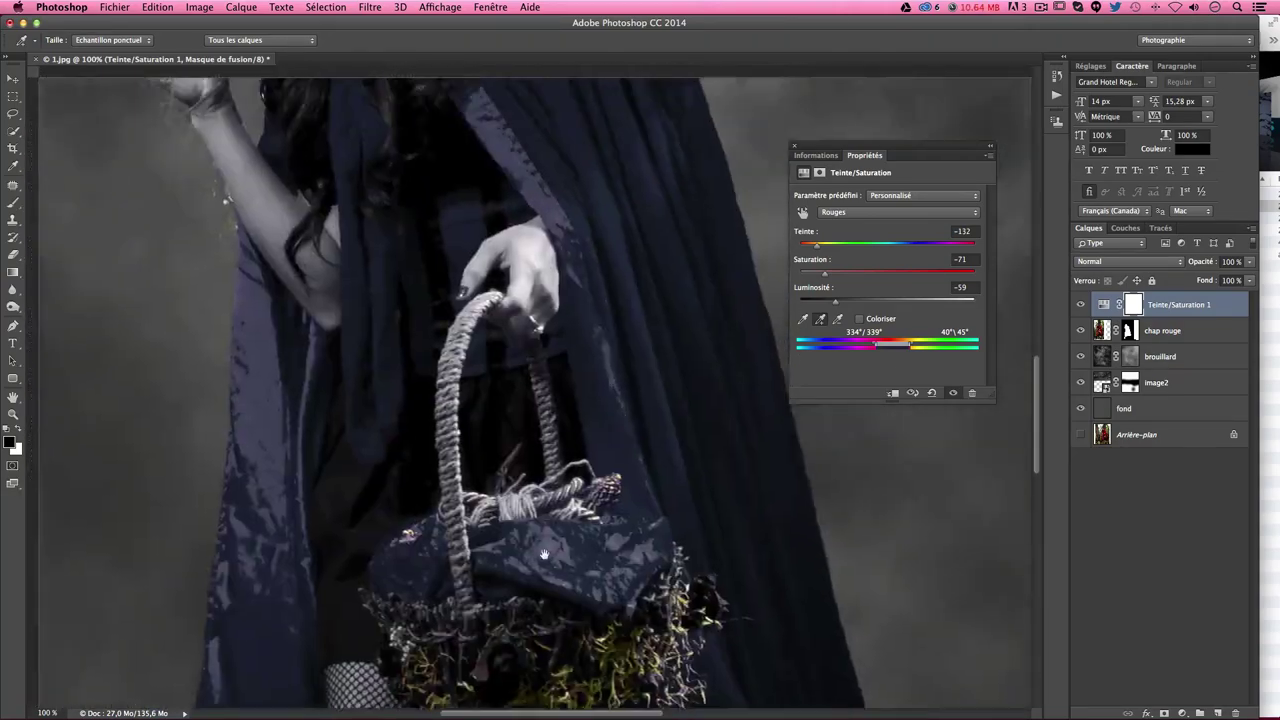
scroll(499, 397, "up", 4)
scroll(499, 397, "up", 3)
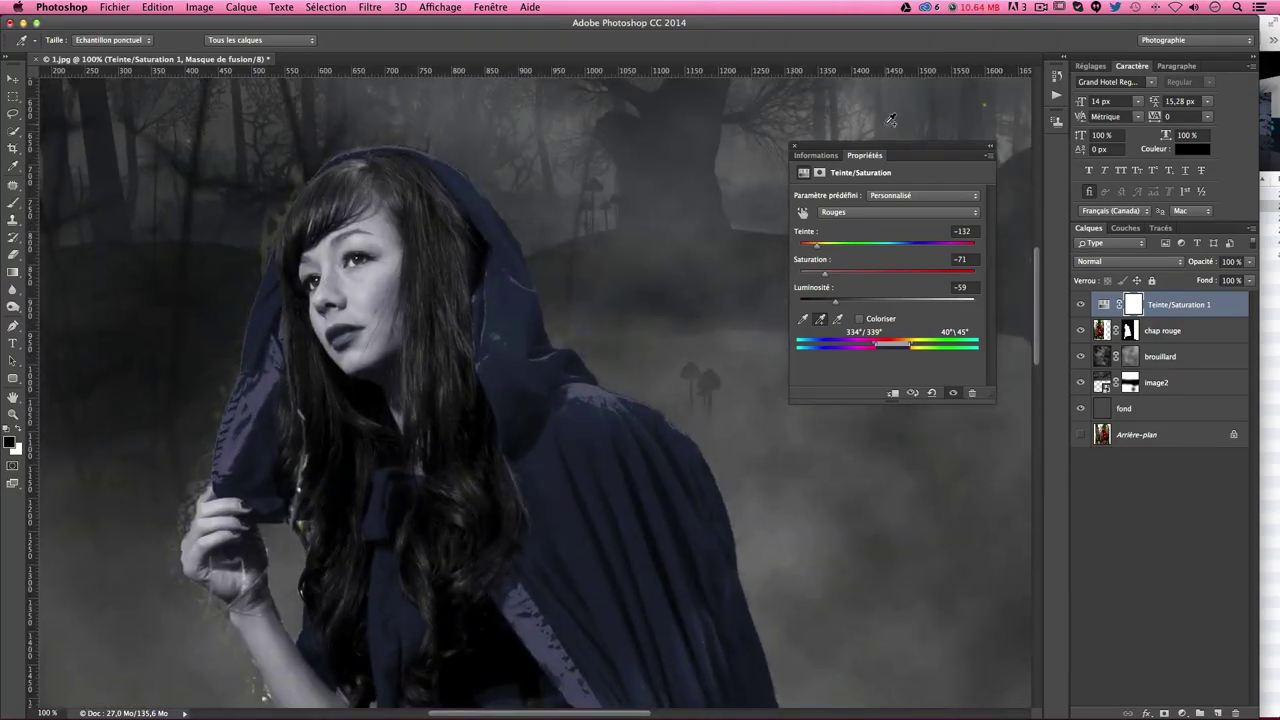
Step: Target the Hue/Saturation mask with a 100 px Brush at 100% opacity
key("v")
left_click(1131, 307)
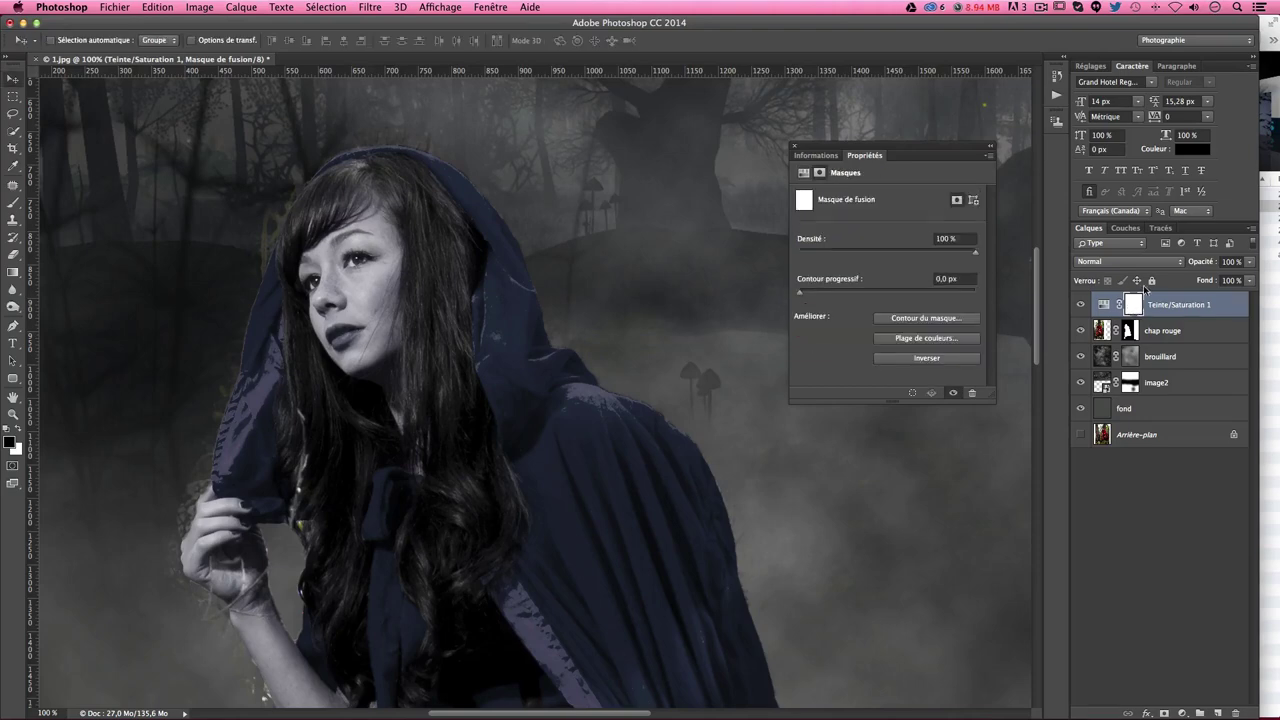
left_click(13, 203)
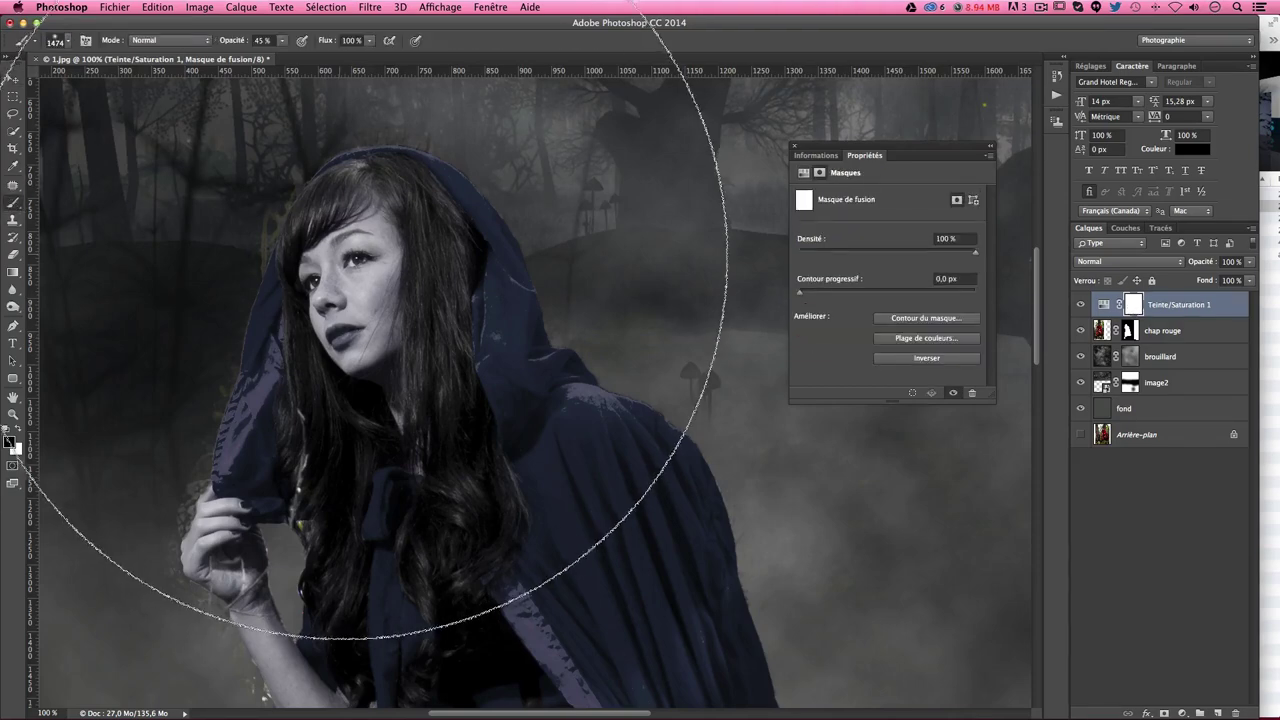
mouse_move(371, 290)
left_mouse_down()
mouse_move(291, 292)
mouse_move(310, 292)
left_mouse_up()
mouse_move(413, 255)
left_mouse_down()
mouse_move(363, 262)
mouse_move(380, 260)
left_mouse_up()
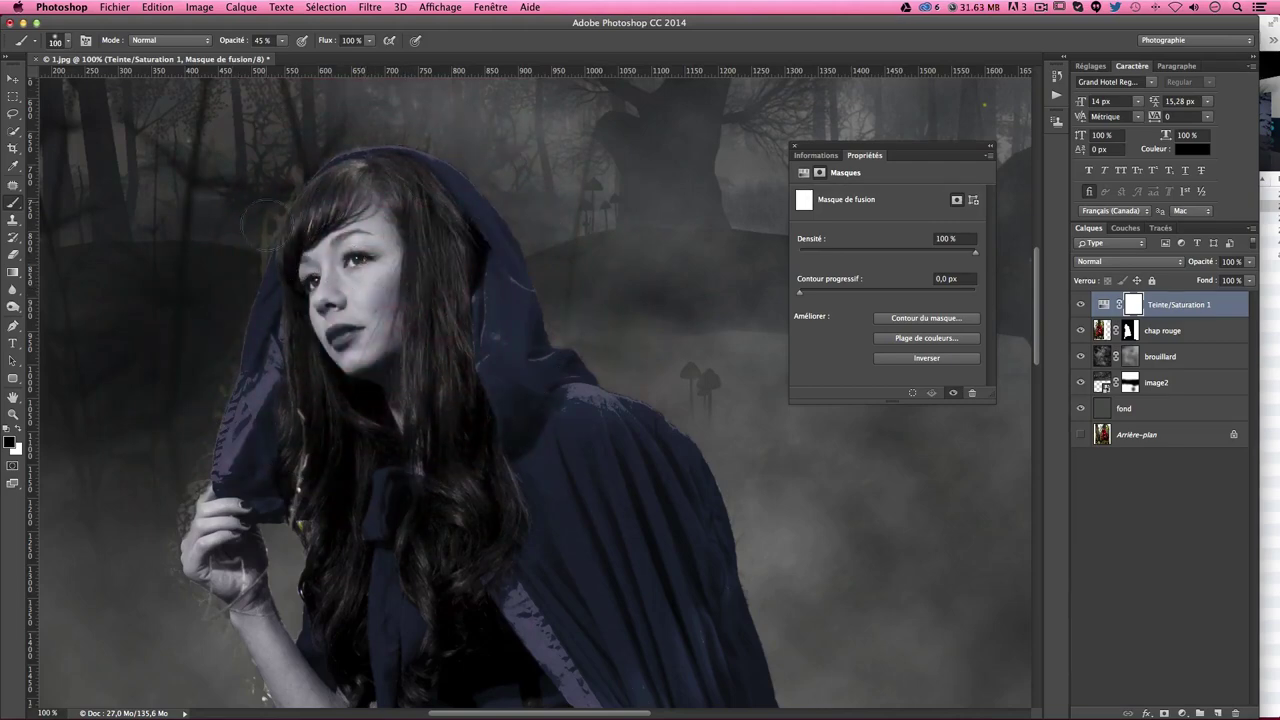
left_click_drag(283, 40, 322, 56)
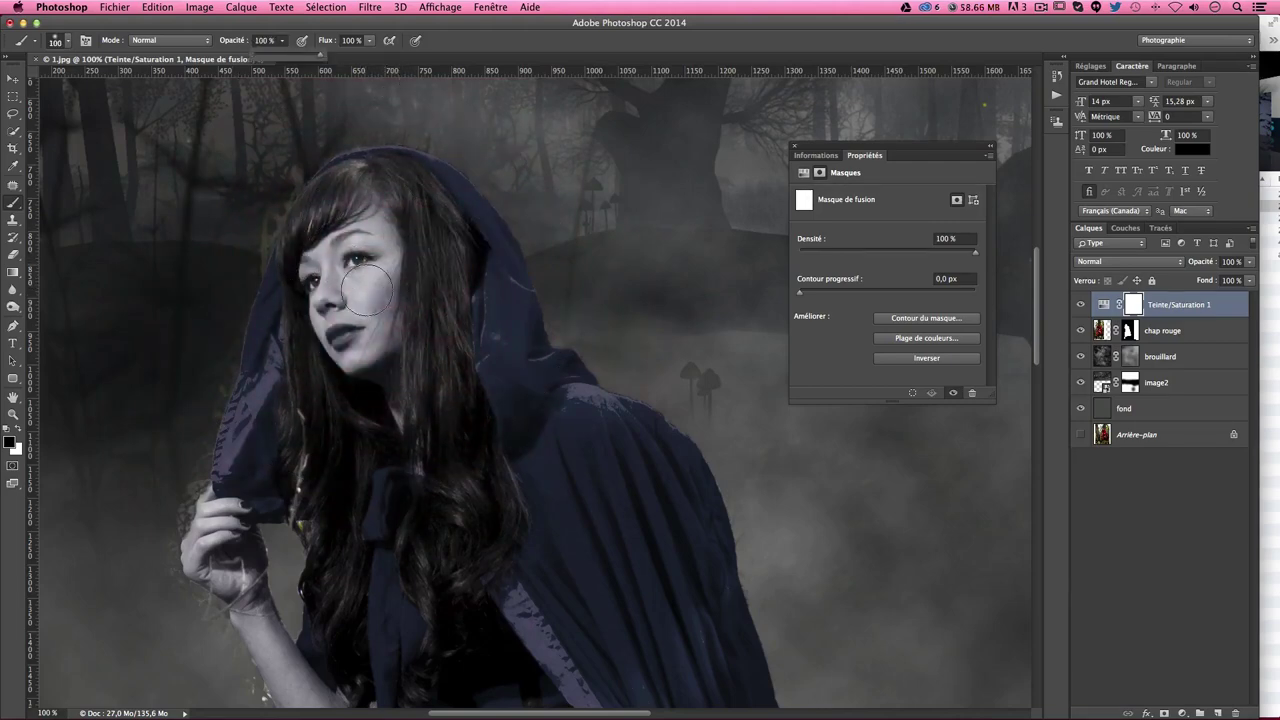
Step: Paint black on the mask over the face, lips, hair and hood
mouse_move(340, 320)
left_mouse_down()
mouse_move(355, 285)
mouse_move(335, 255)
mouse_move(345, 330)
mouse_move(330, 300)
mouse_move(373, 301)
mouse_move(375, 212)
mouse_move(335, 230)
mouse_move(320, 255)
mouse_move(385, 228)
mouse_move(380, 215)
left_mouse_up()
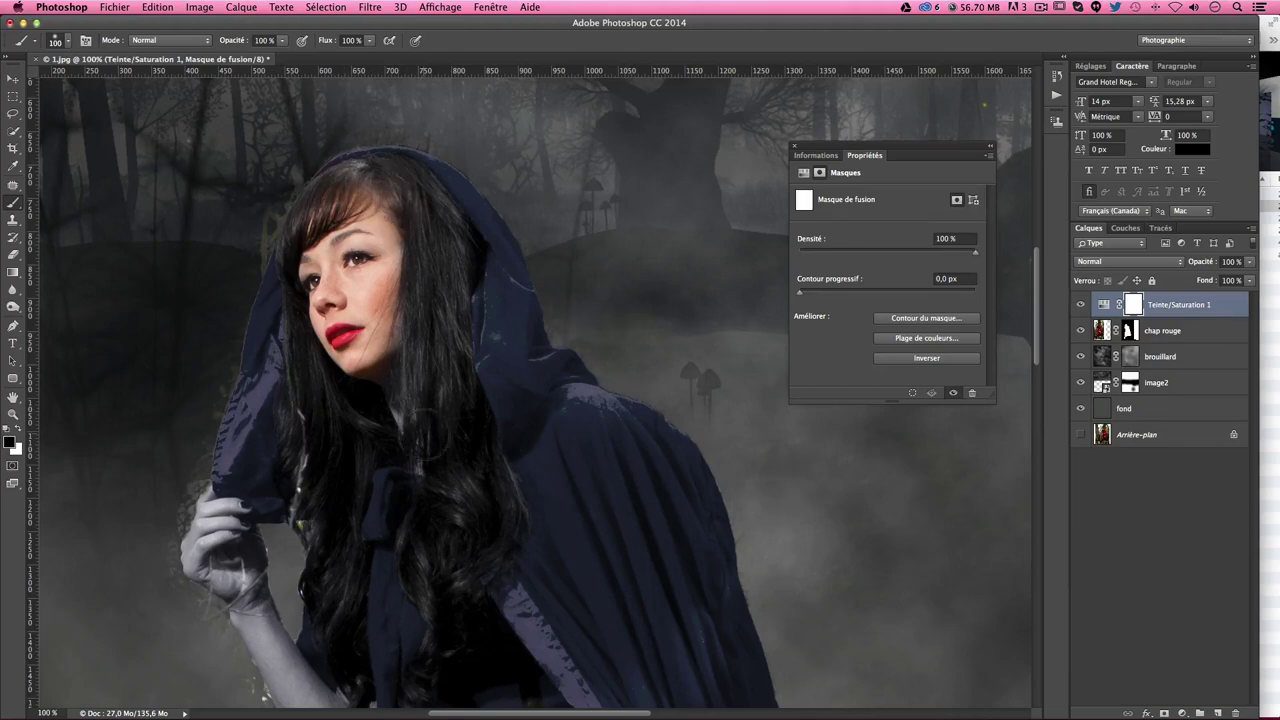
mouse_move(328, 458)
left_mouse_down()
mouse_move(310, 264)
mouse_move(443, 407)
mouse_move(455, 464)
left_mouse_up()
mouse_move(392, 246)
left_mouse_down()
mouse_move(420, 220)
mouse_move(365, 310)
mouse_move(335, 213)
left_mouse_up()
Step: Draw a first gradient on the mask over the cloak, then zoom out to 50%
left_click(14, 273)
scroll(585, 453, "down", 1)
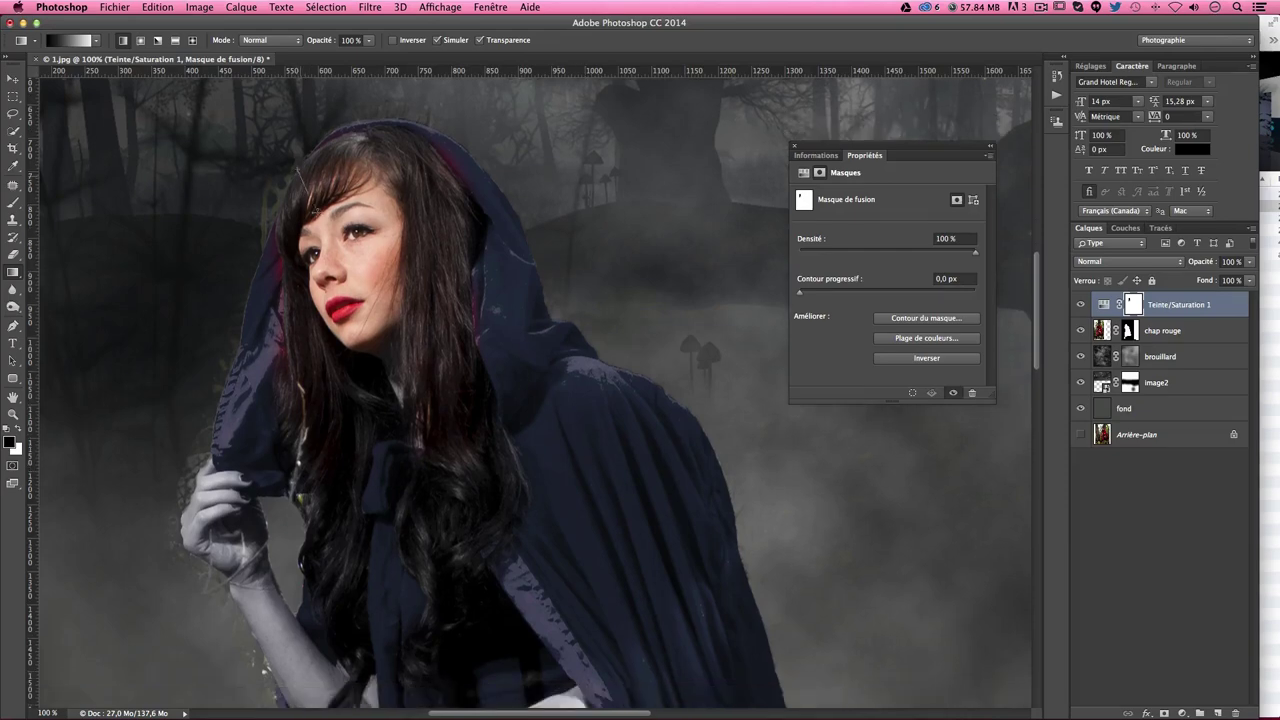
scroll(619, 635, "down", 2)
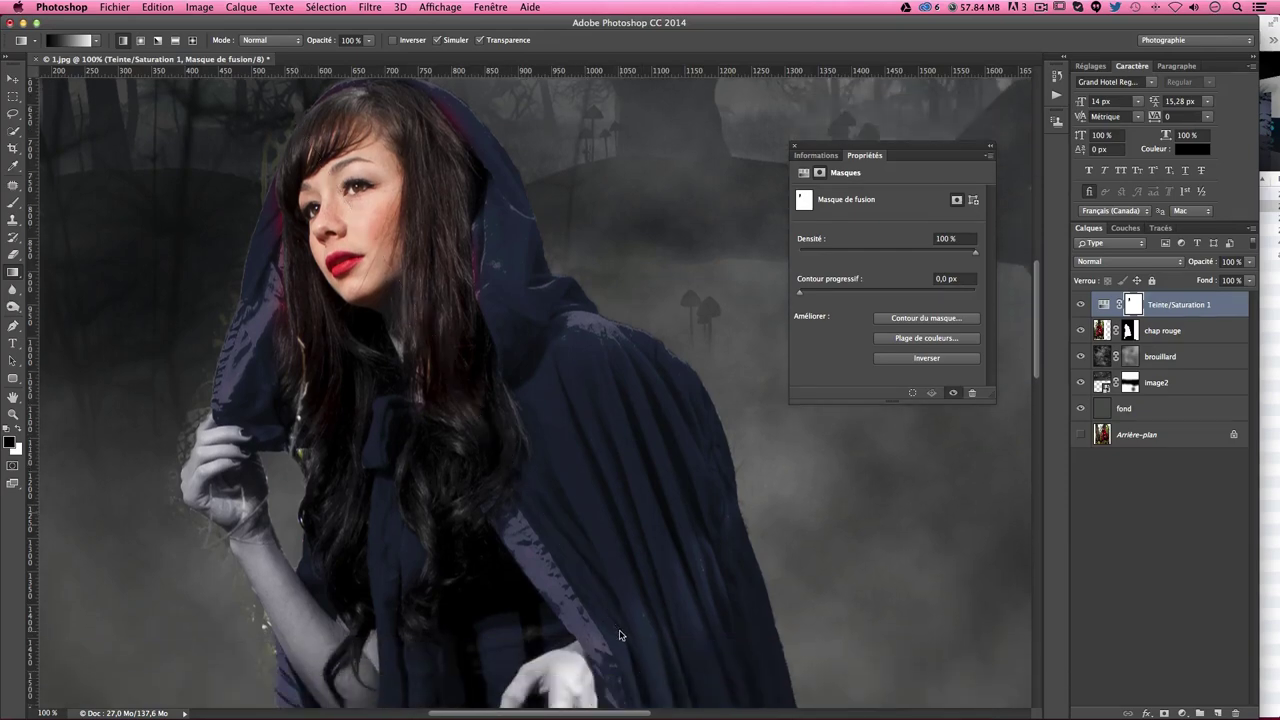
left_click_drag(619, 635, 620, 632)
scroll(621, 634, "up", 3)
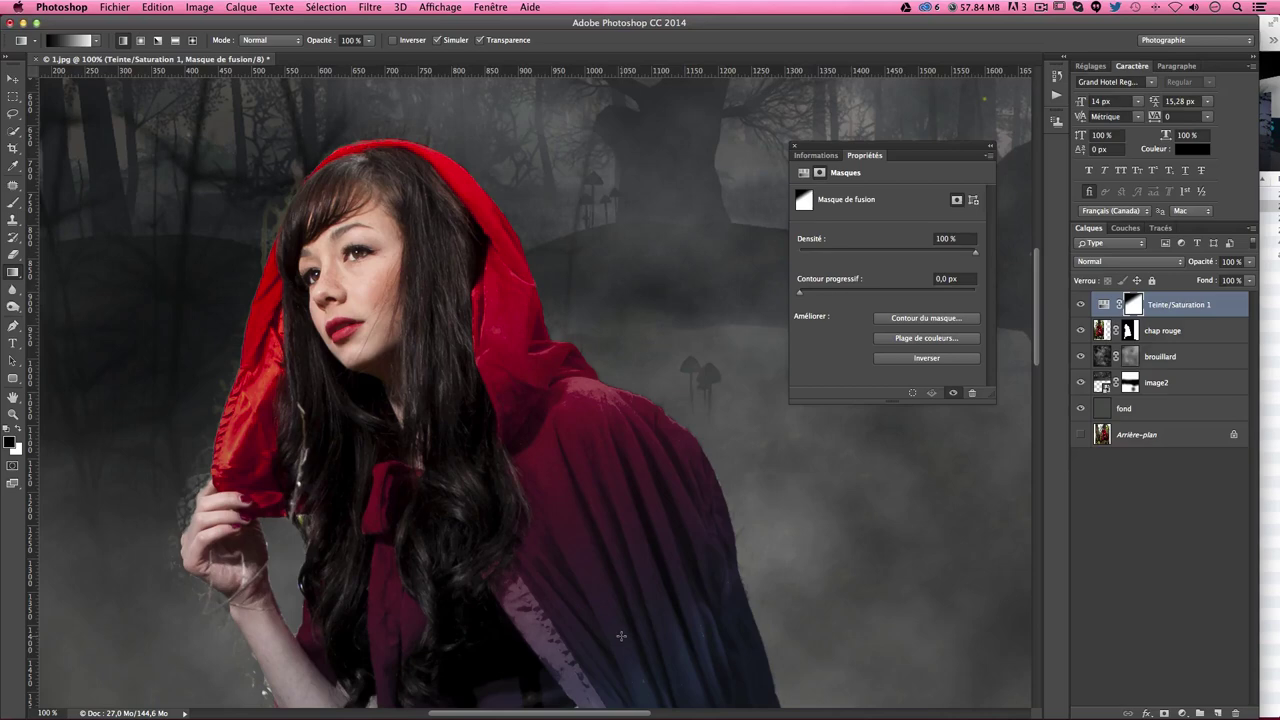
key("super+minus")
key("super+minus")
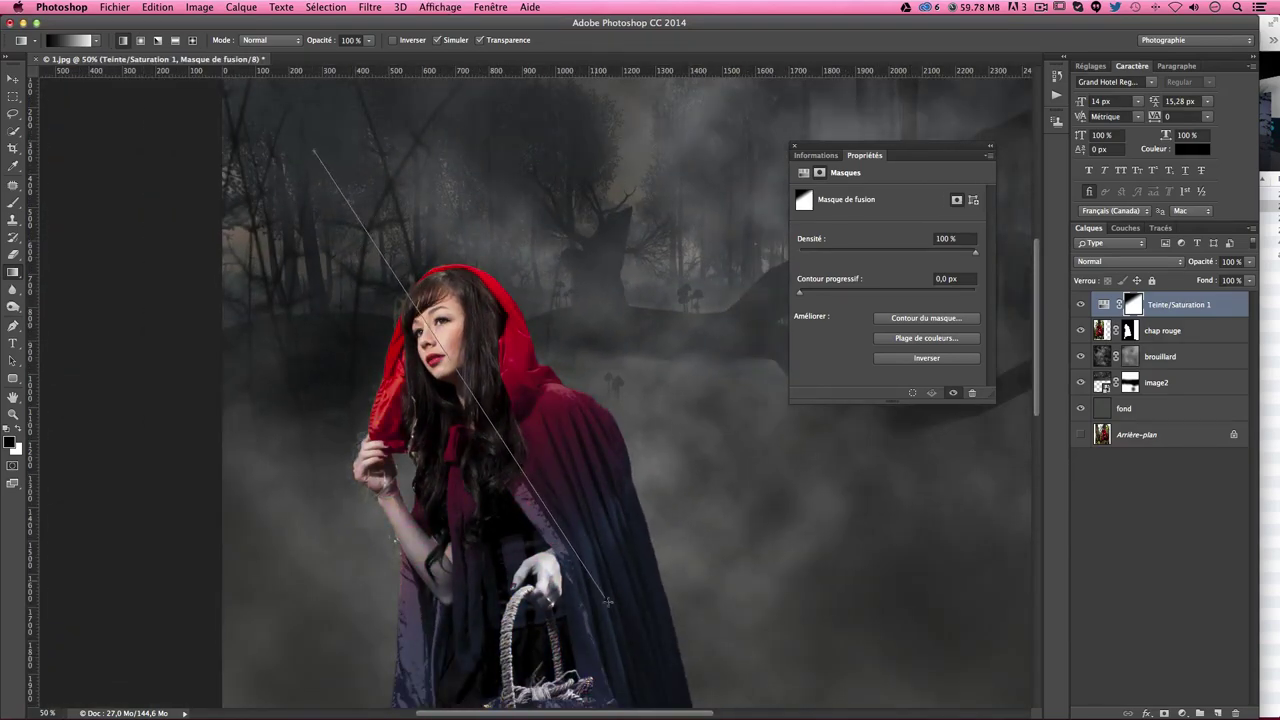
Step: Redraw upper-left-to-cloak gradients until the red hood fades into dark purple-blue below
left_click_drag(577, 526, 640, 642)
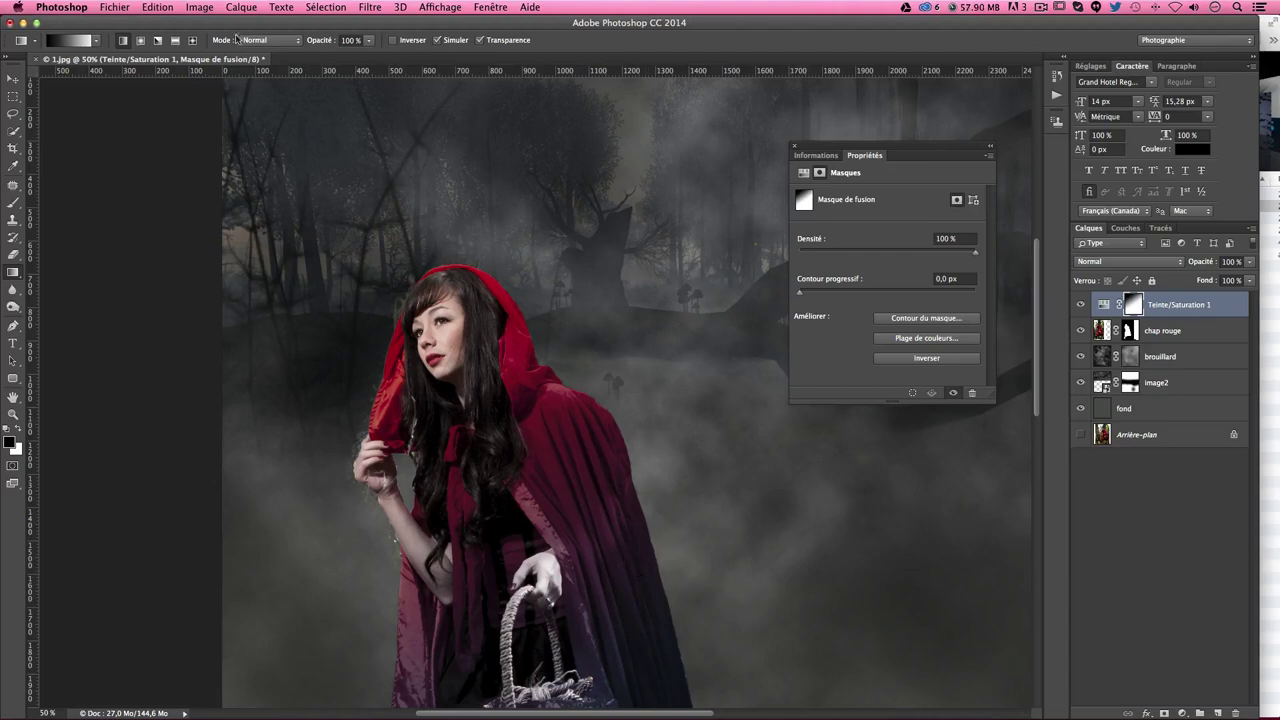
left_click_drag(371, 249, 671, 692)
left_click_drag(273, 108, 619, 582)
left_click_drag(339, 176, 591, 476)
left_click_drag(313, 122, 611, 535)
left_click_drag(419, 145, 405, 200)
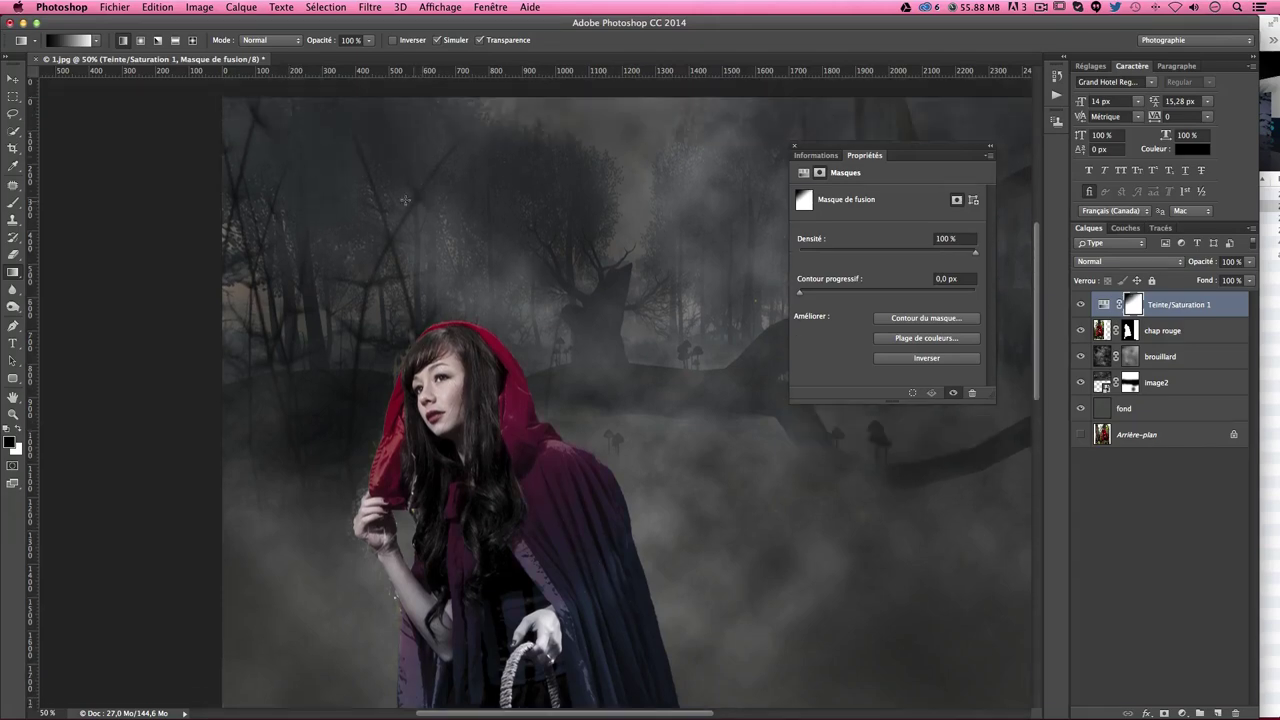
left_click_drag(240, 118, 590, 521)
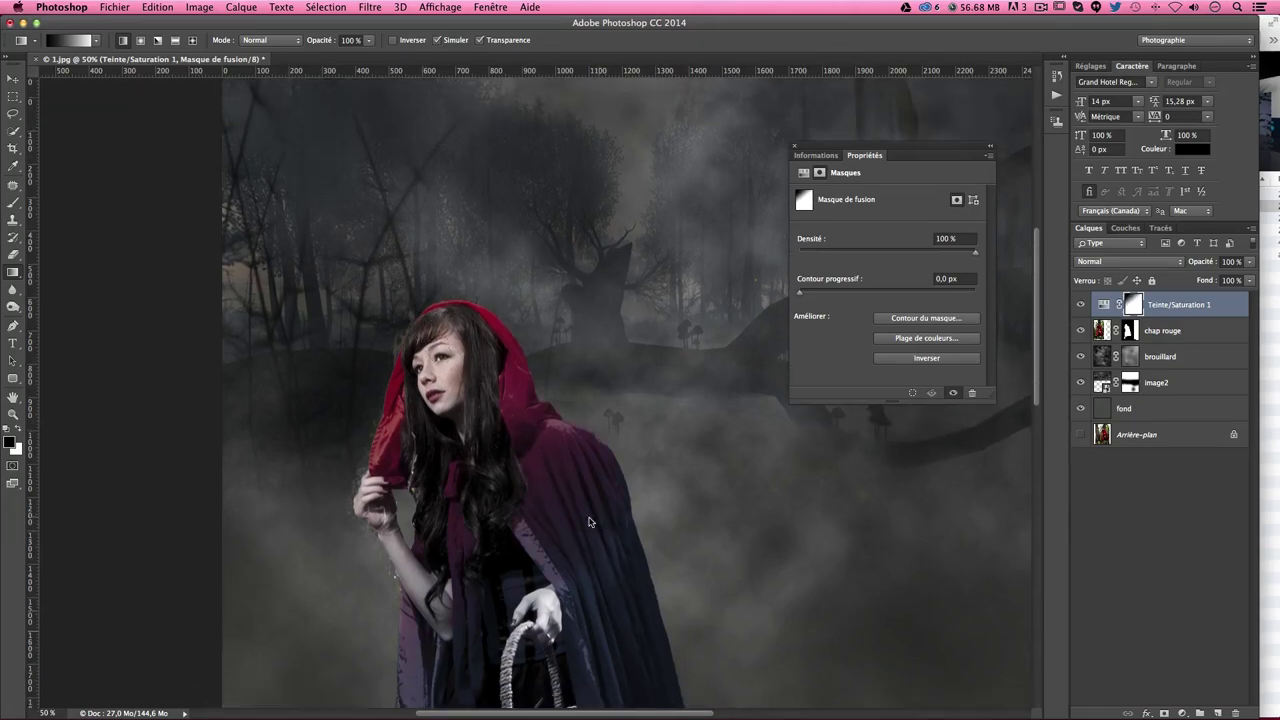
left_click_drag(622, 582, 584, 411)
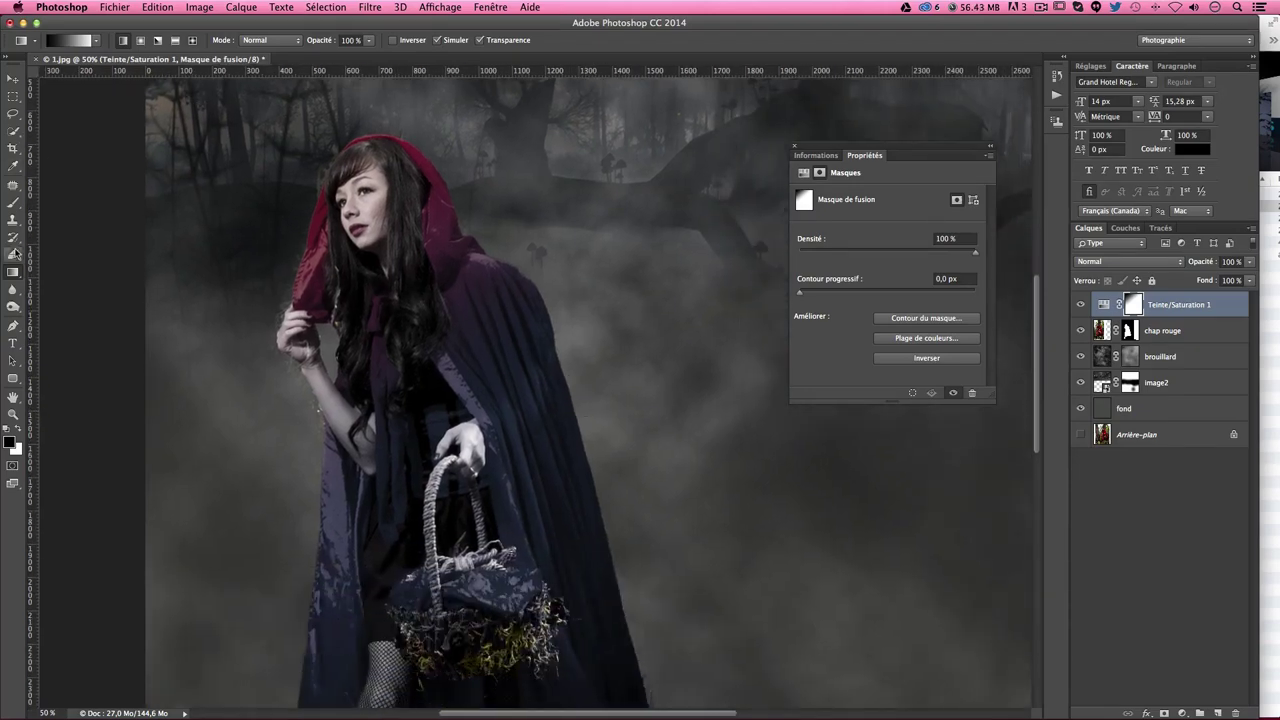
Step: Zoom to 200% on the face and set the Brush to 82% opacity, 55 px
left_click(13, 204)
key("ctrl+plus")
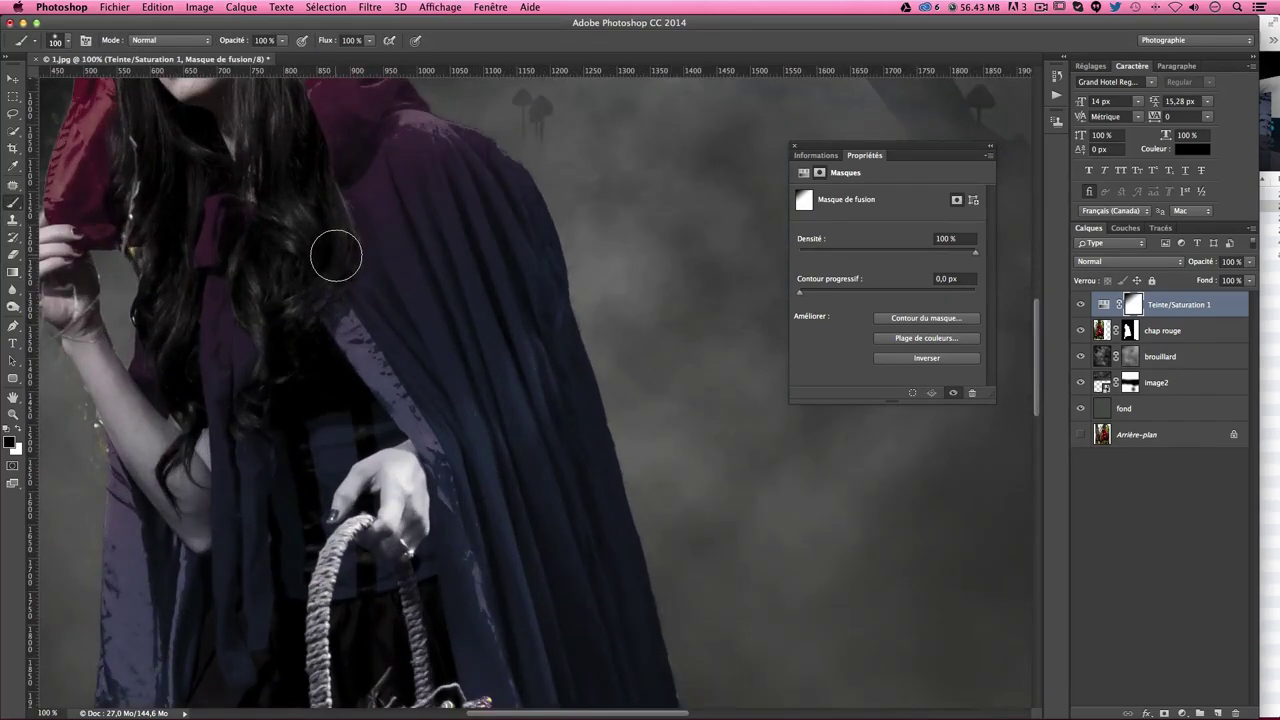
left_click_drag(337, 257, 563, 561)
key("ctrl+plus")
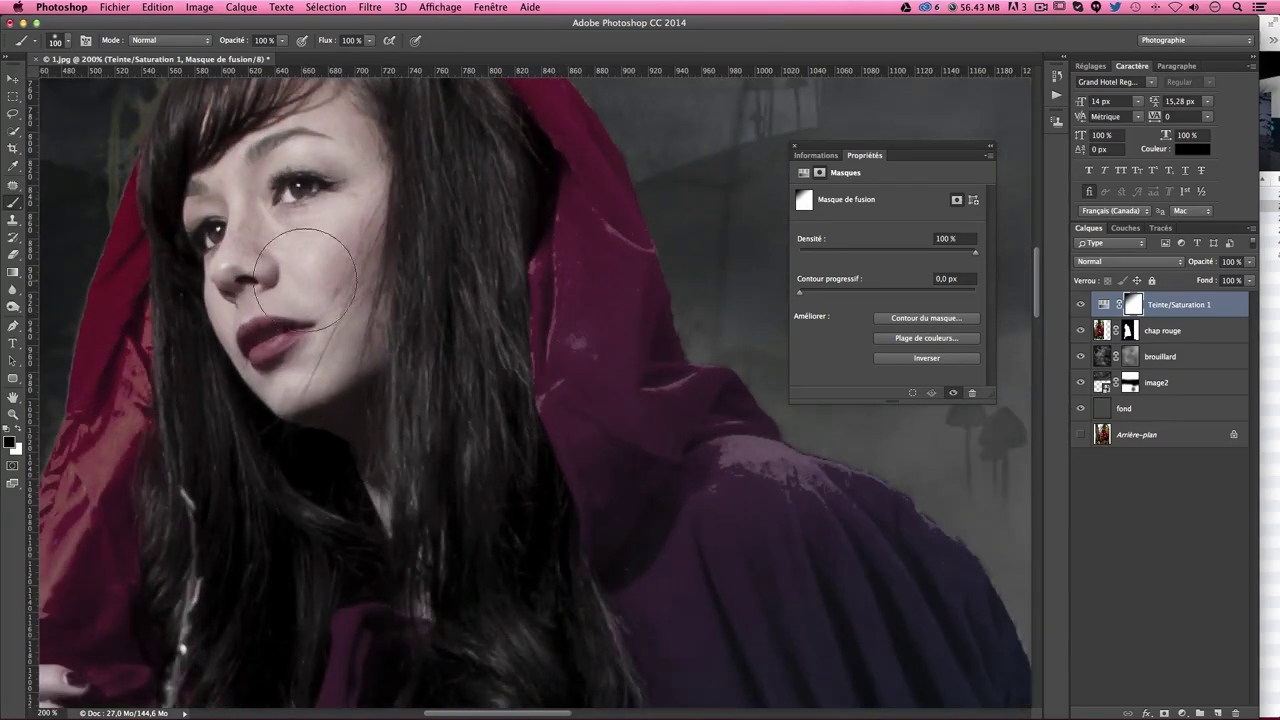
left_click_drag(305, 267, 521, 446)
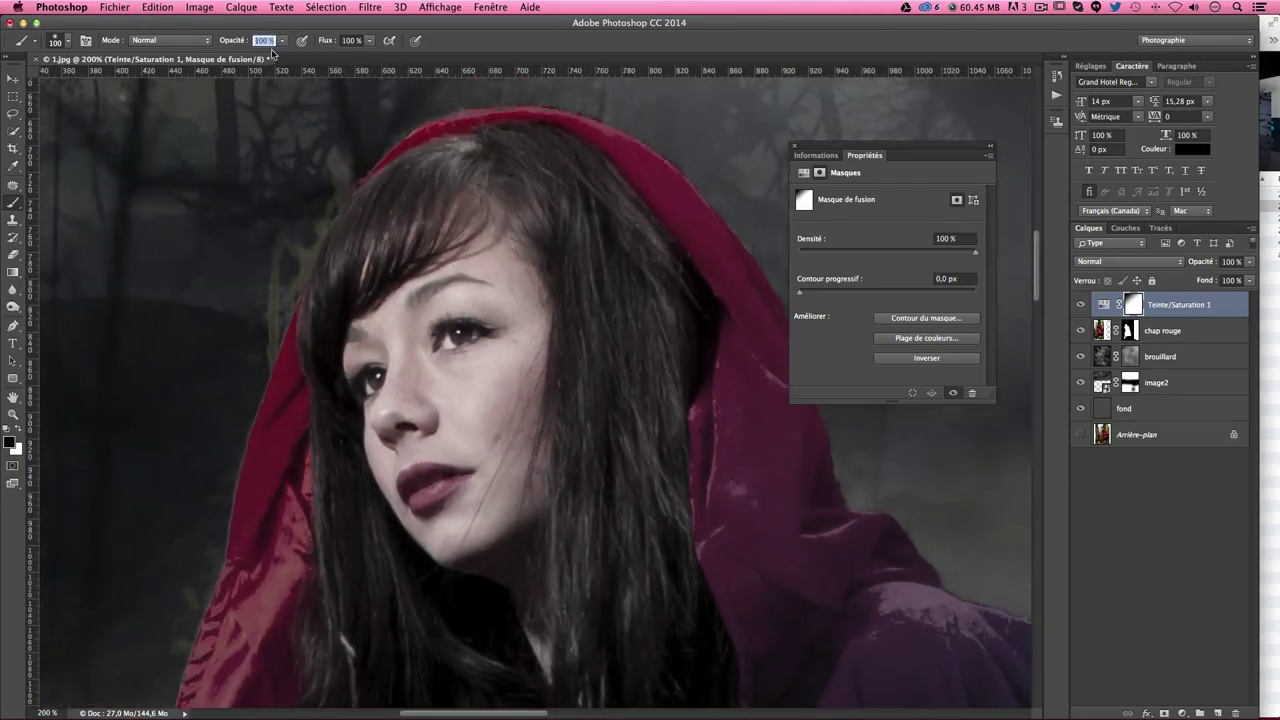
left_click_drag(276, 49, 271, 58)
type("39")
mouse_move(442, 362)
left_mouse_down()
mouse_move(427, 526)
mouse_move(405, 480)
left_mouse_up()
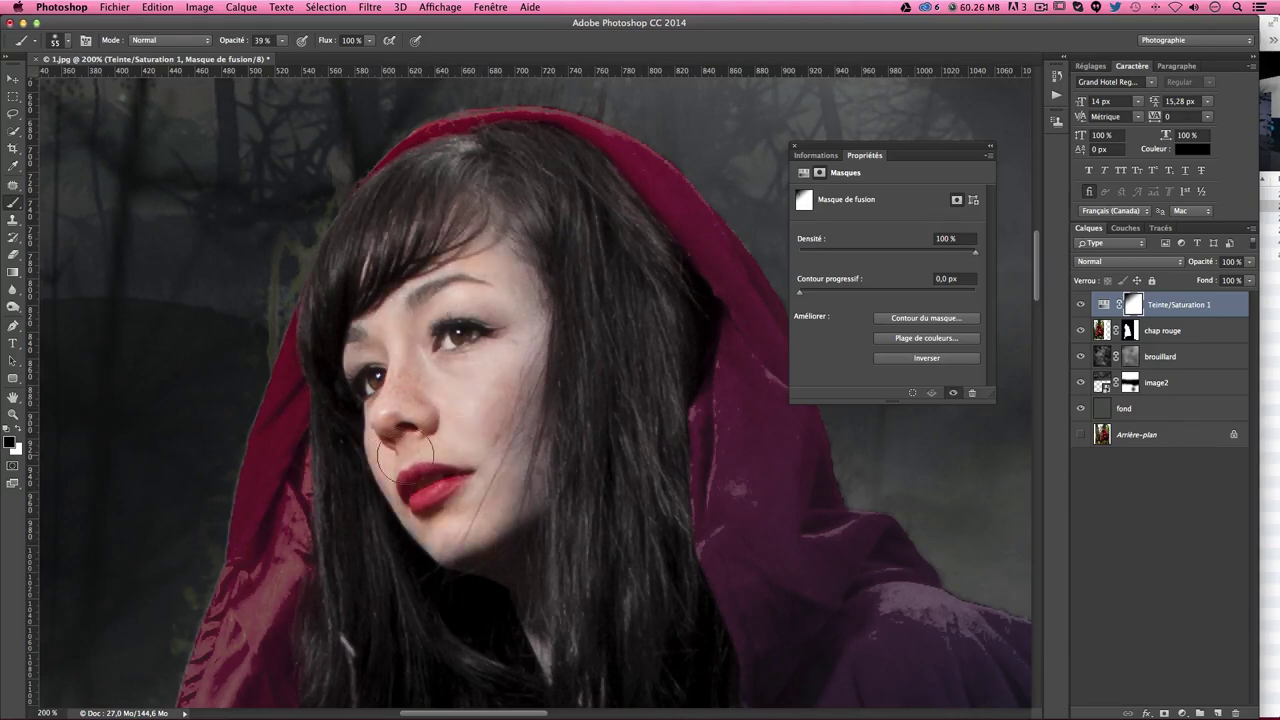
Step: Restore skin on the hand's knuckles and elbow, then paint away the stray red patches
mouse_move(433, 571)
left_mouse_down()
mouse_move(386, 260)
mouse_move(657, 371)
mouse_move(494, 374)
mouse_move(513, 422)
left_mouse_up()
mouse_move(324, 390)
left_mouse_down()
mouse_move(332, 362)
mouse_move(386, 357)
mouse_move(366, 287)
left_mouse_up()
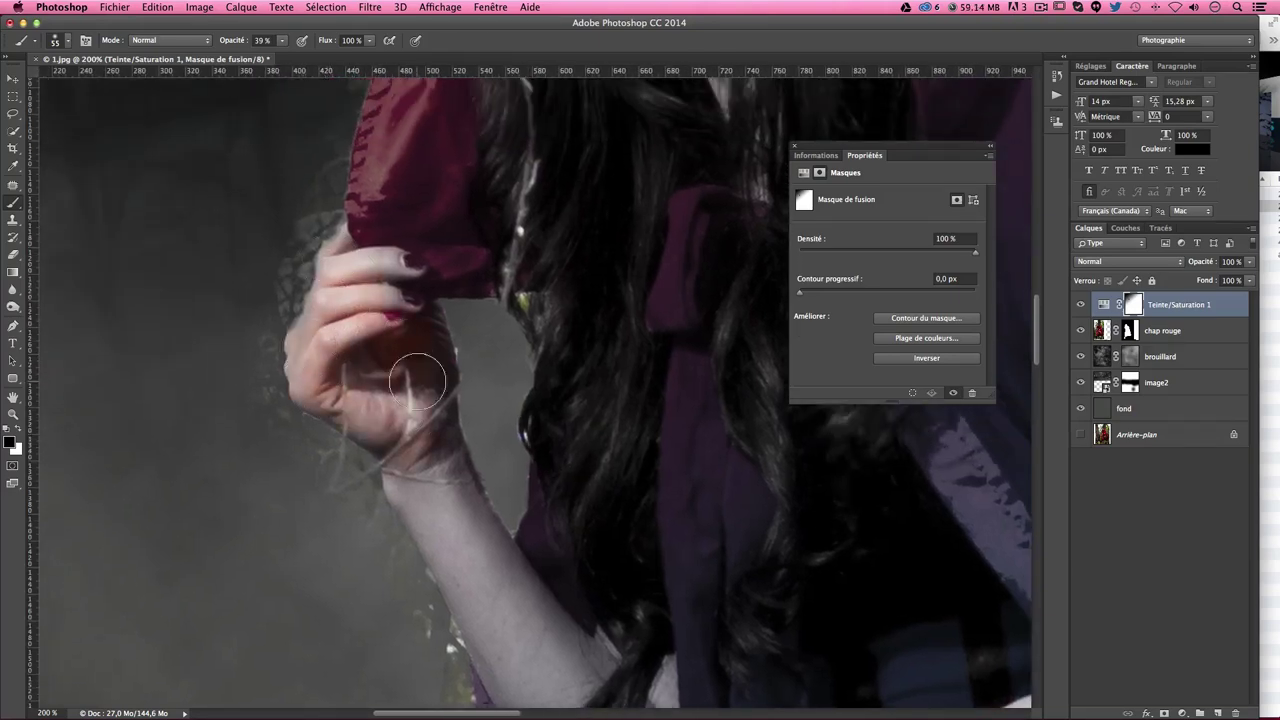
left_click_drag(484, 556, 421, 402)
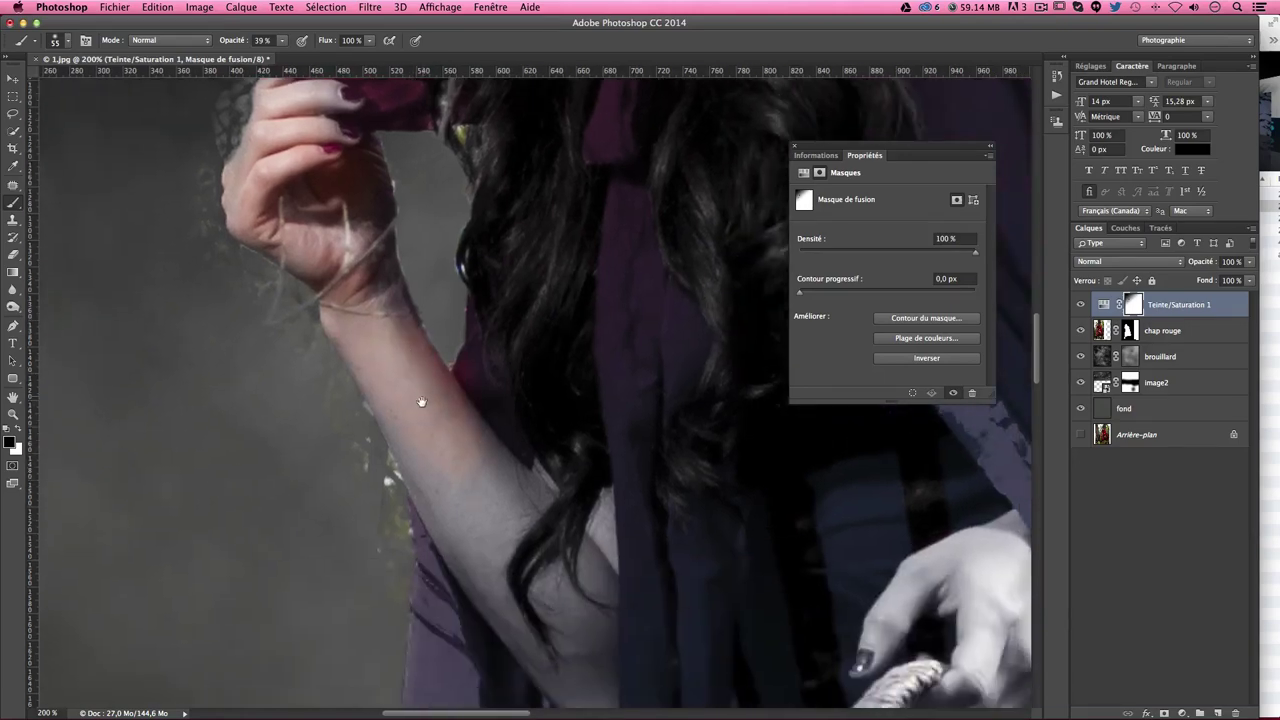
left_click_drag(550, 585, 450, 385)
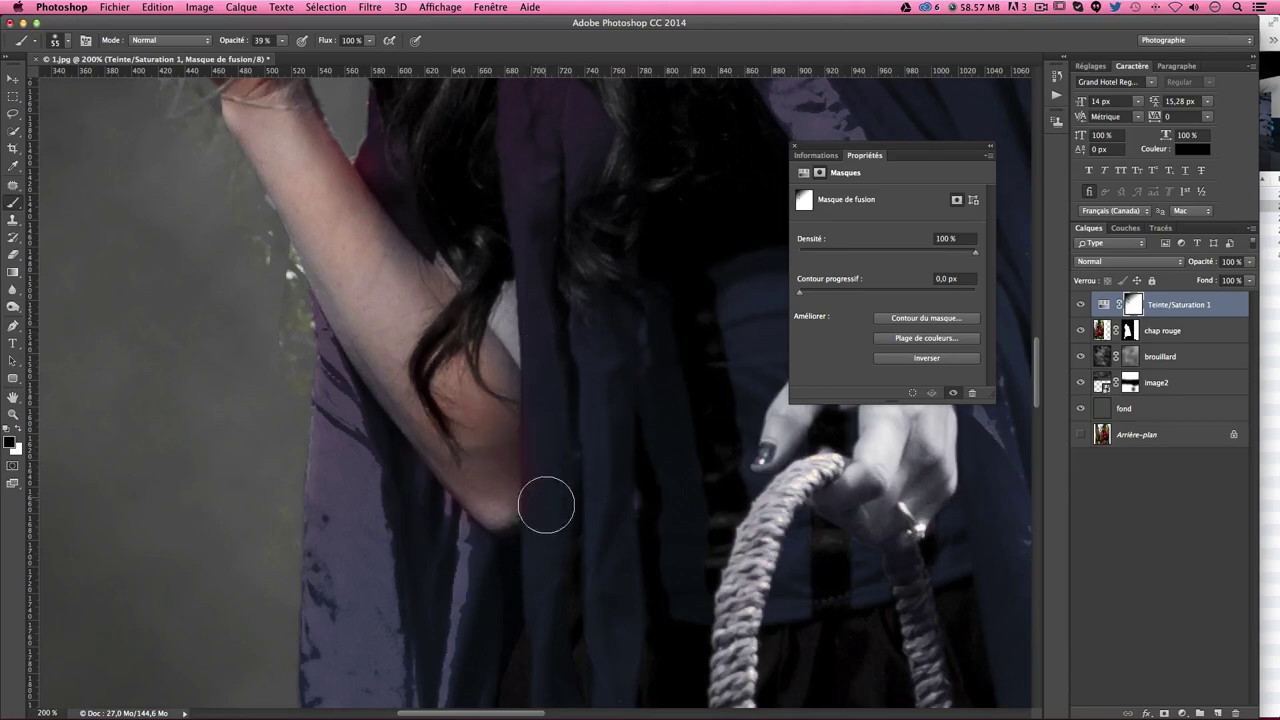
left_click_drag(558, 484, 543, 417)
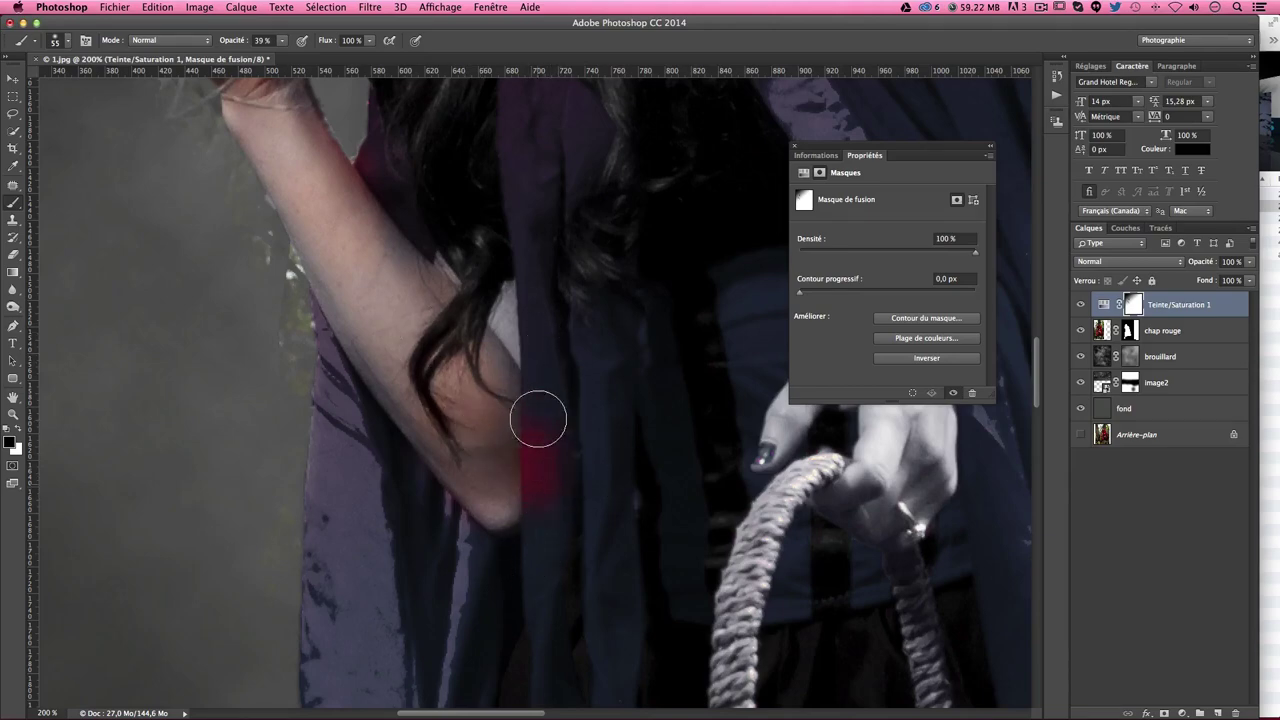
key("x")
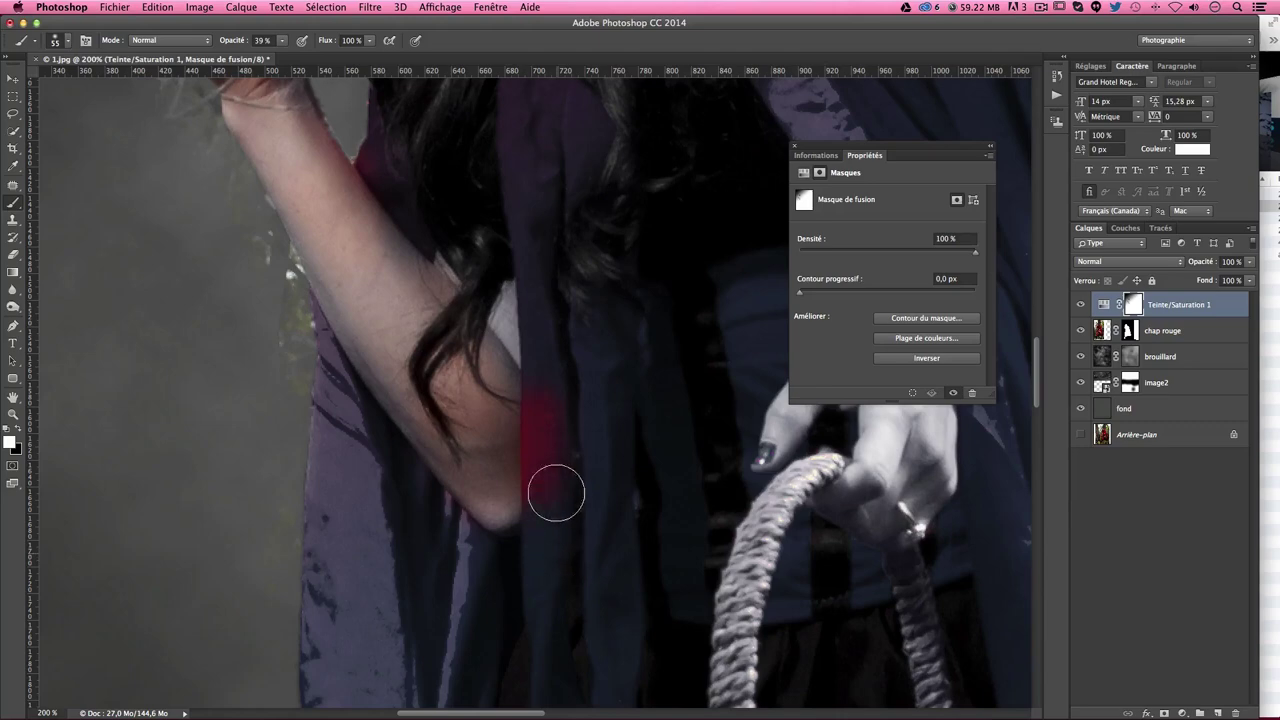
left_click_drag(557, 494, 559, 521)
mouse_move(625, 444)
left_mouse_down()
mouse_move(543, 366)
mouse_move(547, 497)
left_mouse_up()
Step: Restore skin tone along the finger on the rope, resizing the brush to 18 then 51 px
scroll(440, 470, "up", 5)
scroll(374, 266, "right", 3)
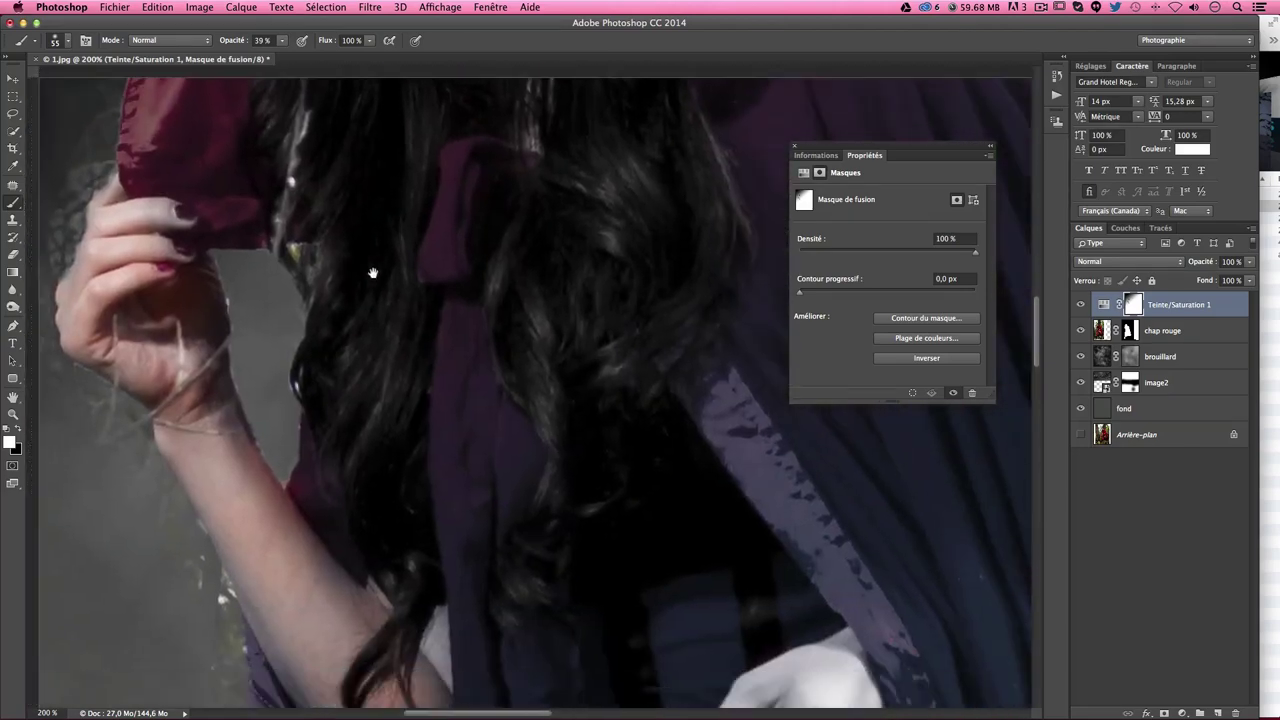
scroll(429, 269, "down", 5)
scroll(429, 269, "right", 3)
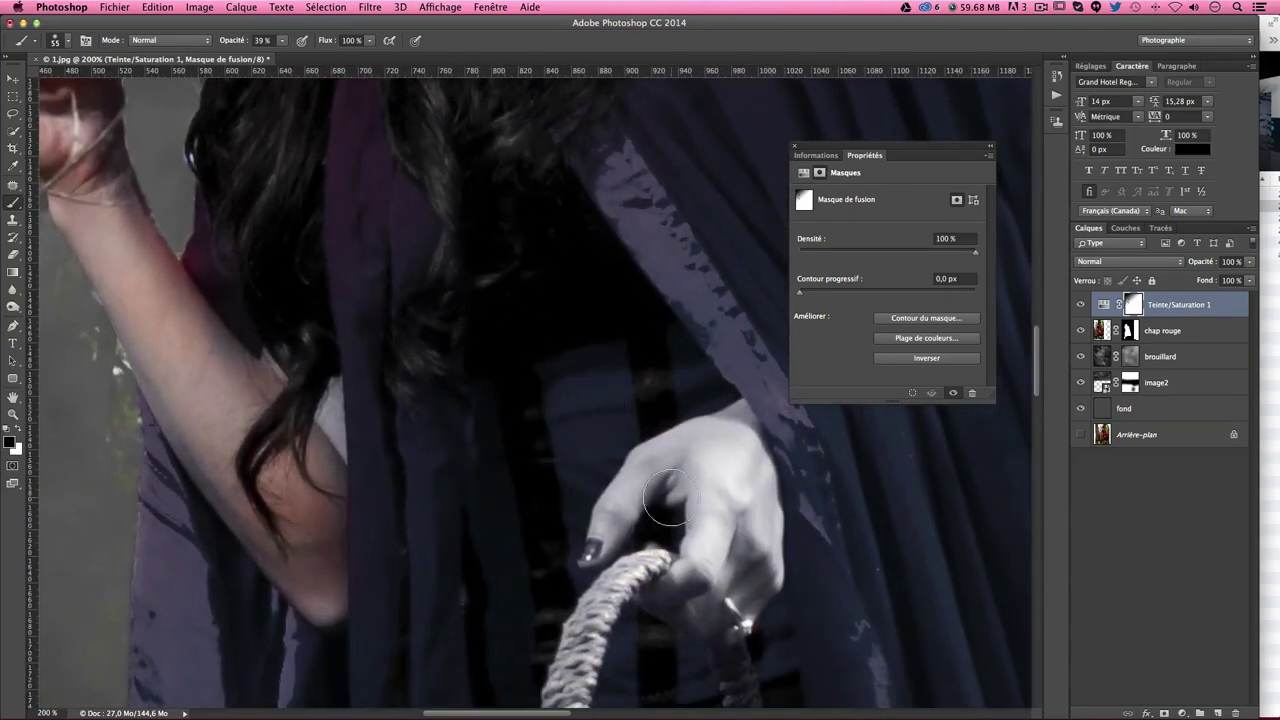
left_click_drag(731, 517, 686, 590)
left_click_drag(714, 466, 700, 486)
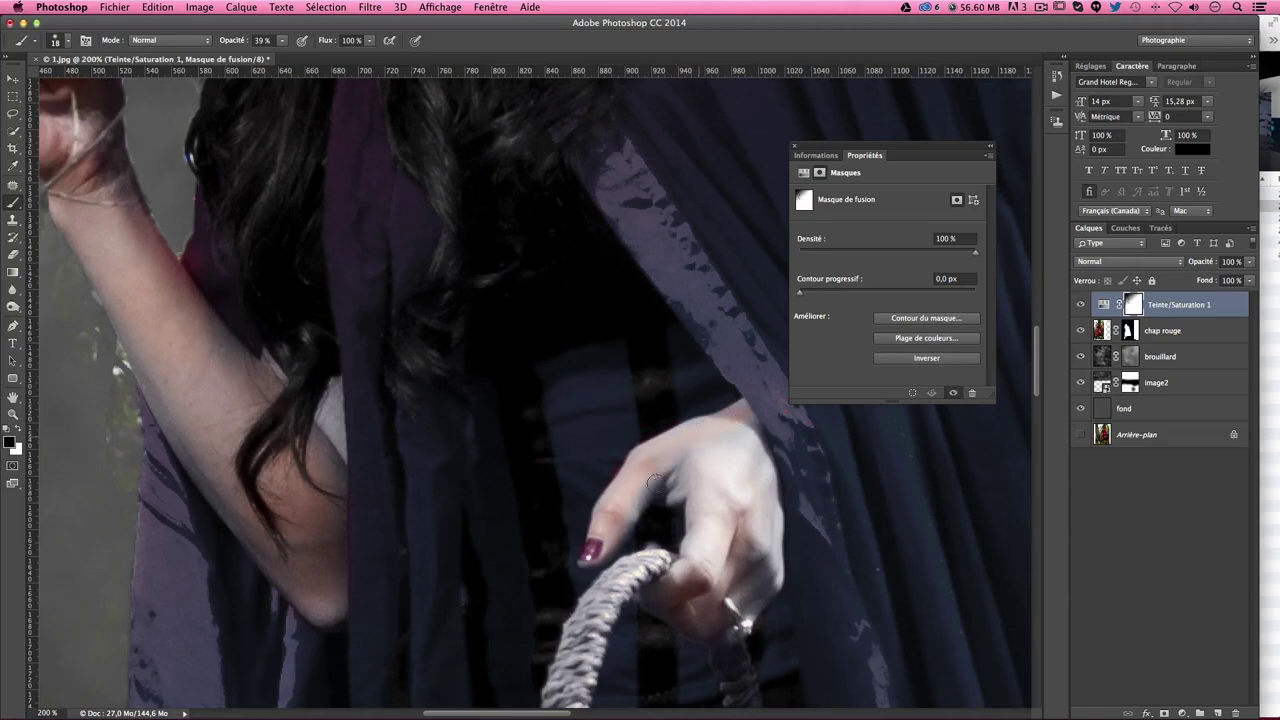
left_click_drag(654, 482, 690, 480)
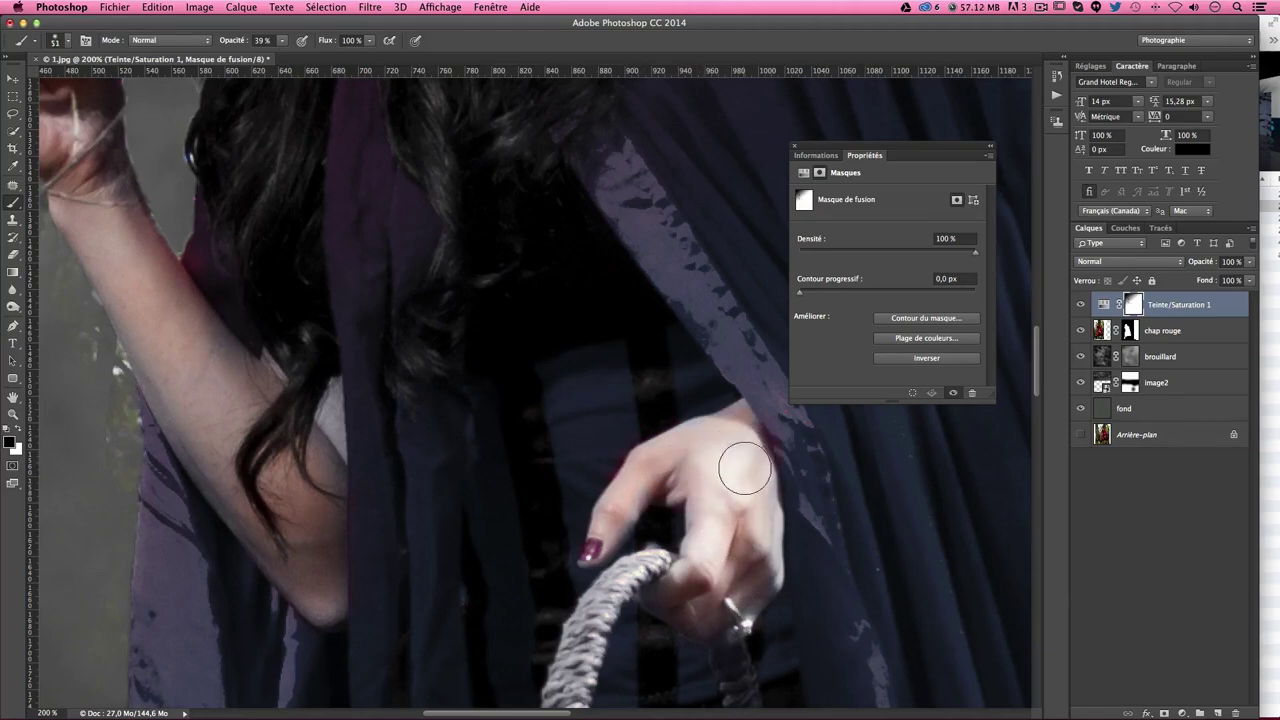
left_click_drag(713, 494, 648, 442)
Step: Shrink the brush to 20 px, switch to white, and zoom out past the basket
key("ctrl+r")
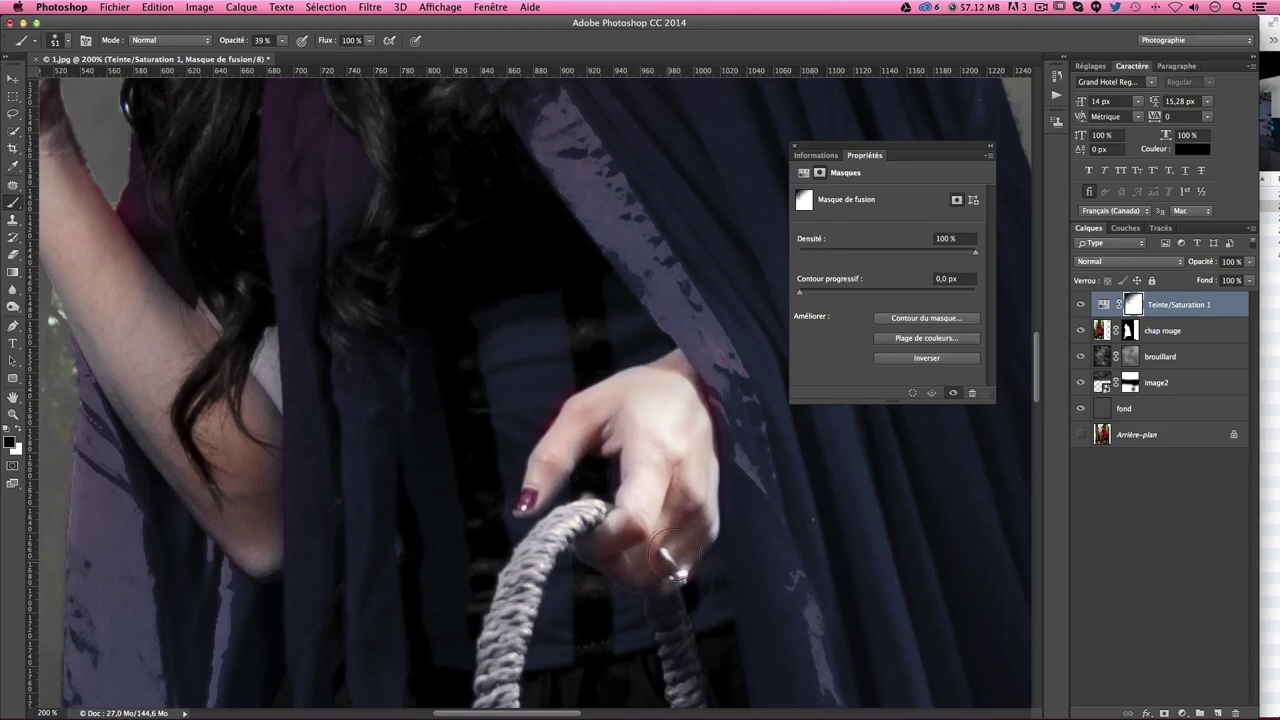
left_click_drag(628, 436, 604, 441)
key("x")
left_click_drag(613, 492, 563, 356)
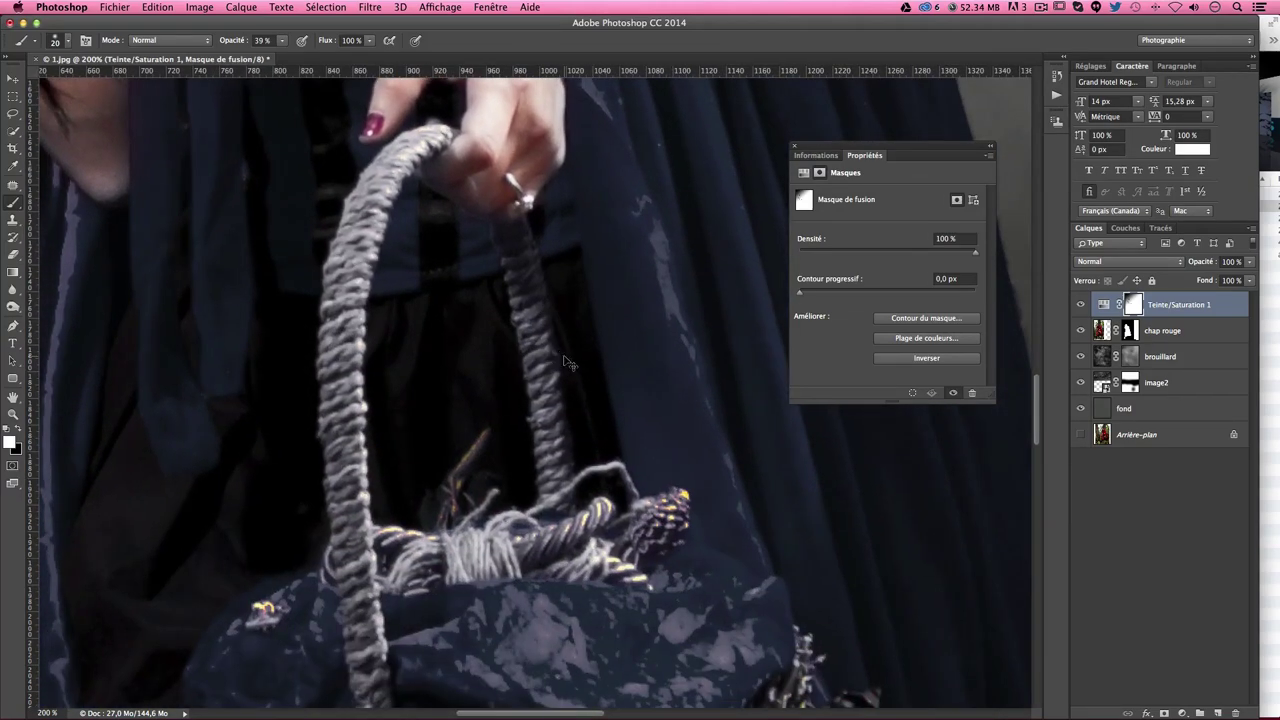
key("super+minus")
key("super+minus")
Step: Enlarge the brush to 74 px and paint the purple tint over the chest bow at 200%
scroll(568, 370, "up", 3)
scroll(572, 400, "up", 5)
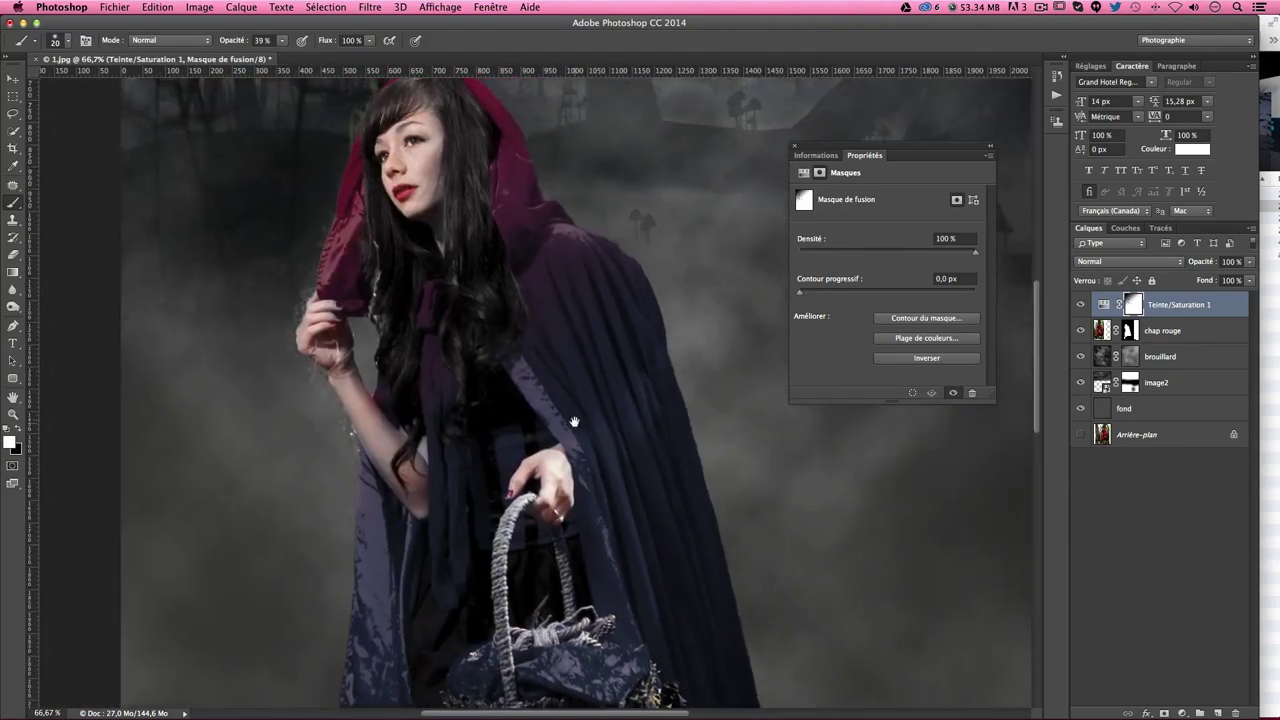
left_click_drag(574, 422, 652, 561)
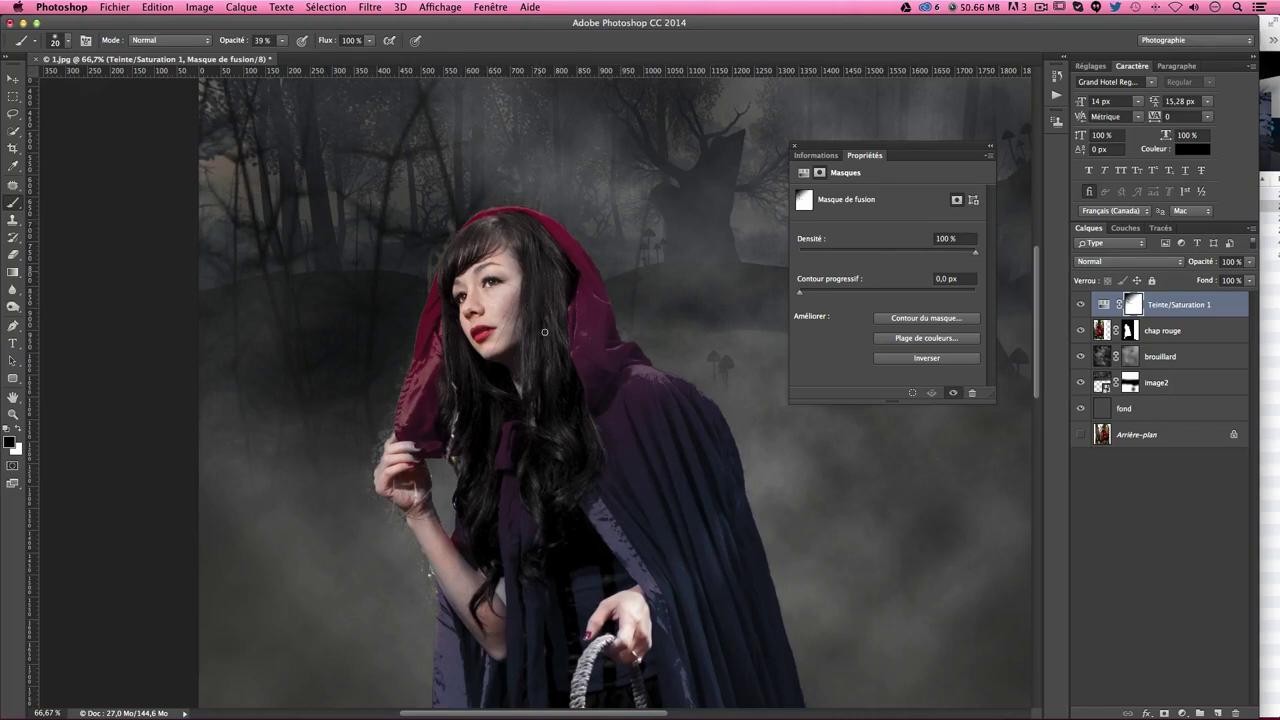
left_click_drag(544, 332, 554, 292)
key("ctrl+plus")
key("ctrl+plus")
key("x")
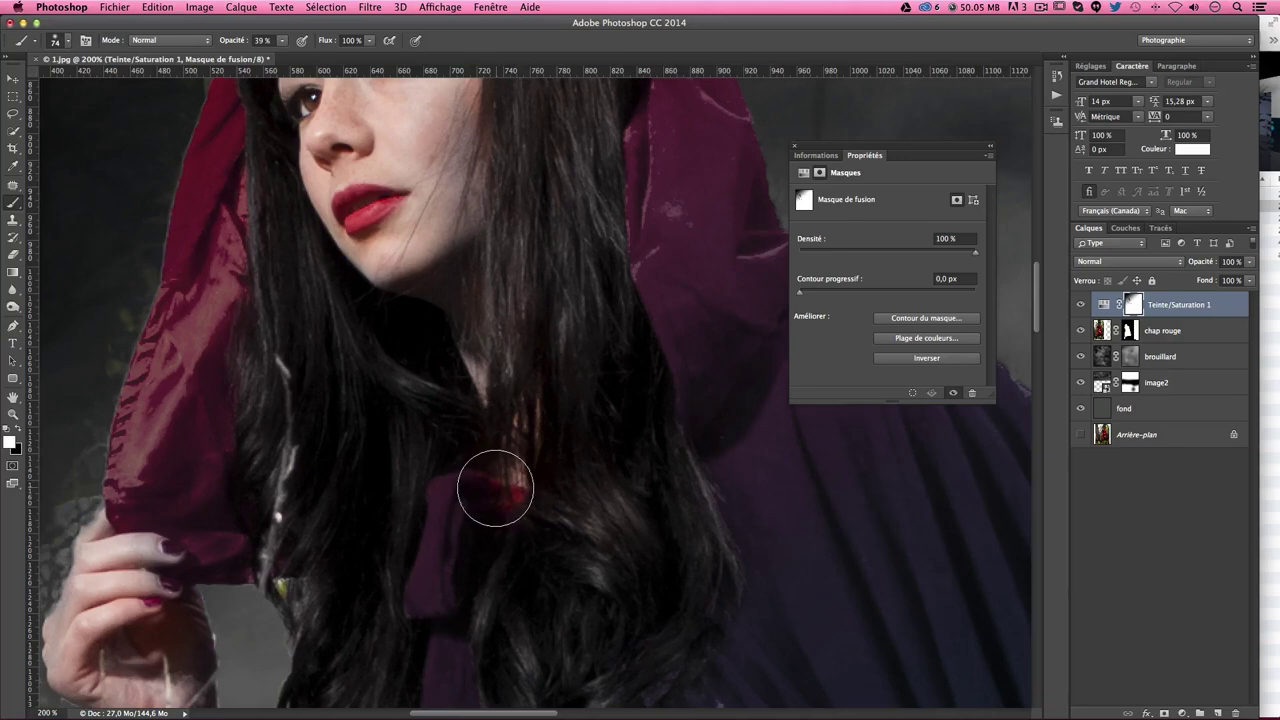
left_click_drag(500, 507, 557, 537)
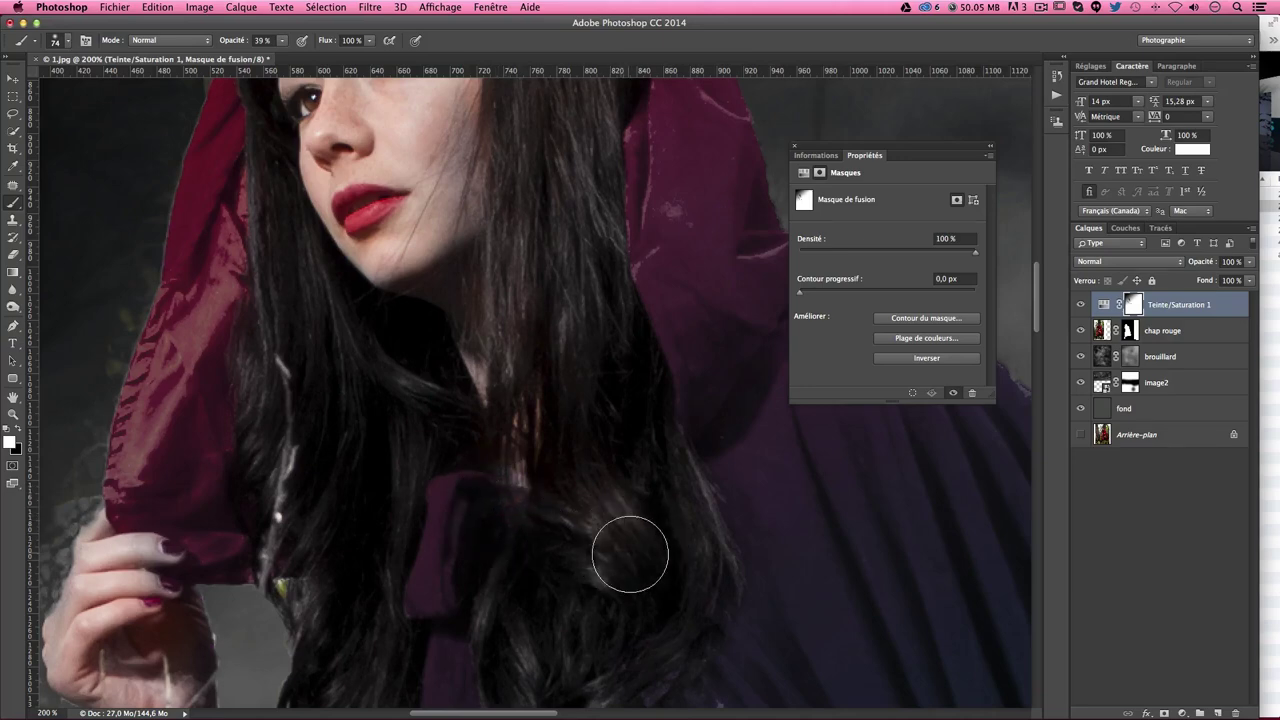
Step: Paint white on the mask along the hair's left edge
key("x")
left_click_drag(609, 586, 594, 337)
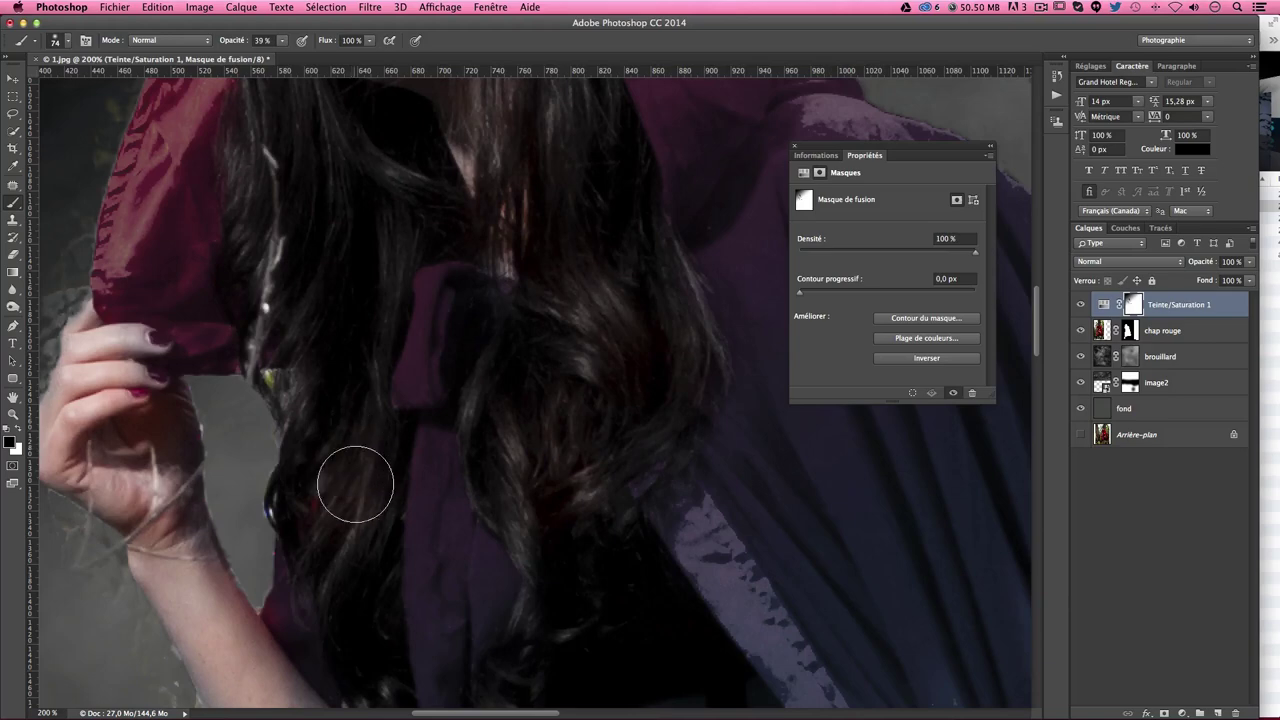
key("x")
left_click_drag(335, 505, 300, 605)
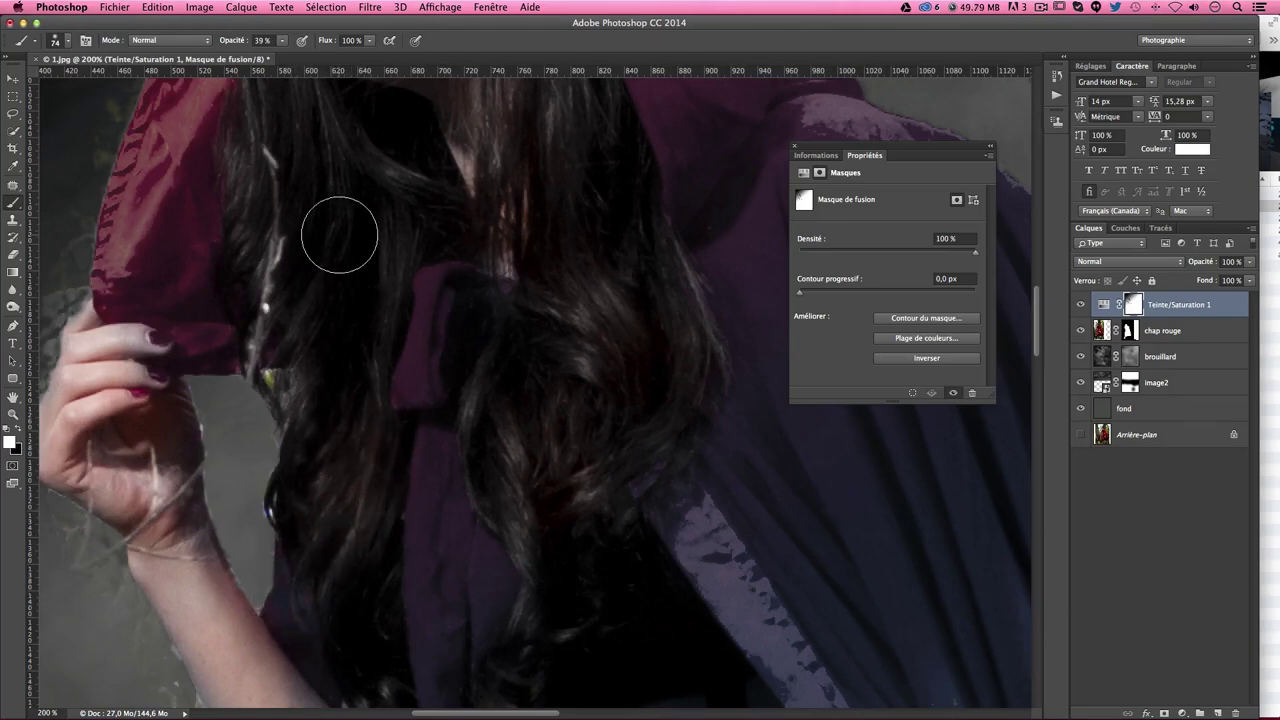
key("x")
Step: Bring back a faint warm skin tone on the fishnet leg
scroll(514, 349, "down", 10)
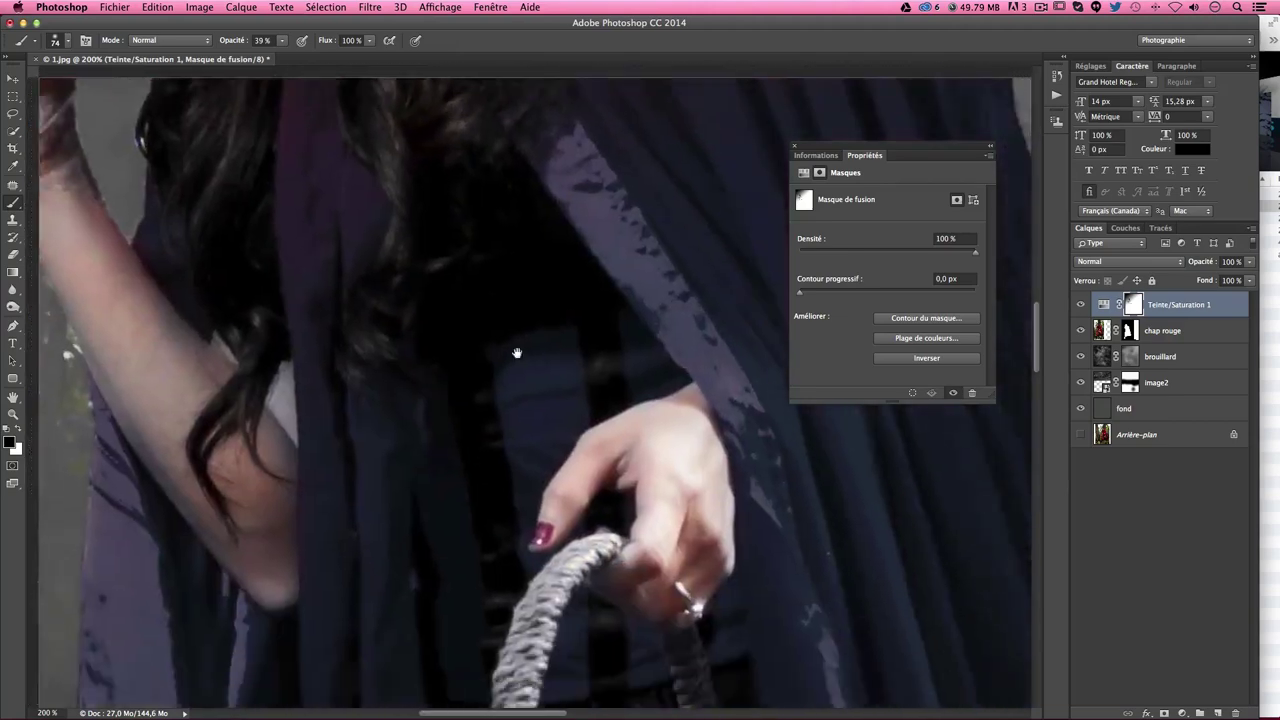
scroll(511, 256, "down", 5)
scroll(511, 256, "down", 3)
scroll(512, 257, "down", 3)
scroll(513, 258, "down", 3)
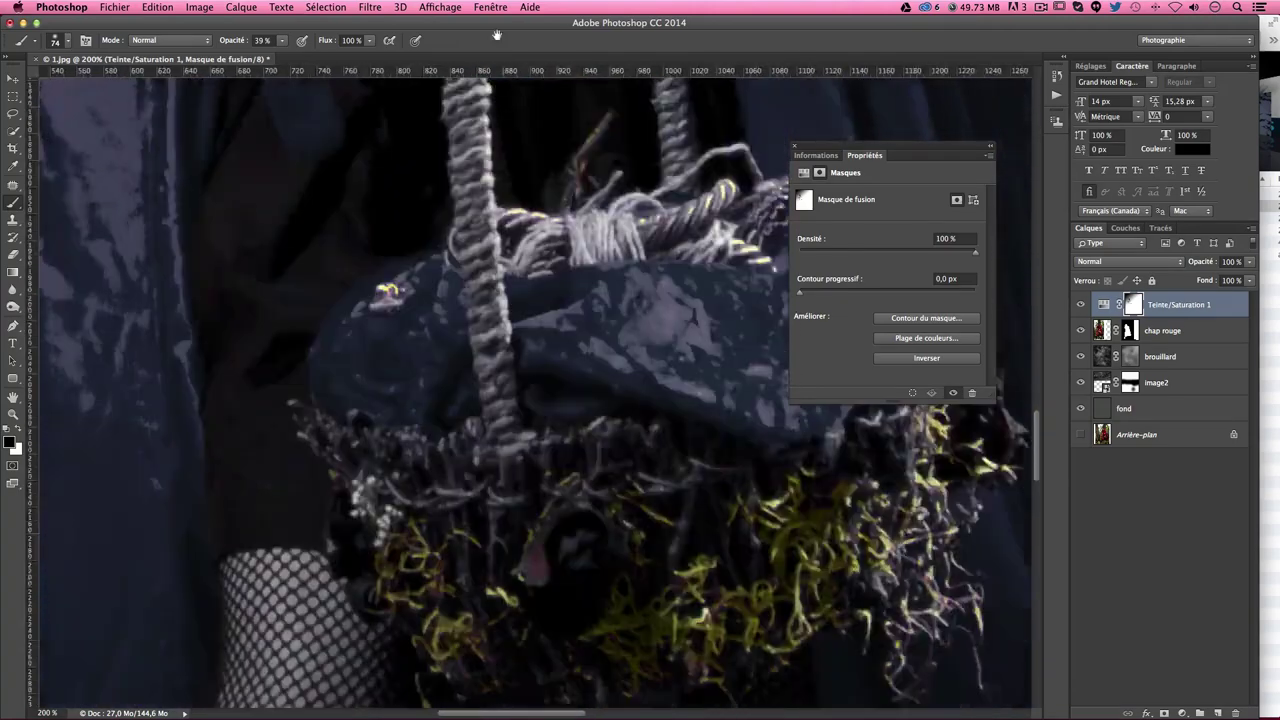
scroll(515, 260, "down", 3)
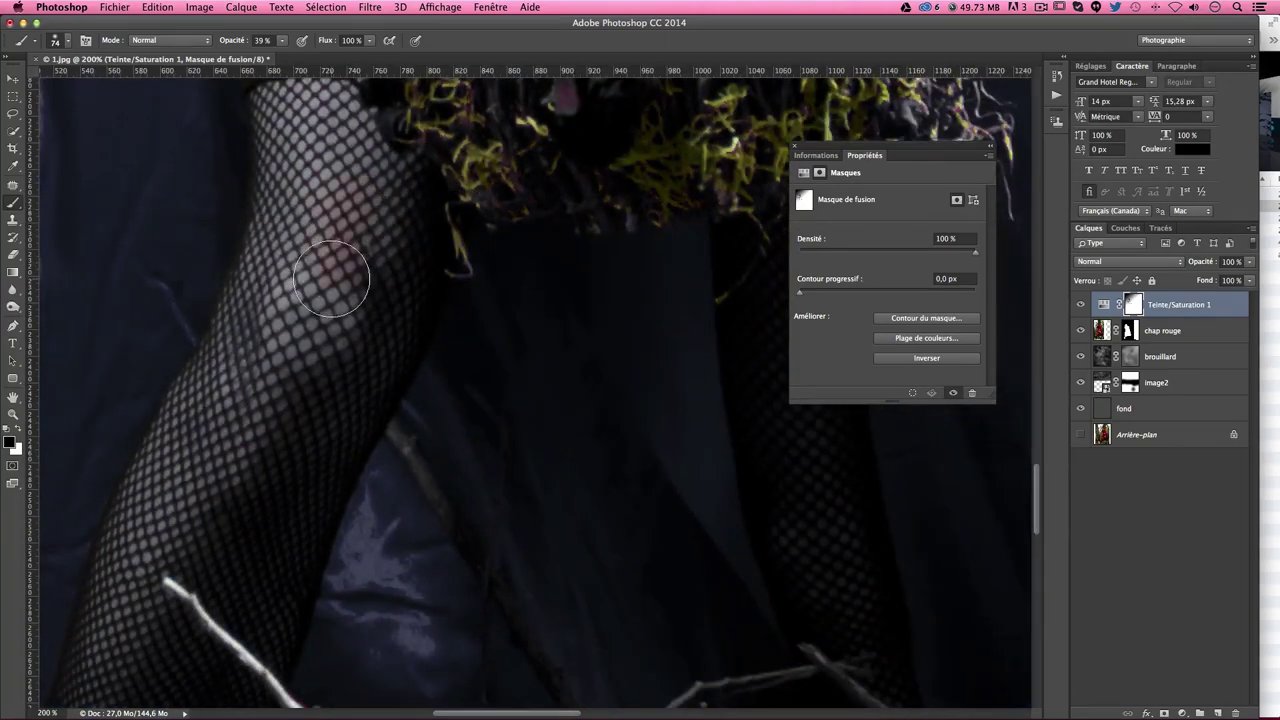
left_click_drag(343, 271, 521, 290)
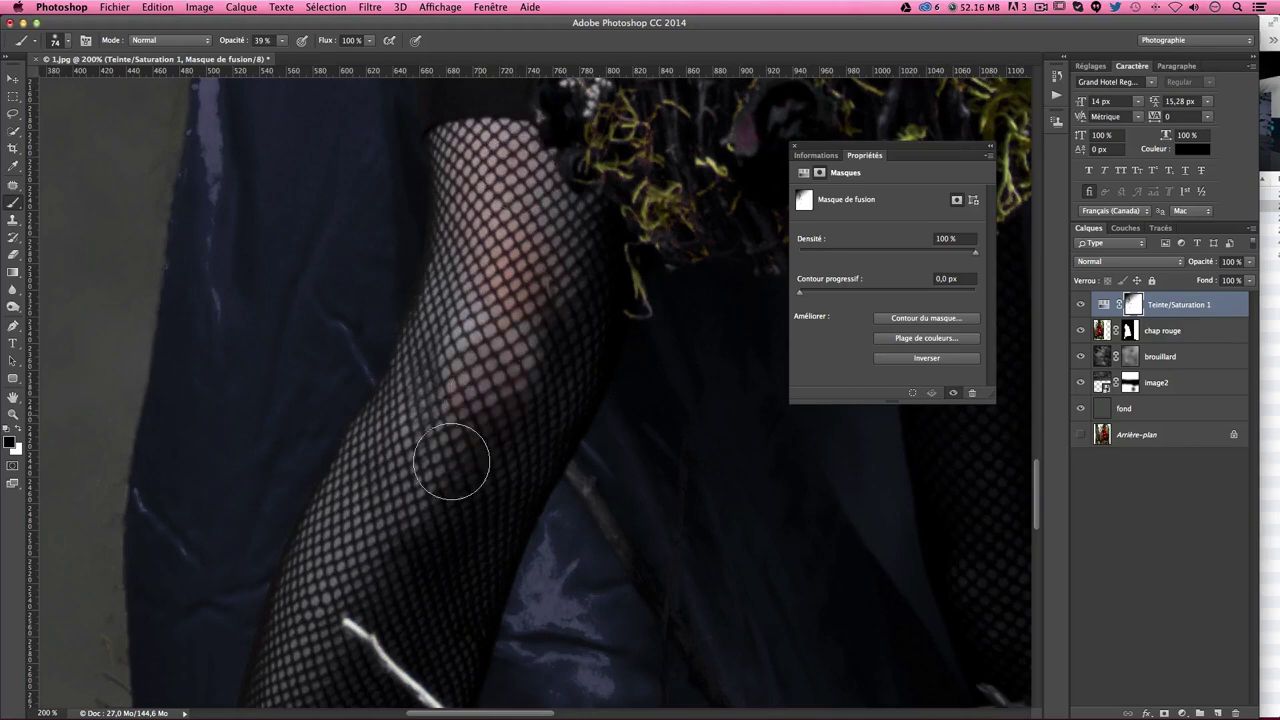
left_click_drag(520, 470, 470, 590)
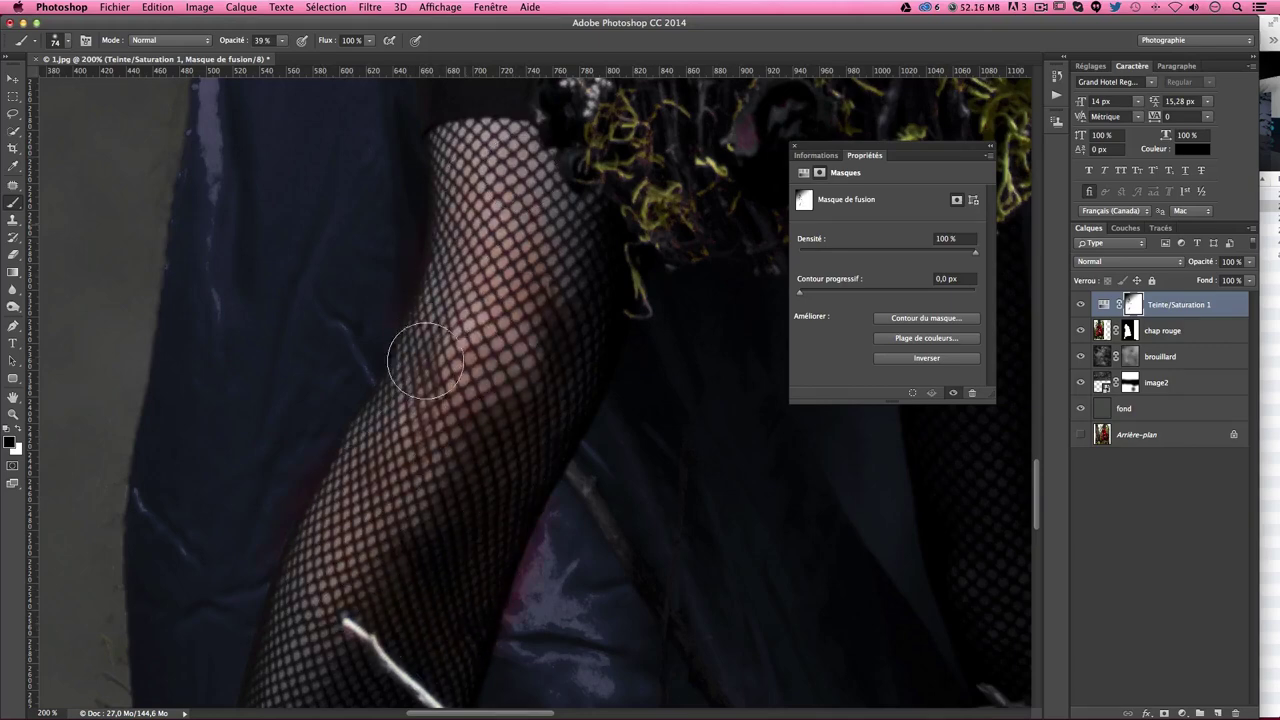
Step: Shrink the brush to about 50 px while moving along the leg and twig
scroll(451, 197, "down", 10)
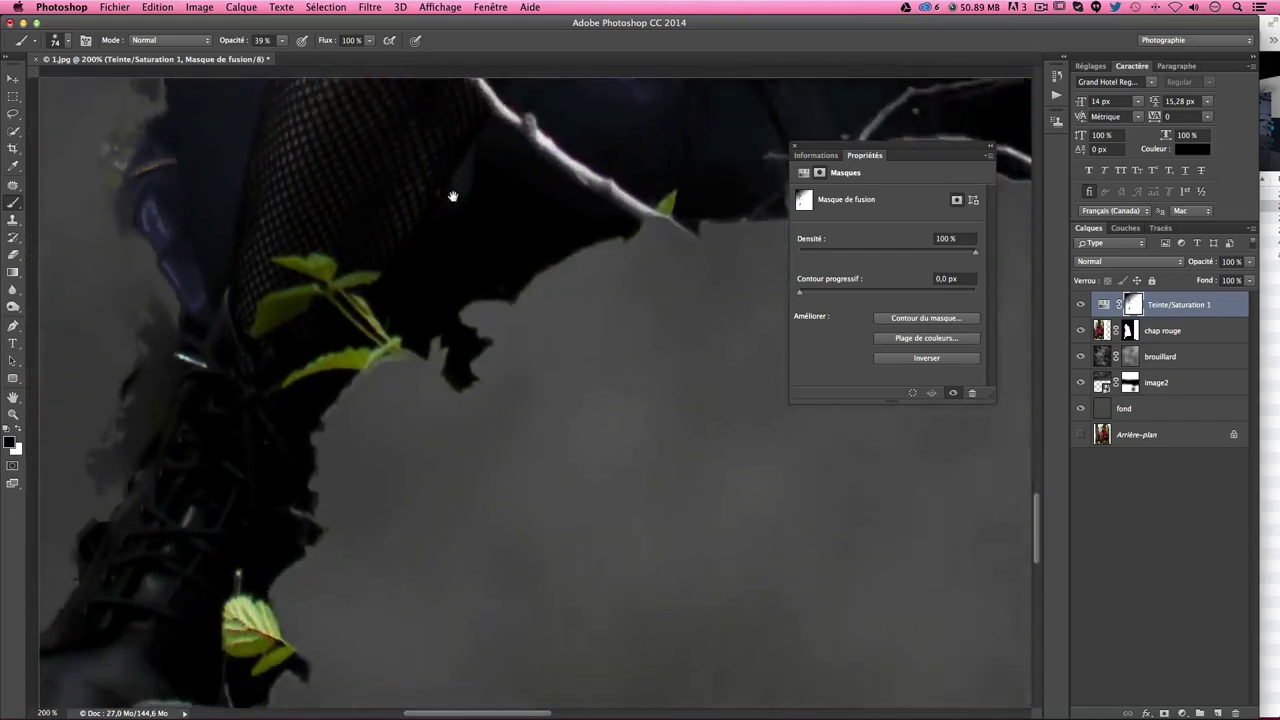
scroll(486, 504, "up", 1)
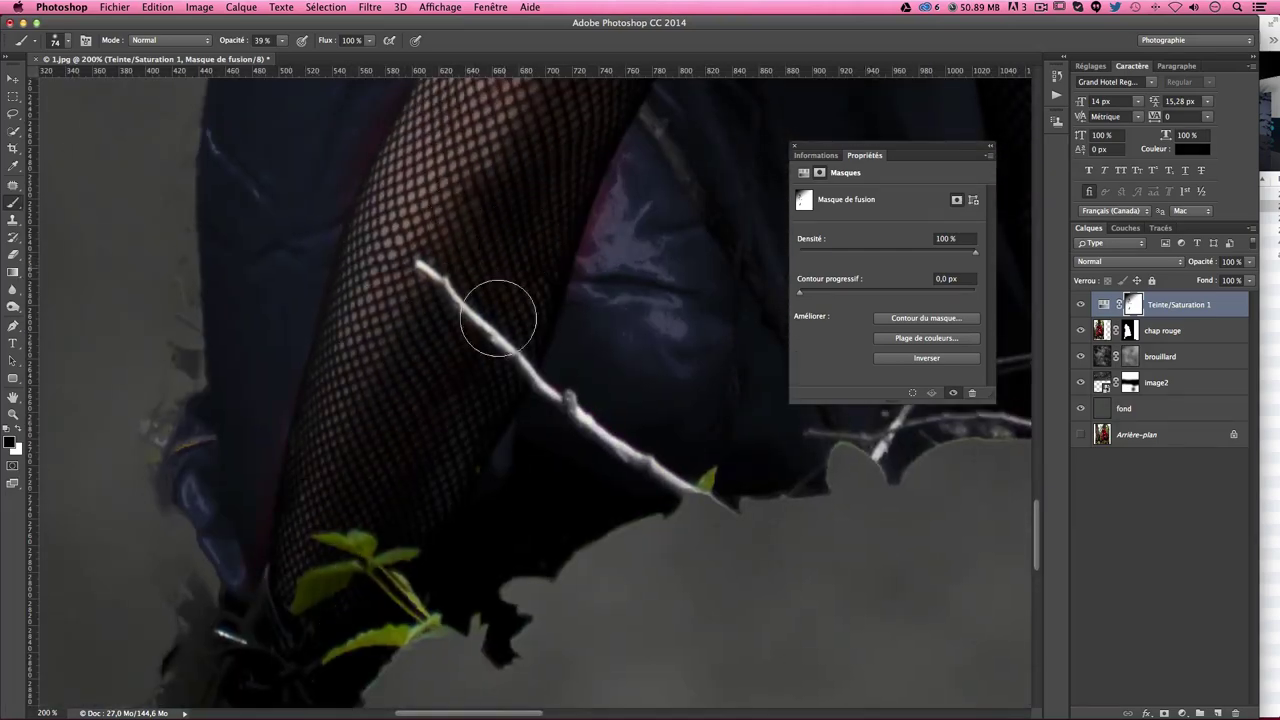
mouse_move(557, 272)
left_mouse_down()
mouse_move(309, 643)
mouse_move(471, 506)
left_mouse_up()
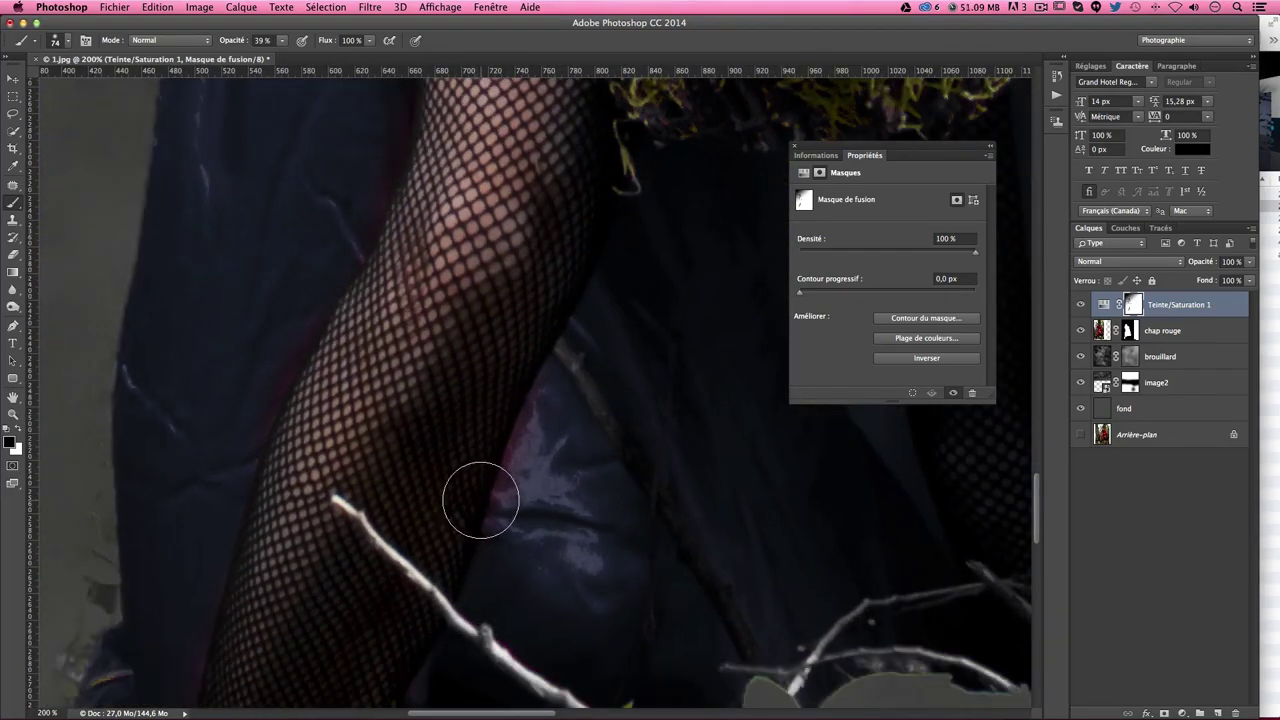
scroll(414, 366, "up", 3)
scroll(391, 289, "up", 3)
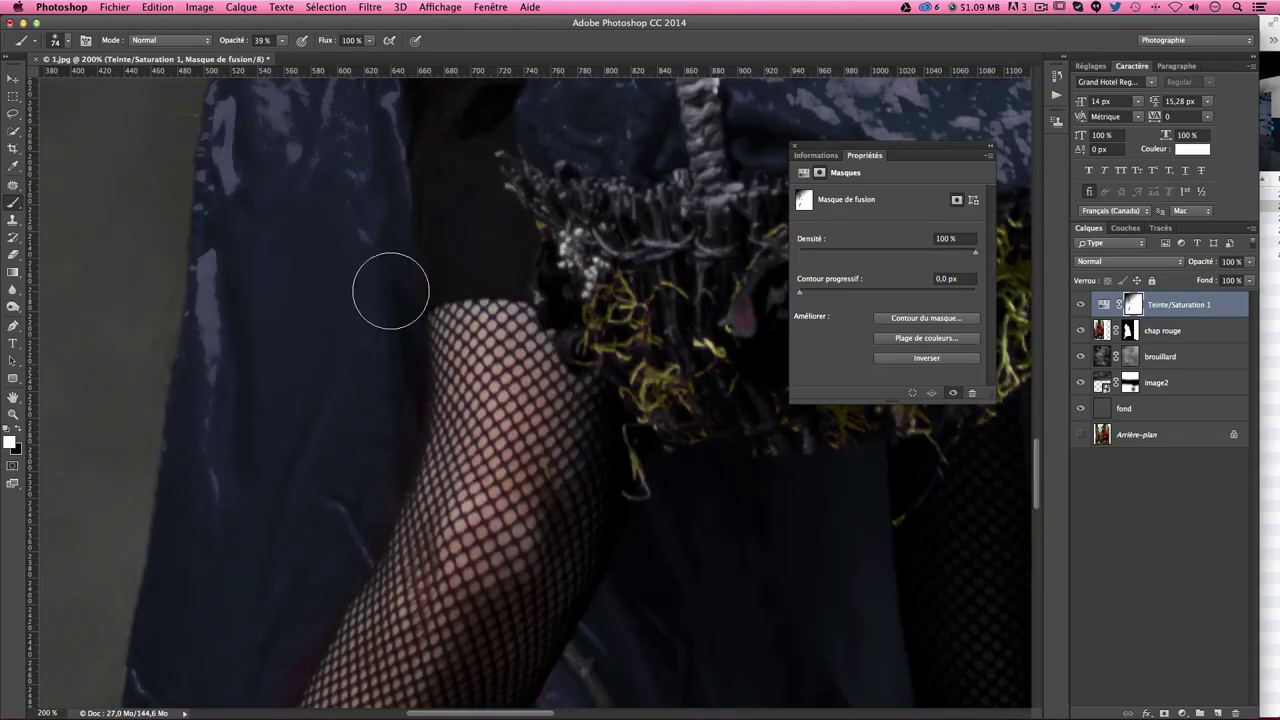
left_click_drag(393, 313, 373, 321)
left_click_drag(371, 523, 436, 226)
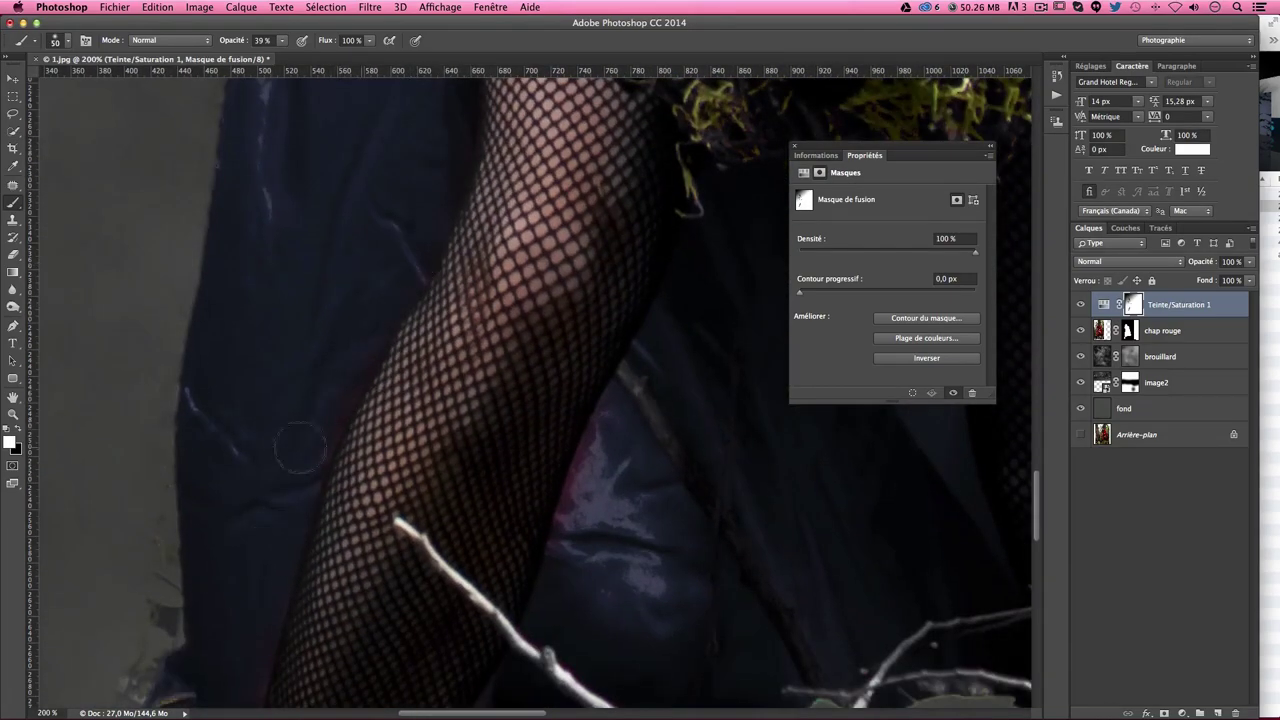
mouse_move(477, 475)
left_mouse_down()
mouse_move(500, 287)
mouse_move(439, 280)
left_mouse_up()
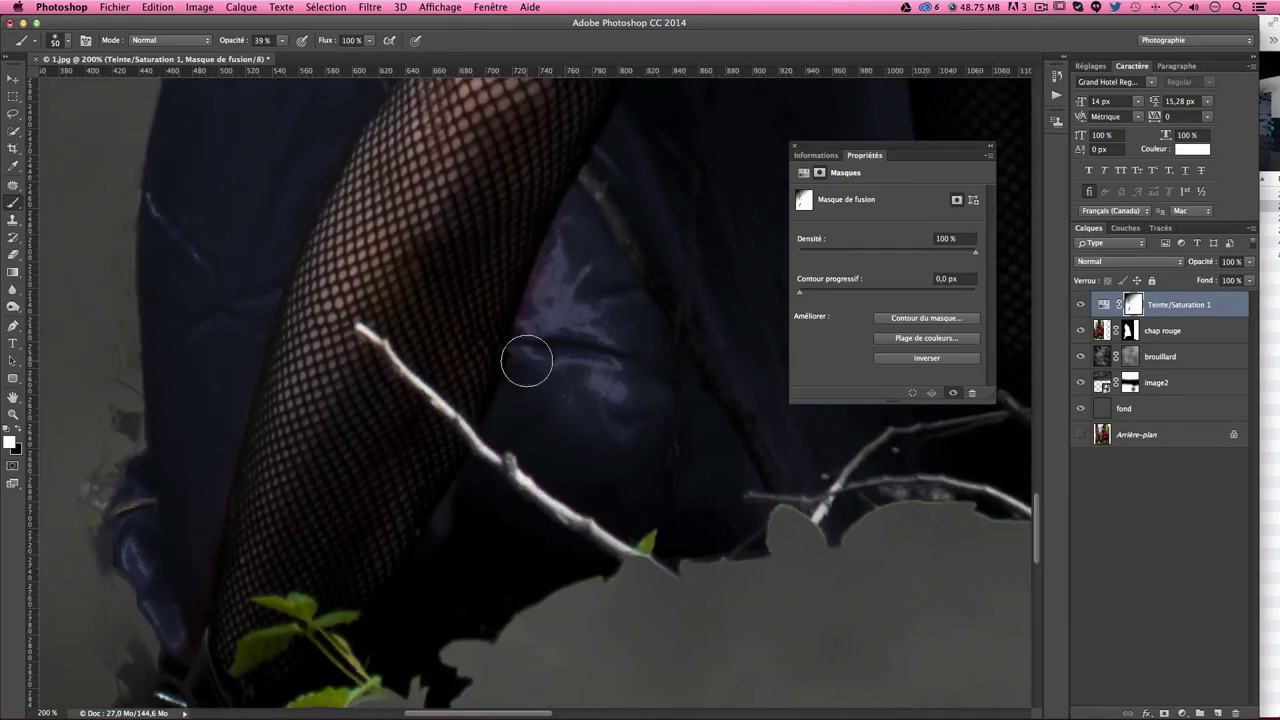
Step: Paint black over the skirt's mesh strip to restore its reddish tone, then zoom out fully
left_click_drag(667, 384, 491, 531)
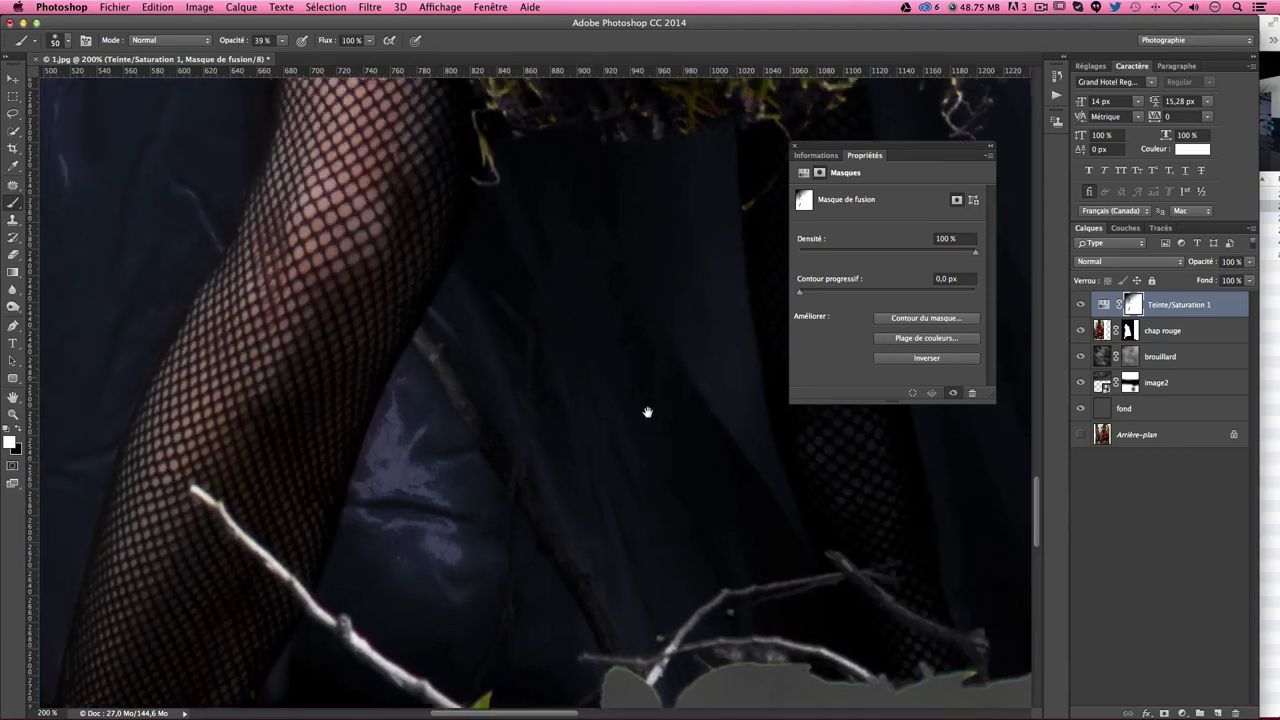
mouse_move(651, 414)
left_mouse_down()
mouse_move(156, 496)
mouse_move(277, 374)
left_mouse_up()
key("x")
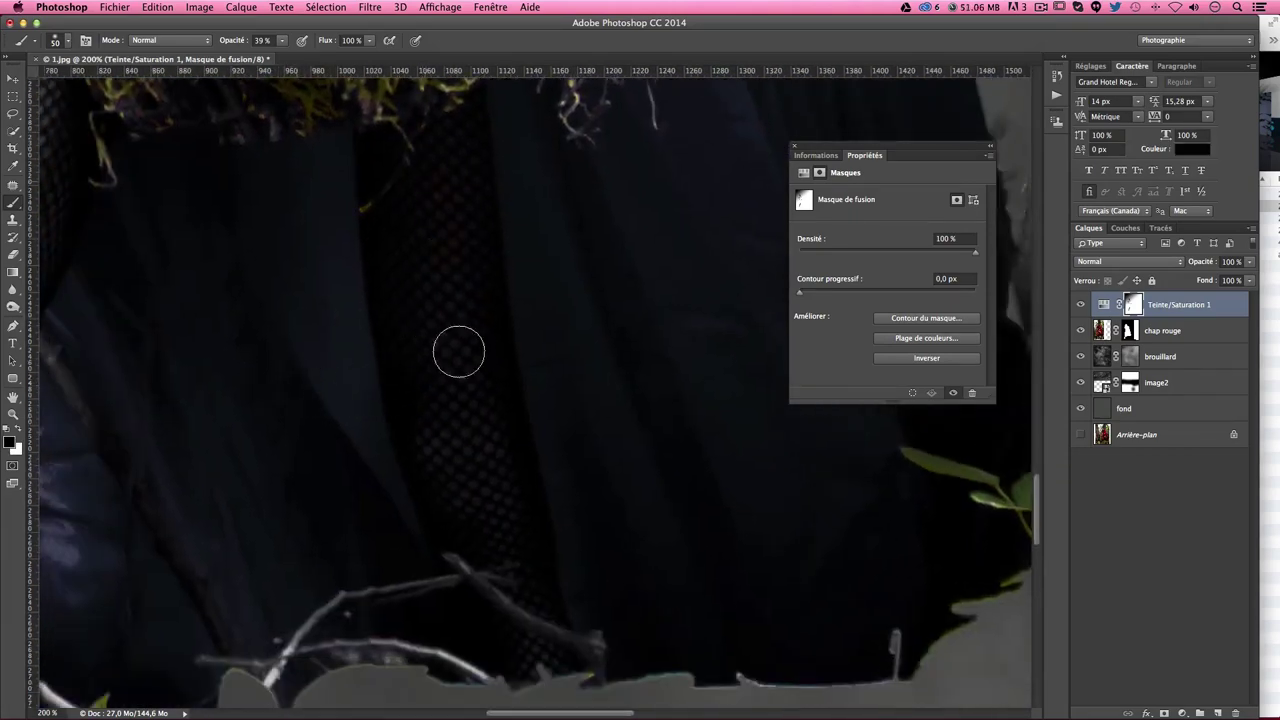
mouse_move(478, 556)
left_mouse_down()
mouse_move(523, 623)
mouse_move(451, 331)
mouse_move(437, 134)
mouse_move(442, 414)
left_mouse_up()
key("ctrl+minus")
key("ctrl+minus")
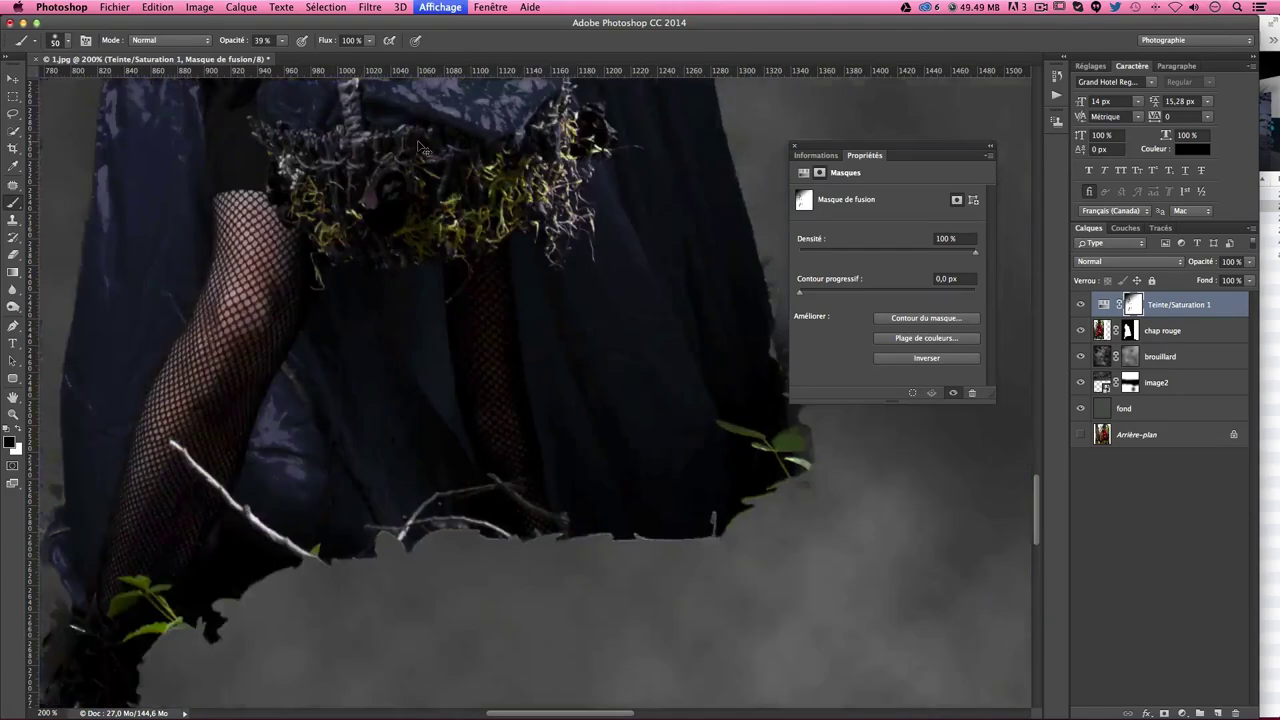
key("ctrl+minus")
Step: Zoom in tightly on the raised hand and target the chap rouge layer mask
mouse_move(426, 170)
left_mouse_down()
mouse_move(453, 446)
mouse_move(457, 347)
left_mouse_up()
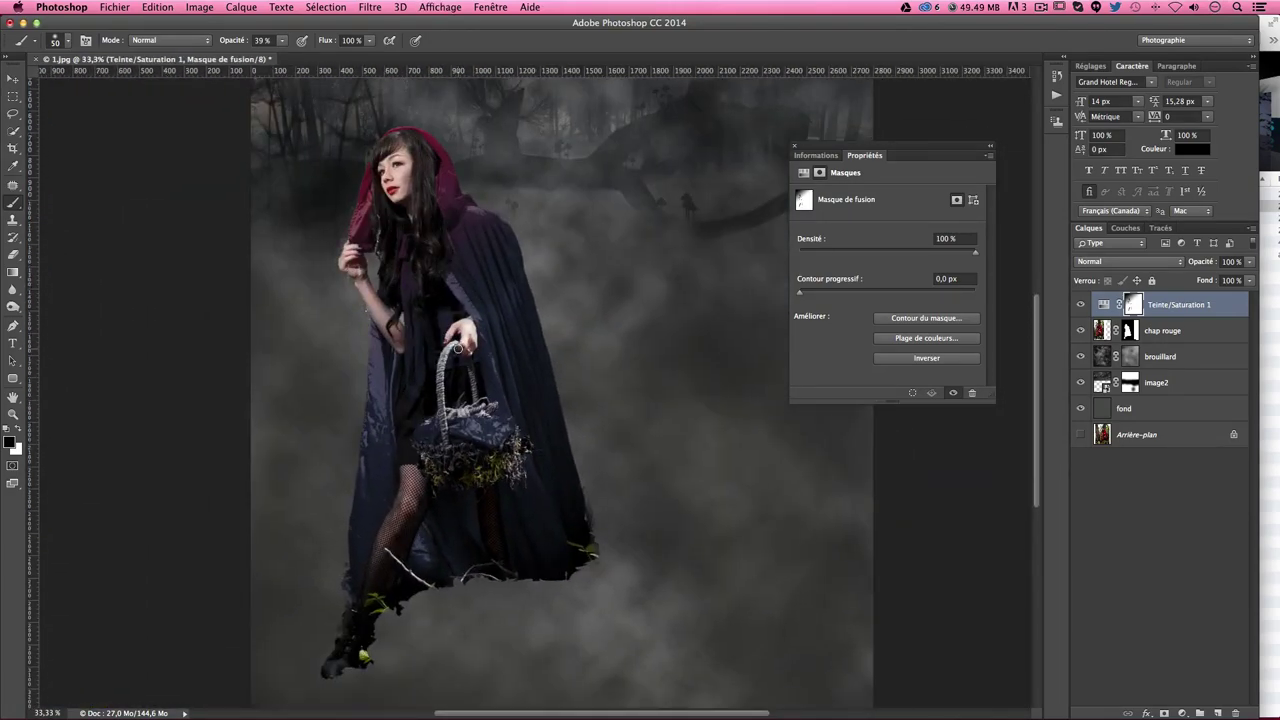
key("ctrl+plus")
key("ctrl+plus")
key("ctrl+plus")
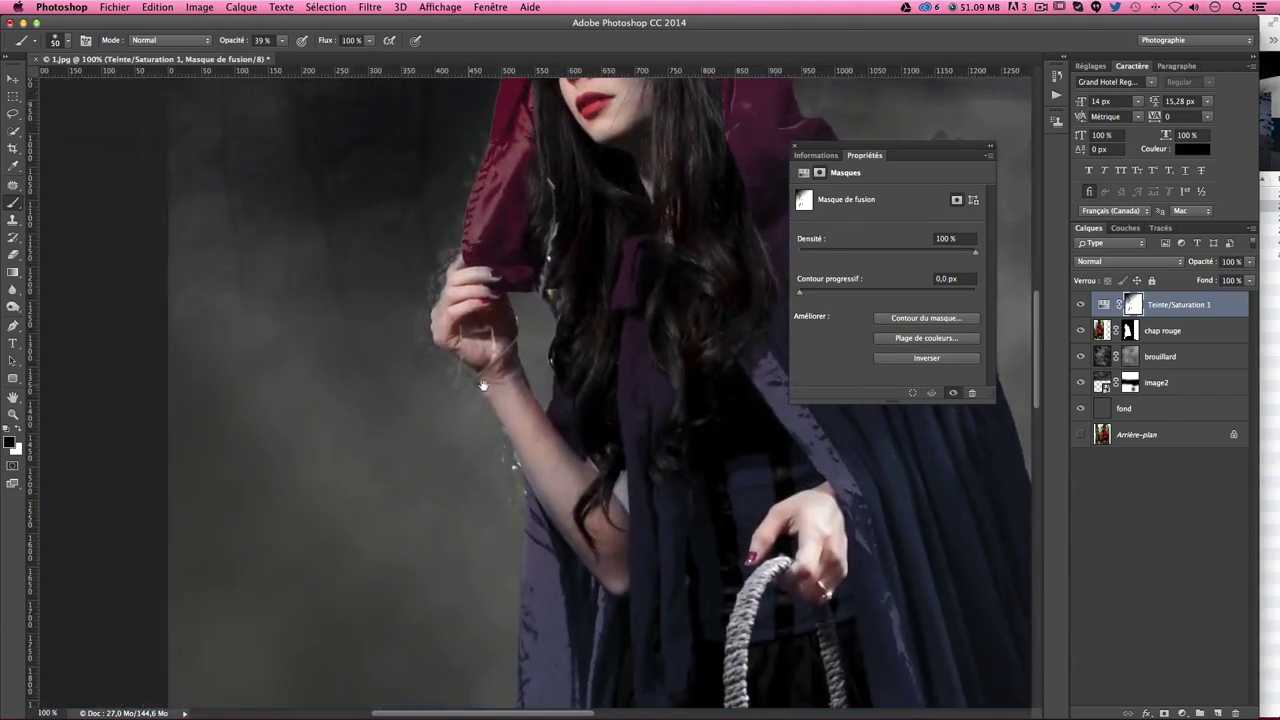
key("ctrl+plus")
key("ctrl+plus")
key("ctrl+plus")
mouse_move(483, 384)
left_mouse_down()
mouse_move(500, 514)
mouse_move(610, 654)
left_mouse_up()
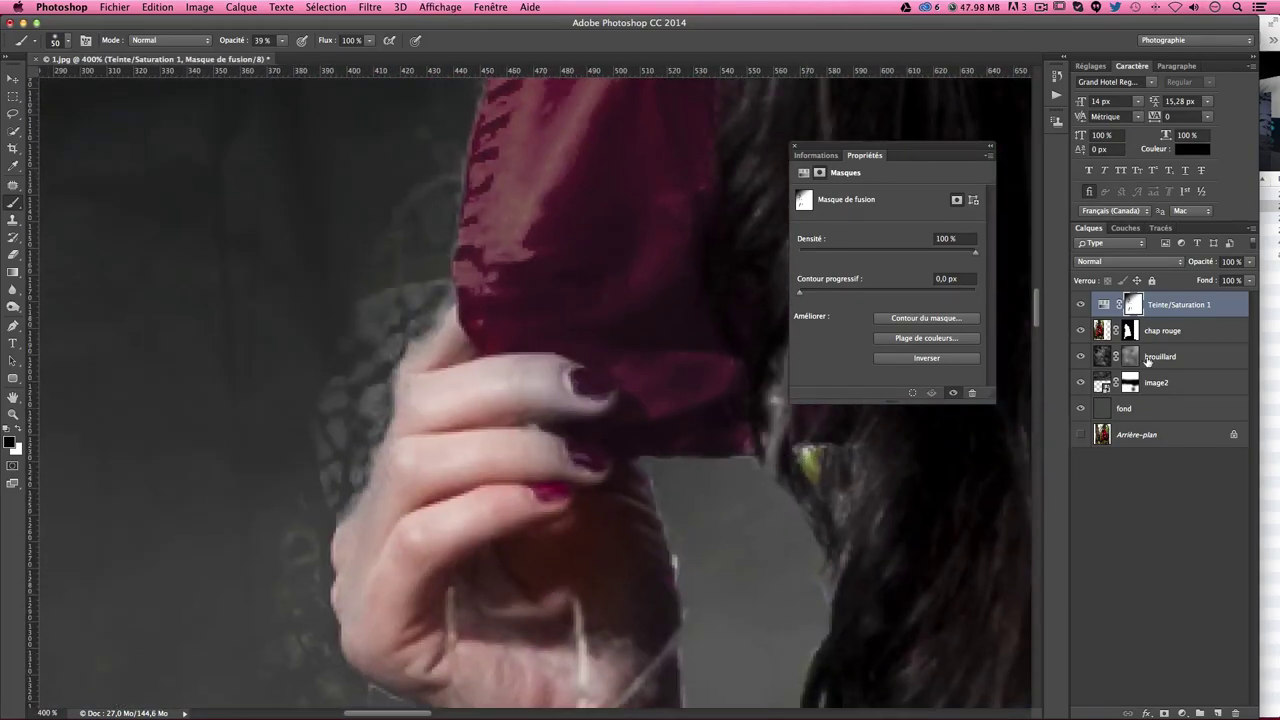
left_click(1158, 333)
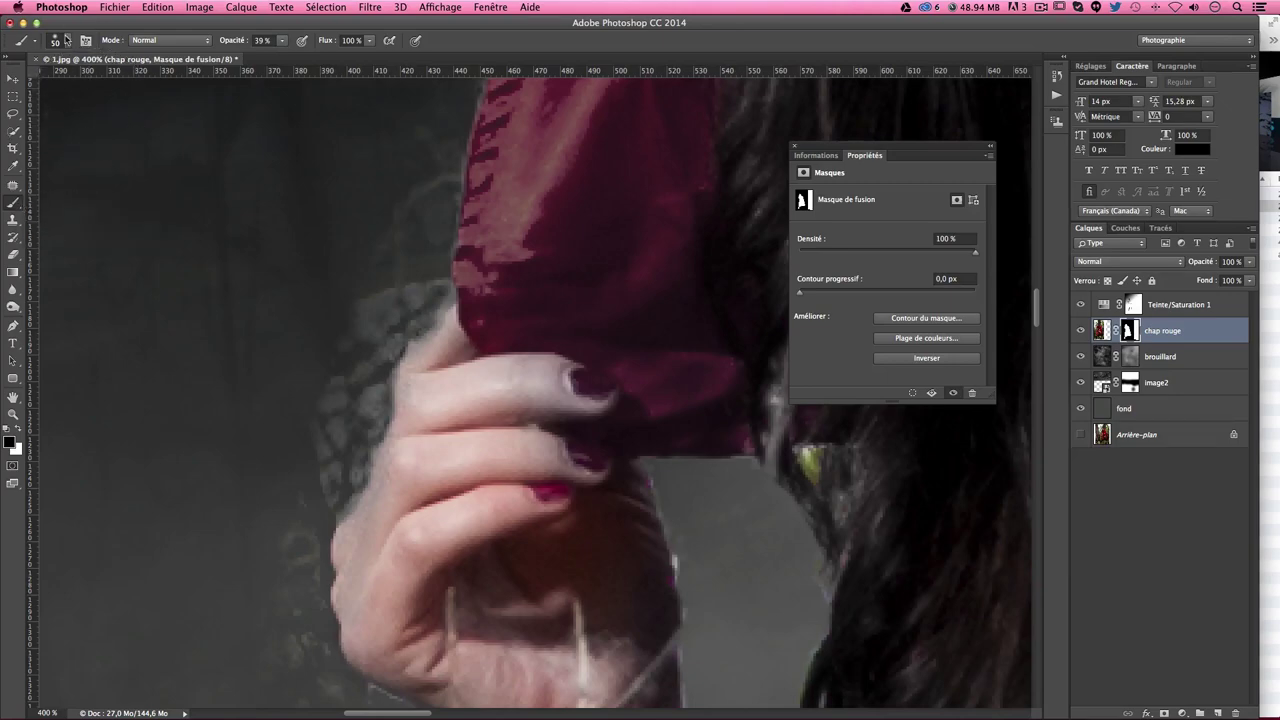
Step: Set a 19 px brush at 100% opacity and hide the grey lace beside the raised hand
left_click(66, 41)
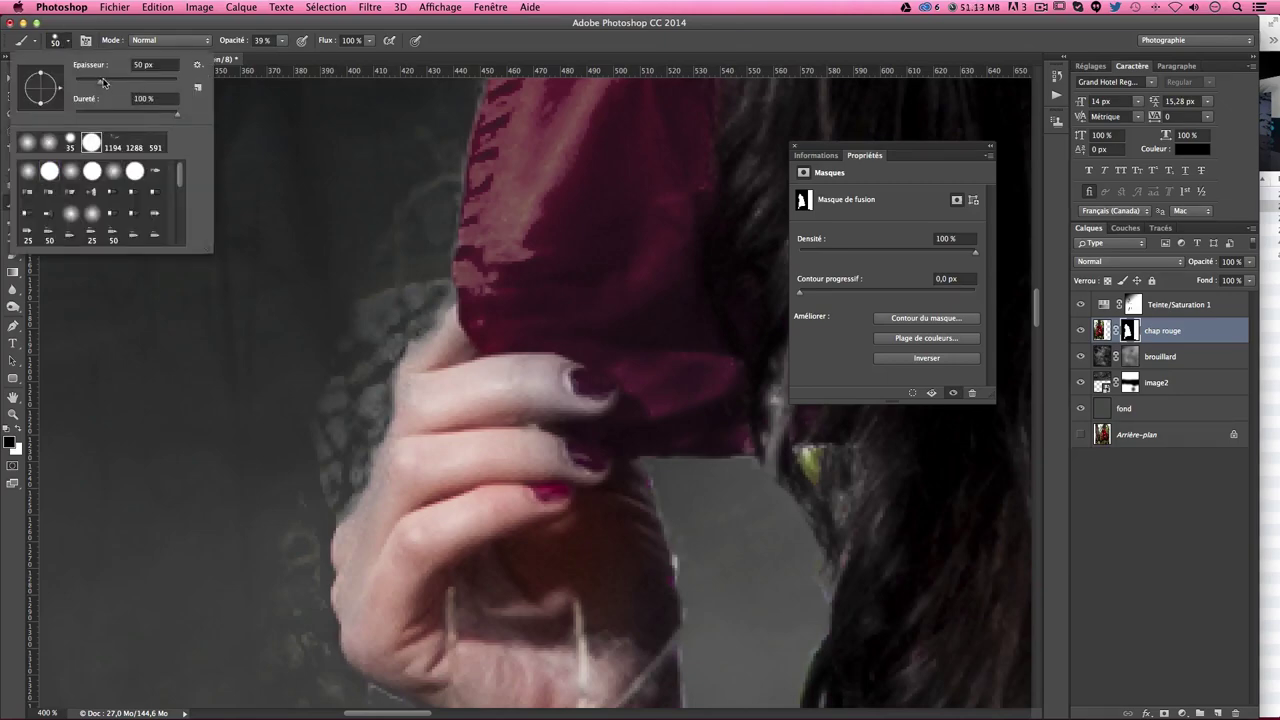
left_click_drag(103, 82, 85, 85)
left_click(388, 228, "ctrl+alt")
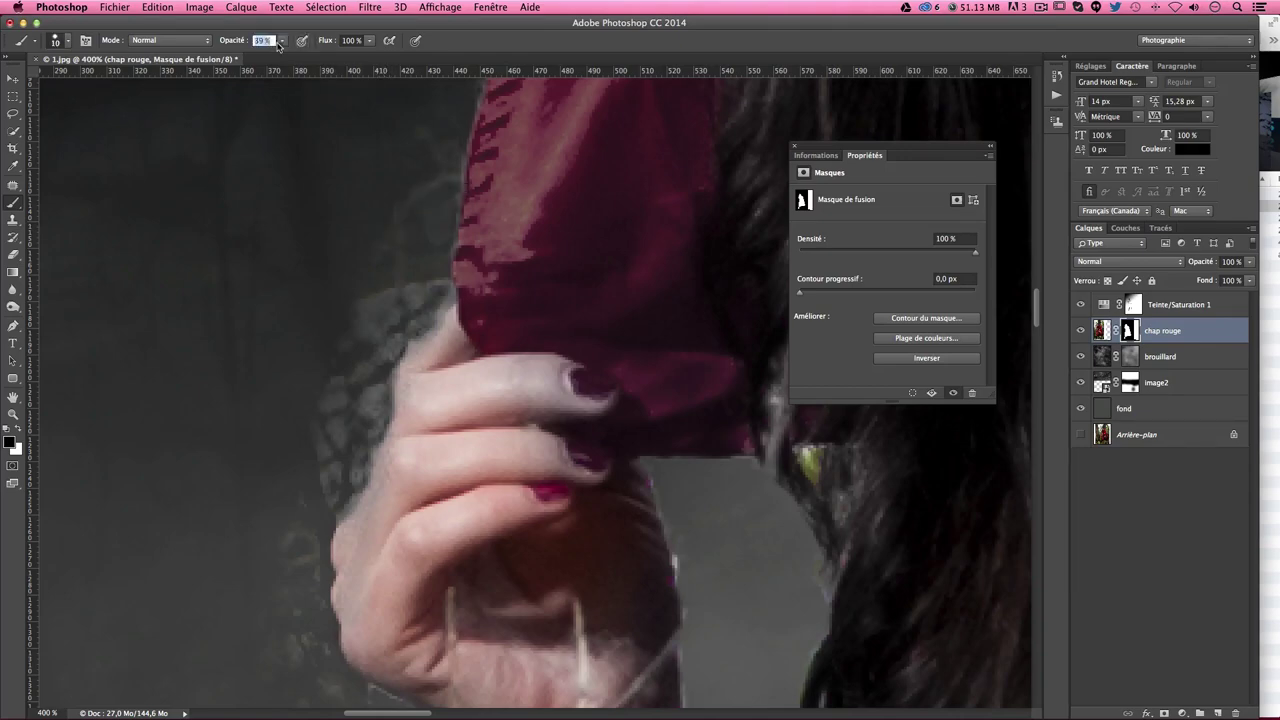
left_click_drag(279, 44, 371, 57)
mouse_move(377, 260)
left_mouse_down()
mouse_move(366, 357)
mouse_move(308, 433)
left_mouse_up()
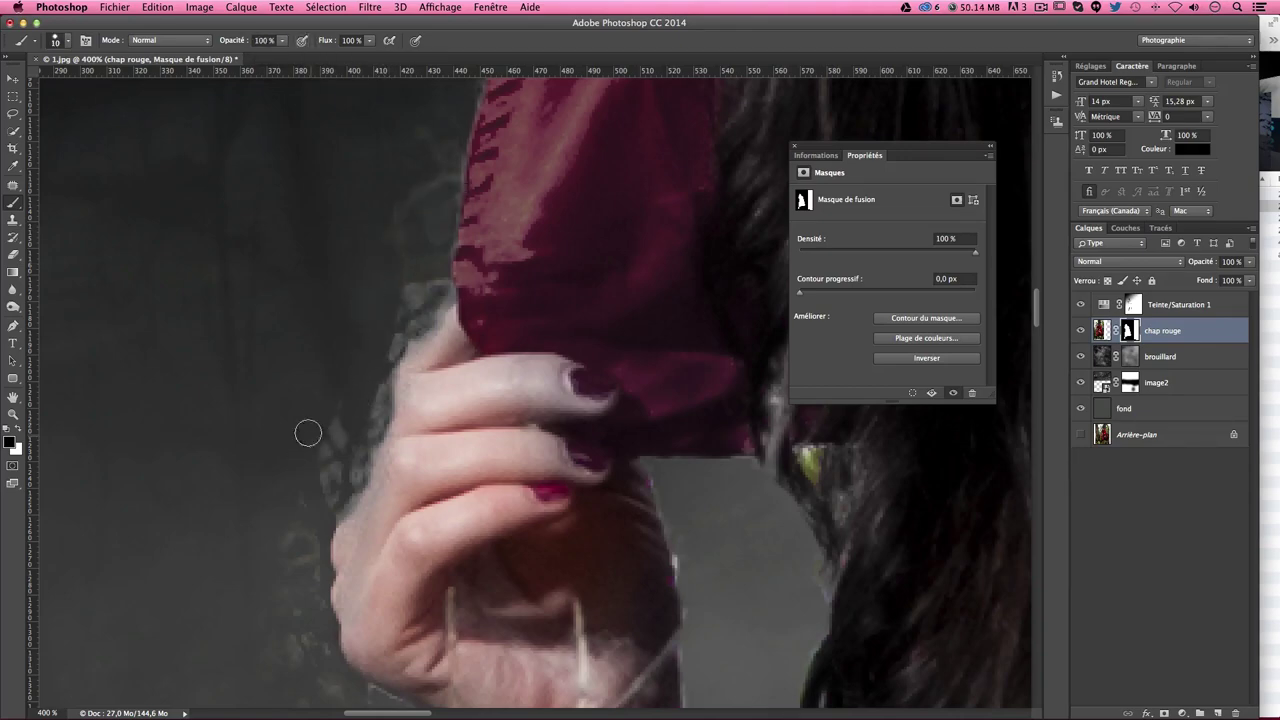
Step: Trim the hood's left edge and paint out the greenish blob and pale fringe along fabric and hand
left_click_drag(456, 172, 449, 251)
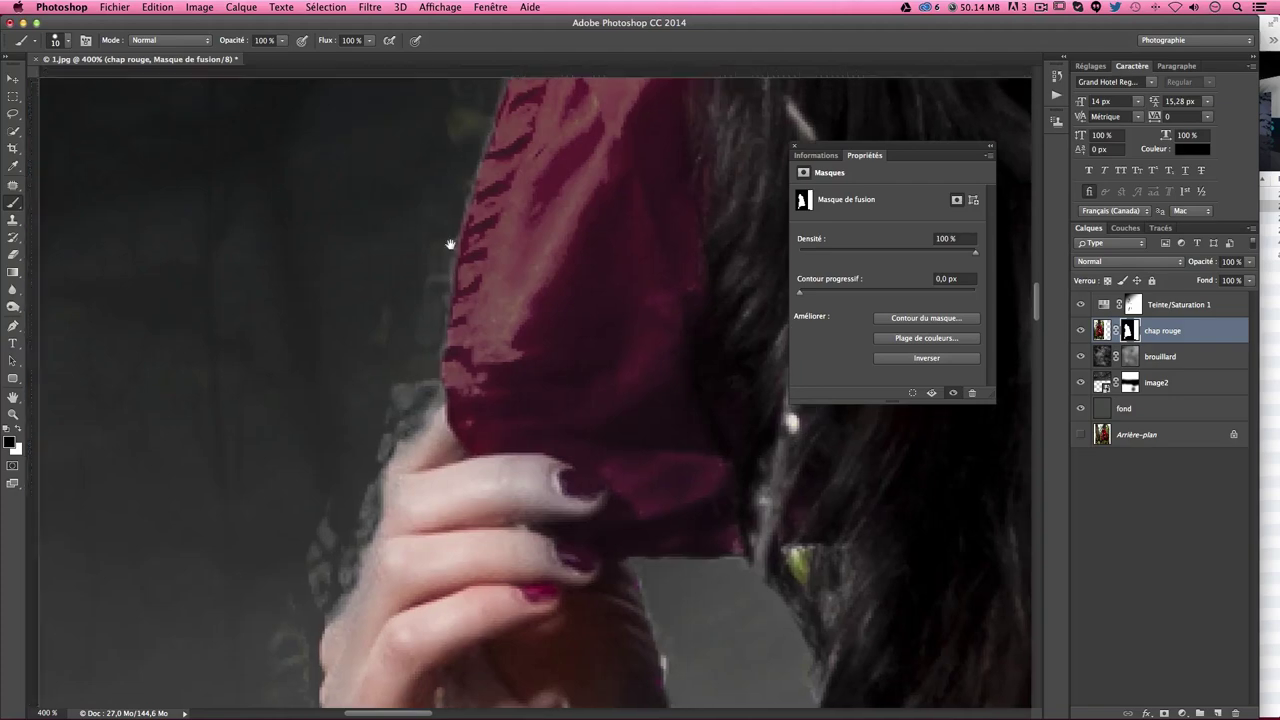
mouse_move(471, 114)
left_mouse_down()
mouse_move(529, 300)
mouse_move(513, 355)
left_mouse_up()
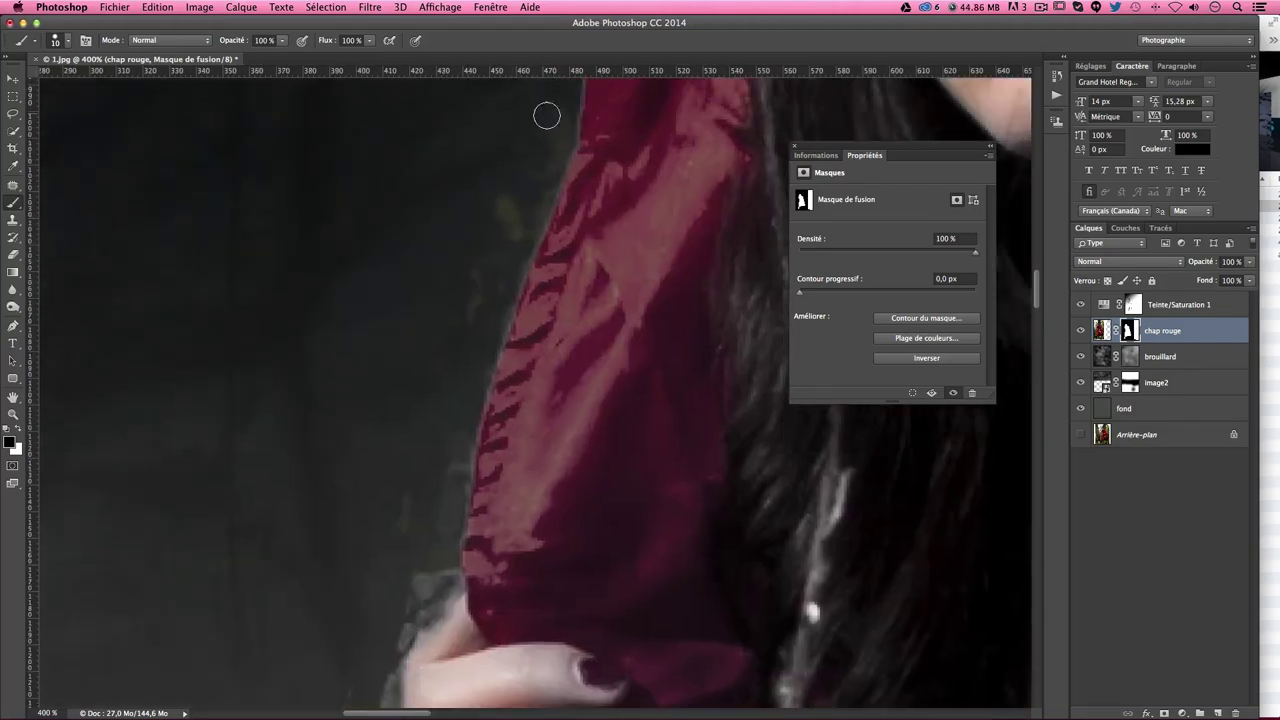
left_click_drag(530, 231, 479, 380)
left_click_drag(501, 292, 489, 234)
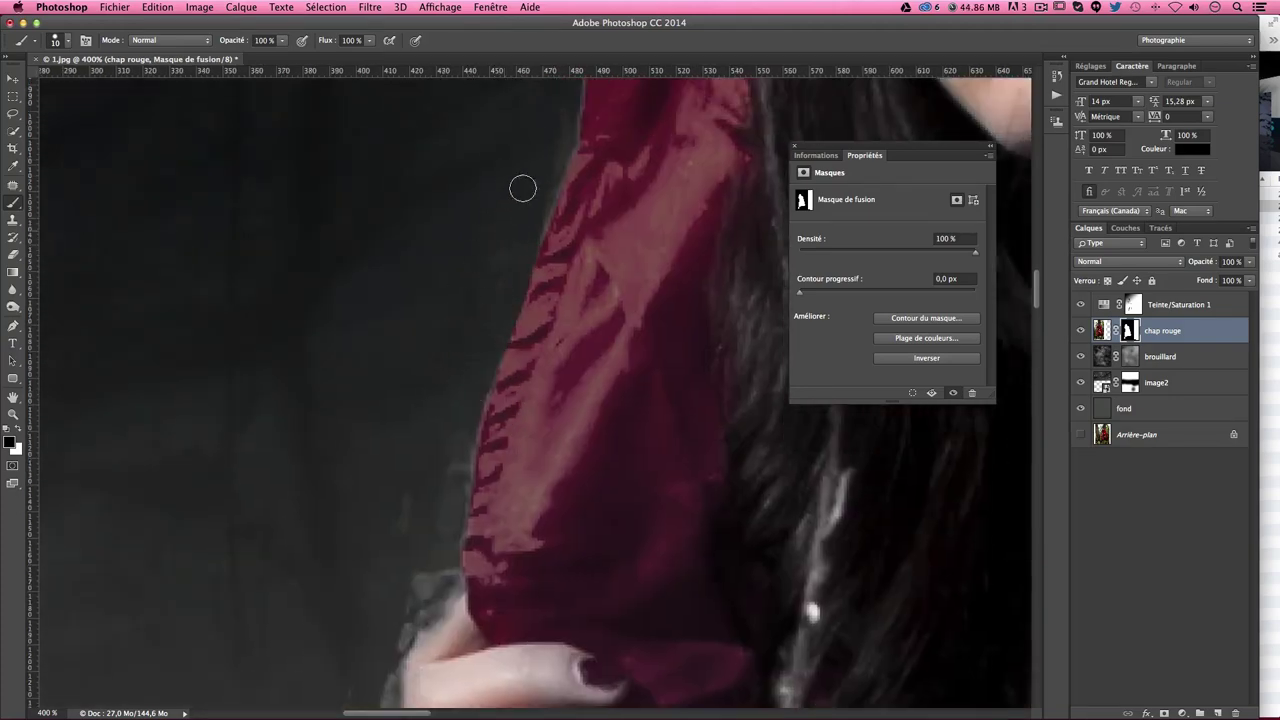
mouse_move(577, 183)
left_mouse_down()
mouse_move(549, 351)
mouse_move(484, 184)
left_mouse_up()
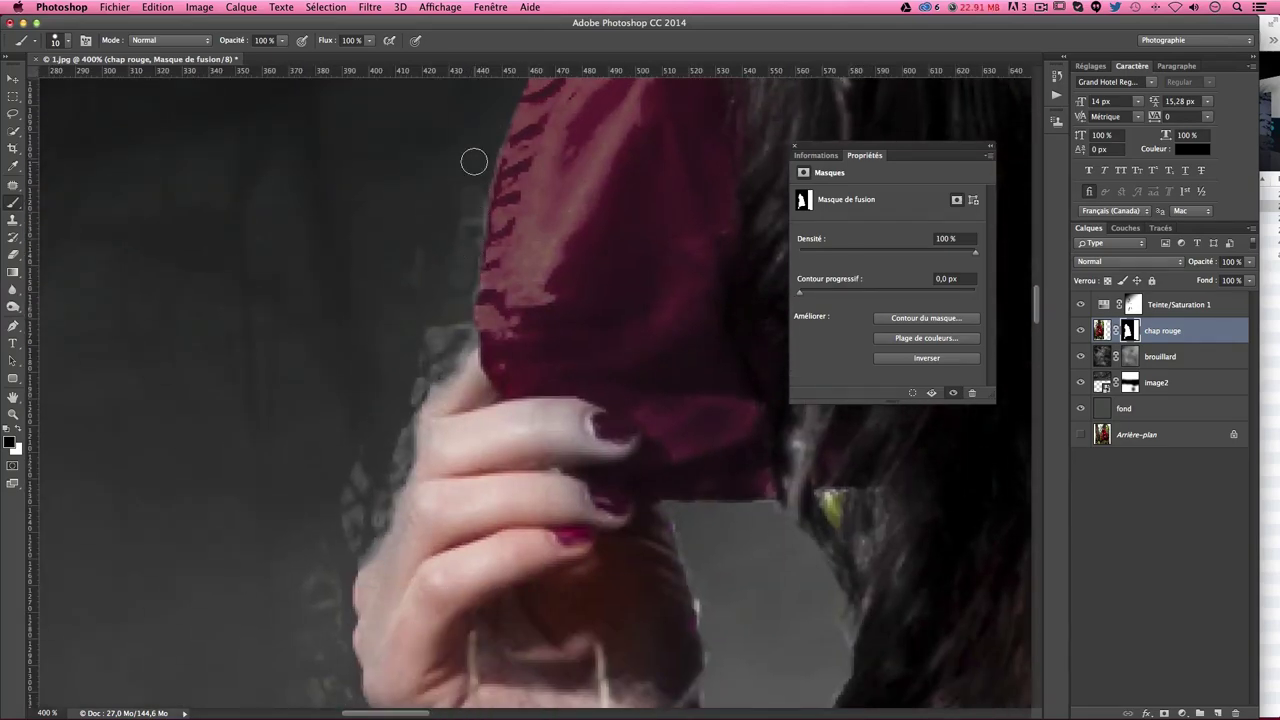
mouse_move(466, 246)
left_mouse_down()
mouse_move(450, 356)
mouse_move(414, 383)
mouse_move(362, 552)
mouse_move(337, 571)
mouse_move(349, 503)
left_mouse_up()
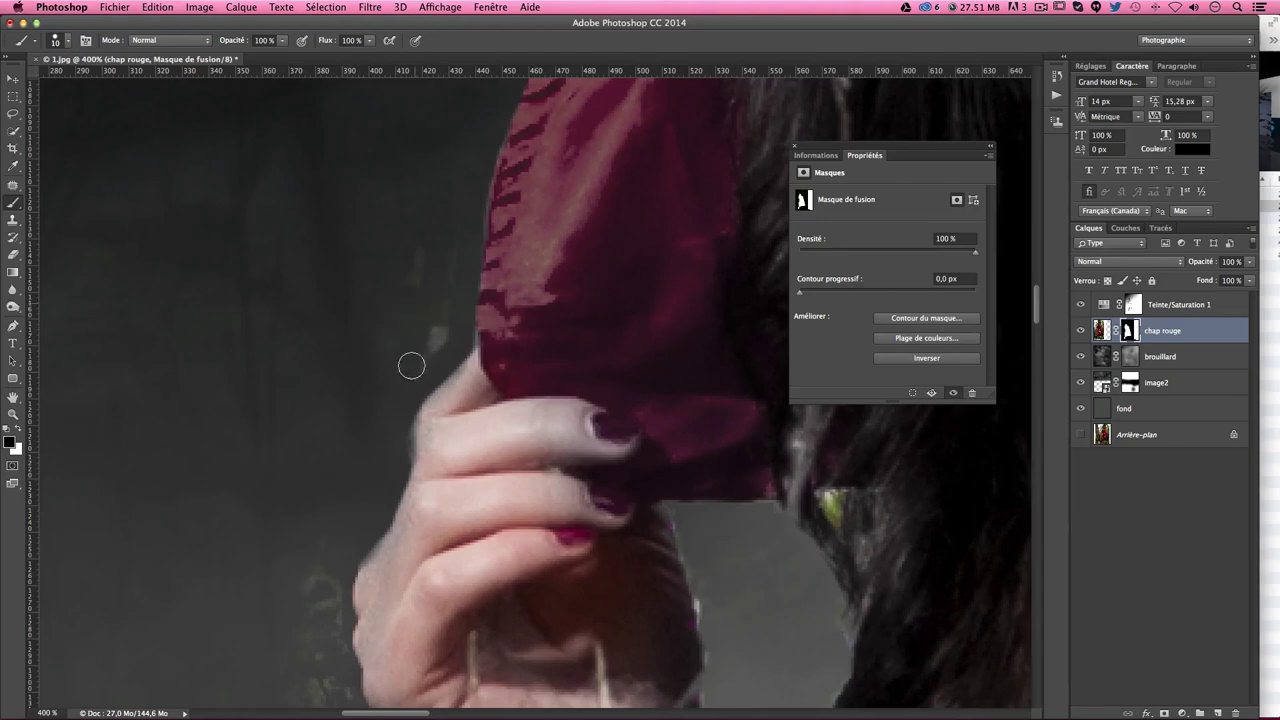
left_click_drag(370, 572, 423, 272)
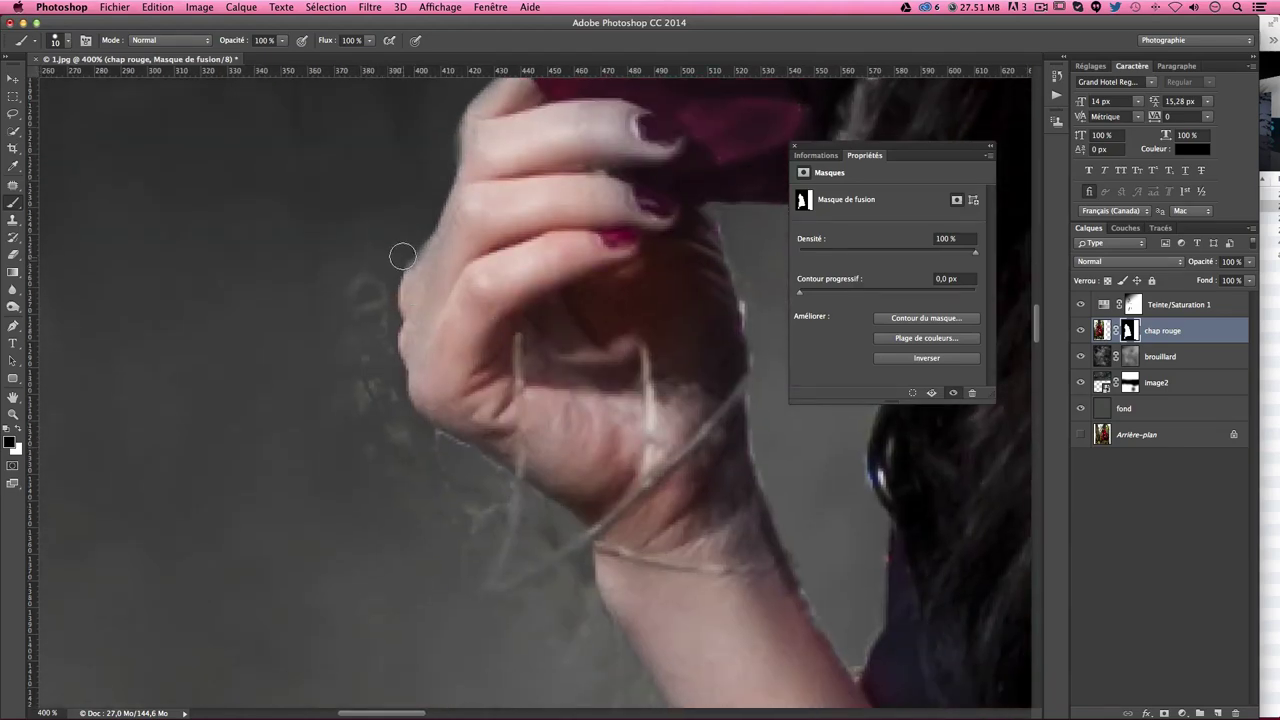
mouse_move(386, 351)
left_mouse_down()
mouse_move(414, 432)
mouse_move(545, 512)
mouse_move(575, 548)
mouse_move(589, 622)
left_mouse_up()
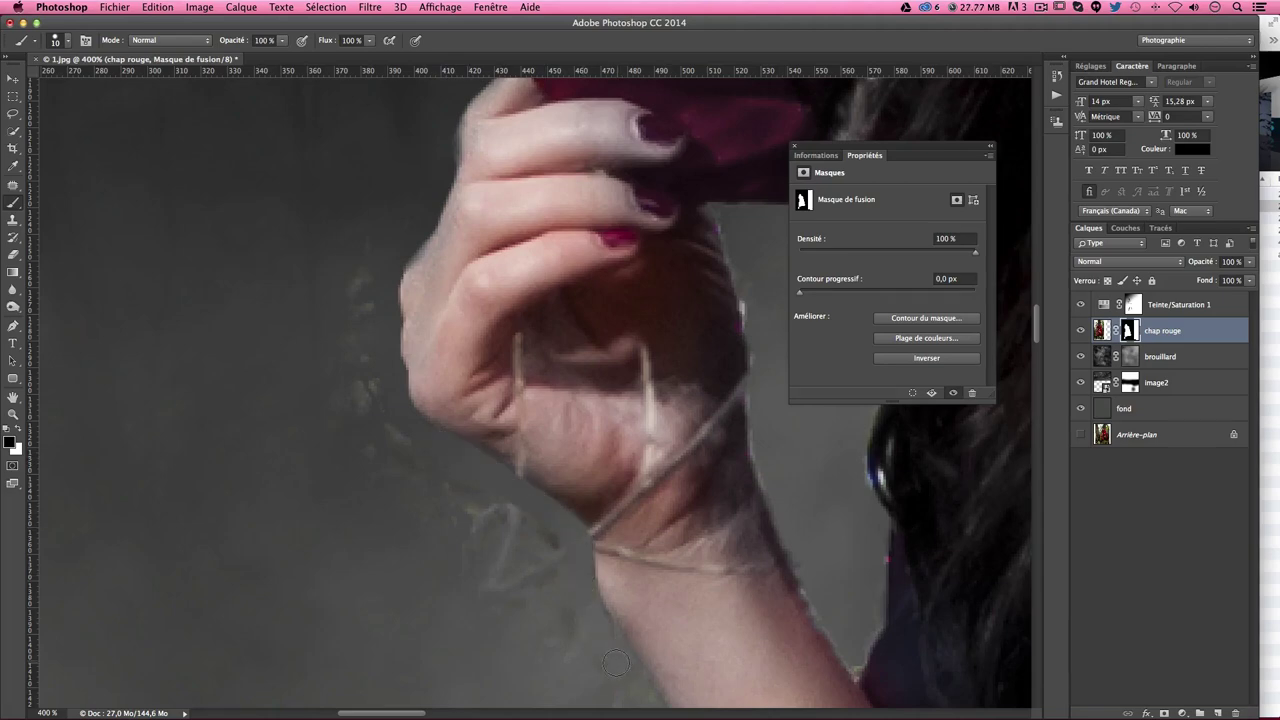
Step: Paint white to restore the purple sleeve along the arm edge
scroll(580, 600, "down", 5)
scroll(580, 600, "right", 2)
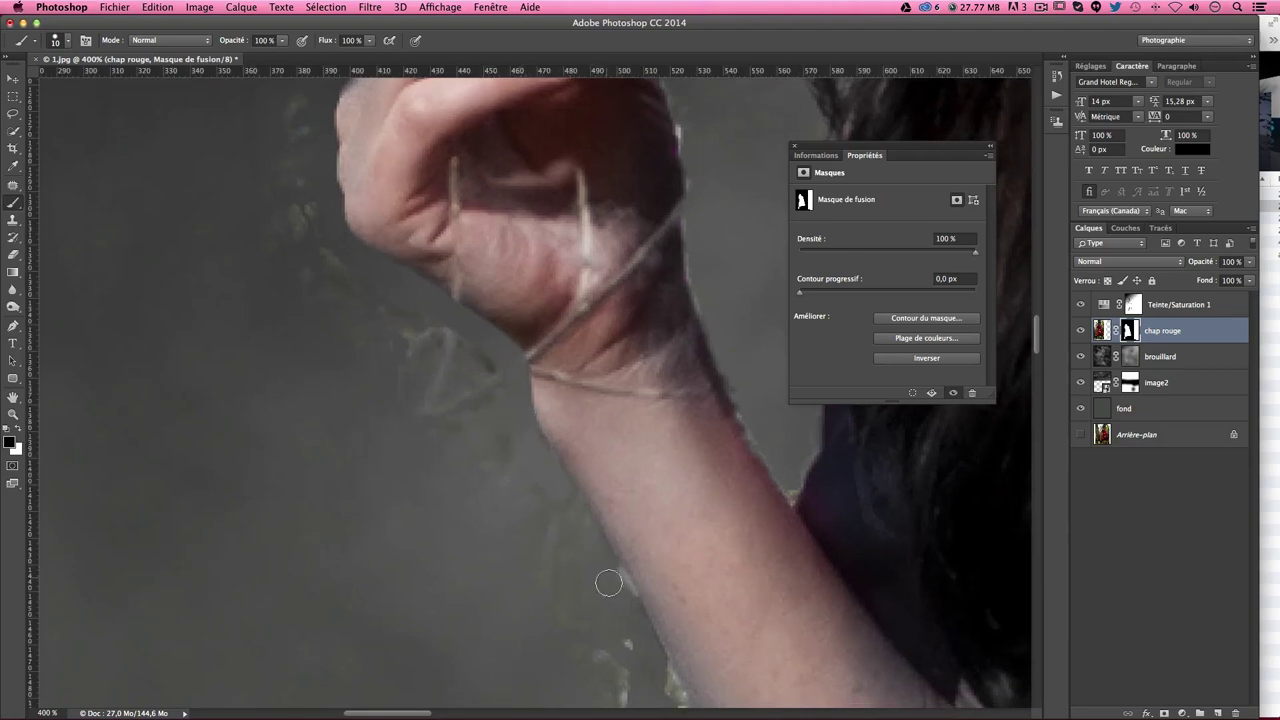
scroll(643, 623, "down", 2)
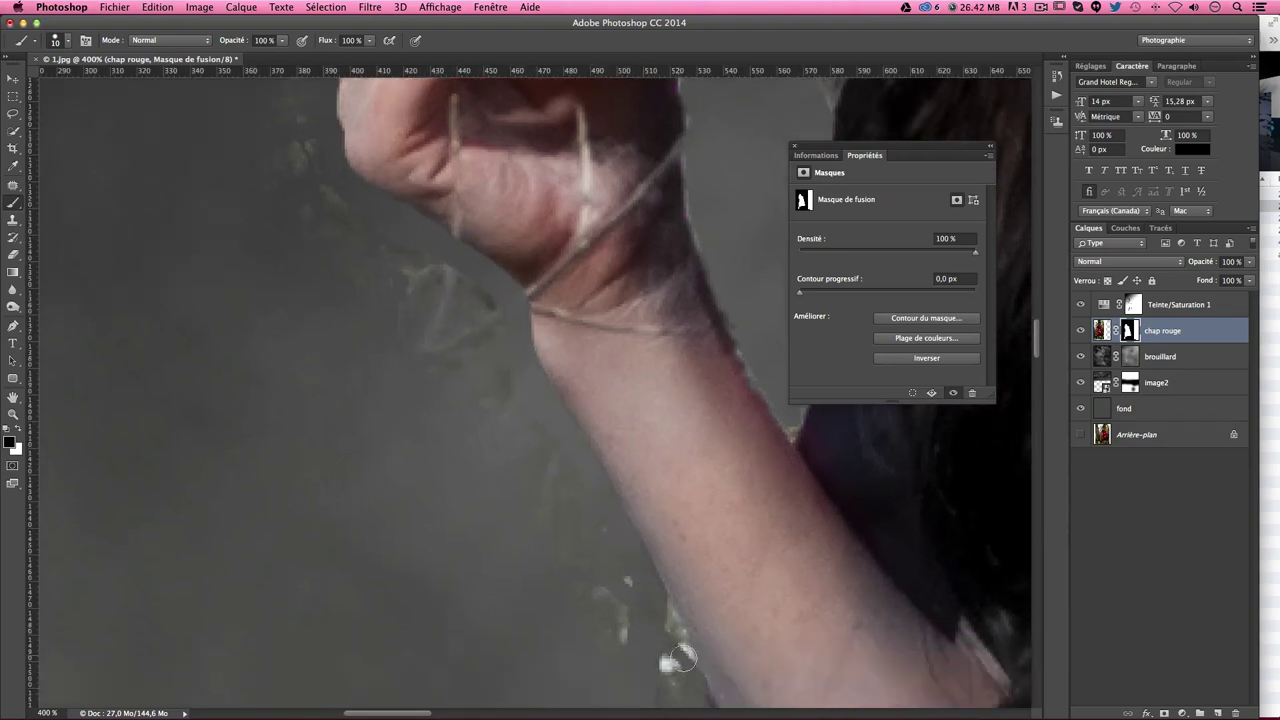
scroll(686, 675, "down", 3)
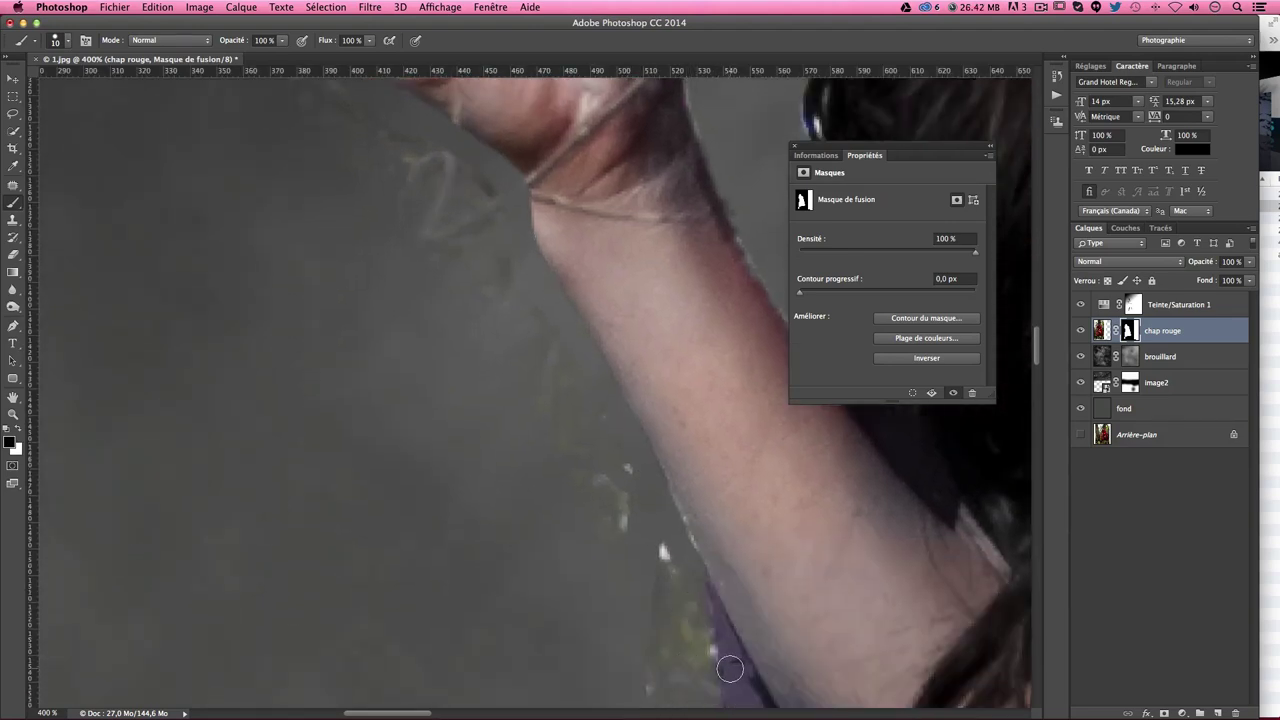
scroll(730, 667, "down", 5)
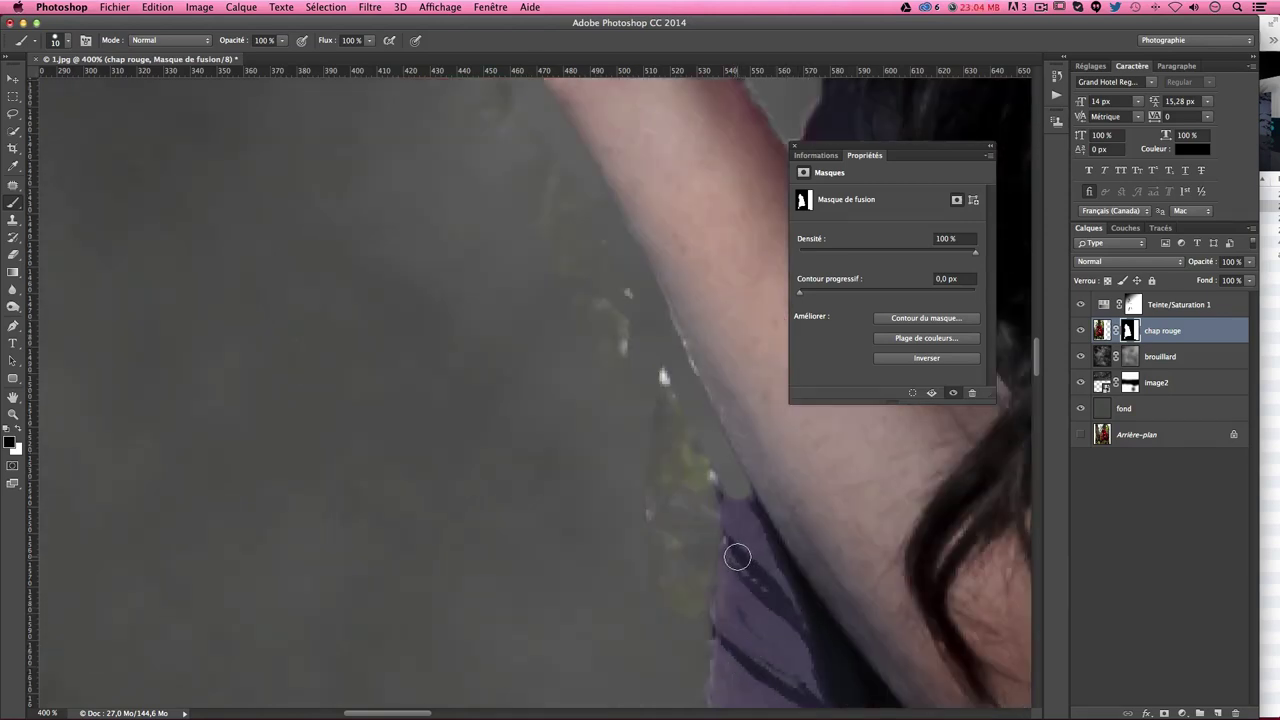
key("x")
left_click_drag(737, 526, 717, 376)
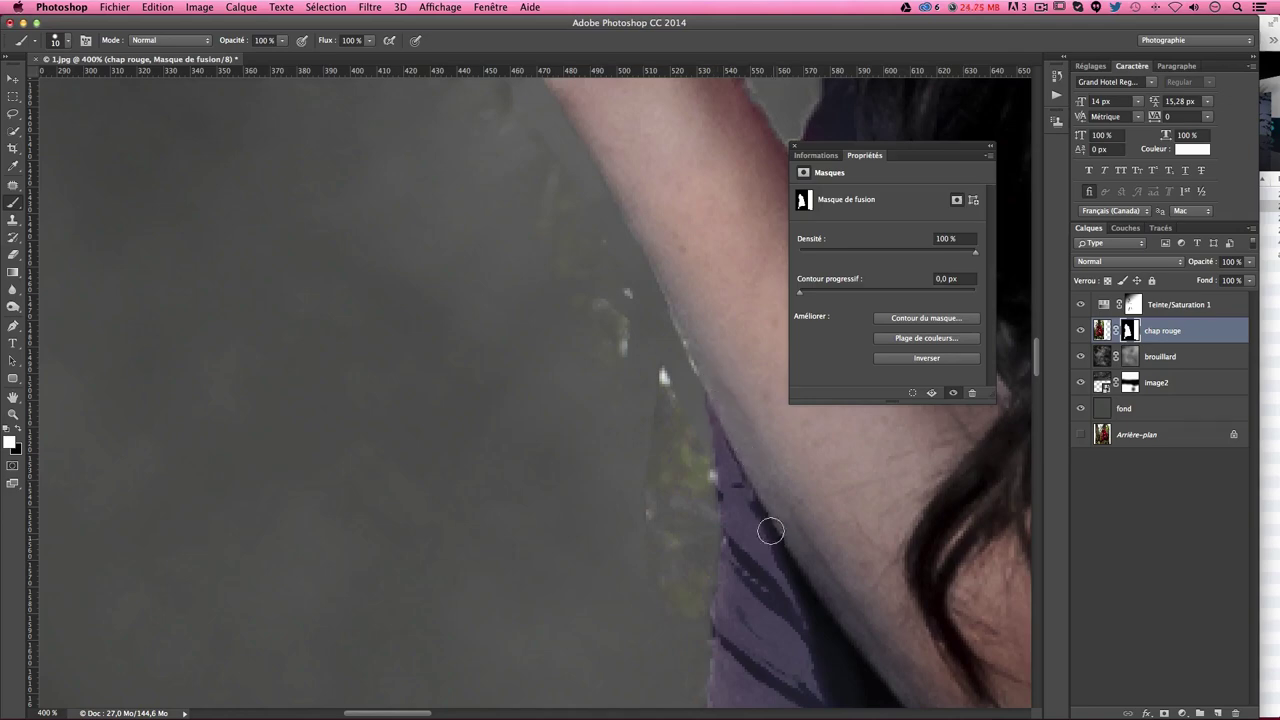
key("x")
Step: Enlarge the brush to 22 px and paint out grey blotches and white specks beside the wrist and forearm
scroll(719, 505, "up", 5)
scroll(719, 505, "left", 3)
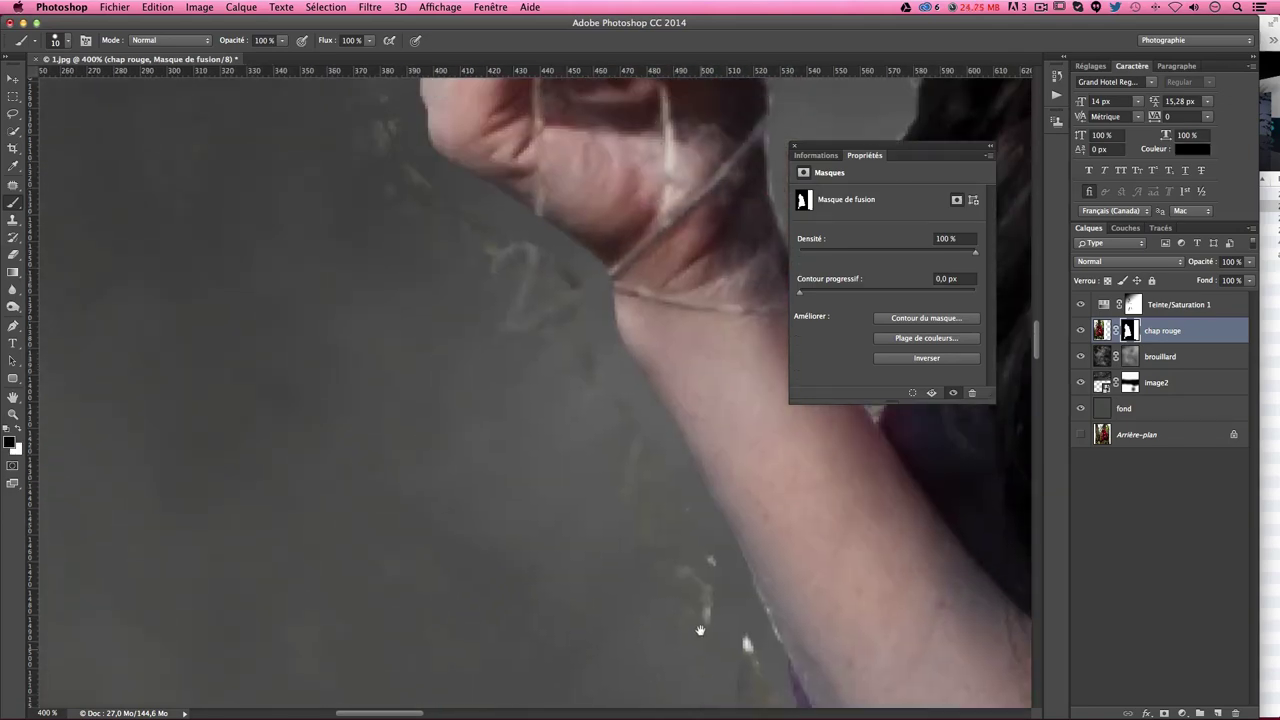
key("bracketright")
left_click_drag(508, 306, 544, 452)
left_click_drag(460, 414, 480, 414)
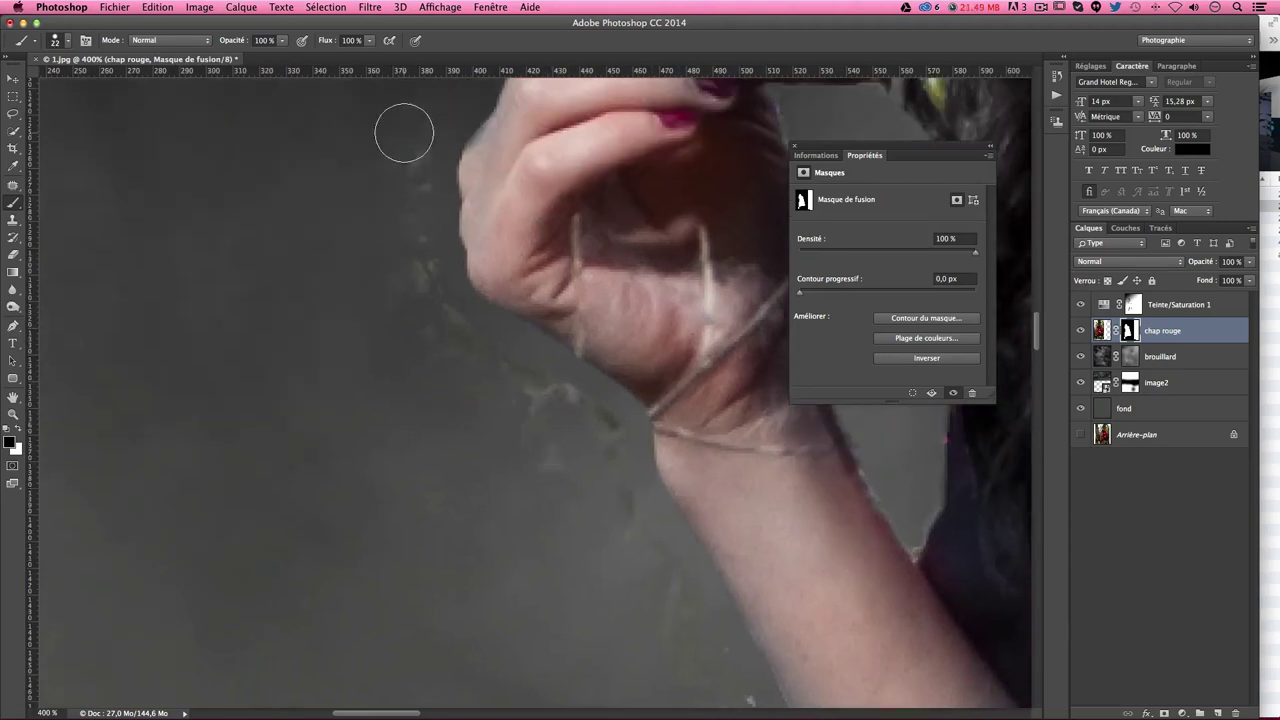
left_click_drag(577, 440, 577, 429)
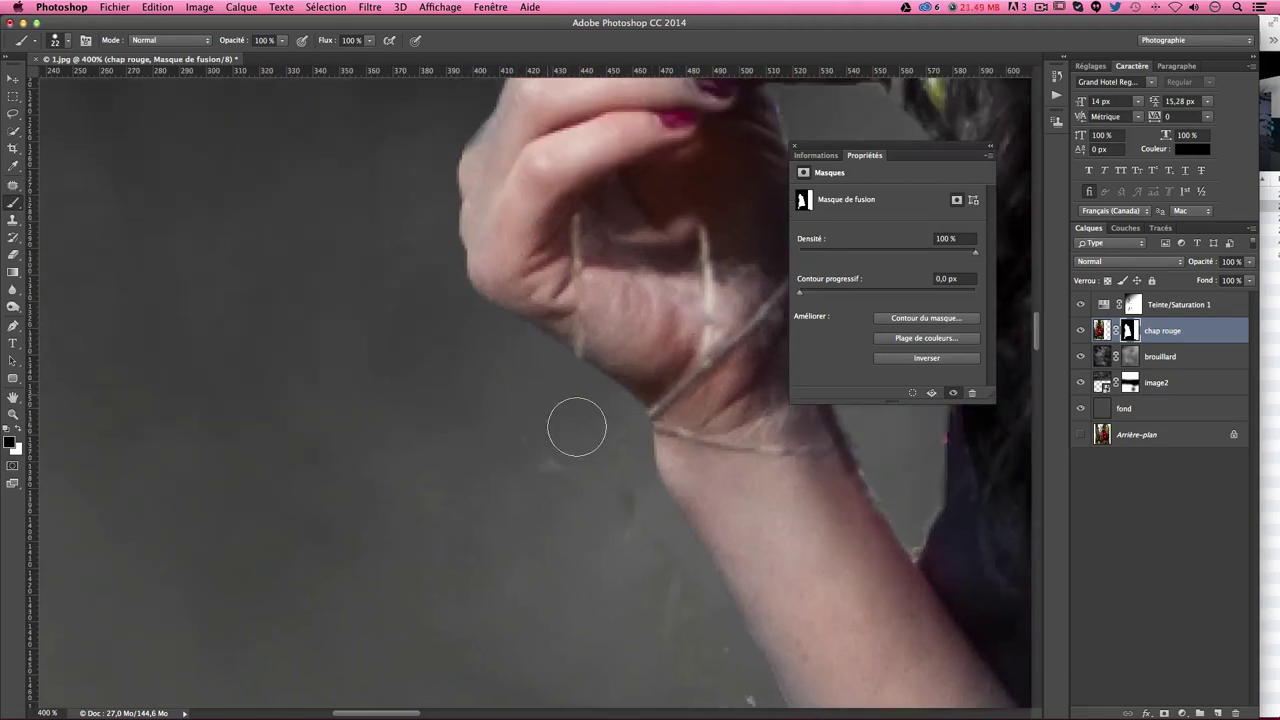
left_click_drag(670, 672, 457, 319)
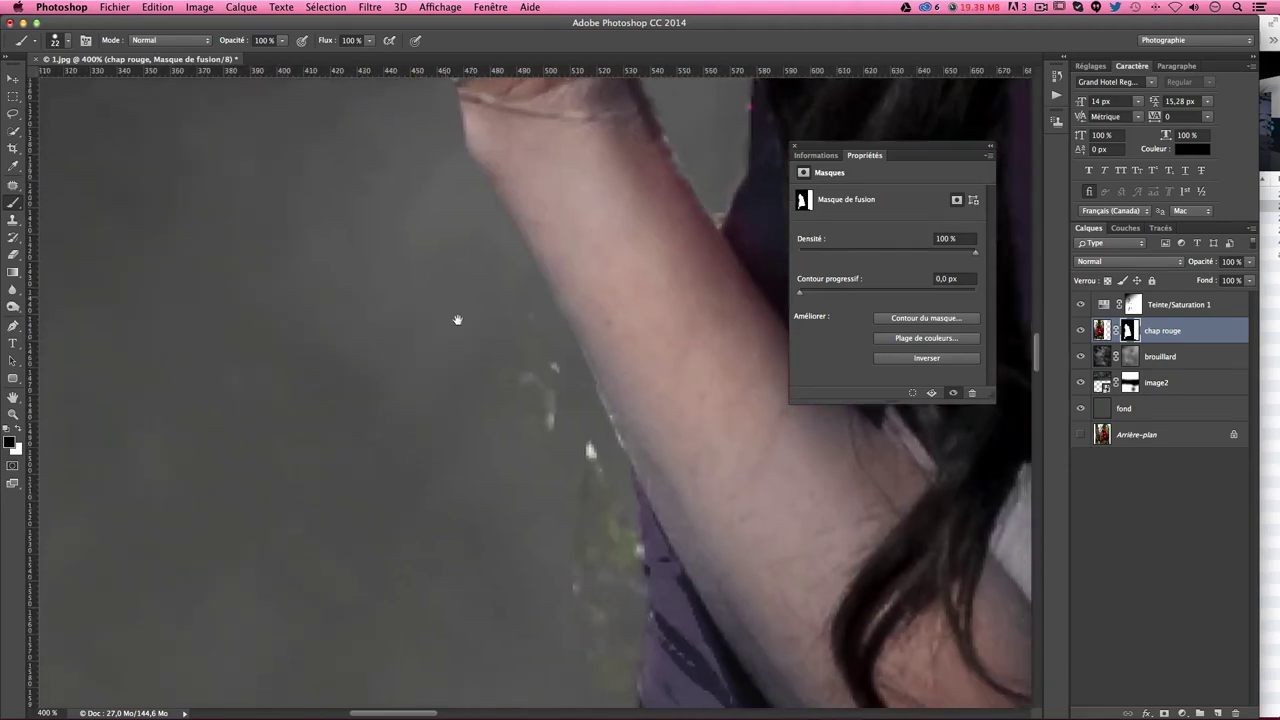
left_click_drag(528, 377, 549, 437)
left_click_drag(452, 331, 513, 515)
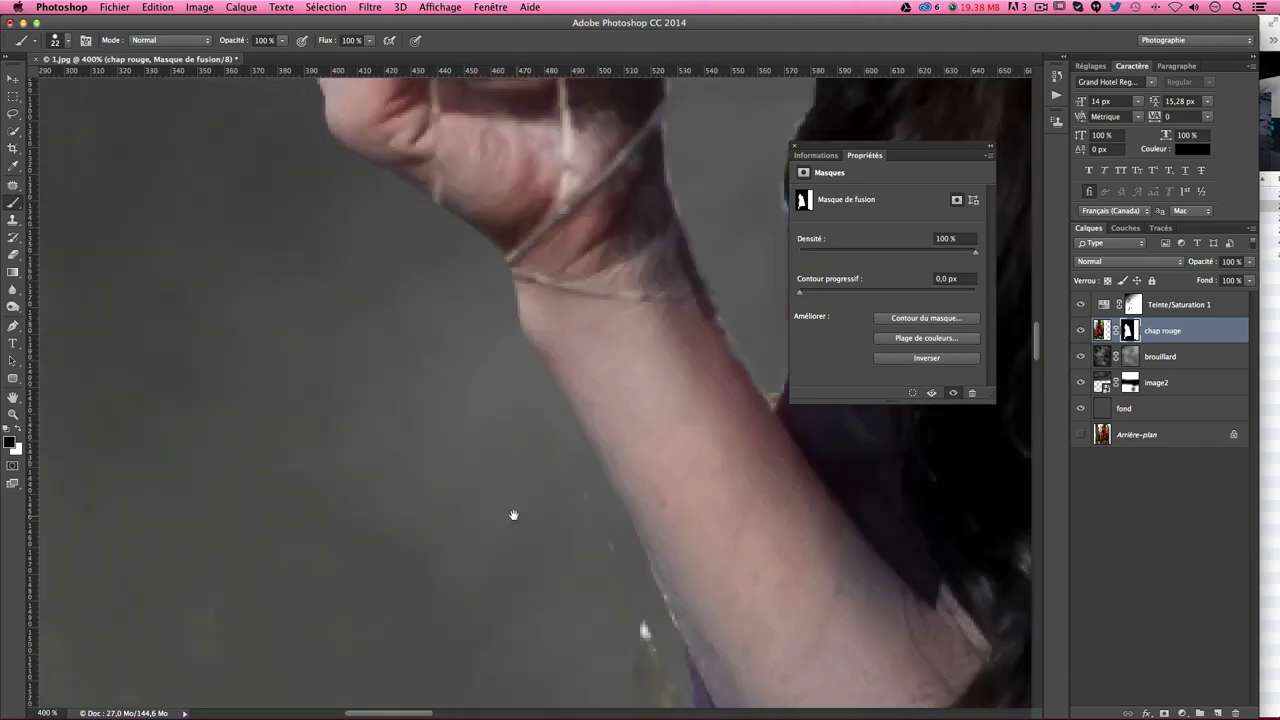
Step: Step back and forward through the recent mask strokes, then move up along the forearm
key("ctrl+alt+z")
key("ctrl+alt+z")
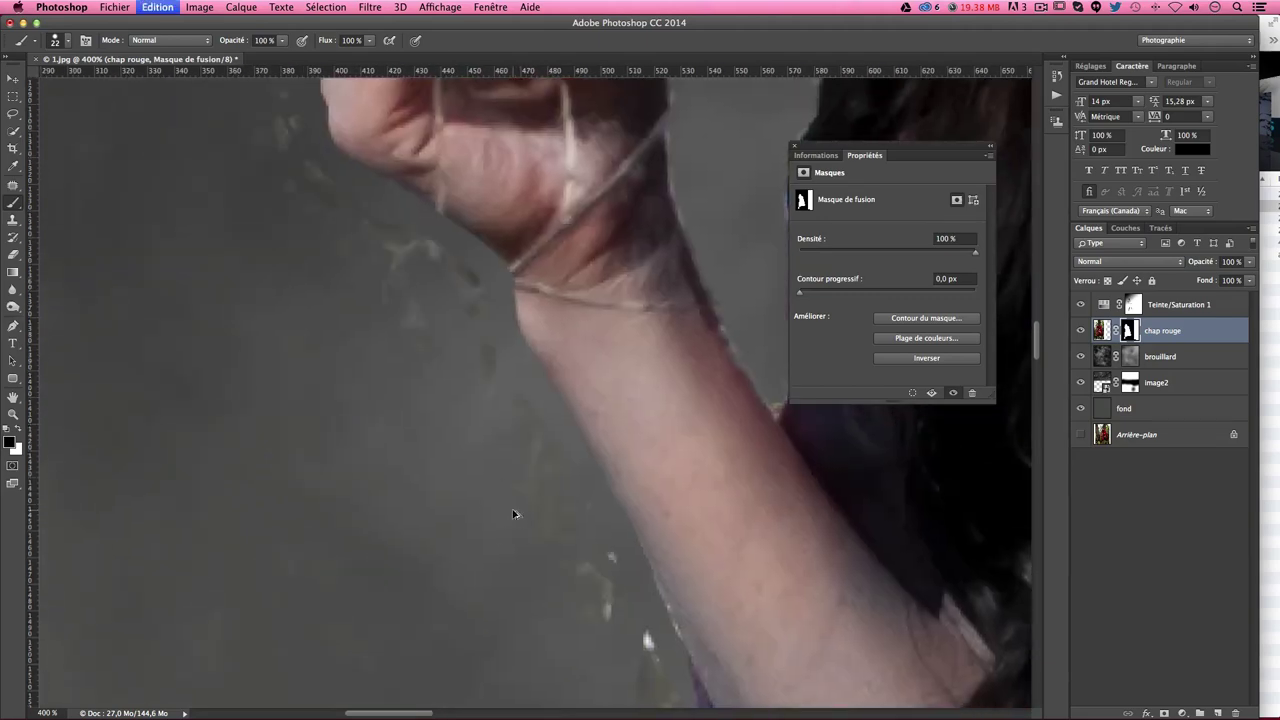
key("ctrl+alt+z")
key("ctrl+alt+z")
key("ctrl+z")
key("ctrl+z")
key("ctrl+z")
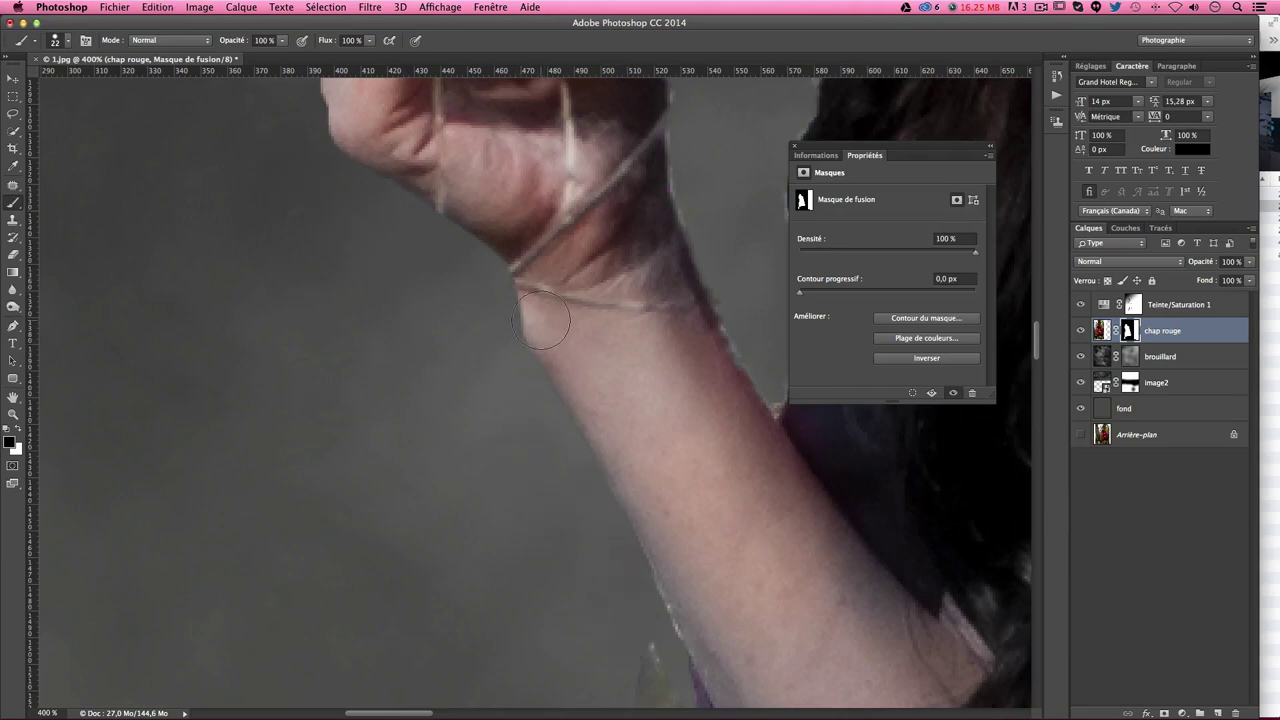
key("x")
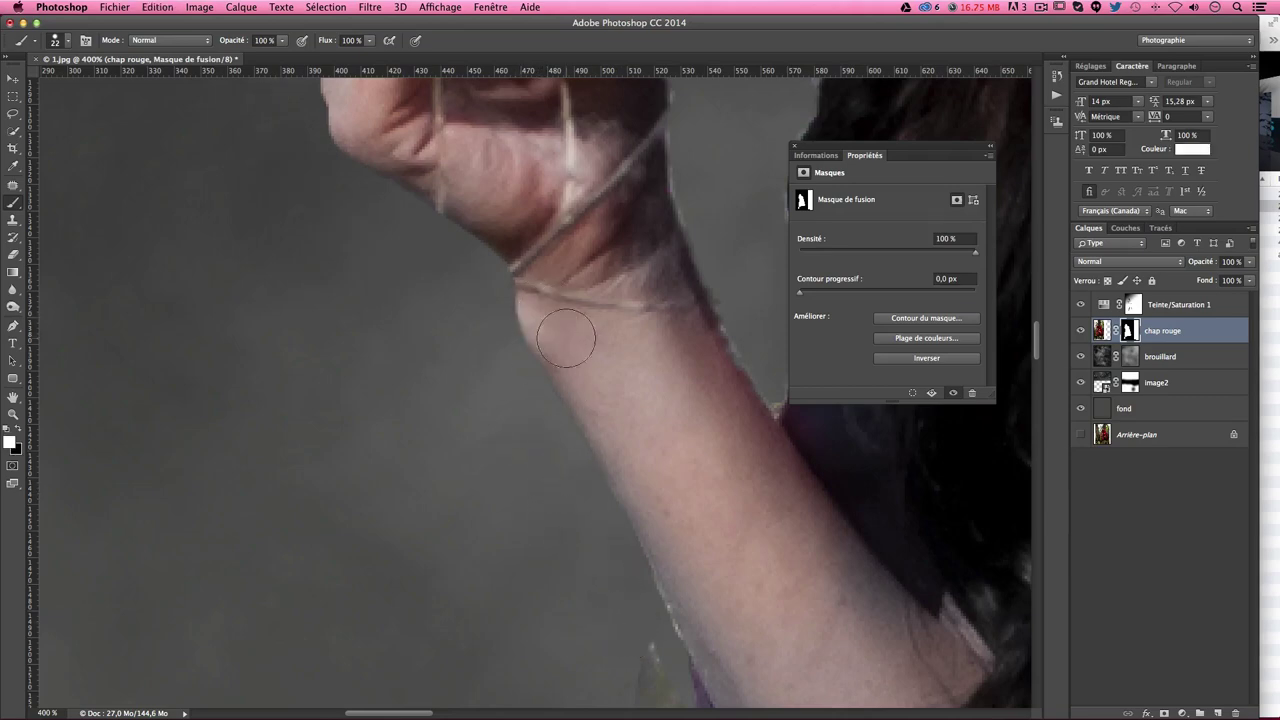
left_click_drag(586, 600, 517, 420)
key("ctrl+r")
key("x")
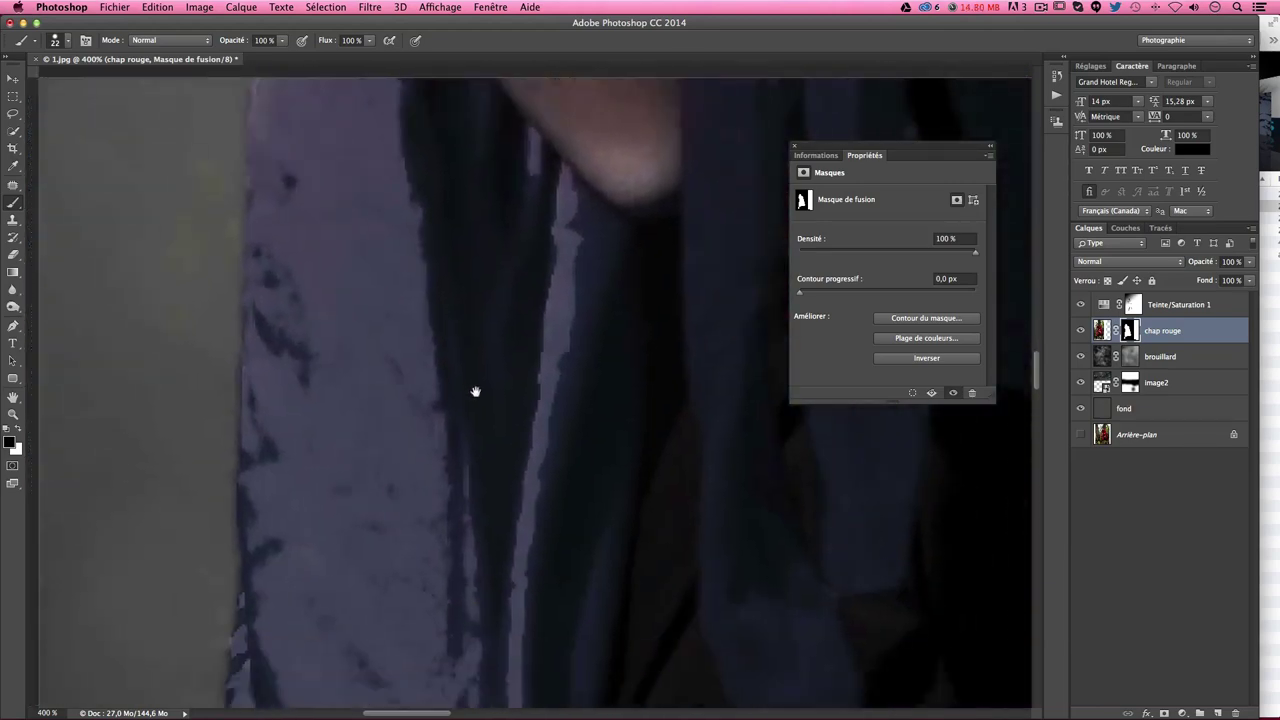
Step: At 200% zoom, paint black on the chap rouge mask along the cloak's right edge
left_click_drag(545, 647, 463, 323)
key("ctrl+minus")
key("ctrl+minus")
key("ctrl+minus")
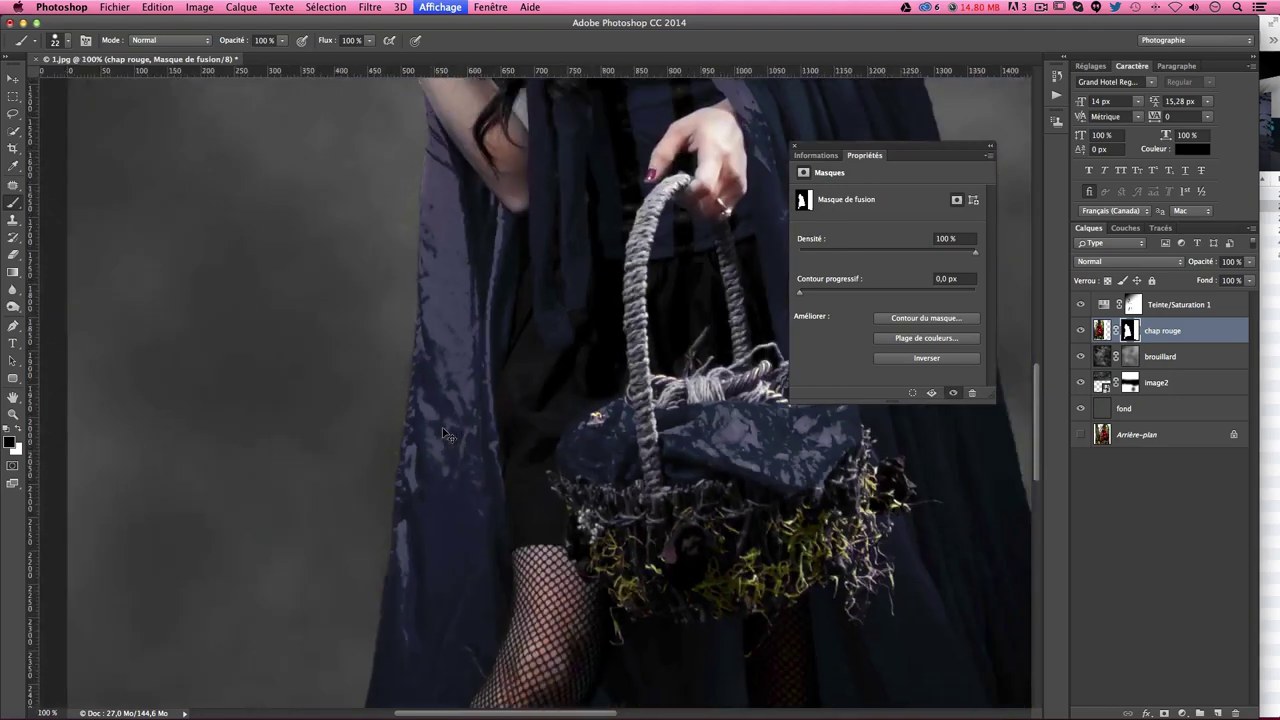
left_click_drag(442, 428, 649, 513)
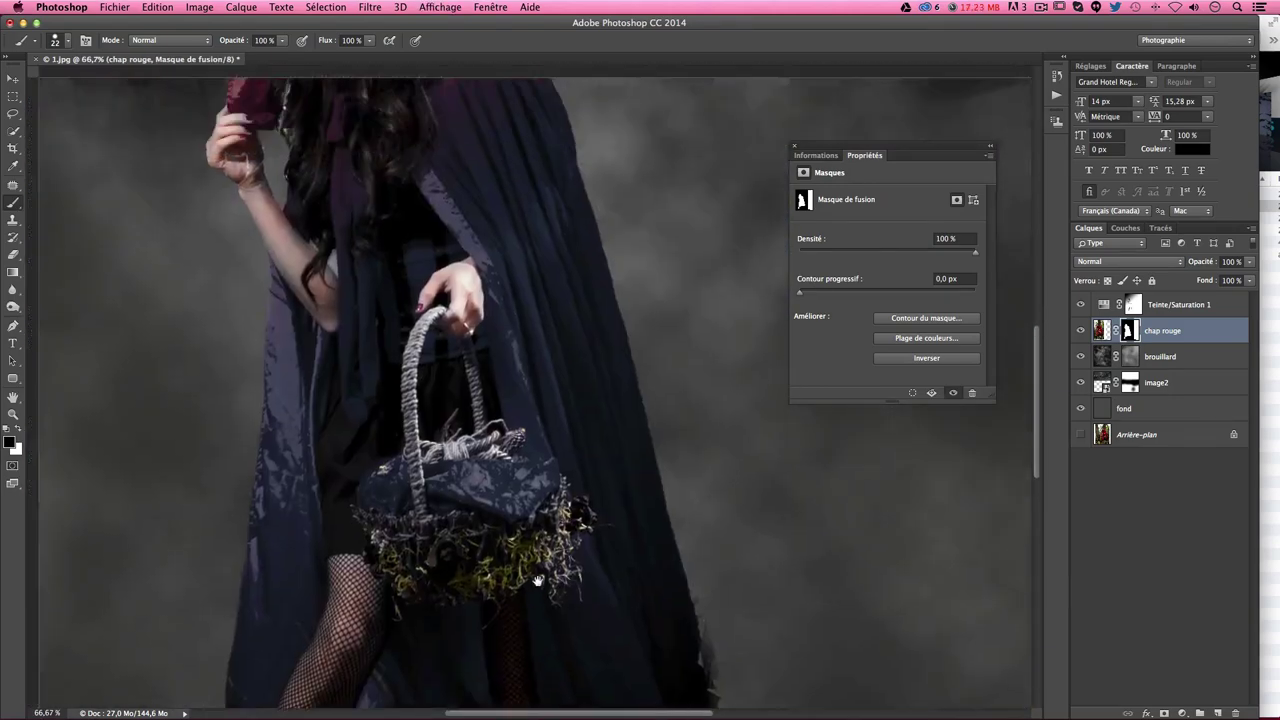
key("ctrl+r")
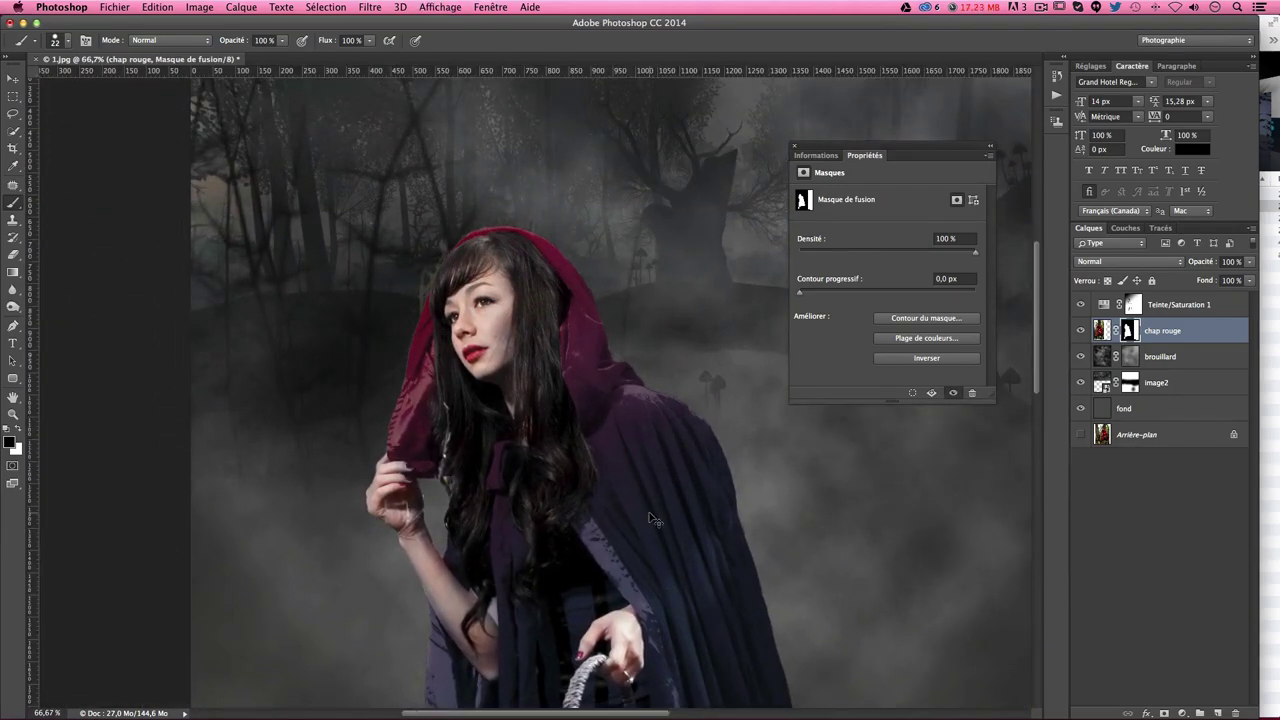
key("ctrl+plus")
key("ctrl+plus")
left_click_drag(617, 494, 371, 528)
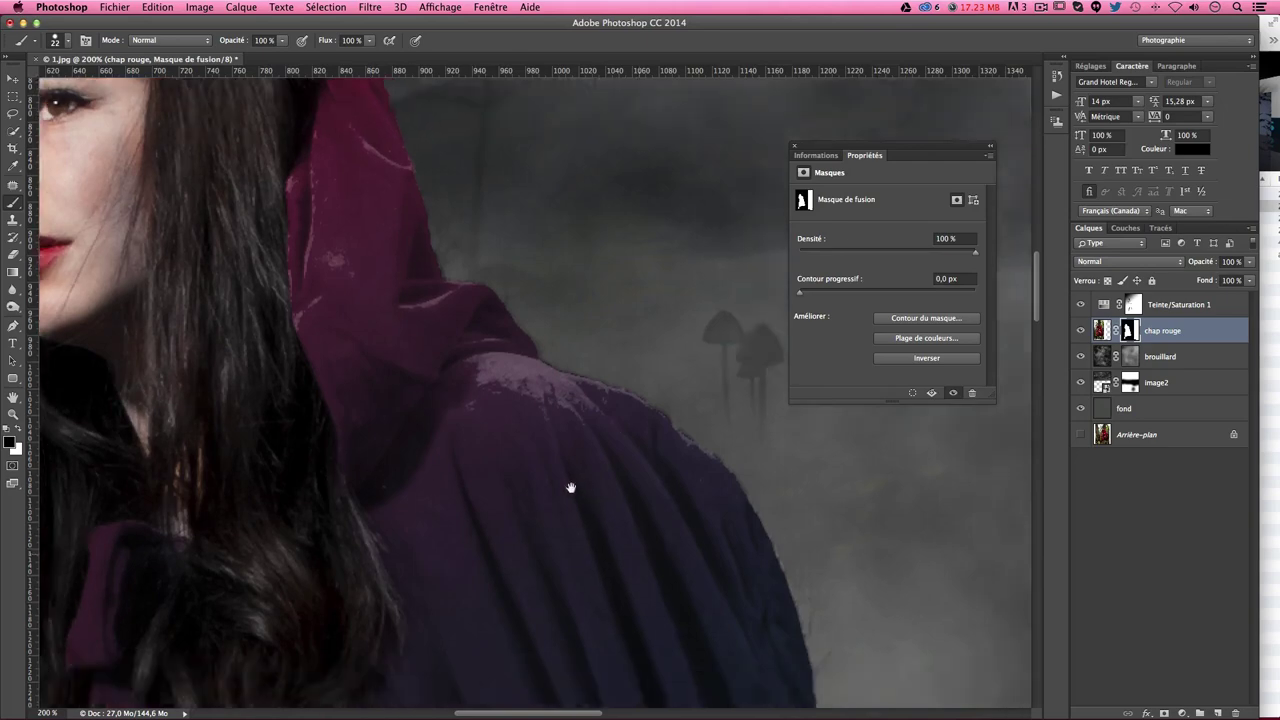
left_click_drag(571, 488, 441, 370)
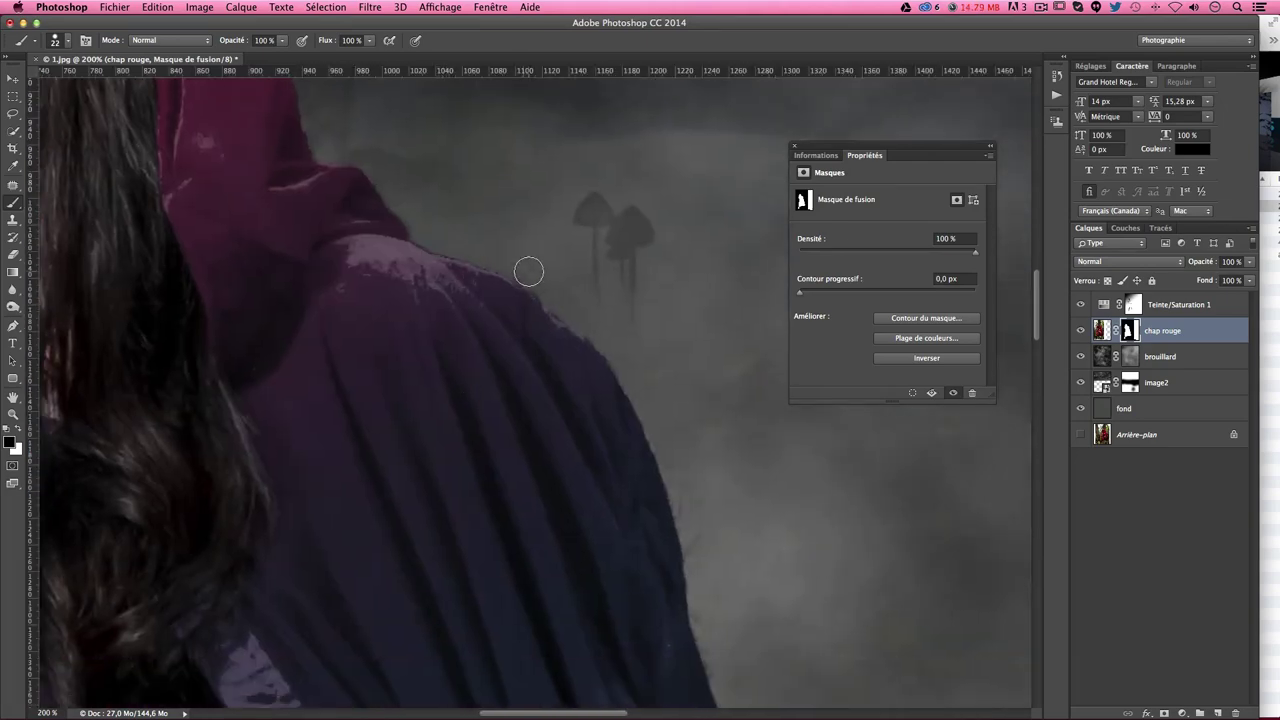
mouse_move(529, 271)
left_mouse_down()
mouse_move(606, 340)
mouse_move(674, 437)
mouse_move(678, 487)
left_mouse_up()
mouse_move(690, 552)
left_mouse_down()
mouse_move(712, 642)
mouse_move(623, 294)
left_mouse_up()
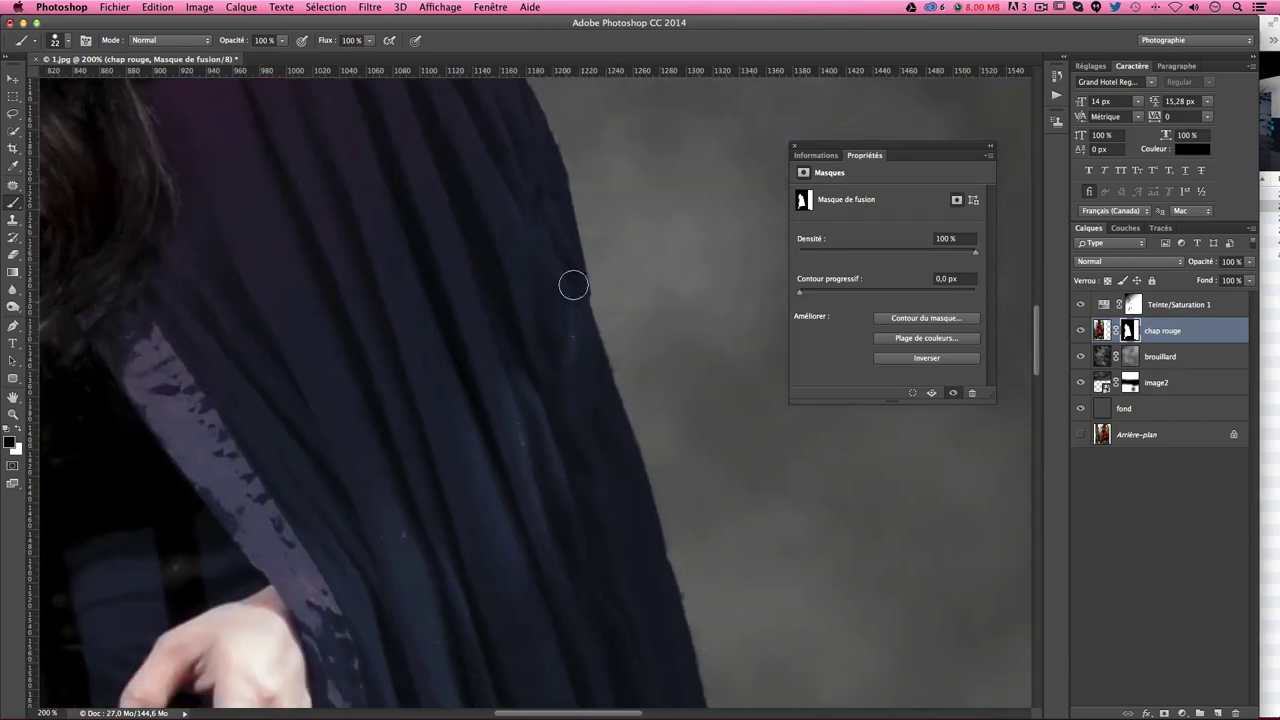
Step: Paint out the light halo beside the hood's left edge on the mask
left_click_drag(573, 286, 694, 535)
left_click_drag(480, 330, 634, 557)
left_click_drag(590, 450, 803, 511)
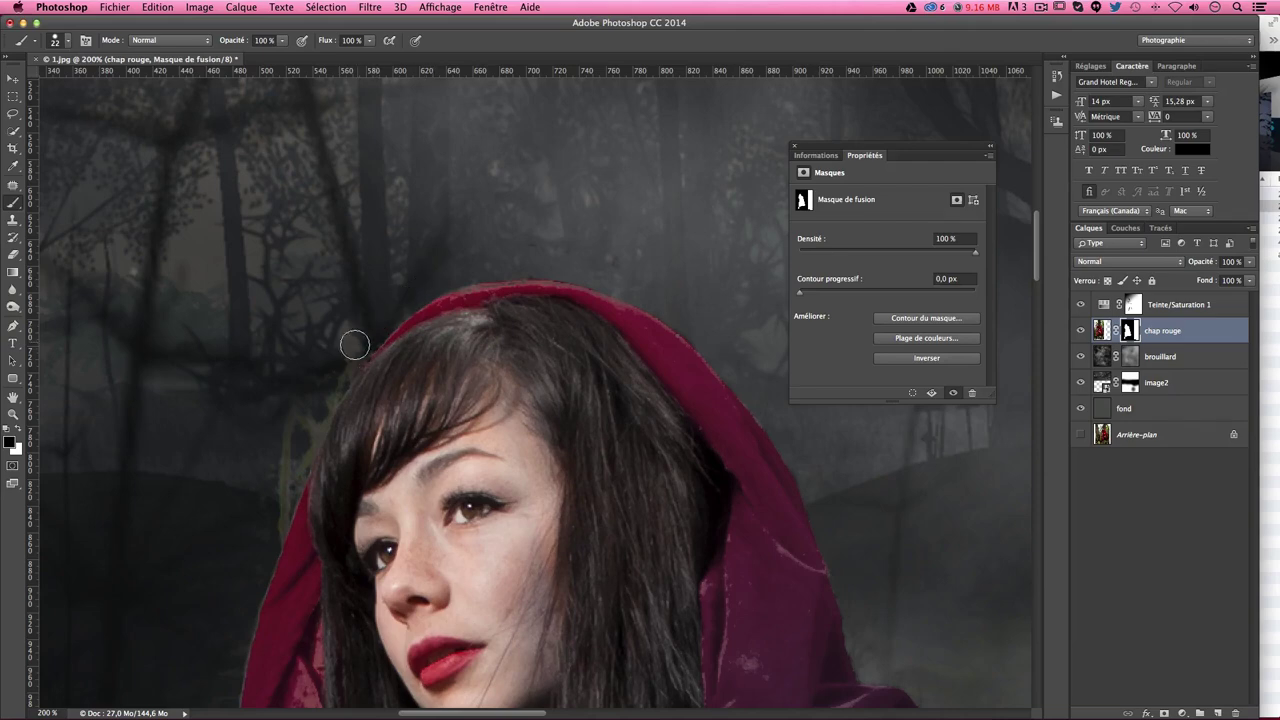
mouse_move(376, 406)
left_mouse_down()
mouse_move(429, 367)
mouse_move(514, 265)
left_mouse_up()
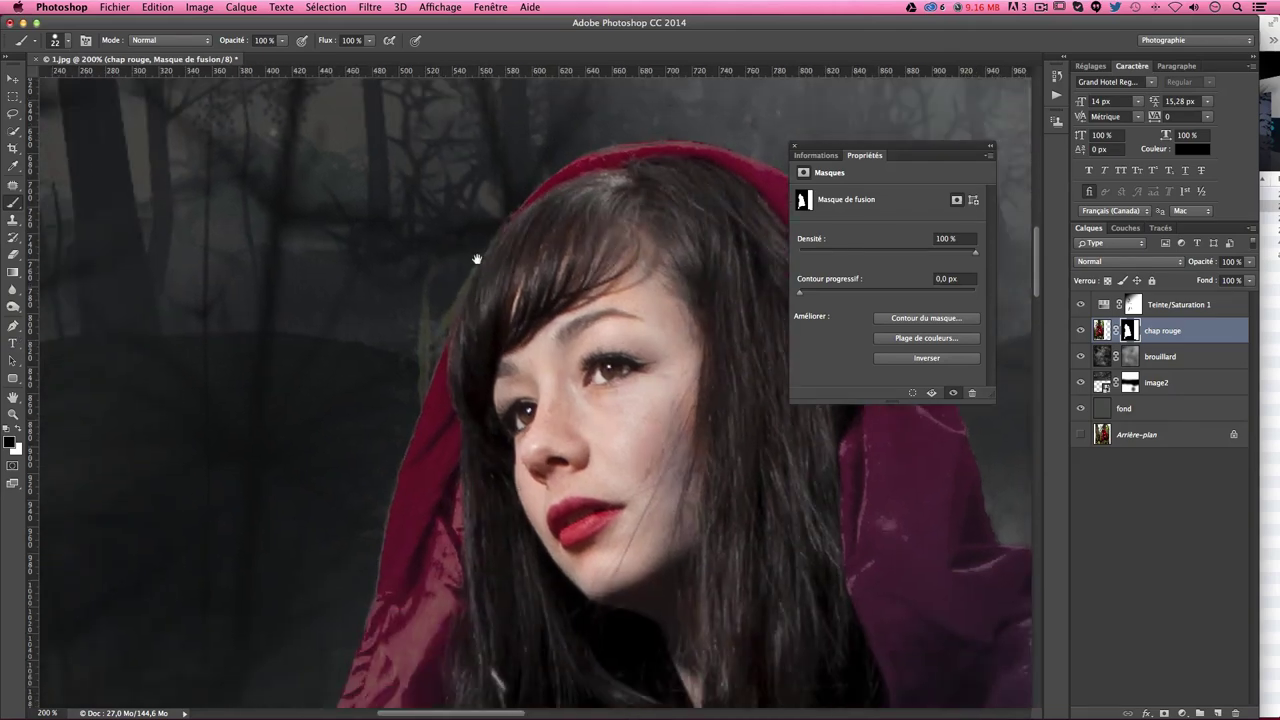
left_click_drag(420, 359, 397, 394)
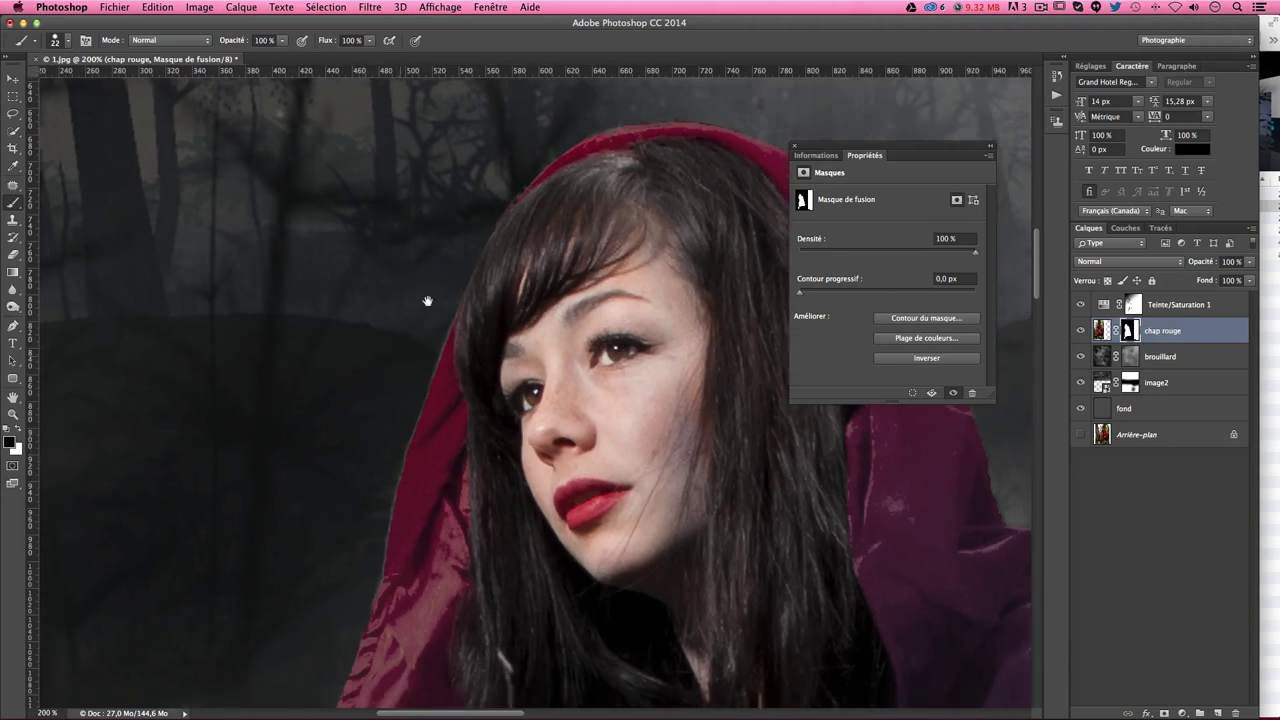
mouse_move(426, 297)
left_mouse_down()
mouse_move(489, 194)
mouse_move(269, 208)
left_mouse_up()
mouse_move(450, 429)
left_mouse_down()
mouse_move(679, 374)
mouse_move(380, 466)
mouse_move(471, 457)
mouse_move(755, 292)
mouse_move(750, 402)
left_mouse_up()
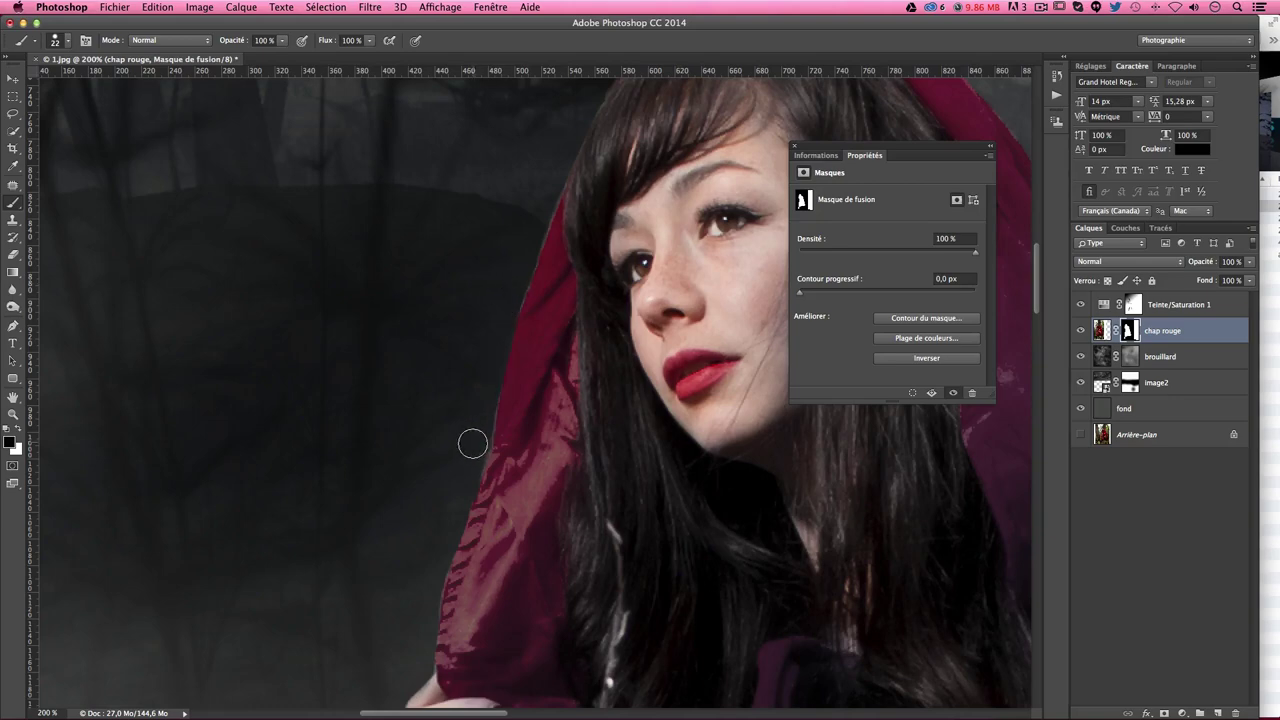
Step: Shrink the mask brush to 14 px near the hand and hair, then zoom out to the whole figure
mouse_move(662, 646)
left_mouse_down()
mouse_move(419, 390)
mouse_move(411, 205)
left_mouse_up()
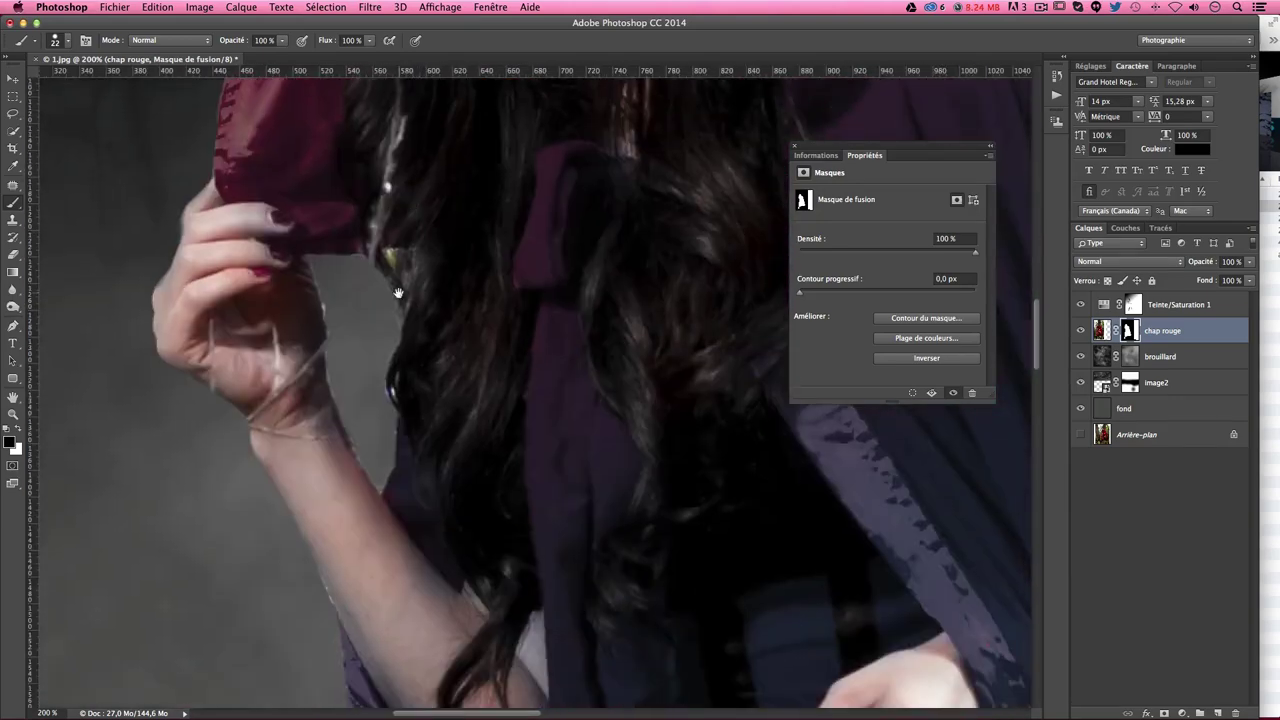
right_click(413, 318)
left_click_drag(415, 322, 366, 317)
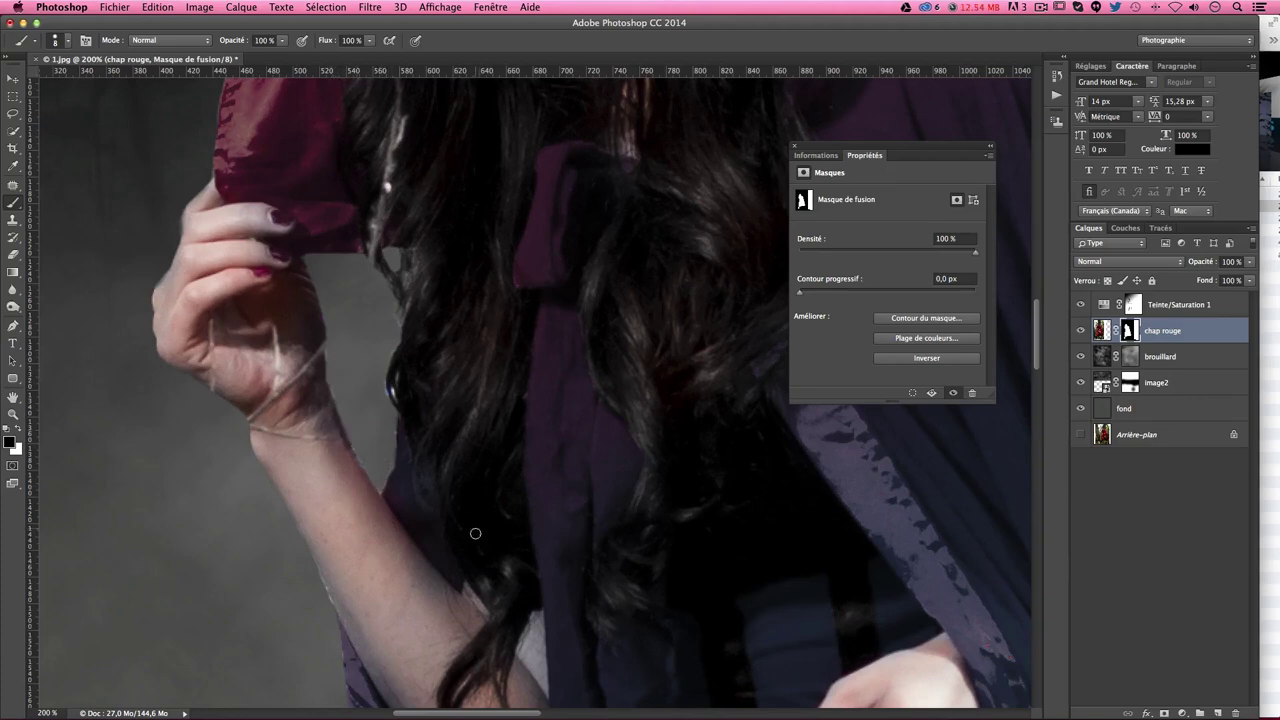
left_click_drag(480, 535, 381, 219)
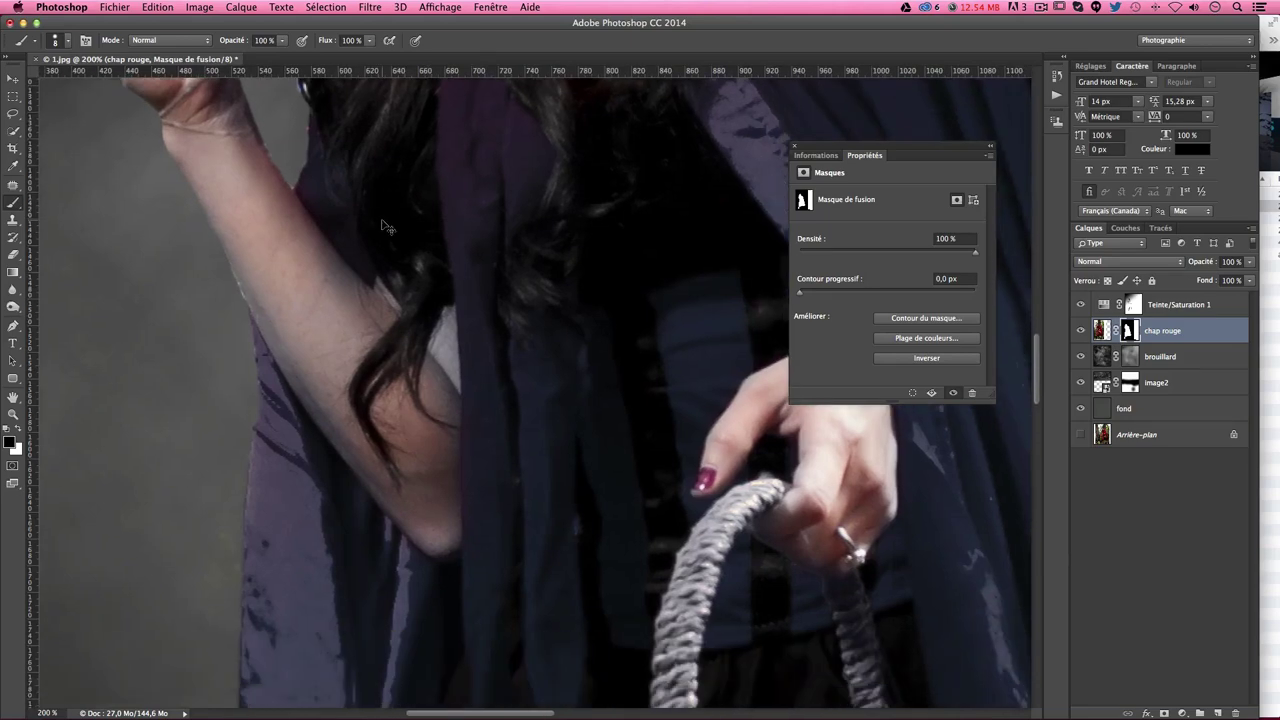
key("super+minus")
key("super+minus")
key("super+minus")
key("super+minus")
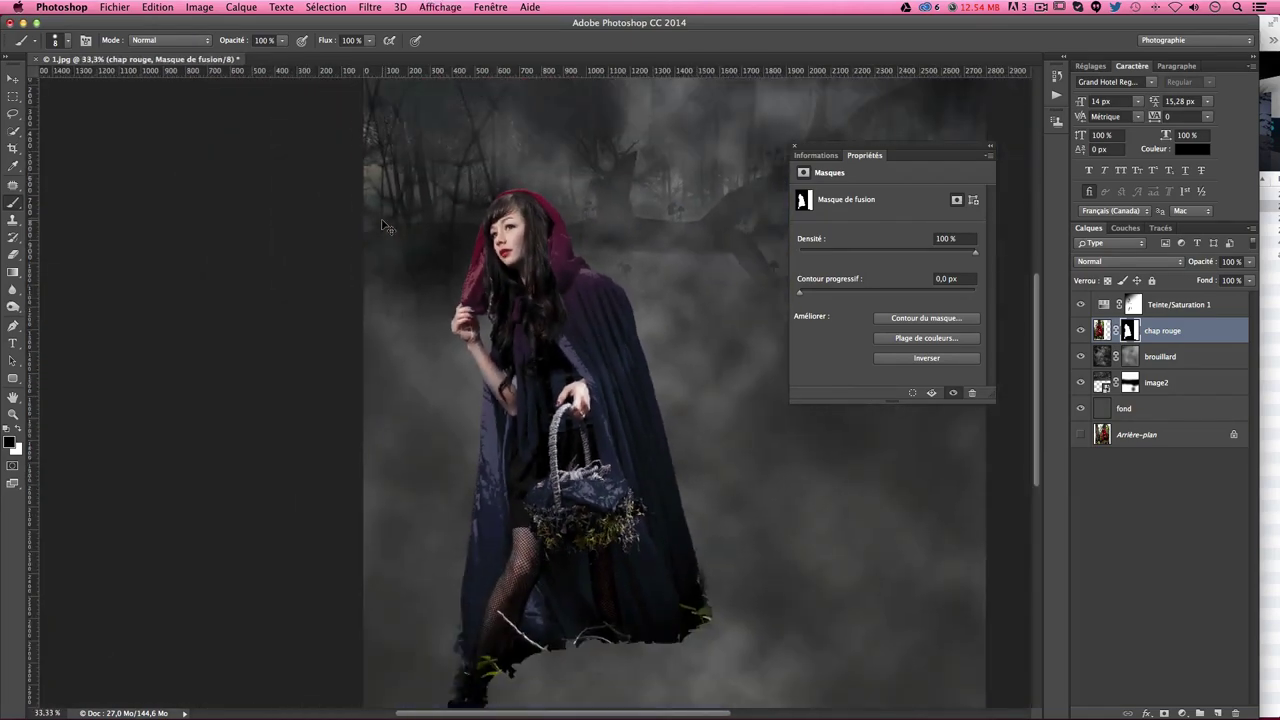
Step: Add a new layer above chap rouge and name it 'fond bas'
scroll(385, 226, "down", 5)
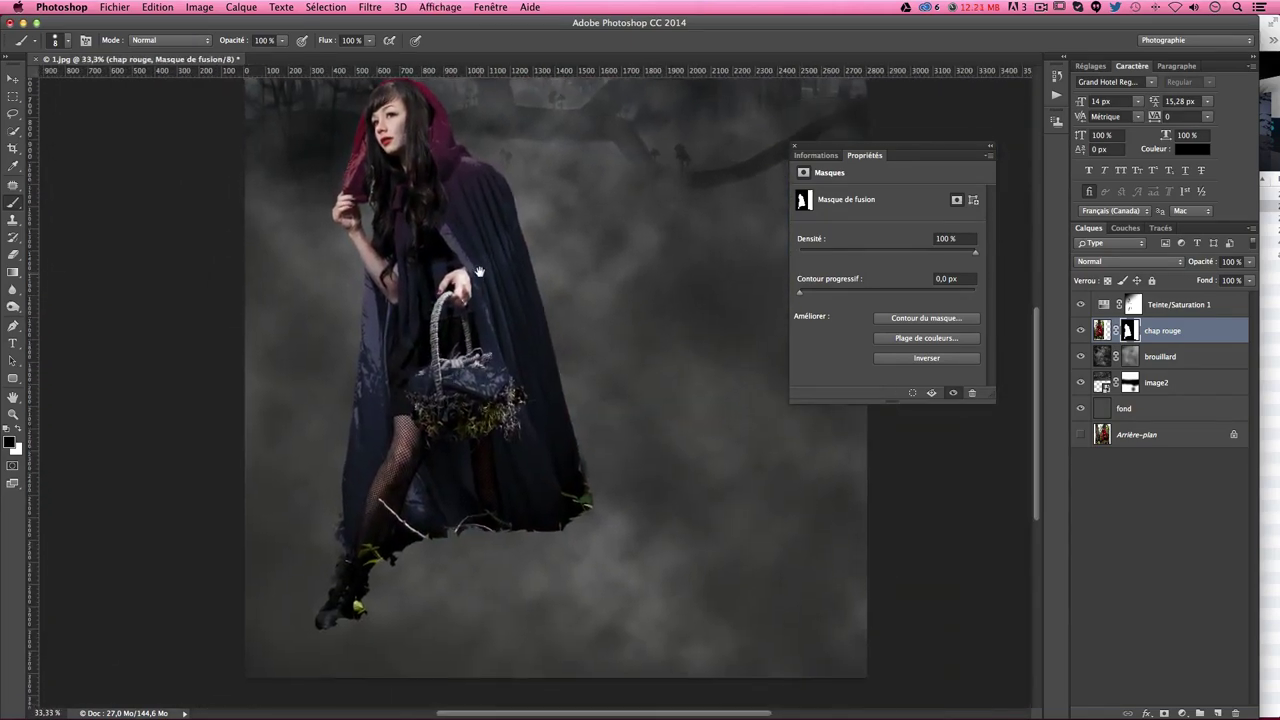
scroll(278, 390, "left", 2)
scroll(278, 390, "up", 1)
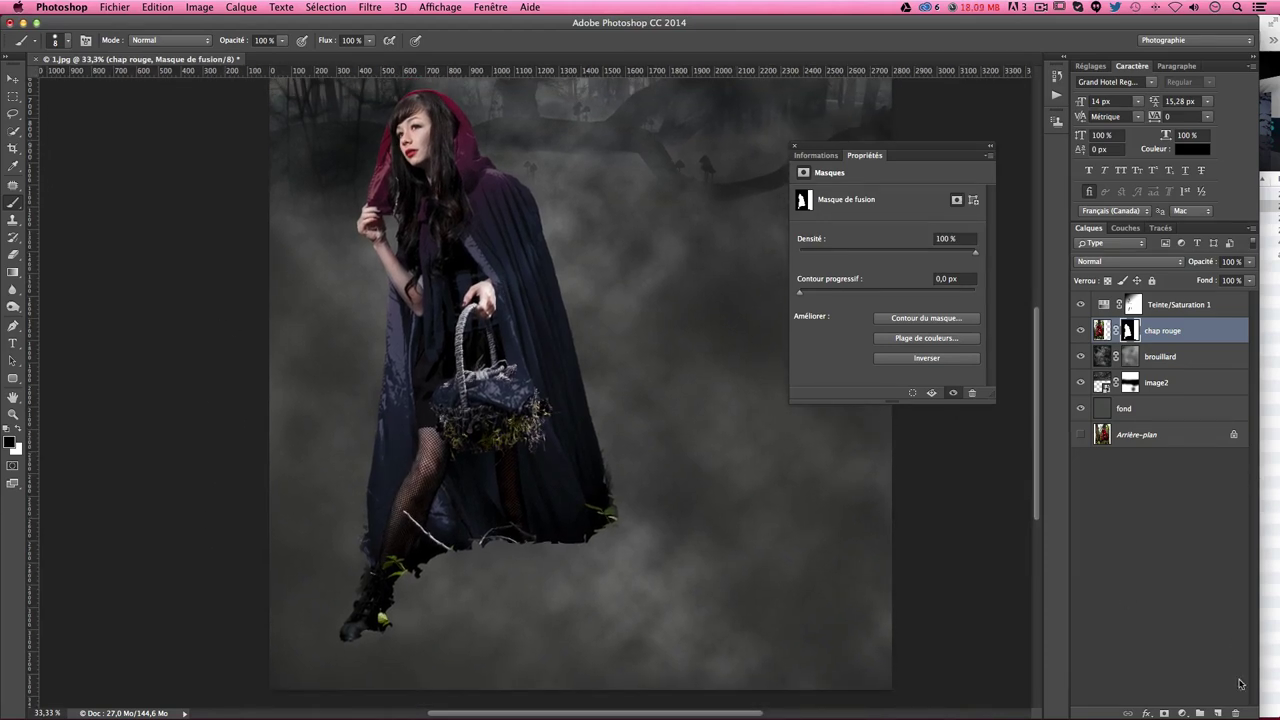
left_click(1218, 713)
double_click(1131, 331)
type("fond")
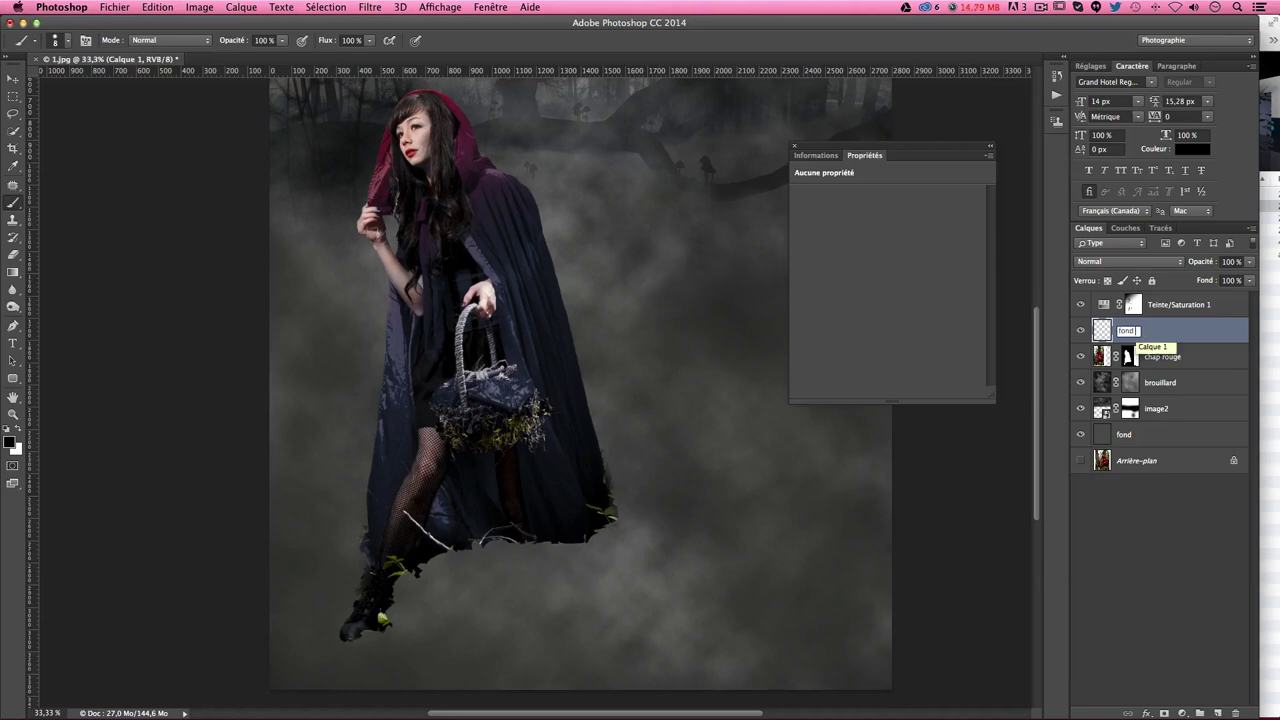
type("bas")
key("Return")
Step: Draw a rectangular marquee across the lower part of the canvas
left_click(13, 97)
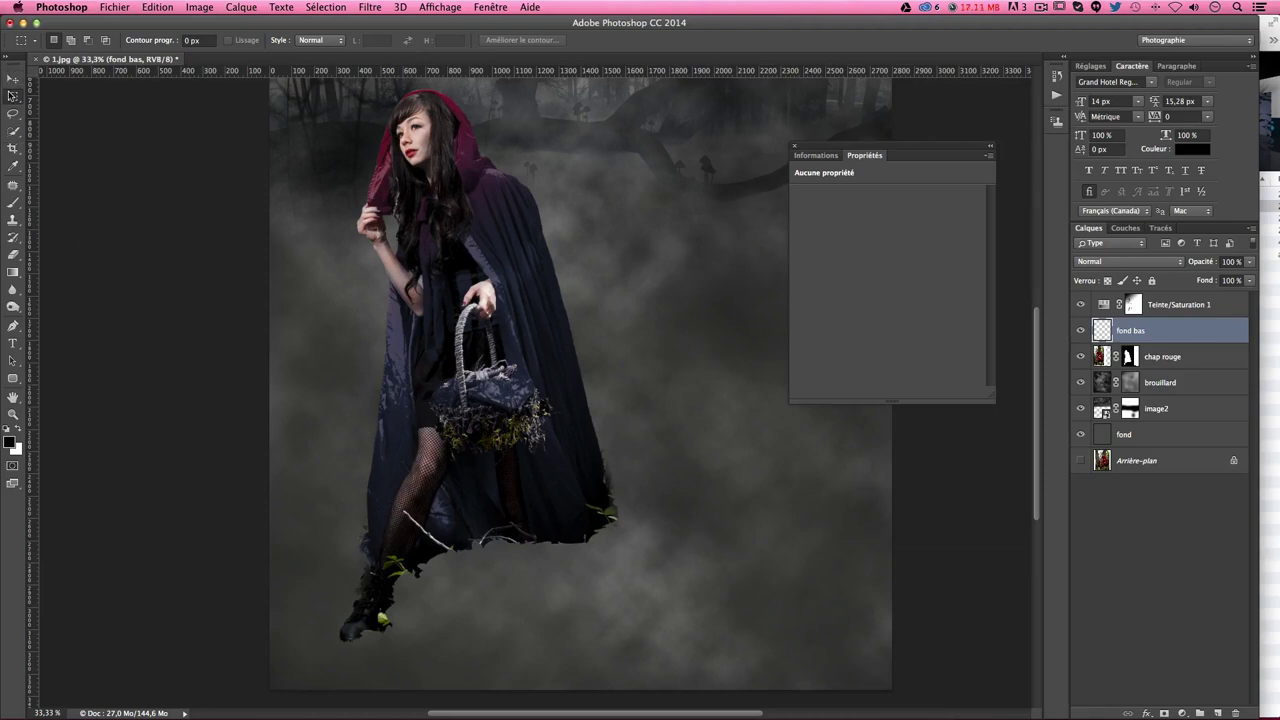
right_click(13, 96)
left_click(97, 93)
left_click_drag(270, 458, 1220, 670)
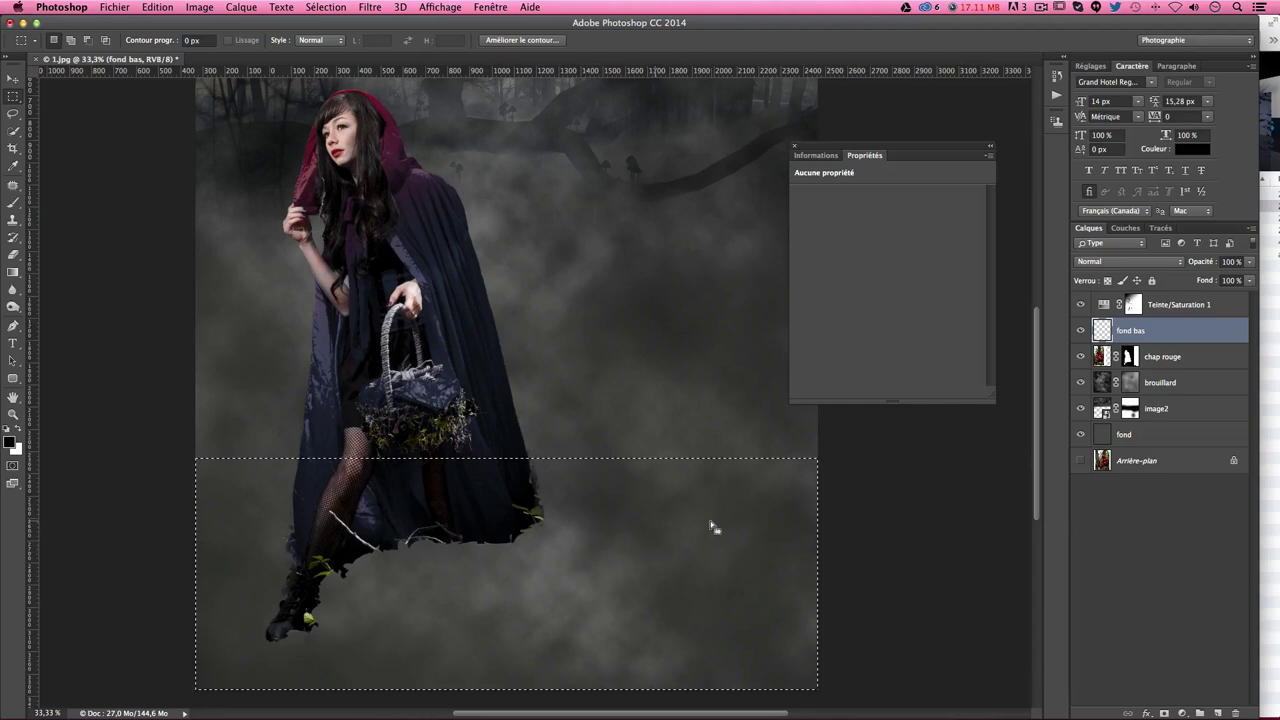
left_click_drag(187, 433, 912, 686)
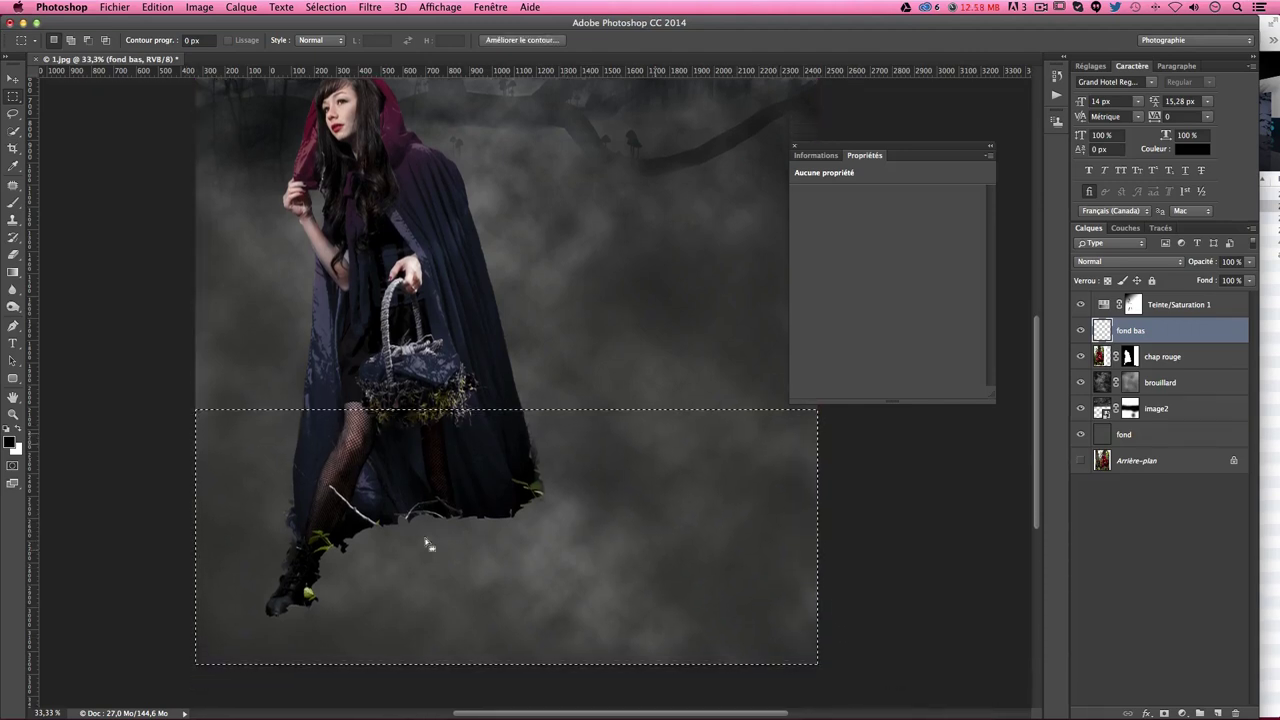
Step: Fill the rectangular selection with black
key("shift+BackSpace")
key("Return")
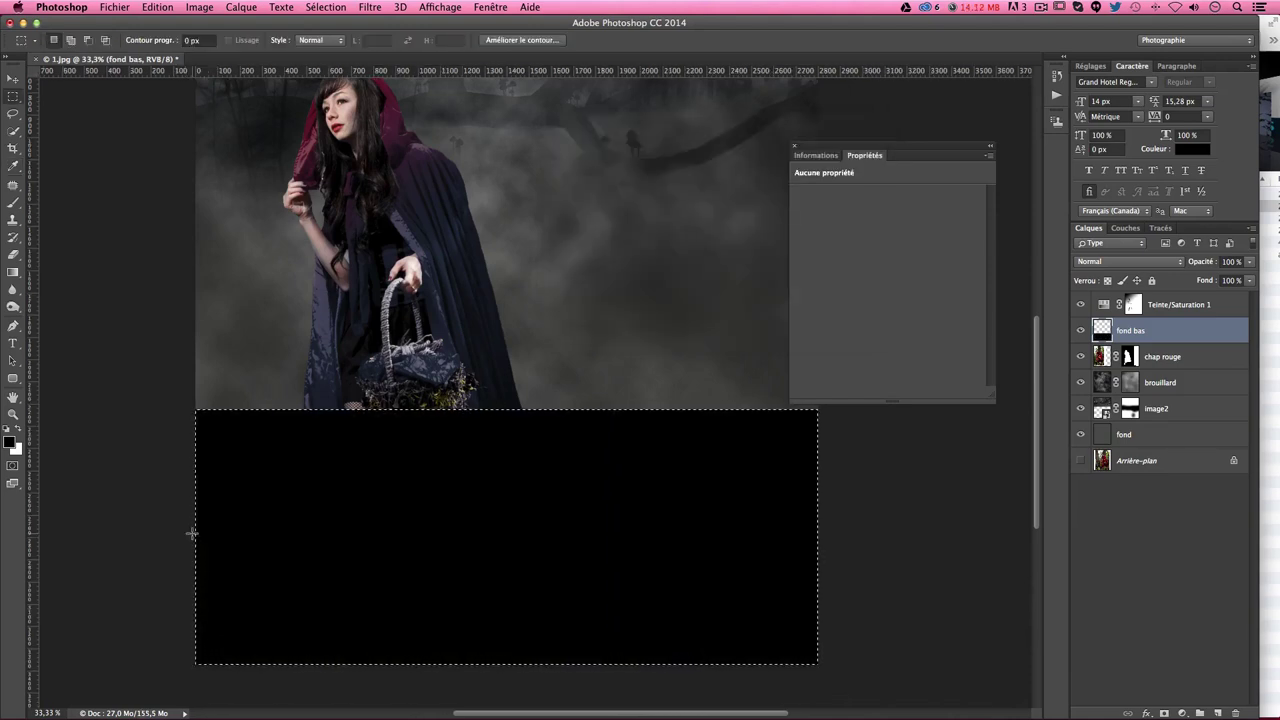
key("i")
key("shift+BackSpace")
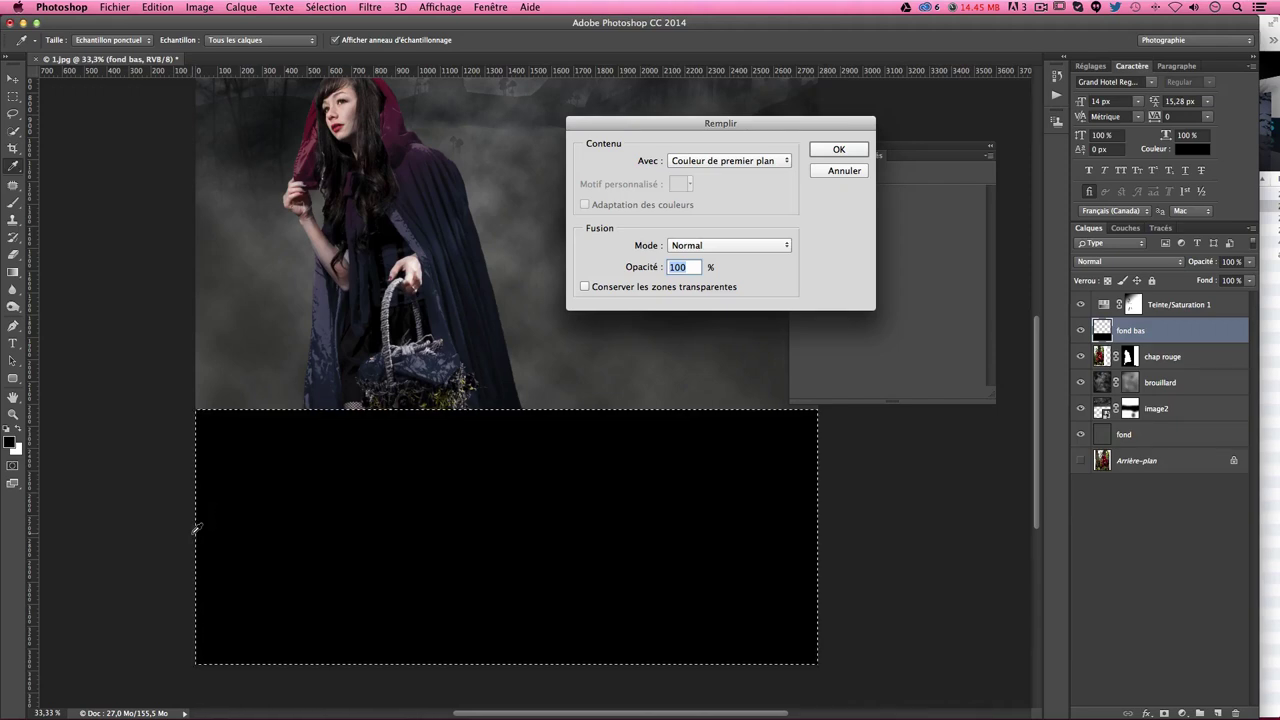
key("Return")
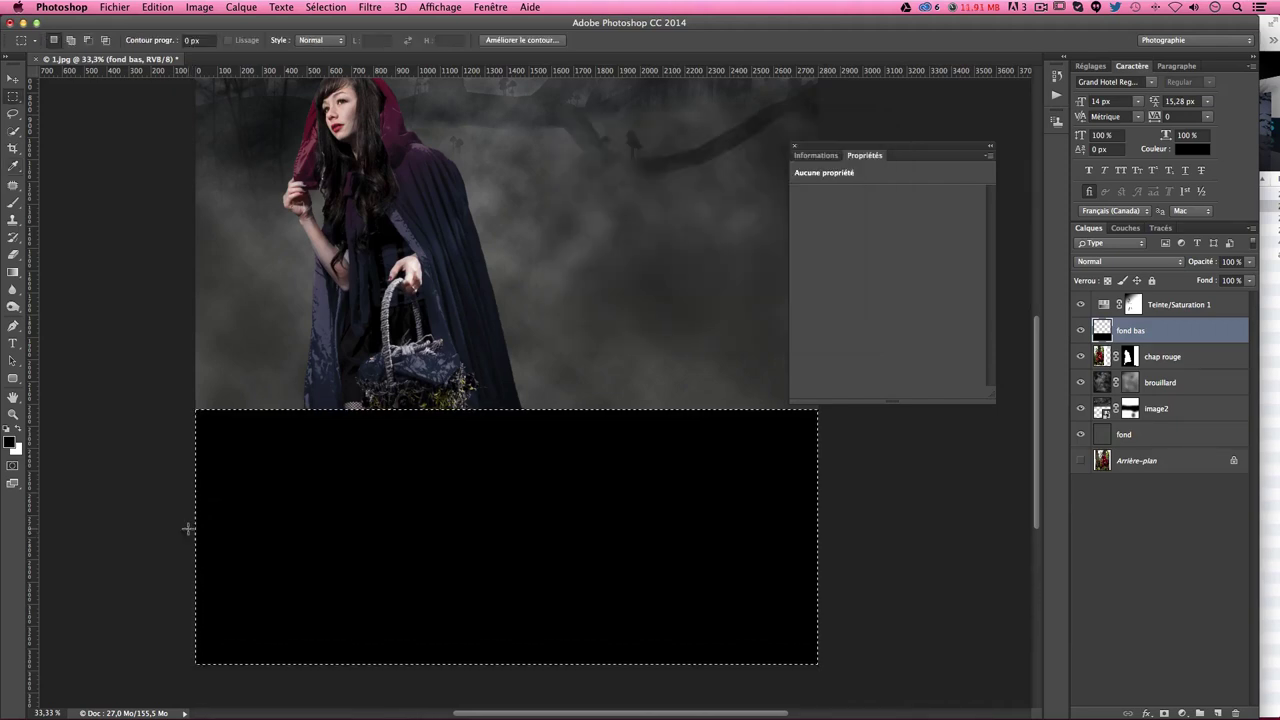
Step: Deselect the black rectangle
key("ctrl+d")
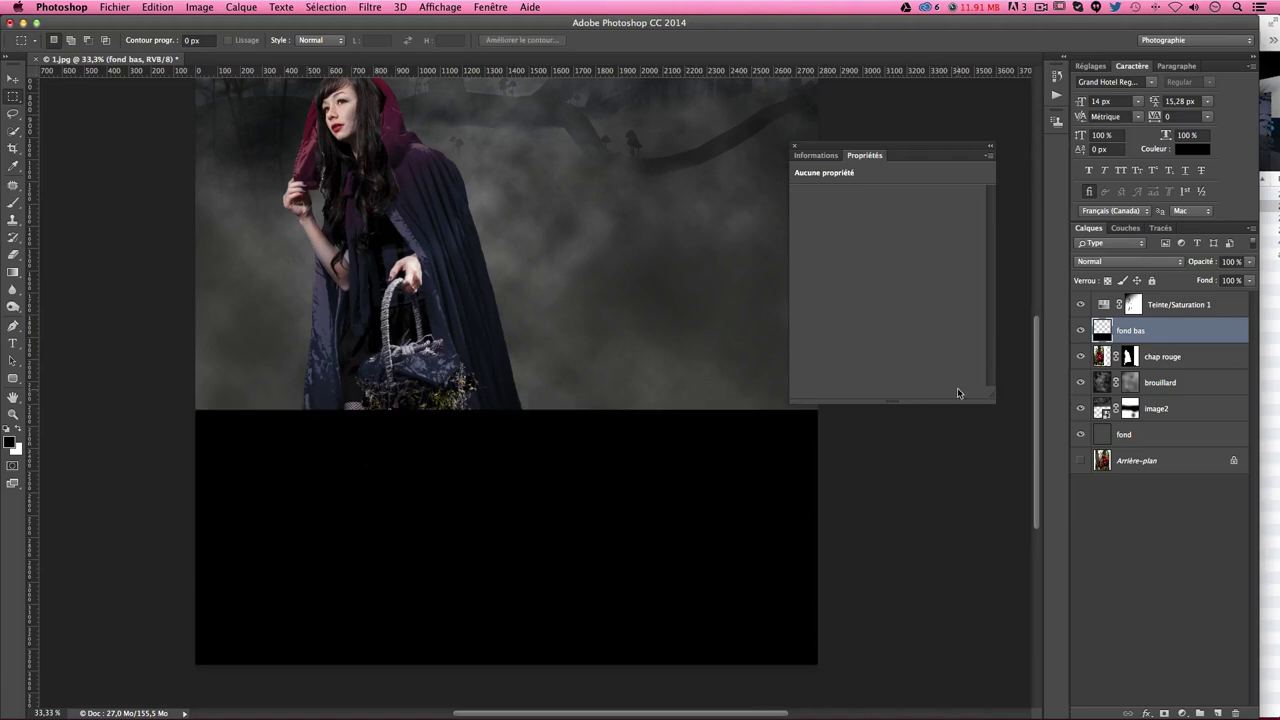
key("ctrl+shift+d")
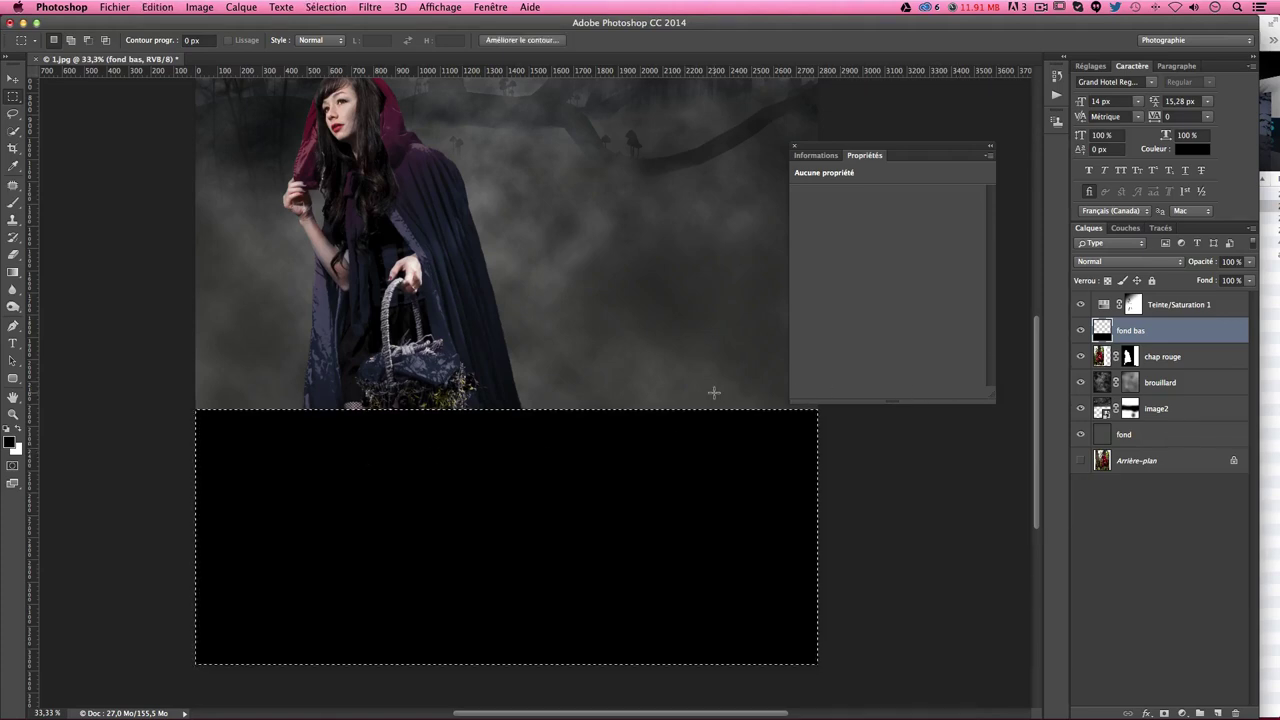
key("ctrl+d")
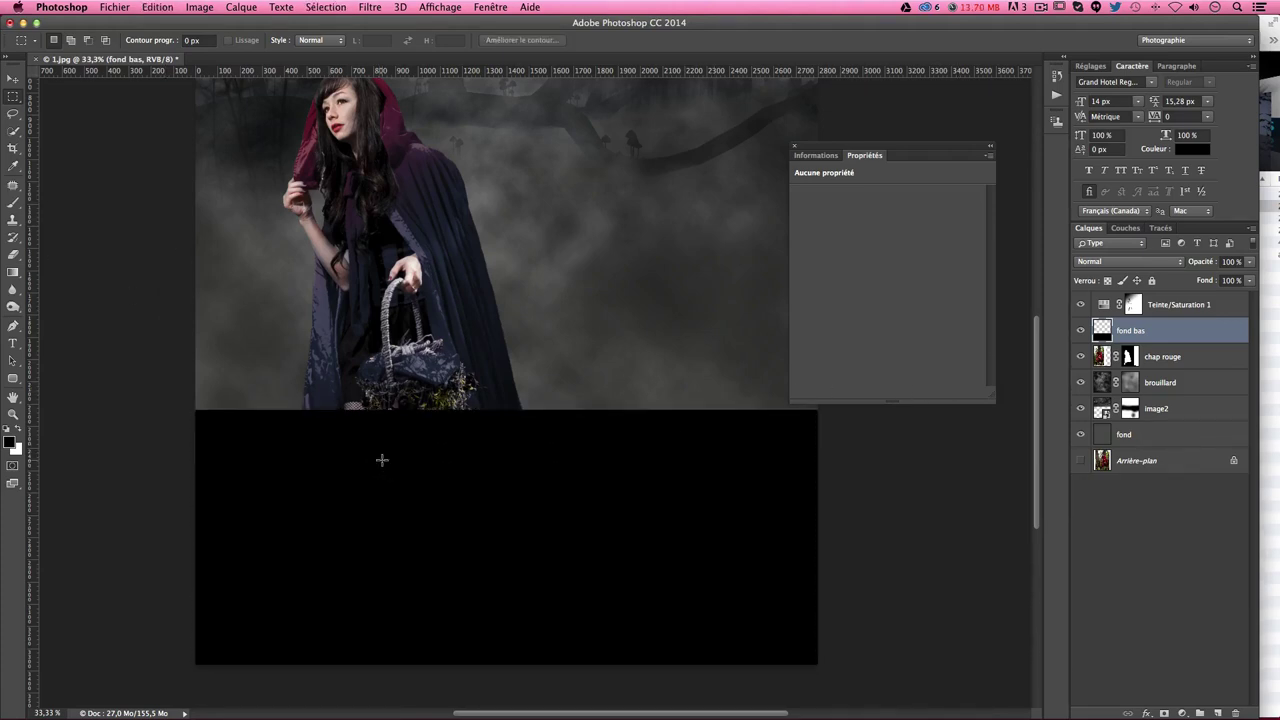
key("ctrl+z")
key("ctrl+d")
key("ctrl+z")
key("ctrl+d")
Step: Add a layer mask to fond bas with a vertical black-to-white gradient fading the band into the fog
left_click(1164, 713)
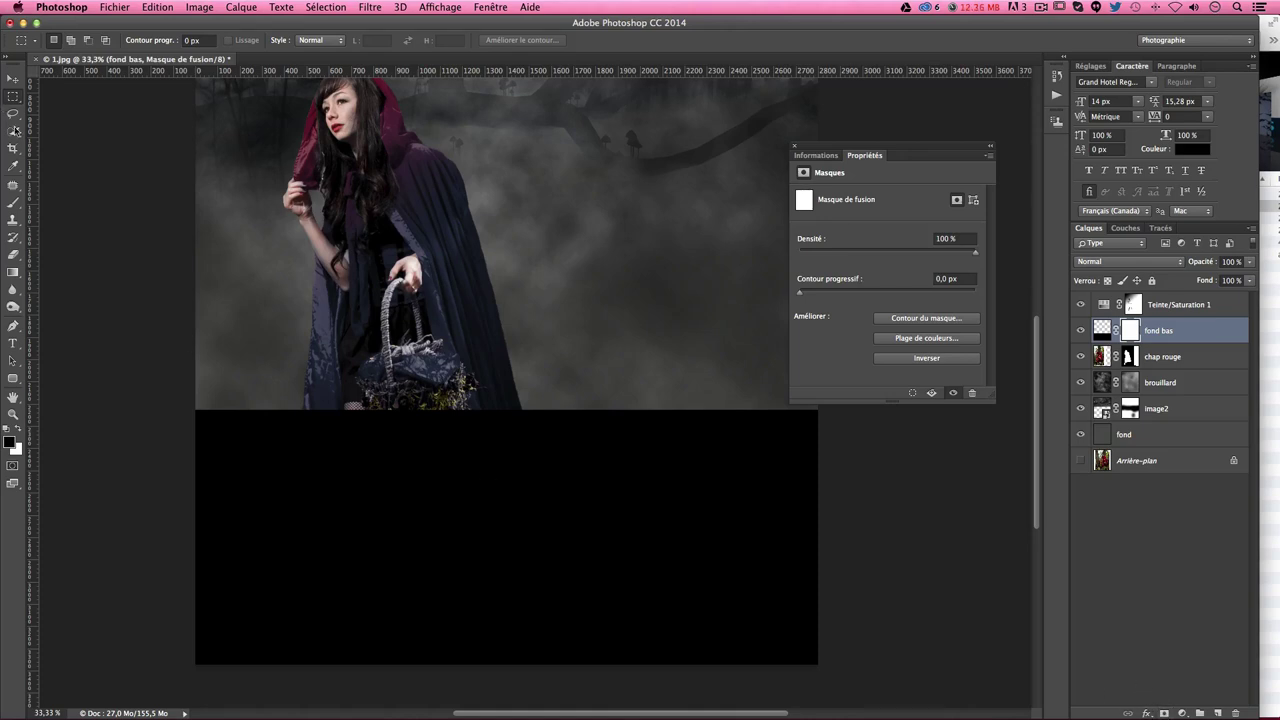
left_click(16, 276)
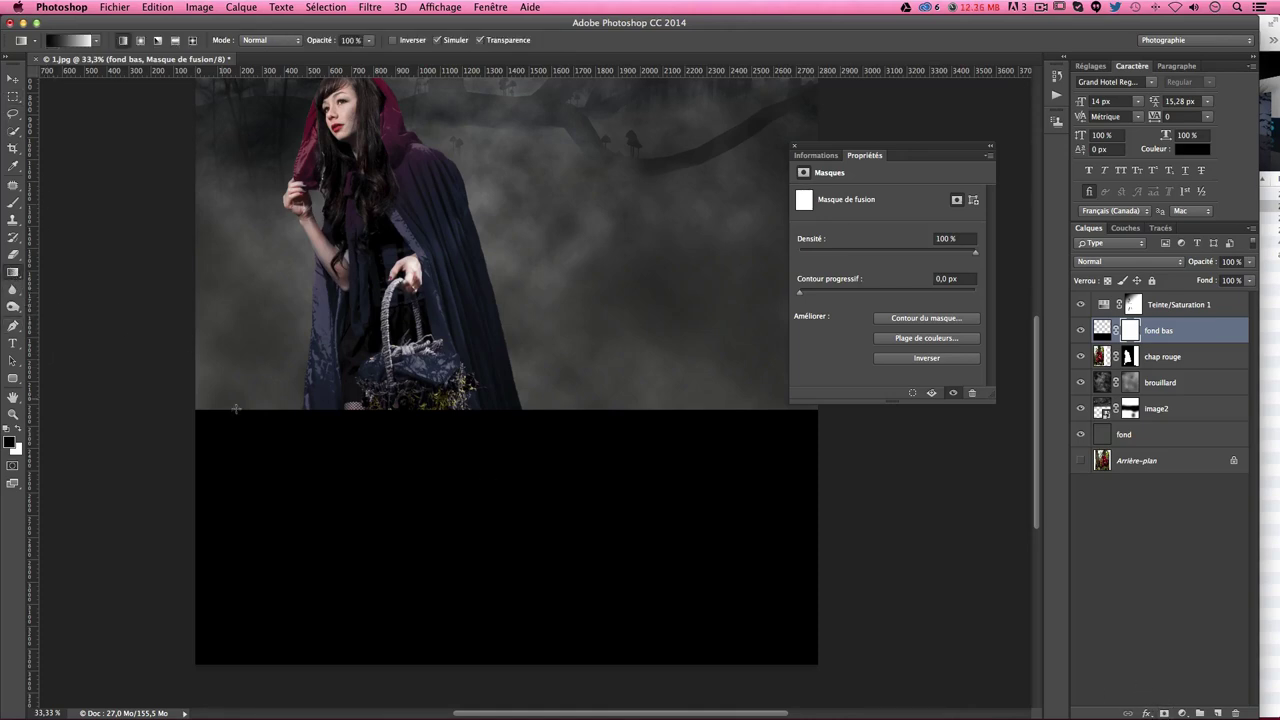
left_click_drag(539, 637, 540, 455)
left_click_drag(526, 412, 542, 672)
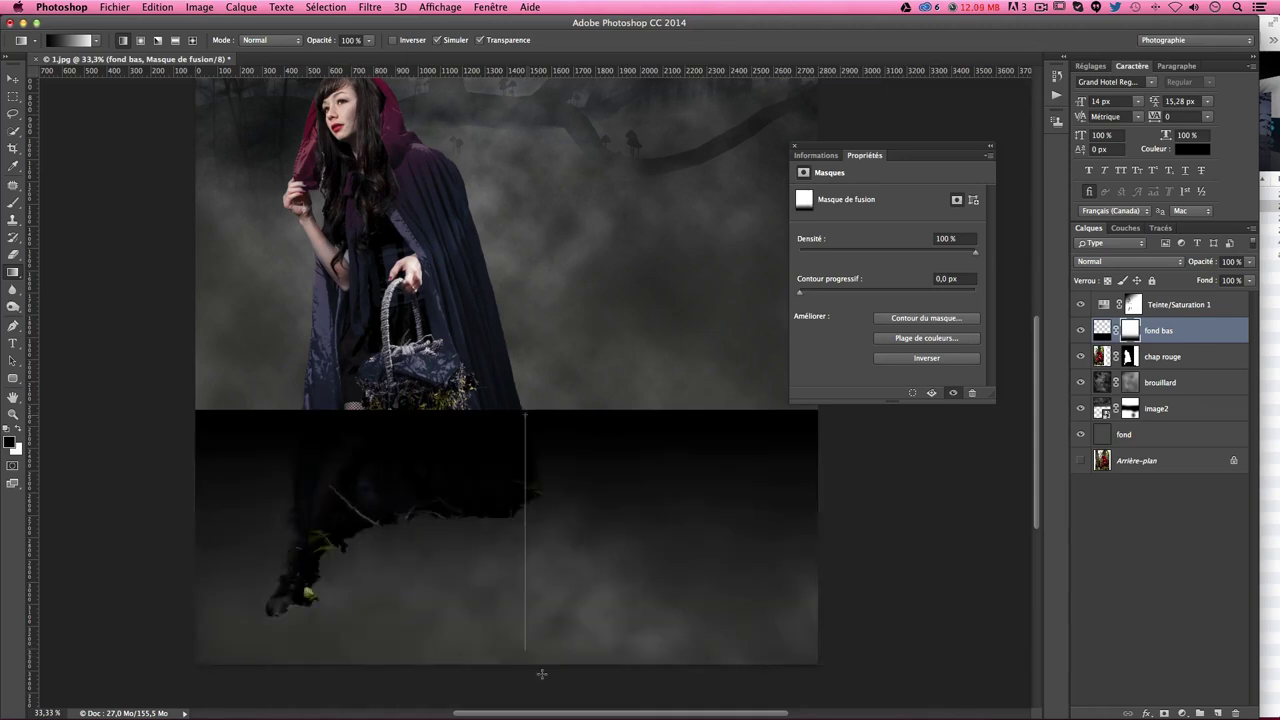
left_click_drag(538, 354, 535, 403)
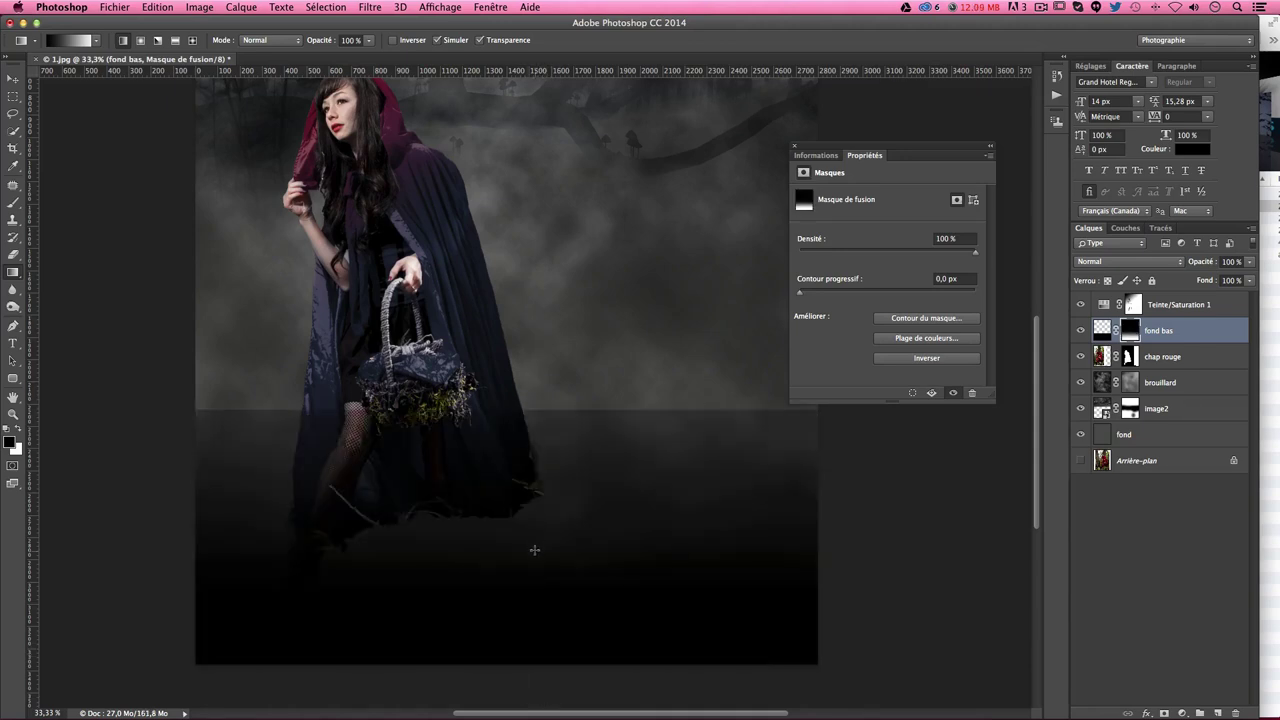
left_click_drag(534, 549, 534, 352)
left_click_drag(544, 405, 538, 572)
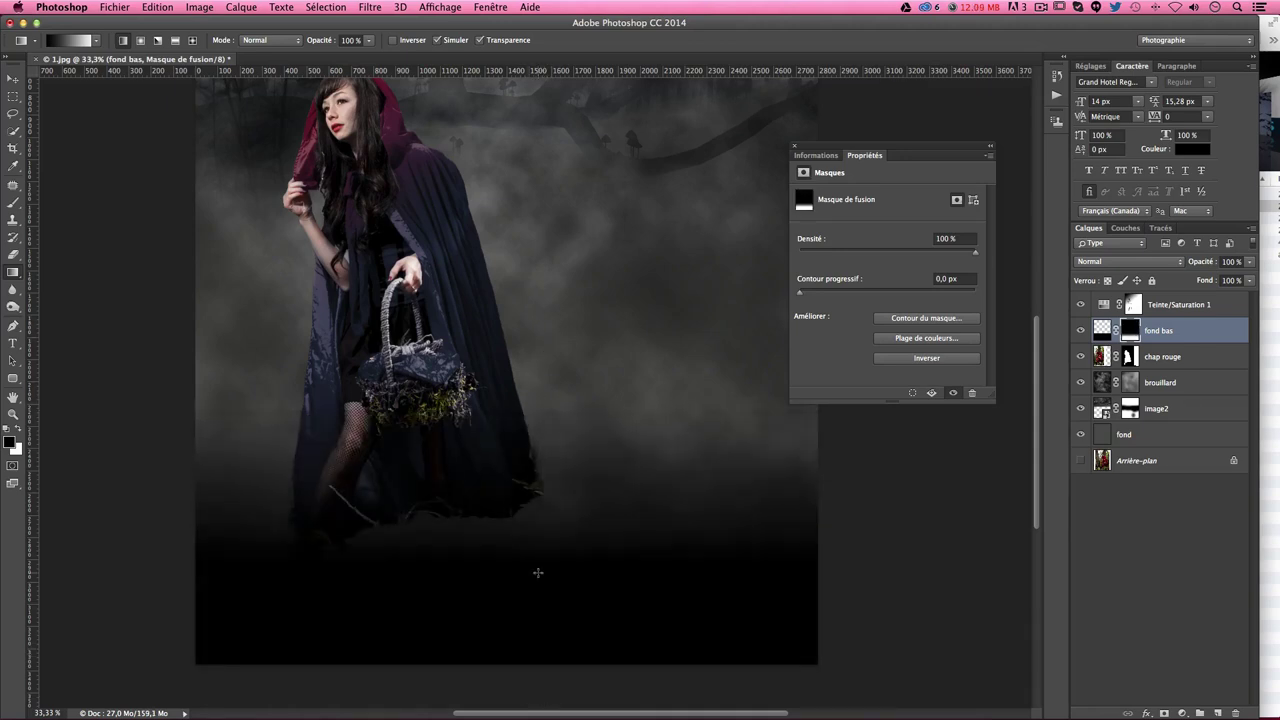
left_click_drag(551, 409, 546, 571)
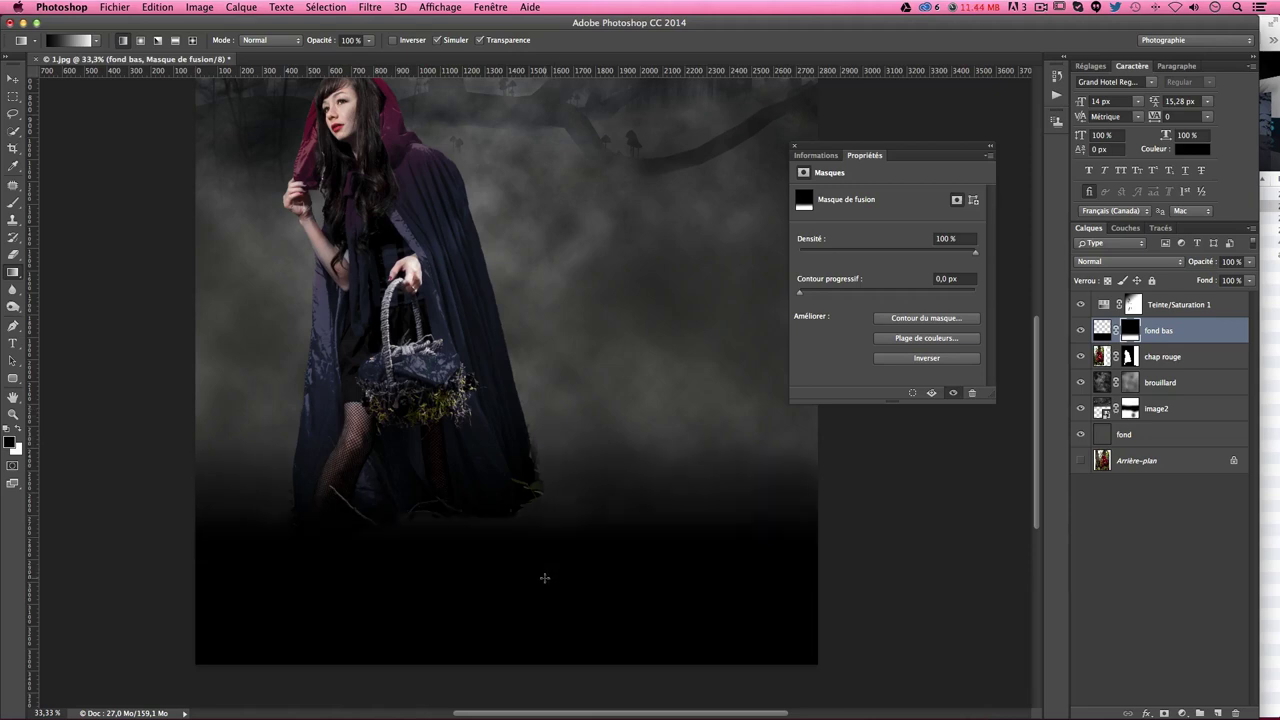
Step: Stretch fond bas up to the figure's waist with Free Transform and redraw the mask gradient higher
key("ctrl+t")
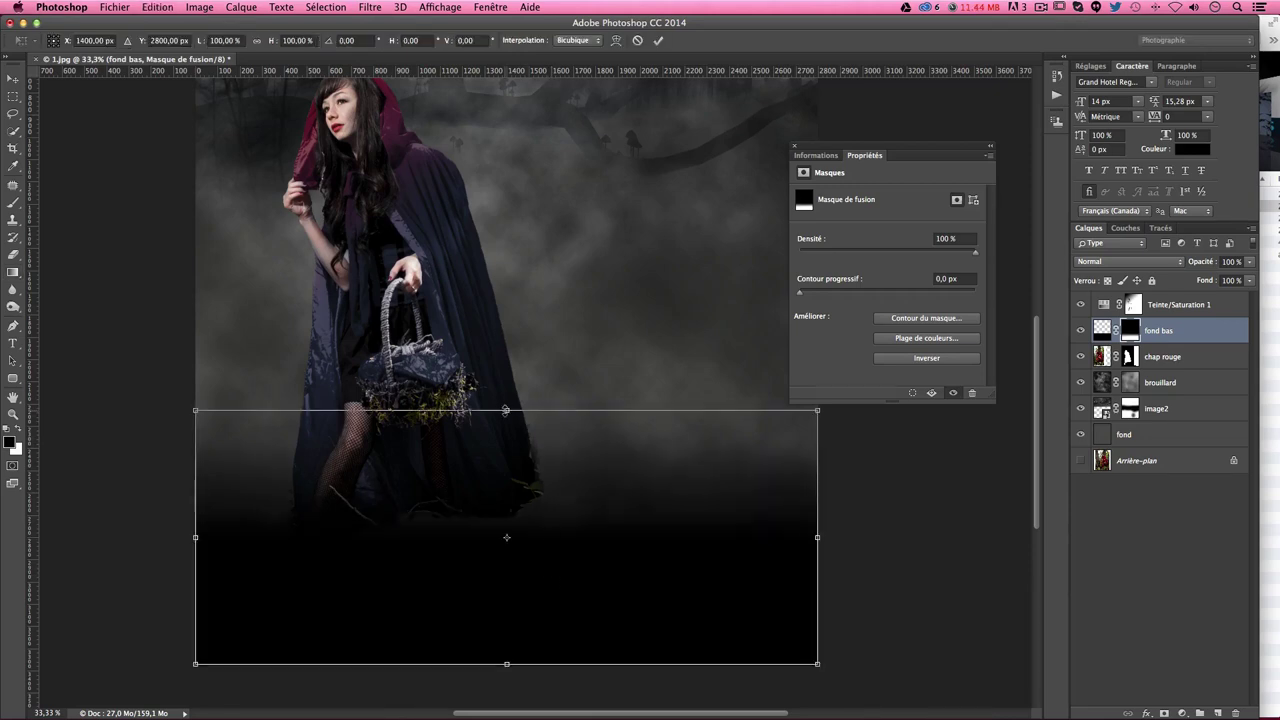
mouse_move(506, 410)
left_mouse_down()
mouse_move(513, 238)
mouse_move(528, 610)
left_mouse_up()
key("Return")
key("g")
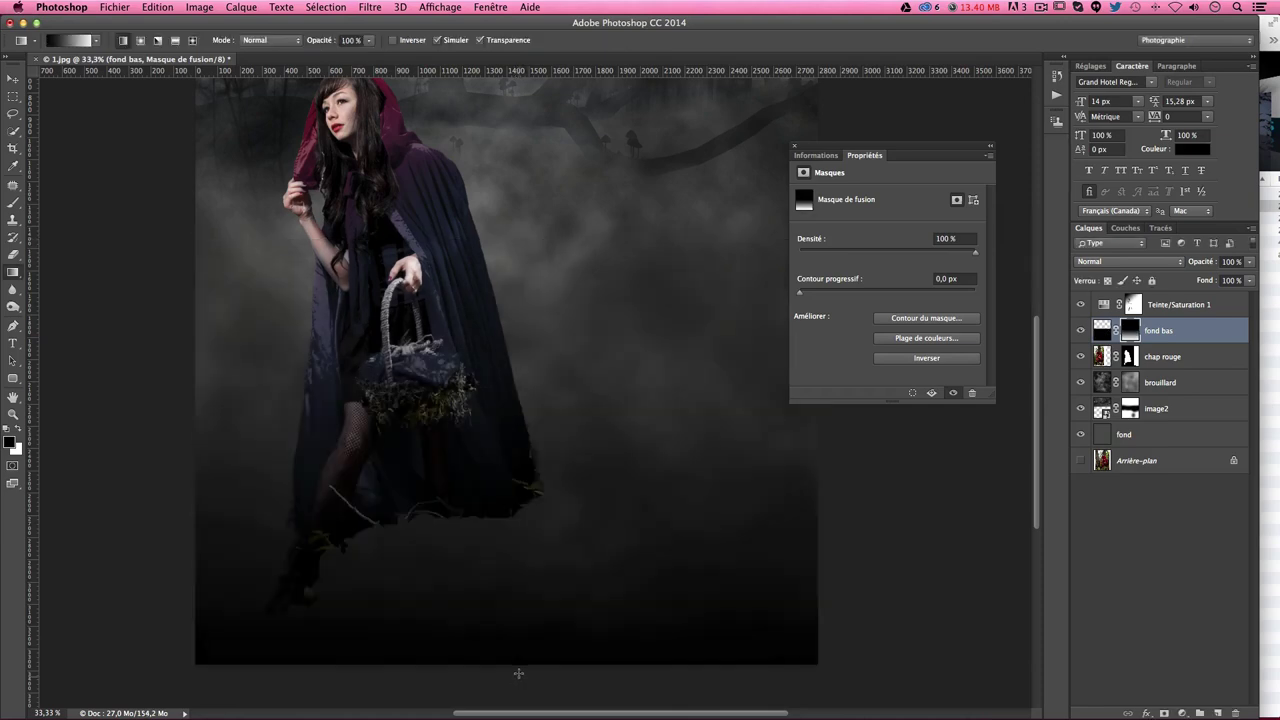
left_click_drag(564, 251, 572, 552)
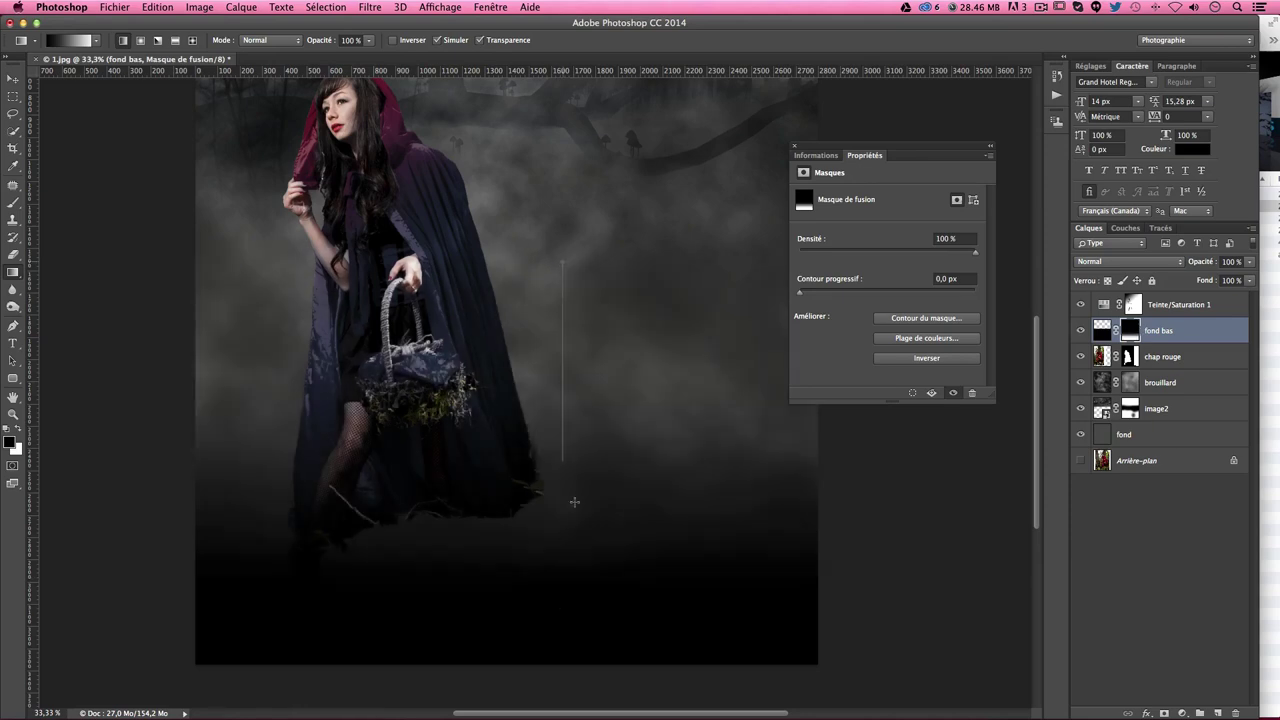
left_click_drag(564, 278, 568, 470)
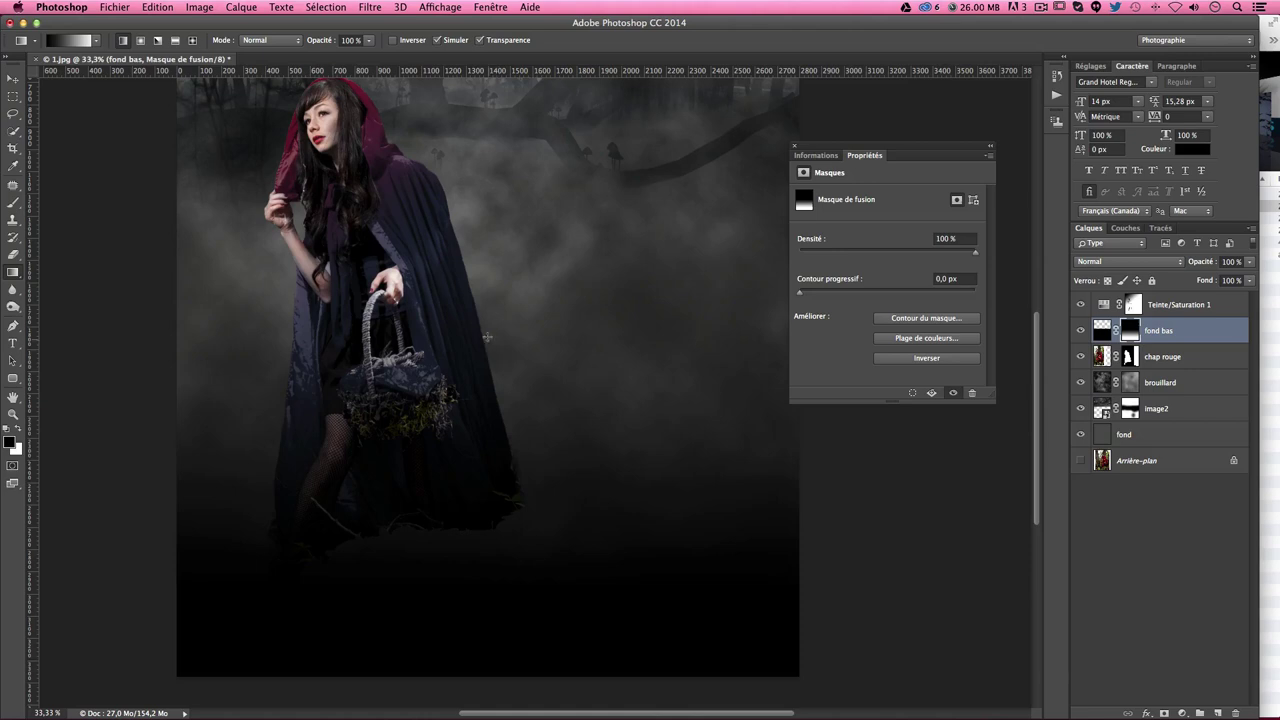
left_click_drag(572, 390, 565, 414)
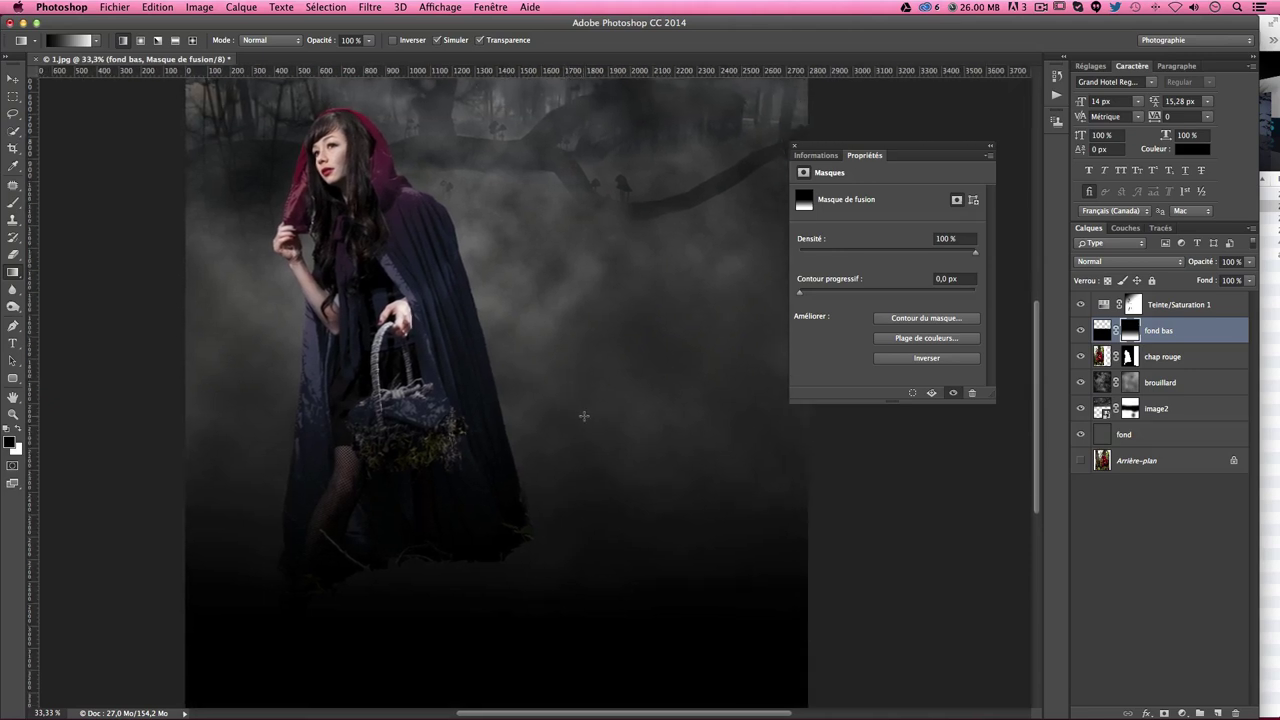
scroll(590, 409, "up", 3)
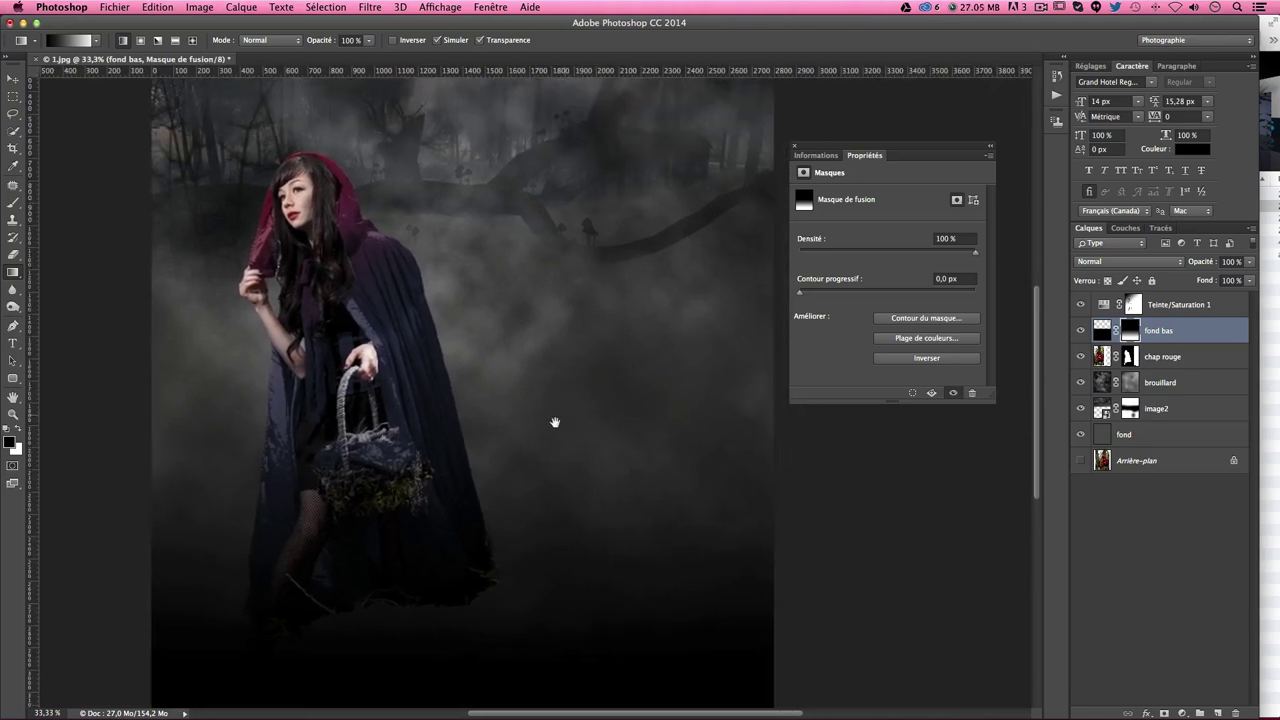
scroll(551, 343, "right", 2)
left_click_drag(827, 153, 869, 121)
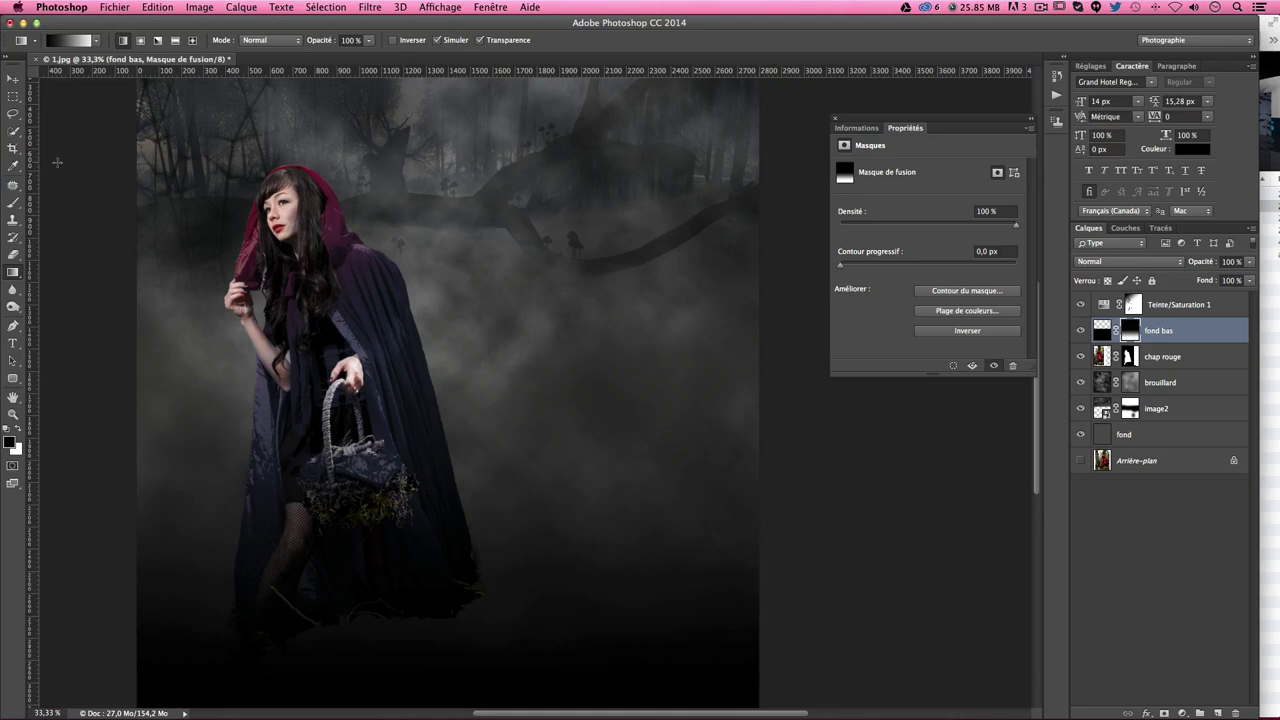
Step: With the lasso active on the chap rouge layer, zoom in on the cloak
left_click(12, 115)
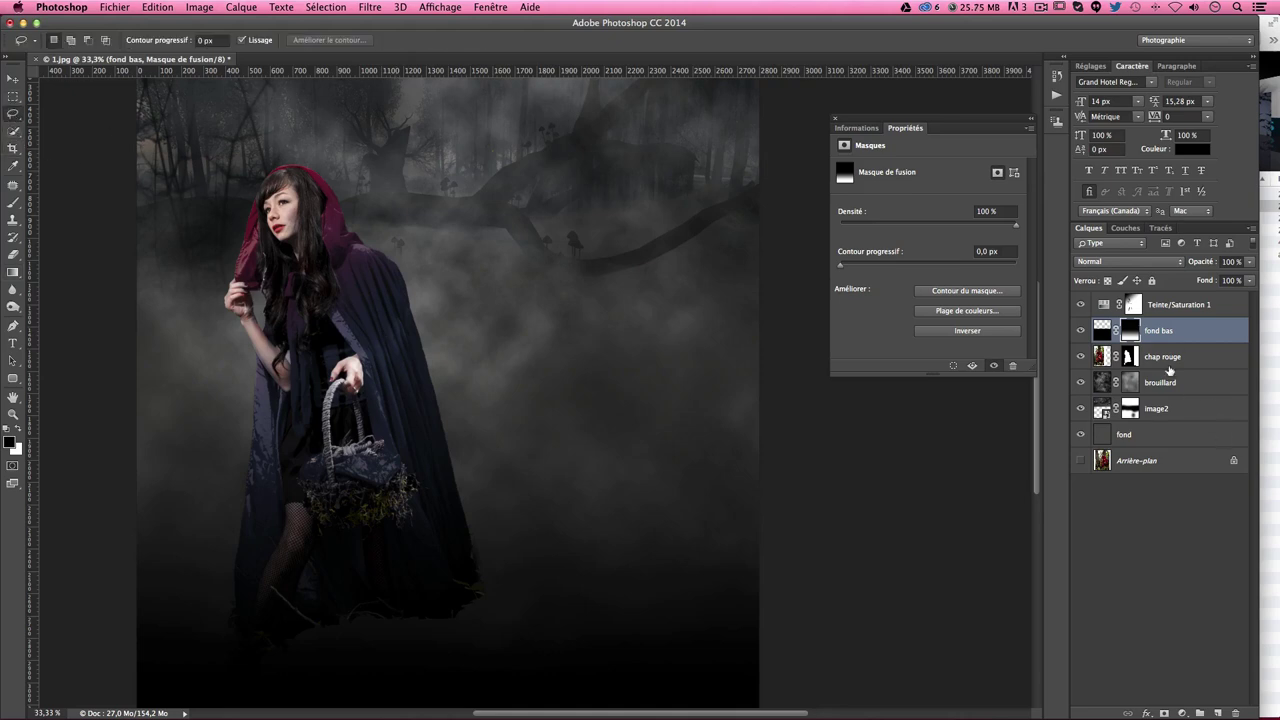
left_click(1101, 358)
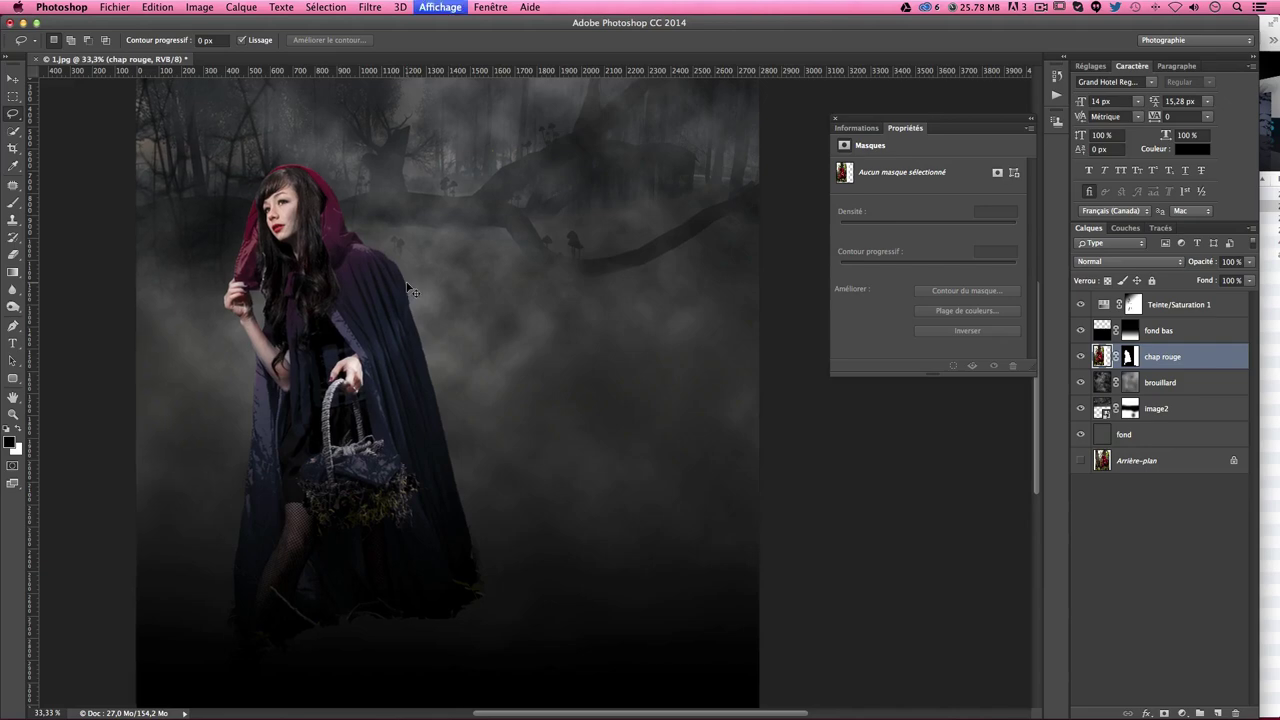
scroll(406, 281, "up", 2)
mouse_move(406, 281)
left_mouse_down()
mouse_move(543, 277)
mouse_move(449, 214)
left_mouse_up()
scroll(539, 305, "up", 1)
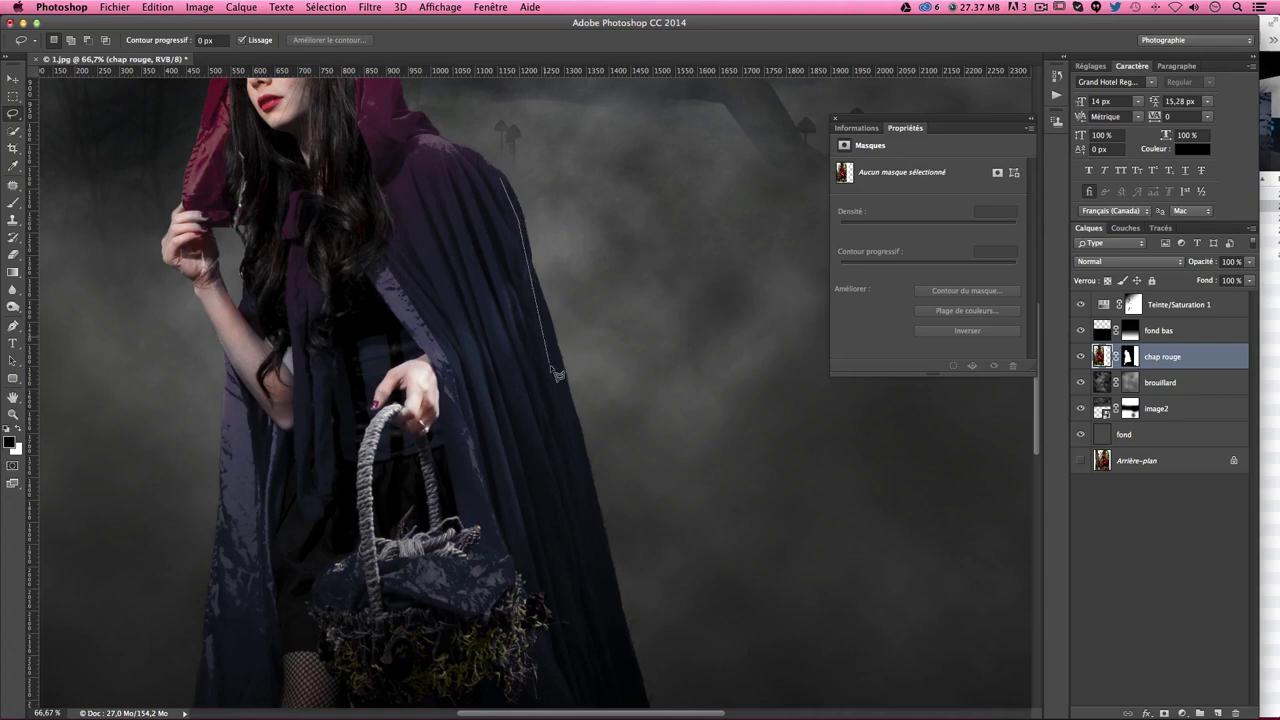
Step: Trace a zigzag strip up the cloak's right edge and copy it to a new layer, Calque 1
left_click(620, 656)
left_click(584, 648)
left_click(586, 560)
left_click(567, 601)
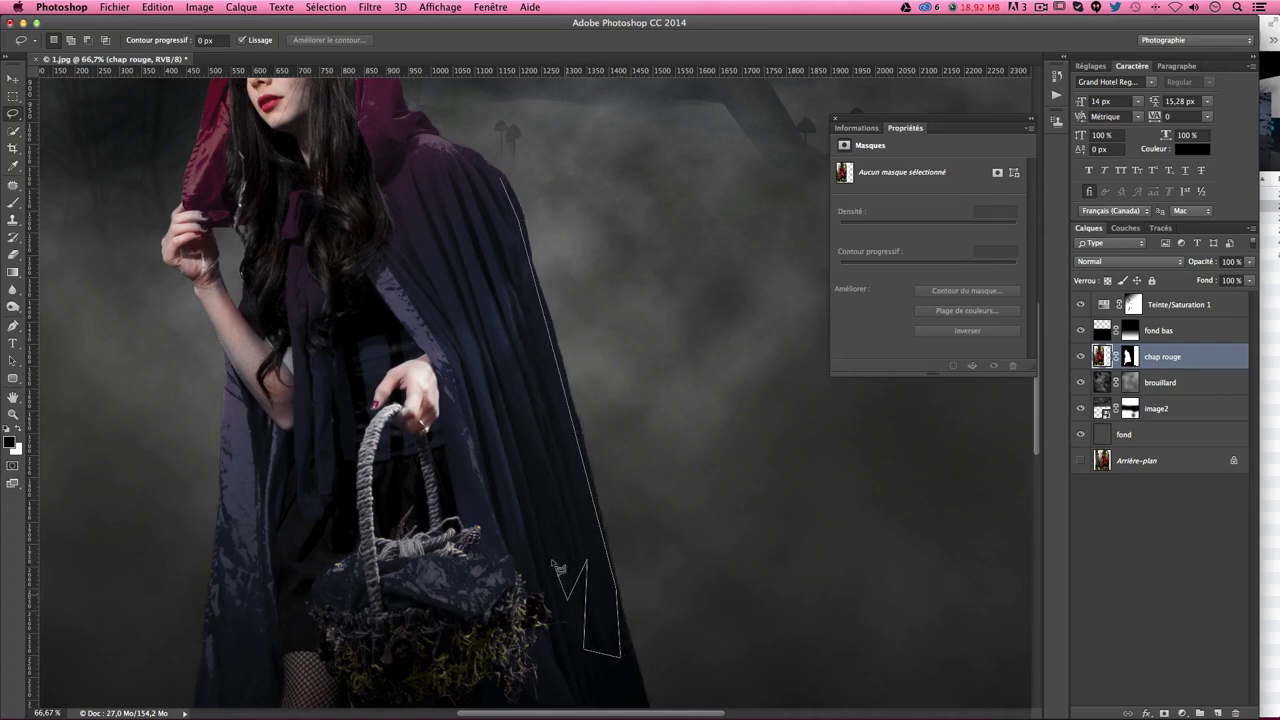
left_click(533, 487)
left_click(521, 516)
left_click(488, 432)
left_click(498, 342)
left_click(464, 327)
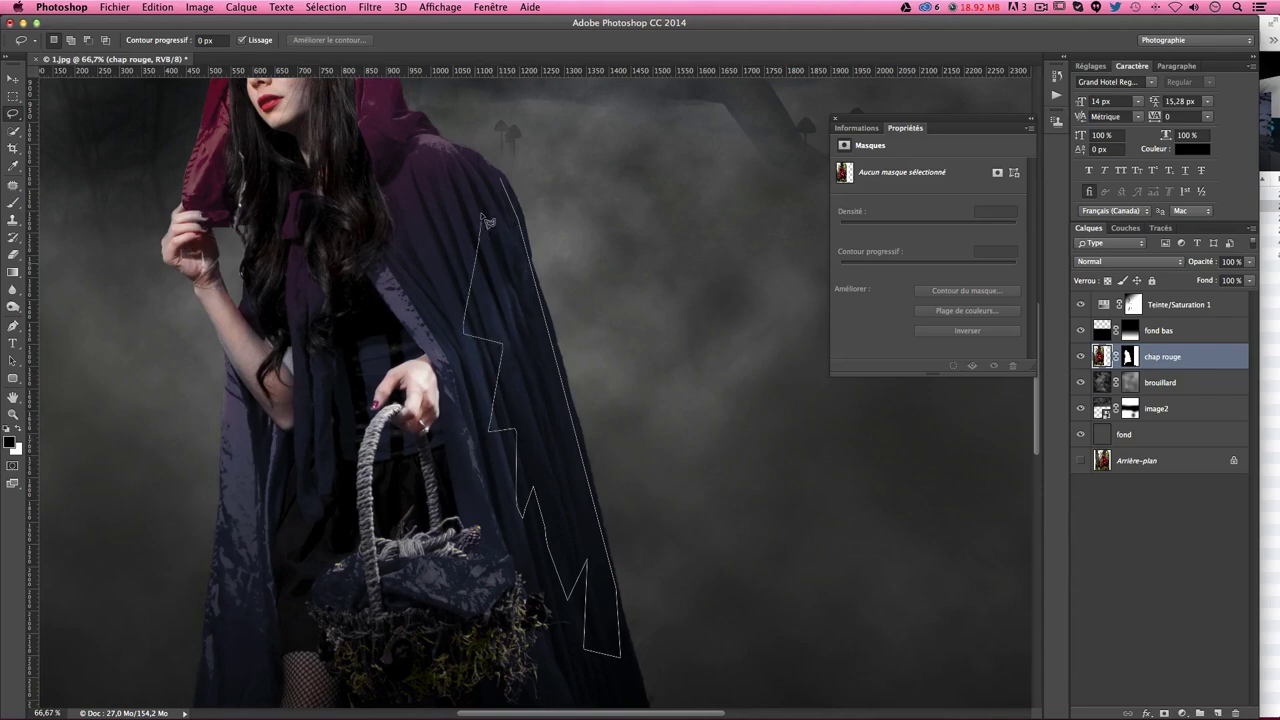
left_click(482, 186)
left_click(508, 185)
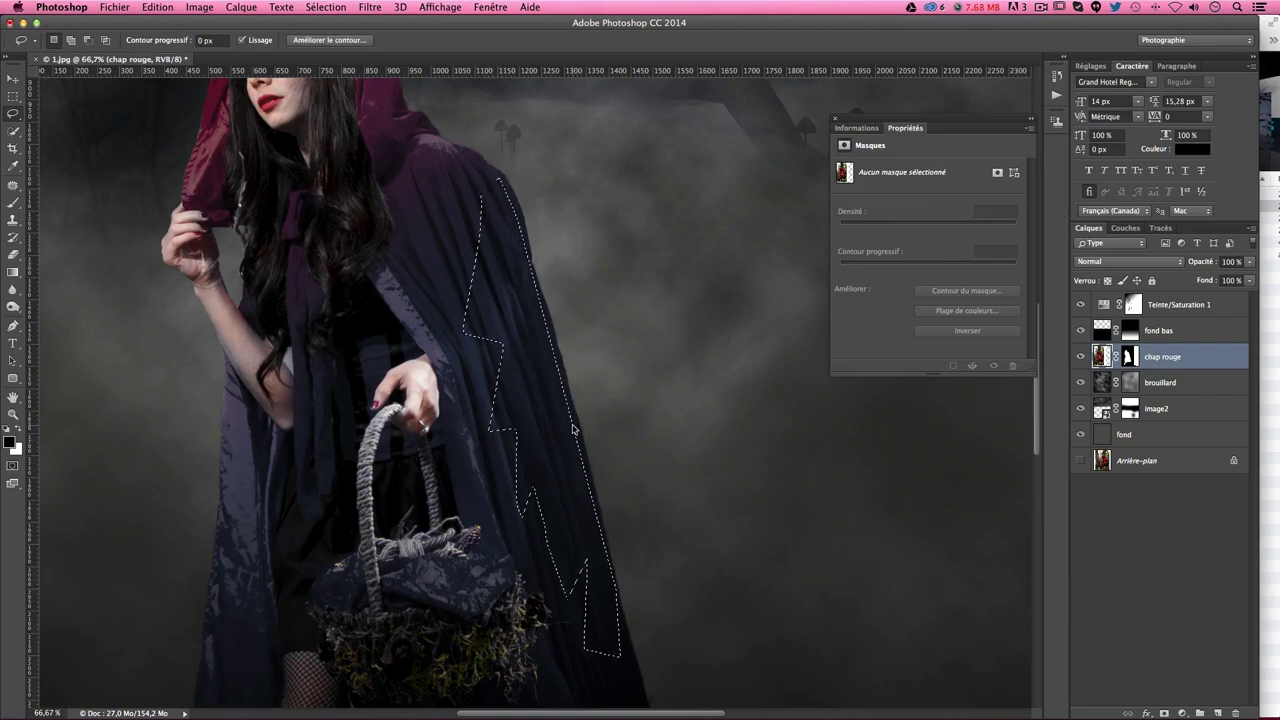
key("ctrl+j")
Step: Move the copied cloak piece right and switch its Free Transform to Warp
left_click(12, 78)
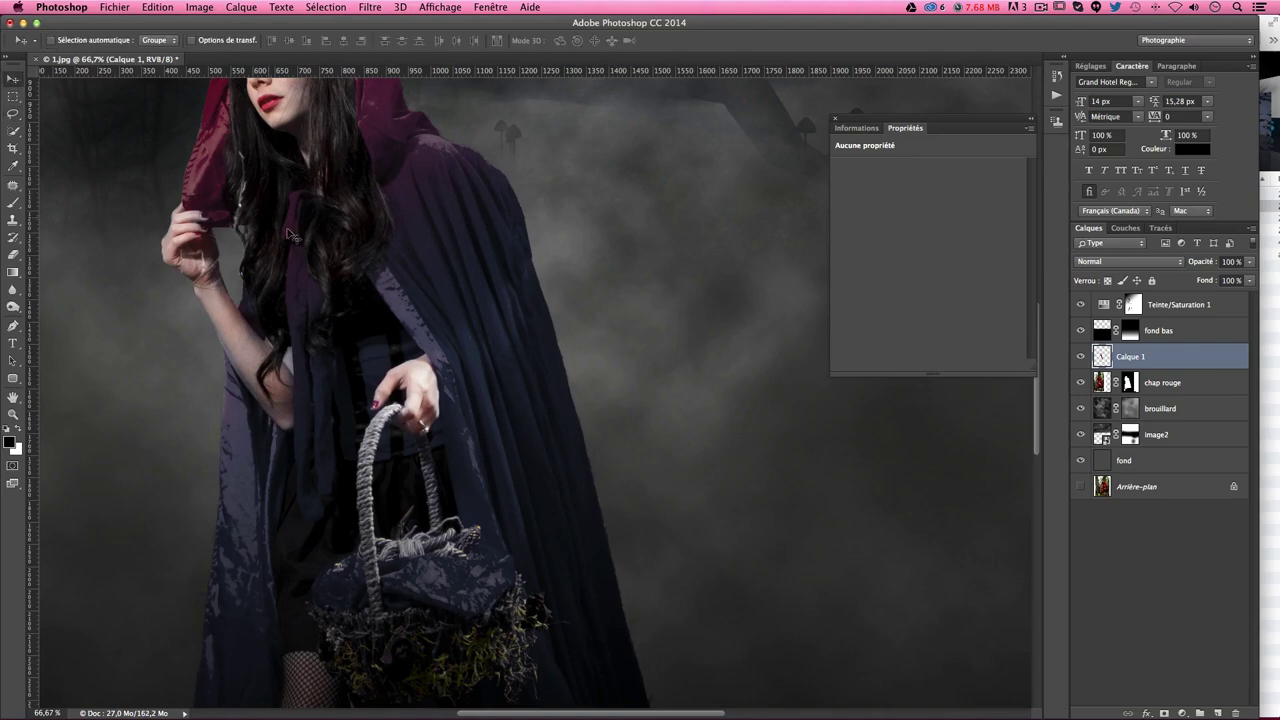
left_click_drag(420, 290, 528, 275)
key("ctrl+t")
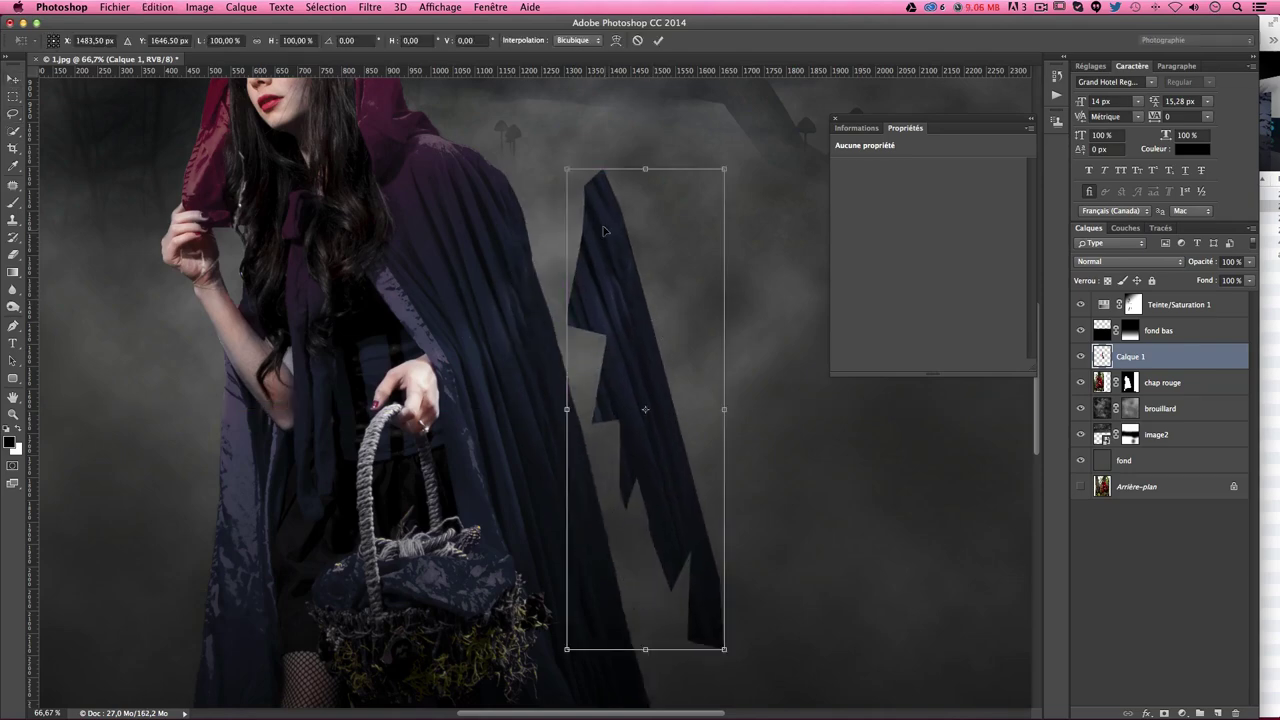
right_click(598, 188)
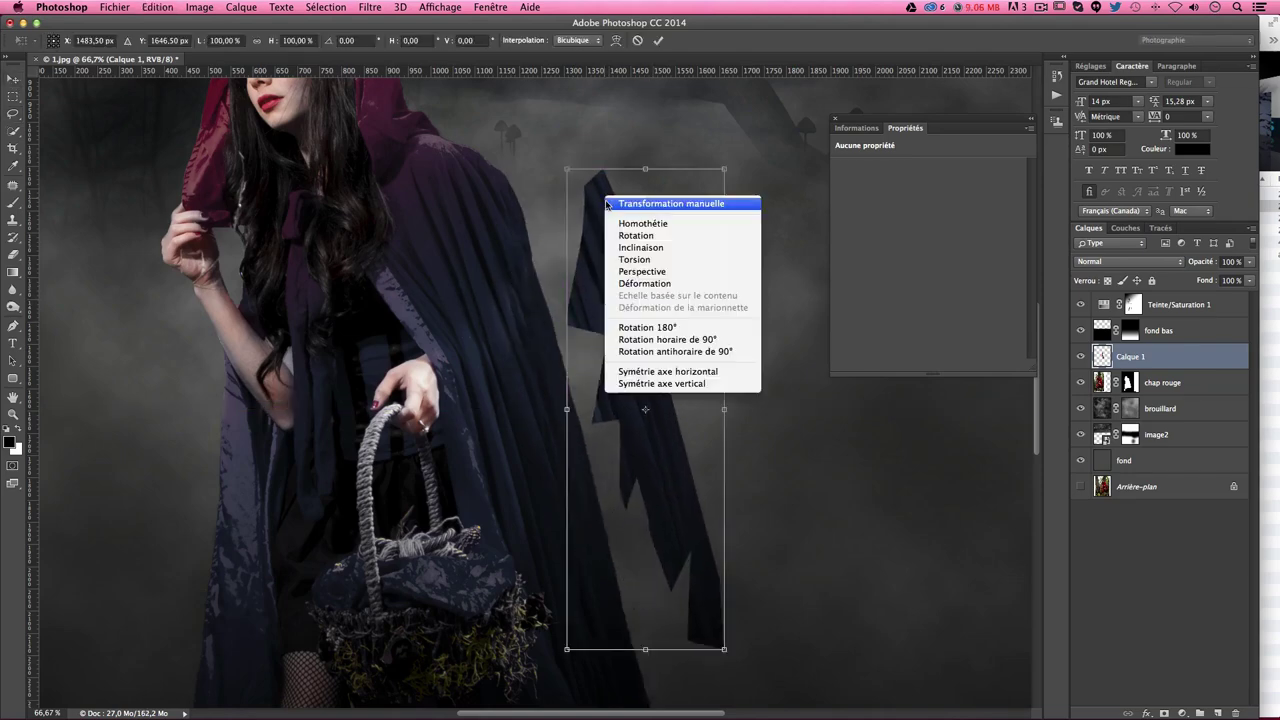
left_click(651, 285)
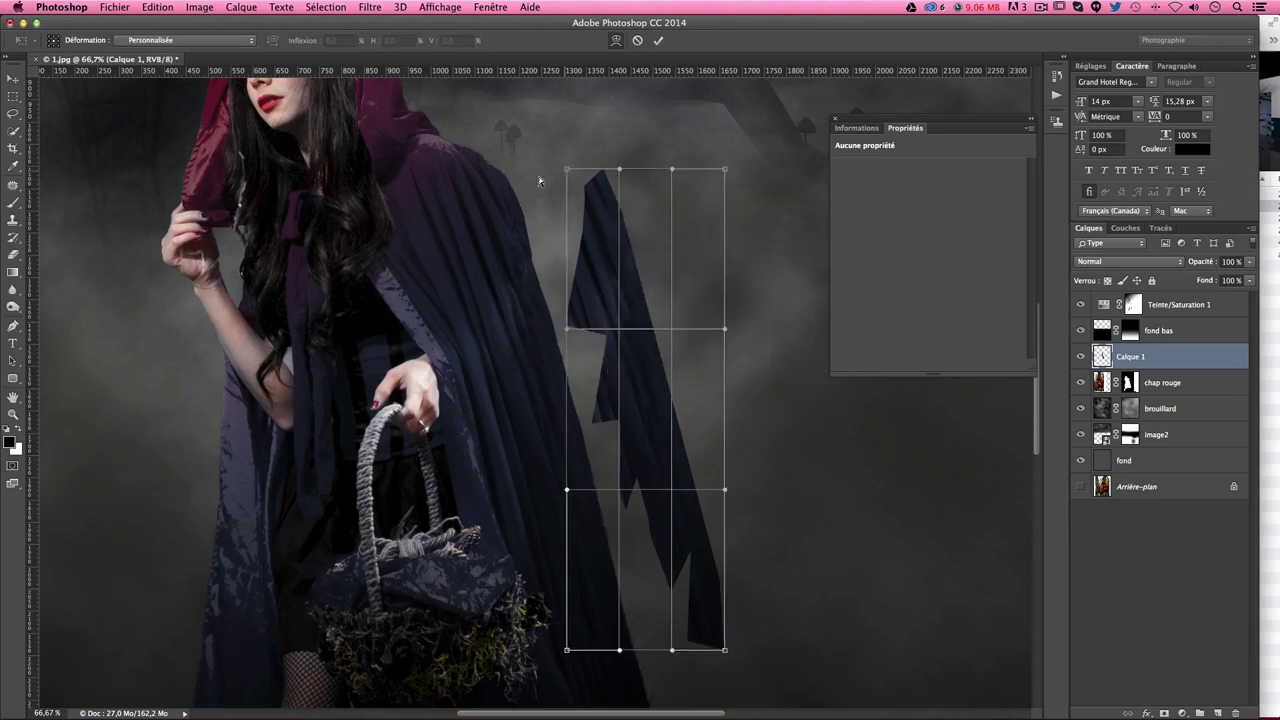
Step: Warp the piece's corners, edges and hem outward into a billowing flap and apply it
left_click_drag(567, 169, 467, 193)
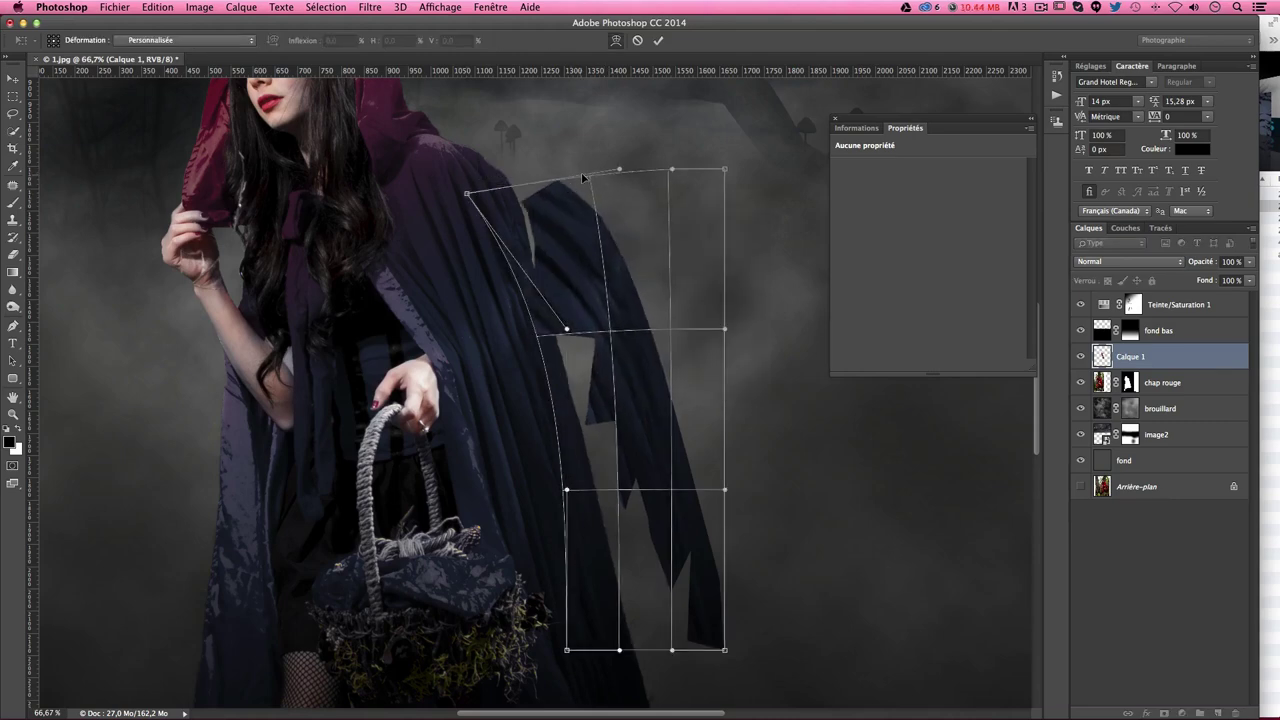
left_click_drag(591, 181, 535, 178)
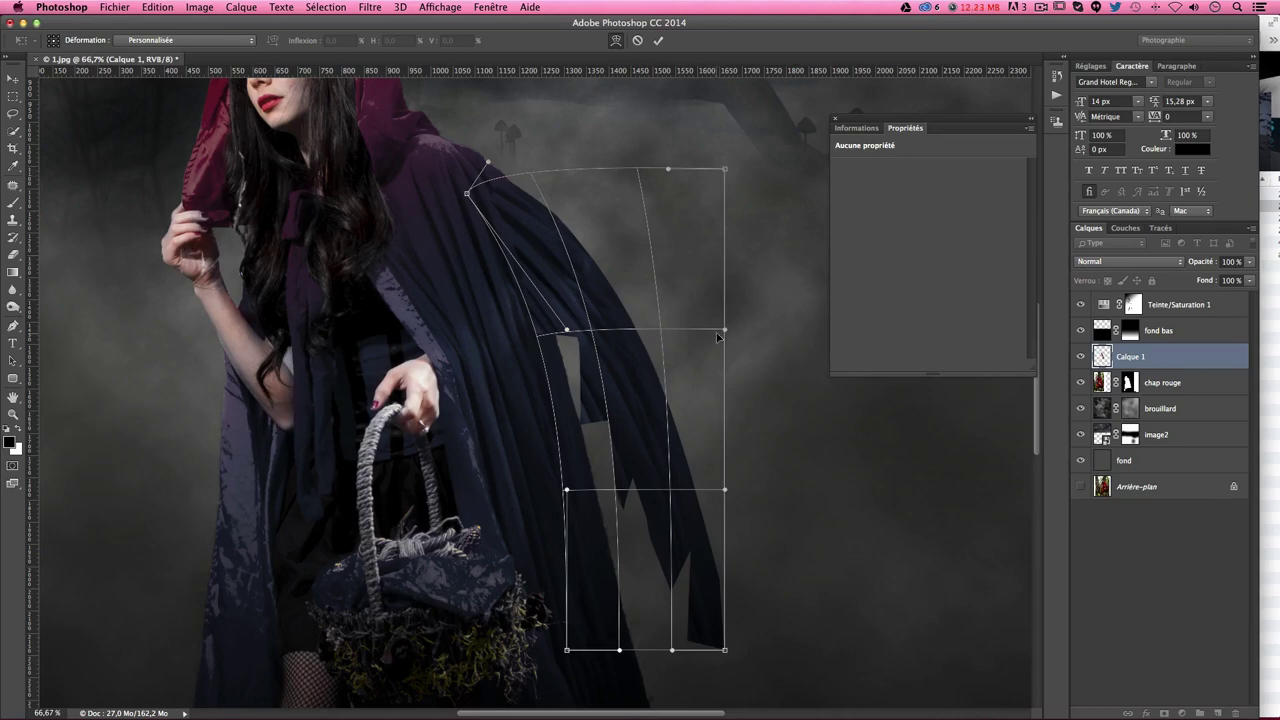
left_click_drag(717, 336, 549, 413)
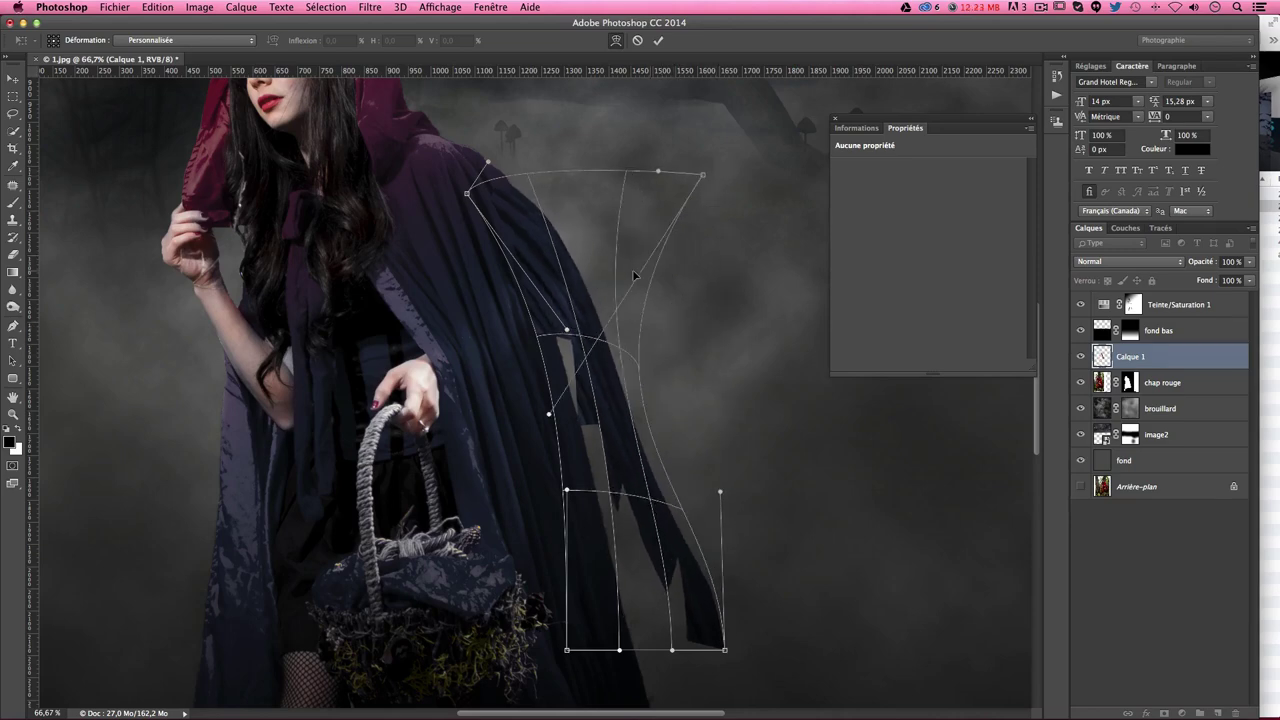
left_click_drag(634, 274, 626, 272)
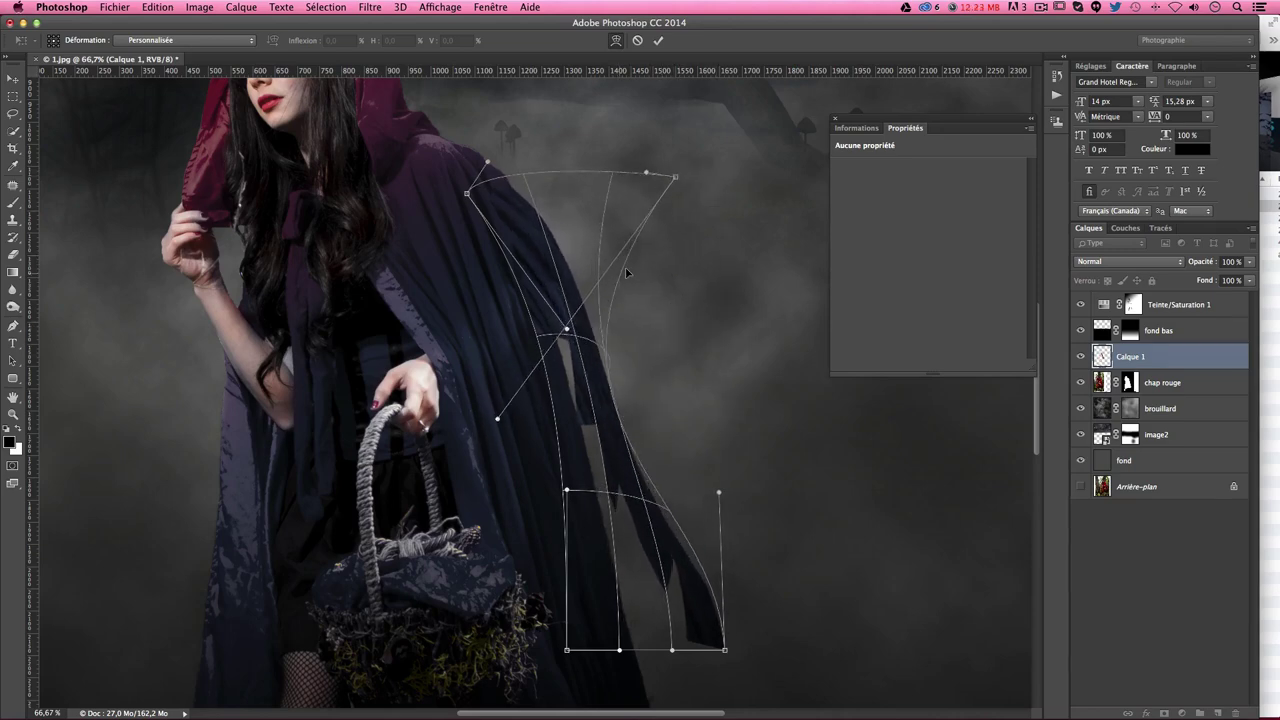
mouse_move(726, 650)
left_mouse_down()
mouse_move(881, 662)
mouse_move(892, 647)
left_mouse_up()
scroll(844, 645, "down", 2)
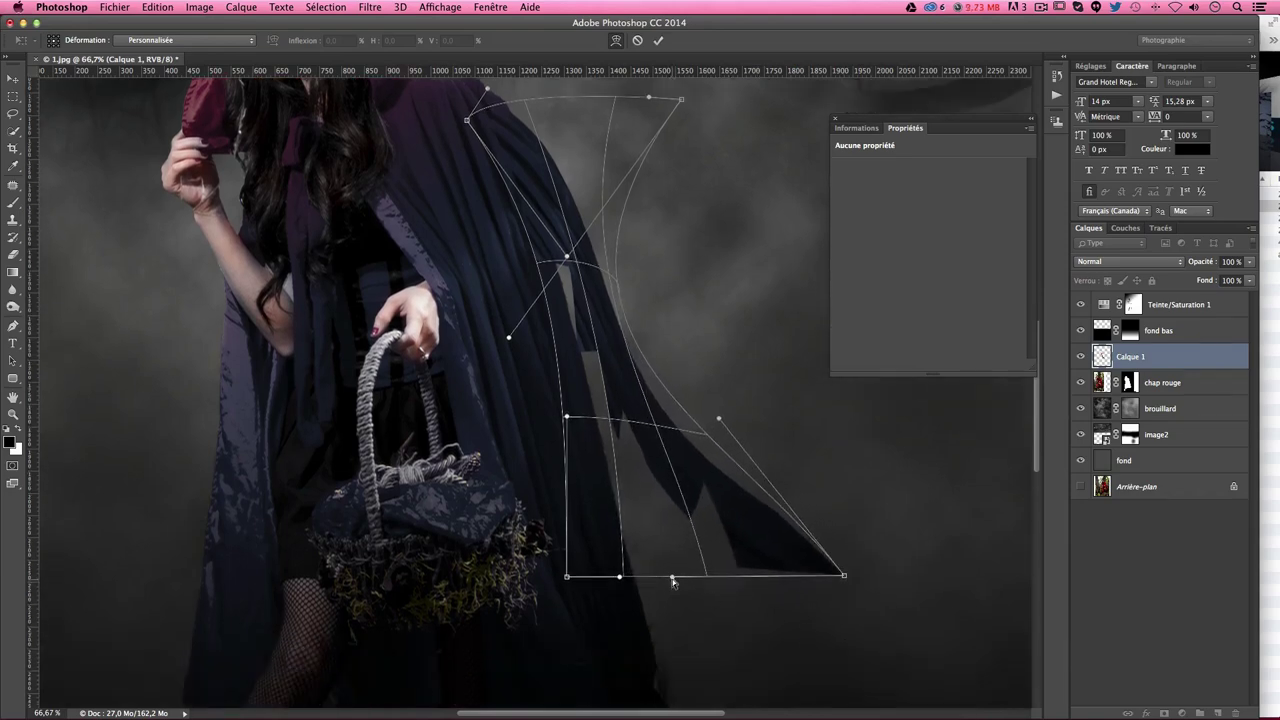
left_click_drag(673, 578, 668, 678)
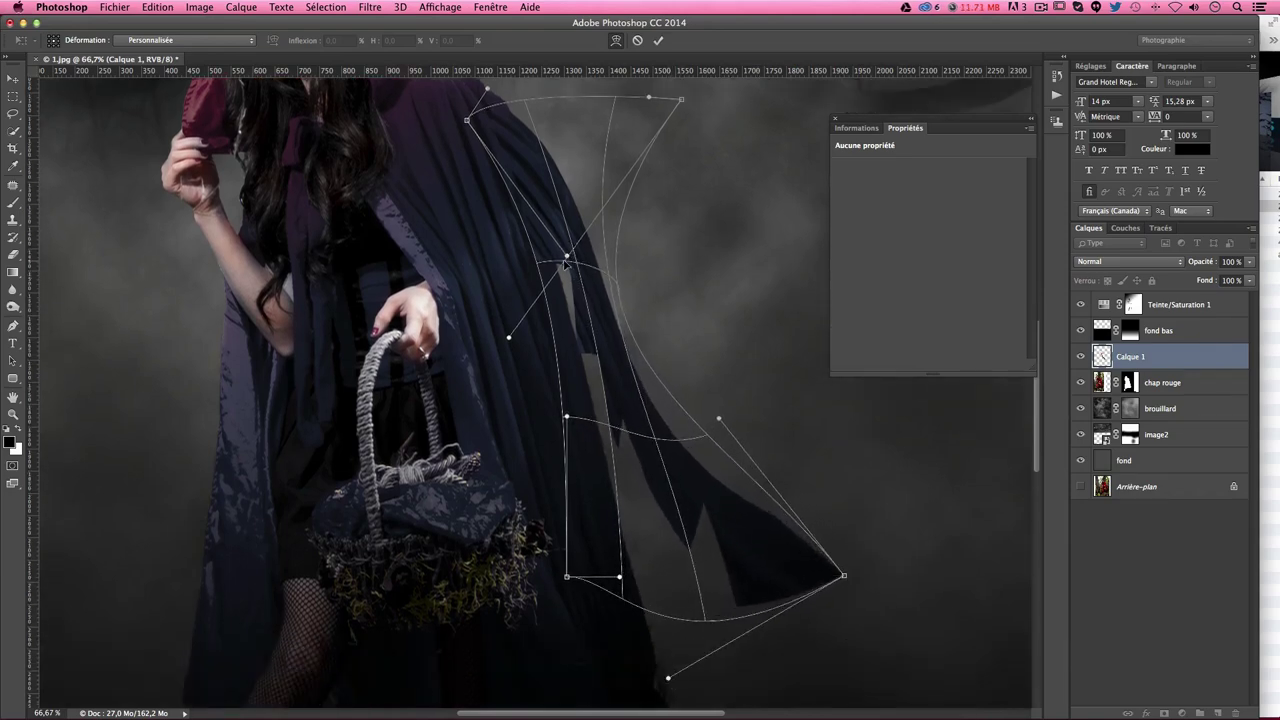
left_click_drag(574, 271, 565, 287)
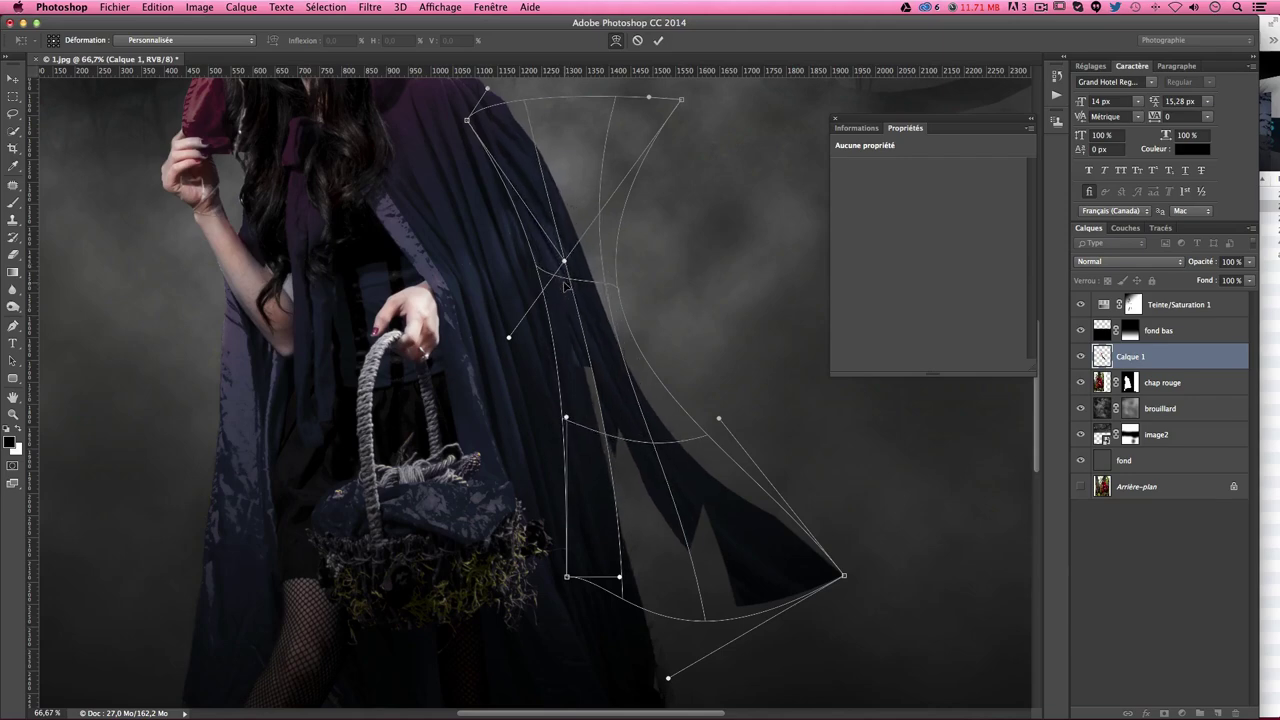
scroll(628, 437, "down", 1)
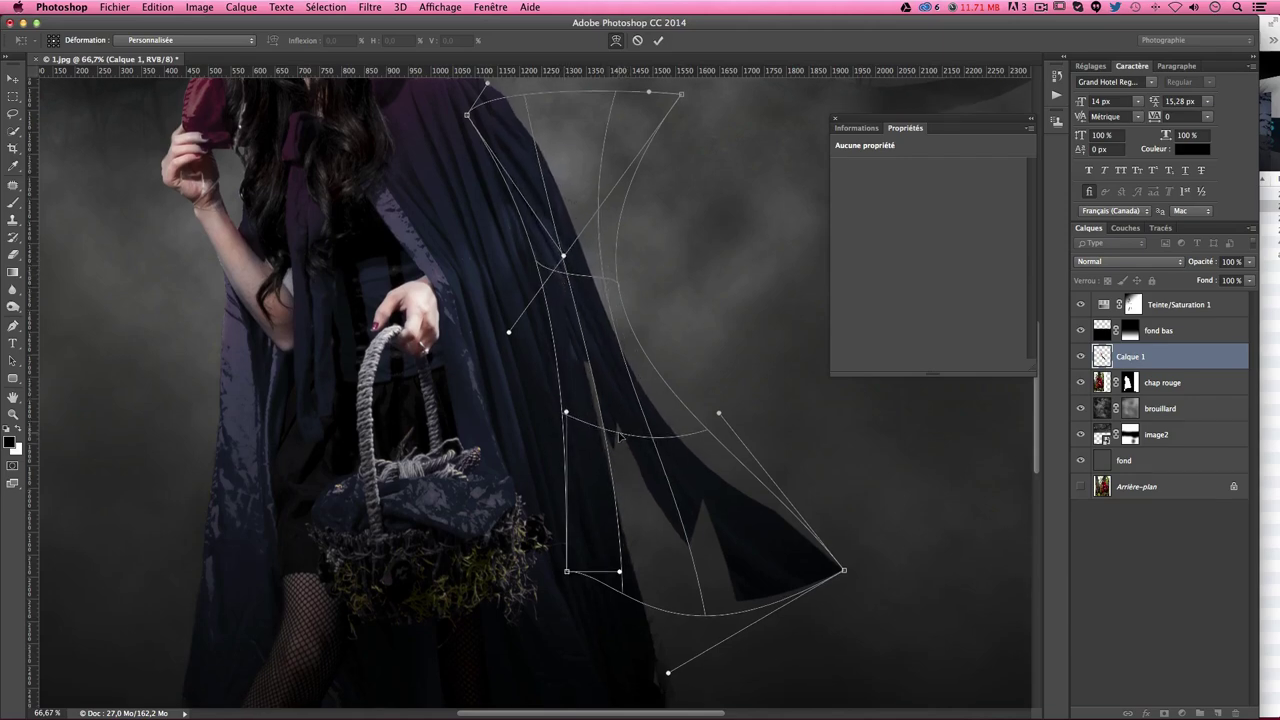
key("Return")
Step: Try duplicating and moving the warped cloak piece, then undo the duplicate
scroll(800, 445, "up", 2)
scroll(800, 450, "up", 3)
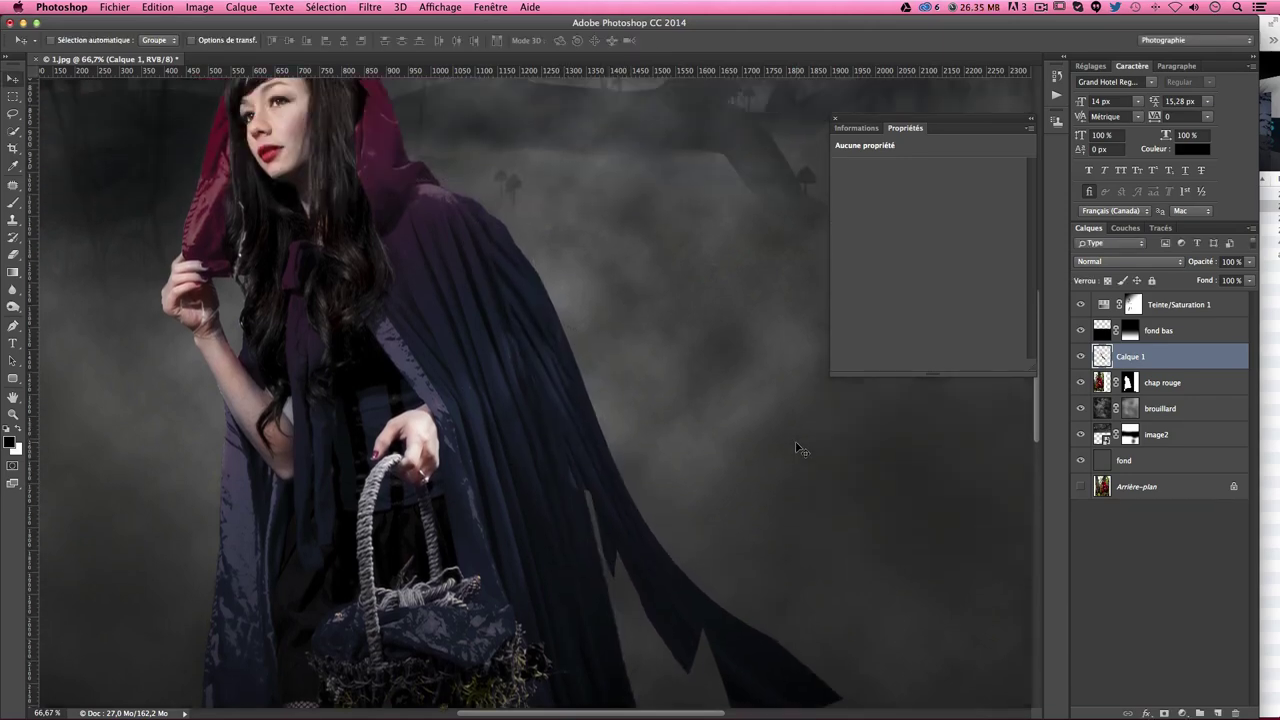
scroll(800, 450, "down", 2)
scroll(800, 450, "up", 1)
scroll(400, 300, "up", 2)
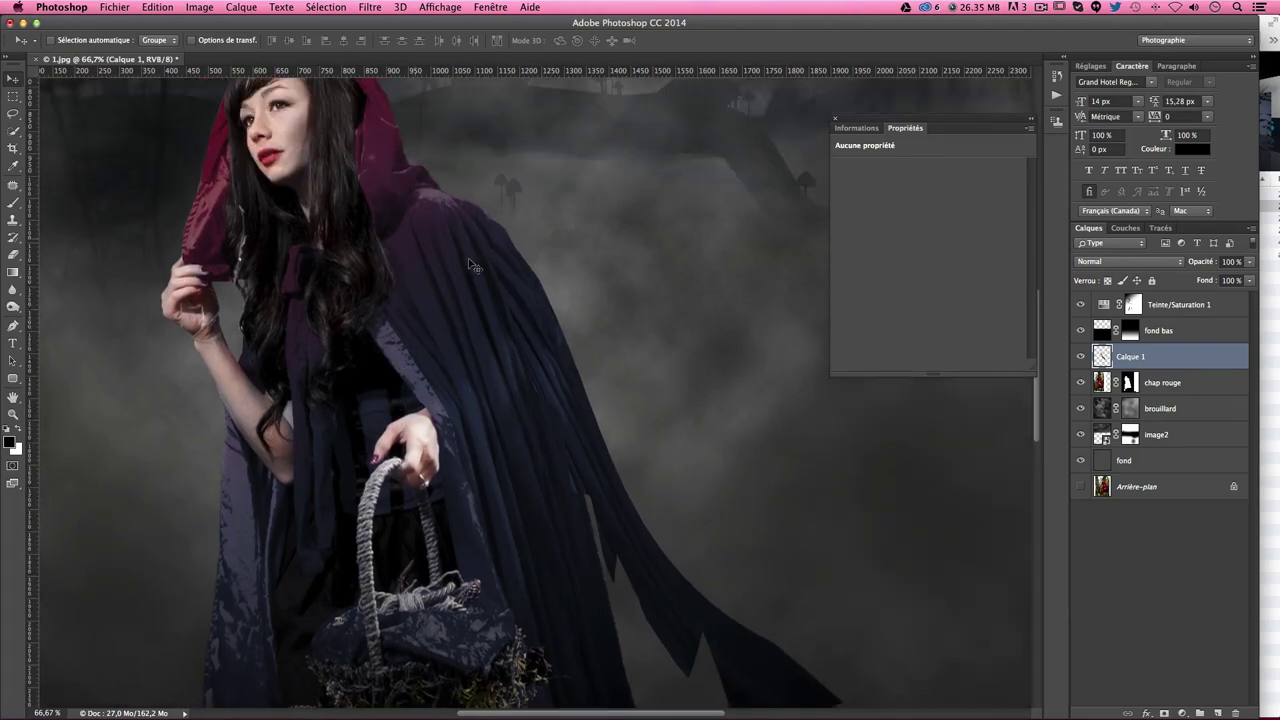
left_click_drag(474, 267, 642, 367)
scroll(684, 405, "down", 3)
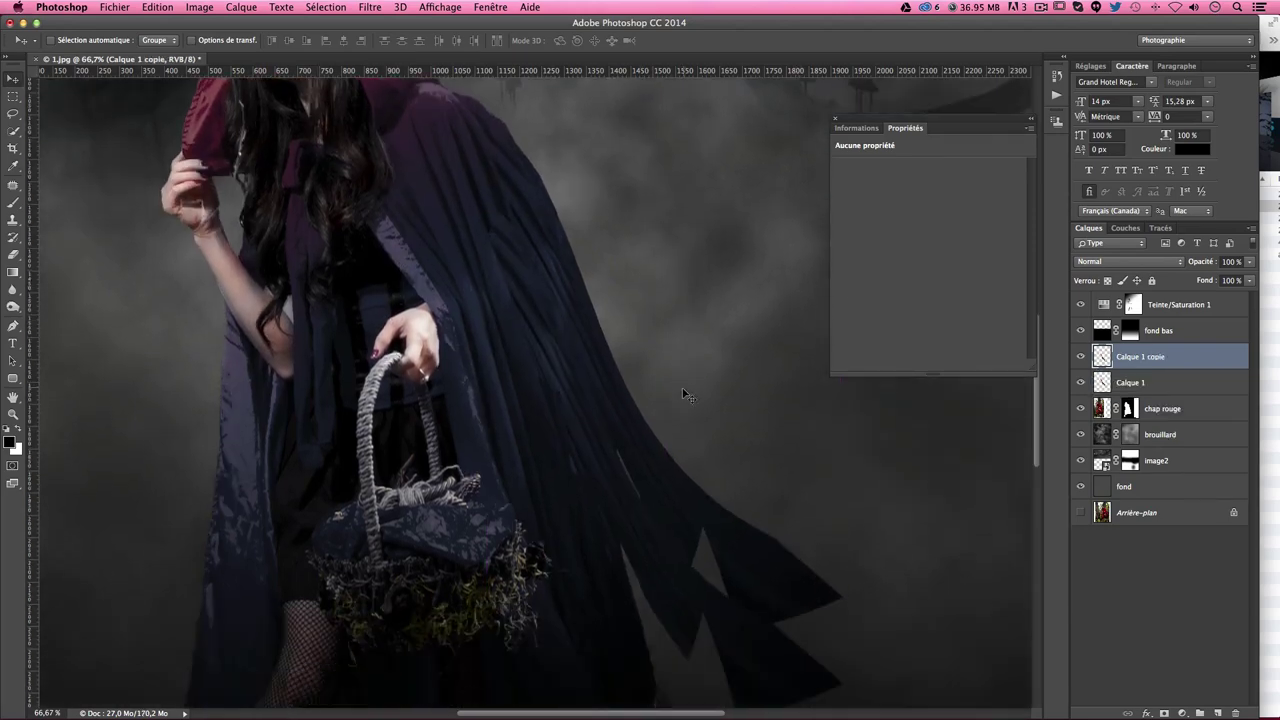
left_click_drag(577, 327, 614, 363)
key("ctrl+z")
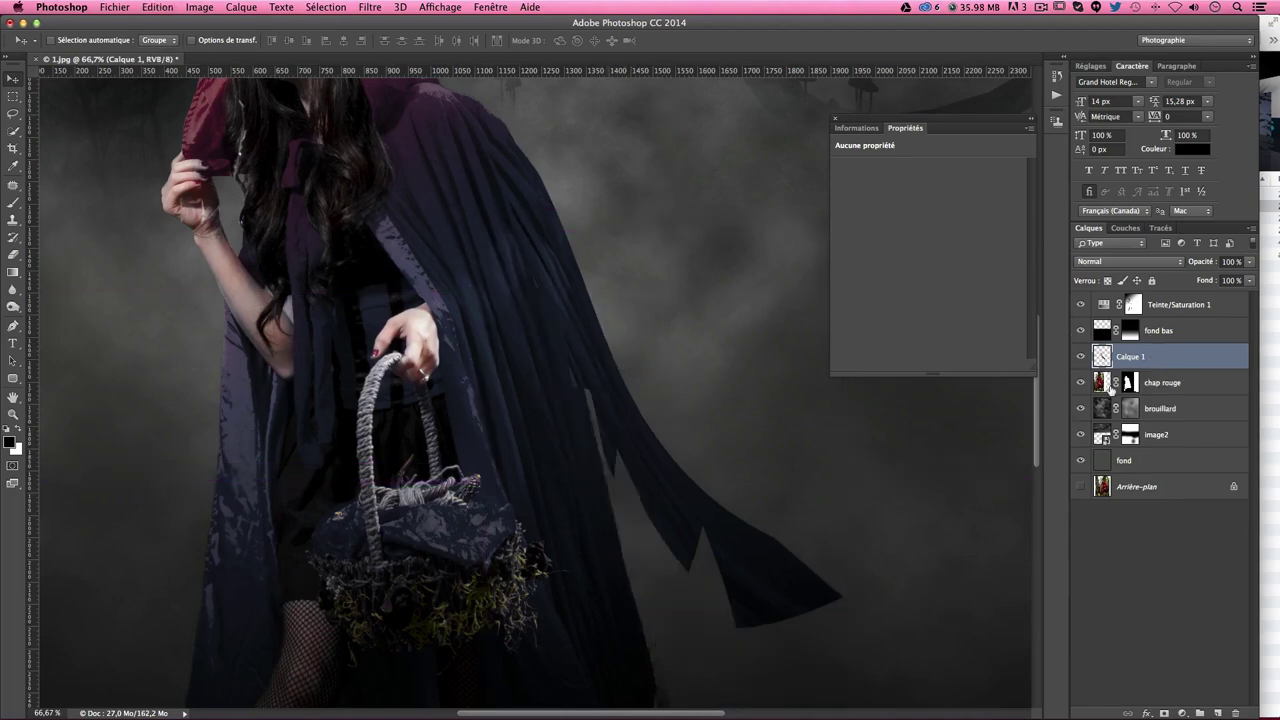
Step: Lasso a strip along the cloak's right side on chap rouge and copy it to a new layer
left_click(1099, 386)
left_click(19, 118)
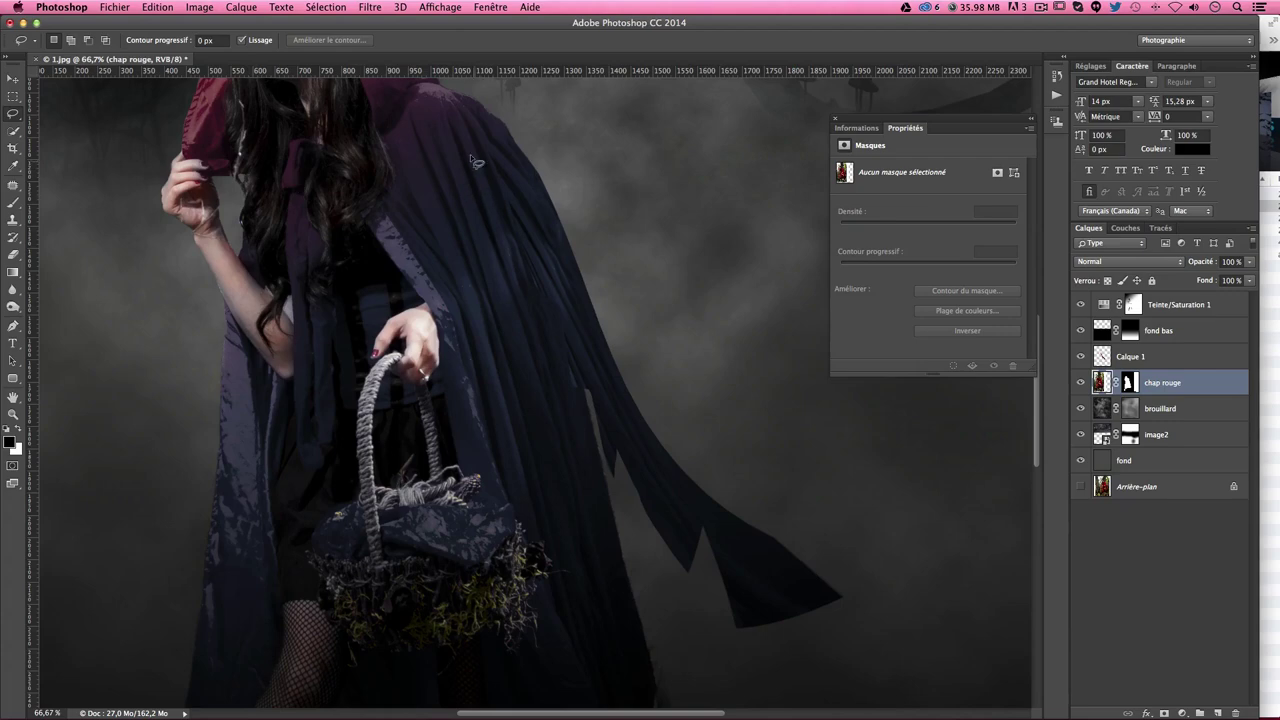
mouse_move(475, 103)
left_mouse_down()
mouse_move(620, 648)
mouse_move(497, 328)
left_mouse_up()
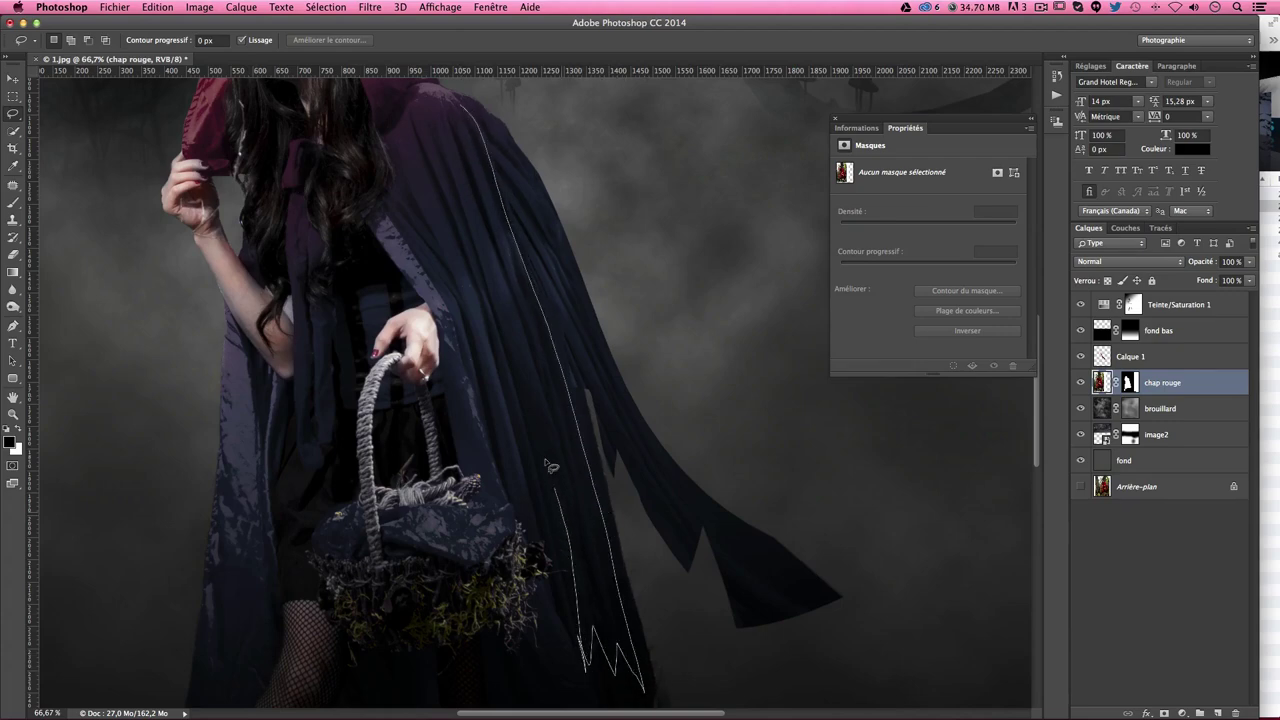
left_click_drag(497, 328, 455, 106)
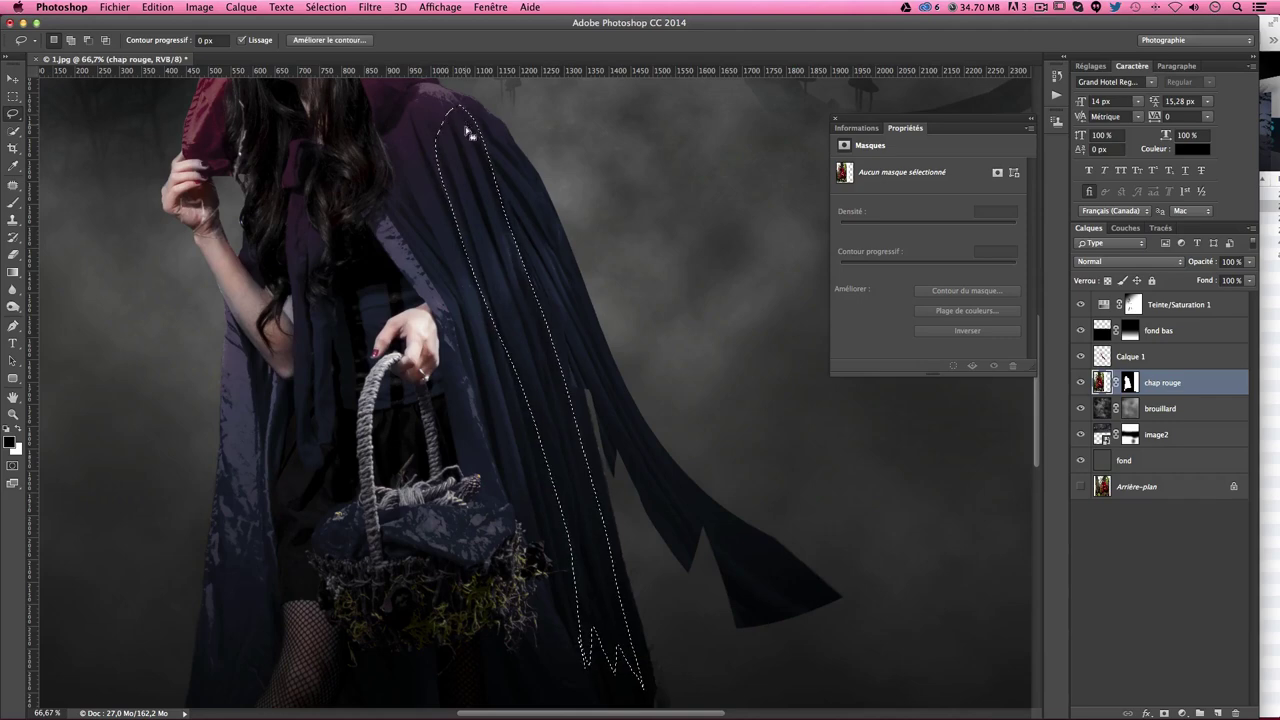
key("ctrl+j")
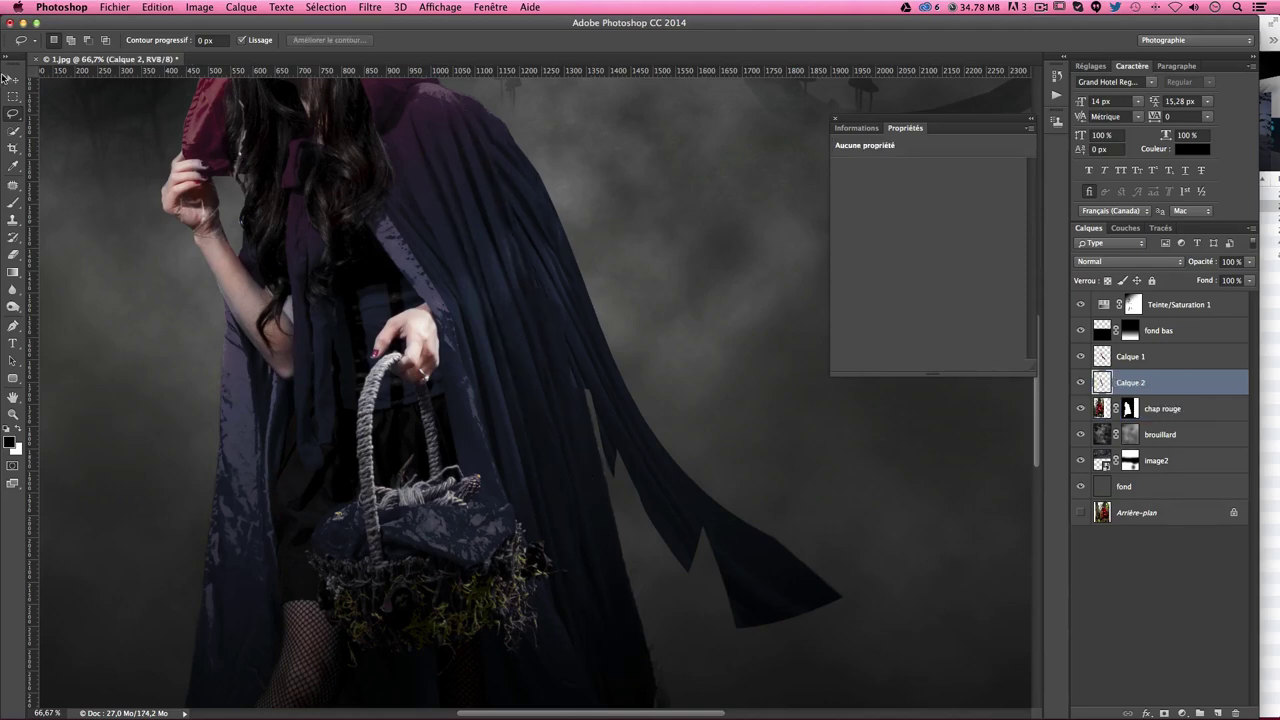
Step: Move the copied strip right and switch its Free Transform to Warp
key("v")
left_click_drag(389, 374, 415, 350)
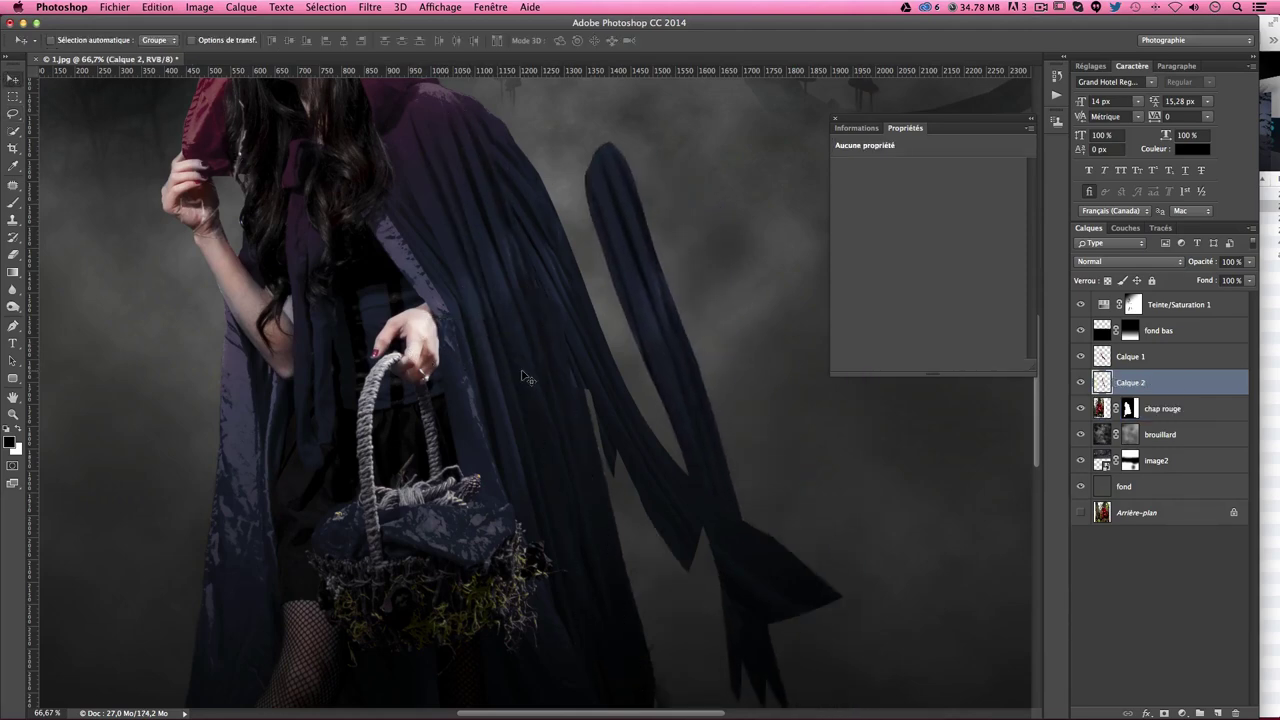
key("ctrl+t")
right_click(642, 232)
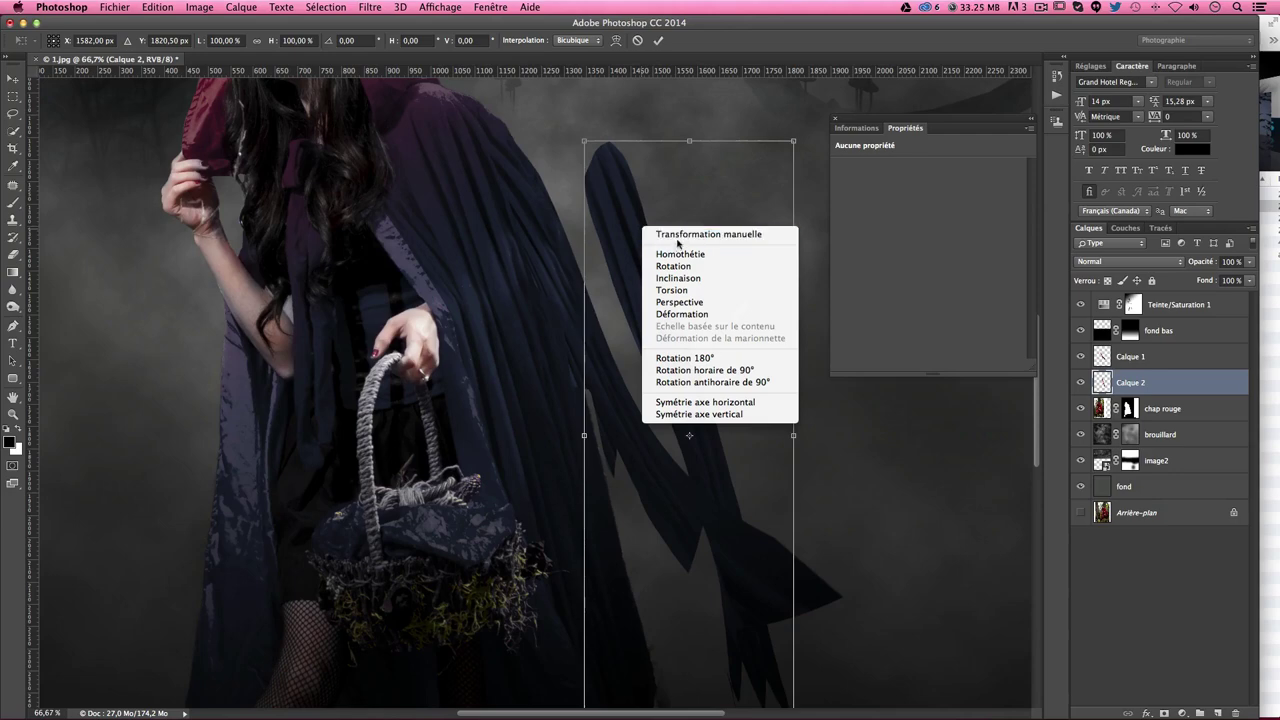
left_click(677, 240)
right_click(668, 246)
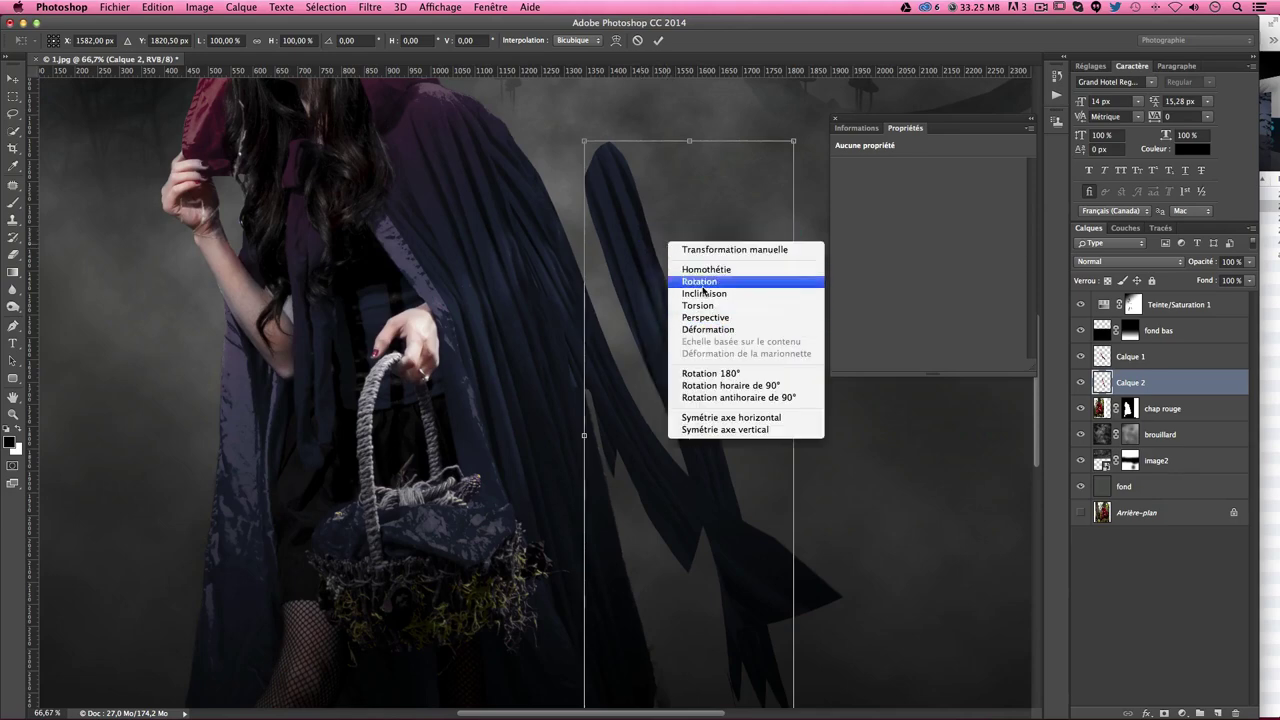
left_click(716, 328)
Step: Bend the strip's top, middle and lower edges into a flowing flap and apply the warp
scroll(680, 290, "down", 4)
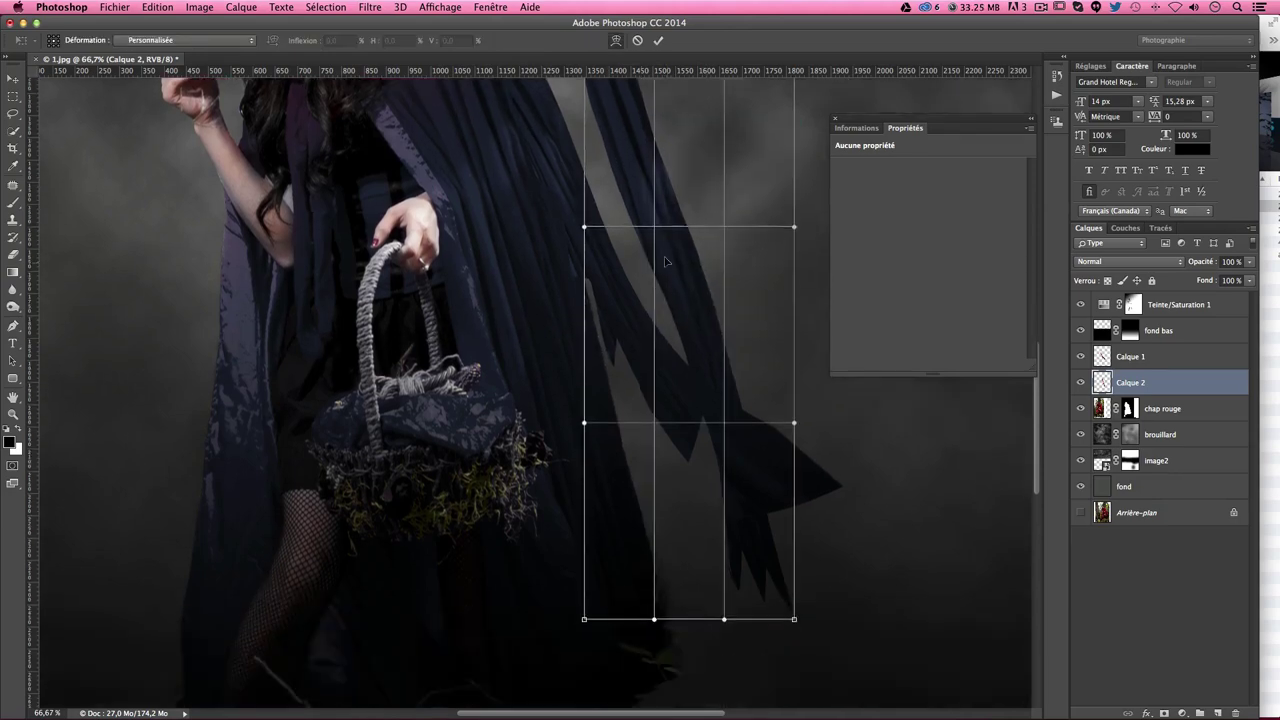
mouse_move(636, 160)
left_mouse_down()
mouse_move(620, 152)
mouse_move(530, 238)
left_mouse_up()
scroll(626, 172, "up", 2)
scroll(631, 191, "up", 2)
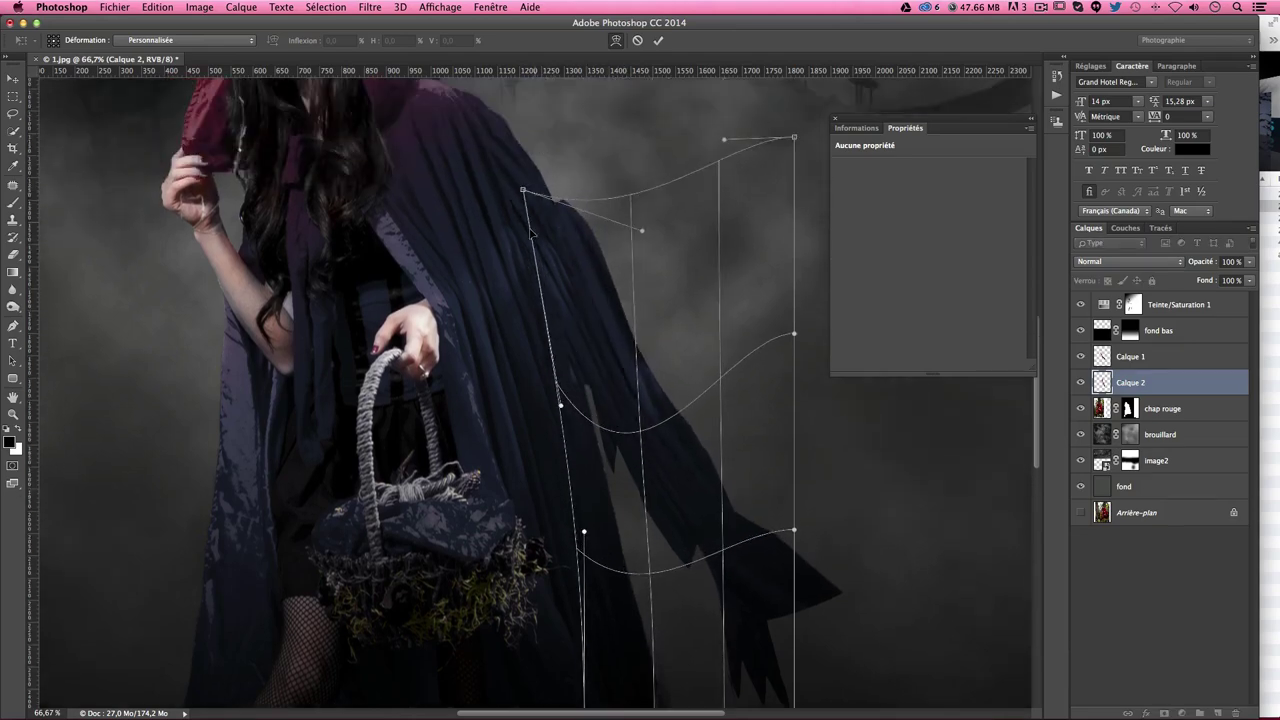
left_click_drag(619, 256, 575, 290)
scroll(660, 446, "down", 2)
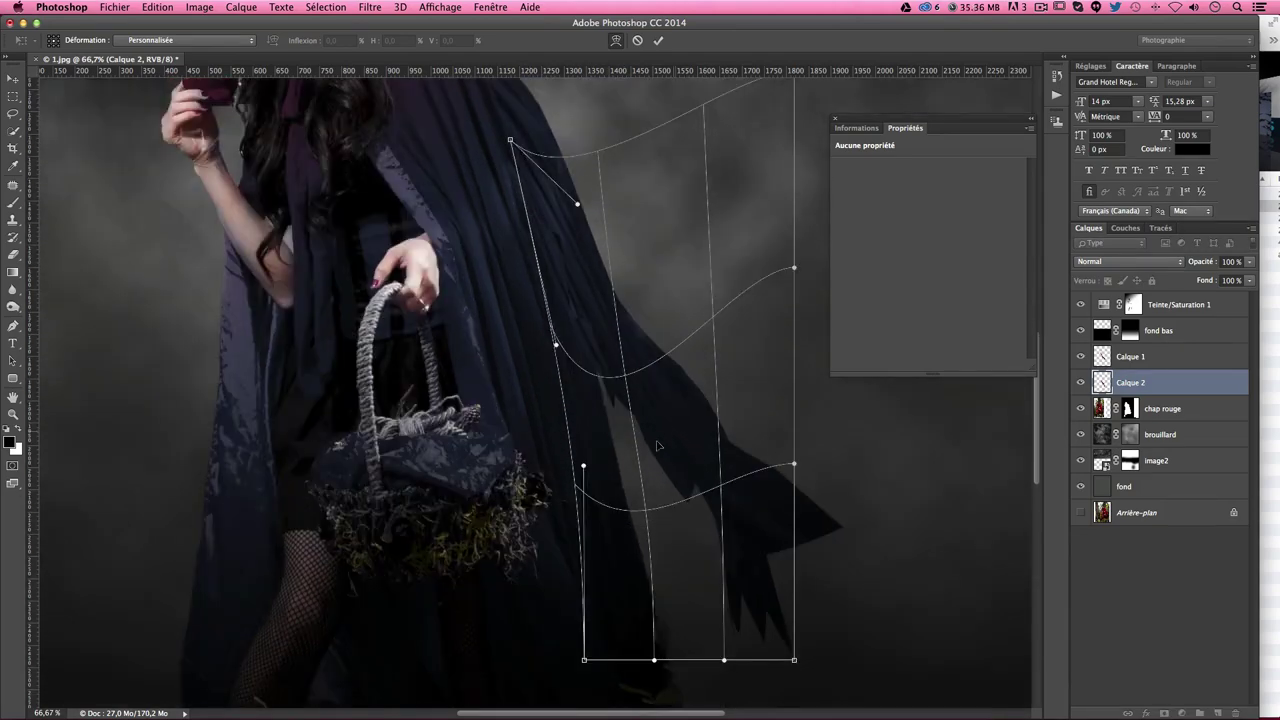
left_click_drag(660, 446, 628, 473)
left_click_drag(639, 575, 659, 612)
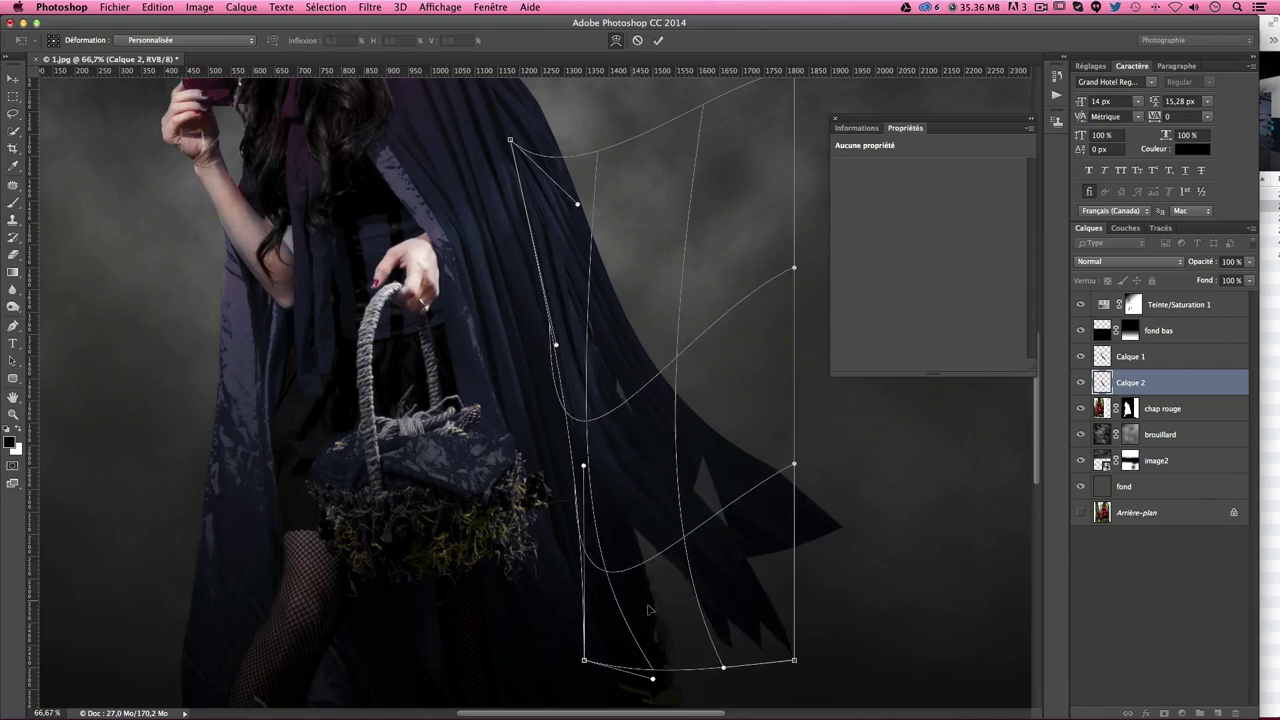
left_click_drag(593, 651, 623, 666)
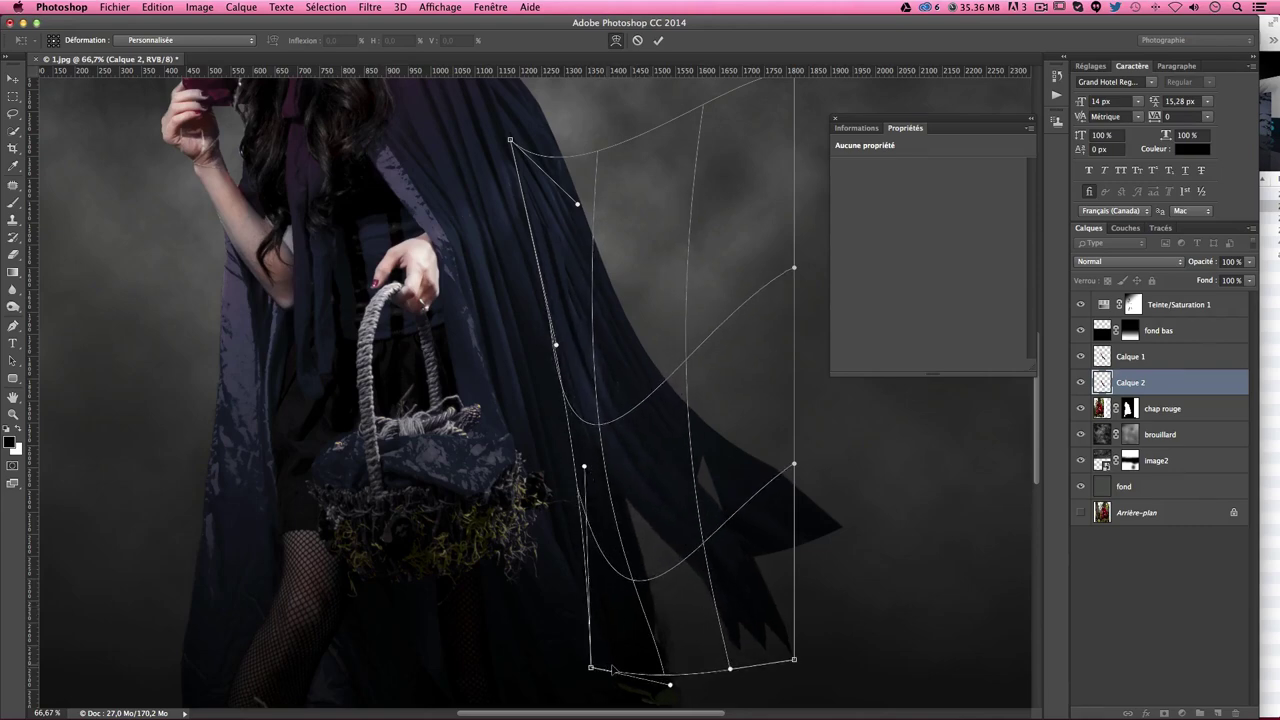
key("Return")
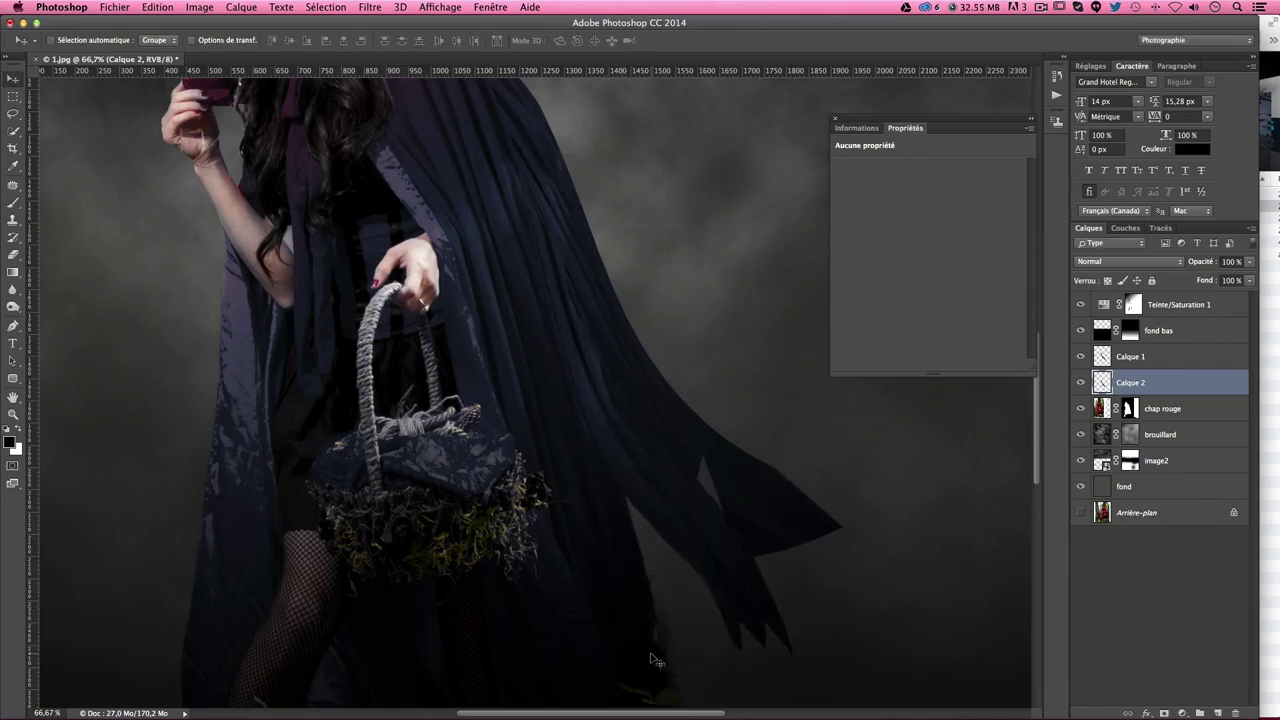
Step: Select Calque 1 and Calque 2 together and place them beneath the chap rouge layer
left_click(1152, 362, "shift")
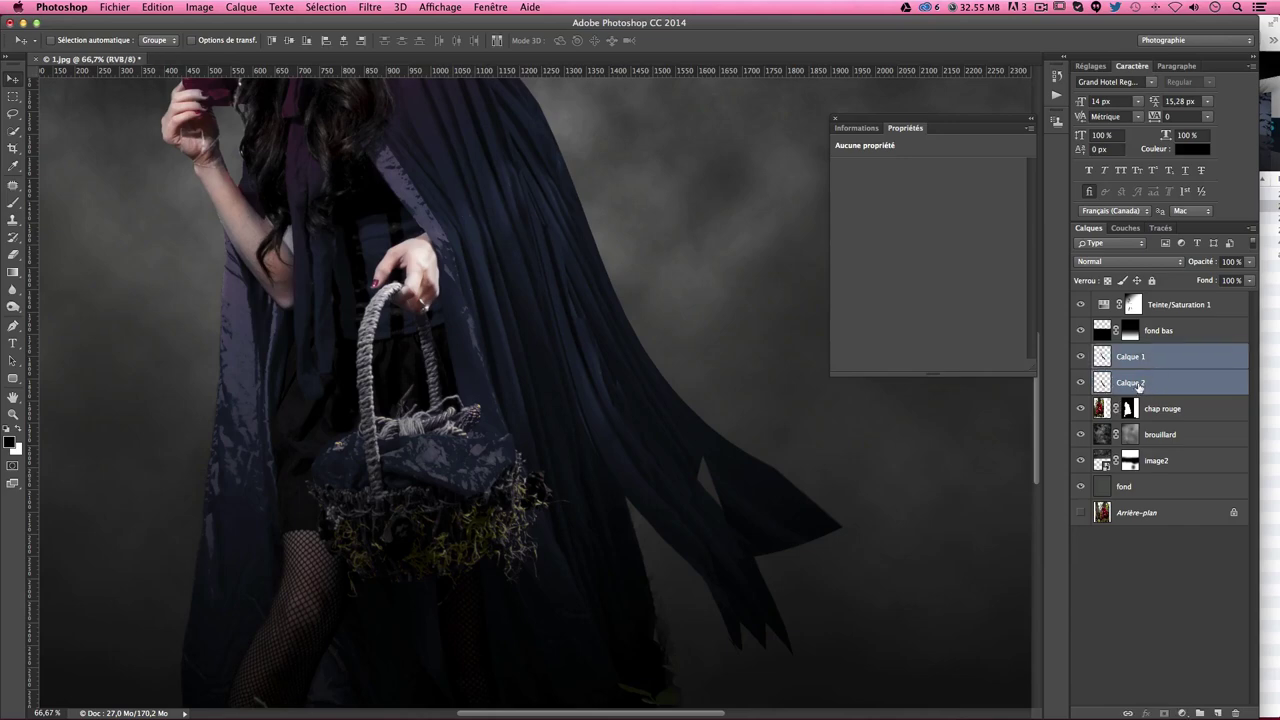
left_click_drag(1152, 362, 1155, 420)
scroll(734, 372, "up", 2)
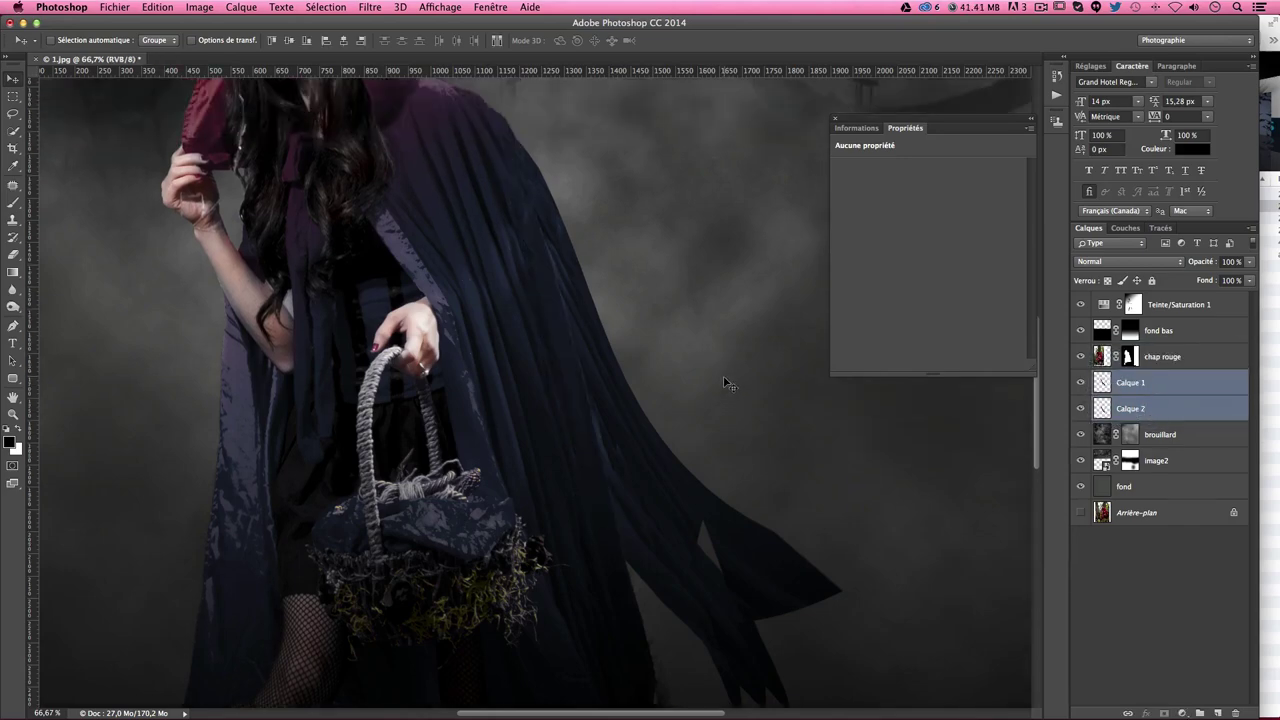
scroll(734, 372, "up", 2)
scroll(727, 388, "up", 1)
scroll(727, 388, "down", 1)
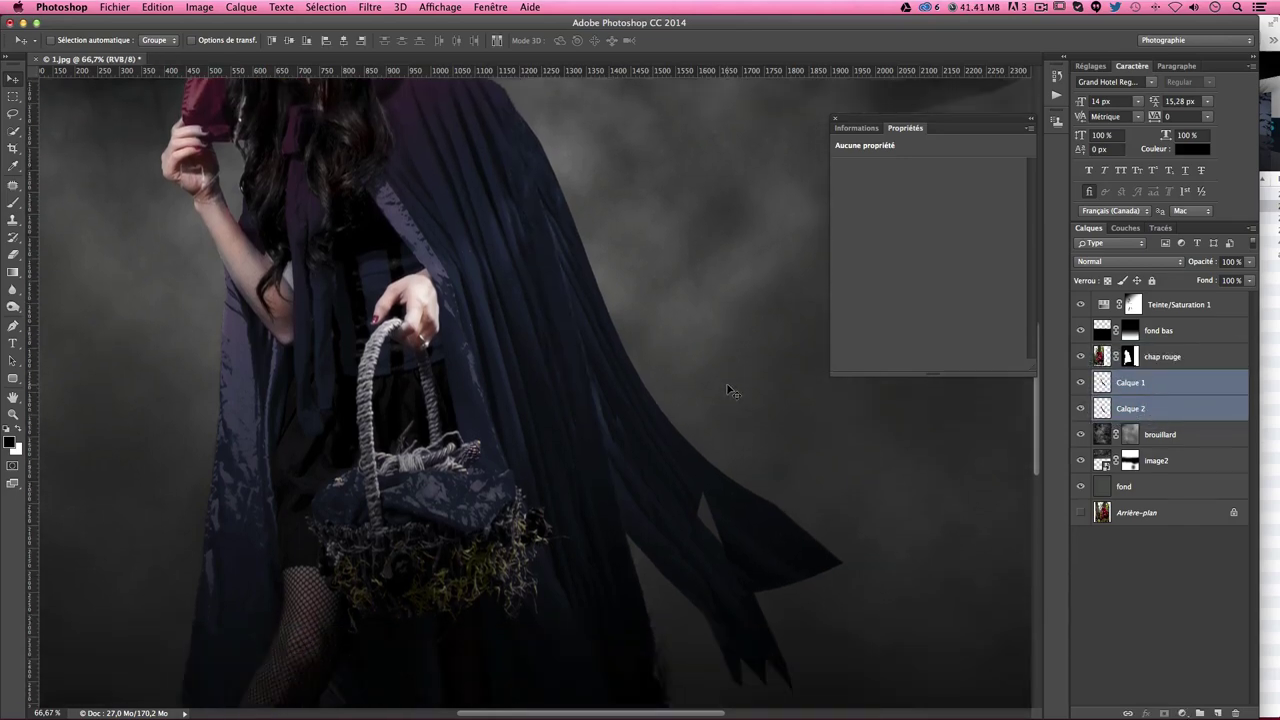
scroll(727, 388, "up", 1)
scroll(580, 403, "down", 2)
scroll(654, 411, "up", 1)
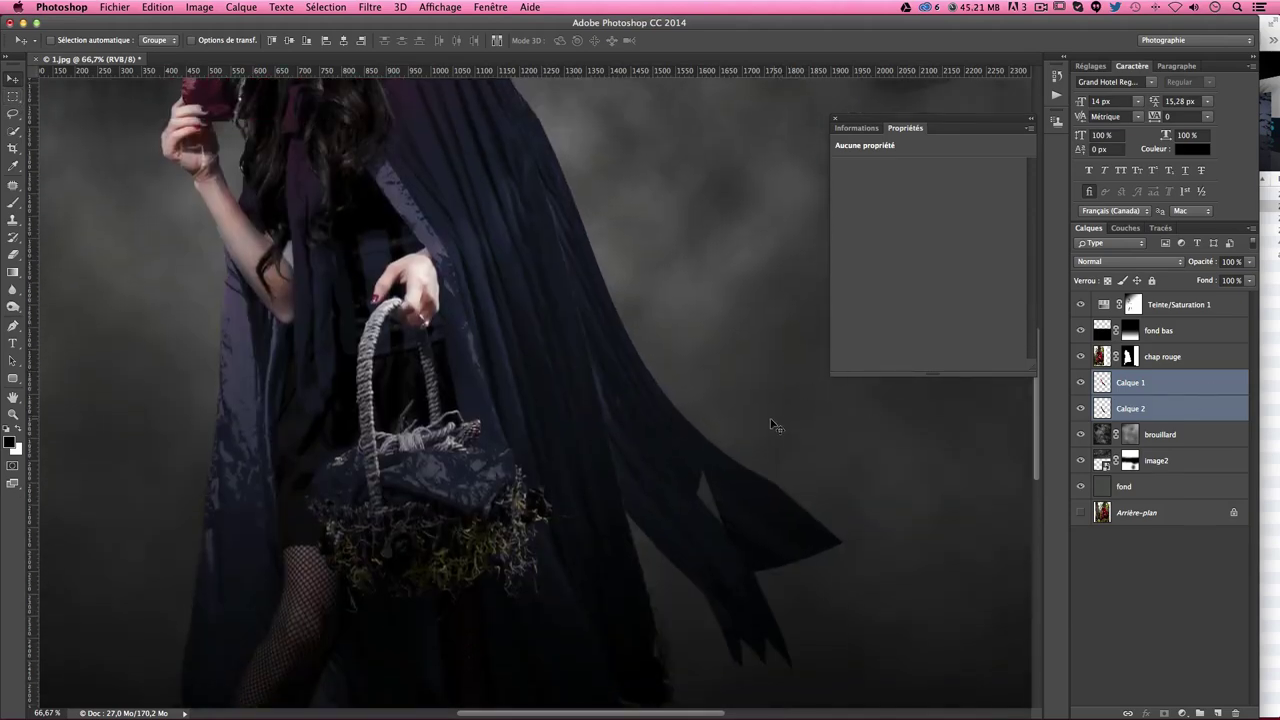
Step: Duplicate the cloak pieces down-right, scale the copy to about 76% and reposition it
left_click_drag(678, 362, 722, 470, "alt")
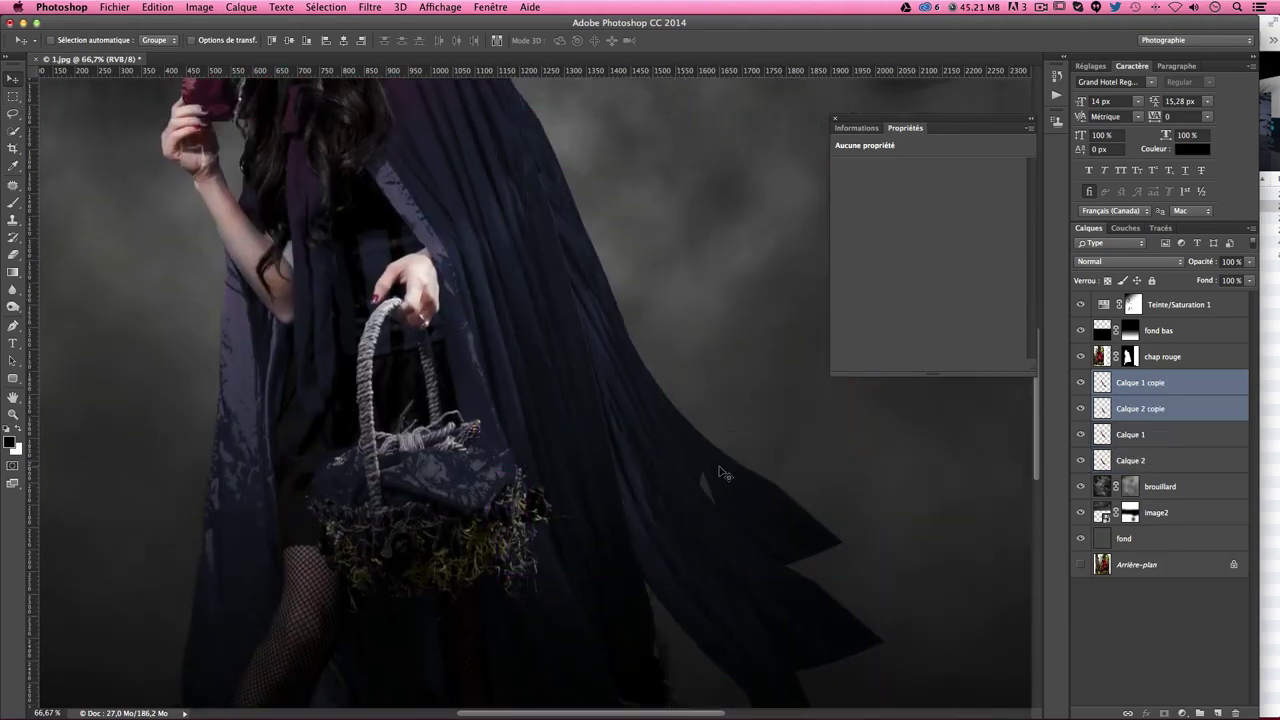
key("ctrl+t")
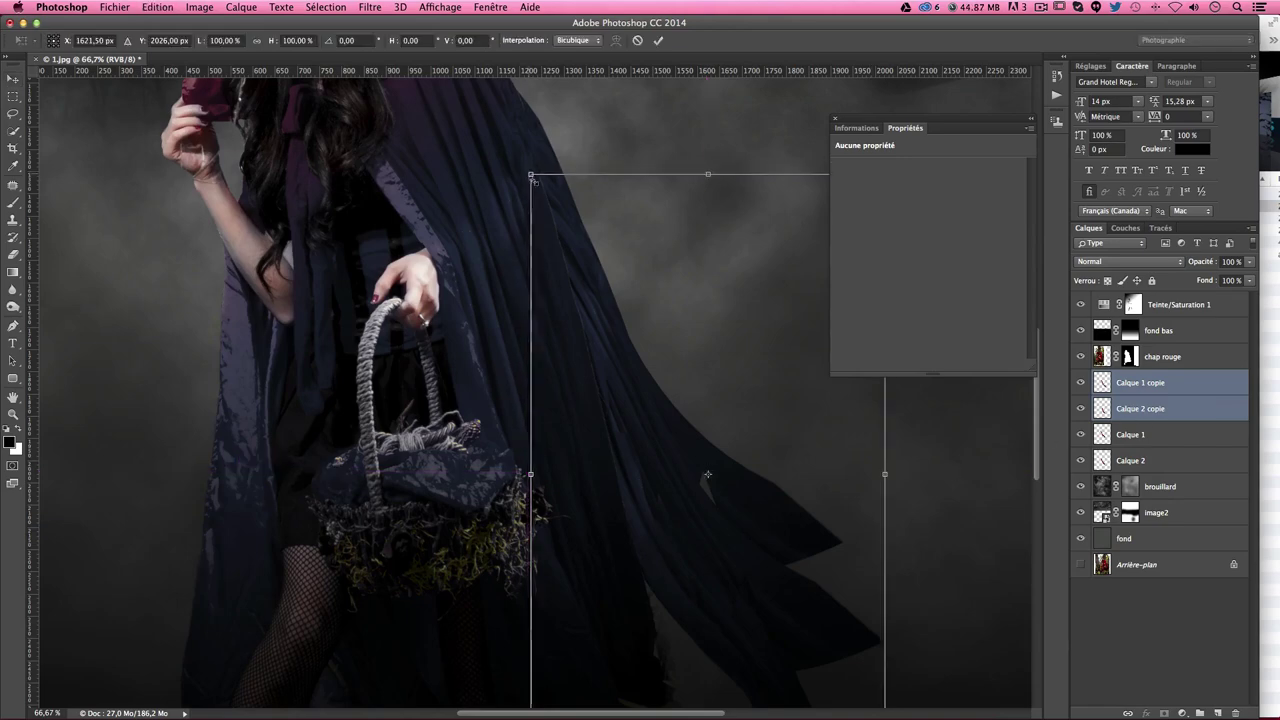
left_click_drag(528, 170, 614, 316, "shift")
left_click_drag(683, 411, 642, 437)
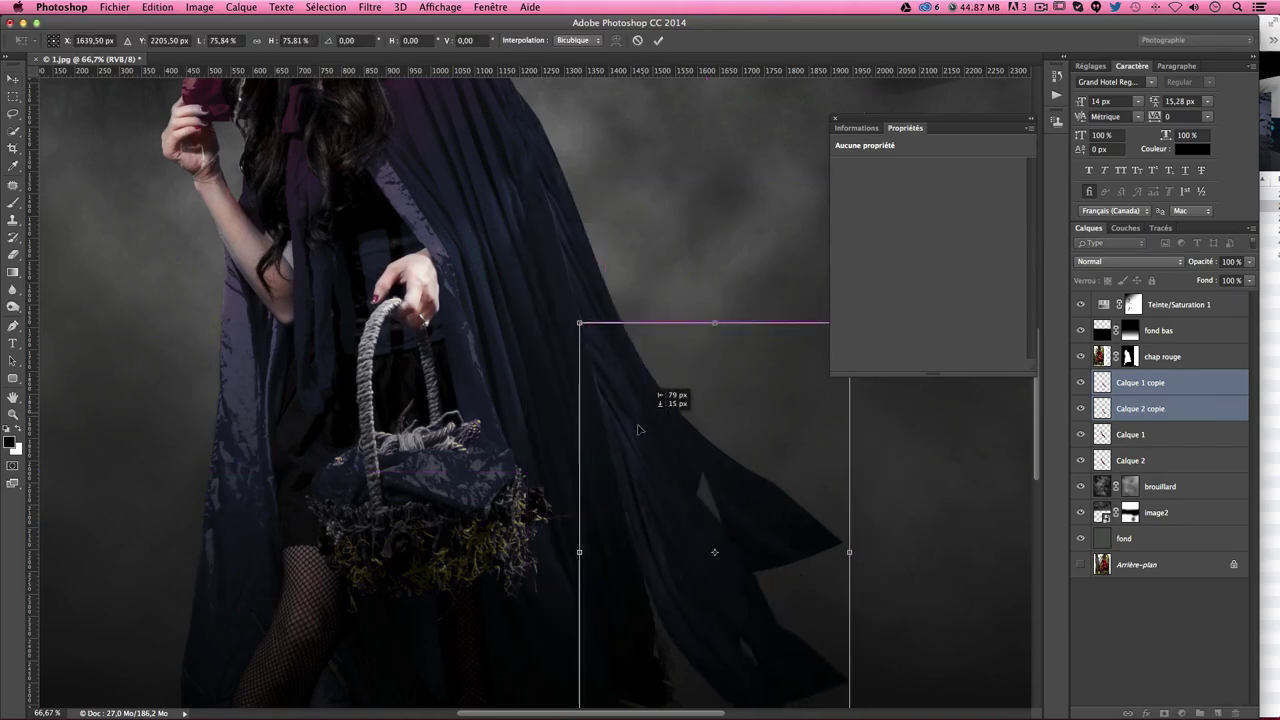
scroll(660, 447, "down", 2)
key("Return")
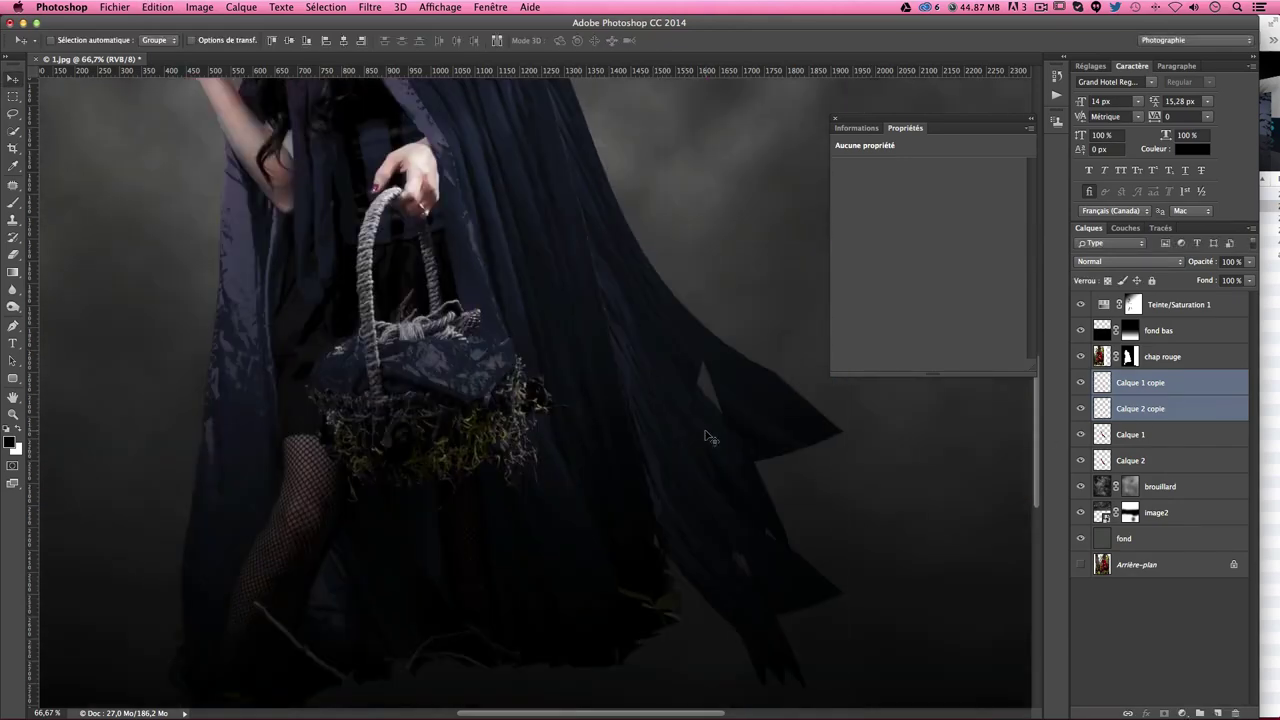
scroll(713, 452, "up", 1)
scroll(713, 452, "down", 1)
left_click_drag(694, 477, 697, 508)
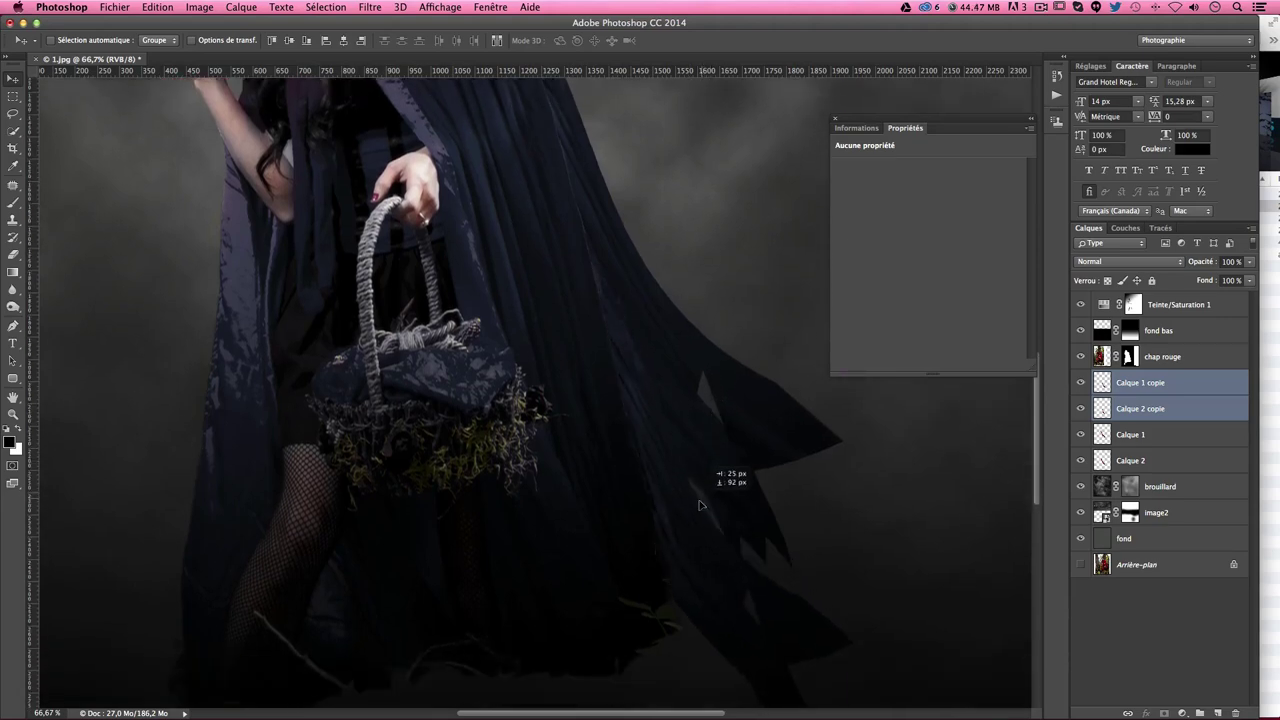
scroll(700, 500, "up", 1)
scroll(710, 485, "up", 1)
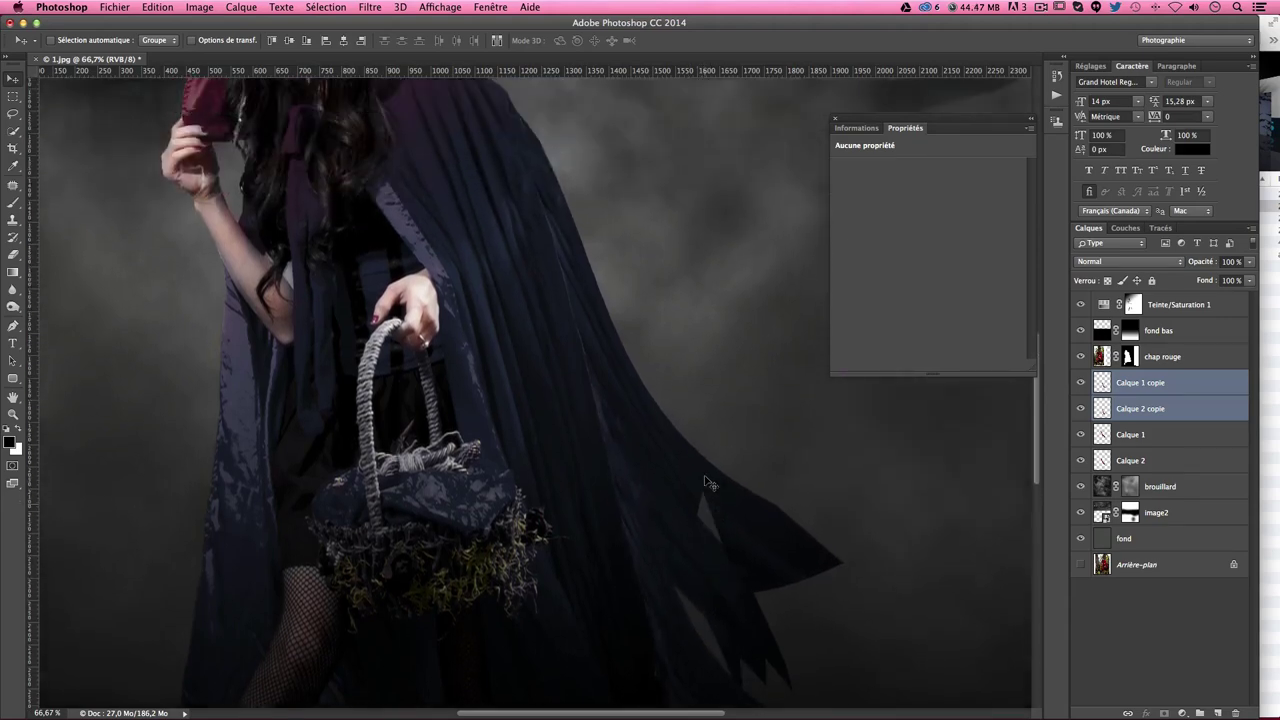
scroll(726, 462, "down", 2)
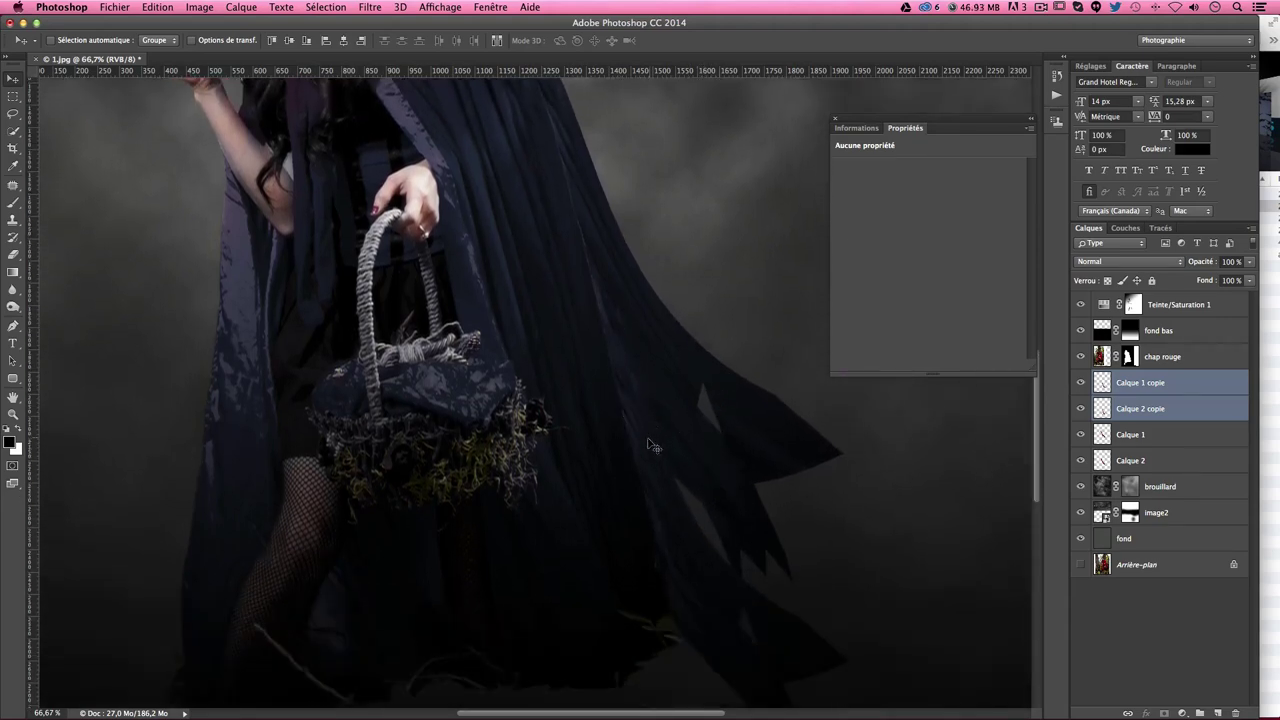
Step: Add another down-right copy of the cloak pieces and transform it
mouse_move(668, 458)
left_mouse_down()
mouse_move(736, 462)
mouse_move(914, 537)
mouse_move(815, 593)
mouse_move(740, 500)
left_mouse_up()
key("ctrl+t")
key("Return")
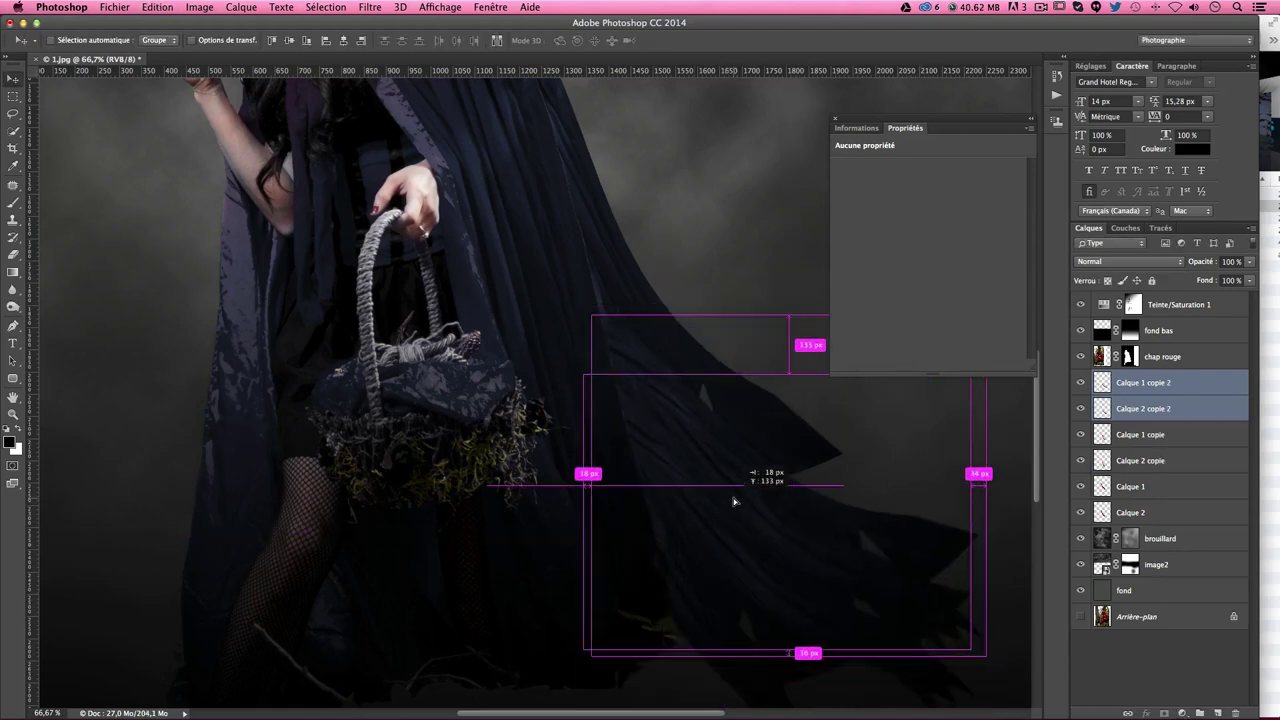
scroll(770, 528, "up", 3)
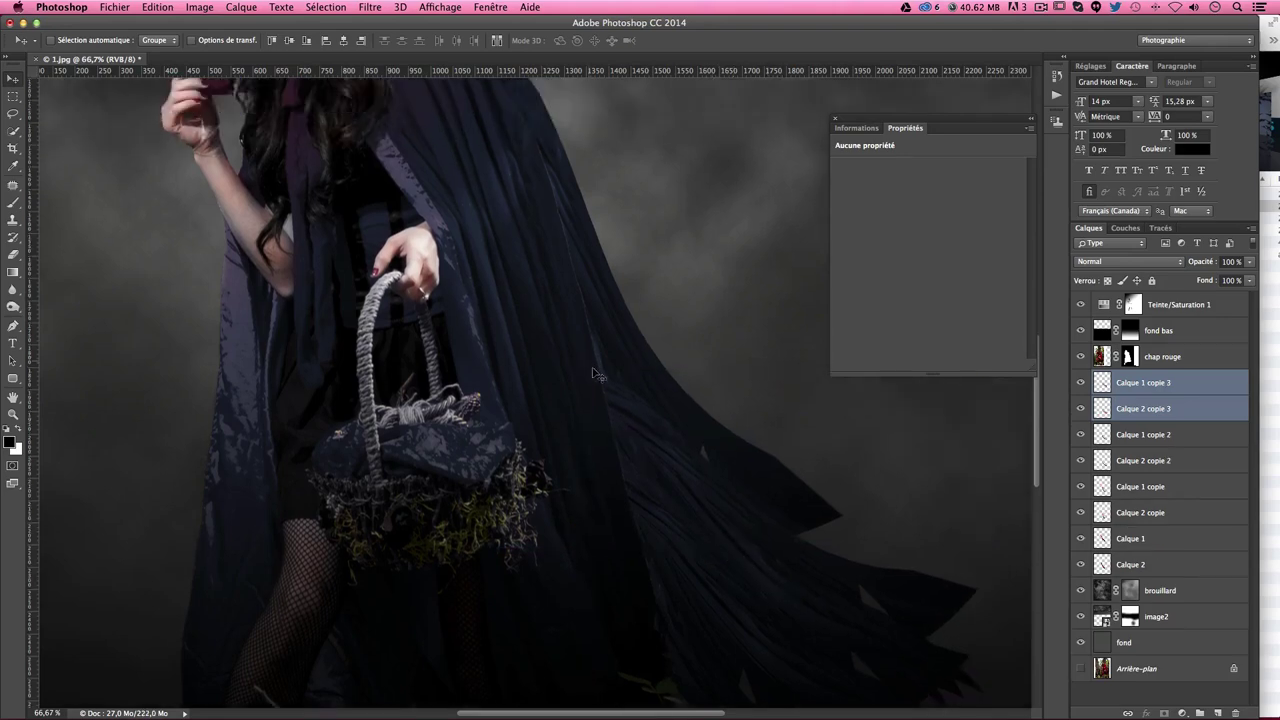
Step: Add an offset cloak copy enlarged to about 105%, then zoom out and show rulers
left_click_drag(698, 506, 718, 488)
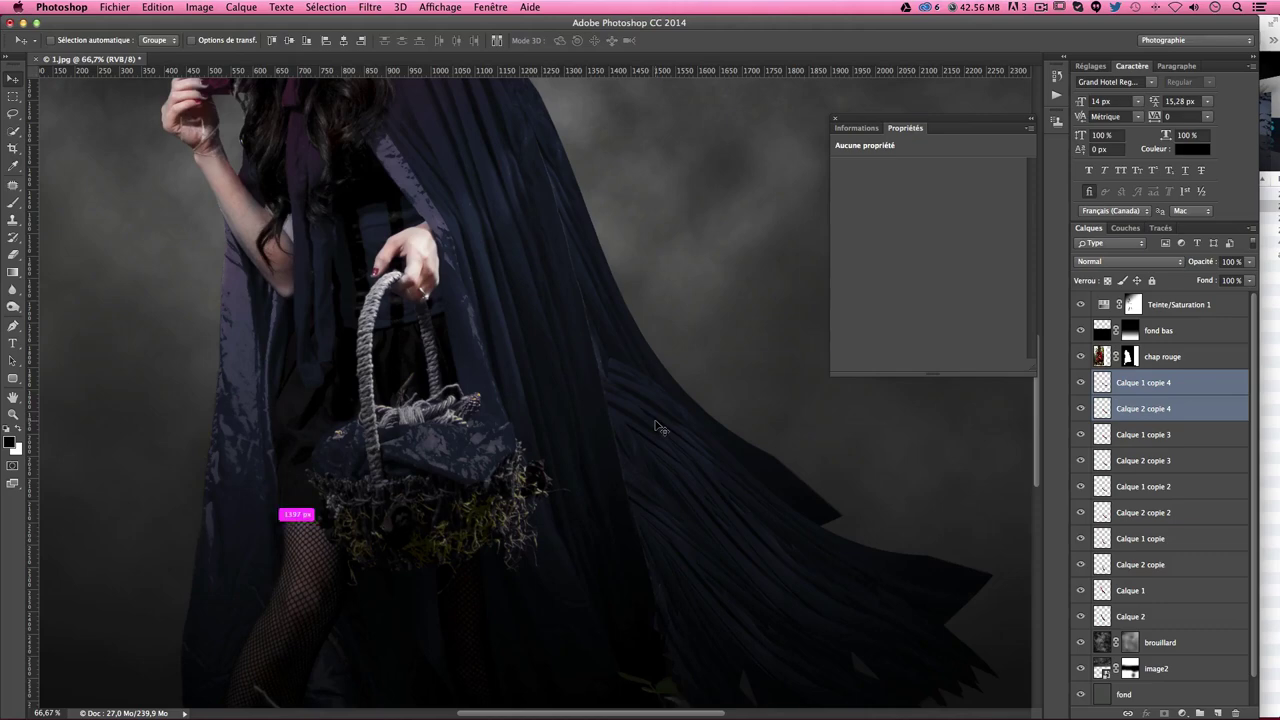
key("ctrl+t")
left_click_drag(606, 357, 584, 336)
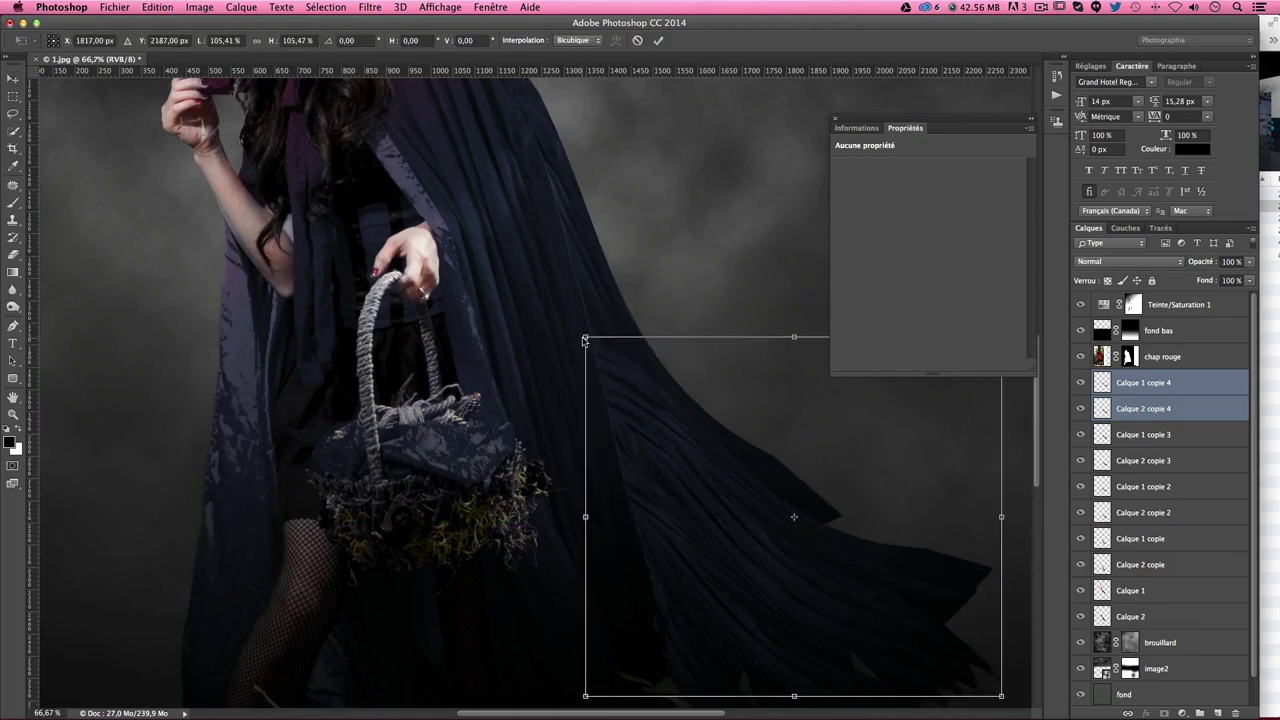
key("Return")
scroll(705, 390, "down", 2)
scroll(705, 405, "down", 3)
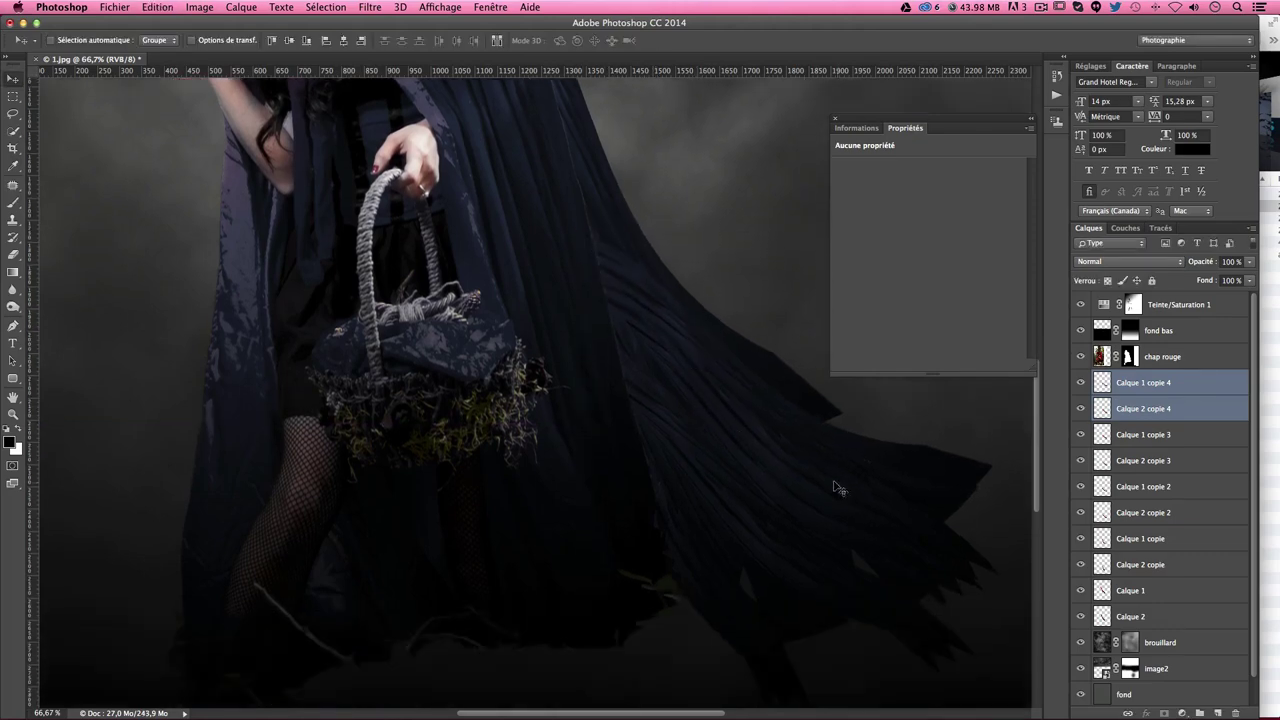
key("ctrl+minus")
key("ctrl+minus")
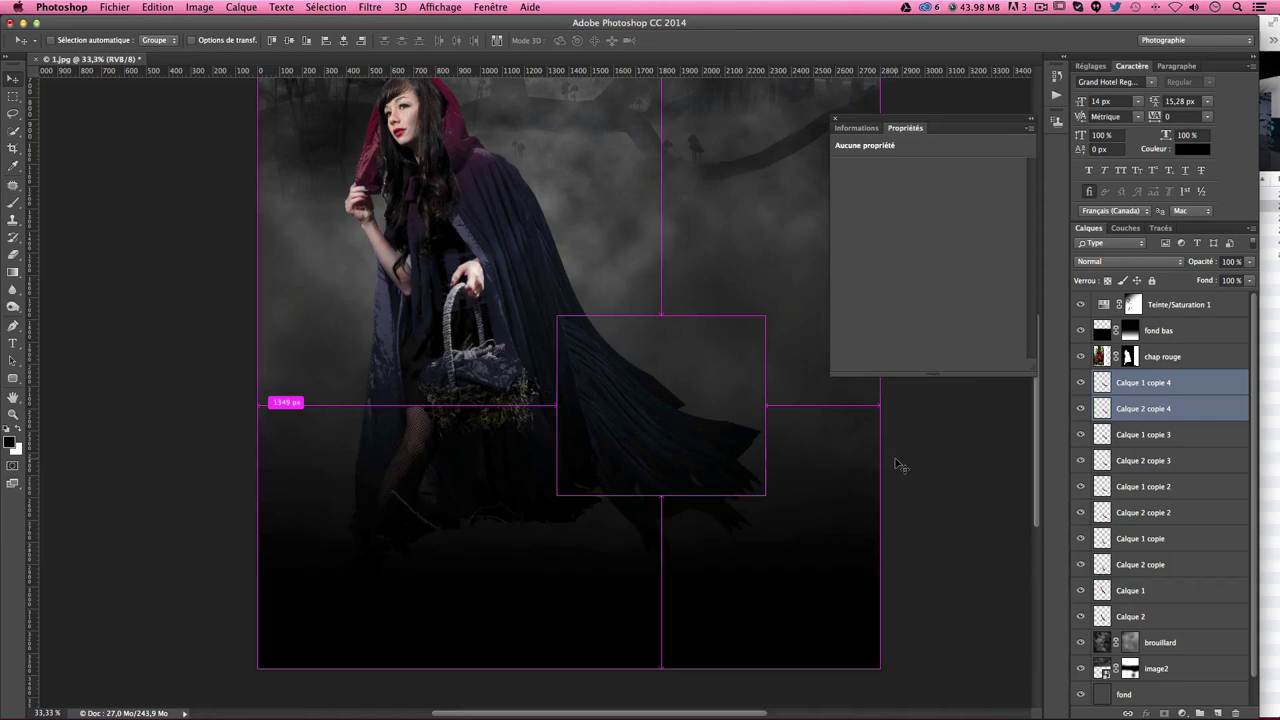
left_click_drag(663, 288, 663, 341)
key("ctrl+r")
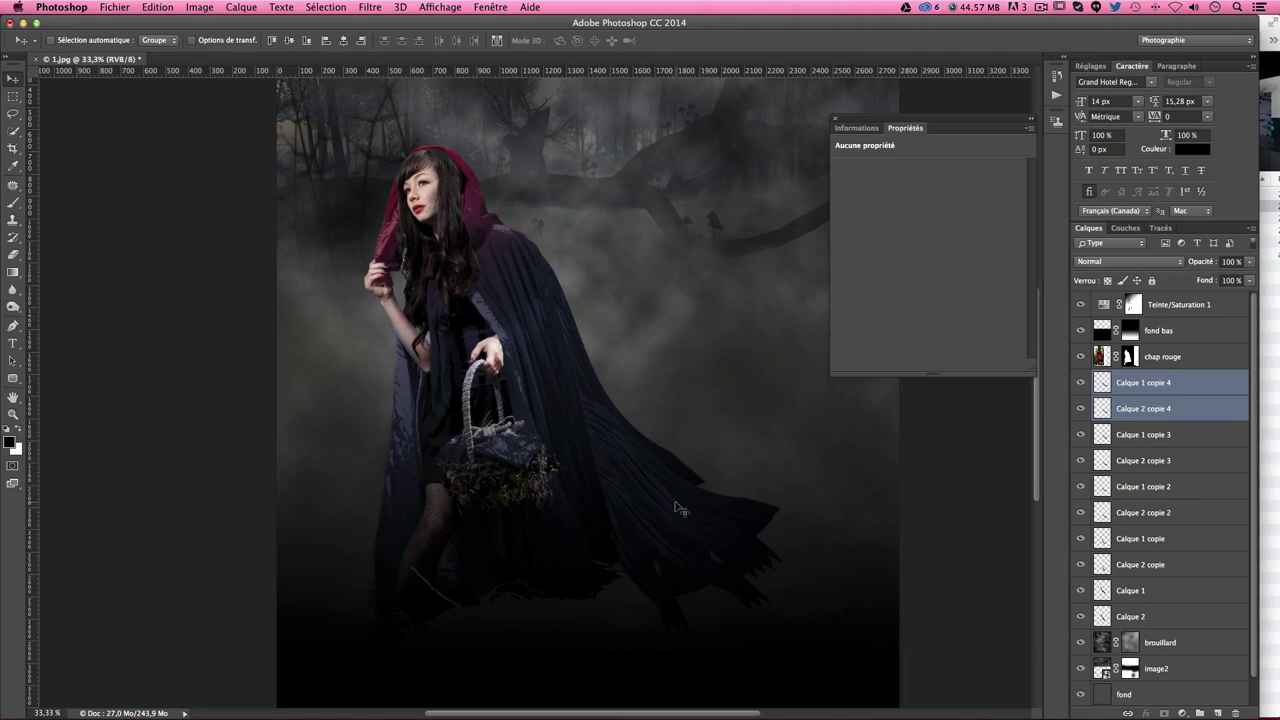
Step: Add a cloak copy moved up-right, rotated about -7.6°, and shifted right and down
left_click_drag(686, 501, 696, 487)
key("ctrl+t")
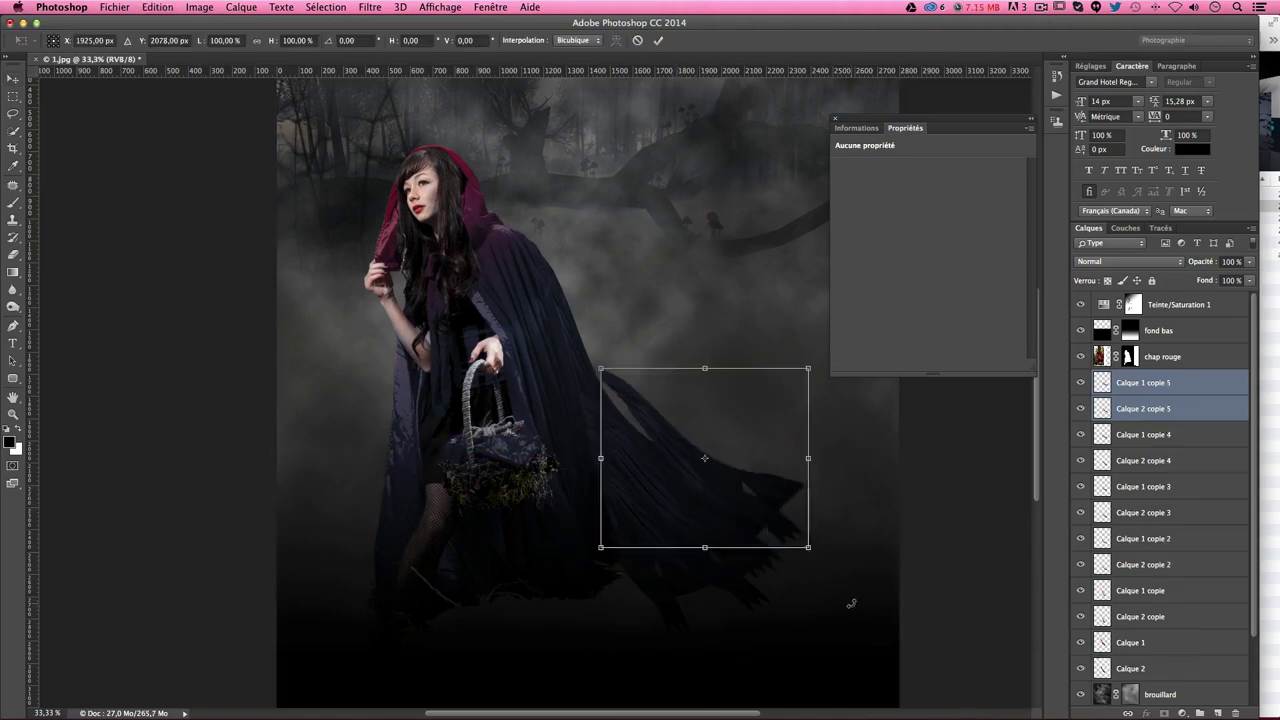
left_click_drag(842, 585, 862, 564)
key("Return")
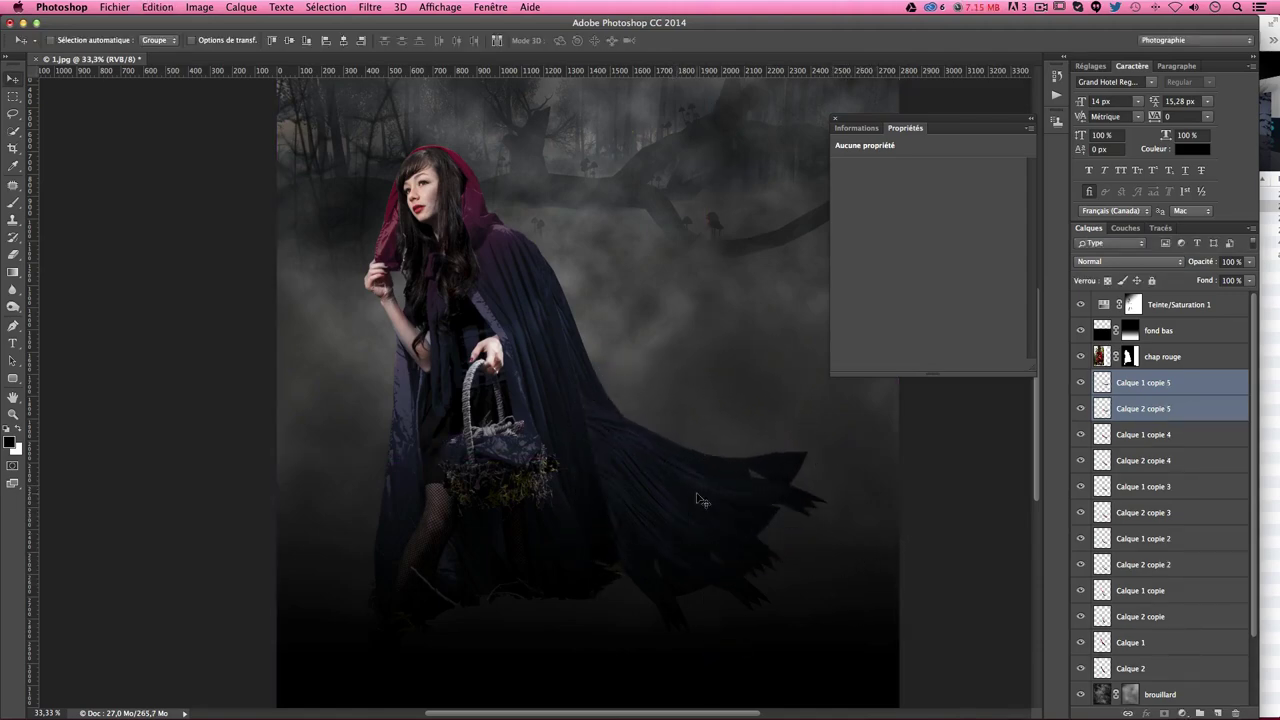
mouse_move(681, 485)
left_mouse_down()
mouse_move(713, 489)
mouse_move(705, 463)
mouse_move(697, 478)
left_mouse_up()
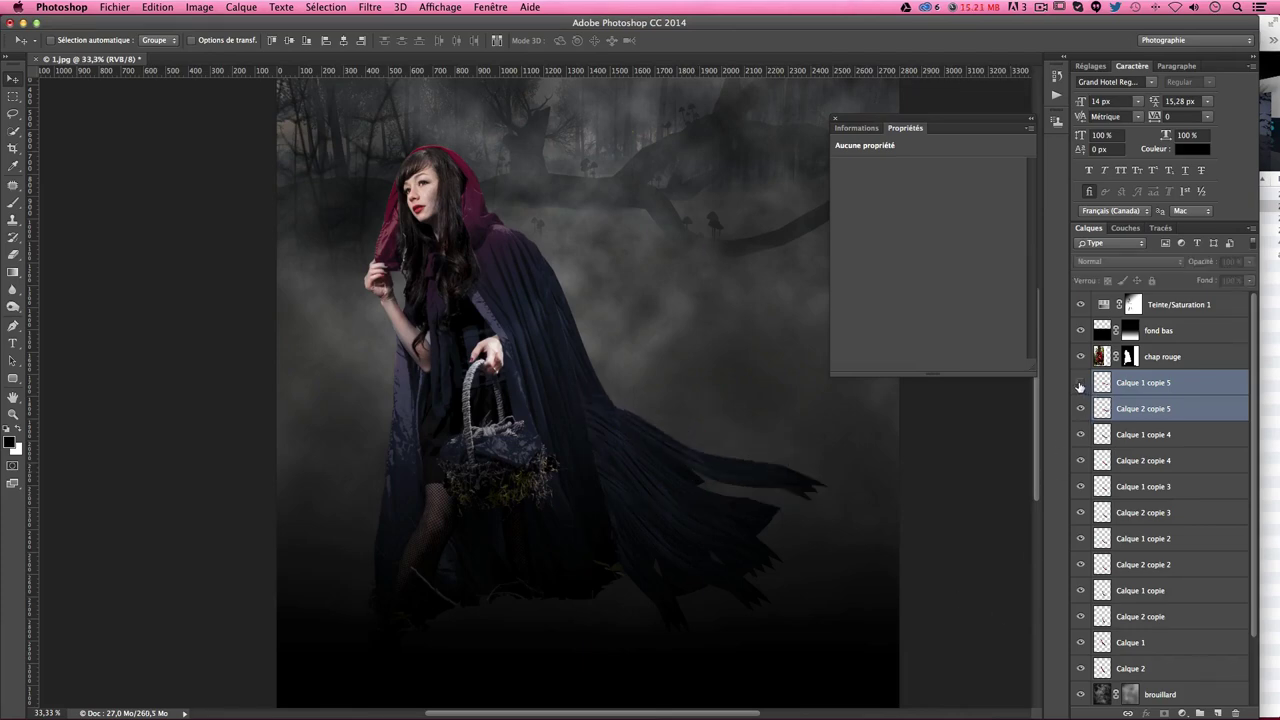
Step: Rotate Calque 1 copie 5 about 10.8° and nudge it into place
left_click(1107, 386)
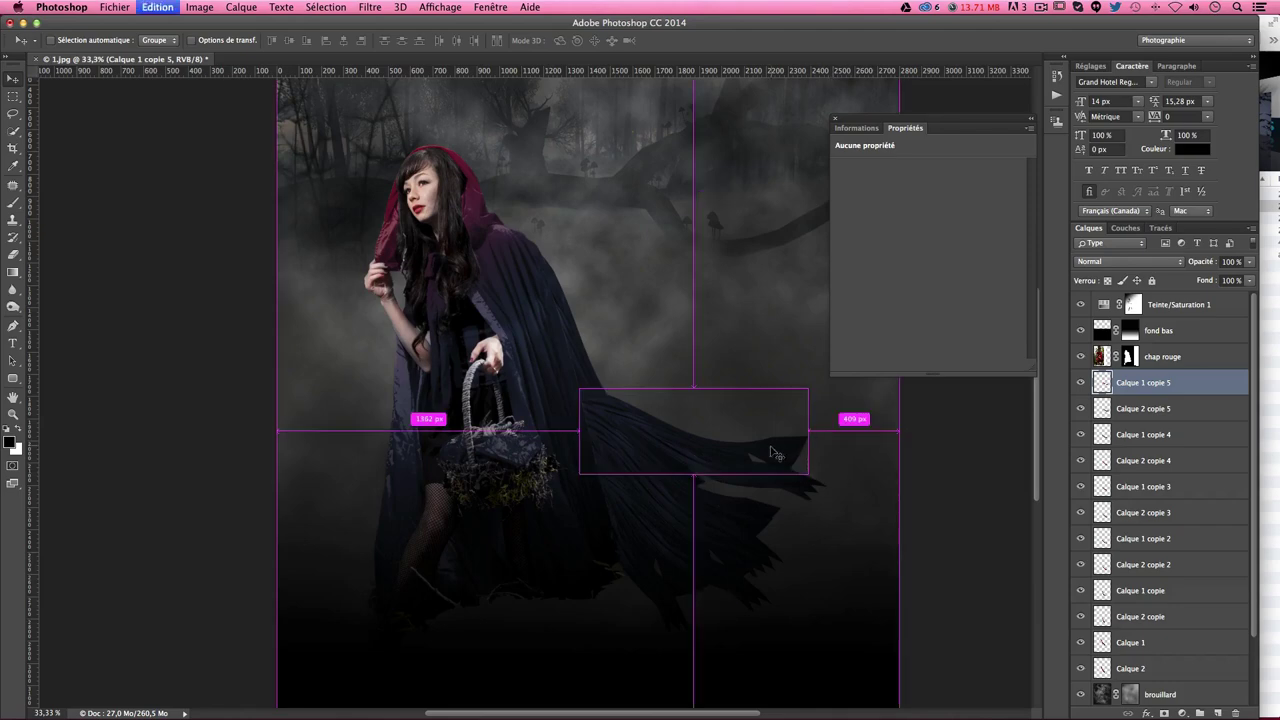
key("ctrl+t")
mouse_move(832, 466)
left_mouse_down()
mouse_move(821, 491)
mouse_move(762, 495)
left_mouse_up()
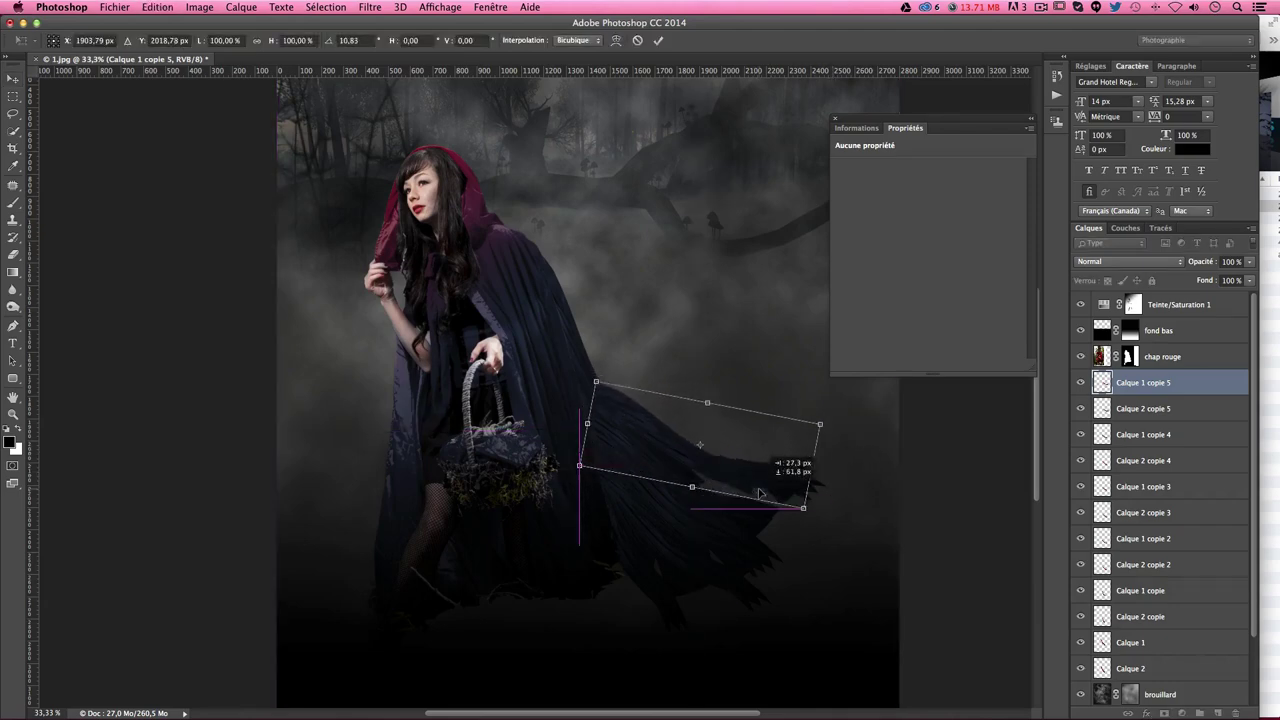
key("Return")
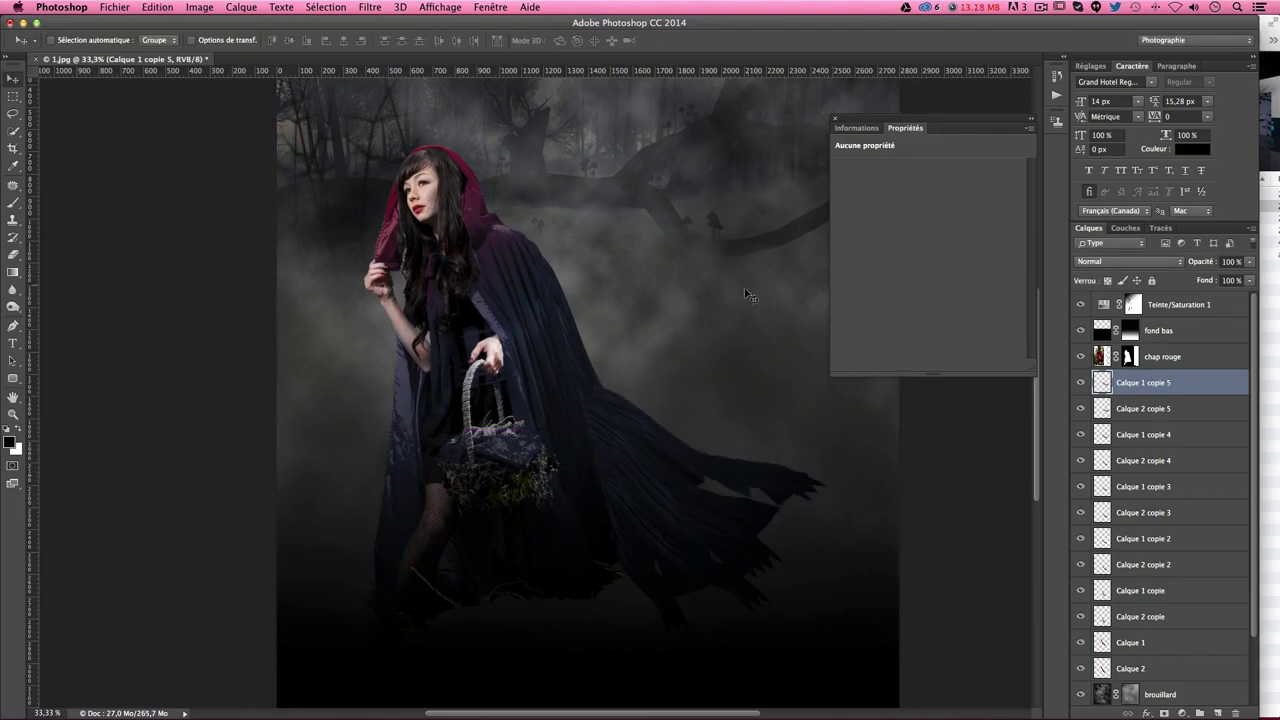
left_click_drag(630, 424, 613, 423)
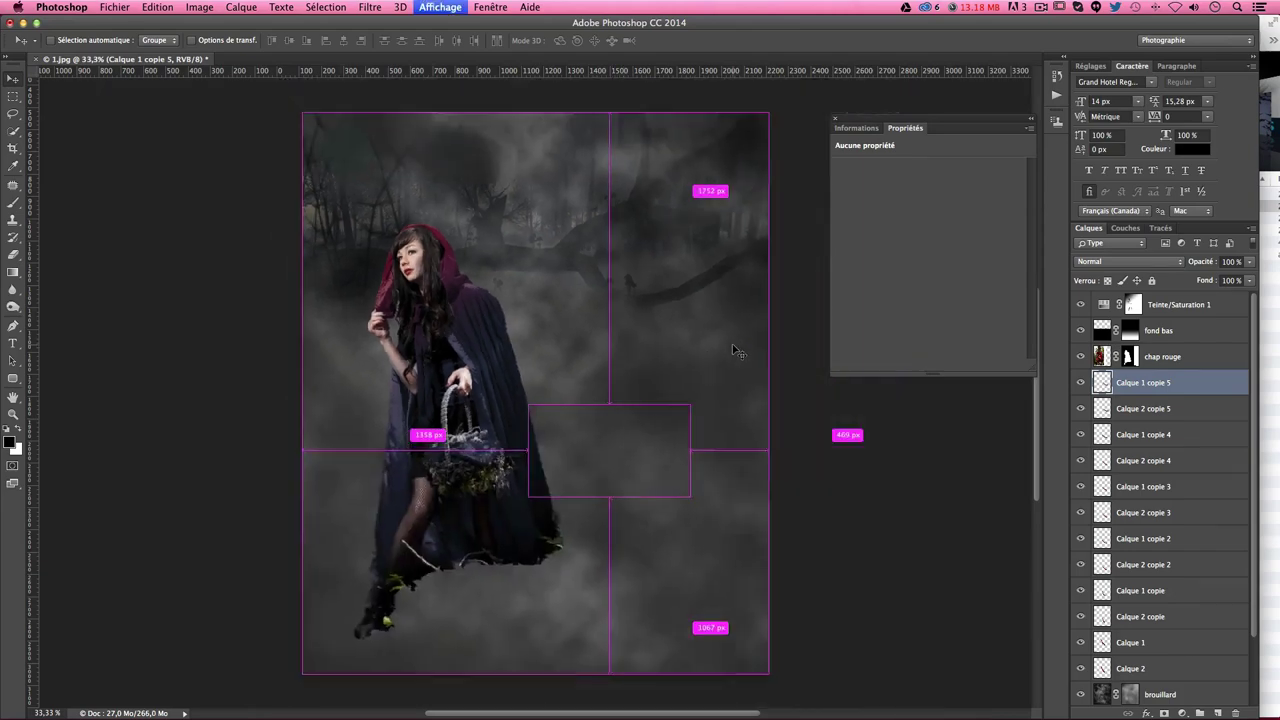
left_click_drag(737, 350, 700, 420)
mouse_move(691, 489)
left_mouse_down()
mouse_move(639, 474)
mouse_move(638, 461)
left_mouse_up()
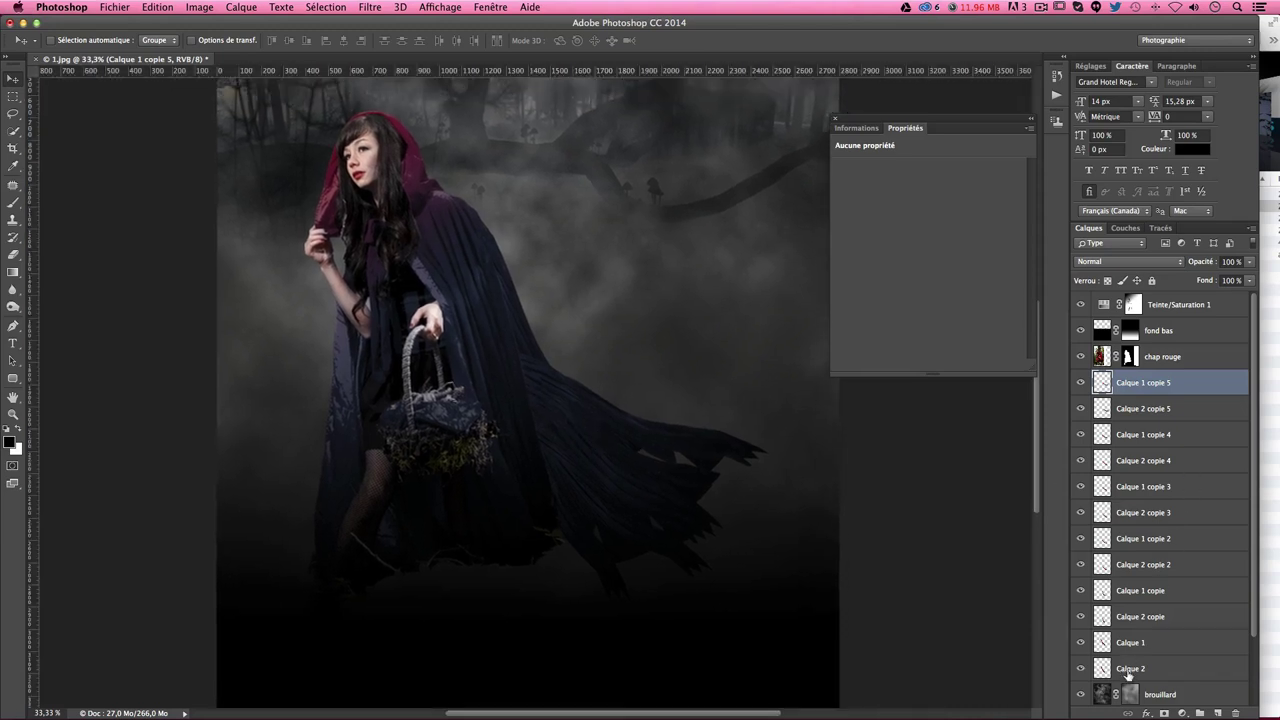
Step: Merge layers Calque 1 copie 5 through Calque 2 and rename the result raccord
left_click(1152, 670, "shift")
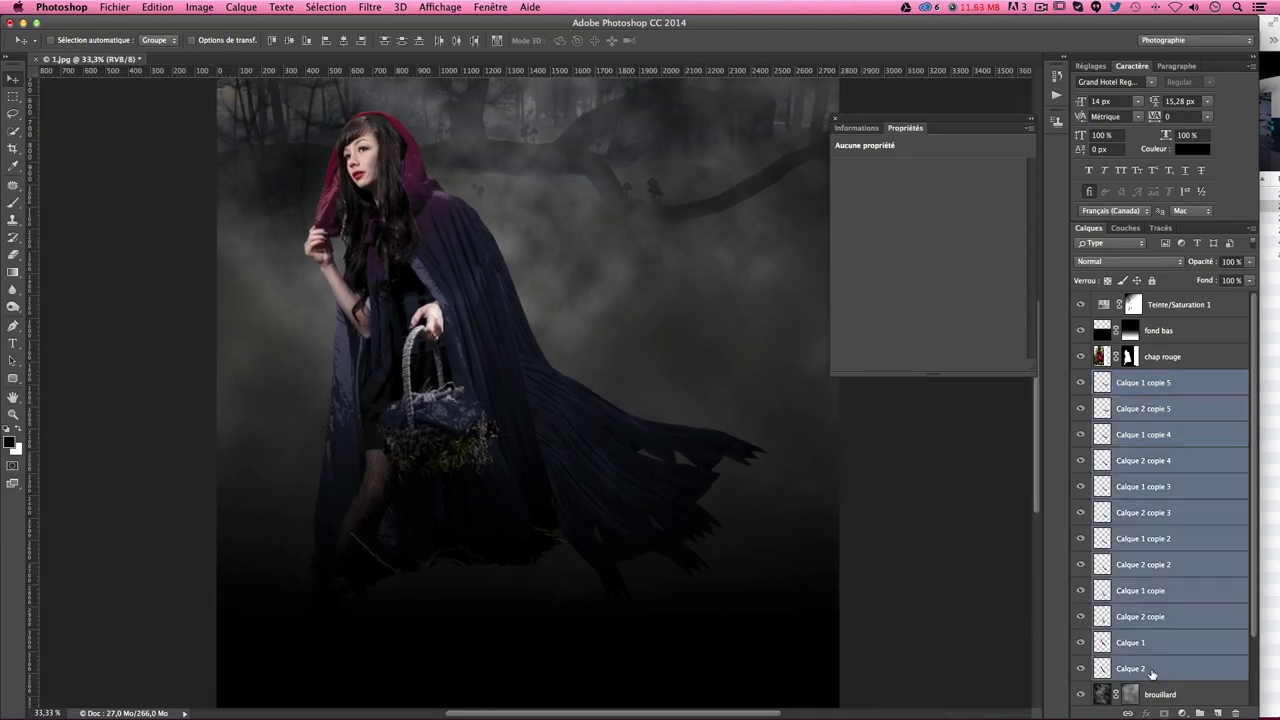
scroll(1188, 503, "down", 1)
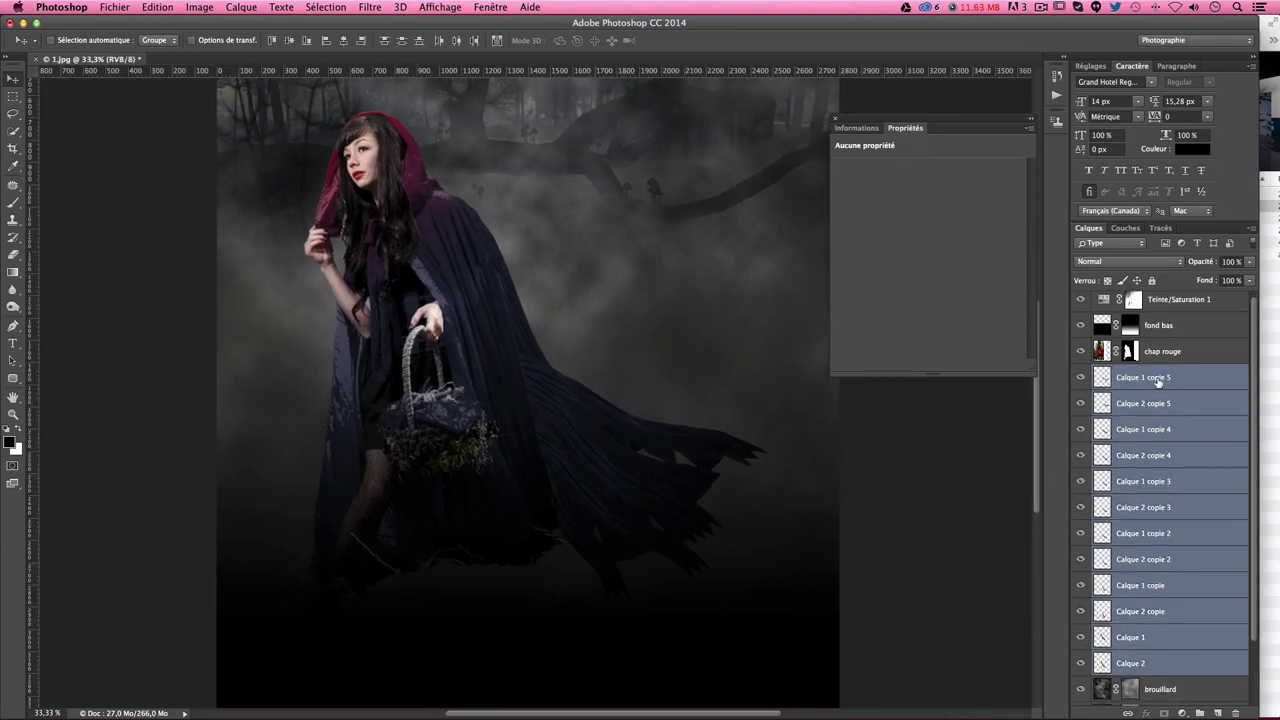
left_click(1187, 662)
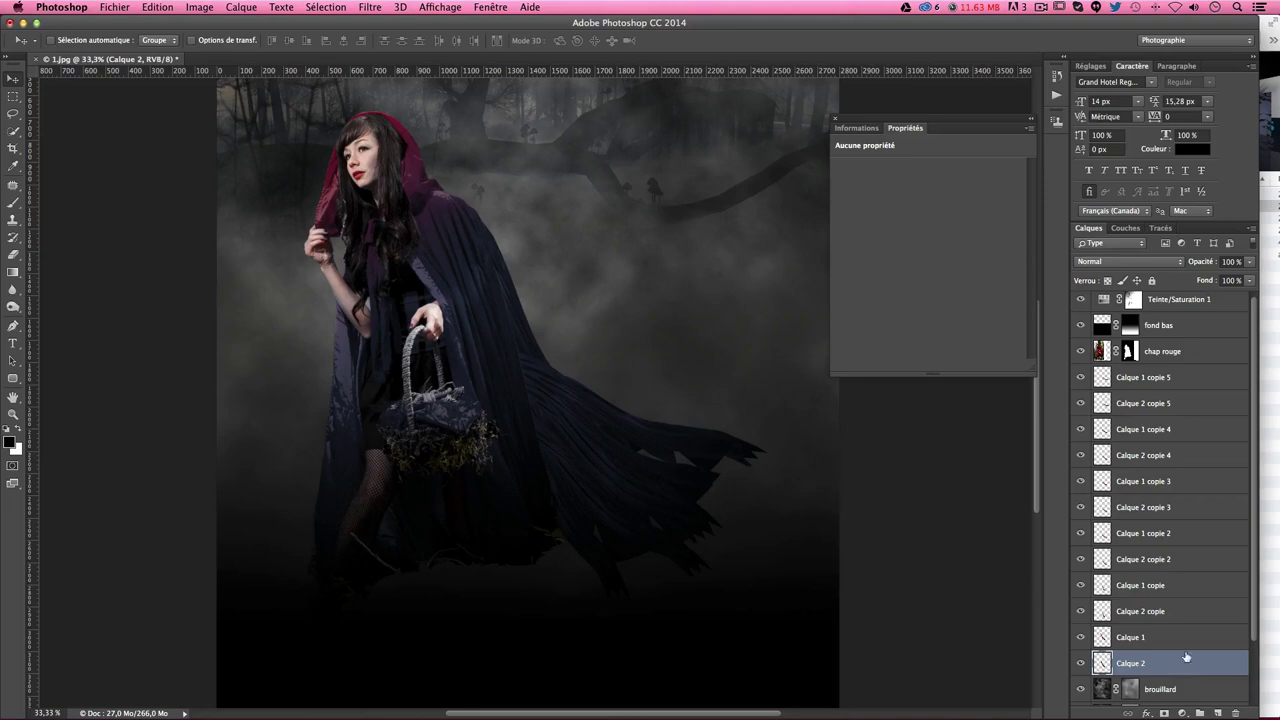
left_click(1149, 381, "shift")
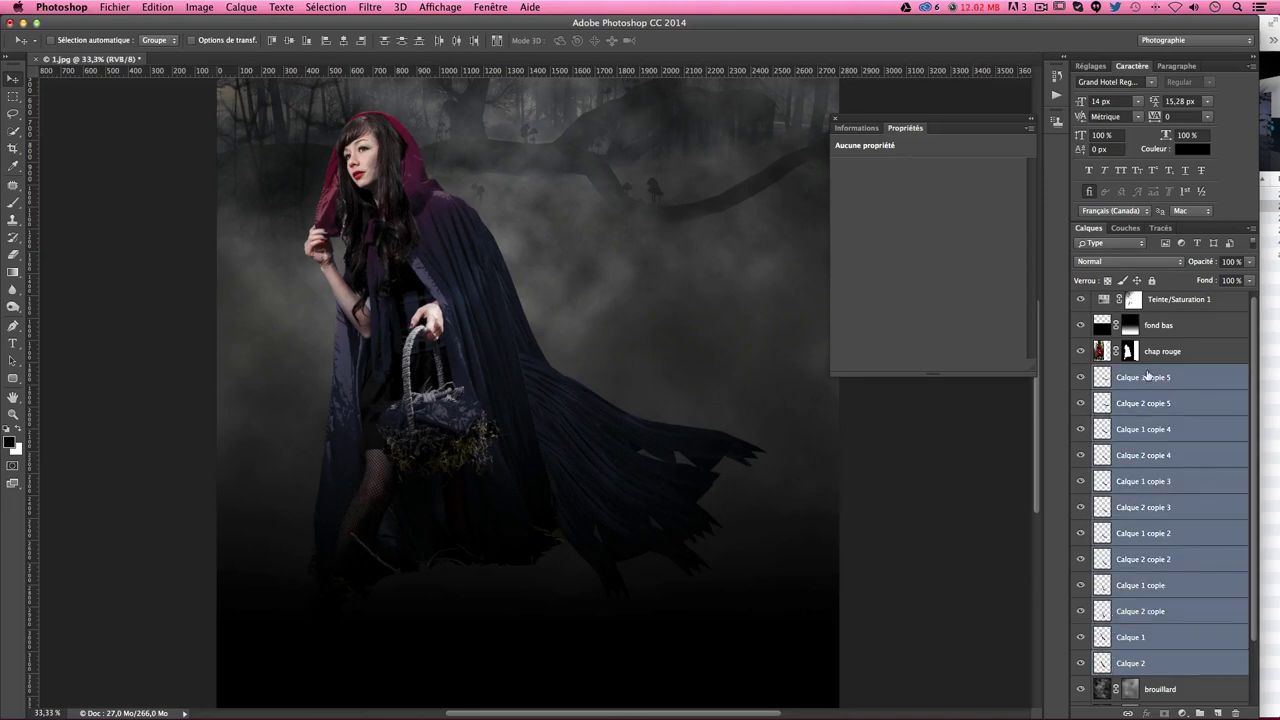
right_click(1120, 361)
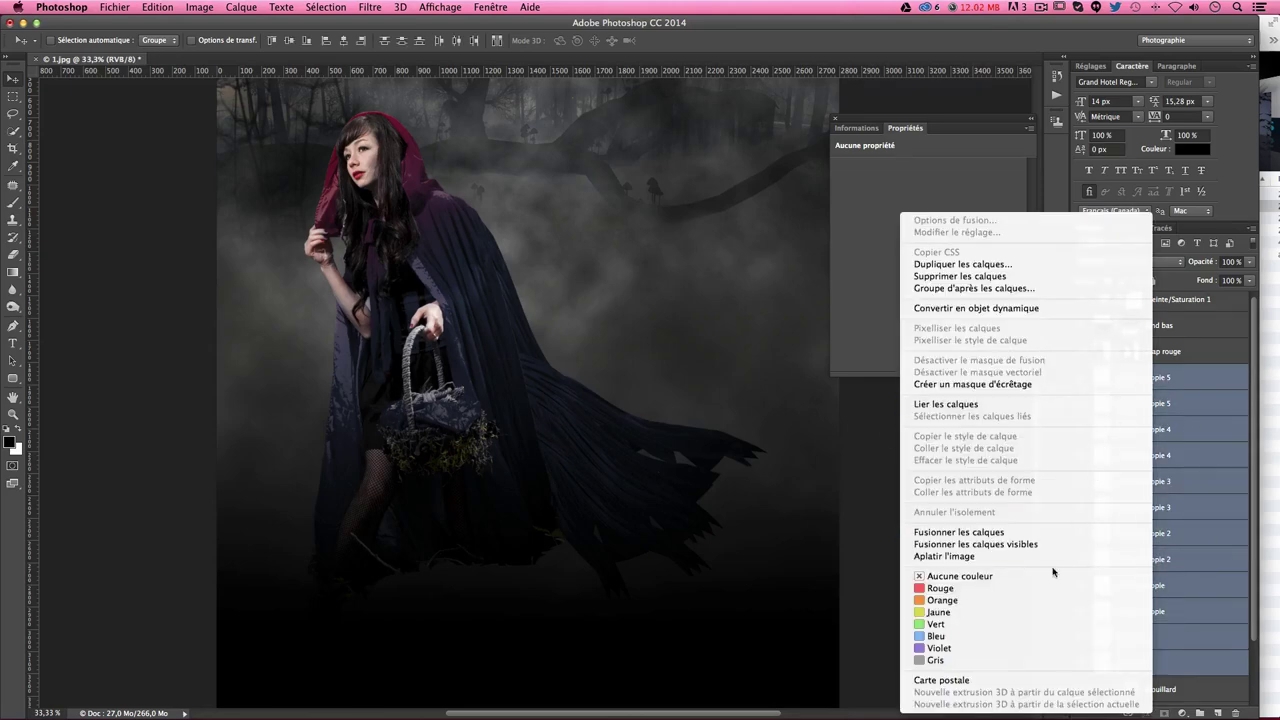
left_click(1076, 530)
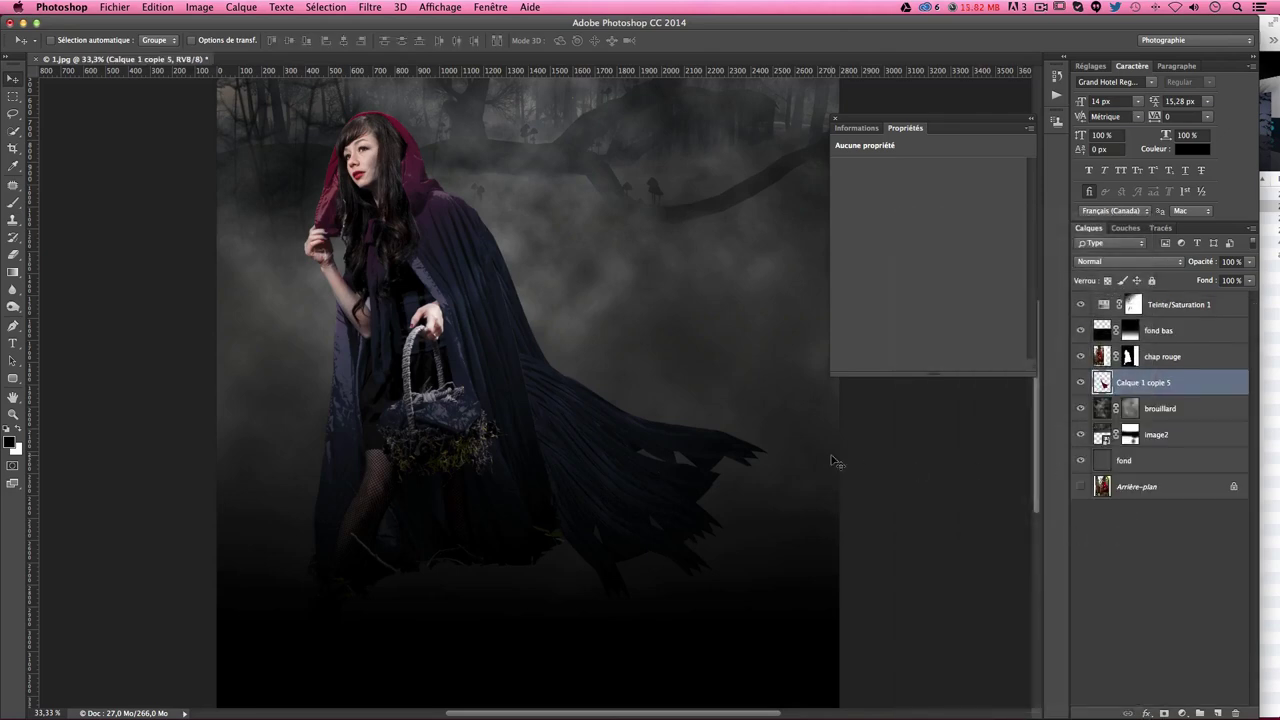
double_click(1143, 385)
type("raccor")
type("d")
key("Return")
Step: Duplicate the raccord layer to the left and flip the copy horizontally
left_click_drag(709, 323, 674, 346)
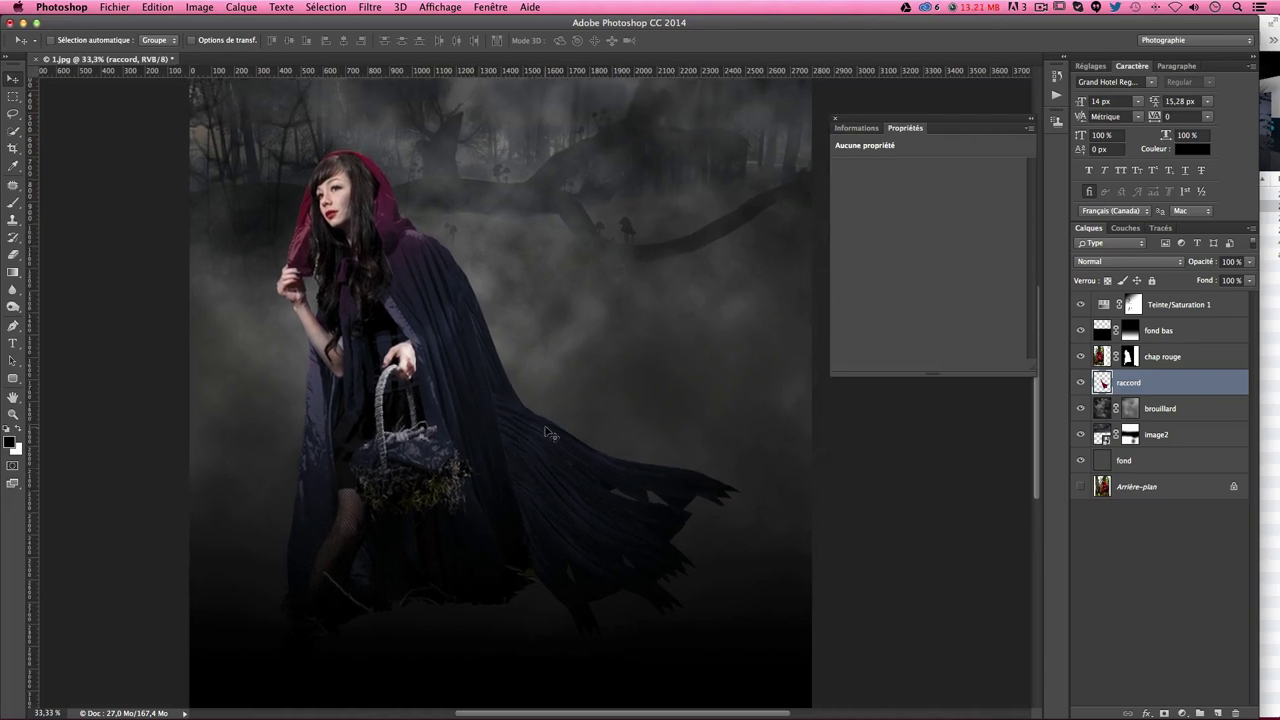
left_click_drag(604, 496, 349, 510)
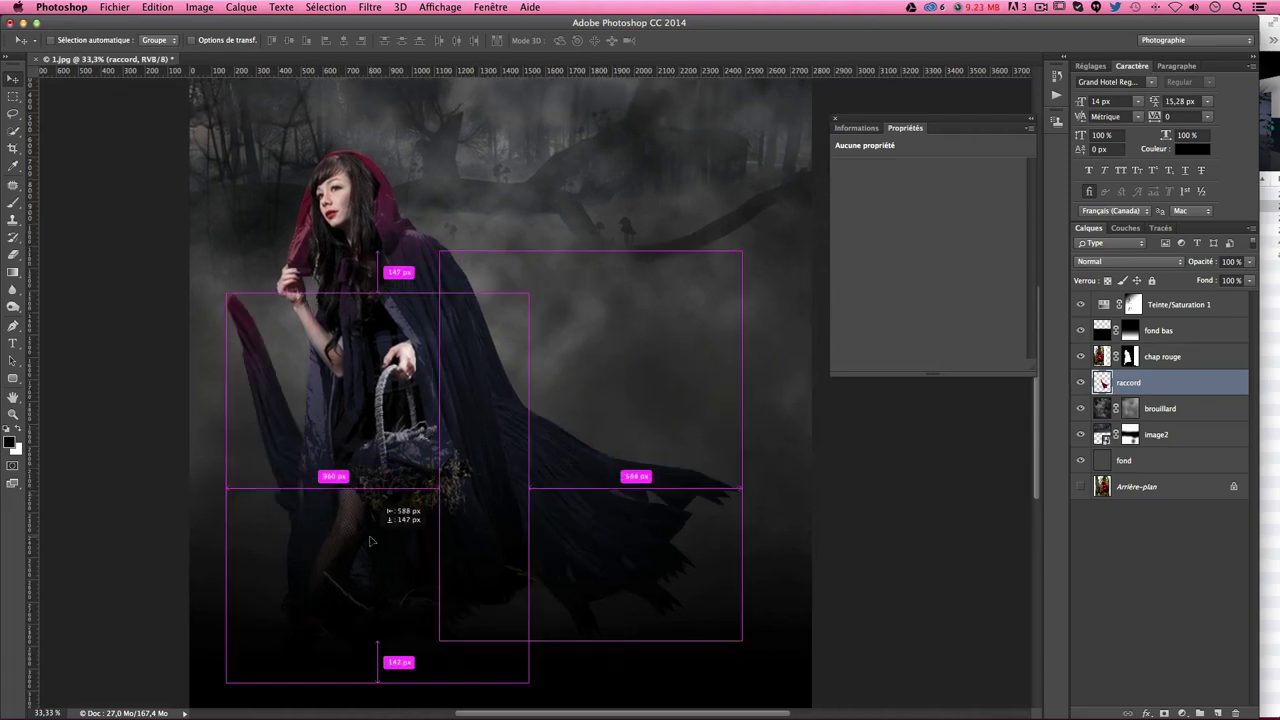
key("ctrl+t")
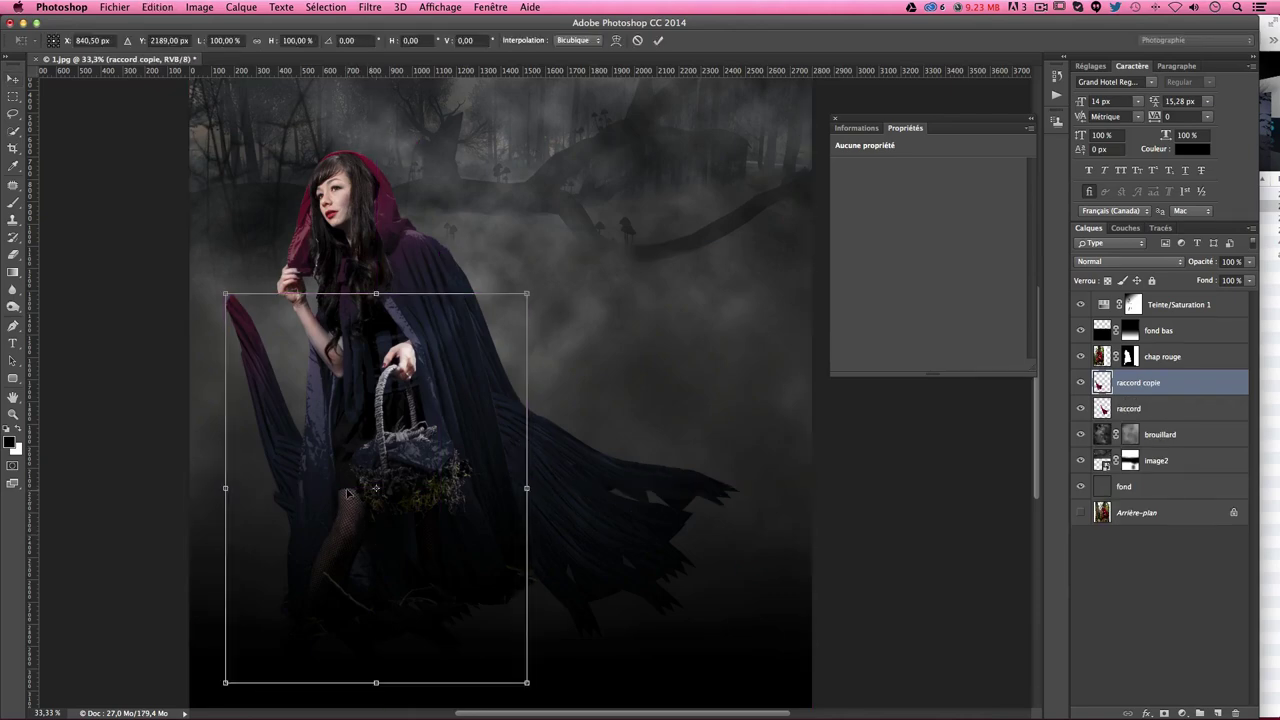
right_click(348, 492)
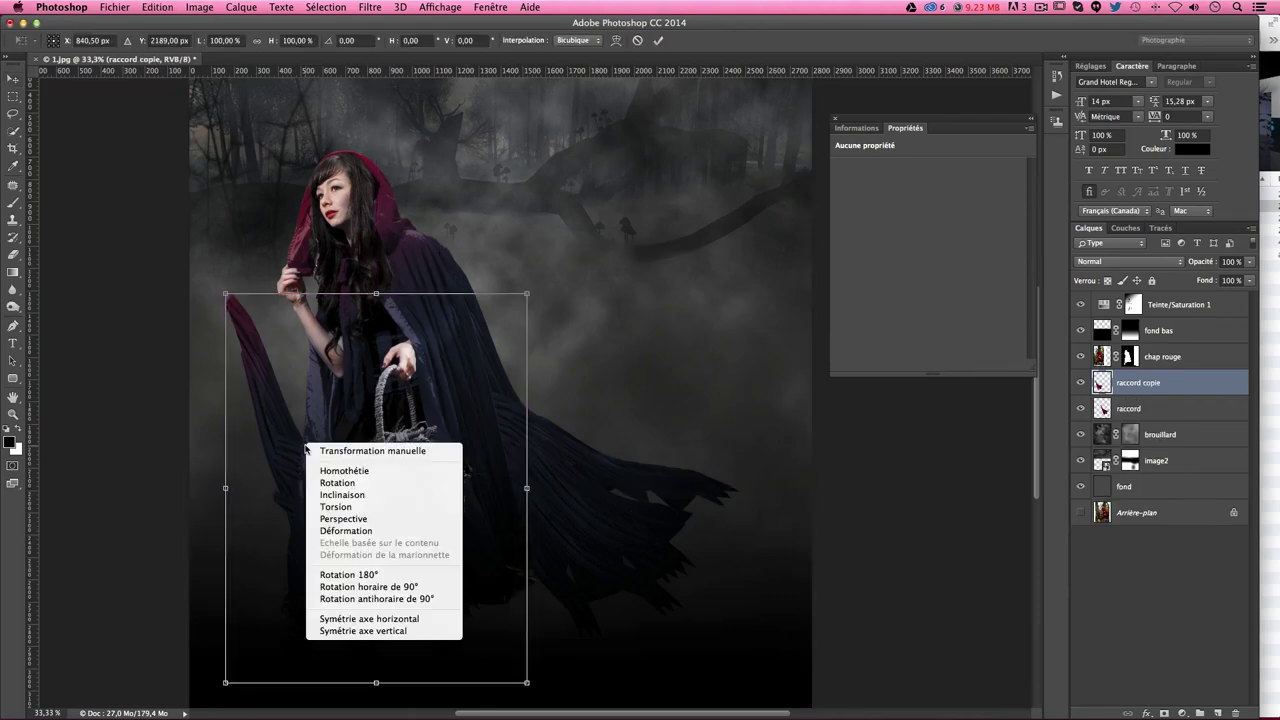
left_click(382, 619)
Step: Shrink the flipped piece to about 57%, tilt it, and place it at the cloak's lower left
left_click_drag(527, 297, 395, 456)
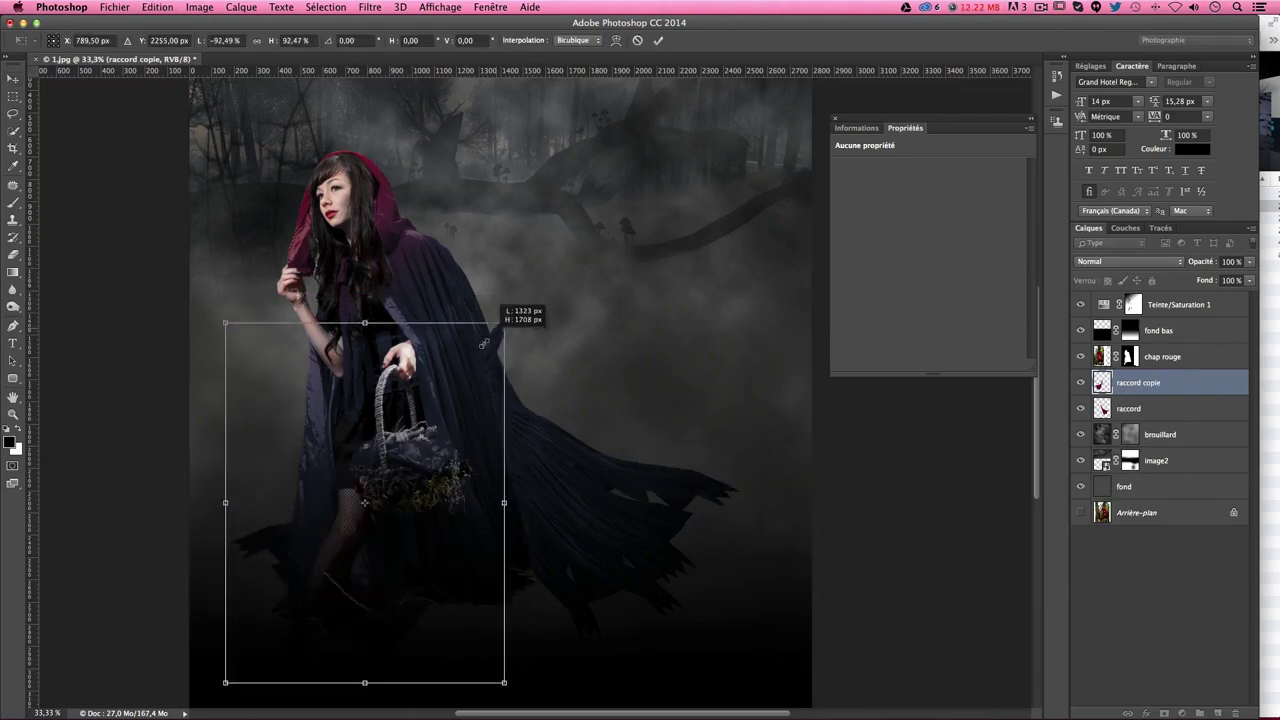
left_click_drag(349, 564, 301, 495)
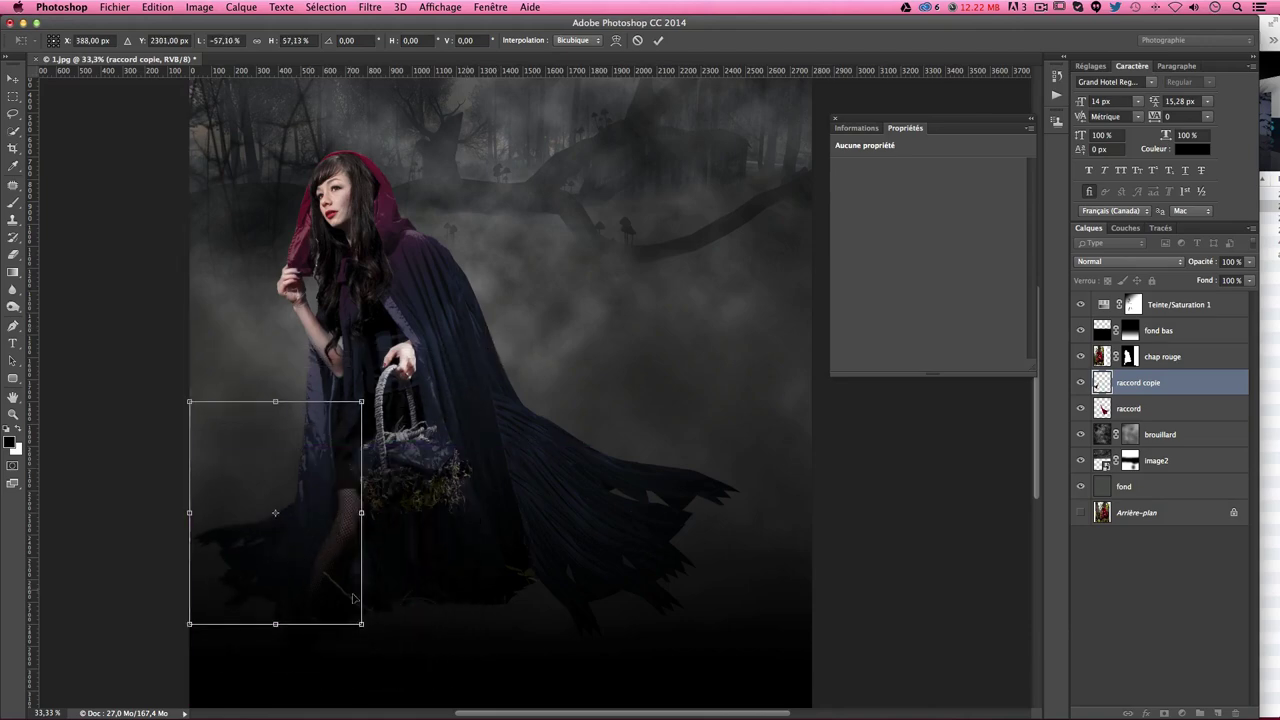
left_click_drag(400, 650, 434, 604)
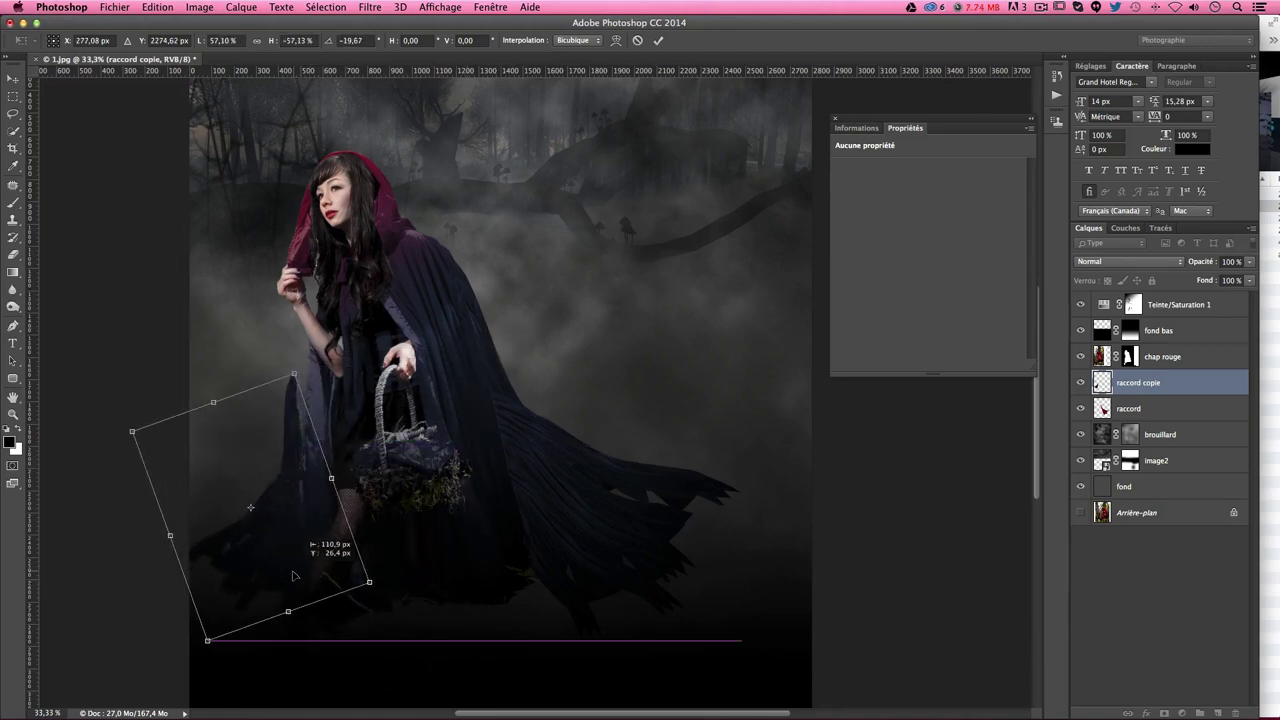
left_click_drag(318, 574, 302, 596)
left_click_drag(446, 589, 437, 612)
left_click_drag(310, 587, 290, 579)
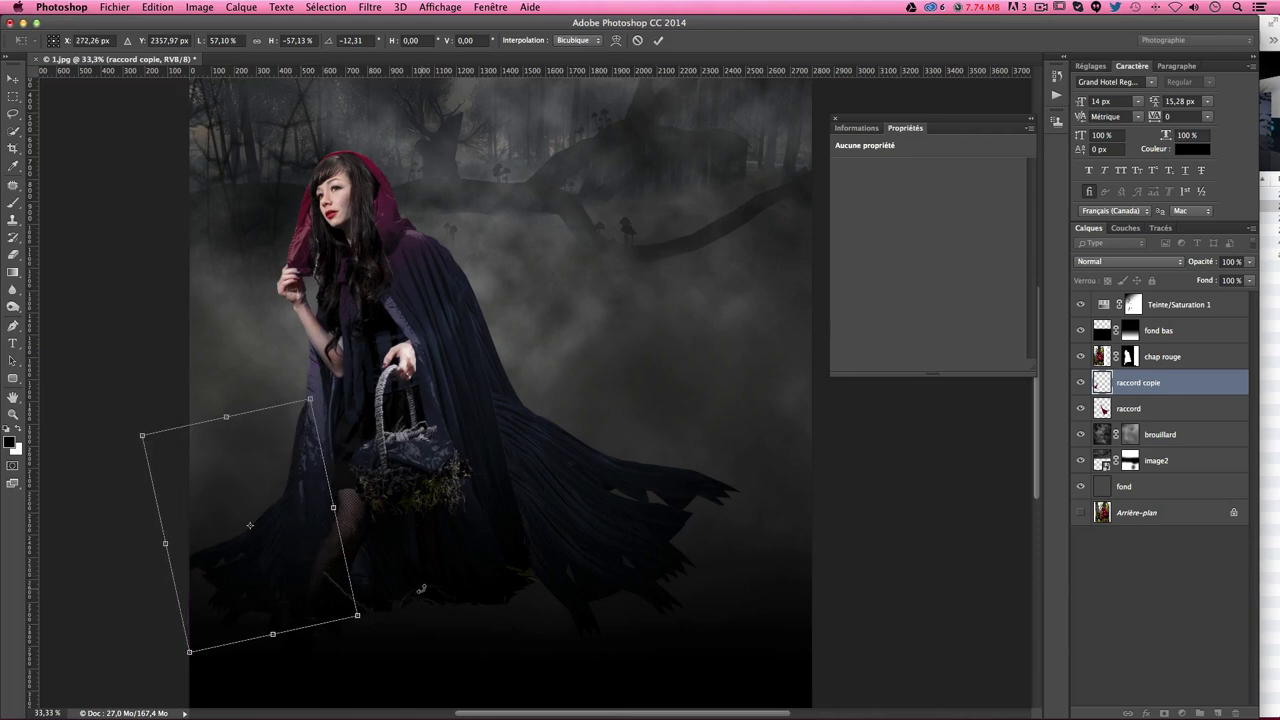
left_click_drag(422, 588, 425, 586)
key("Return")
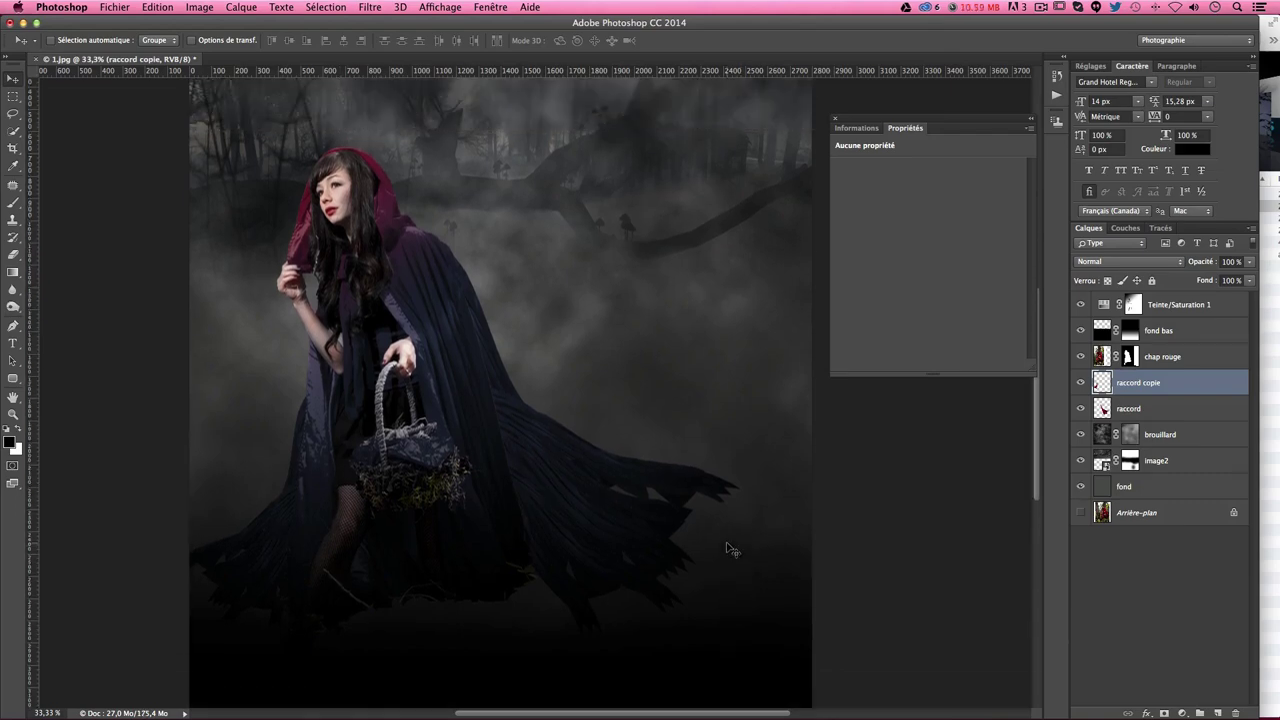
Step: Target the fond bas mask with a soft ~488 px white brush at 12% opacity
left_click(1080, 330)
left_click(1080, 330)
left_click(1080, 330)
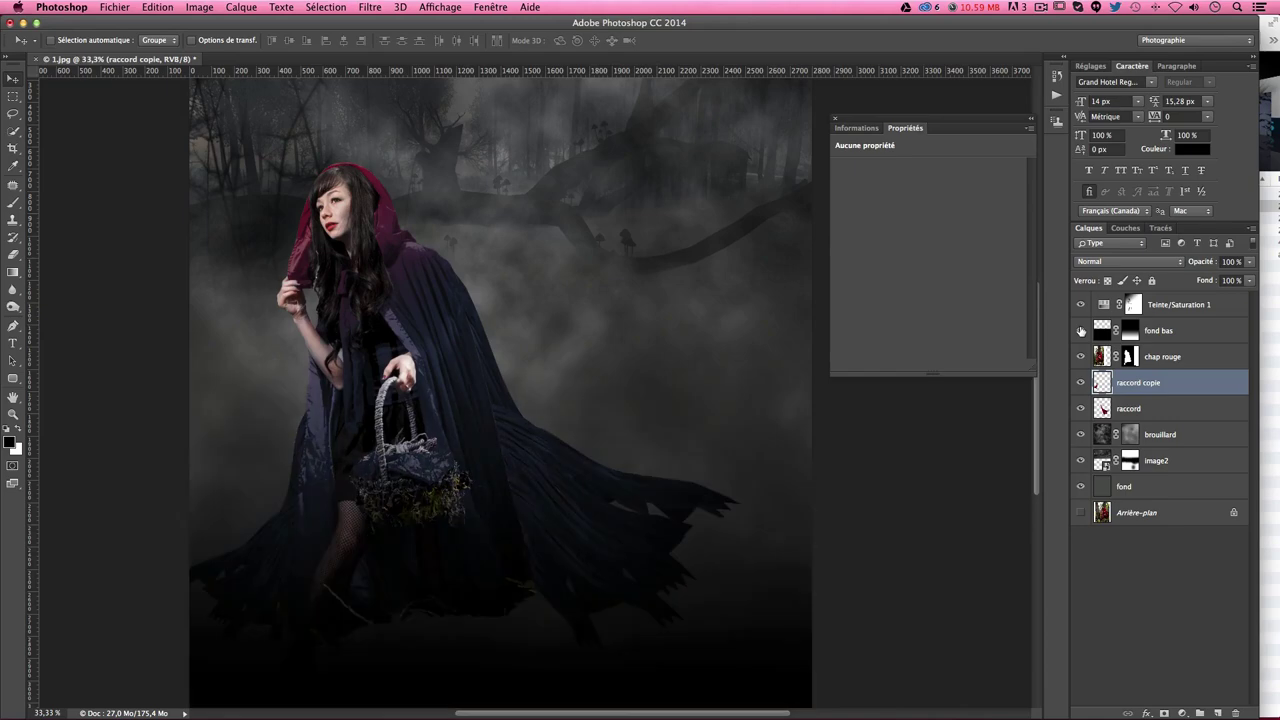
left_click(1135, 336)
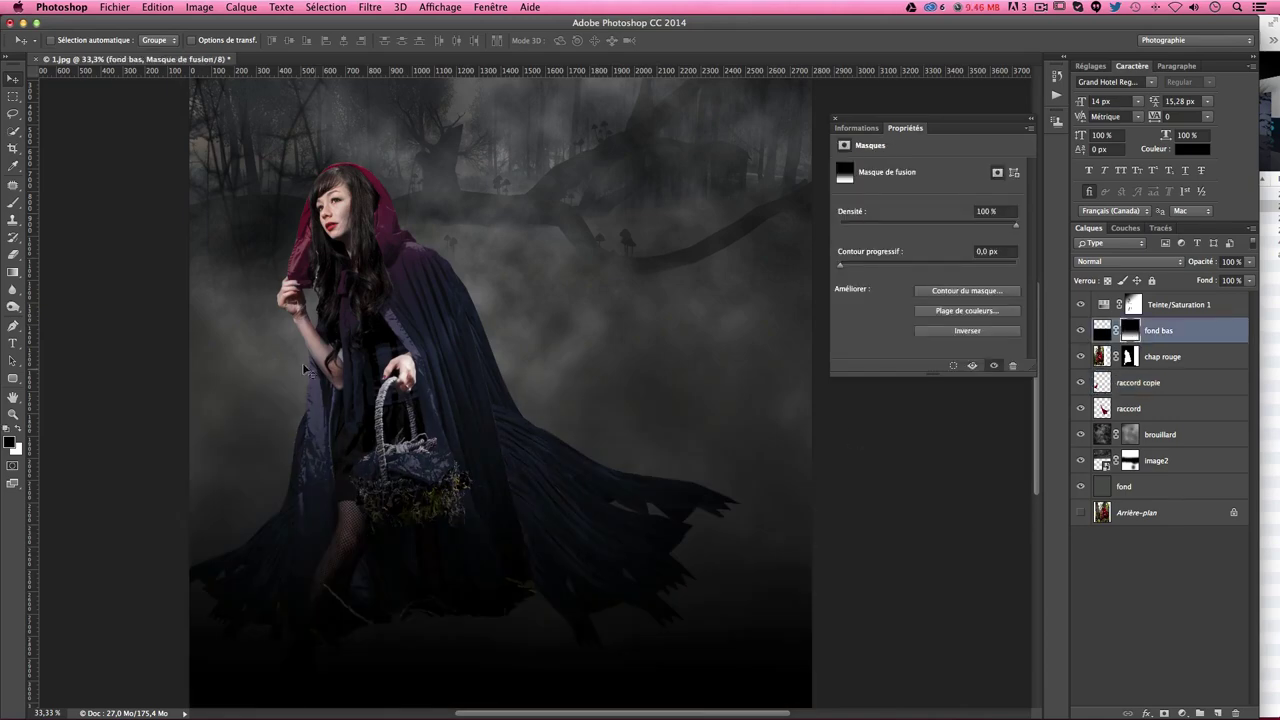
left_click(14, 203)
left_click_drag(443, 368, 528, 477)
left_click_drag(519, 432, 491, 135)
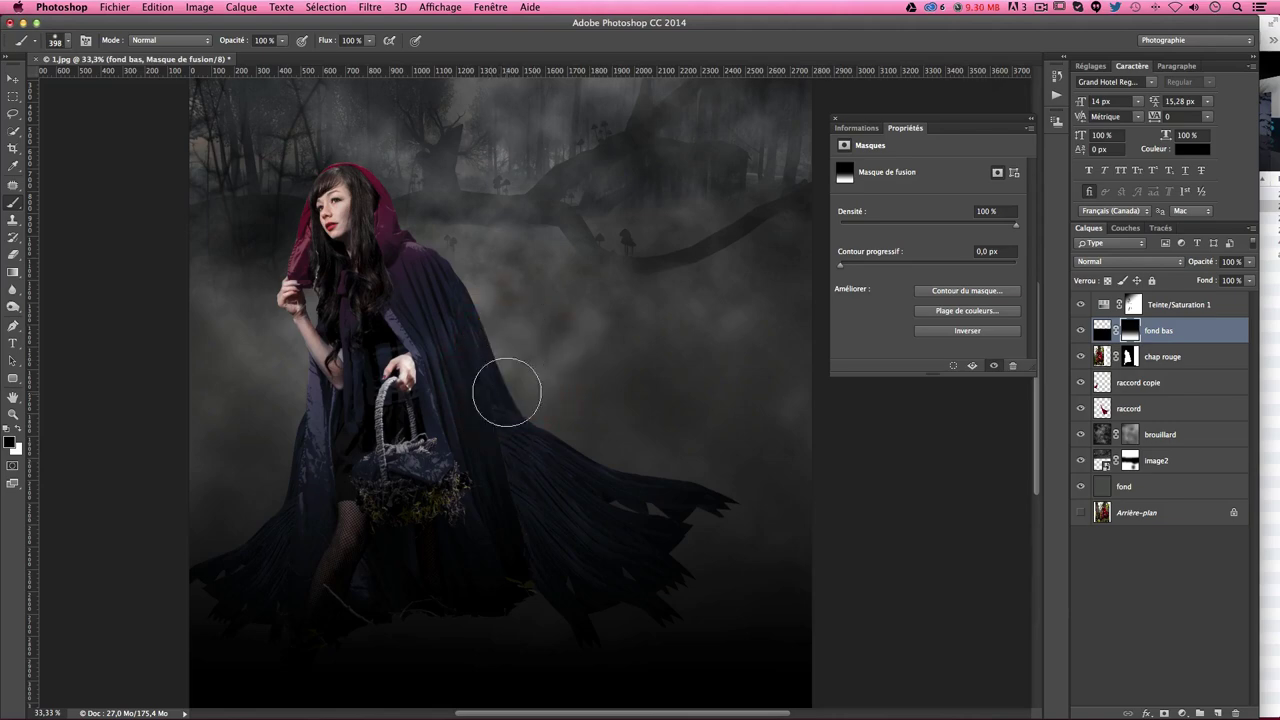
left_click(283, 41)
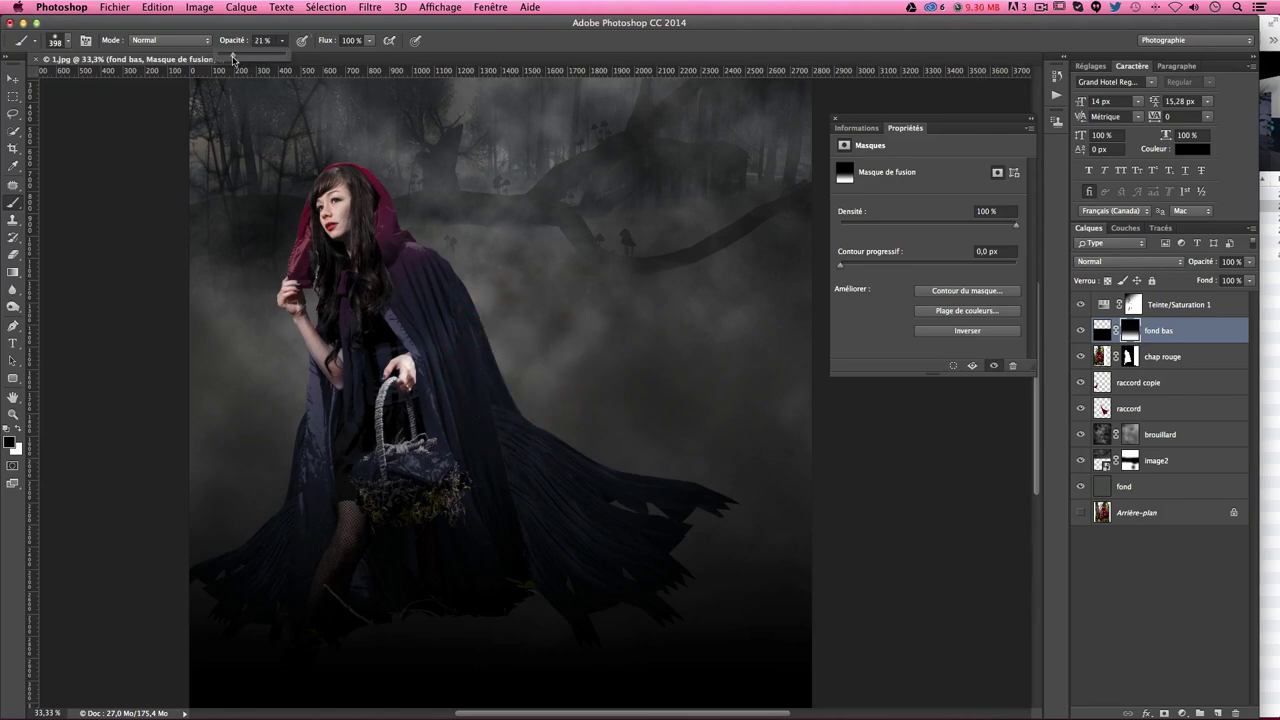
left_click_drag(579, 518, 523, 494)
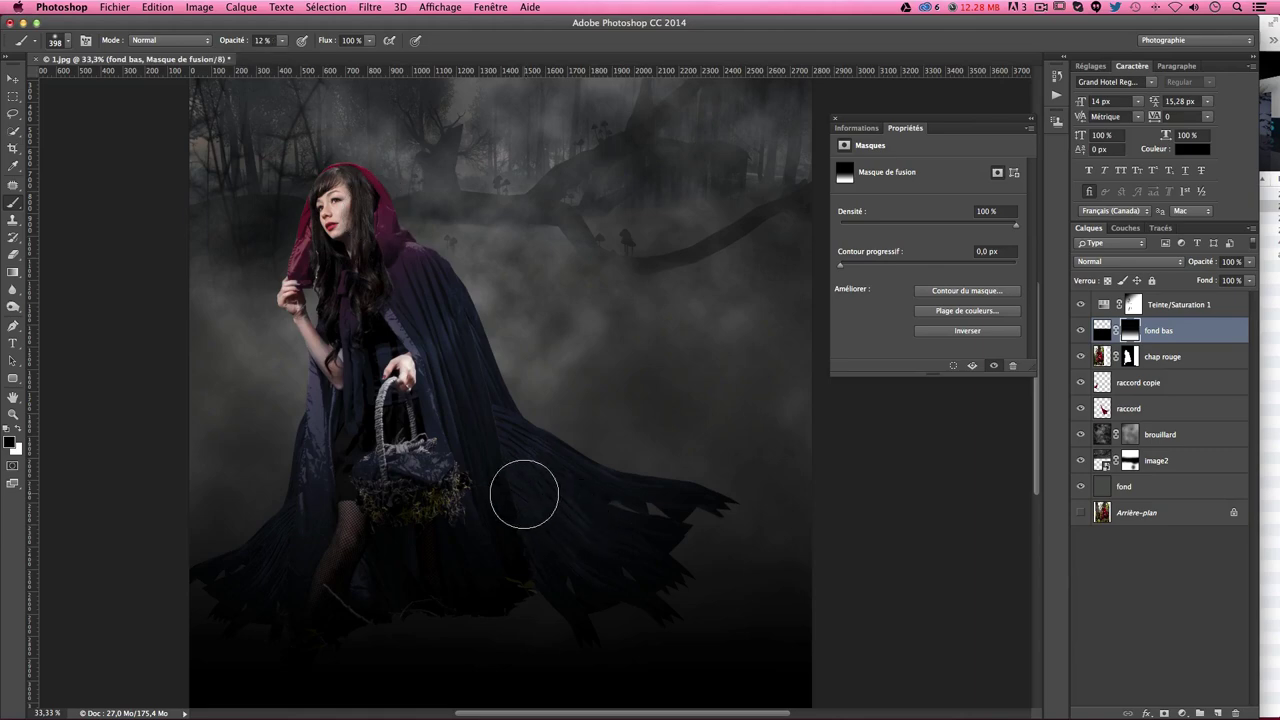
key("x")
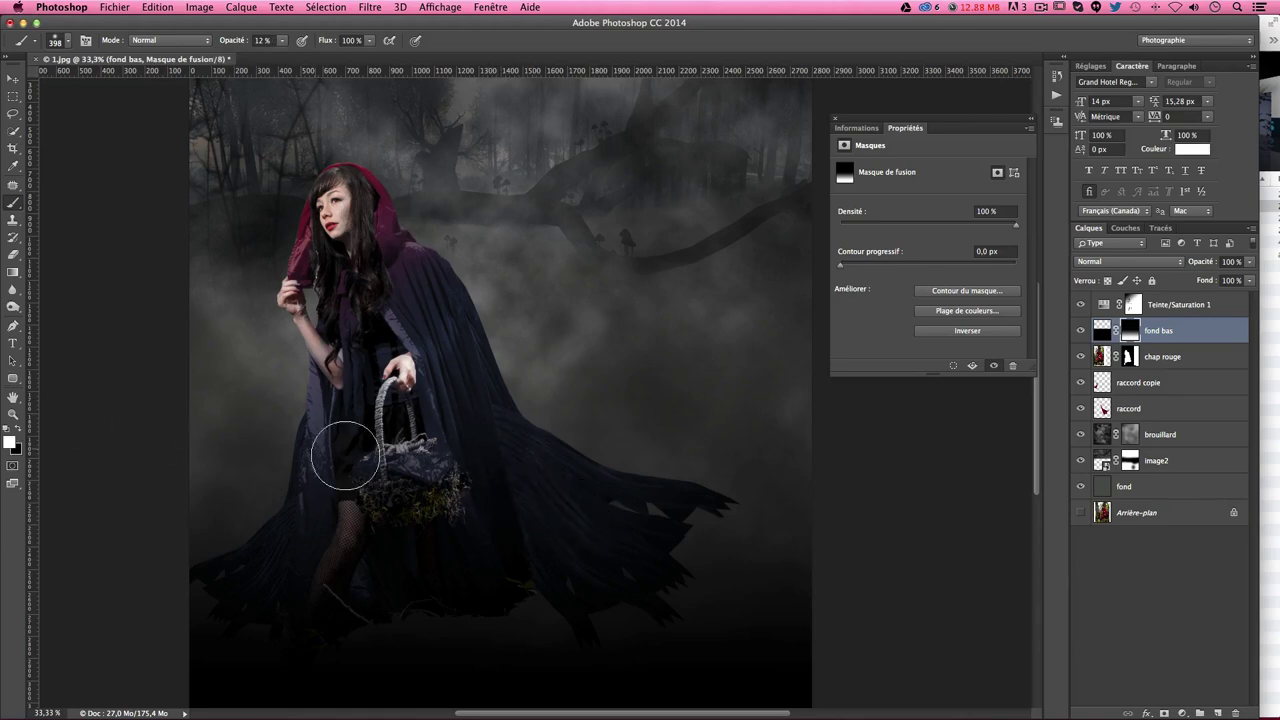
Step: Paint the mask with a 404 px brush over the girl's lower legs and feet
left_click_drag(748, 460, 715, 460)
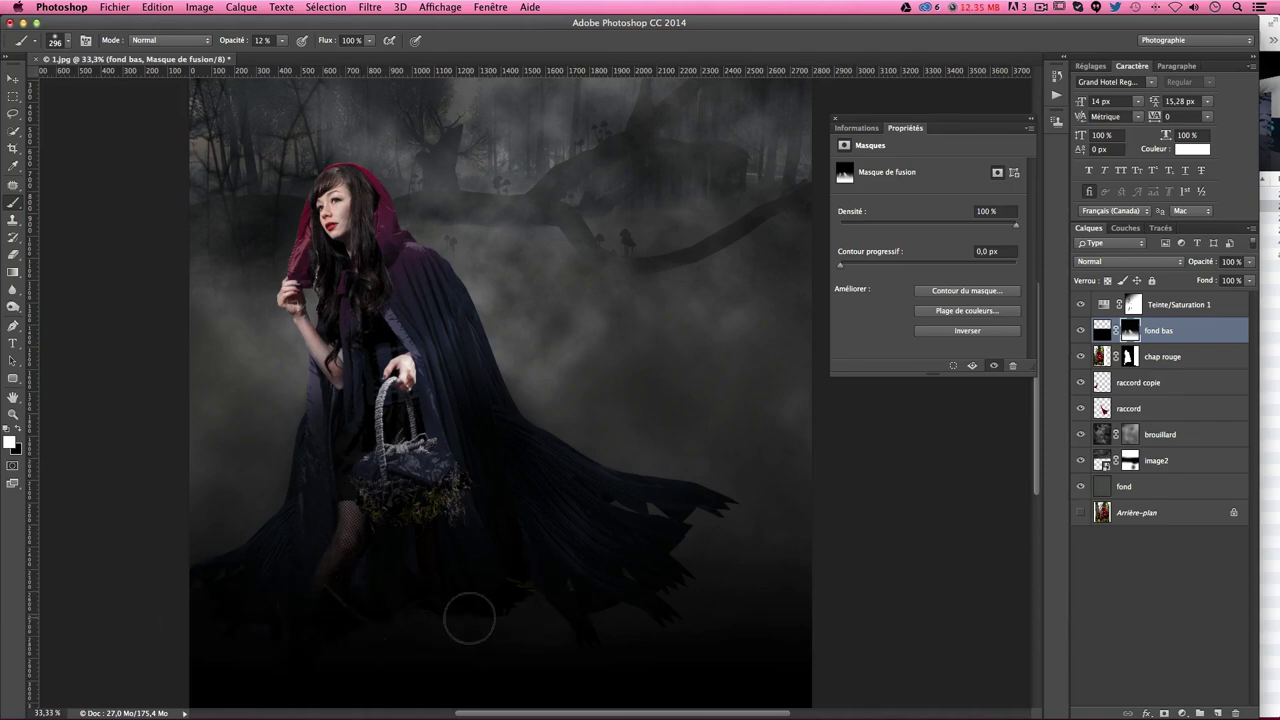
key("bracketright")
key("bracketright")
scroll(597, 640, "down", 5)
mouse_move(363, 489)
left_mouse_down()
mouse_move(263, 491)
mouse_move(349, 443)
left_mouse_up()
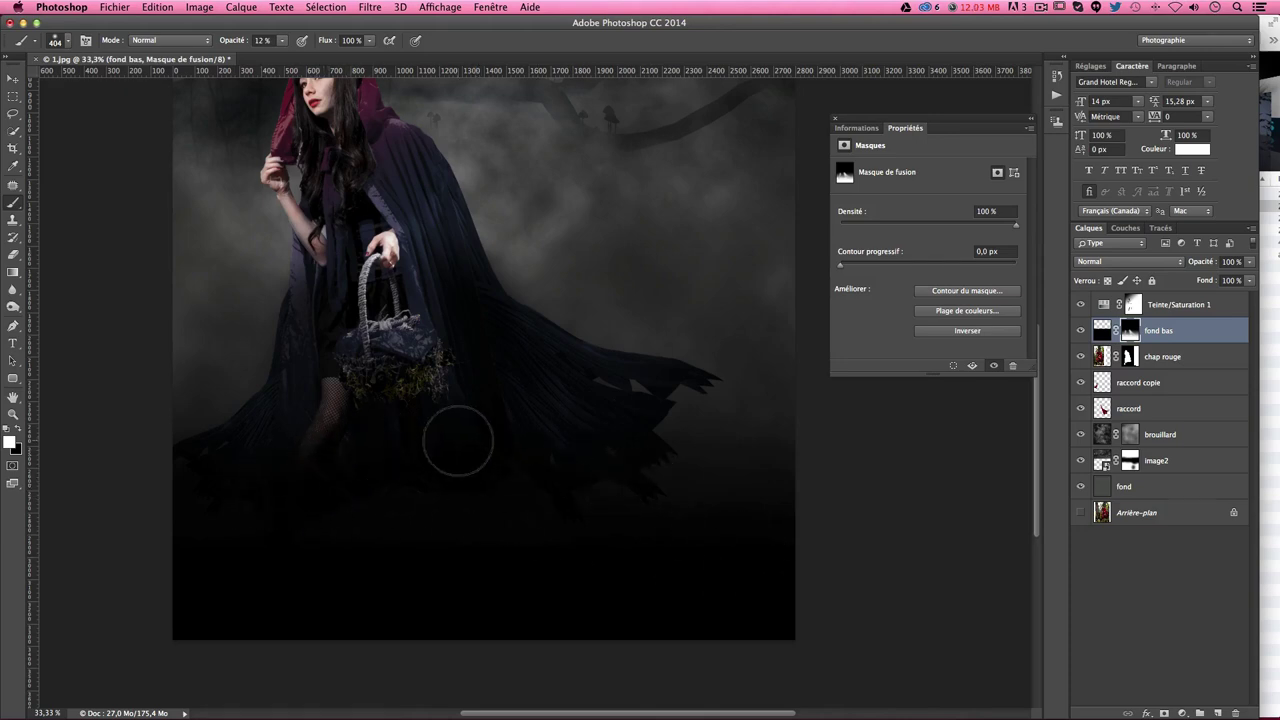
scroll(574, 460, "up", 4)
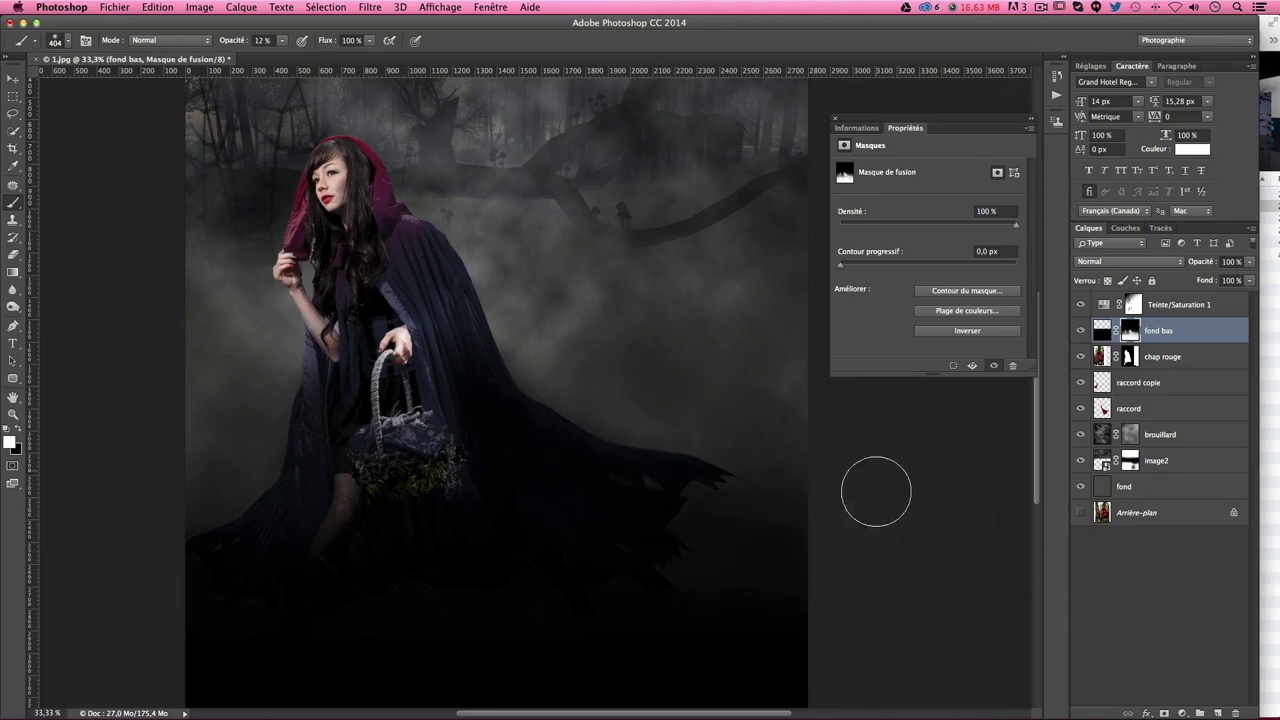
left_click_drag(629, 352, 609, 387)
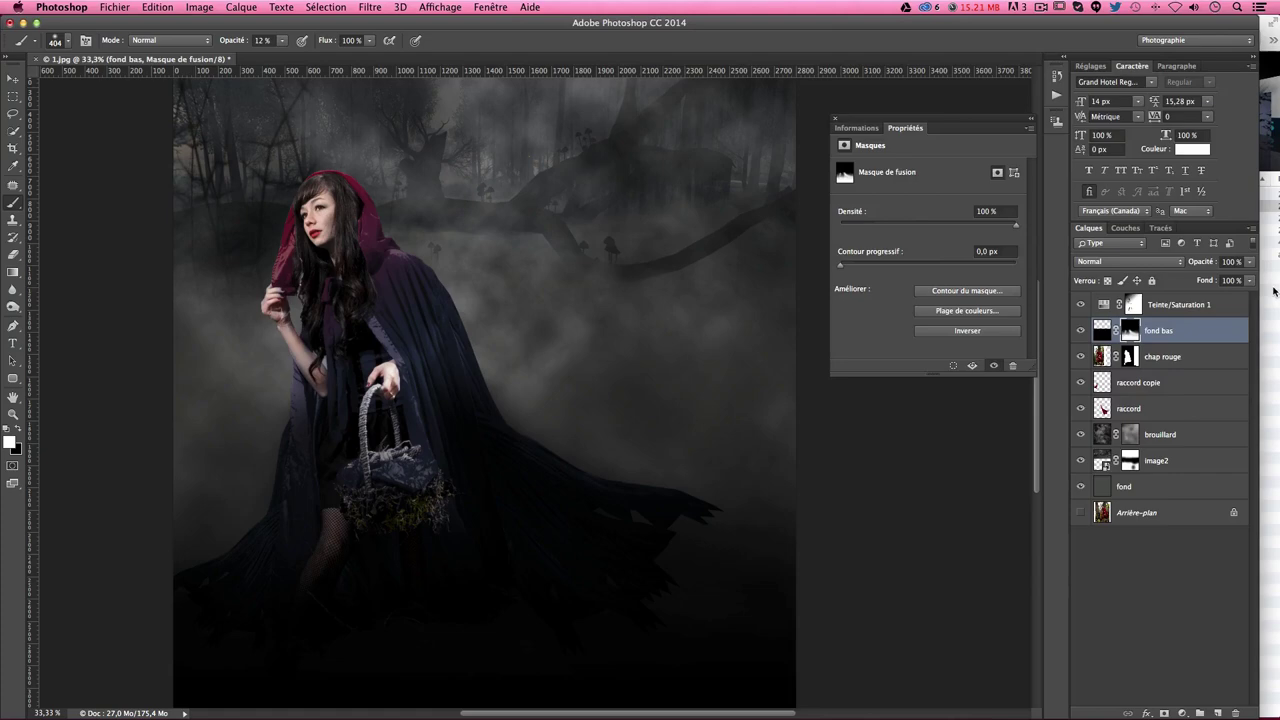
Step: From Finder, open 3.jpg with Adobe Photoshop CC 2014 (15.0.0) via Ouvrir avec
left_click(1274, 290)
key("Down")
key("Down")
key("Down")
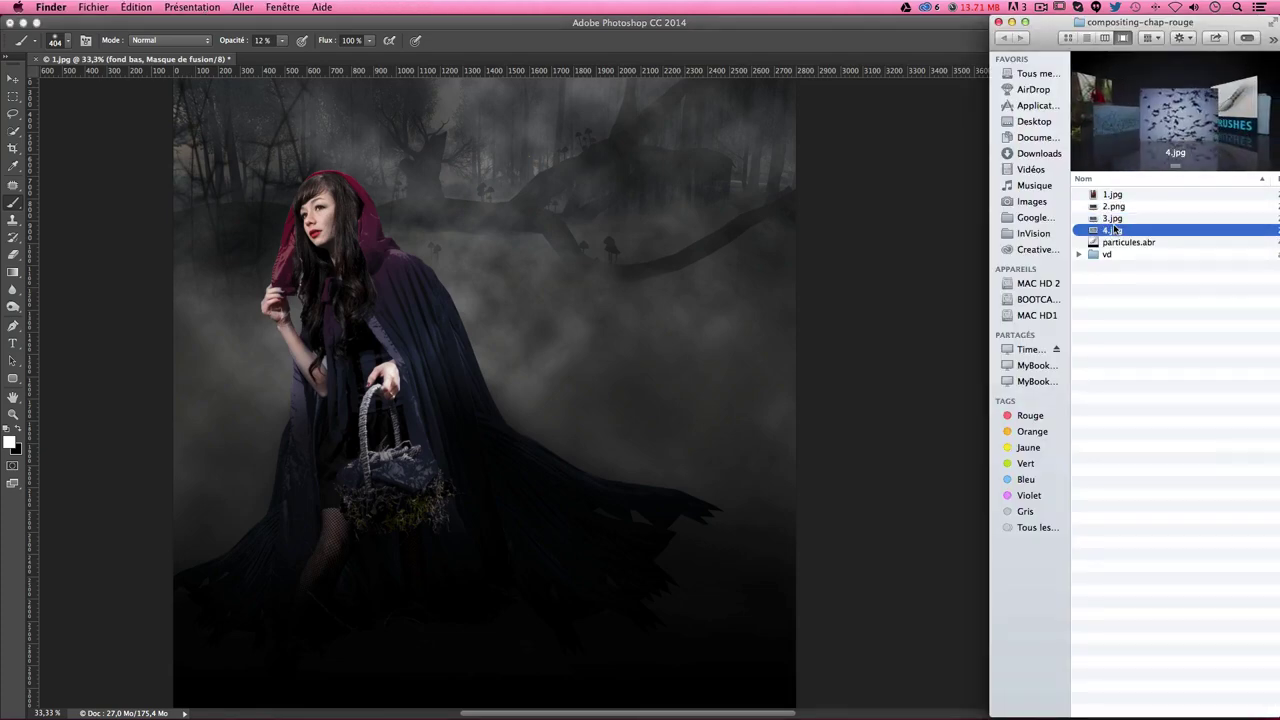
left_click(1113, 218)
right_click(1114, 218)
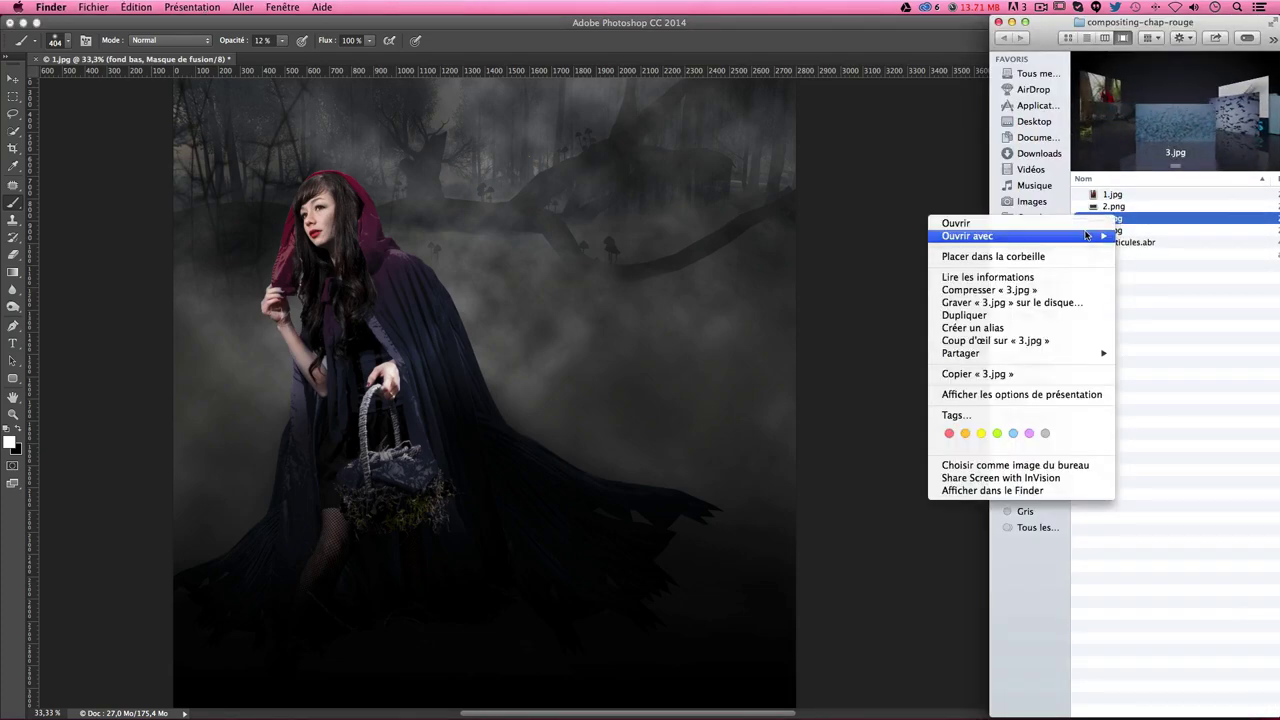
mouse_move(967, 236)
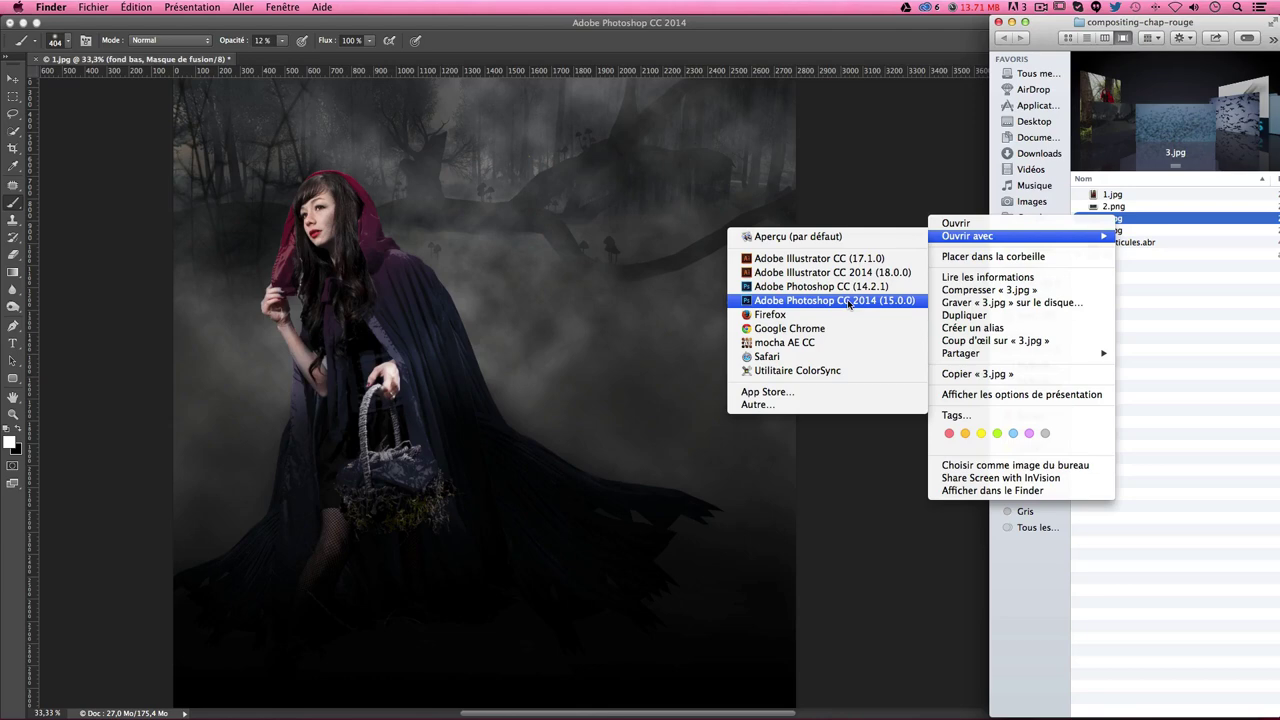
left_click(848, 301)
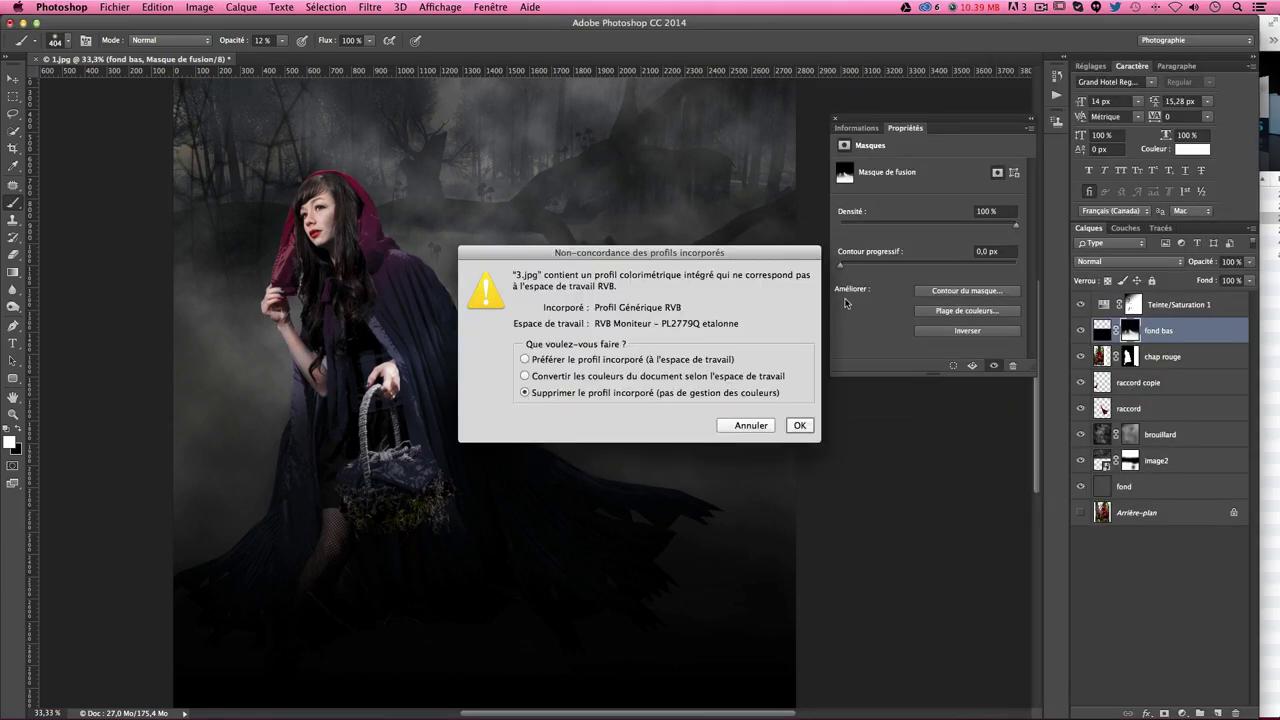
Step: Open 3.jpg discarding its embedded profile, then Color Range-select the sky at tolerance 100
left_click(800, 425)
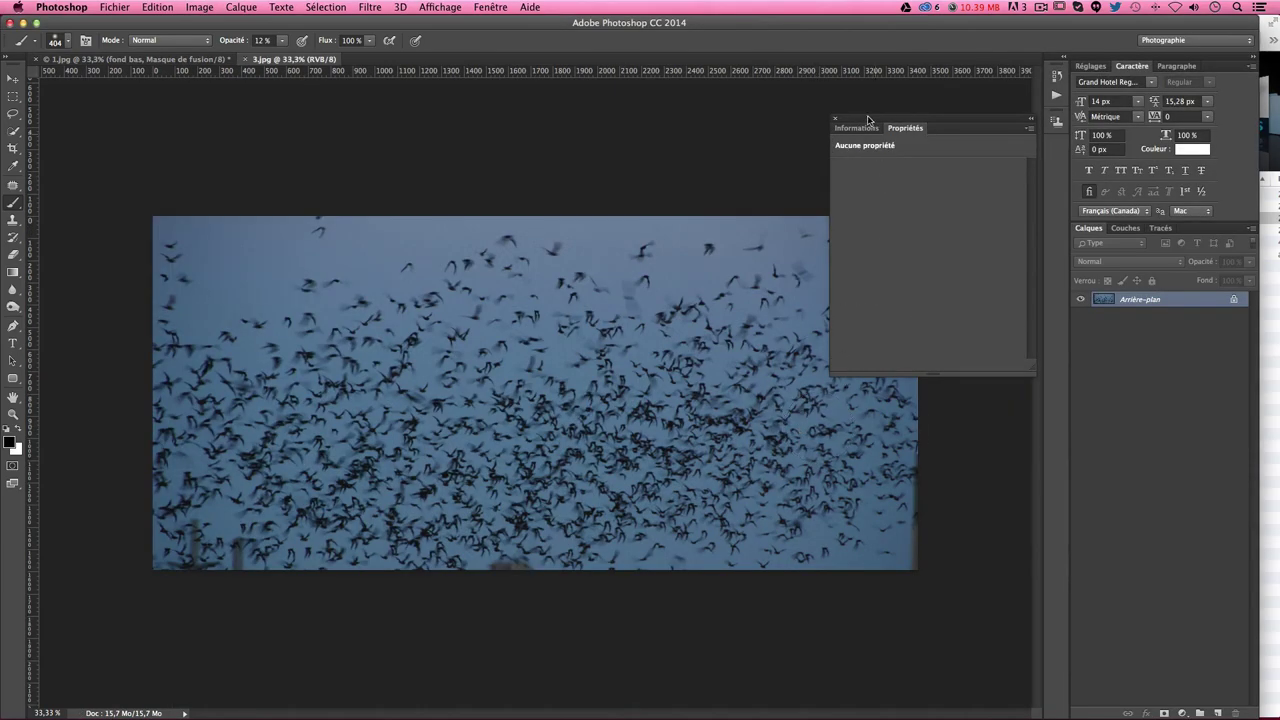
left_click(836, 121)
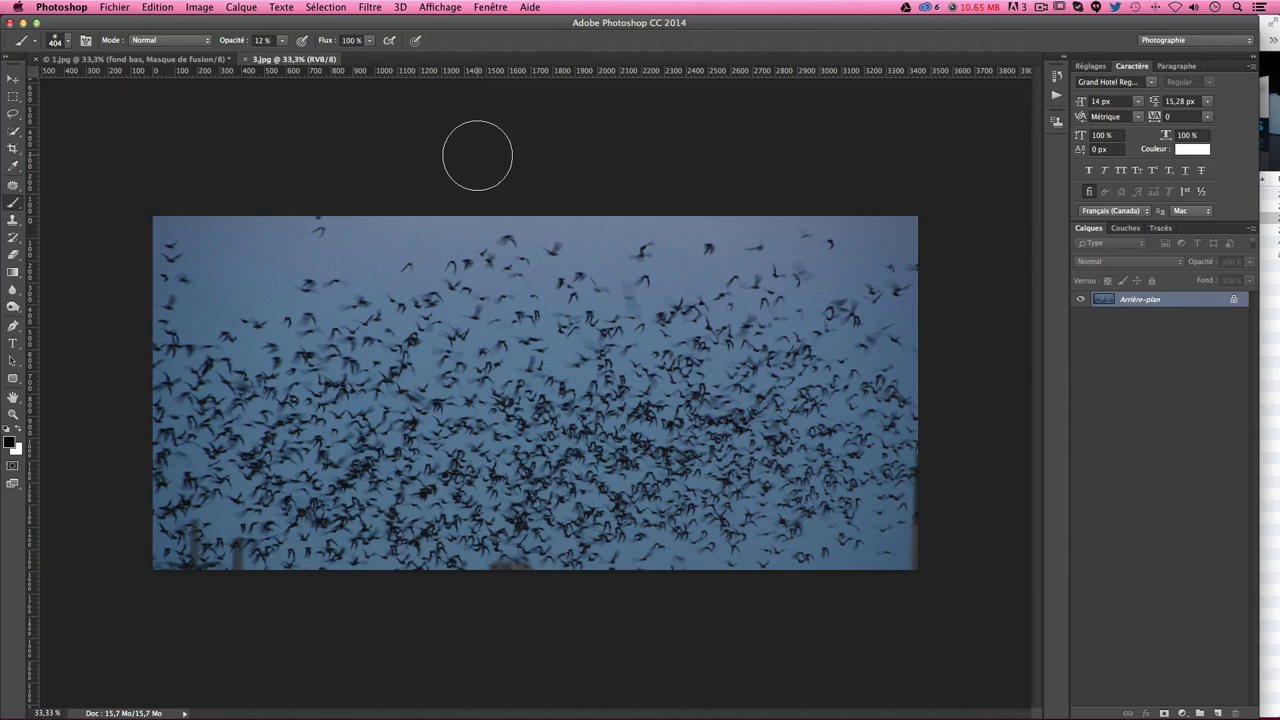
left_click(320, 9)
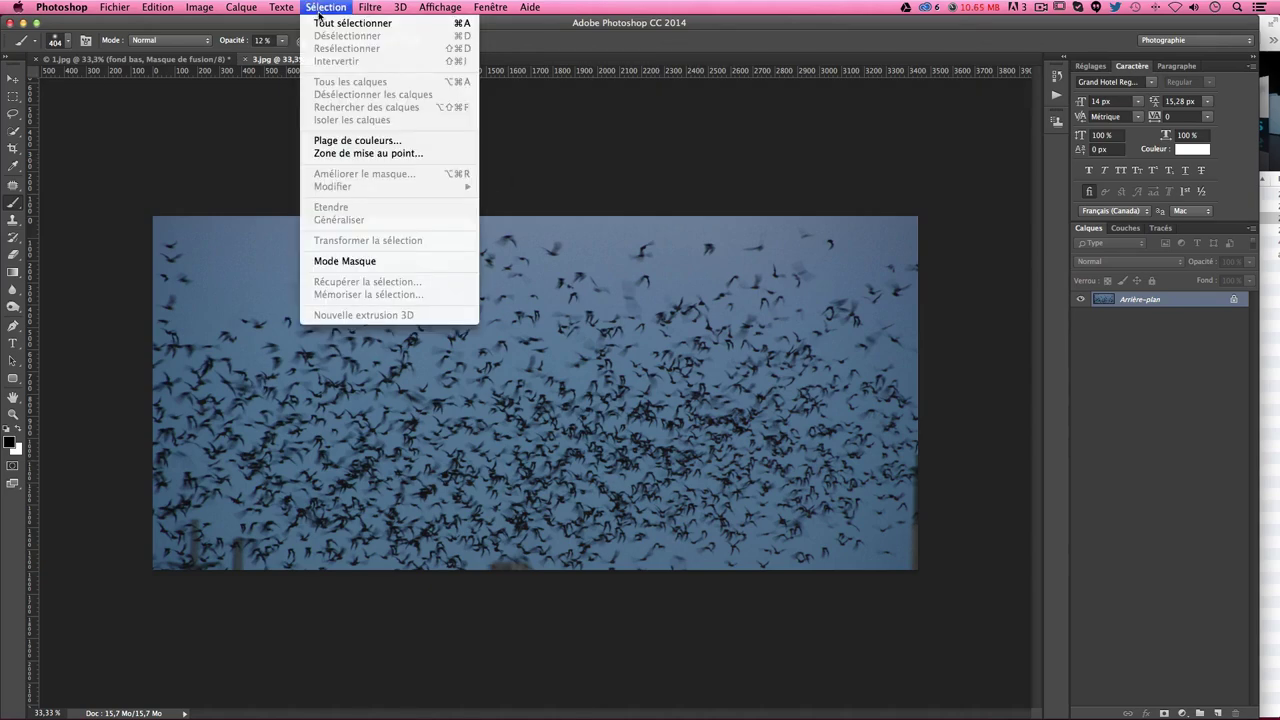
left_click(353, 140)
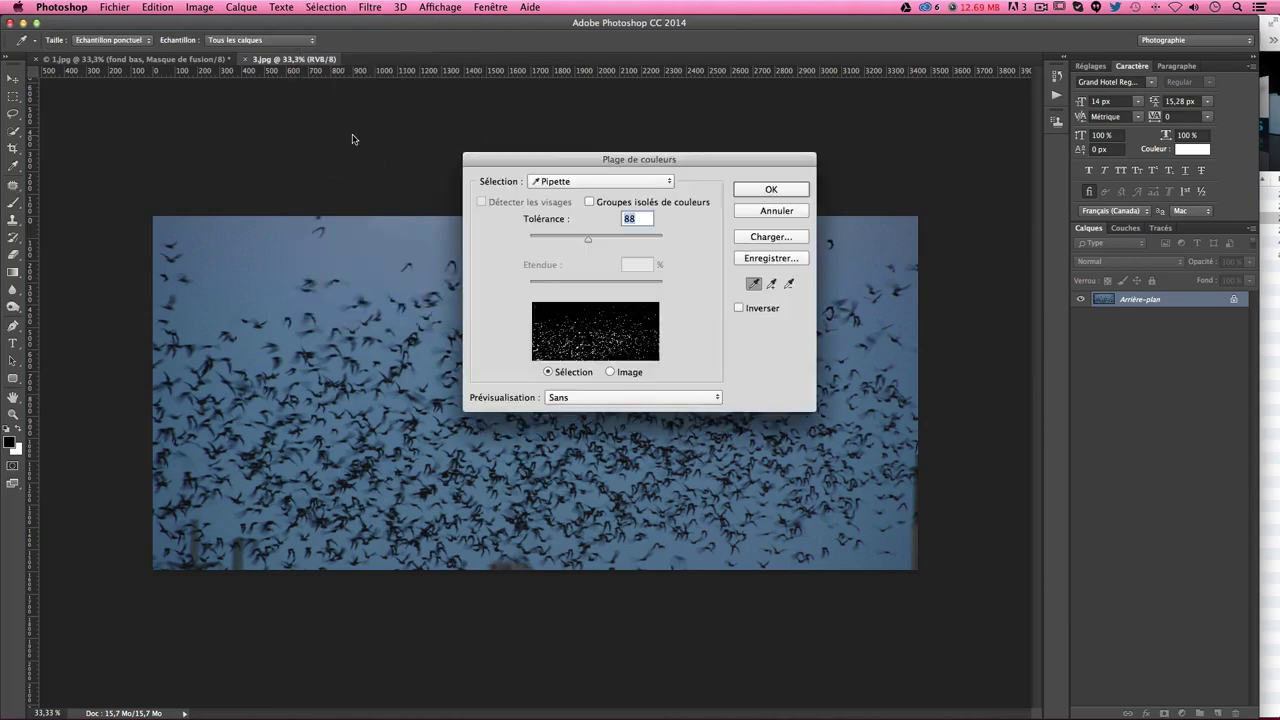
left_click_drag(558, 156, 799, 147)
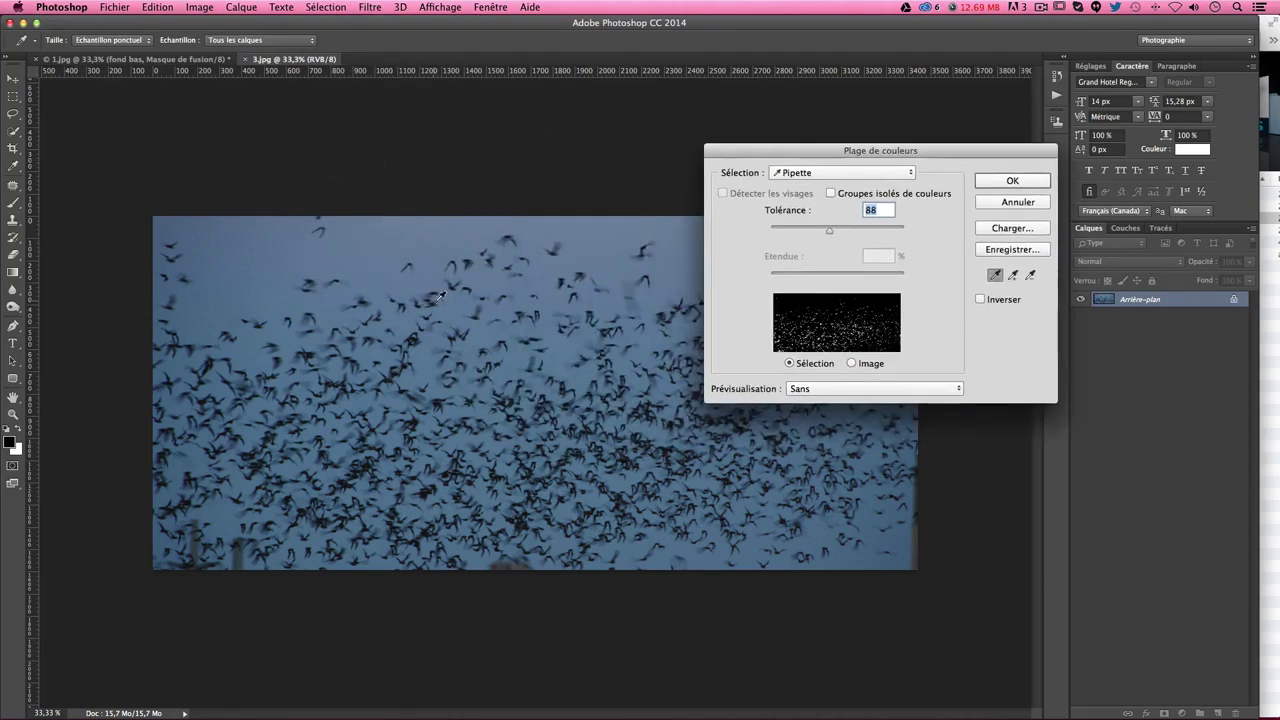
left_click(370, 278)
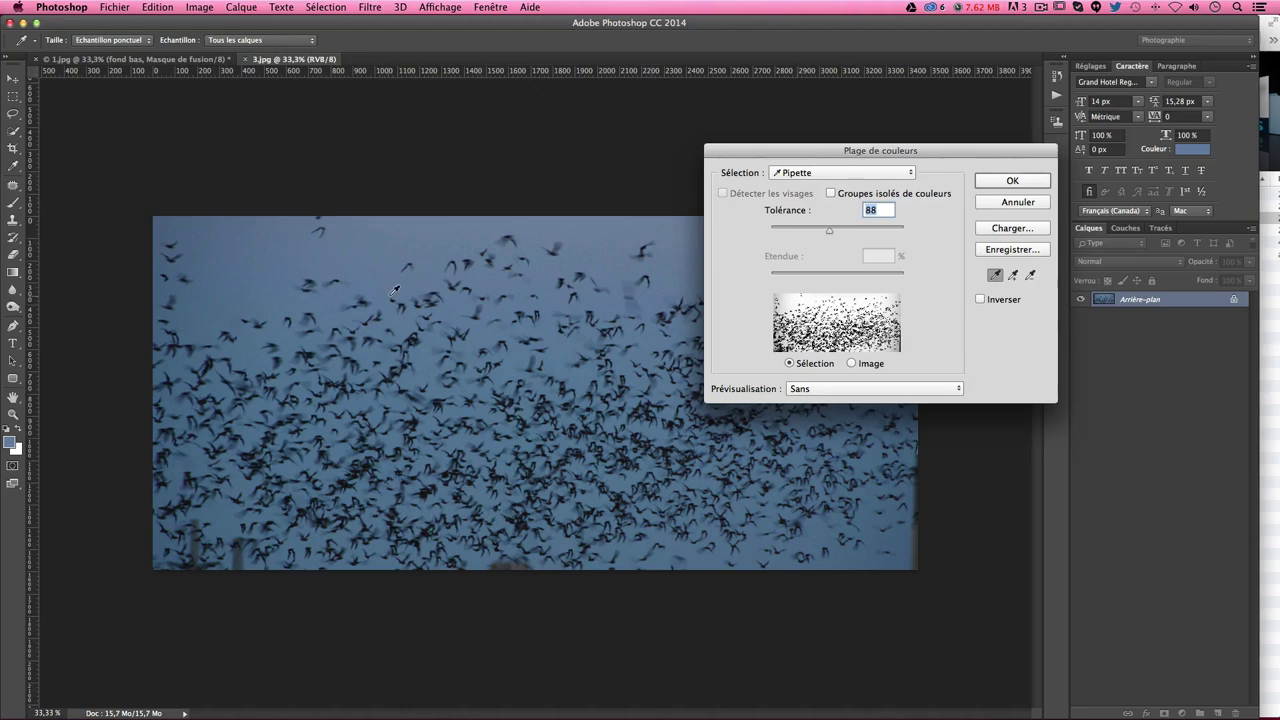
left_click(395, 290)
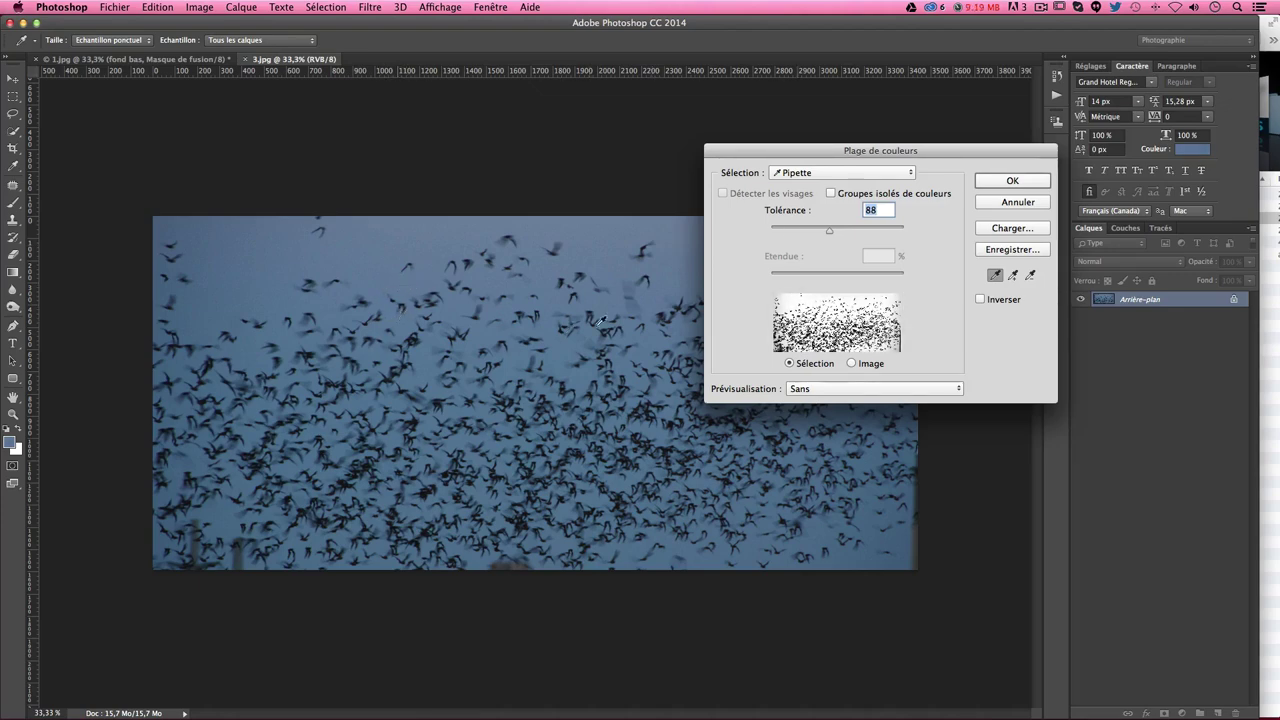
left_click_drag(829, 230, 847, 230)
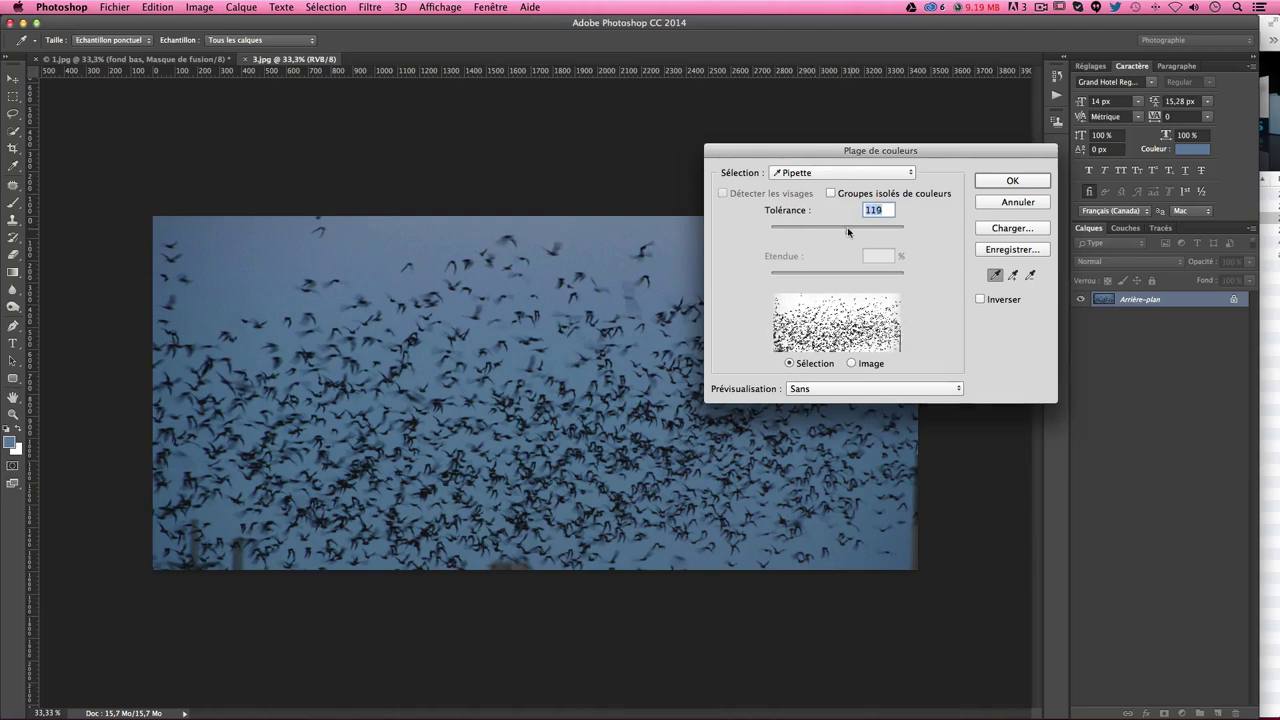
type("100")
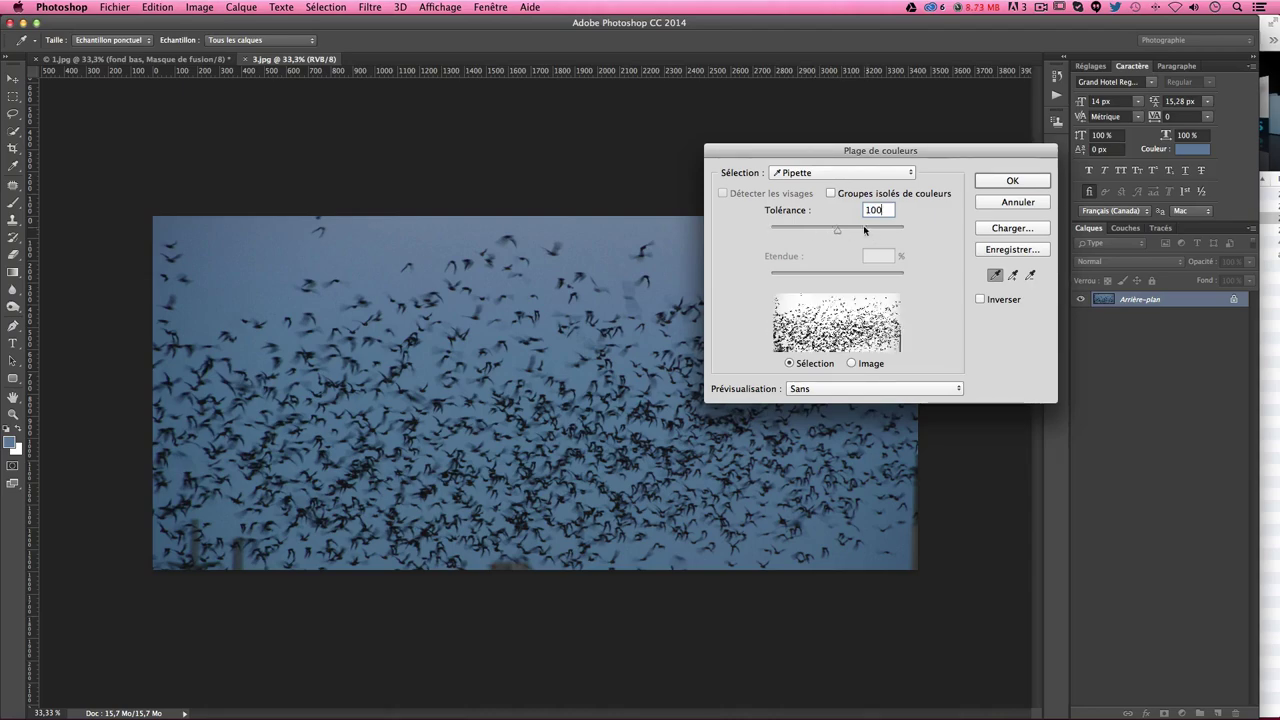
left_click(1010, 181)
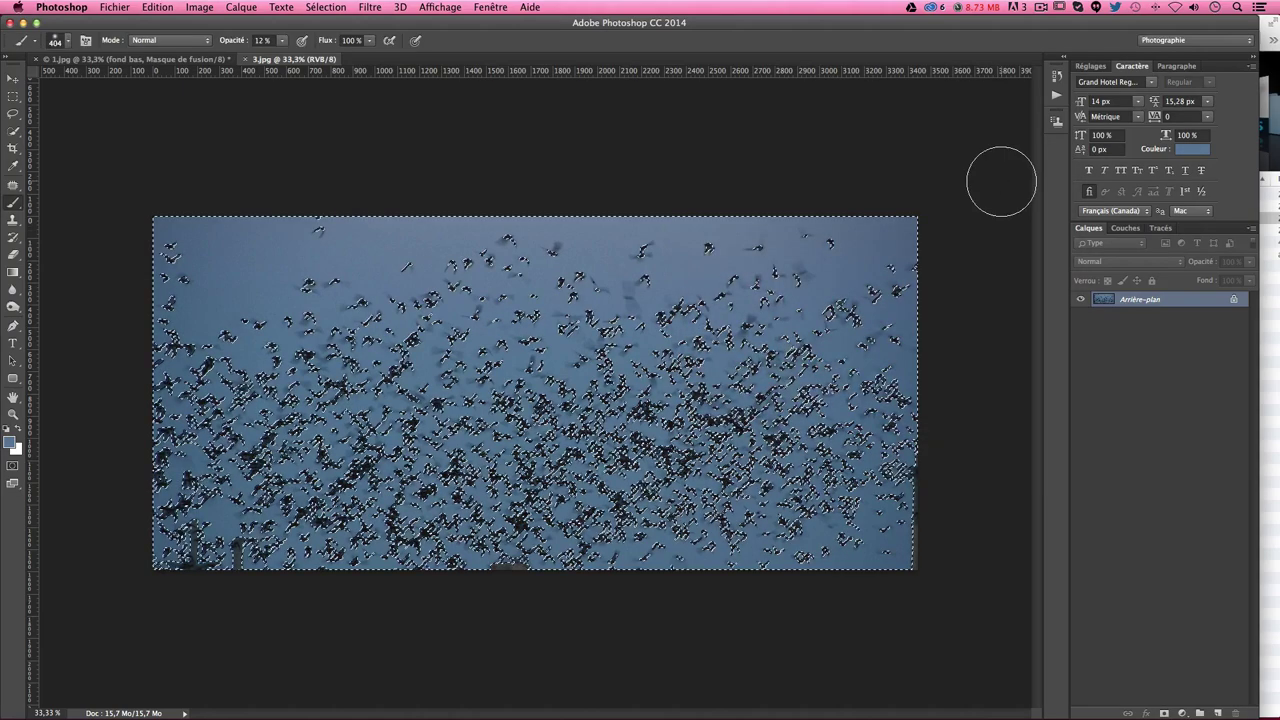
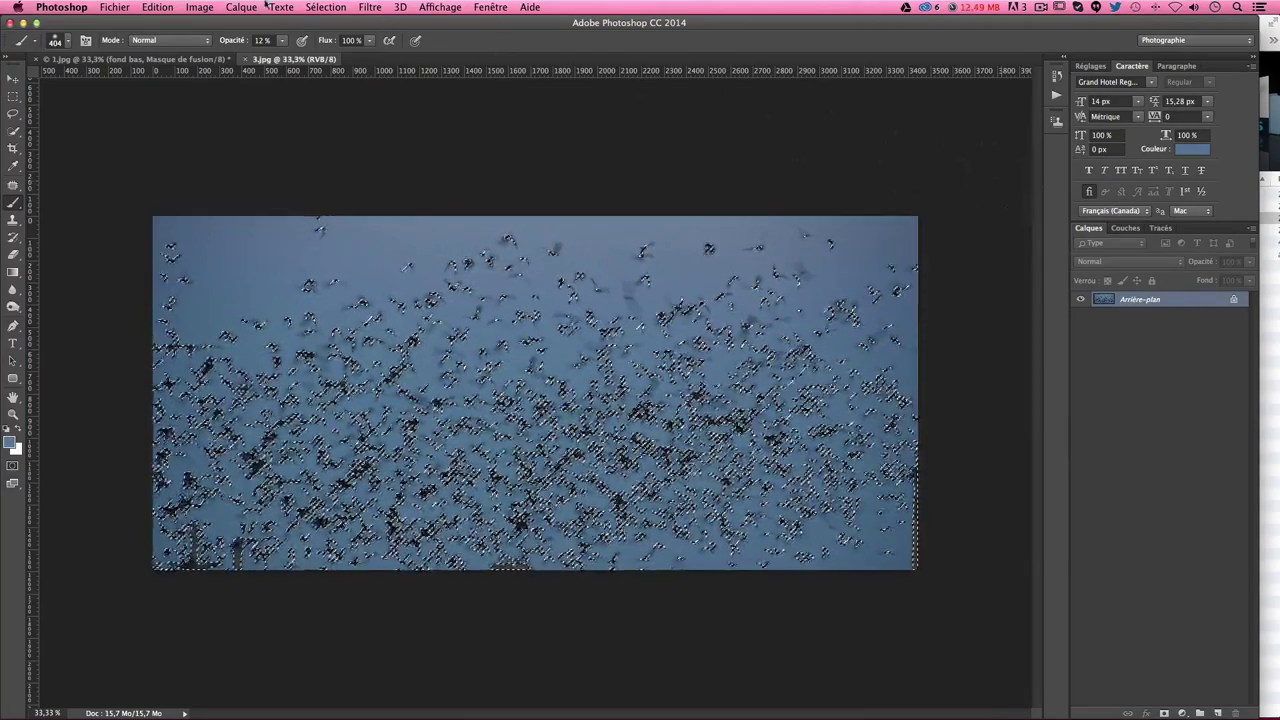
Step: Invert the selection to get the birds and paste them into the Red Riding Hood document, shifted up-right
left_click(325, 7)
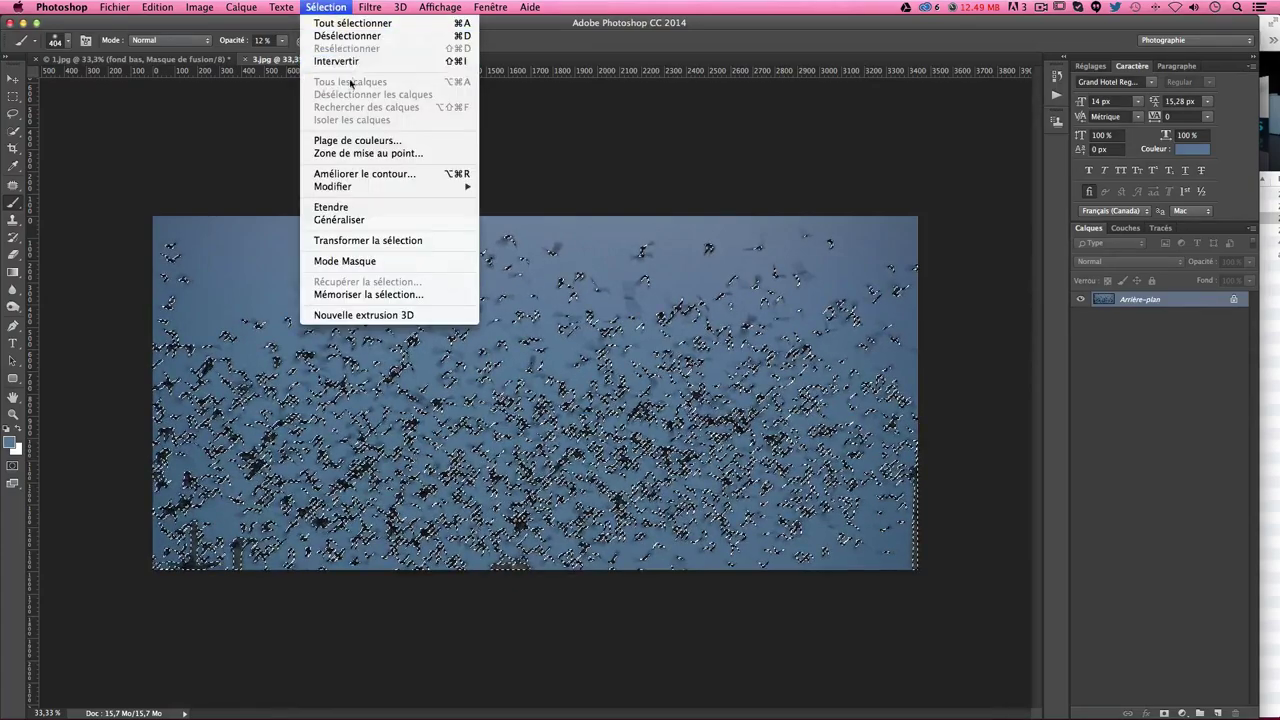
left_click(443, 60)
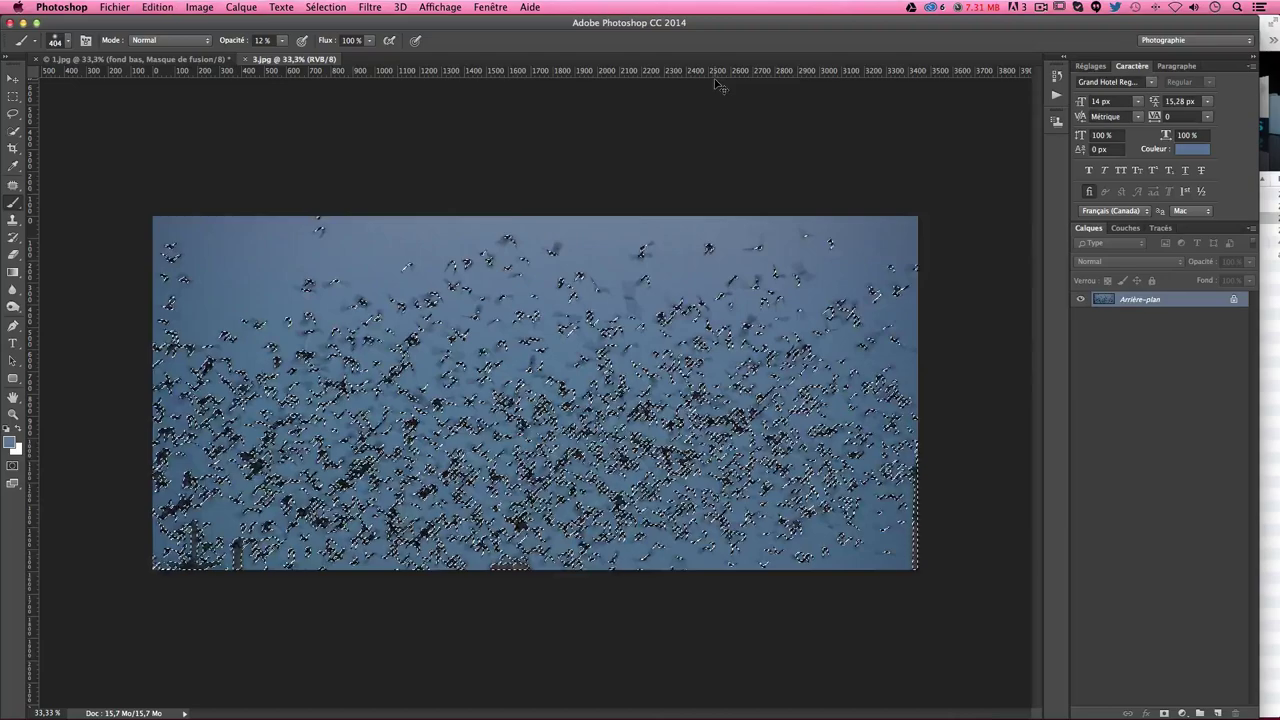
left_click(141, 61)
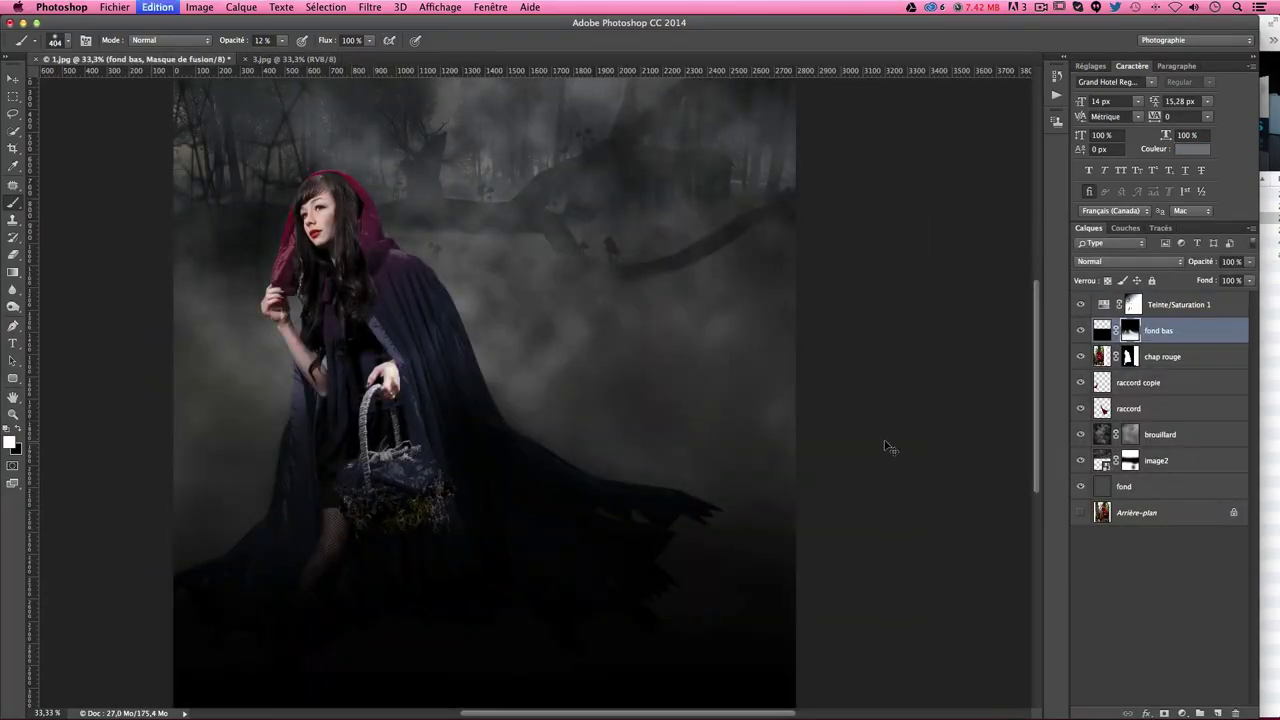
key("ctrl+v")
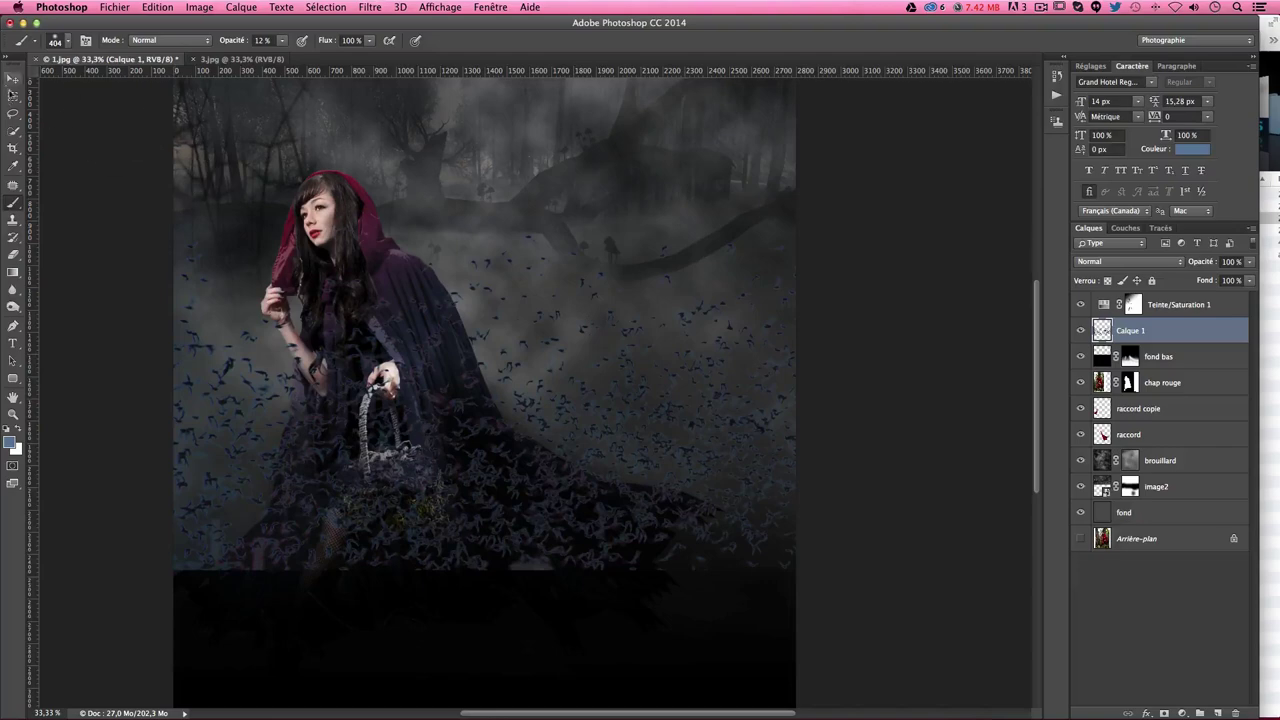
left_click(12, 82)
mouse_move(446, 287)
left_mouse_down()
mouse_move(438, 253)
mouse_move(465, 258)
left_mouse_up()
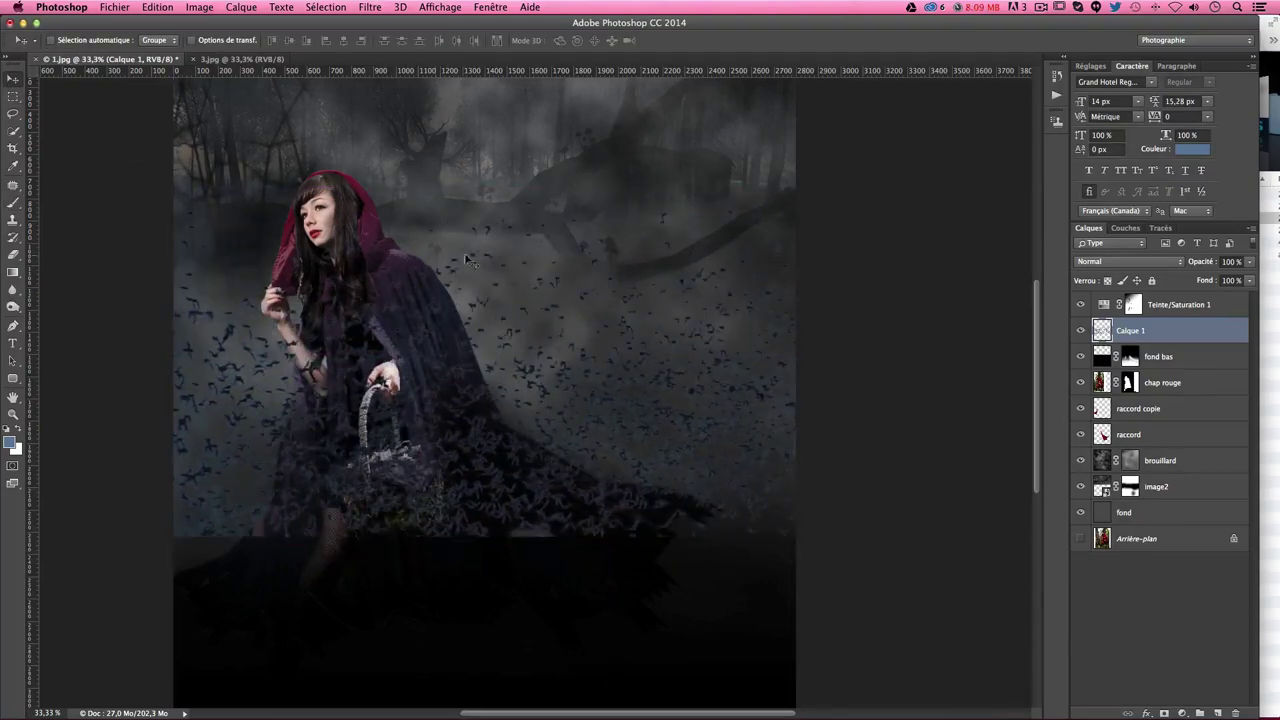
Step: Give the bird layer a black (000000) Color Overlay layer style
double_click(1188, 334)
mouse_move(747, 146)
left_mouse_down()
mouse_move(886, 150)
mouse_move(977, 177)
left_mouse_up()
left_click(660, 323)
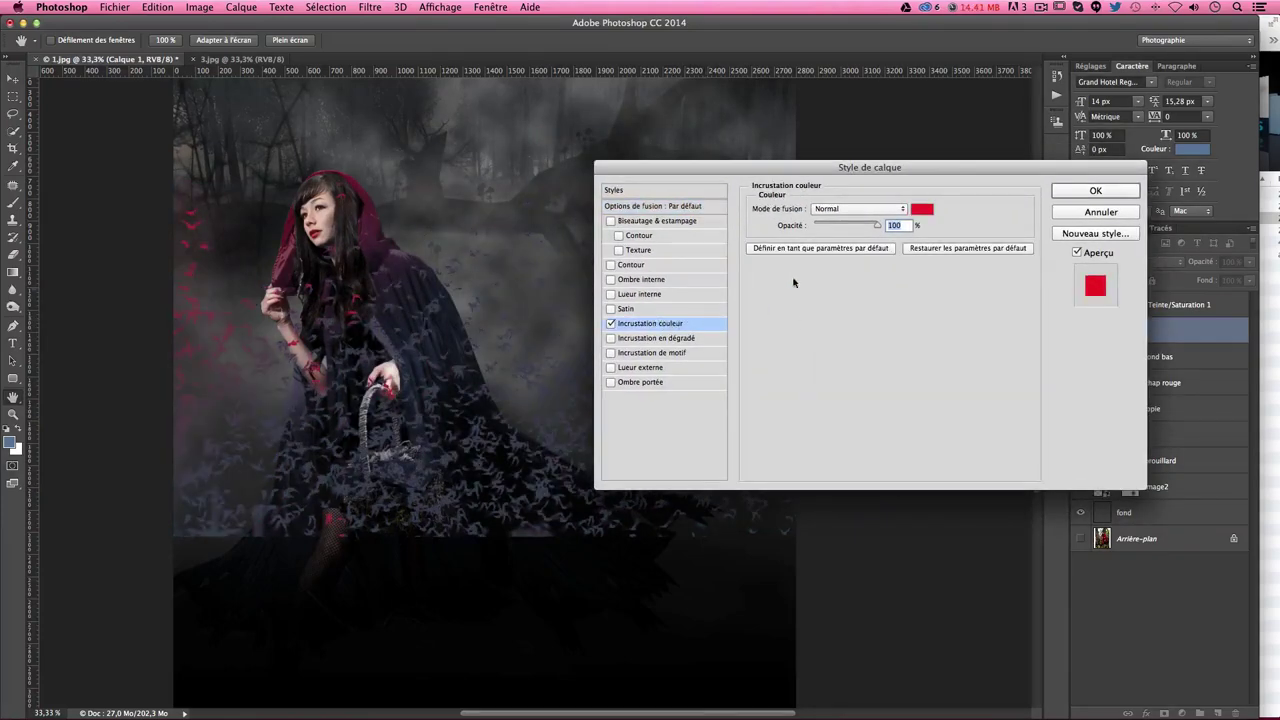
left_click(922, 210)
left_click_drag(801, 345, 767, 426)
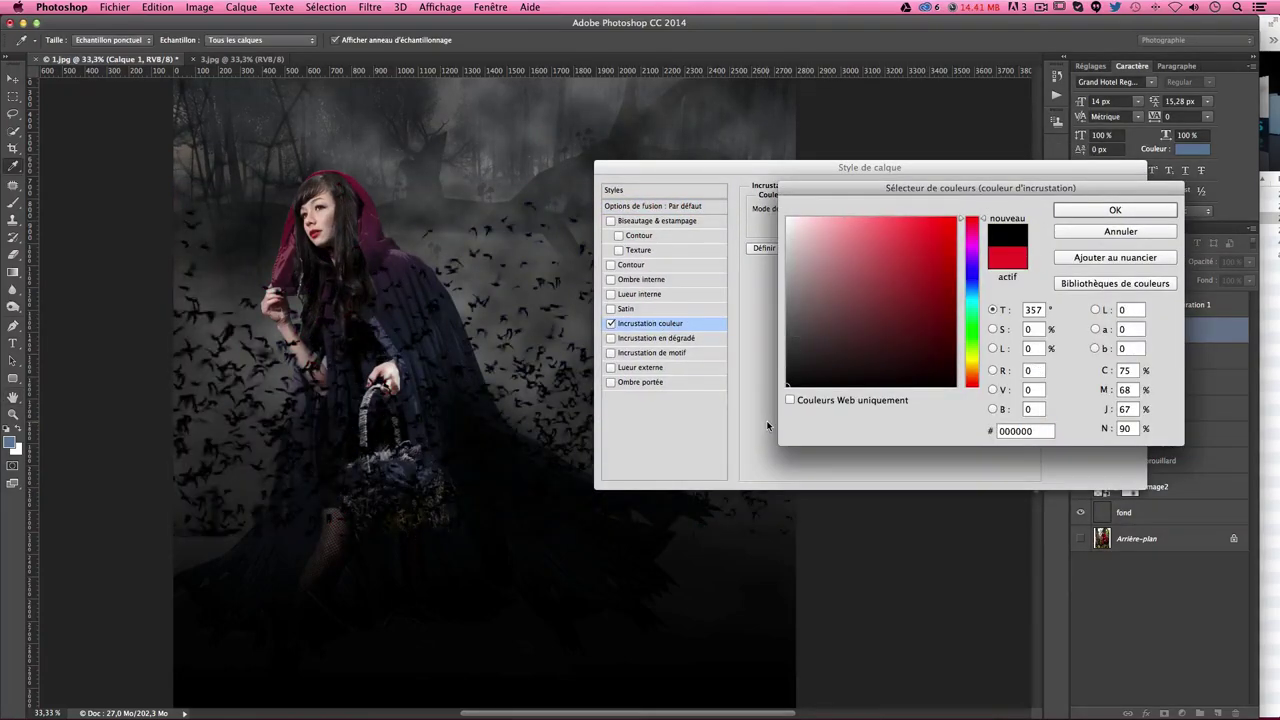
key("Return")
key("Return")
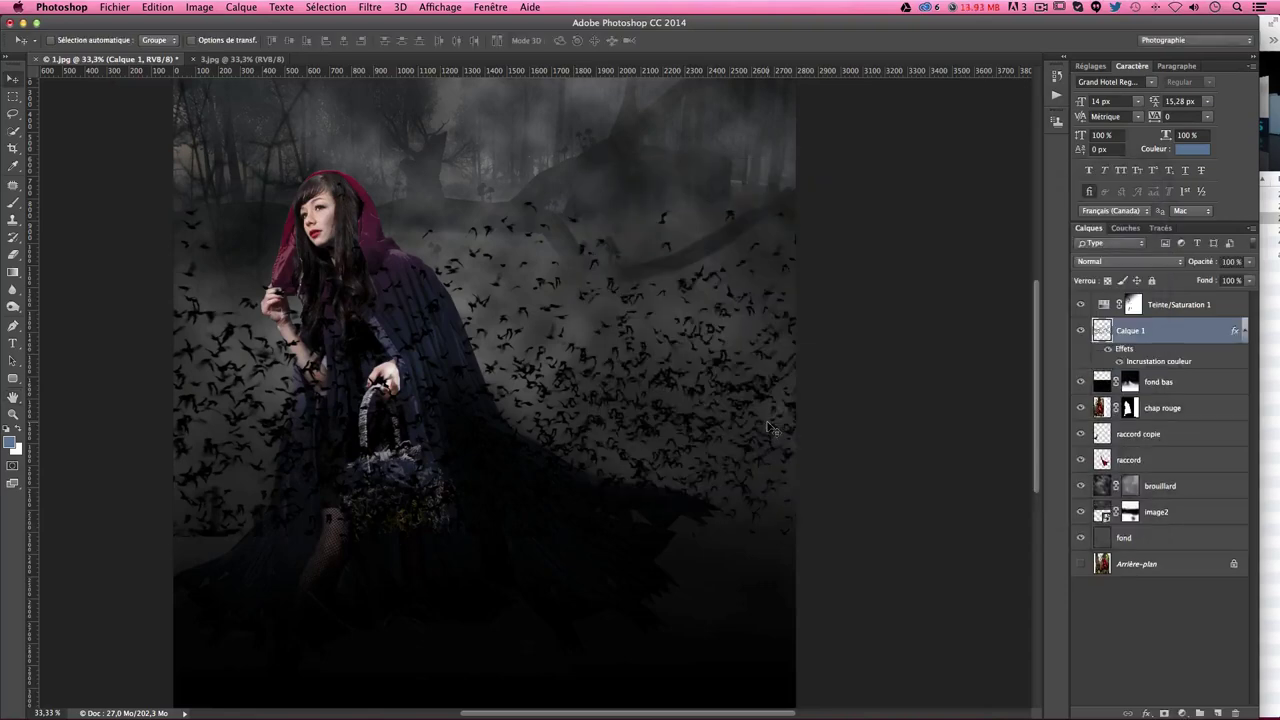
Step: Move the bat layer lower across the figure and rename it chauvs1
mouse_move(771, 428)
left_mouse_down()
mouse_move(583, 286)
mouse_move(607, 264)
mouse_move(608, 238)
left_mouse_up()
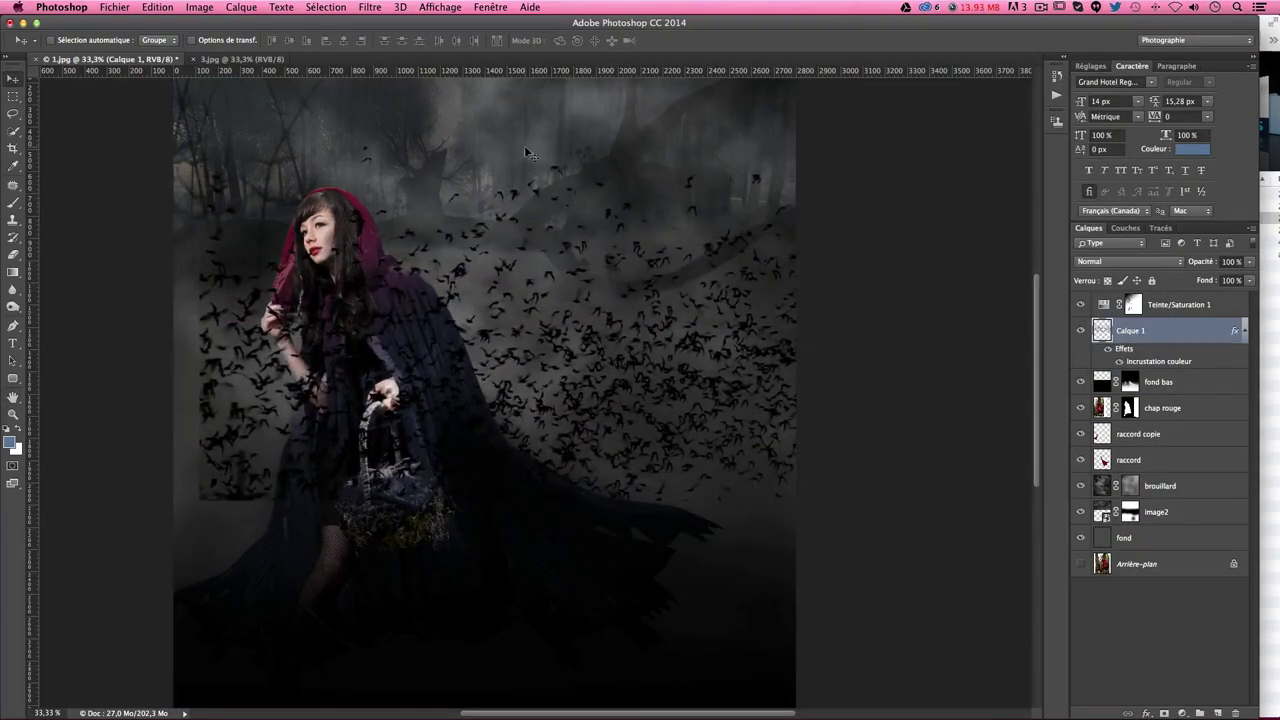
left_click_drag(558, 177, 530, 276)
scroll(845, 400, "down", 2)
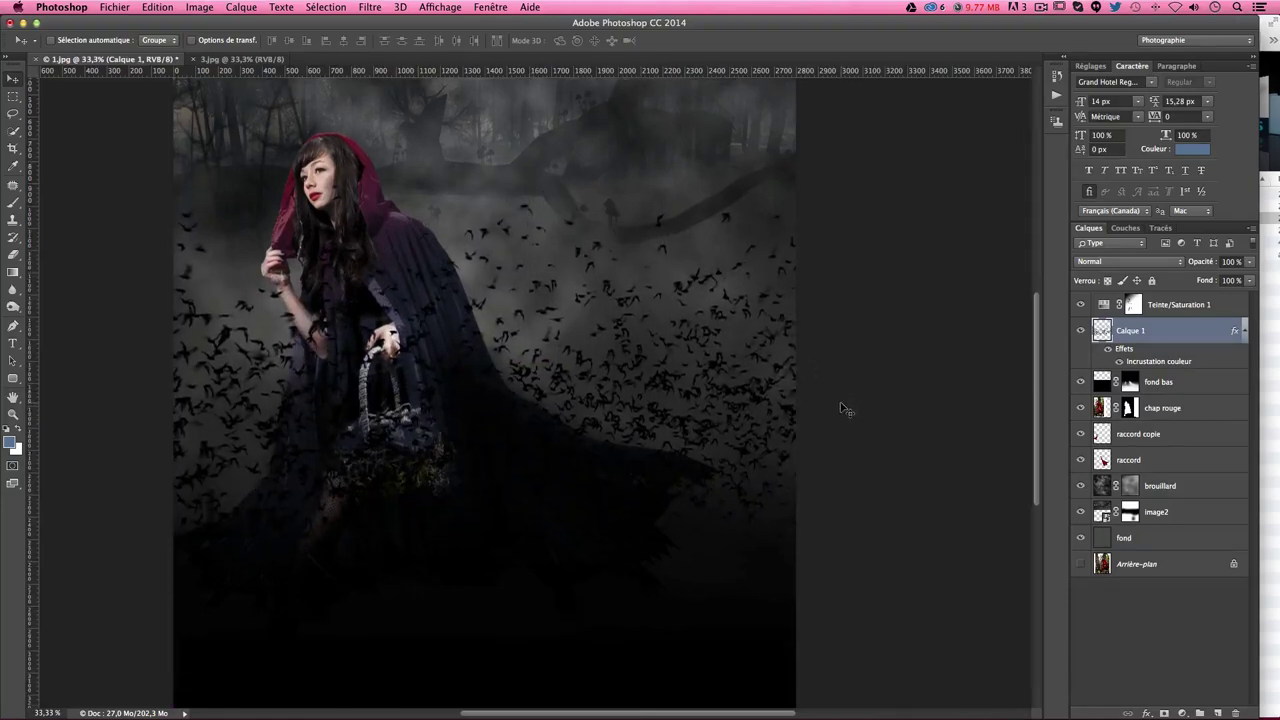
scroll(676, 420, "up", 2)
type("chauve")
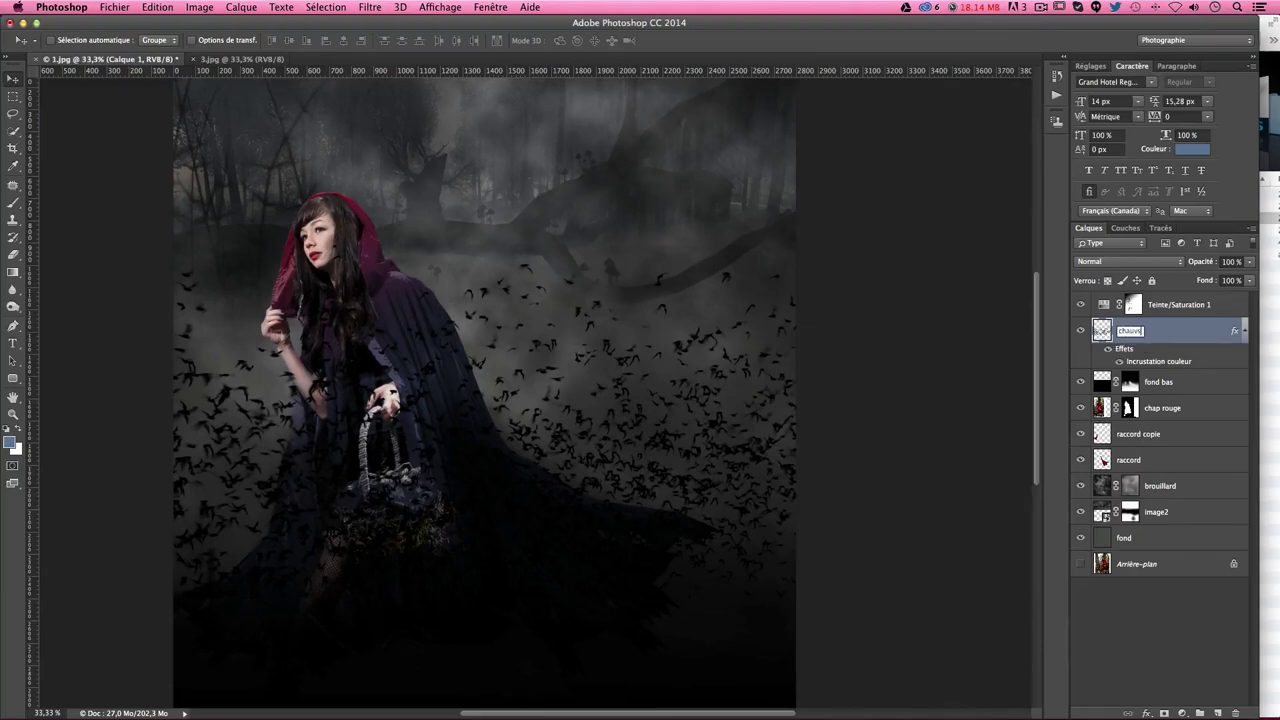
type("1")
key("Return")
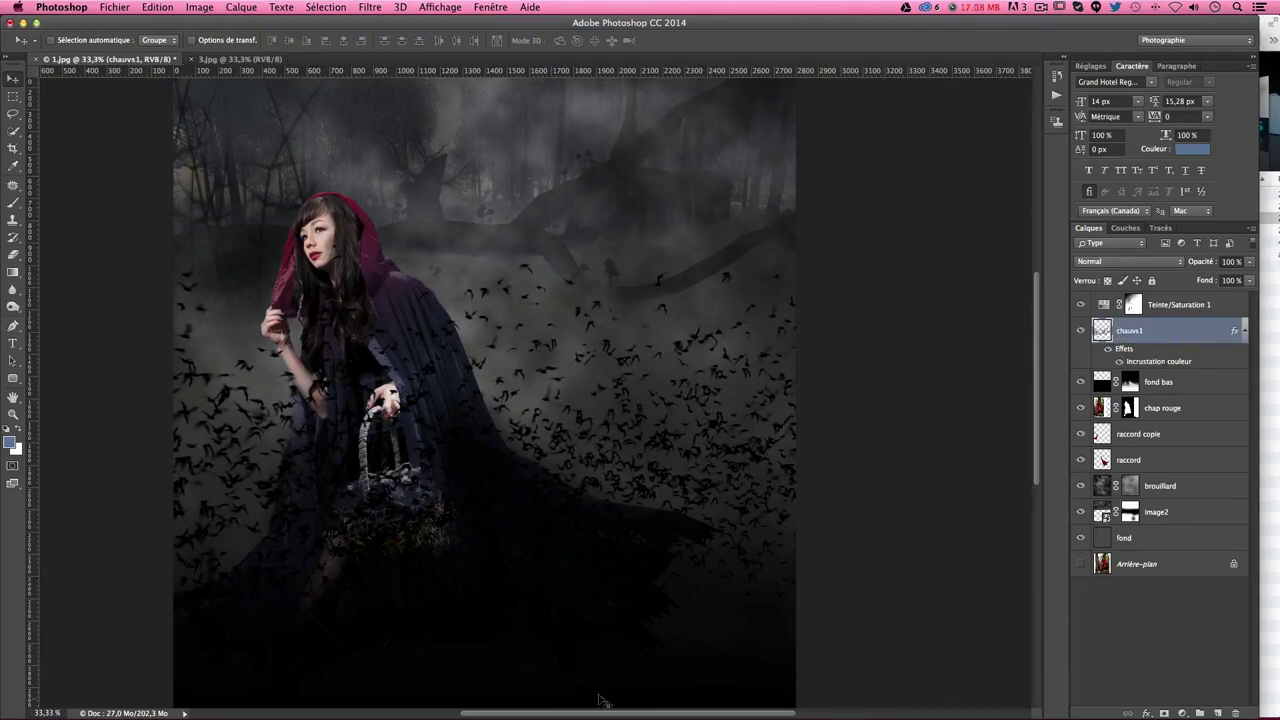
Step: Stack chauvs1 beneath the chap rouge layer, comparing the order with undo
scroll(470, 407, "up", 1)
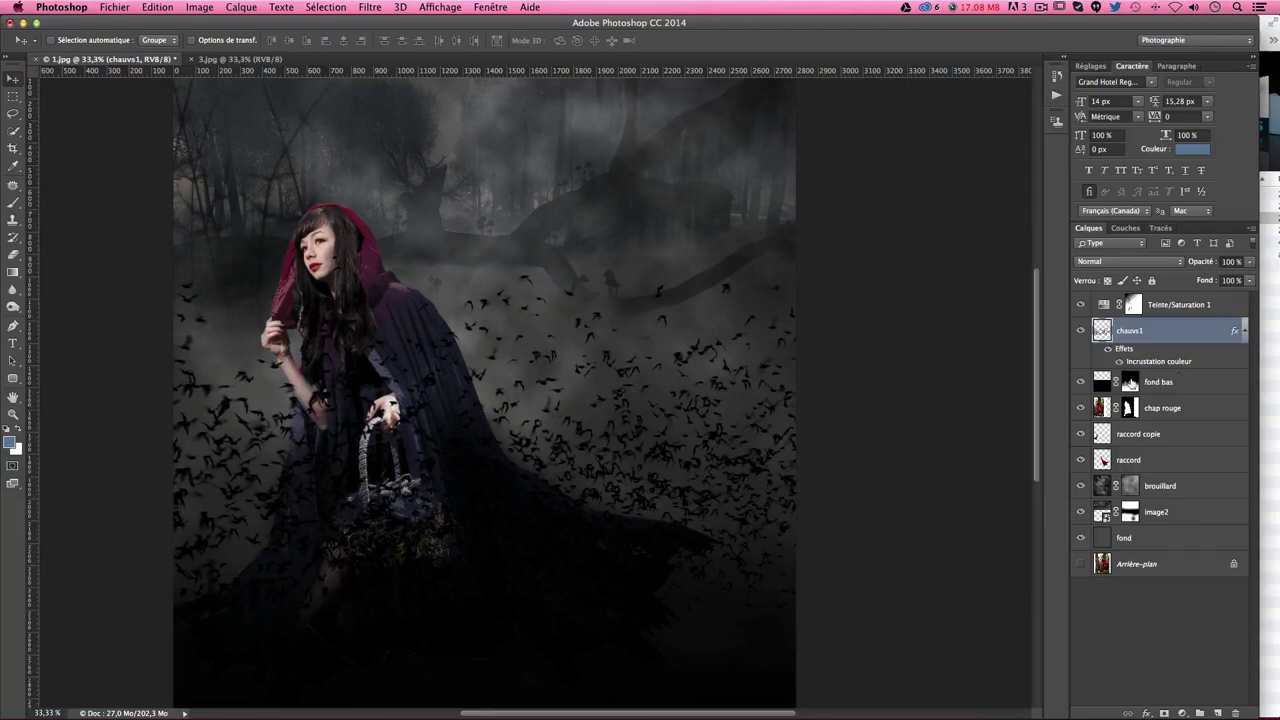
left_click_drag(1171, 352, 1162, 427)
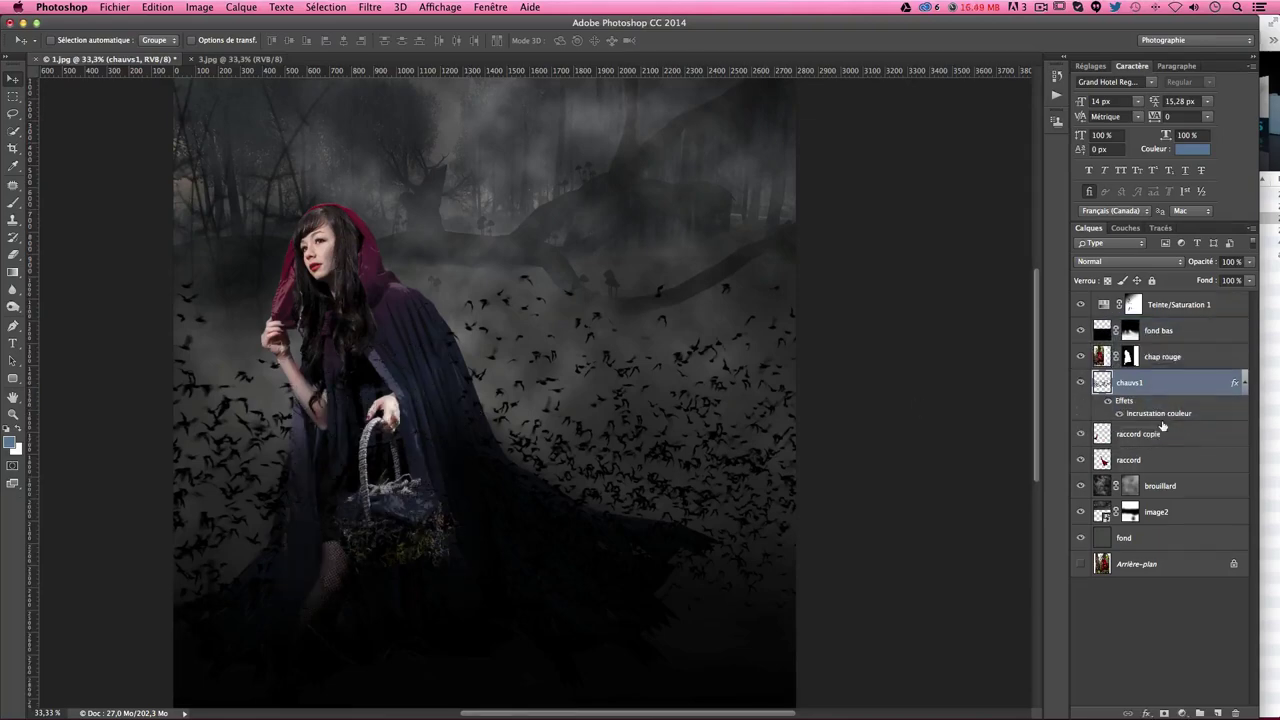
scroll(766, 600, "down", 2)
key("ctrl+z")
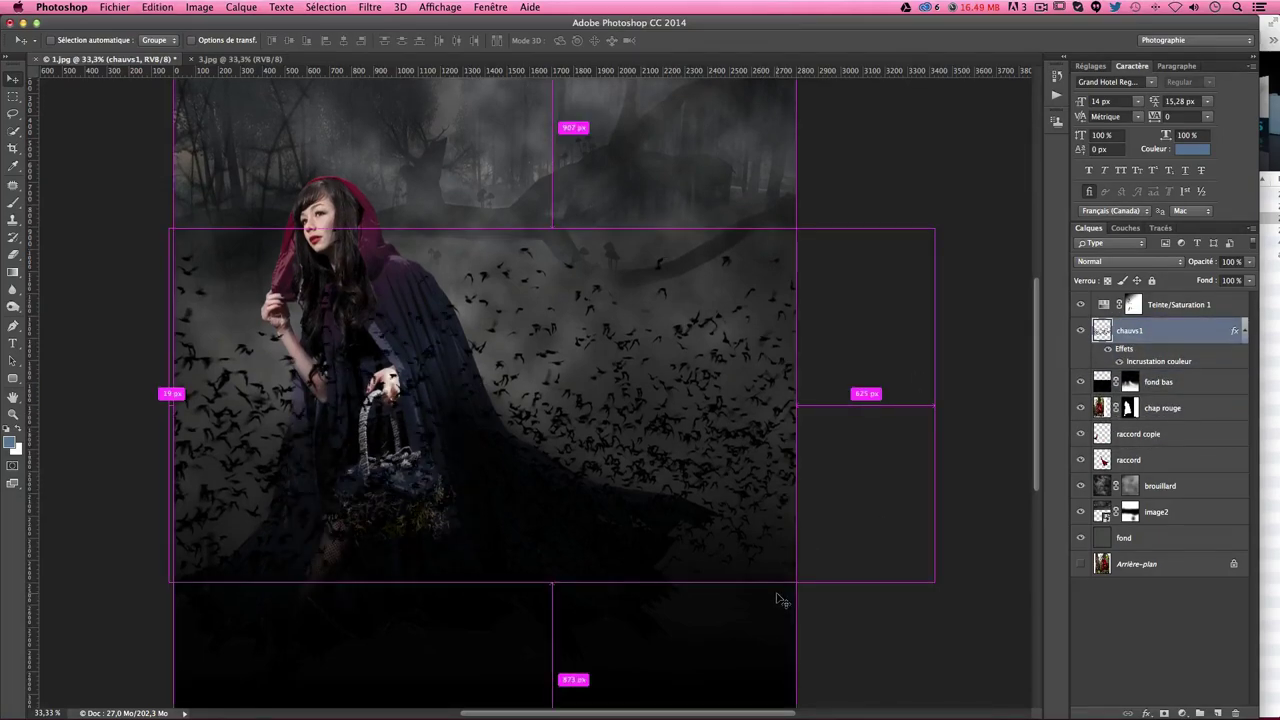
key("ctrl+z")
key("ctrl+z")
key("ctrl+z")
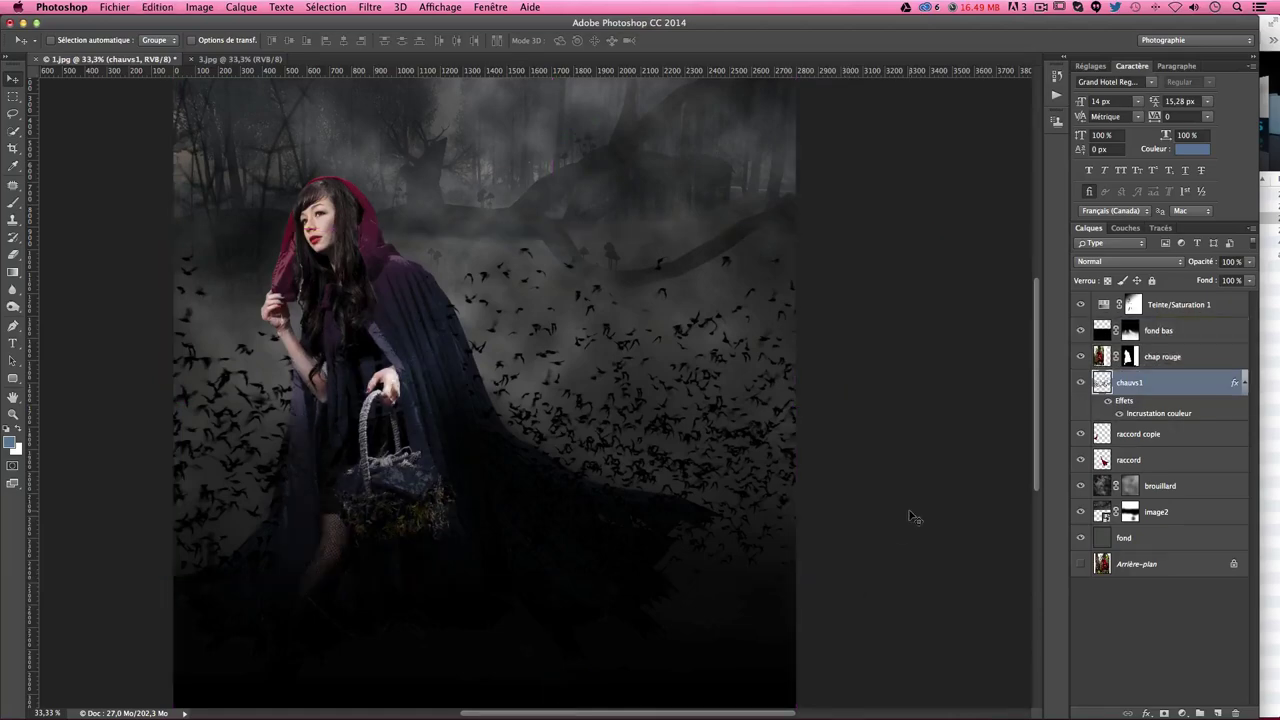
key("ctrl+z")
key("ctrl+z")
key("ctrl+z")
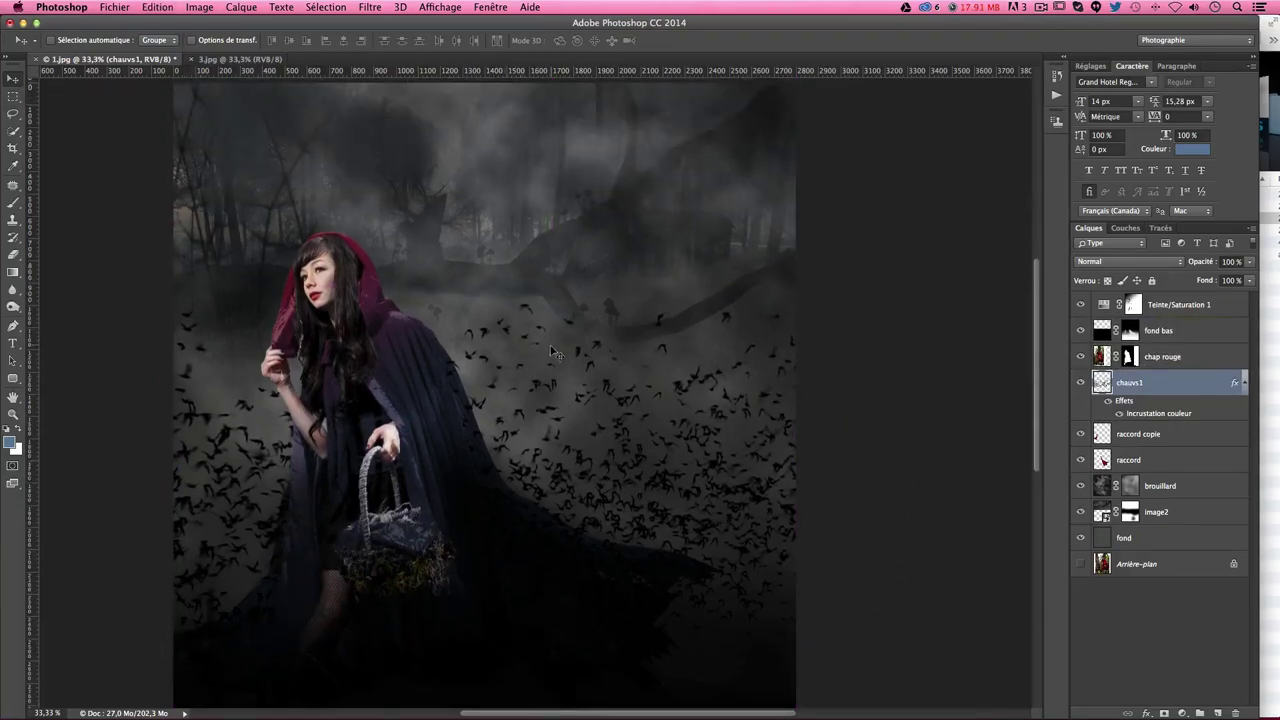
Step: Bring the Finder project folder window to the front
scroll(865, 520, "down", 2)
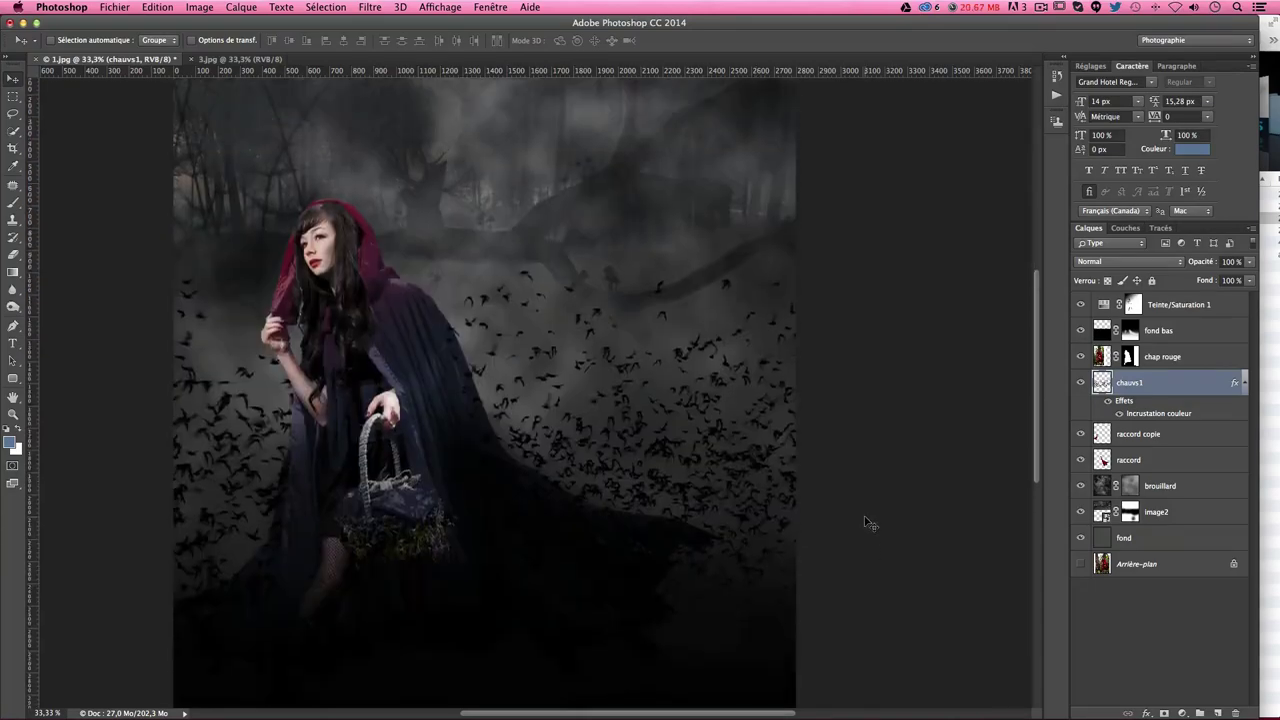
scroll(845, 494, "up", 3)
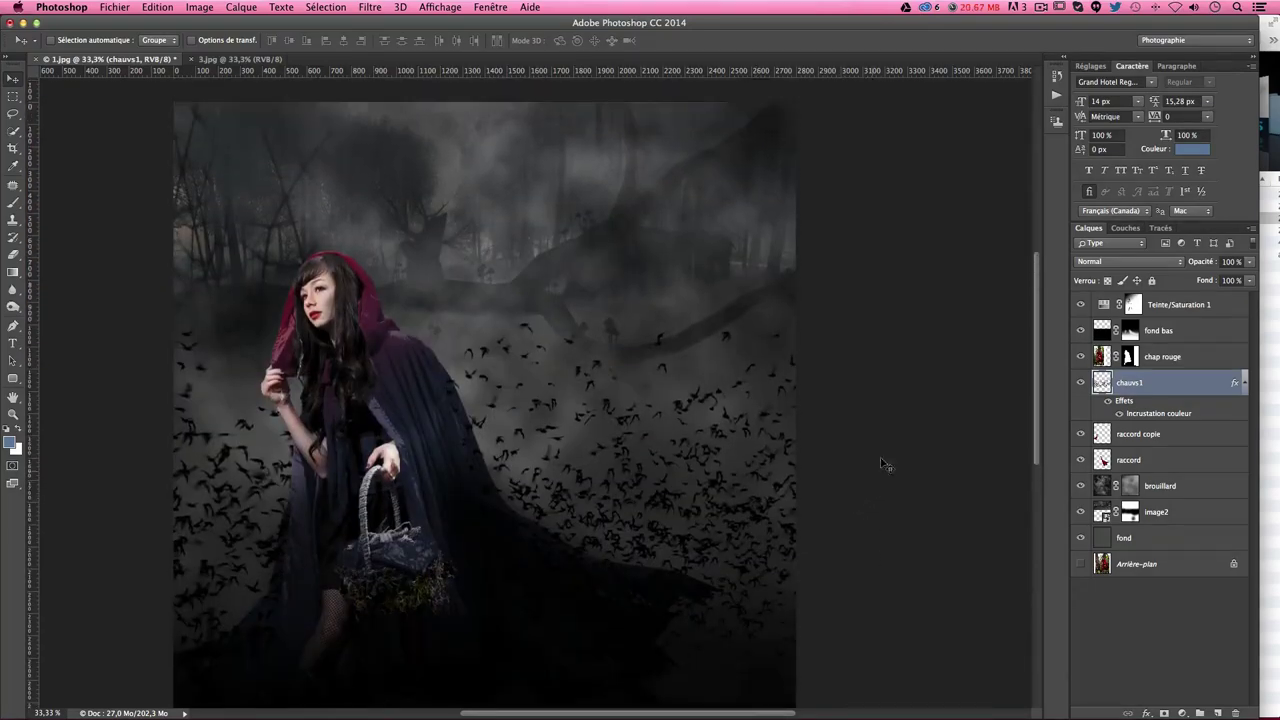
scroll(884, 465, "down", 3)
left_click(1272, 289)
Step: Open 4.jpg with Photoshop CC 2014 from Finder, choosing to discard the embedded profile
left_click(1107, 207)
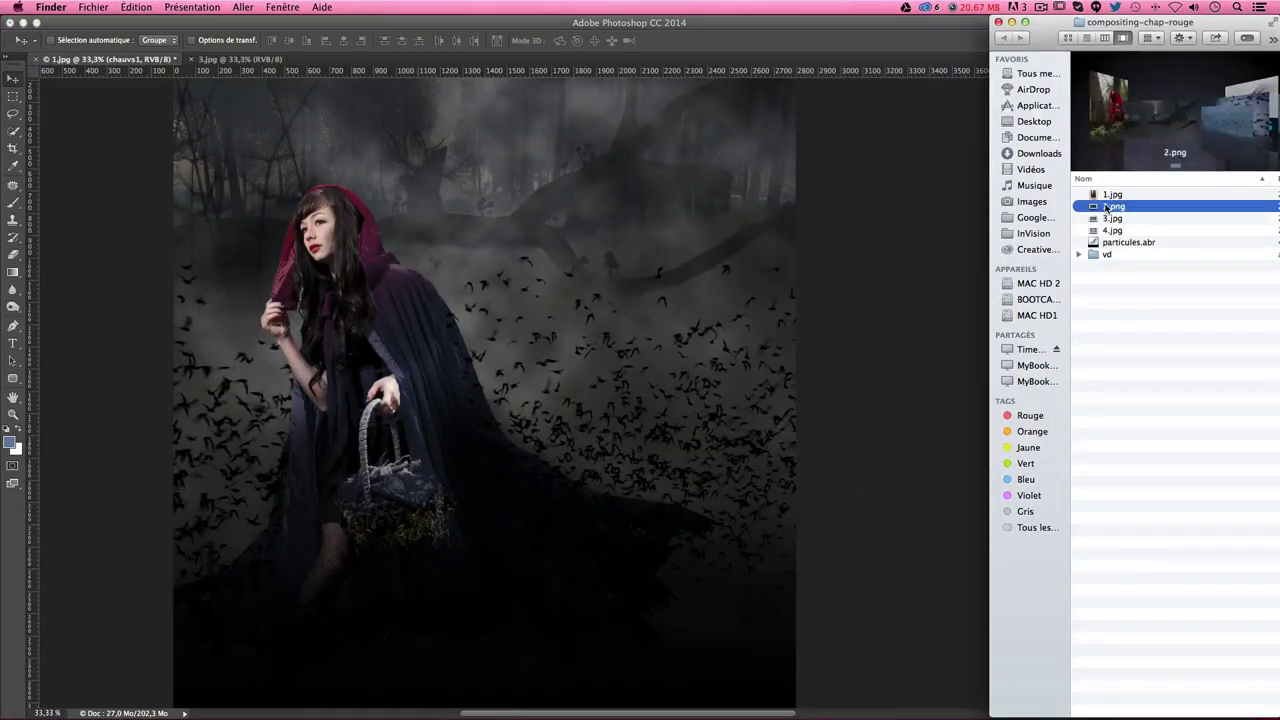
left_click(1111, 219)
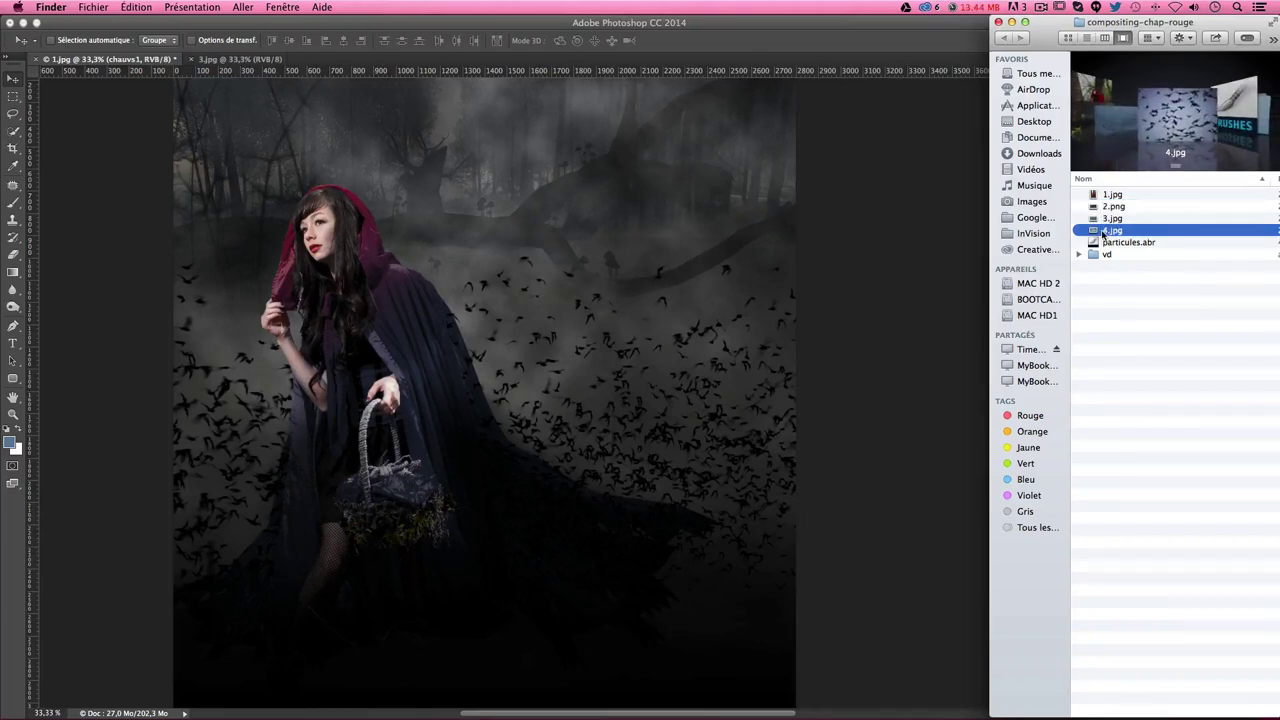
right_click(1108, 231)
mouse_move(1005, 250)
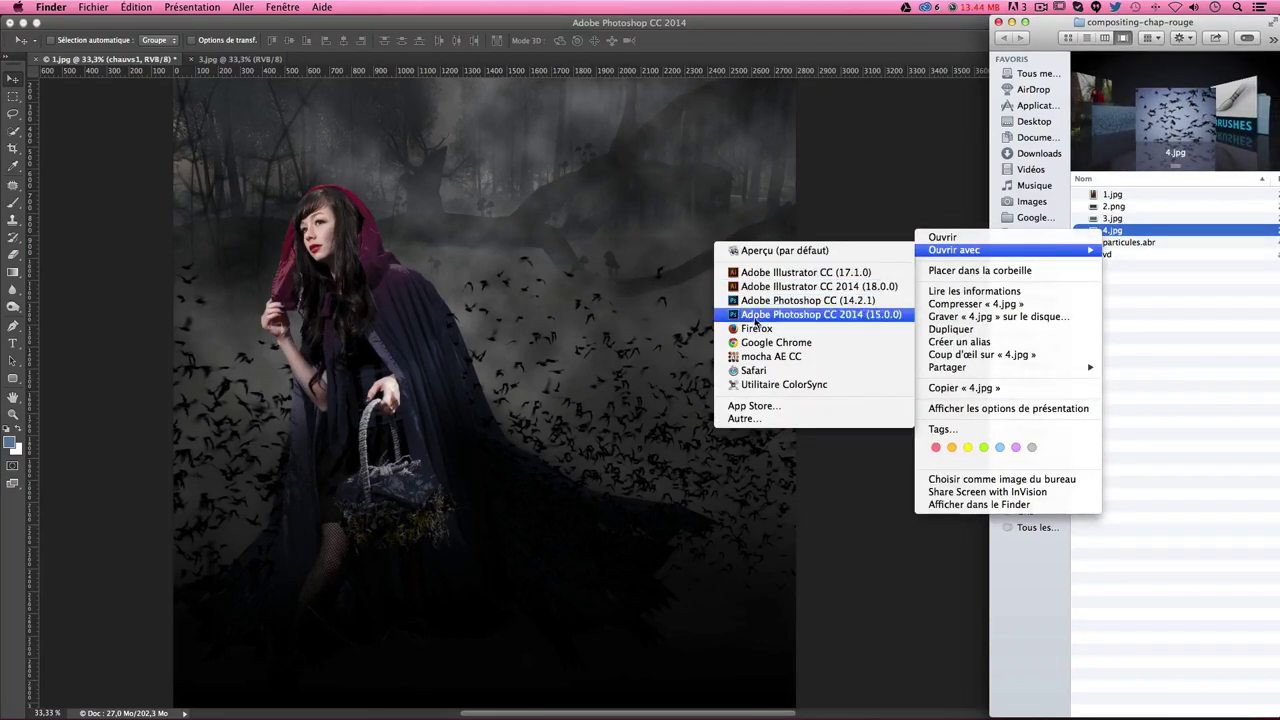
left_click(760, 316)
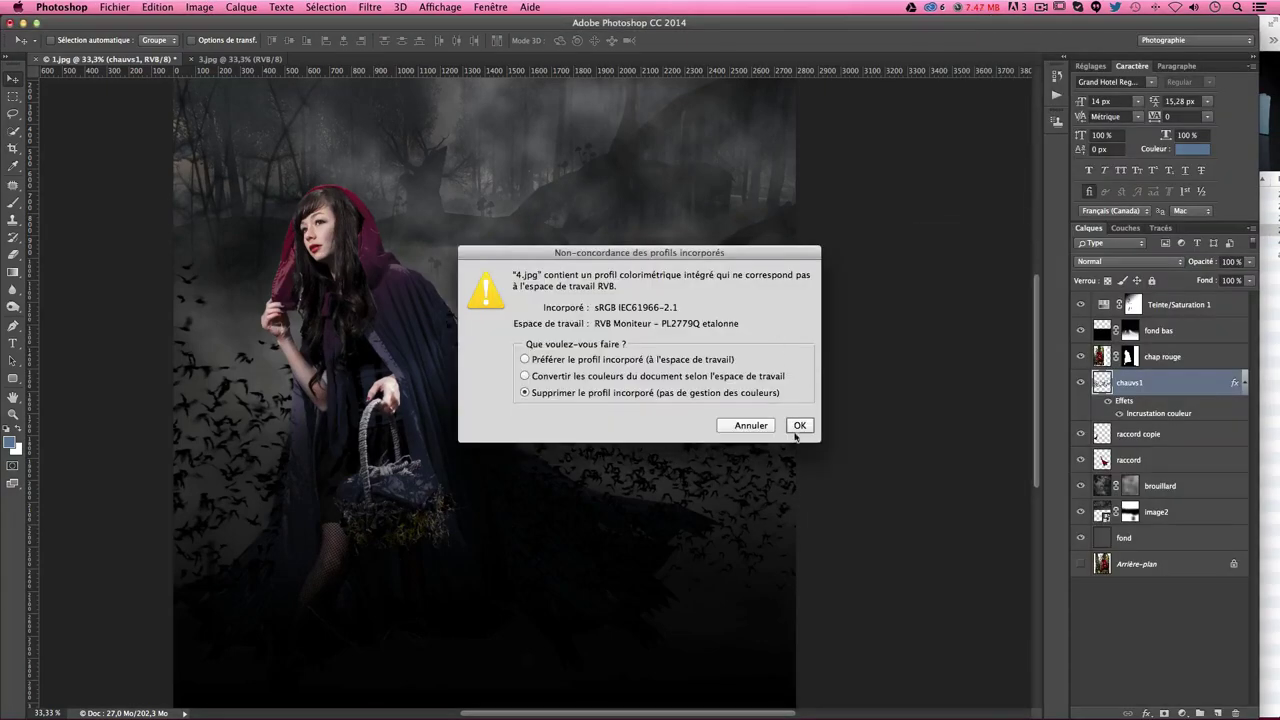
left_click(801, 424)
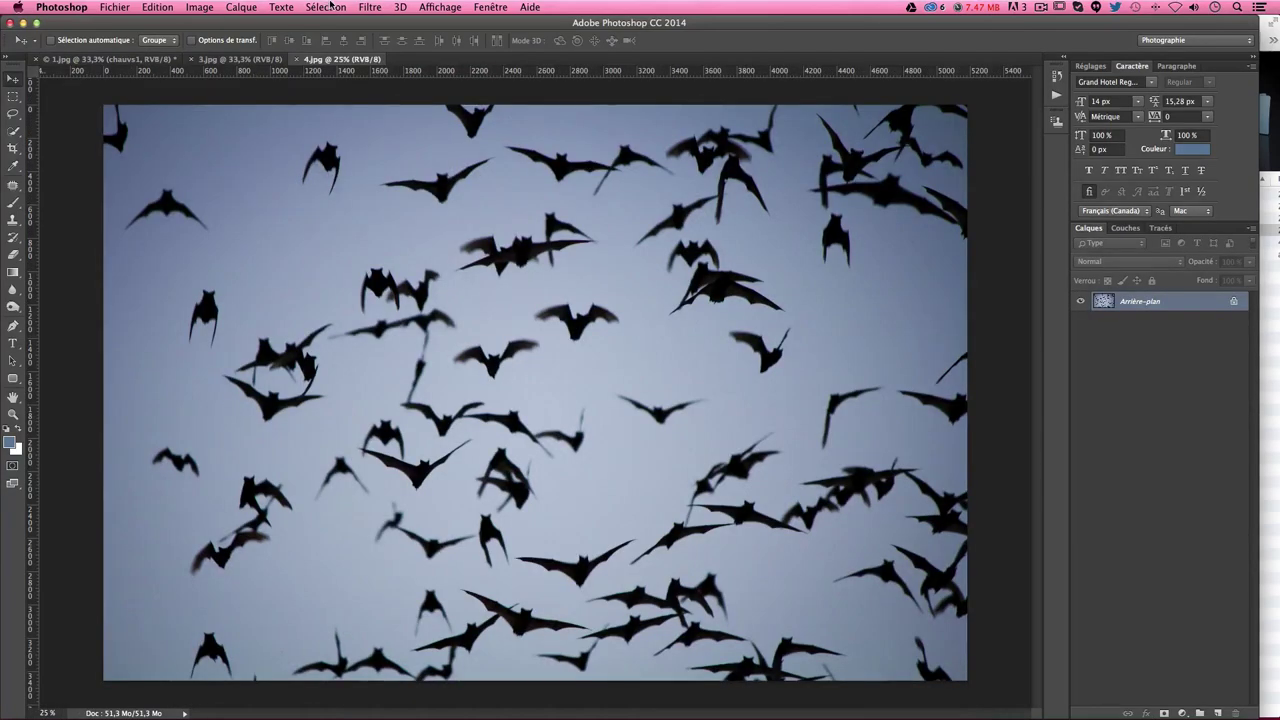
Step: Try a Color Range selection of the sky colours, then deselect it
left_click(330, 6)
left_click(335, 152)
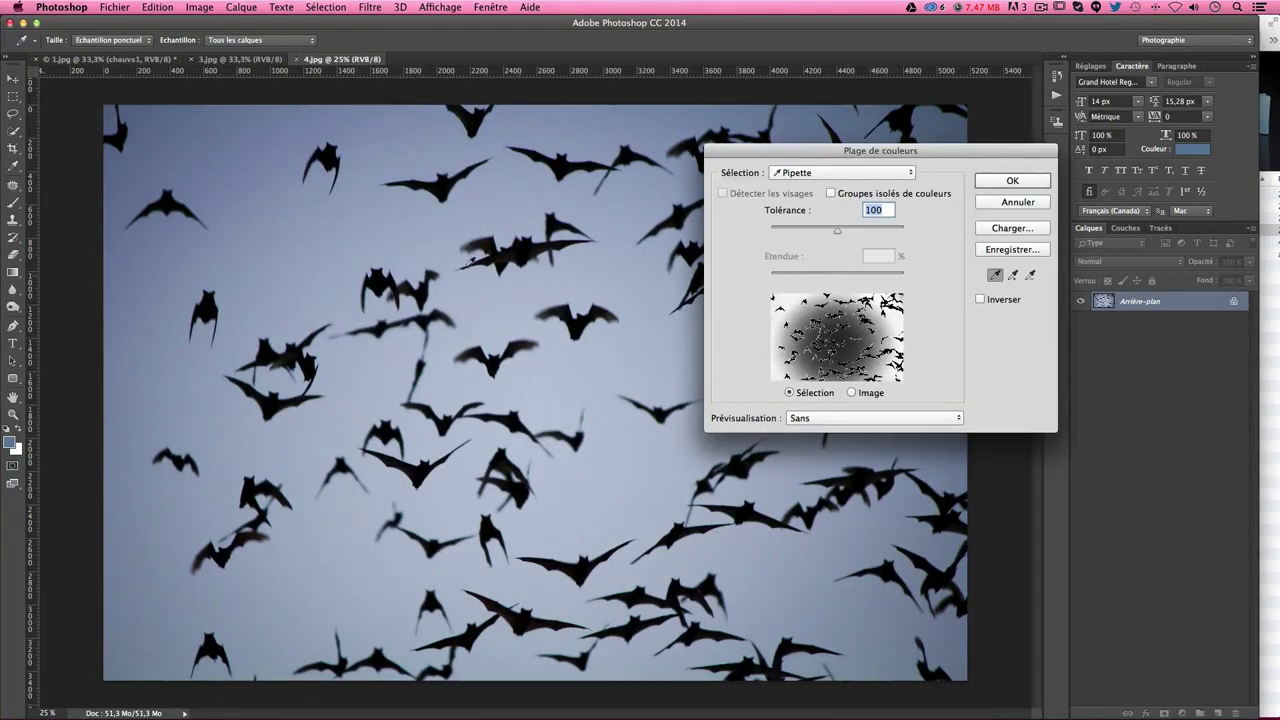
mouse_move(470, 262)
left_mouse_down()
mouse_move(340, 235)
mouse_move(229, 153)
mouse_move(308, 246)
left_mouse_up()
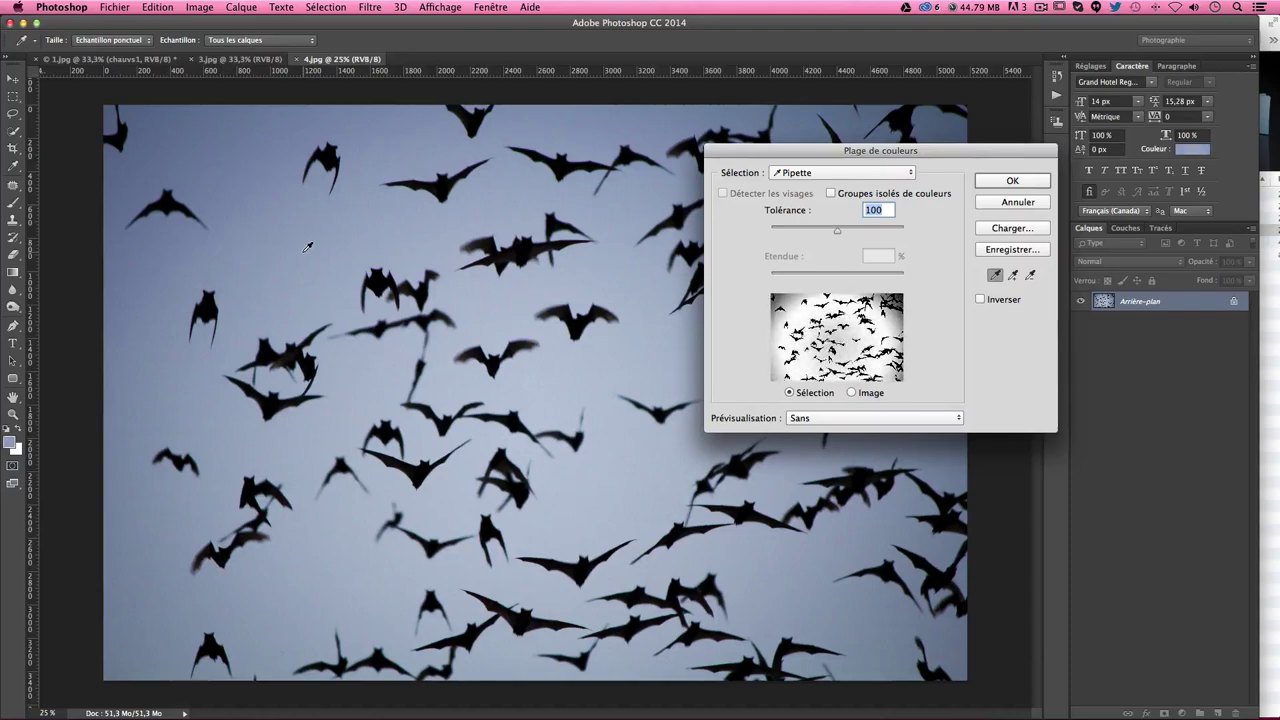
left_click(492, 331)
left_click(1012, 181)
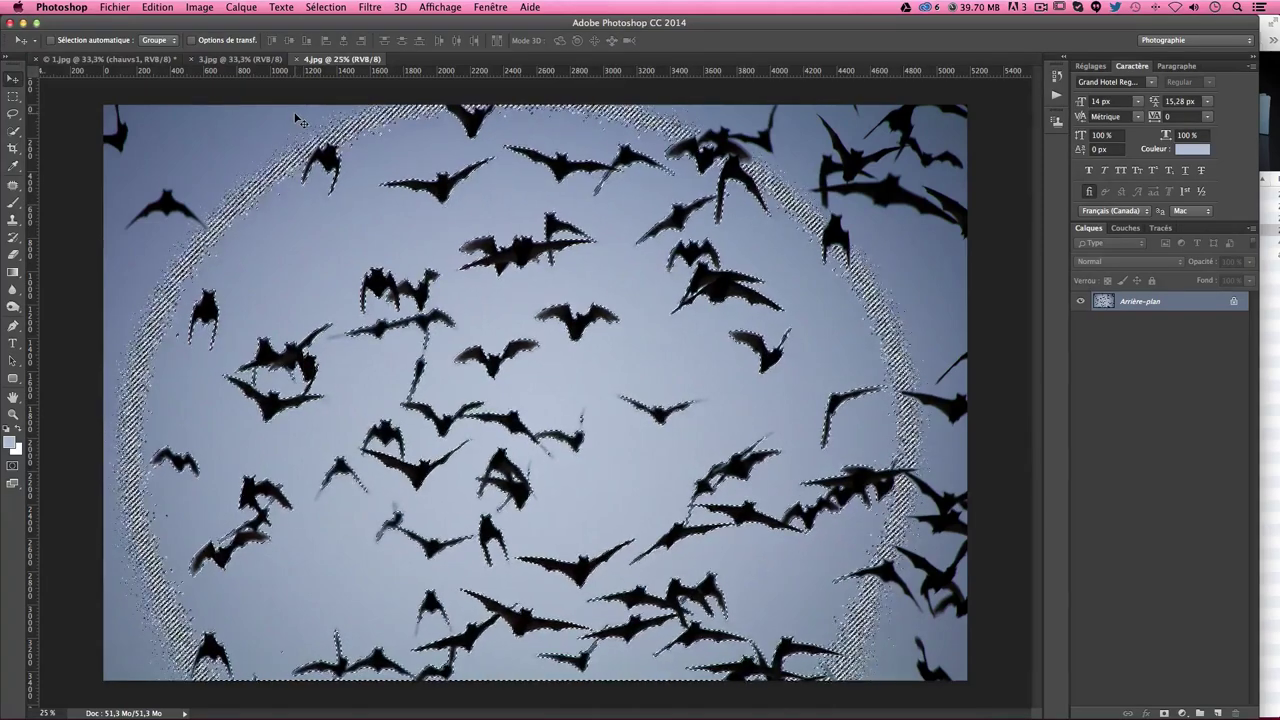
key("super+d")
Step: Select the dark bats with Color Range at tolerance 50, copy them, and return to 1.jpg
left_click(328, 8)
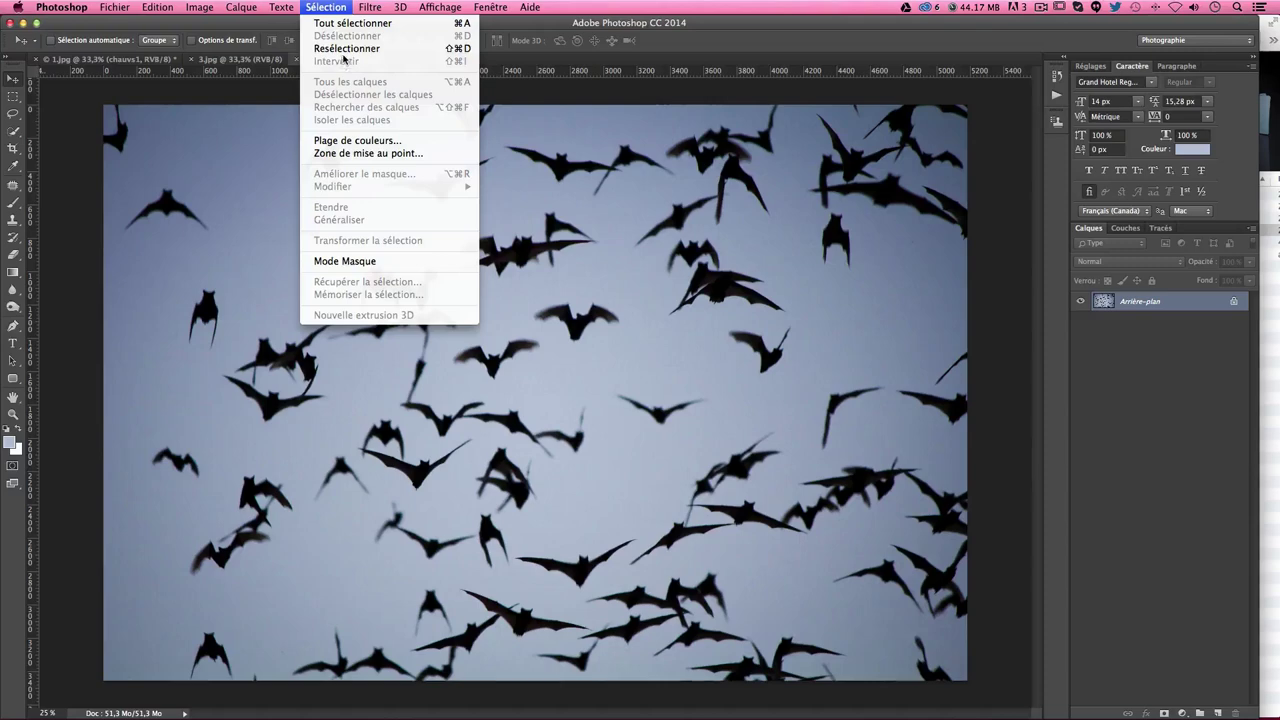
left_click(357, 140)
left_click(514, 254)
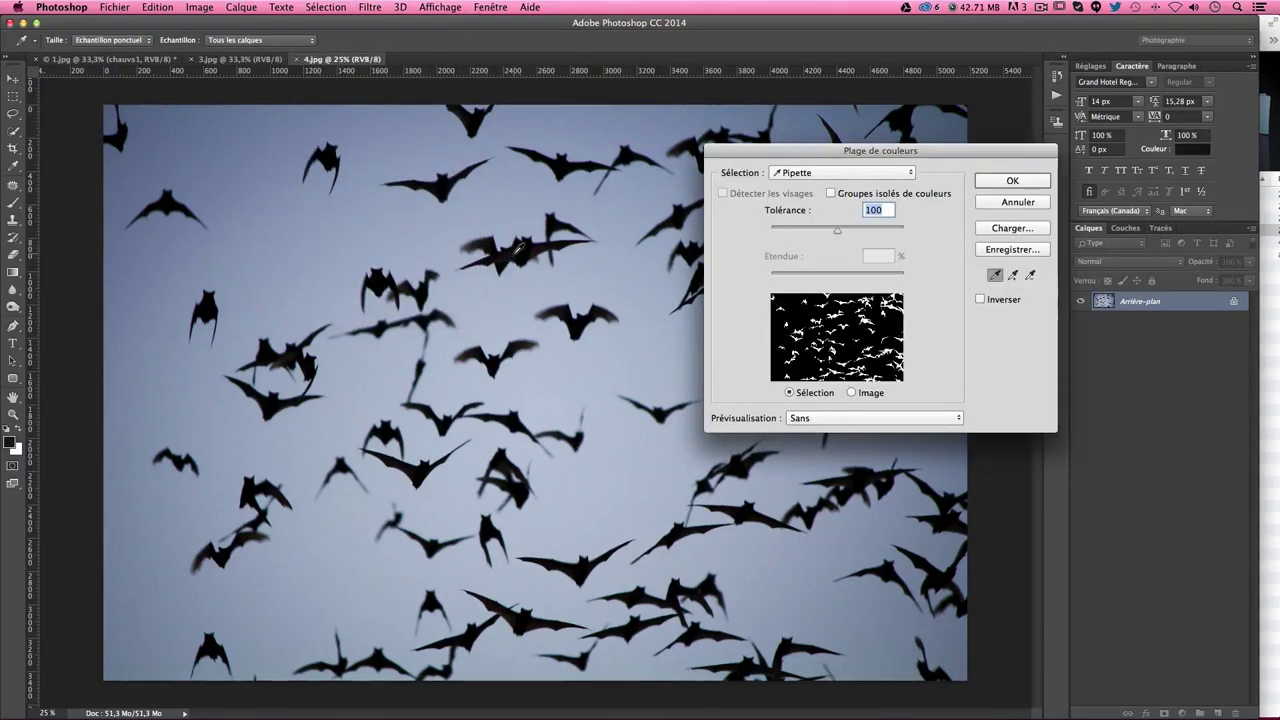
left_click(439, 184)
type("50")
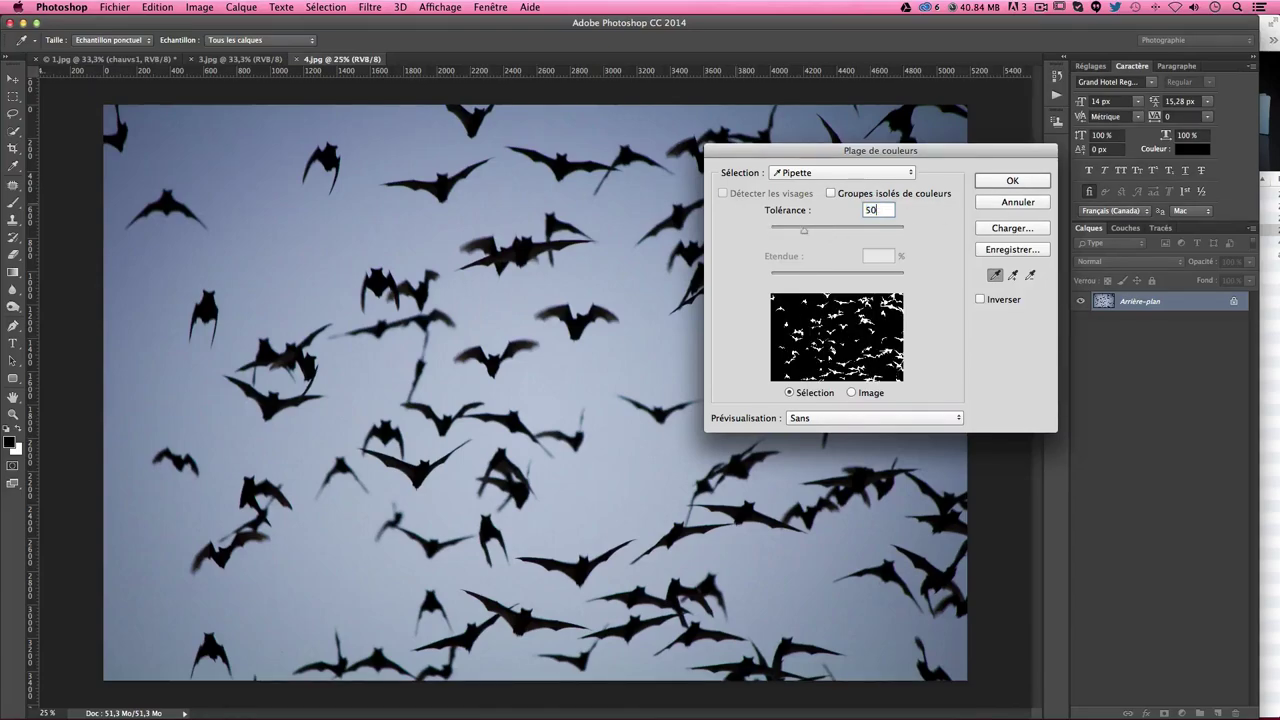
key("Return")
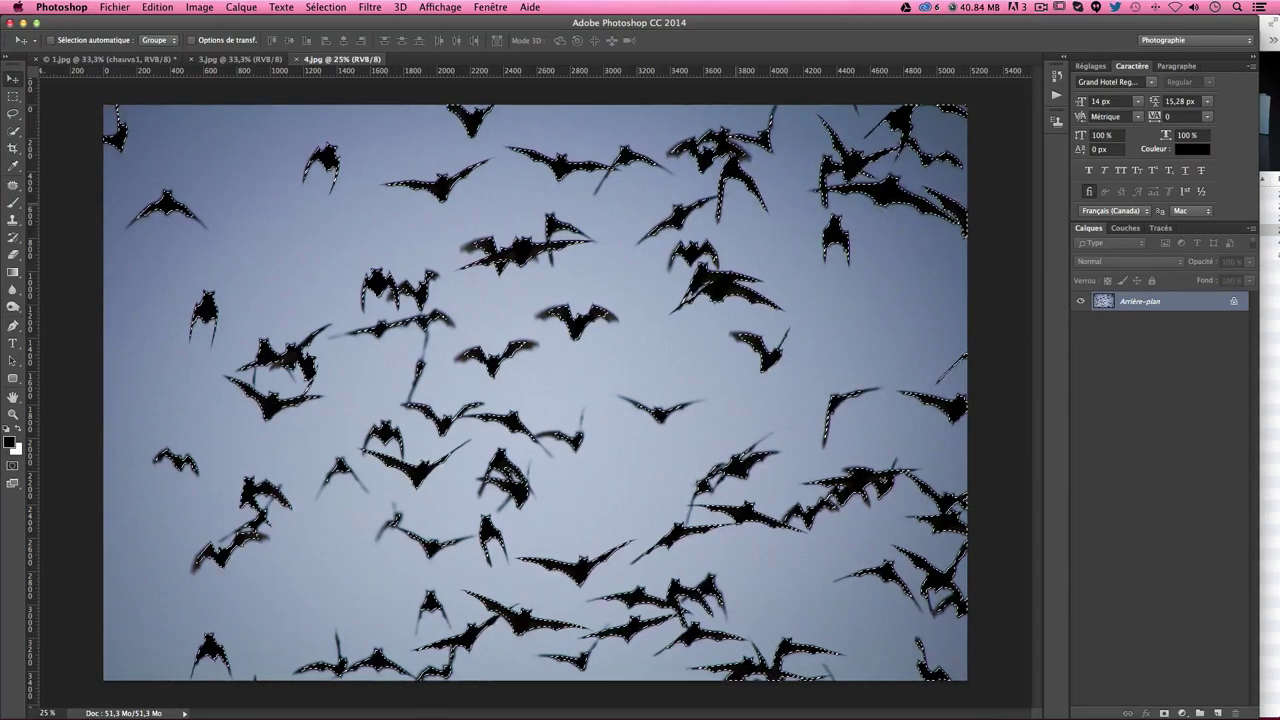
left_click(157, 7)
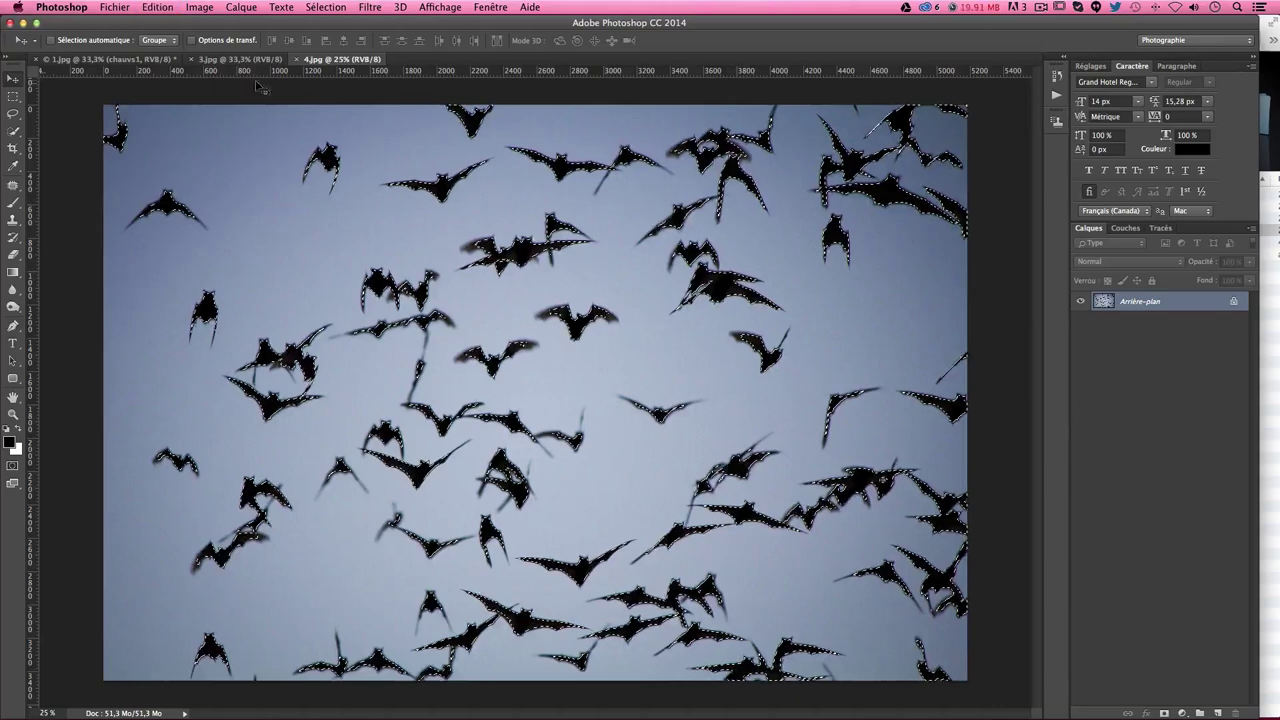
left_click(102, 60)
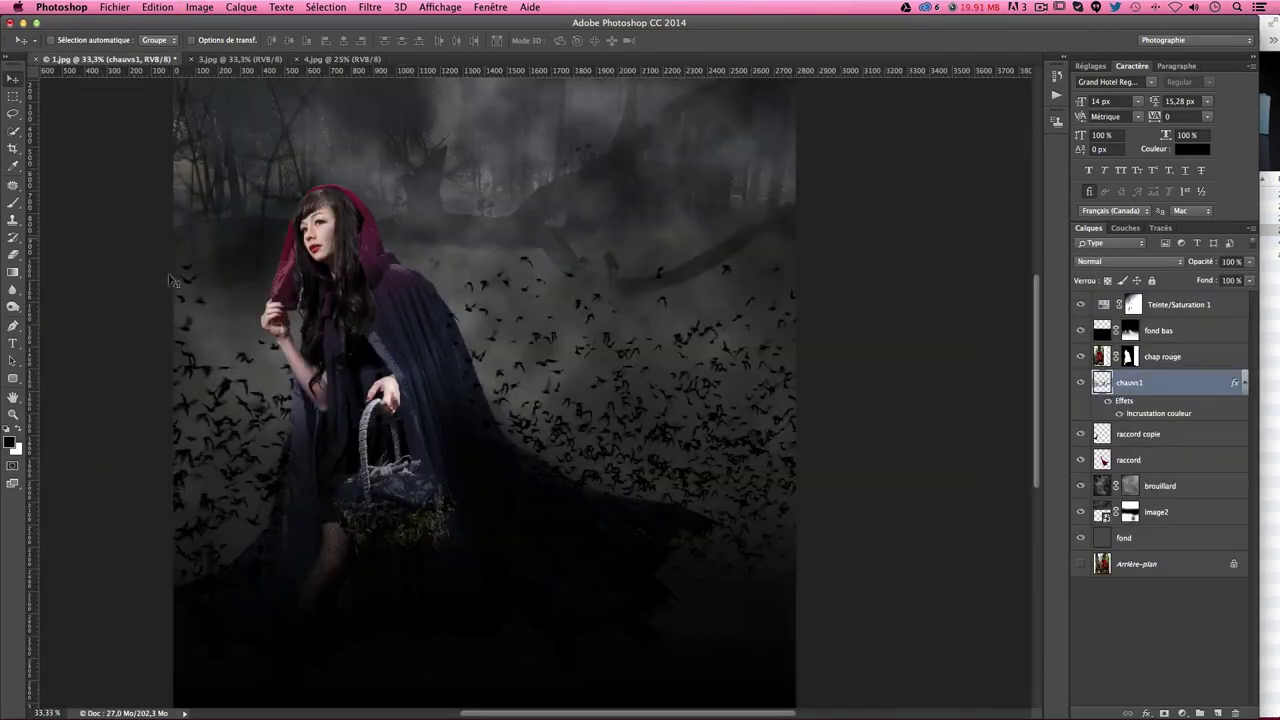
Step: Paste the bats as Calque 1 and save the composition as tuto.psd in Photoshop format
key("ctrl+v")
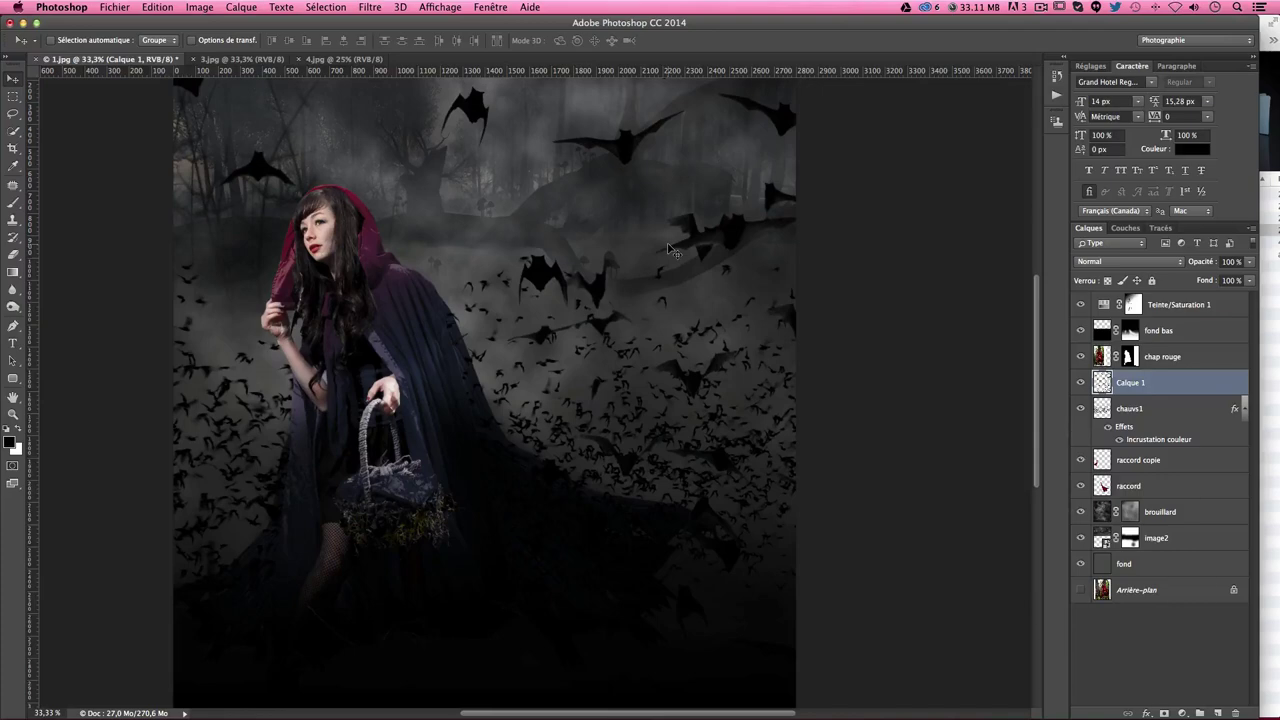
key("ctrl+shift+s")
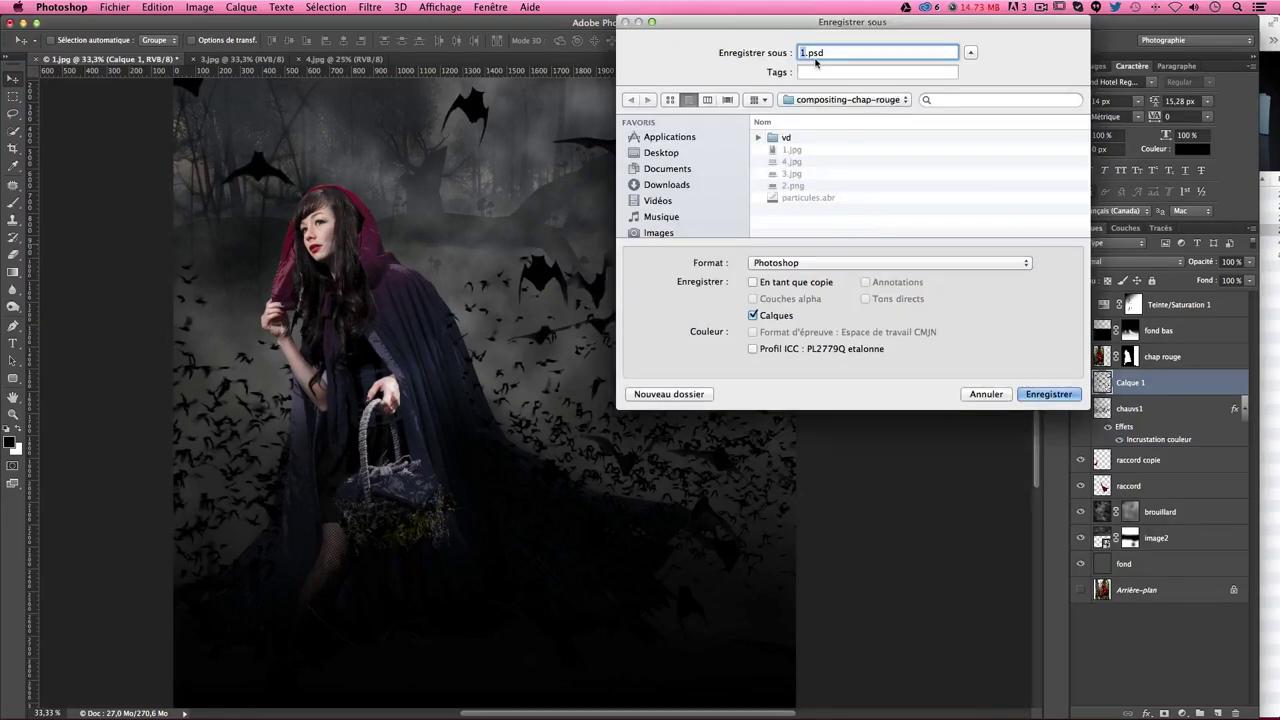
type("final")
key("Return")
key("Return")
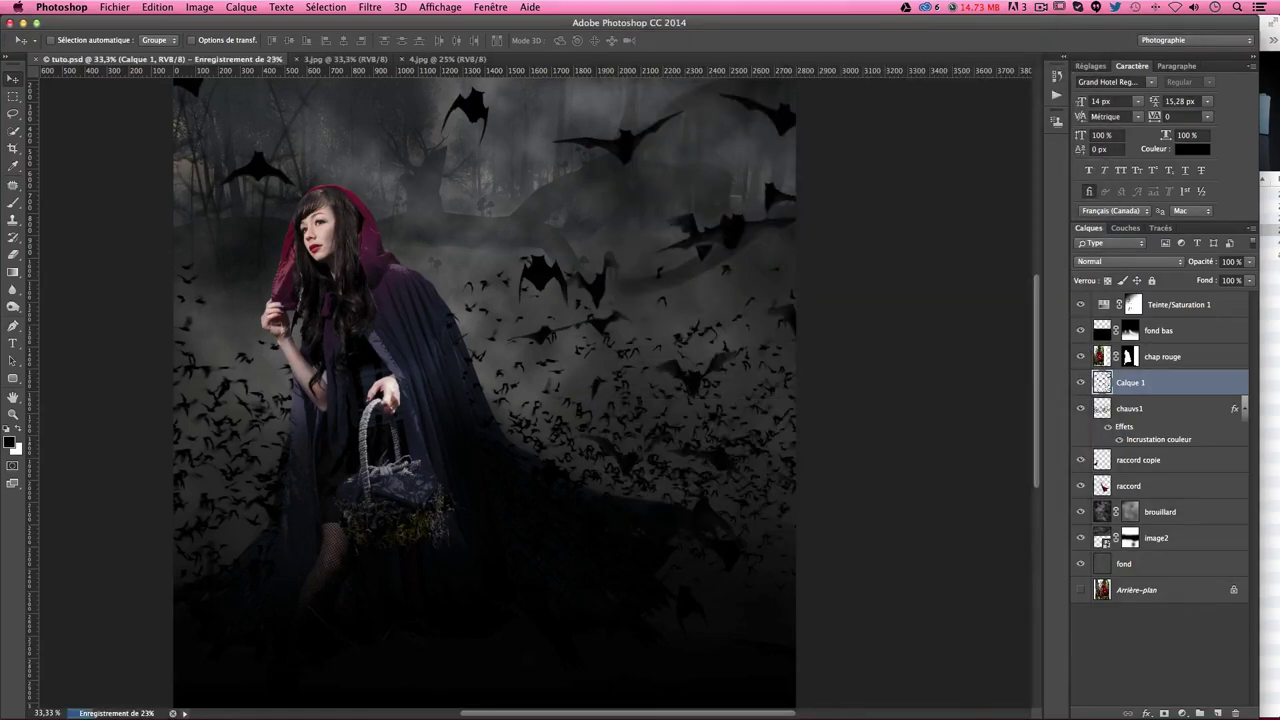
scroll(437, 325, "up", 2)
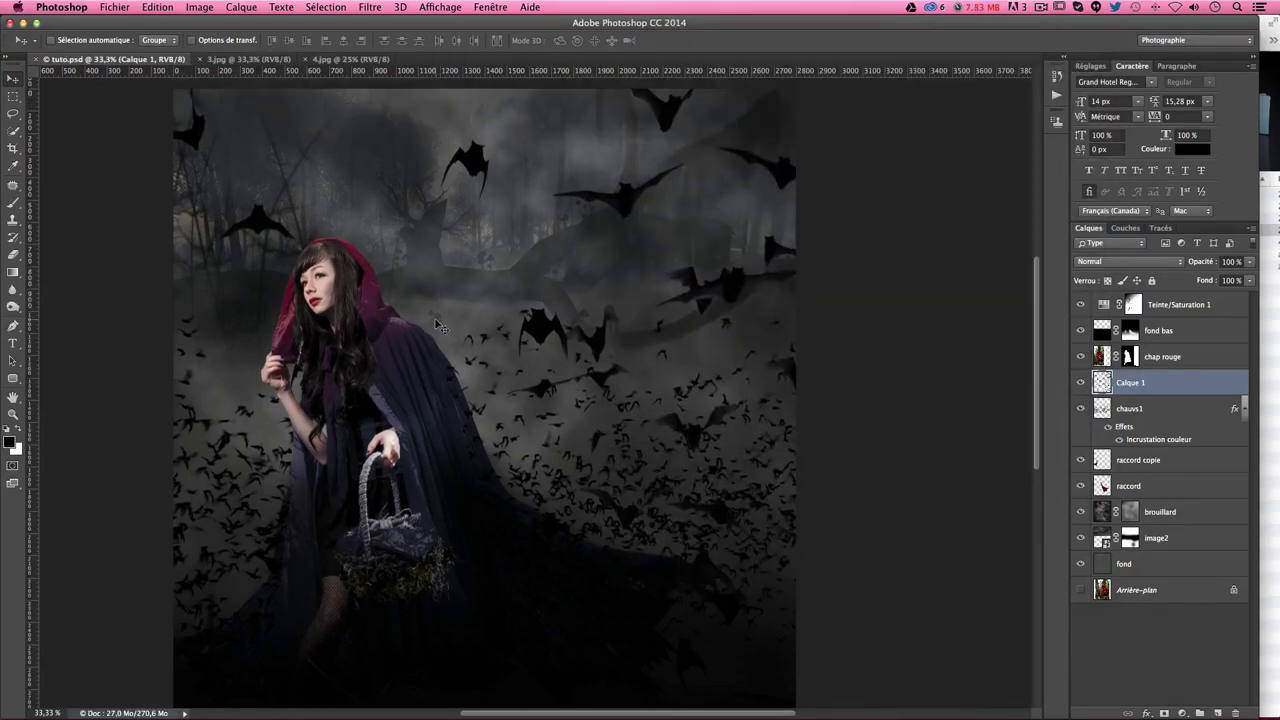
scroll(437, 325, "up", 2)
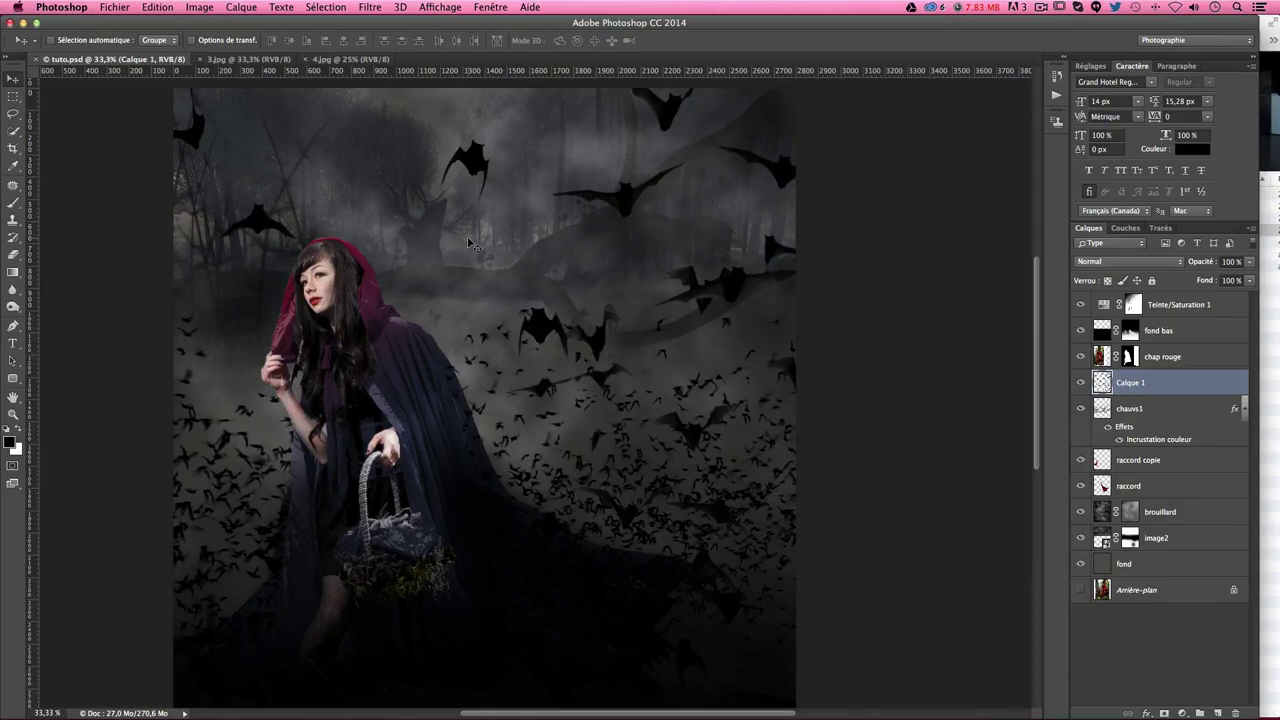
key("ctrl+t")
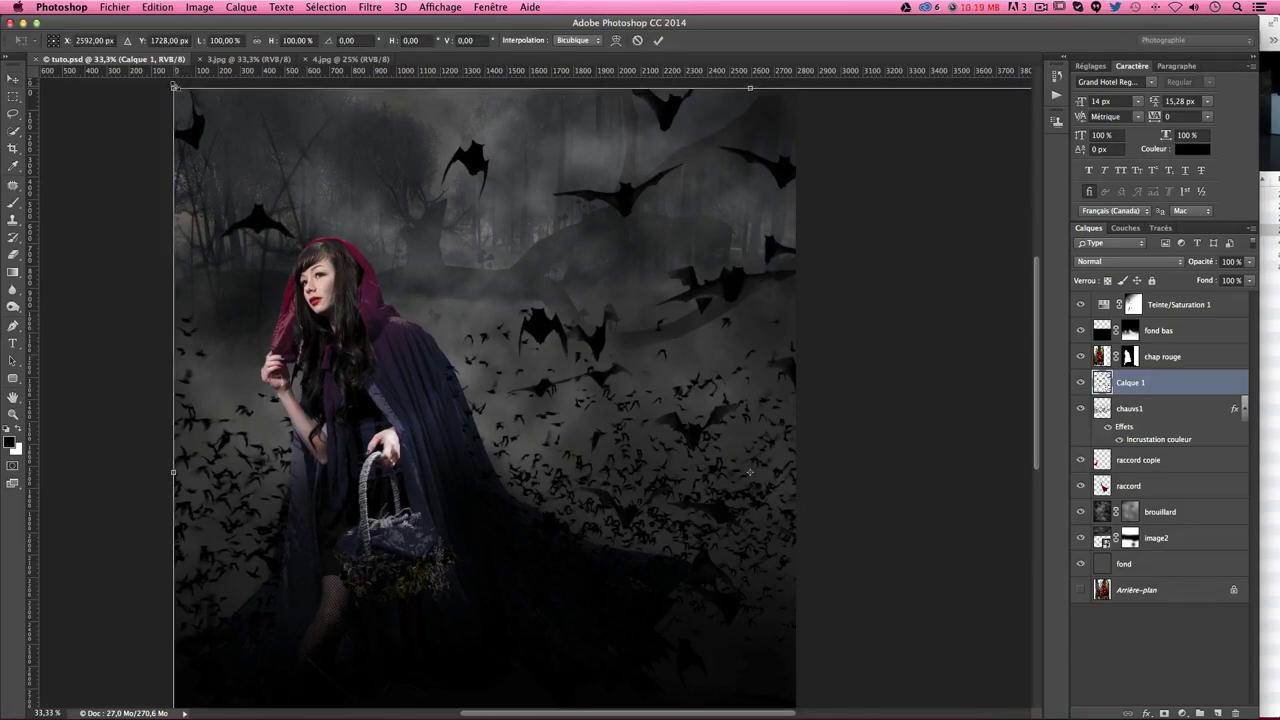
Step: Scale the pasted bats down to about 54% and nudge them up over the lower scene
left_click_drag(175, 87, 495, 352)
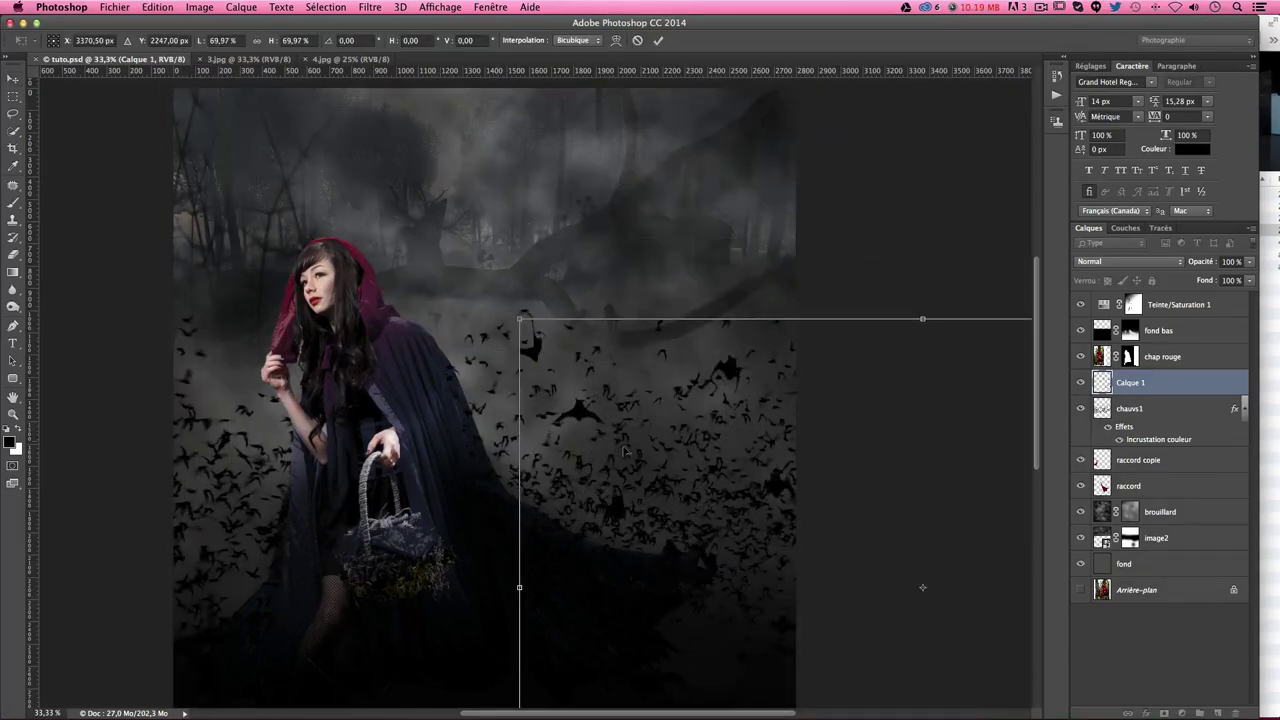
left_click_drag(626, 451, 256, 357)
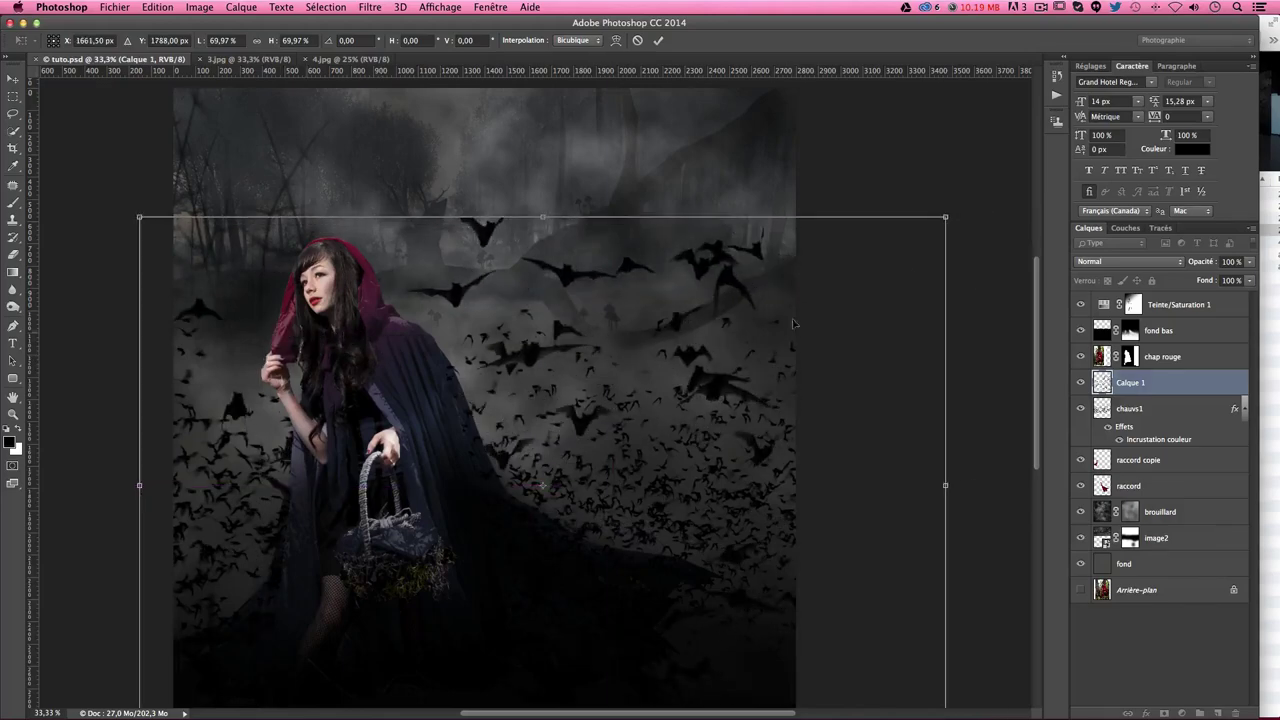
left_click_drag(950, 217, 807, 333)
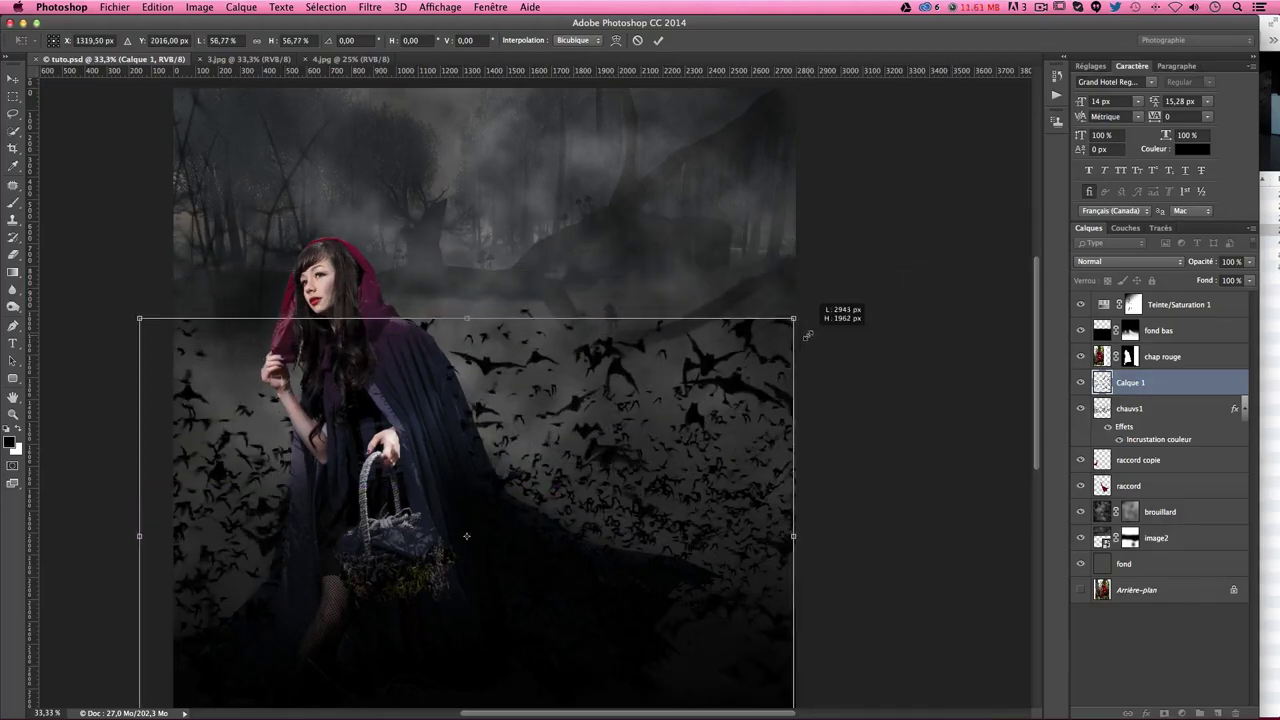
scroll(830, 368, "down", 5)
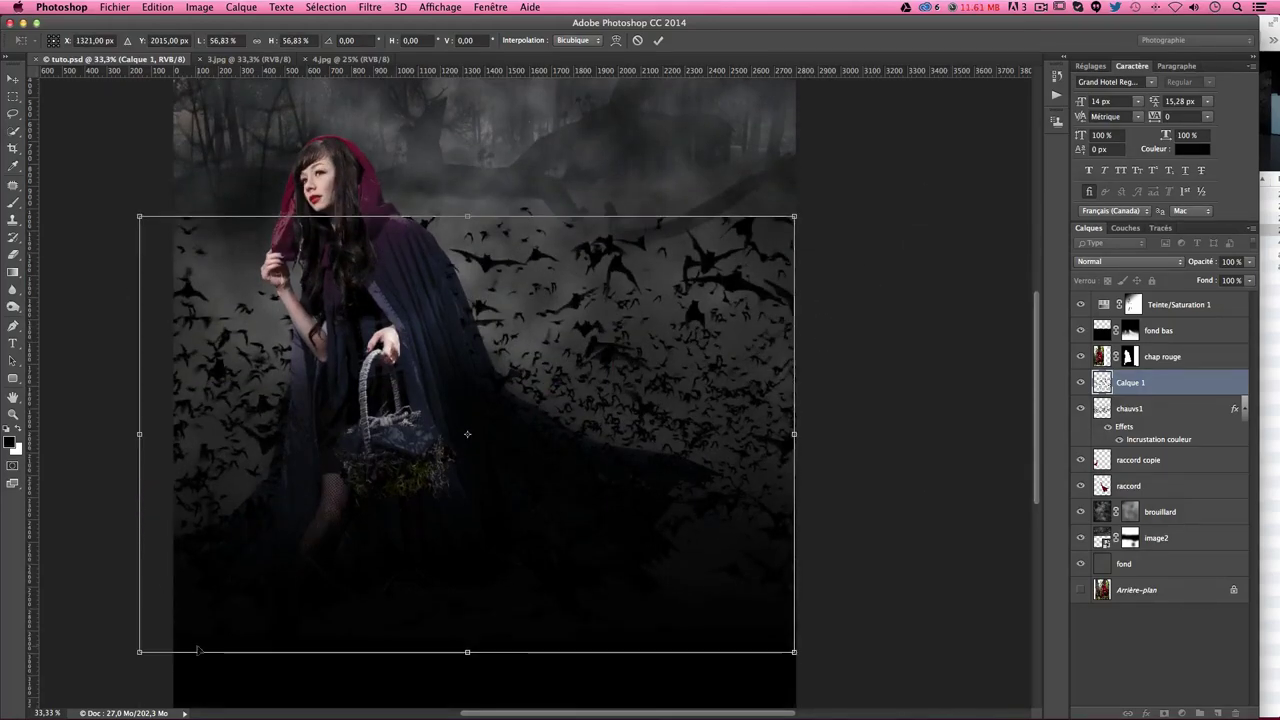
left_click_drag(135, 648, 172, 630)
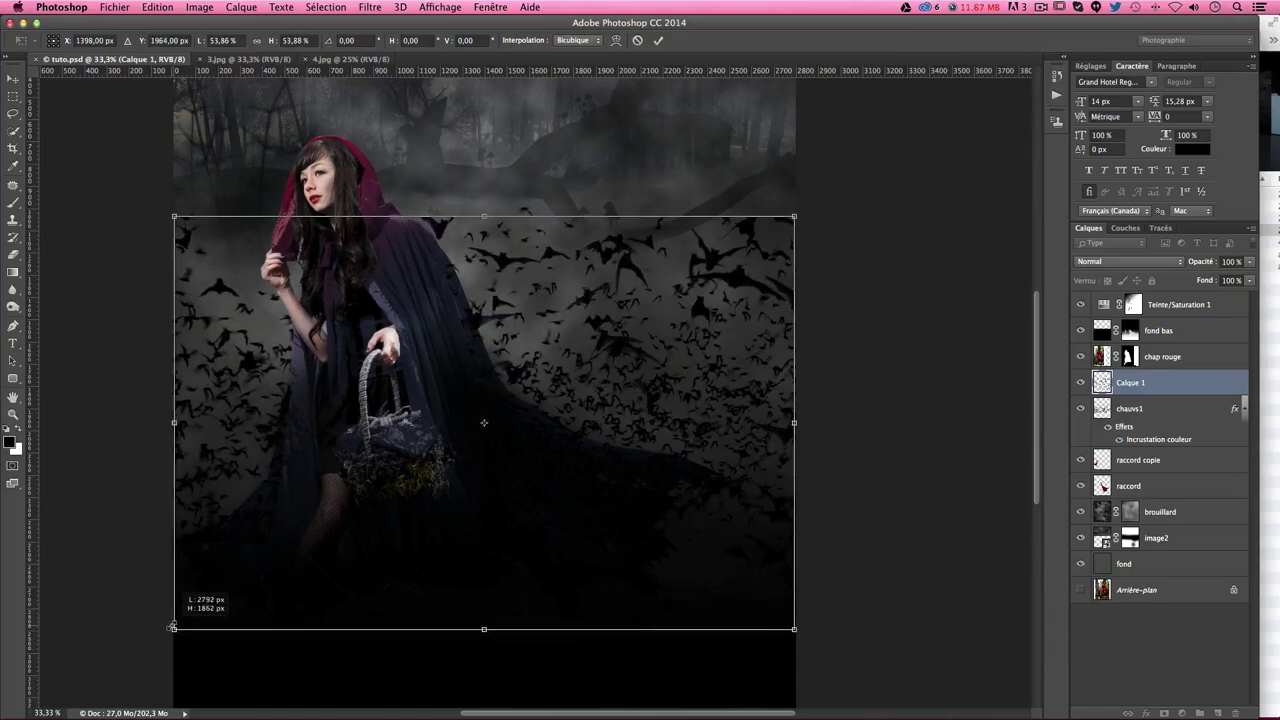
left_click_drag(490, 503, 487, 469)
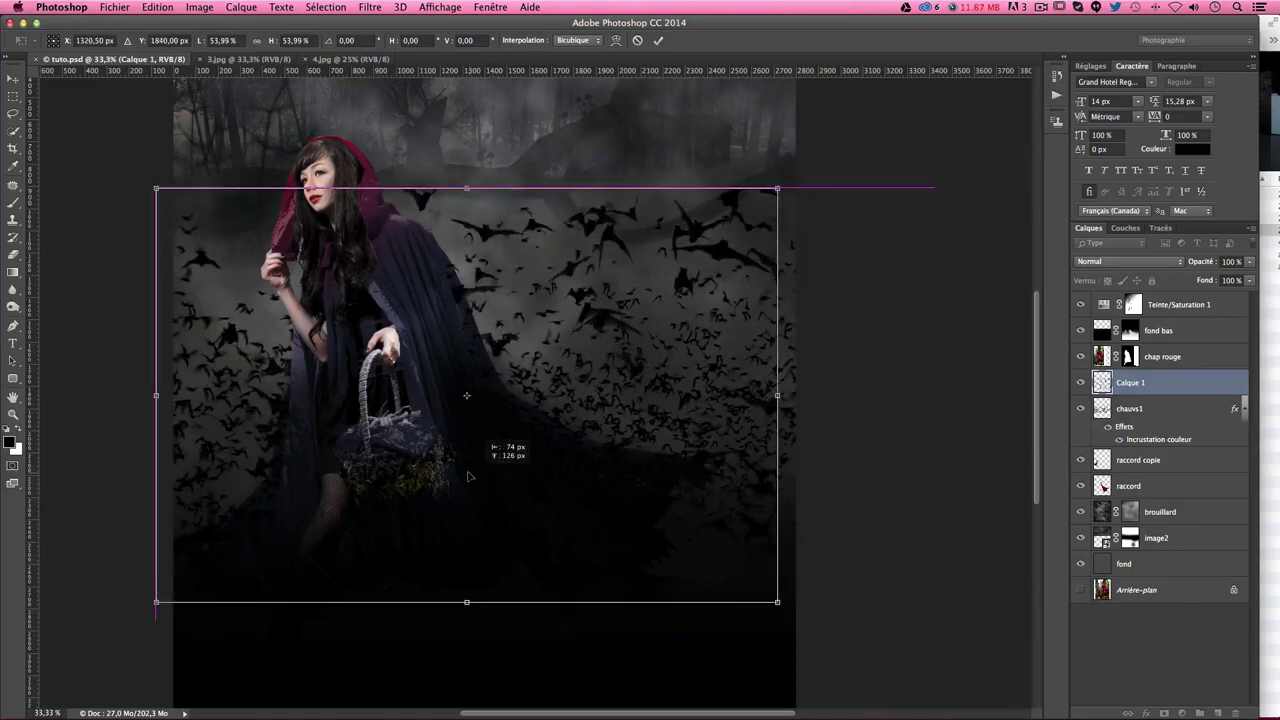
Step: Commit the resize, rename Calque 1 to chauvs2, and stack it just above chap rouge
key("Return")
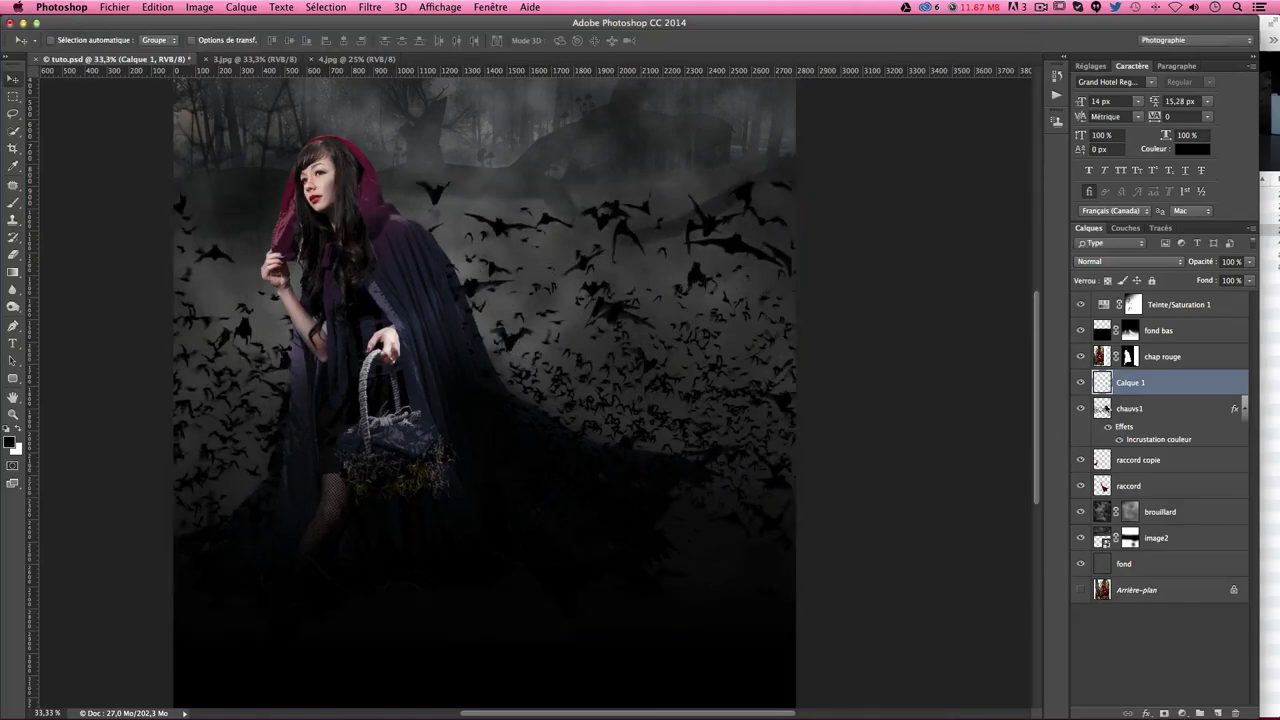
double_click(1133, 383)
type("chauvs2")
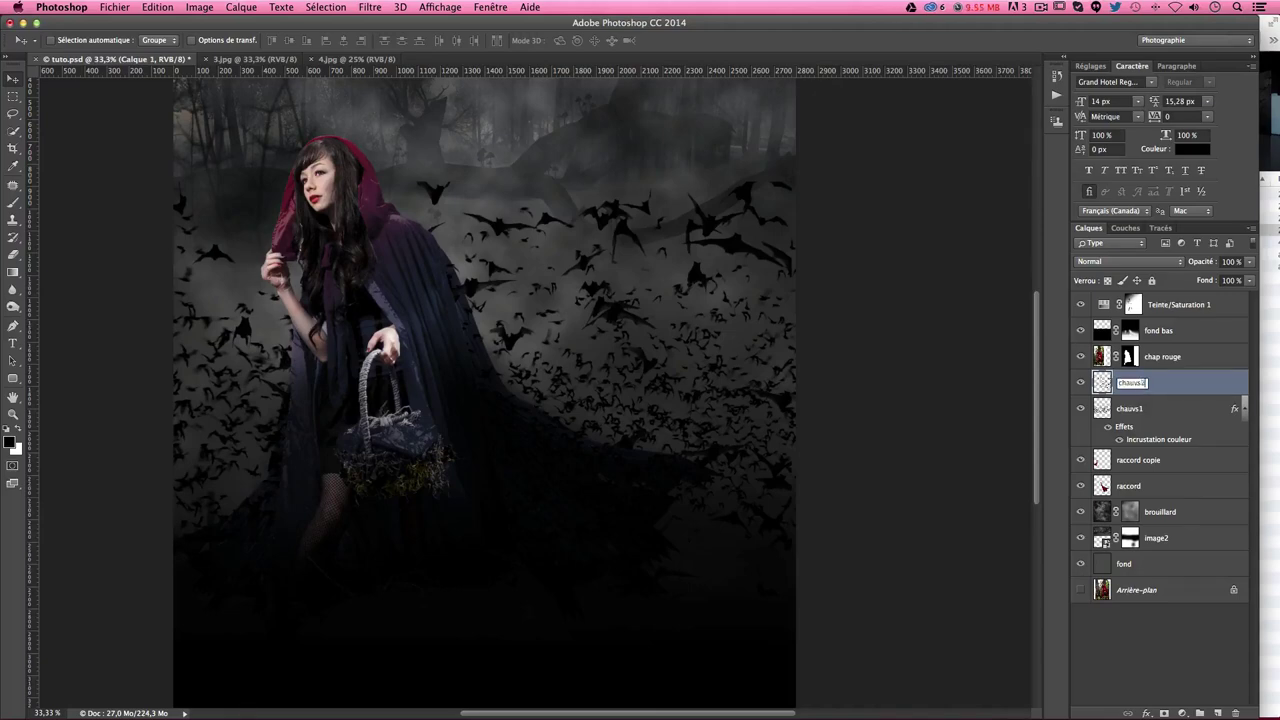
key("Return")
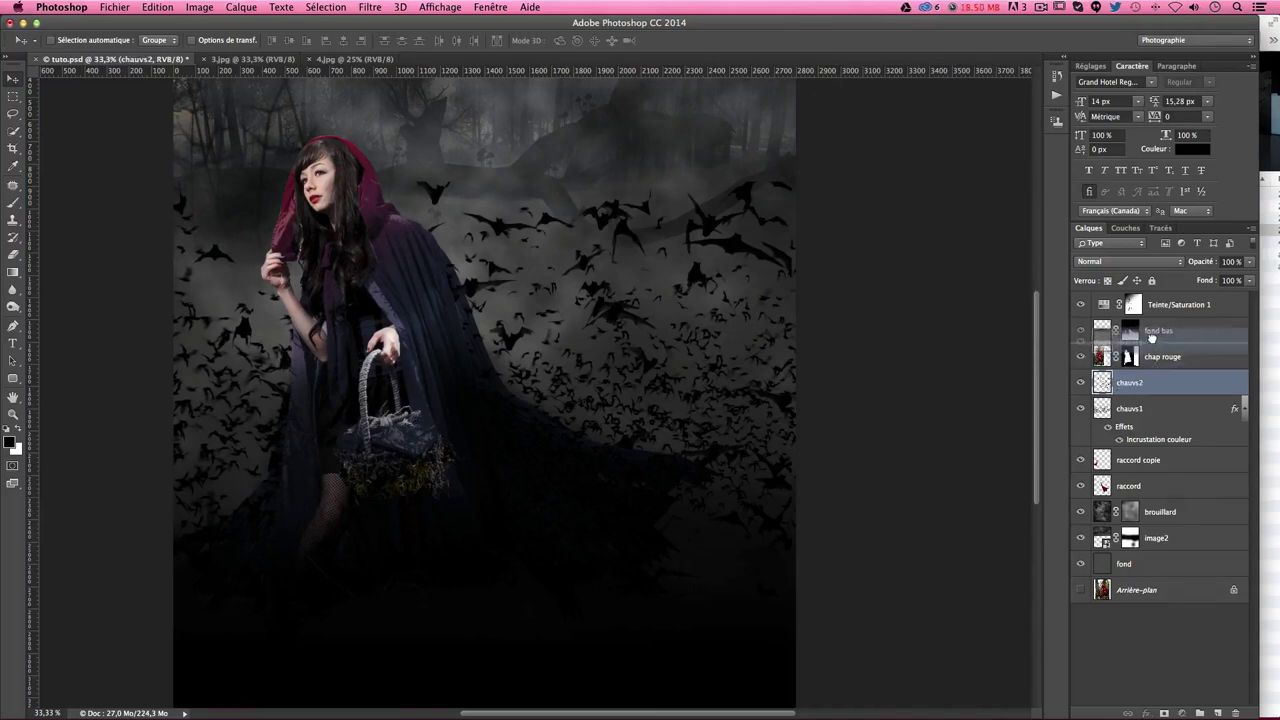
left_click_drag(1156, 384, 1152, 342)
Step: Reposition the chauvs2 bats across the figure until they settle in place
left_click_drag(532, 400, 574, 363)
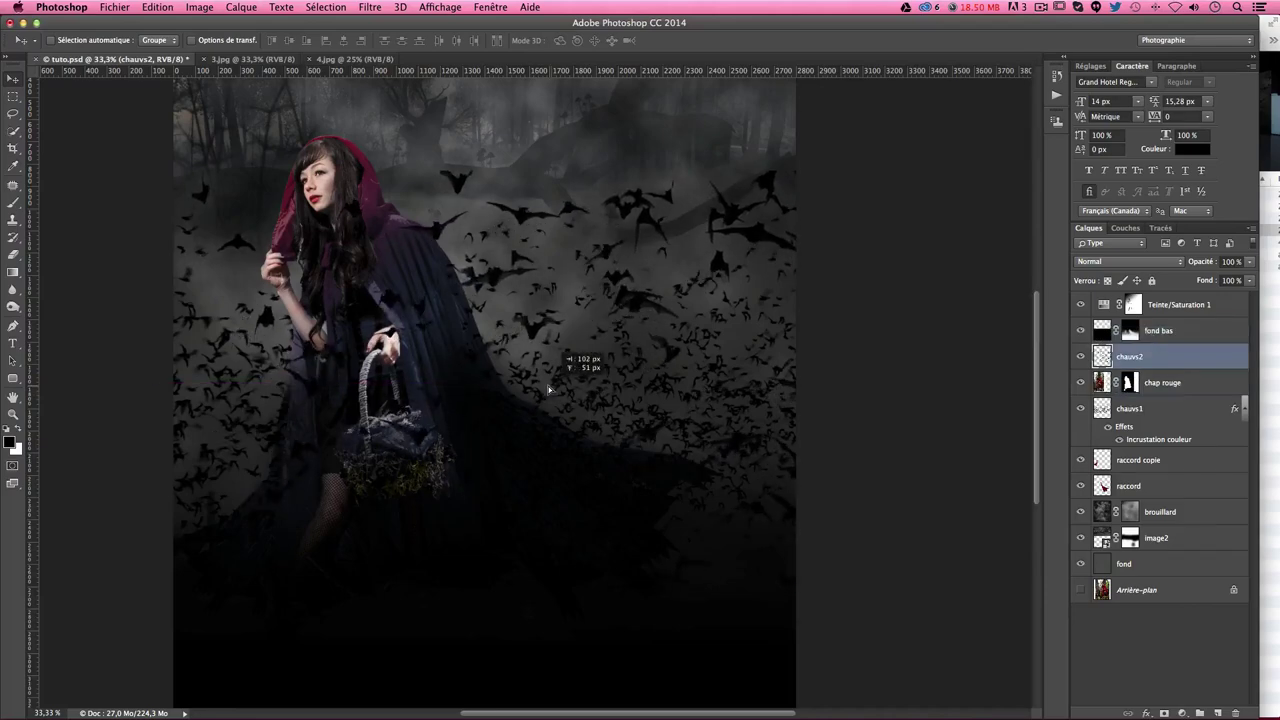
mouse_move(575, 443)
left_mouse_down()
mouse_move(540, 378)
mouse_move(551, 349)
left_mouse_up()
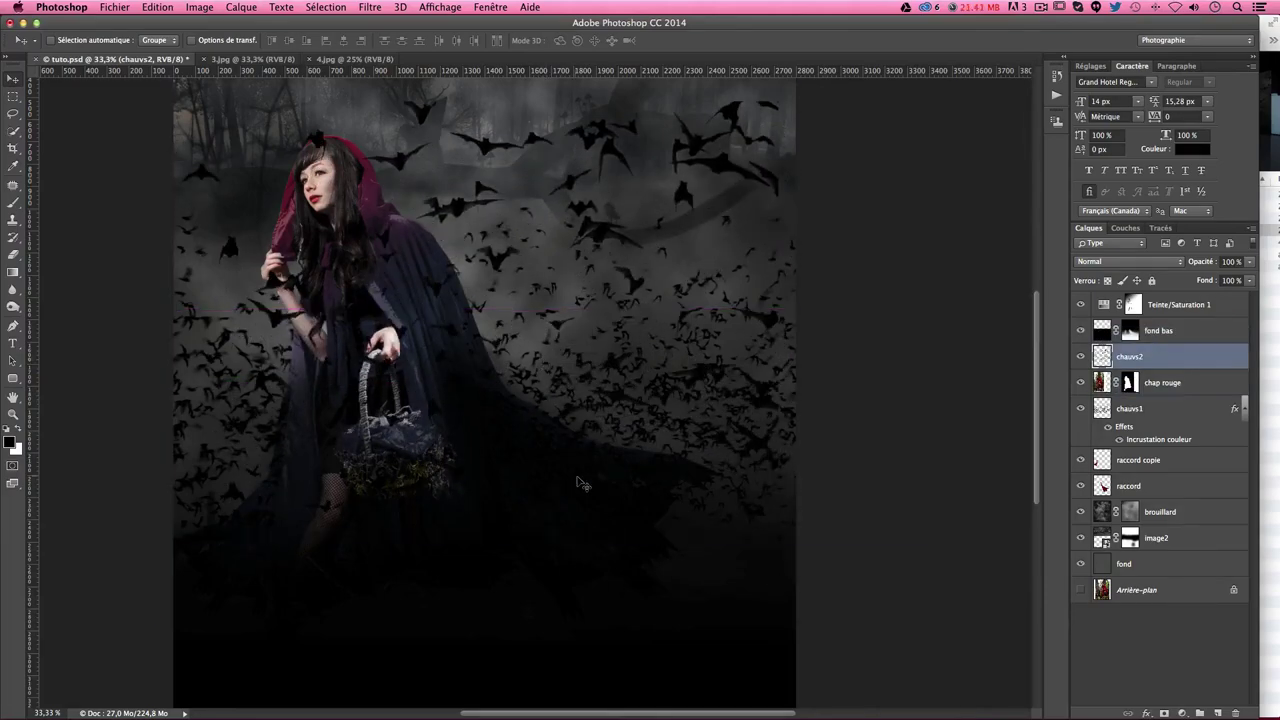
scroll(585, 497, "up", 5)
scroll(650, 440, "down", 3)
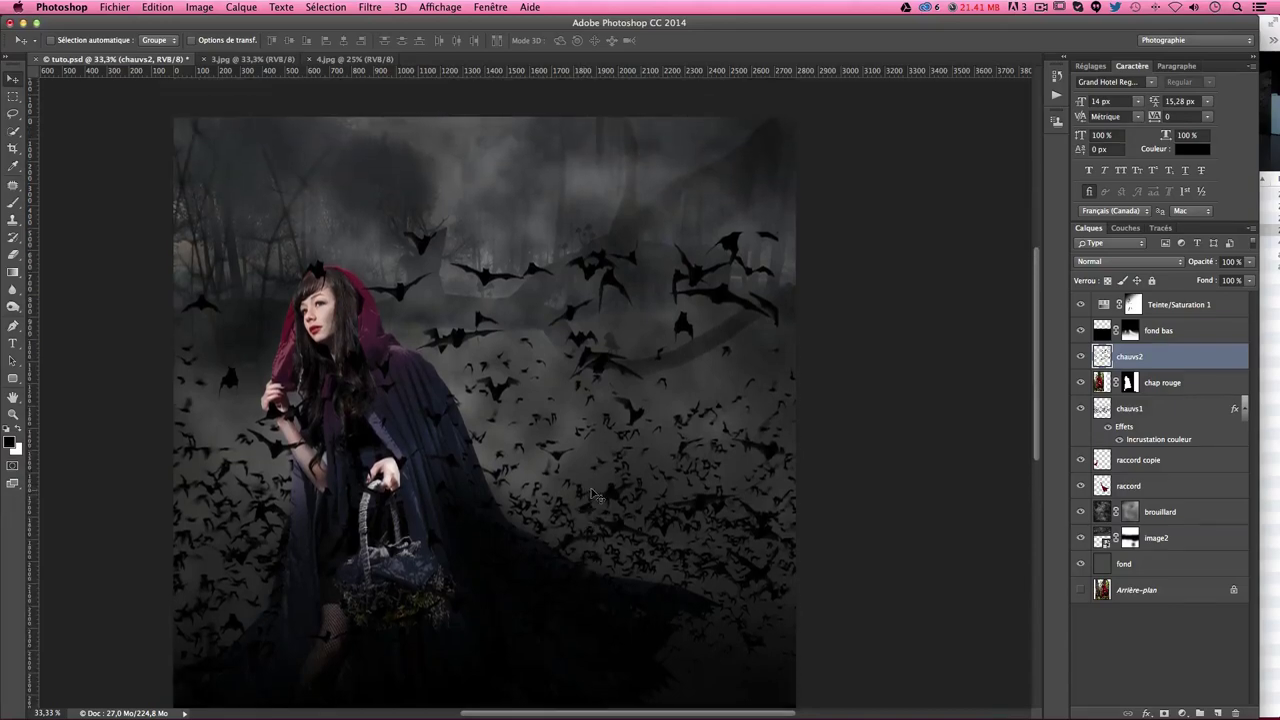
scroll(712, 375, "up", 2)
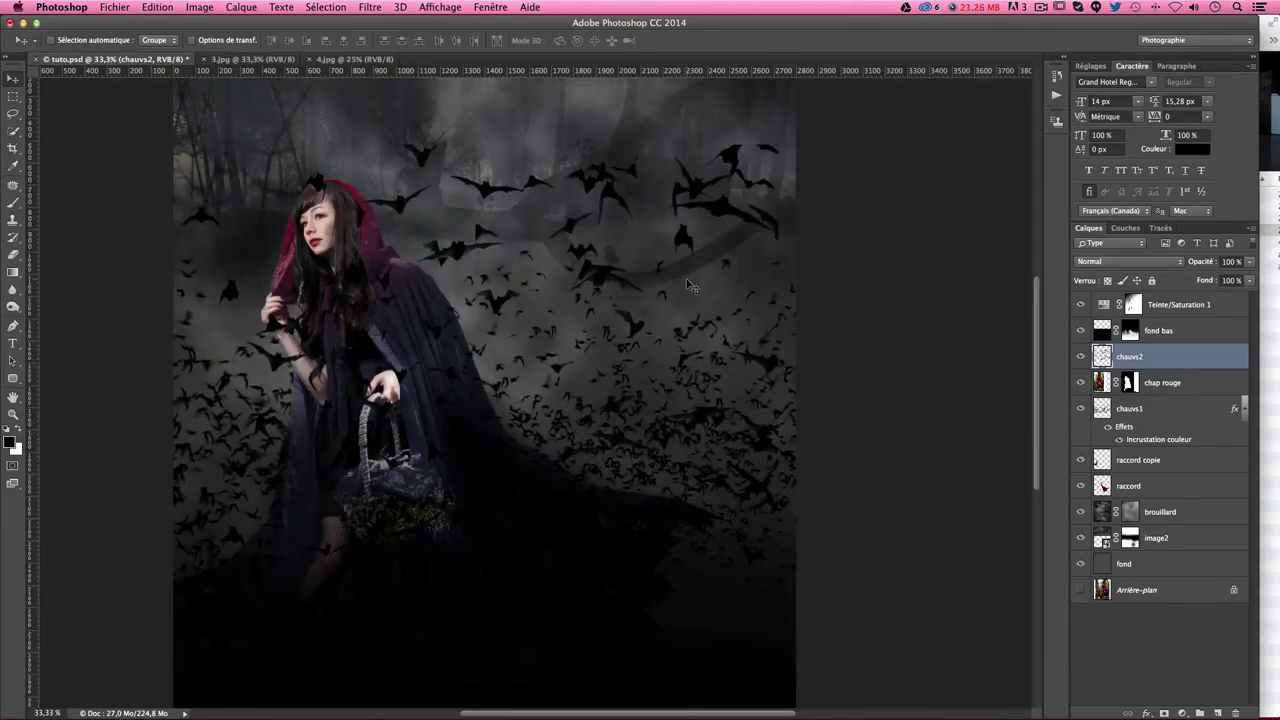
left_click_drag(687, 285, 684, 297)
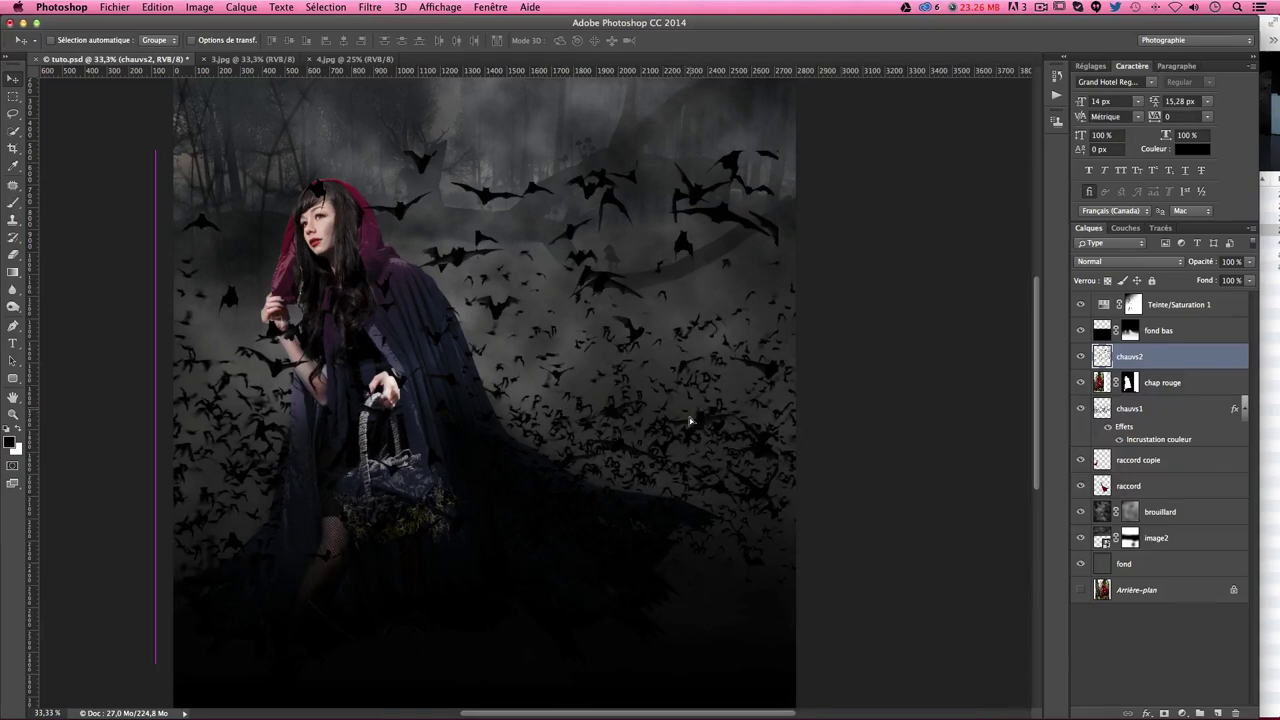
mouse_move(690, 421)
left_mouse_down()
mouse_move(723, 389)
mouse_move(715, 380)
left_mouse_up()
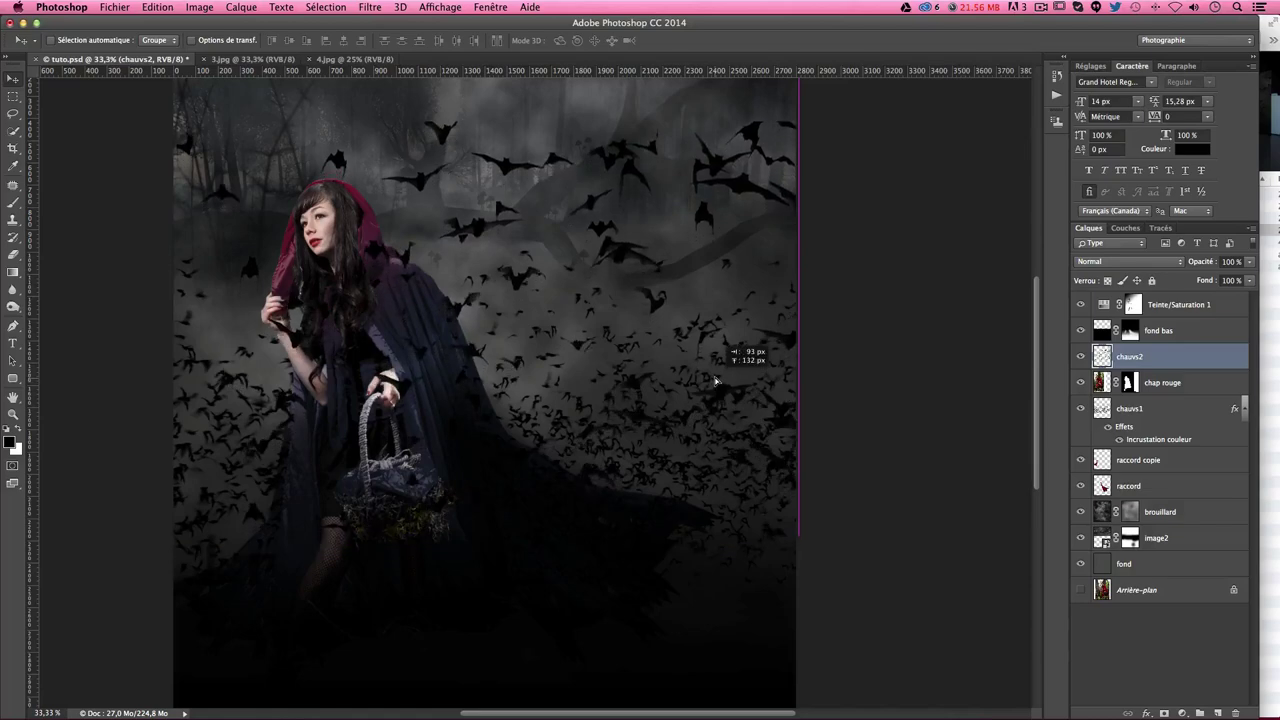
left_click_drag(715, 380, 712, 376)
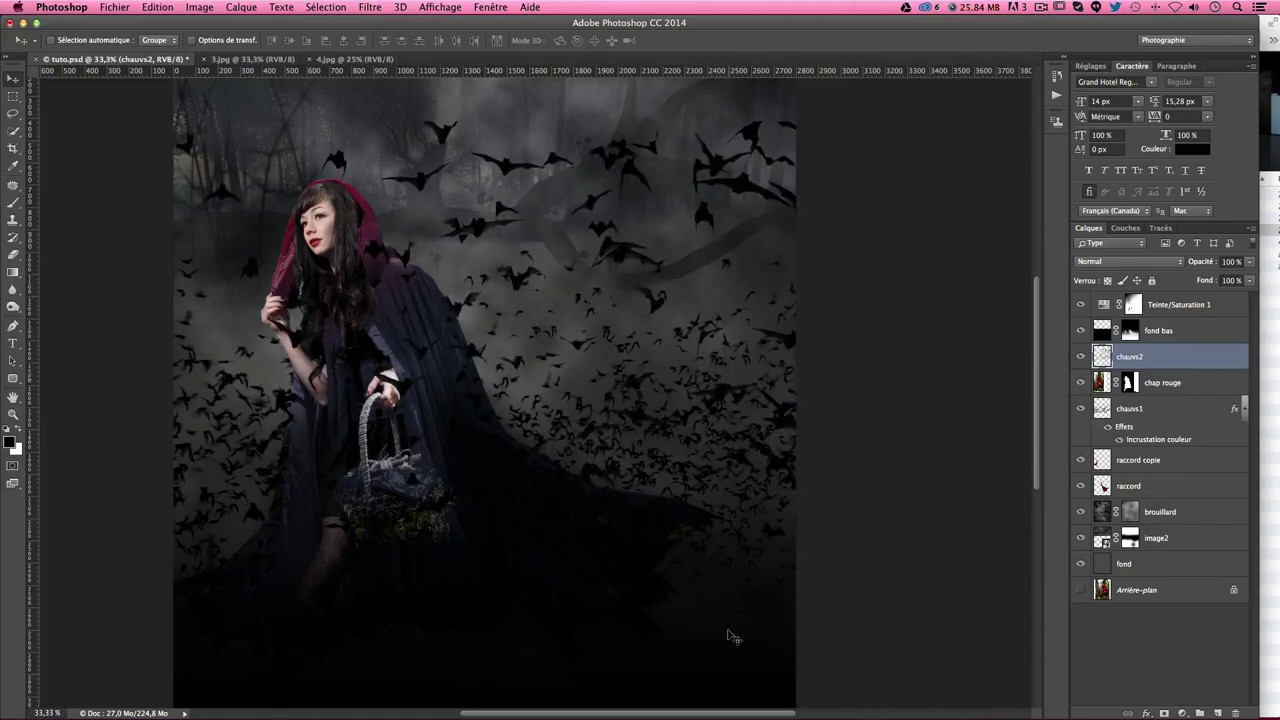
scroll(731, 636, "up", 2)
scroll(731, 630, "up", 3)
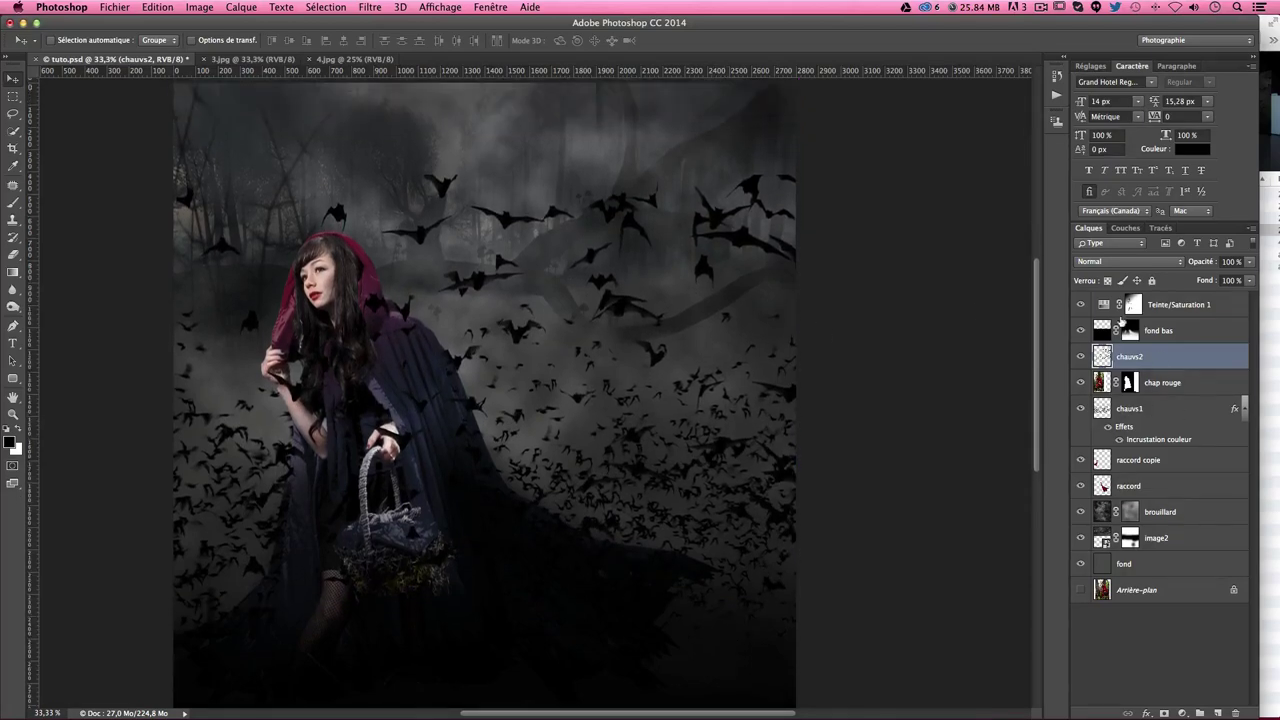
Step: Add a layer mask to chauvs2 and paint black to hide bats along the upper-right edge
left_click(1164, 713)
left_click(13, 201)
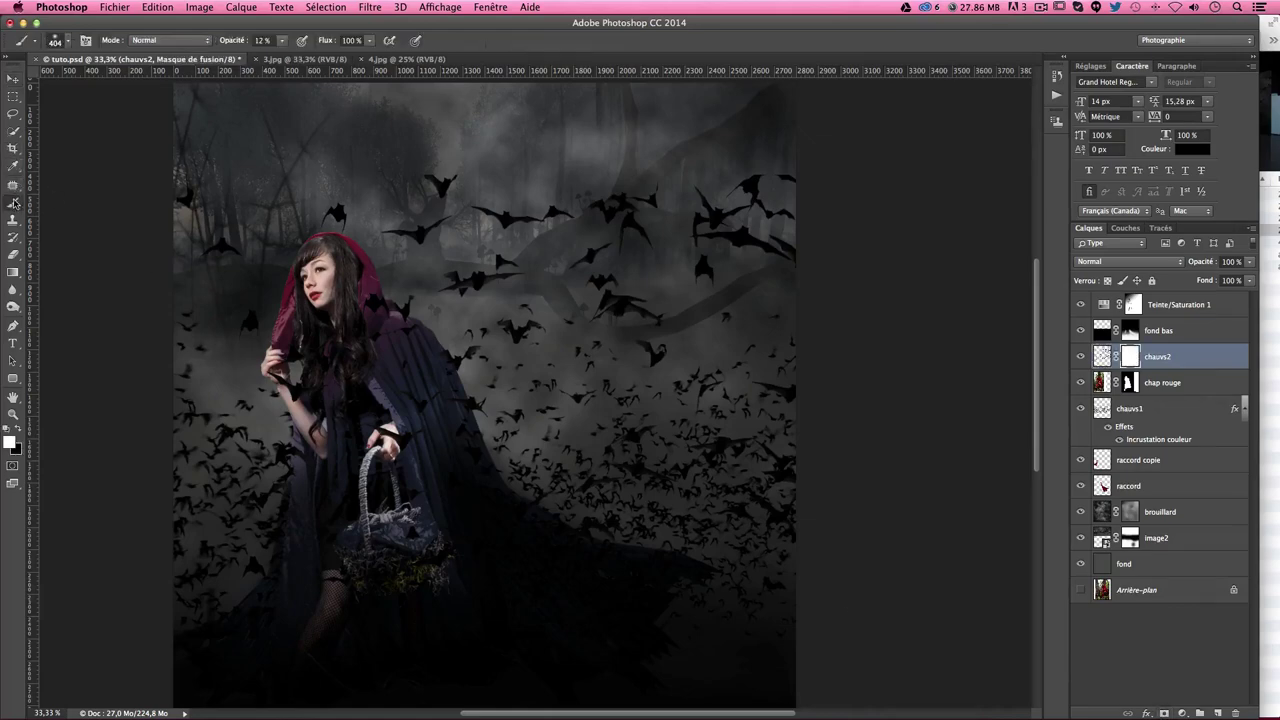
key("0")
key("x")
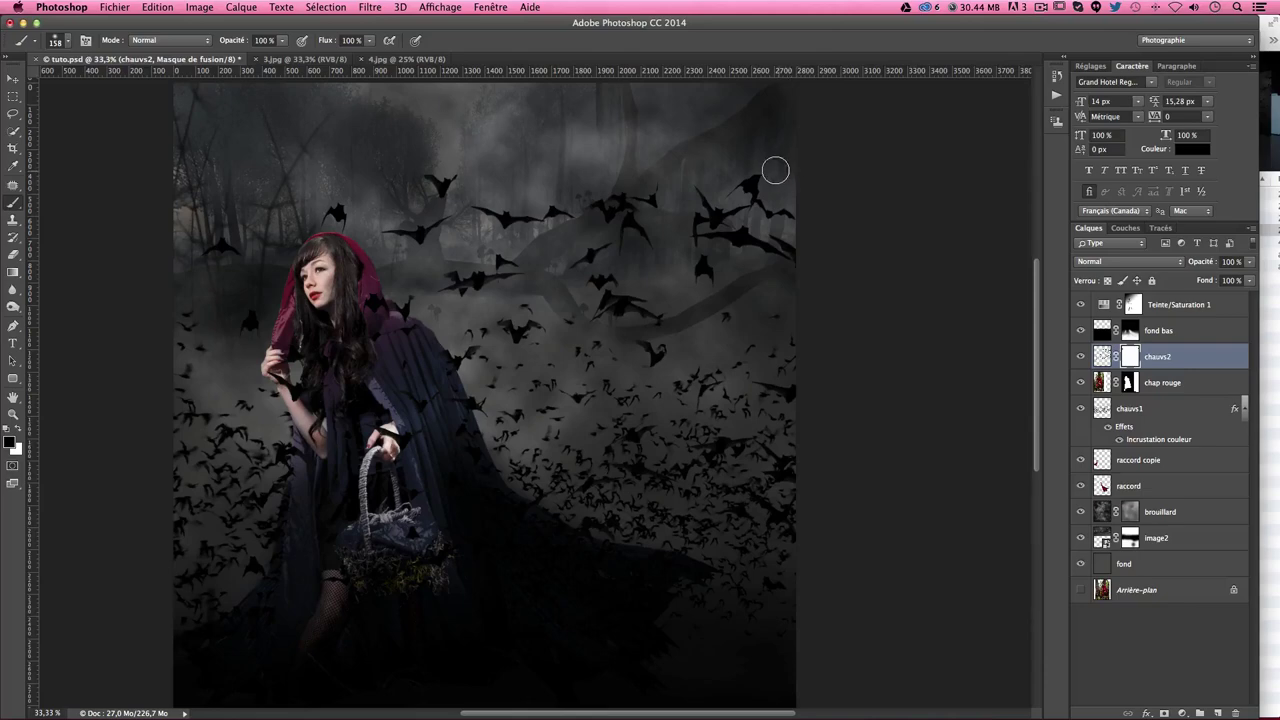
left_click_drag(765, 165, 822, 192)
Step: Reduce the brush to 62 px and mask out the bats beside the girl's raised hand
left_click(66, 41)
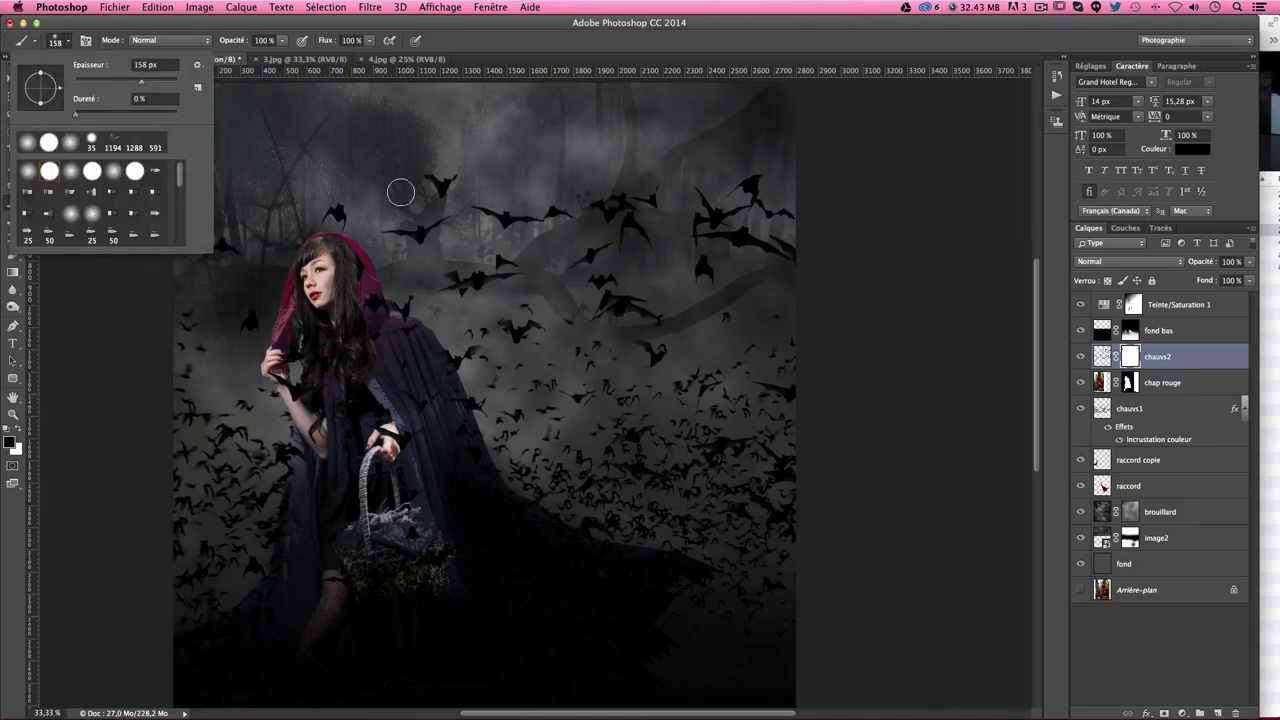
left_click(597, 147)
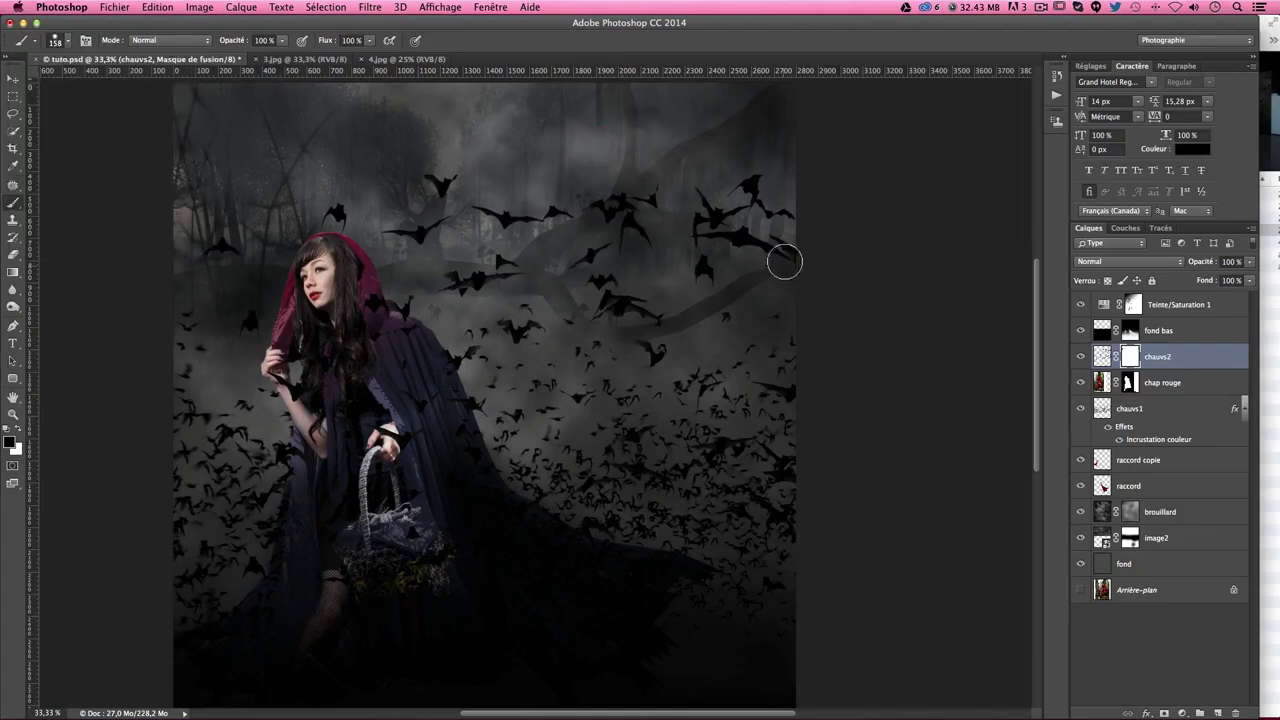
left_click_drag(766, 197, 767, 181)
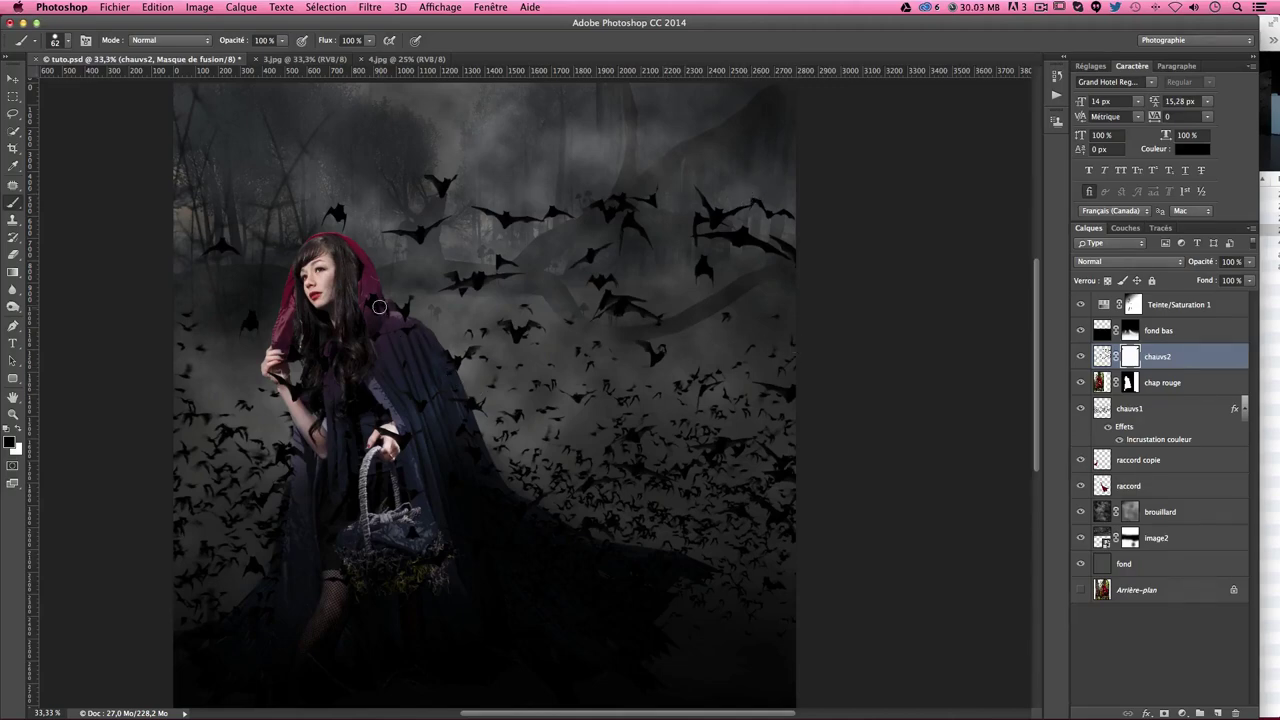
left_click_drag(285, 388, 248, 372)
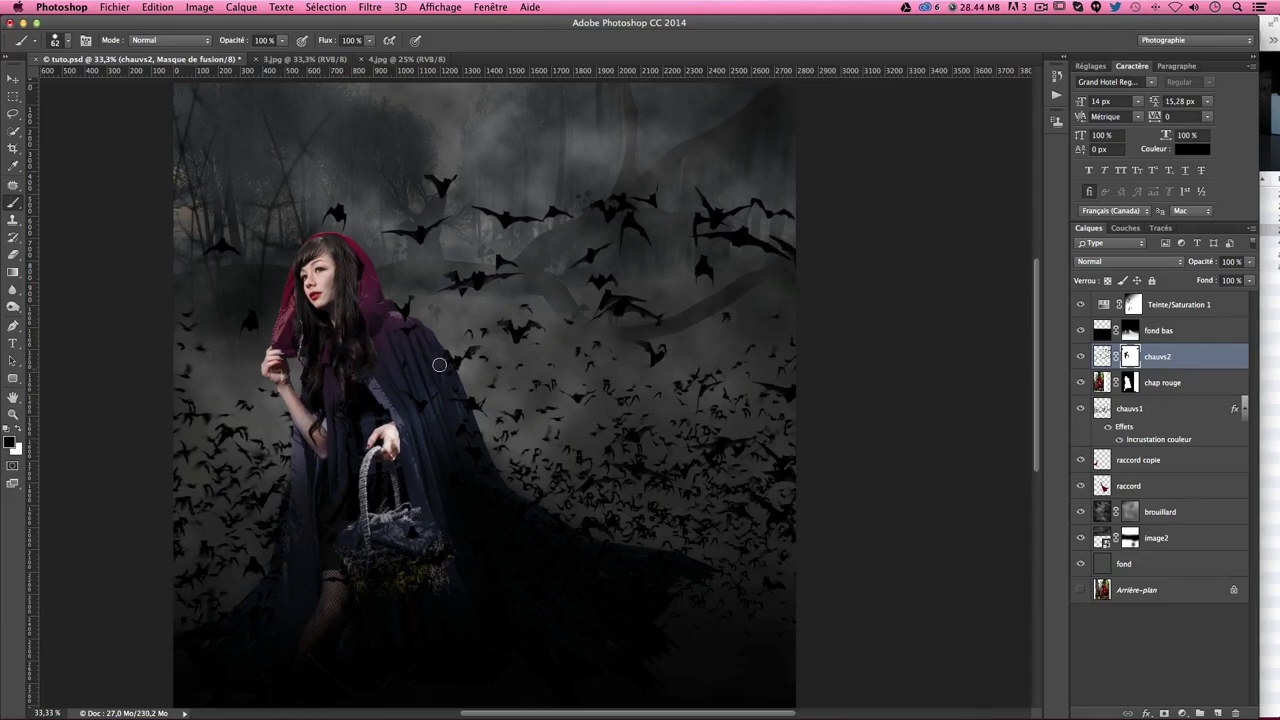
scroll(640, 447, "down", 3)
scroll(640, 447, "down", 5)
scroll(640, 447, "up", 6)
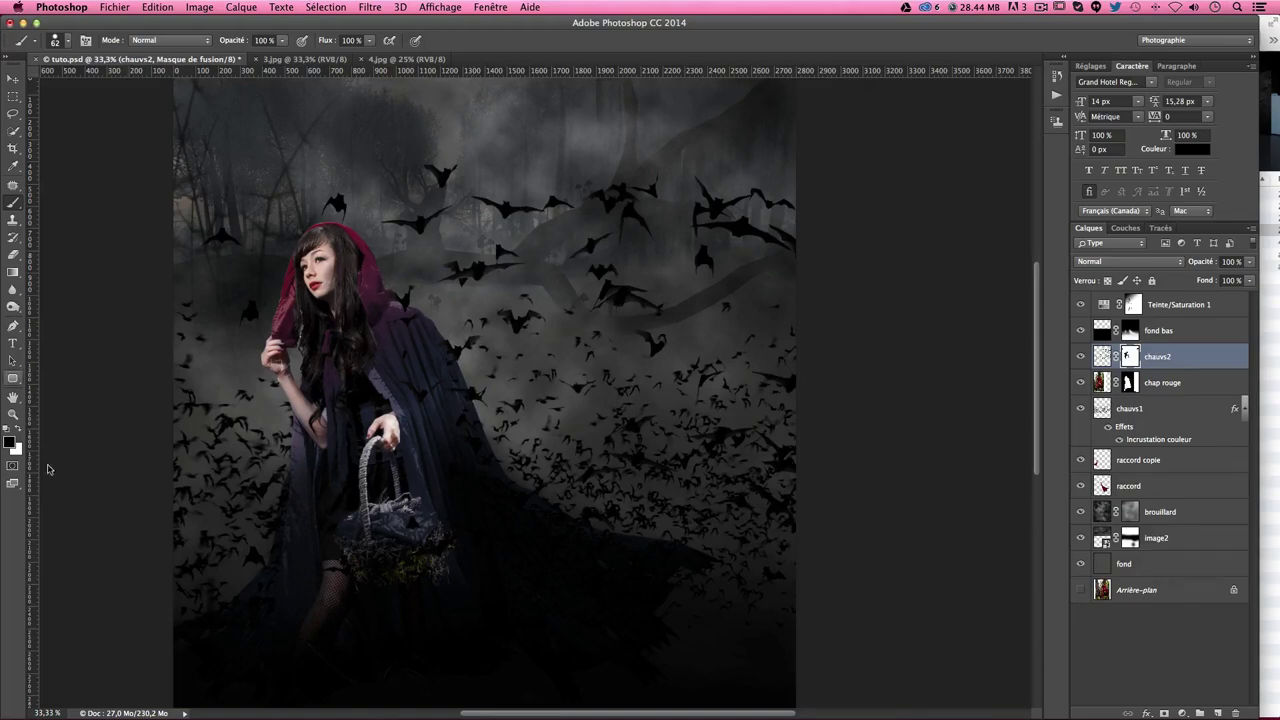
scroll(503, 509, "down", 5)
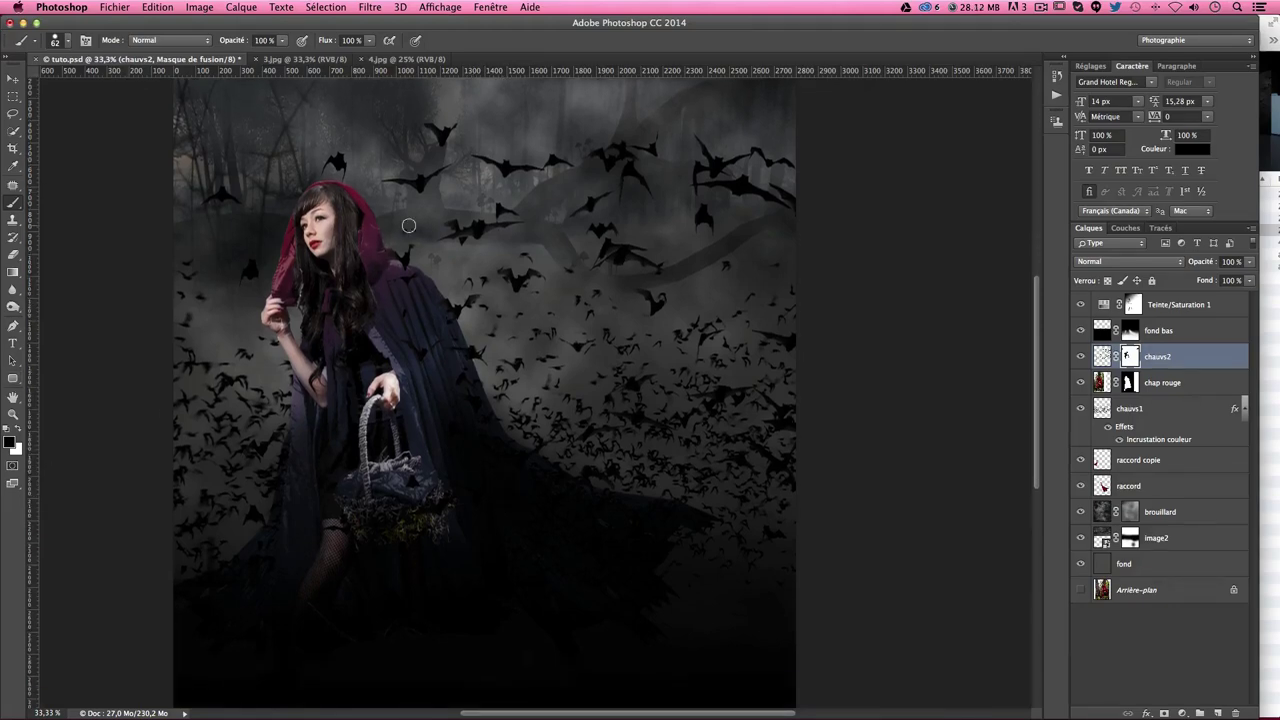
scroll(418, 280, "up", 1)
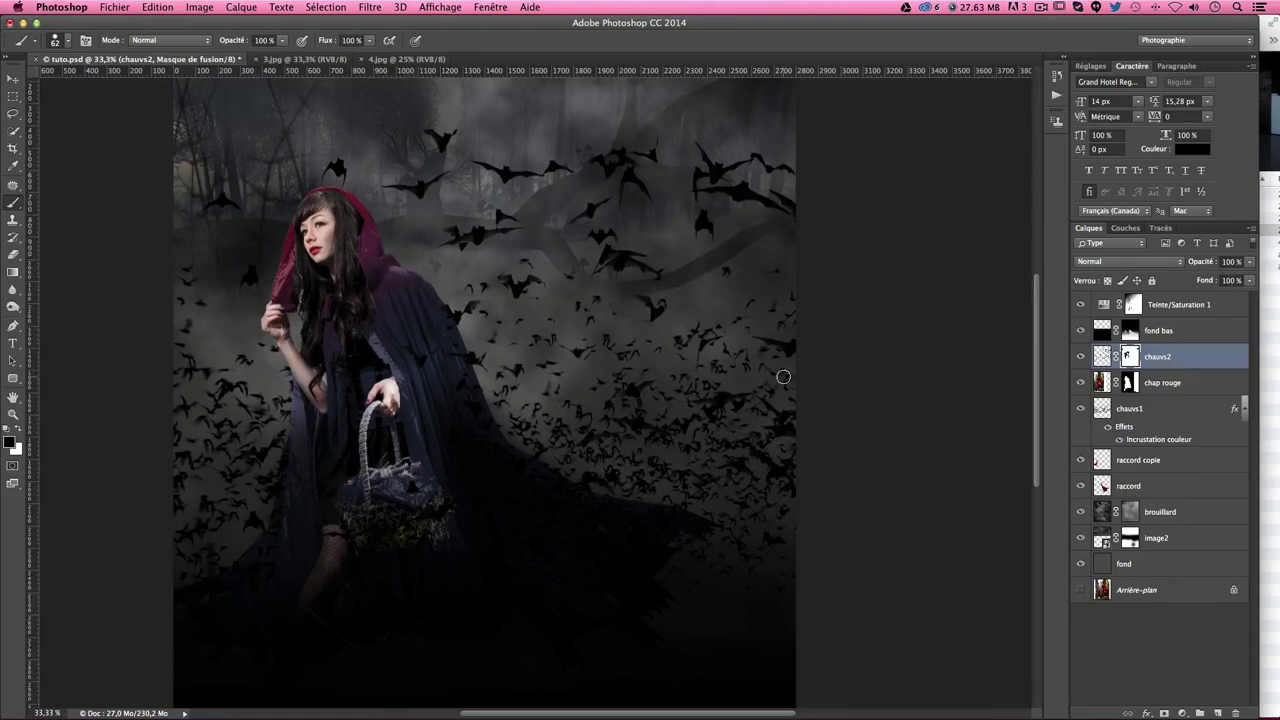
scroll(782, 371, "up", 3)
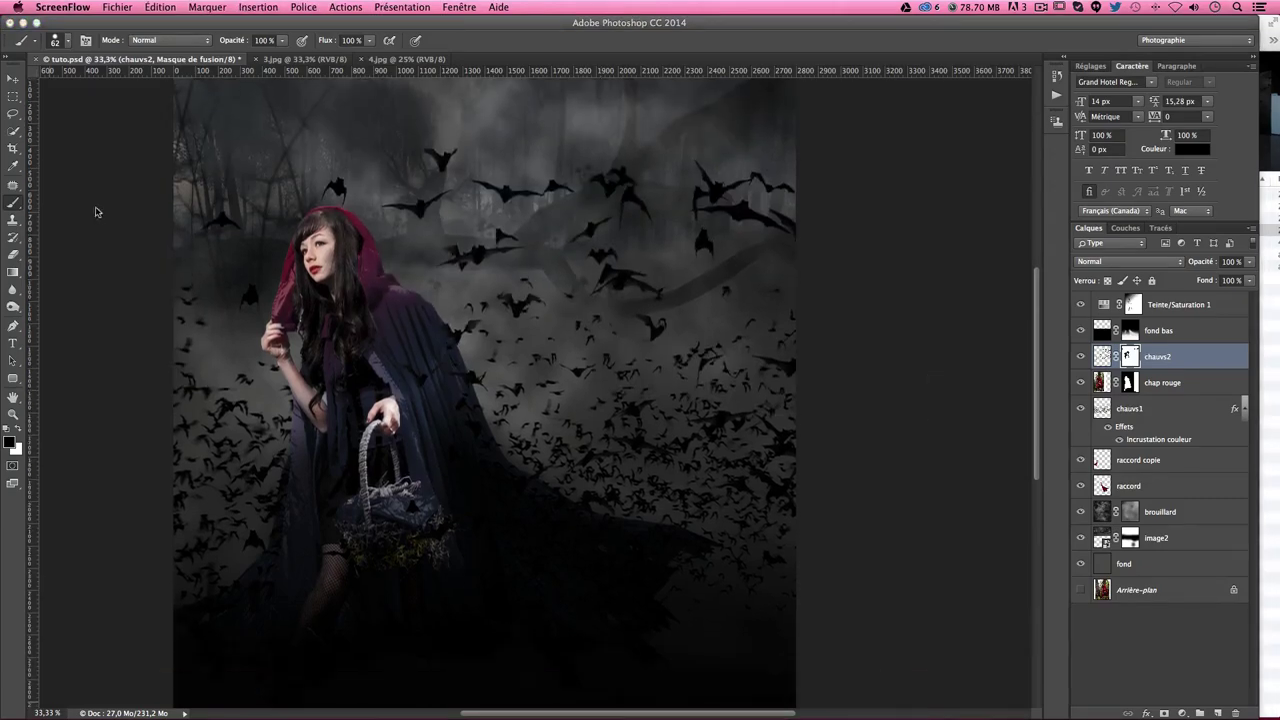
left_click(333, 202)
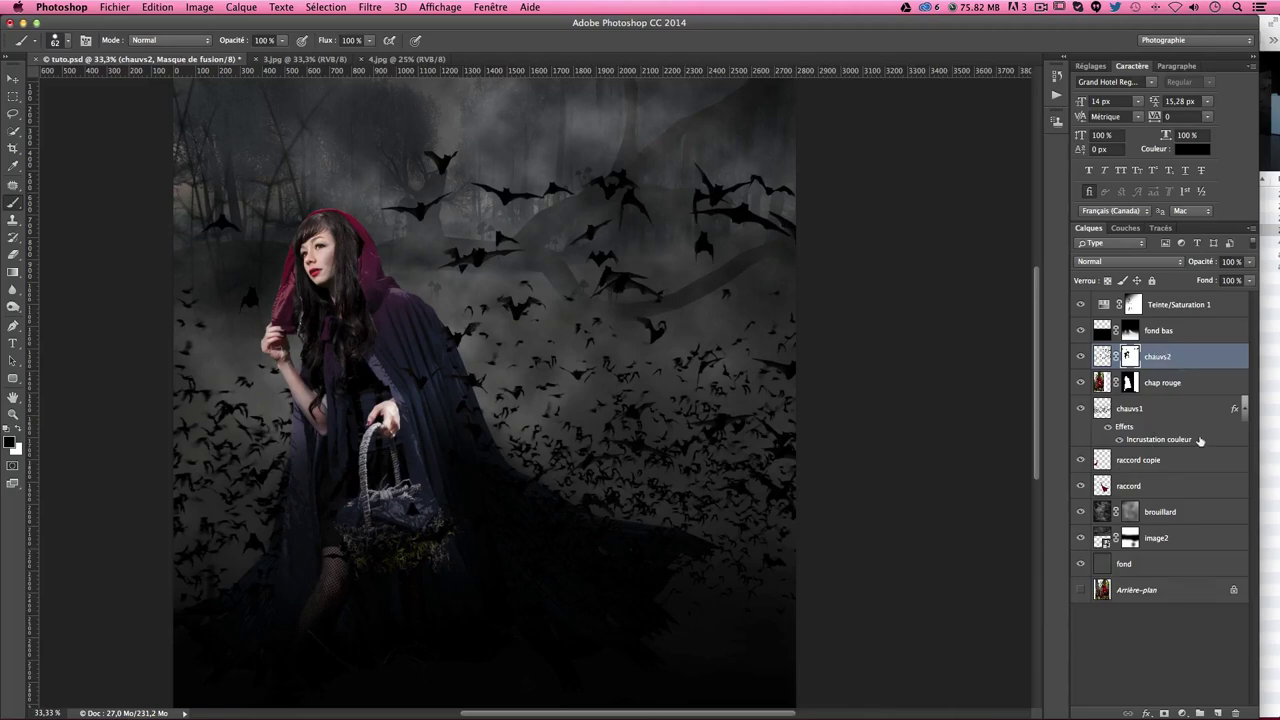
Step: Add a new empty layer above chauvs2 and name it particules
left_click(1217, 712)
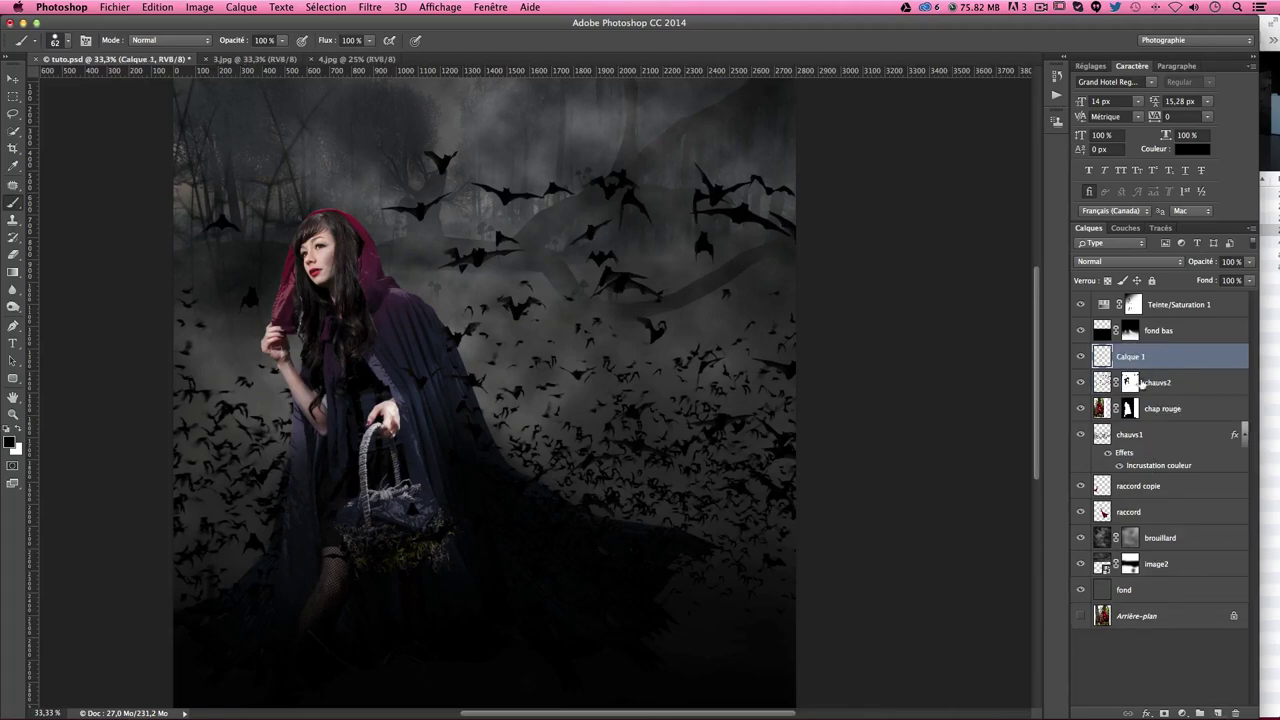
double_click(1134, 357)
type("f")
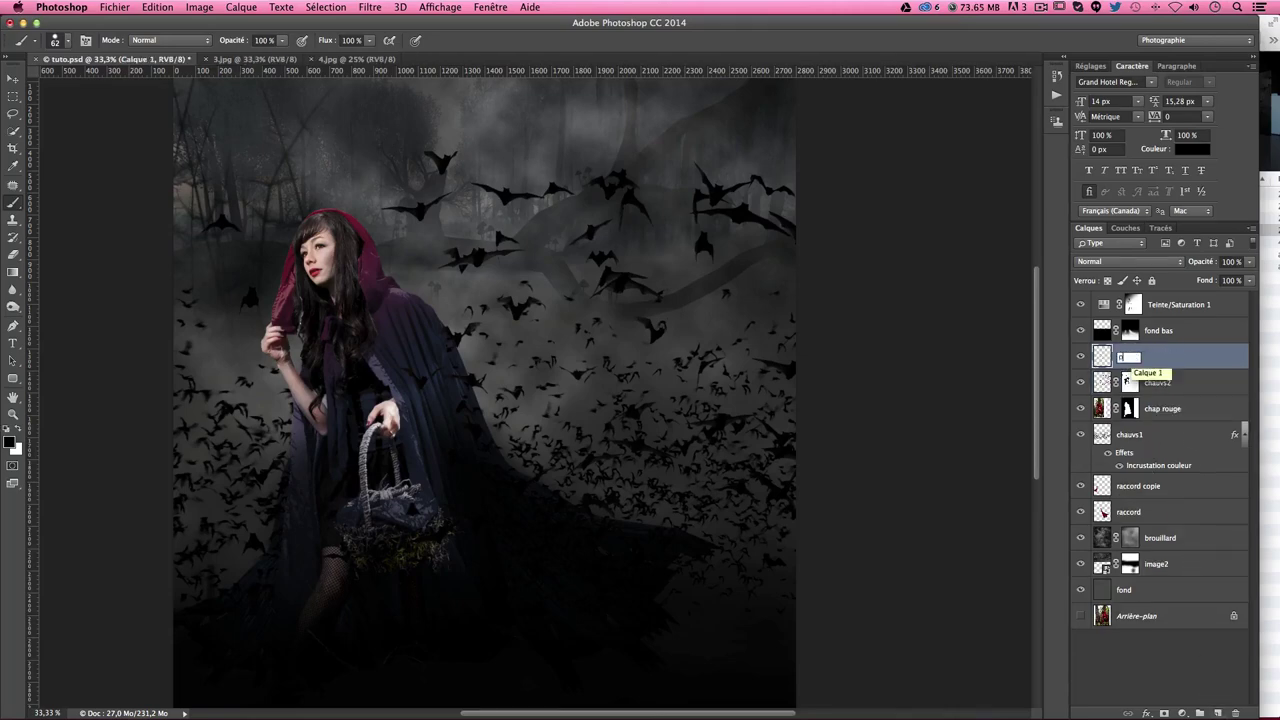
type("s")
key("Return")
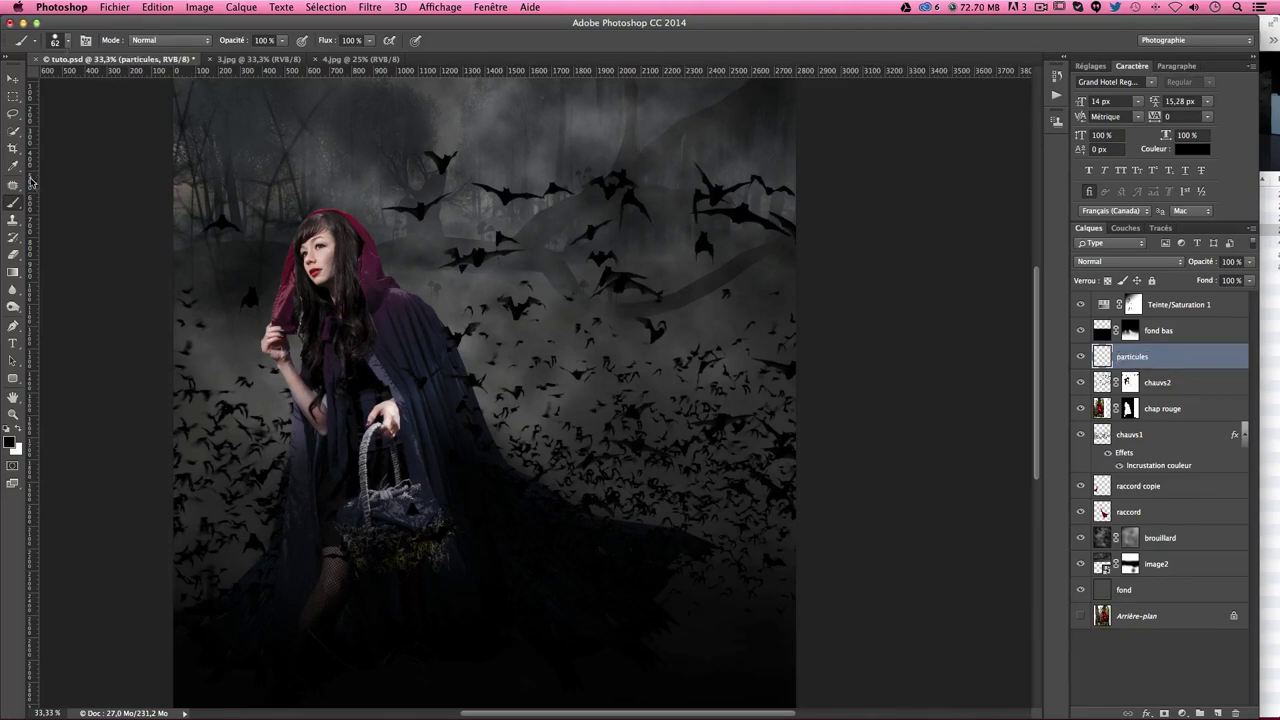
Step: Load the particules brush set into the brush presets
left_click(67, 43)
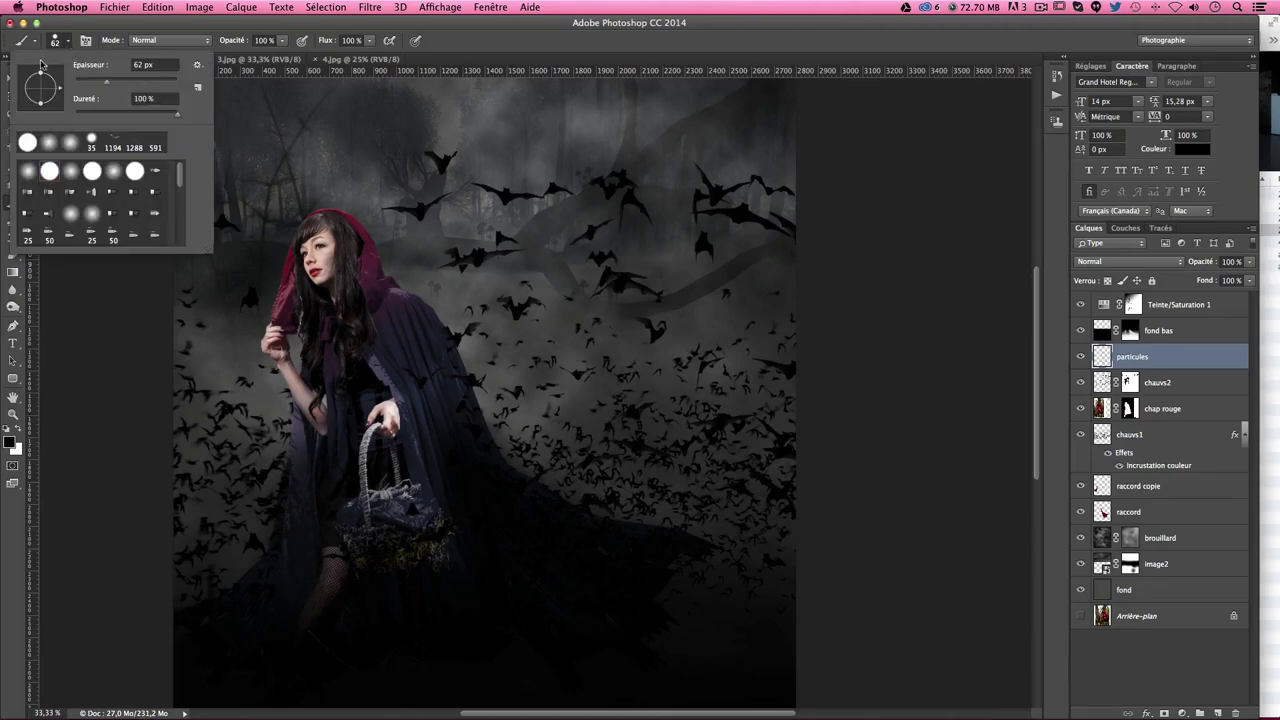
left_click(198, 65)
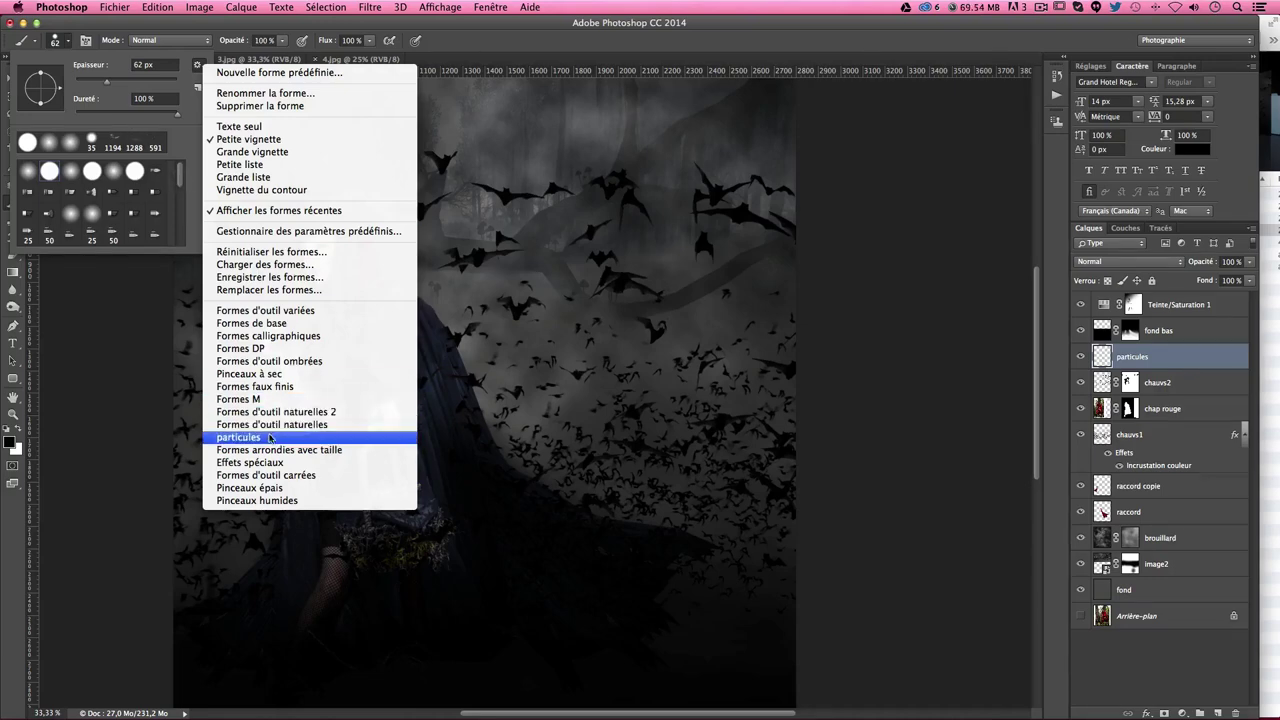
left_click(240, 437)
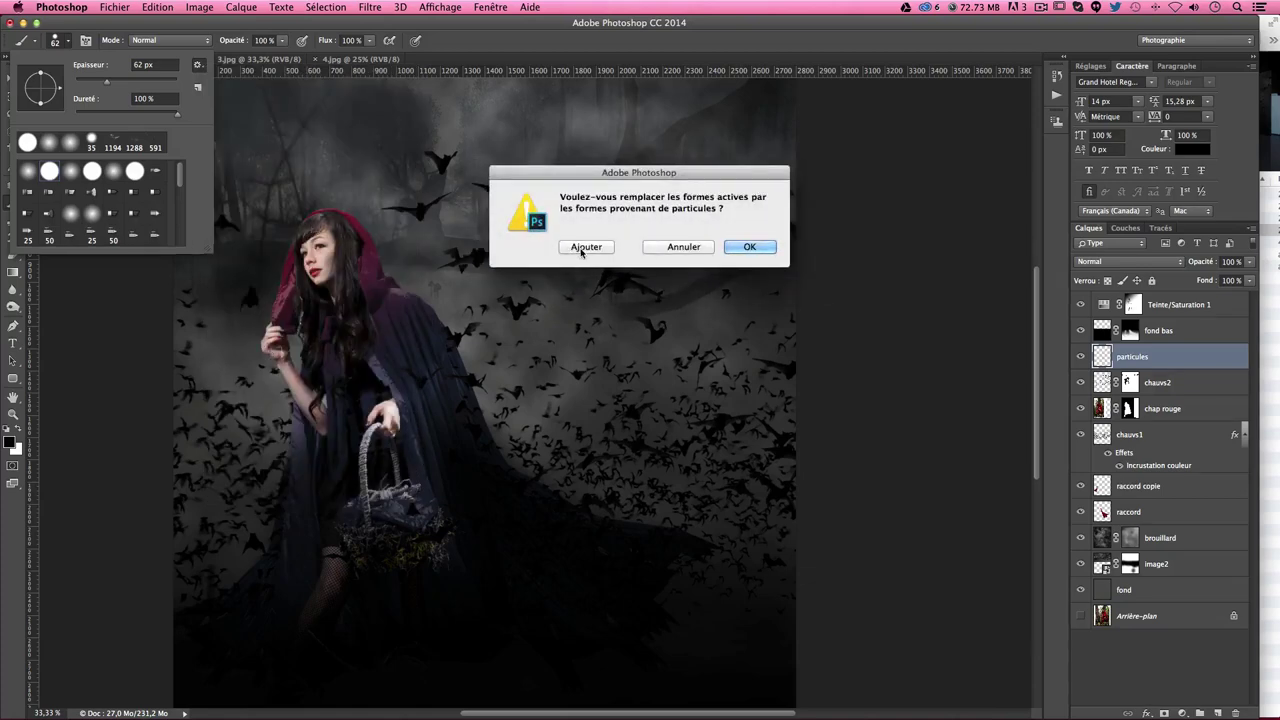
left_click(750, 250)
left_click_drag(181, 178, 178, 256)
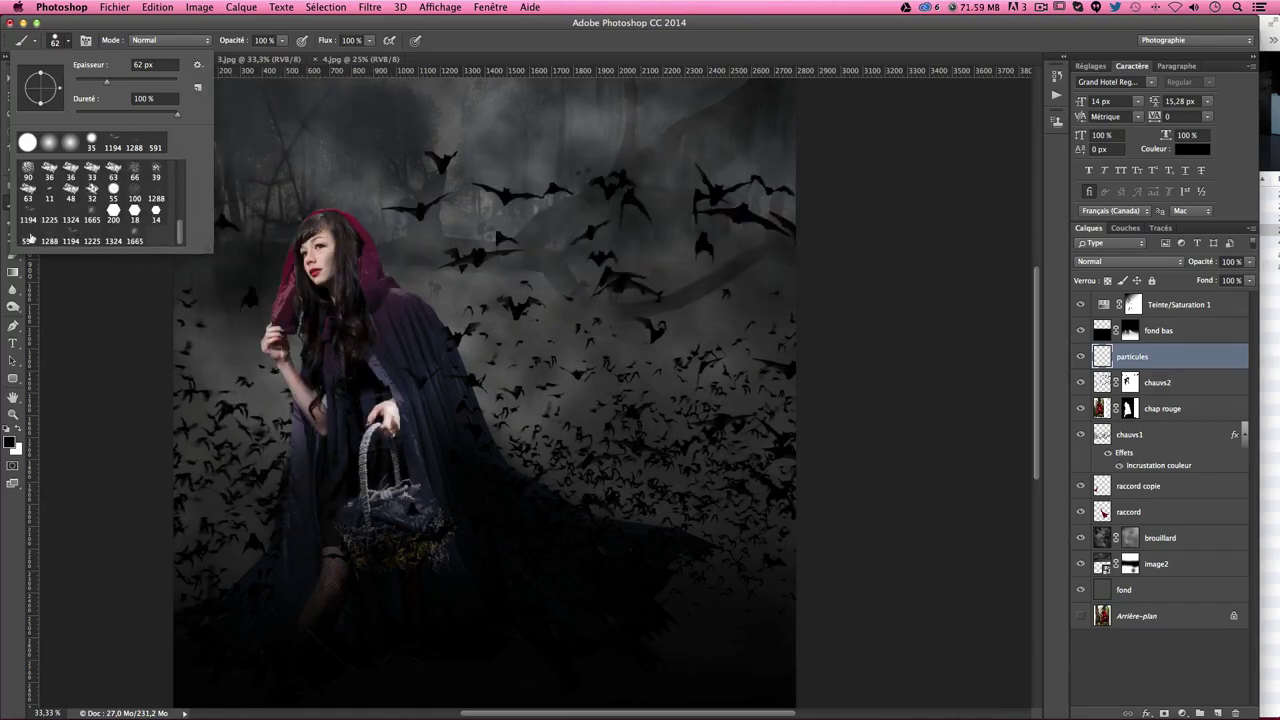
Step: Paint white particles above the hood and by the trees with the 1665 px brush, then near the bats at 1324 px
left_click(133, 241)
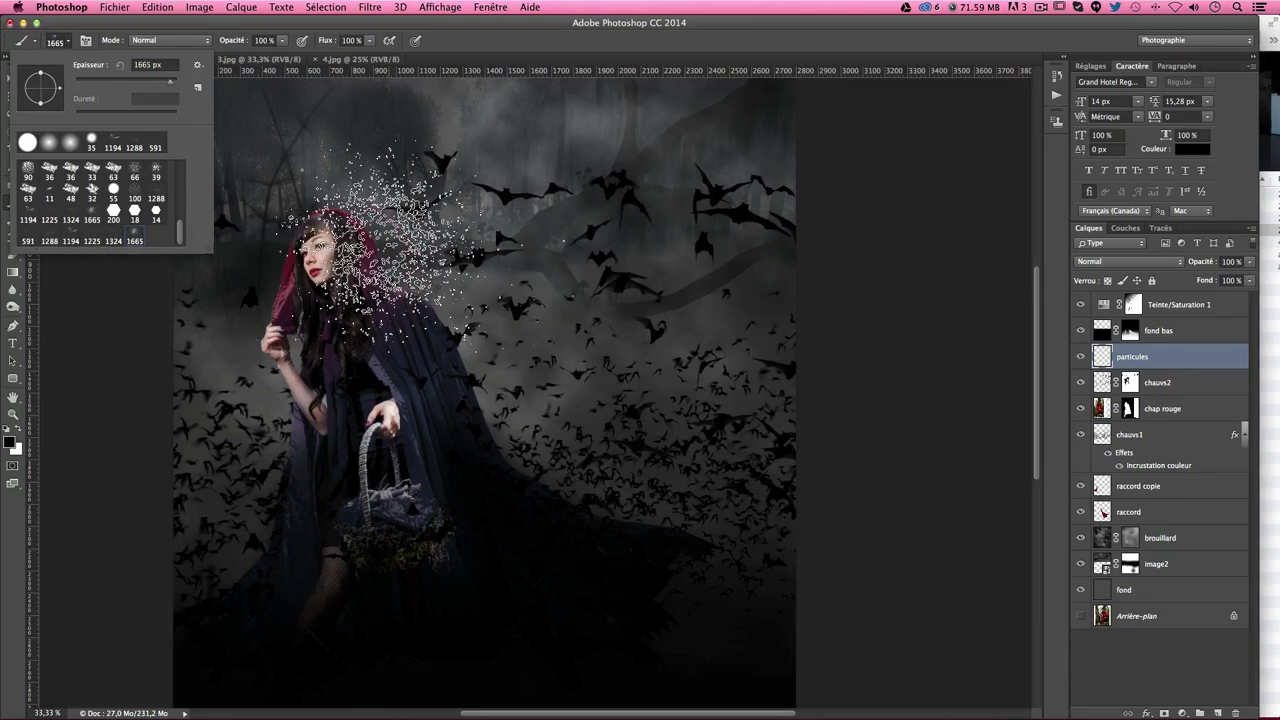
left_click_drag(370, 240, 430, 150)
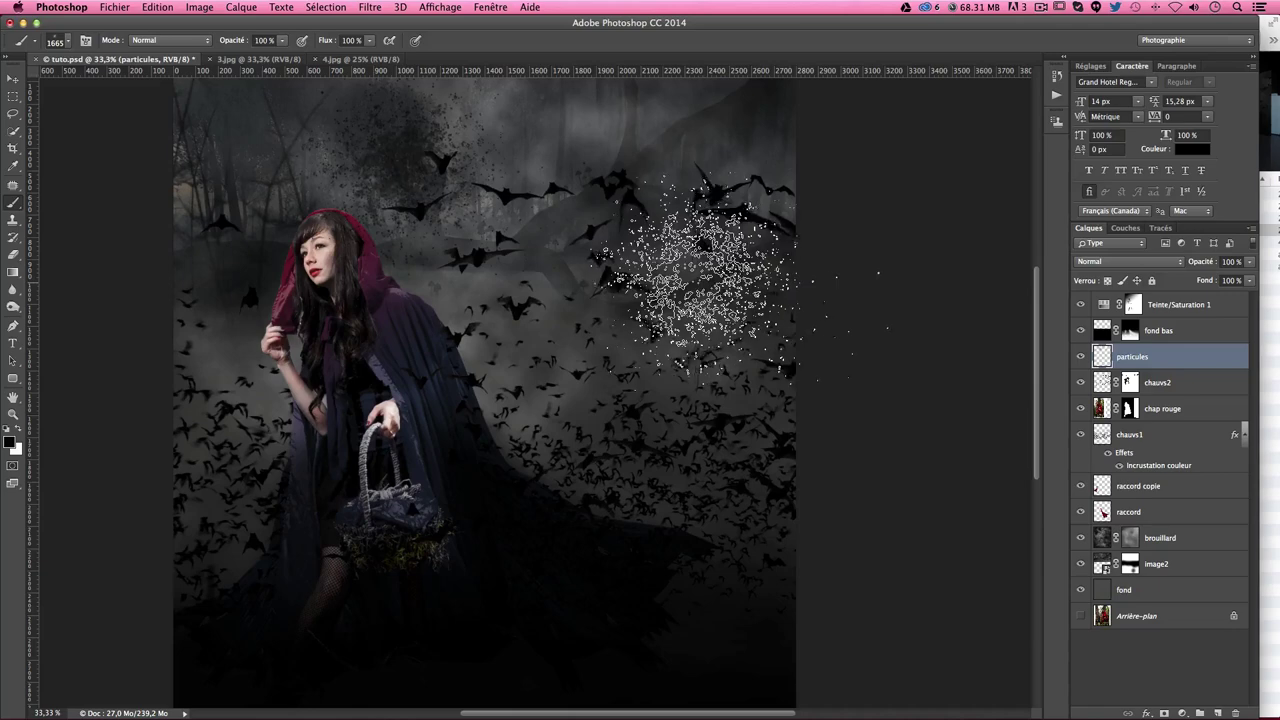
left_click(262, 206)
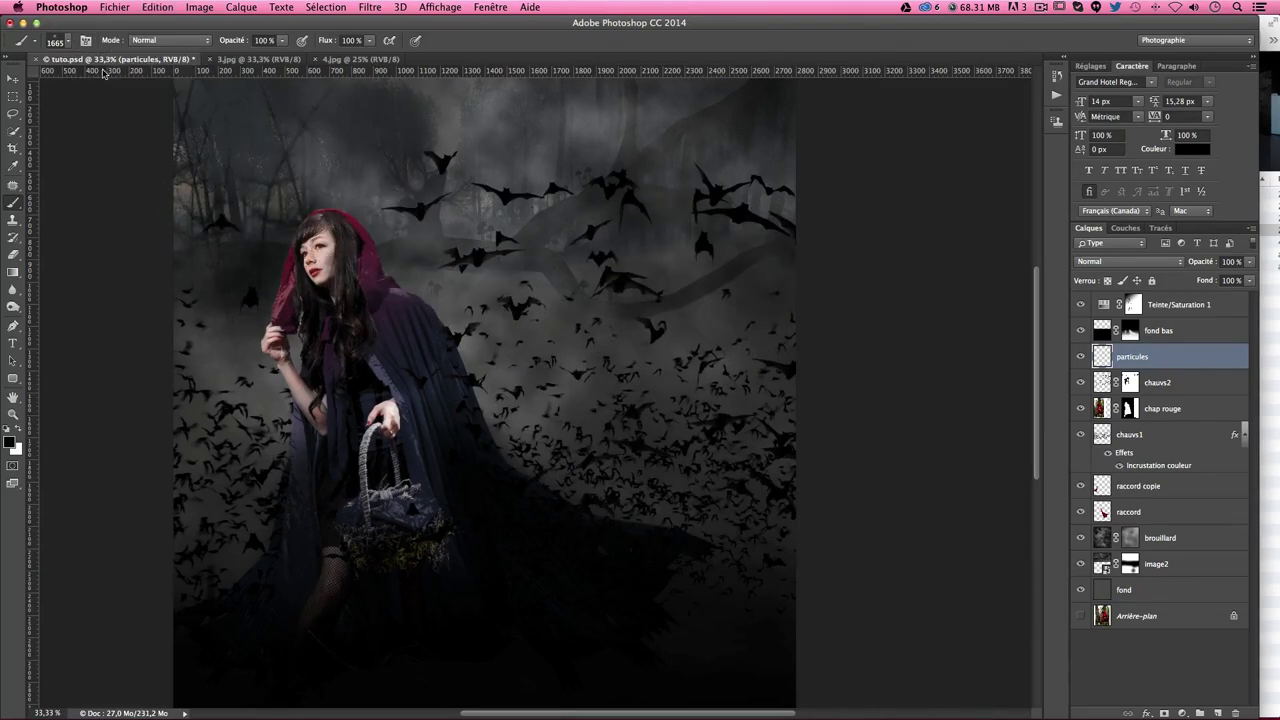
left_click(67, 41)
left_click(106, 246)
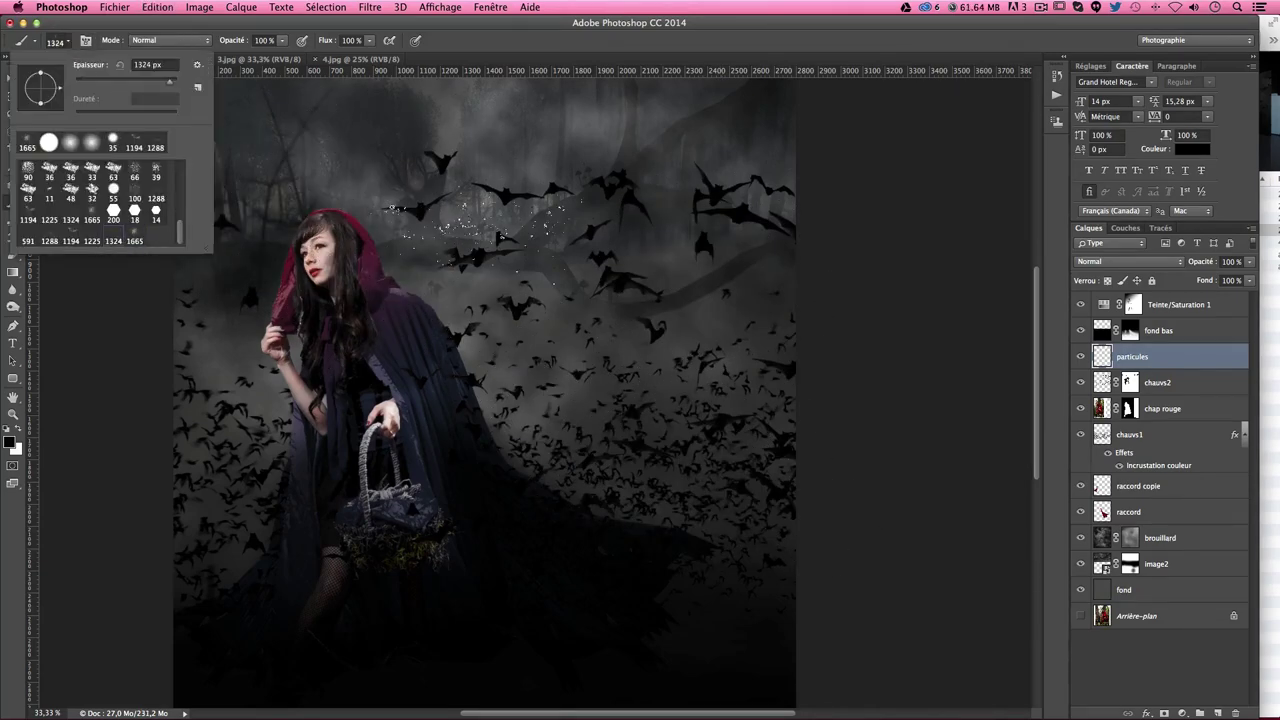
left_click(440, 415)
Step: Stamp more particles near the bats using the 1225, 1194 and 1288 px particle brushes
left_click(67, 41)
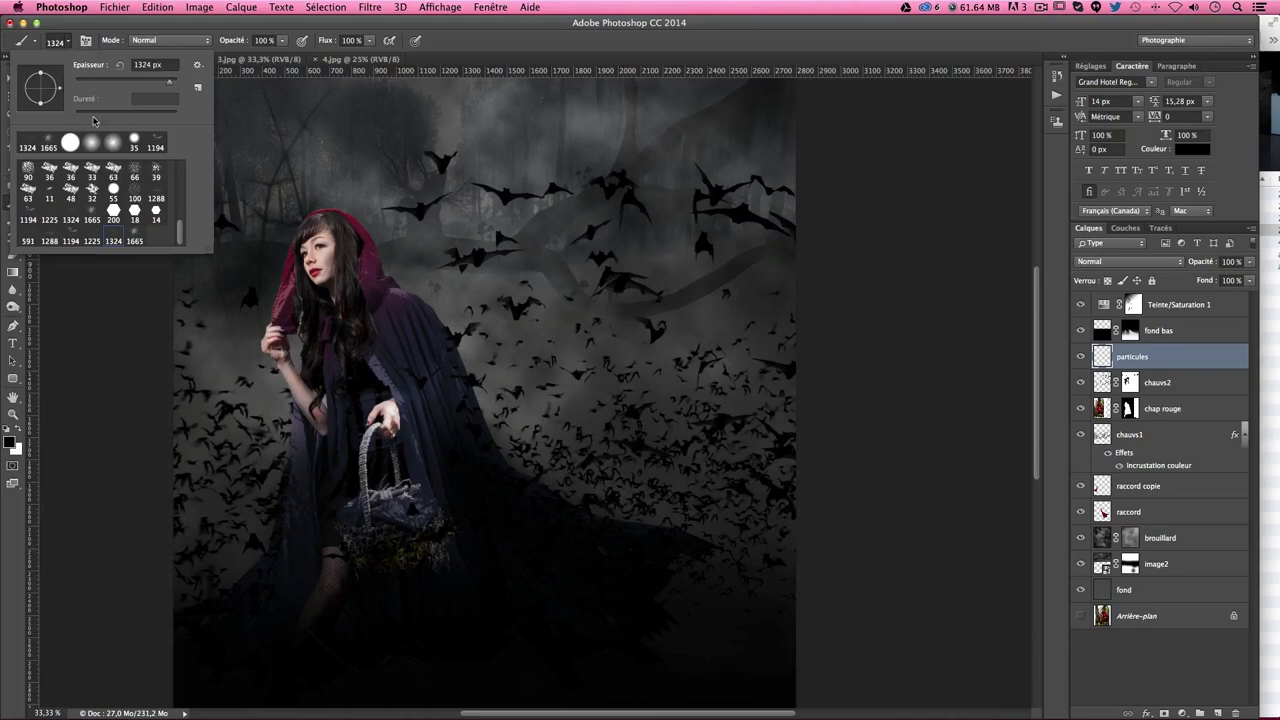
double_click(49, 212)
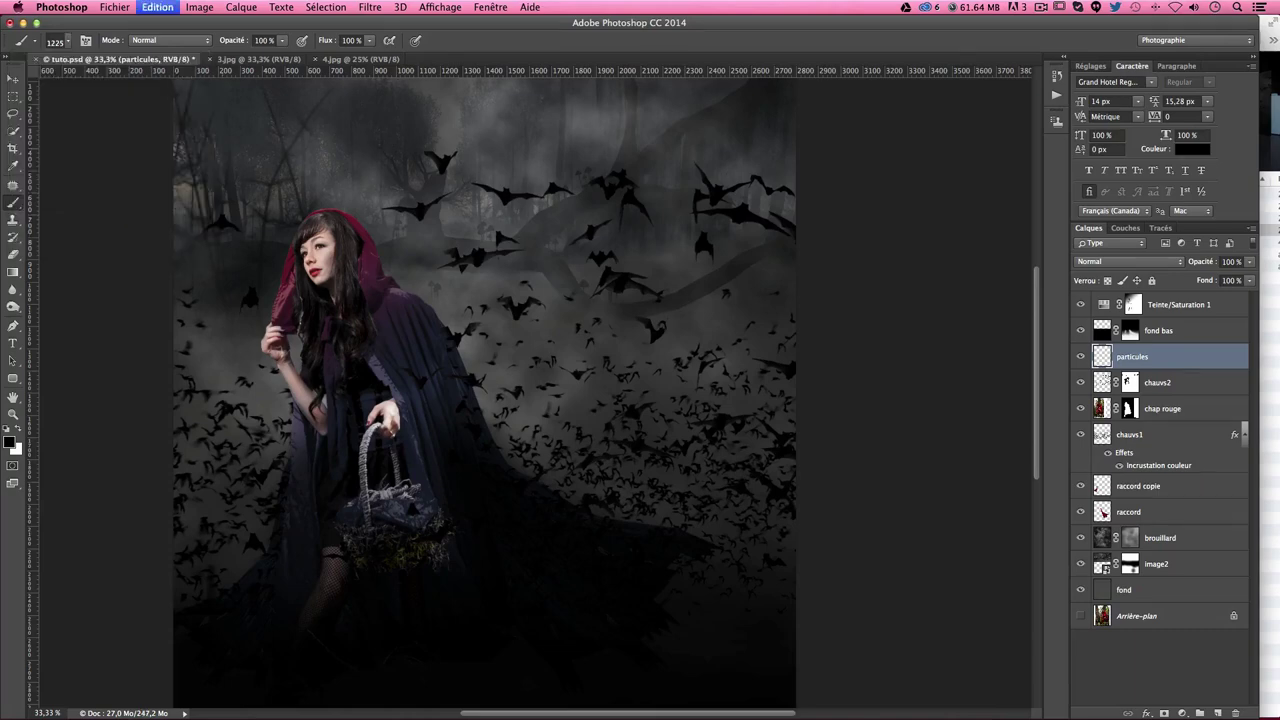
left_click(67, 41)
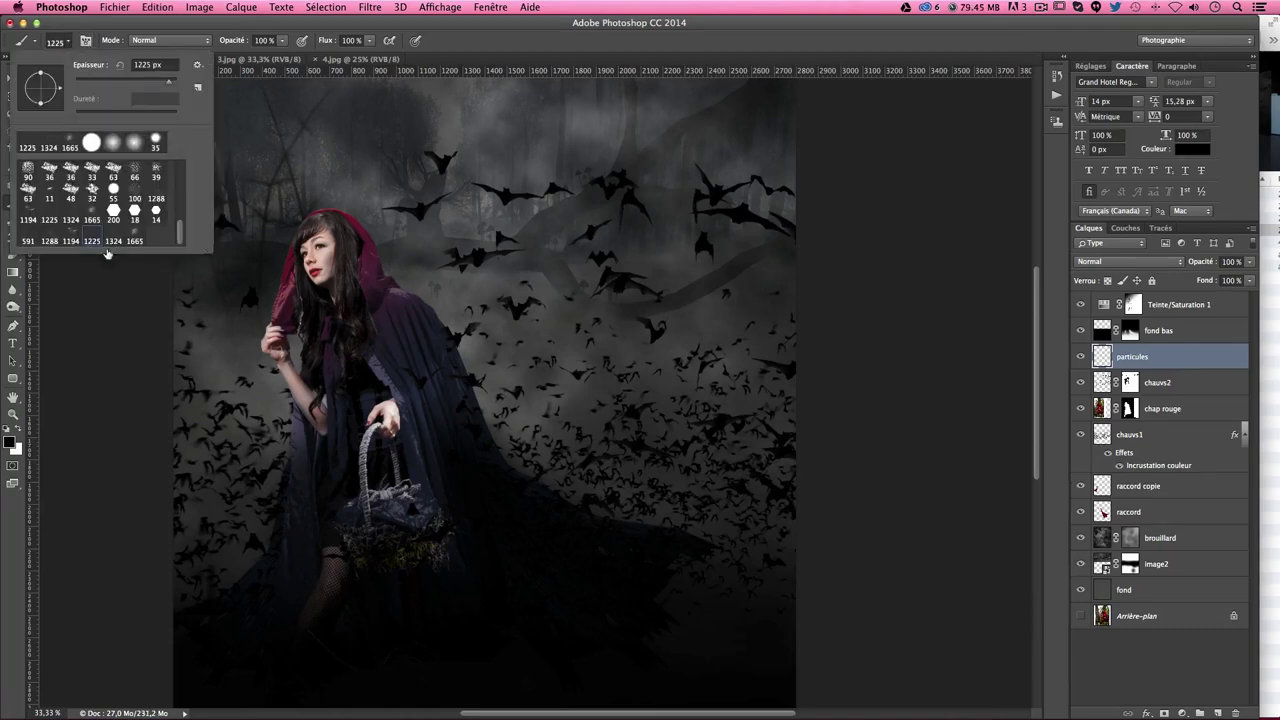
left_click(82, 236)
left_click(479, 168)
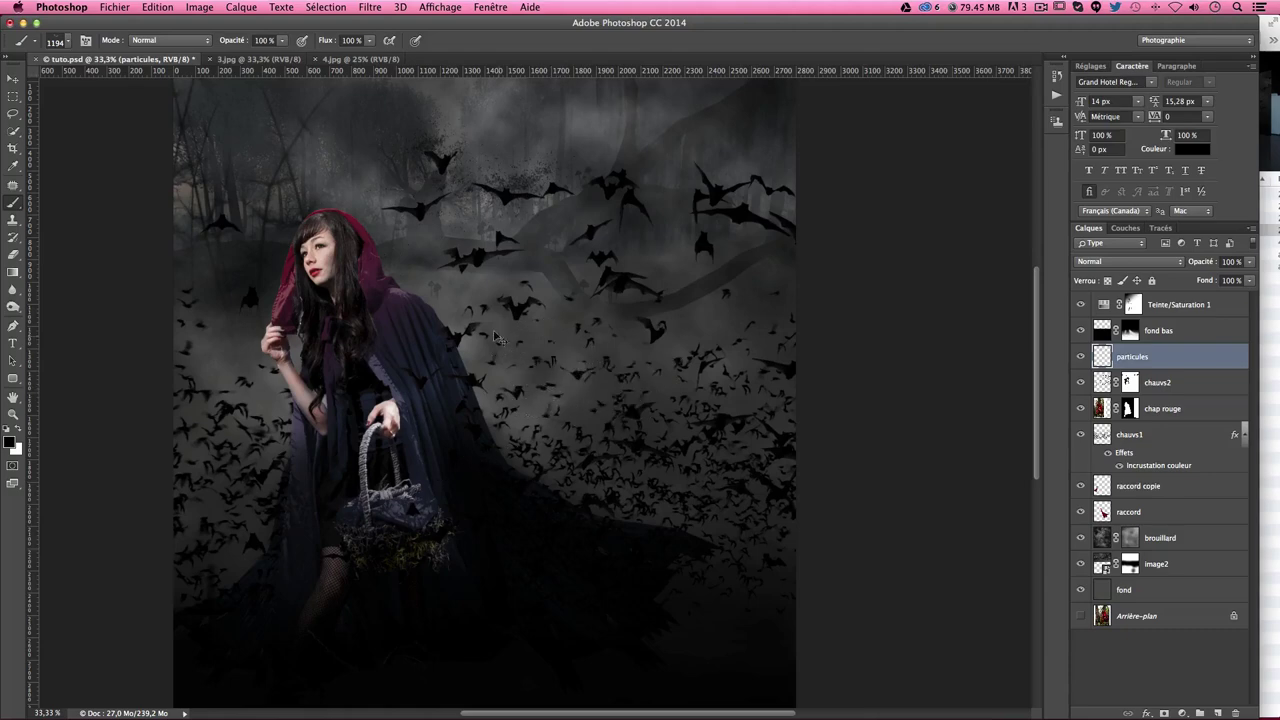
left_click(68, 43)
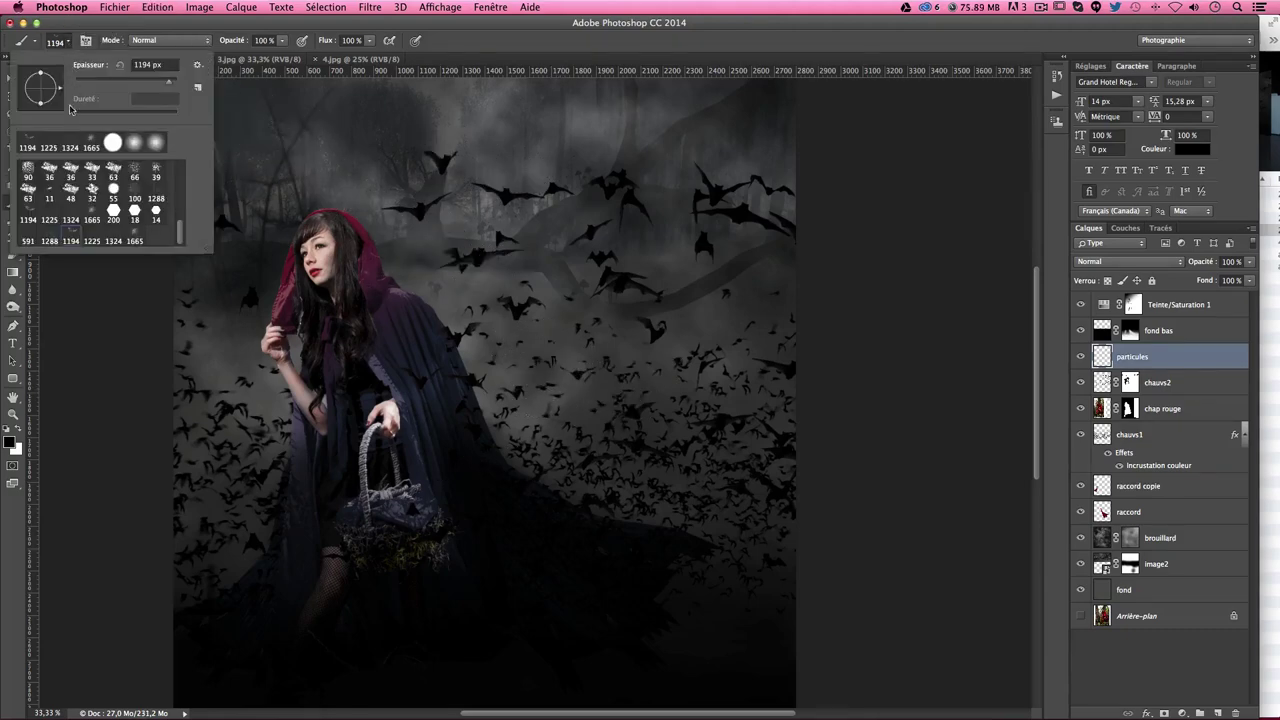
left_click(50, 234)
left_click(505, 245)
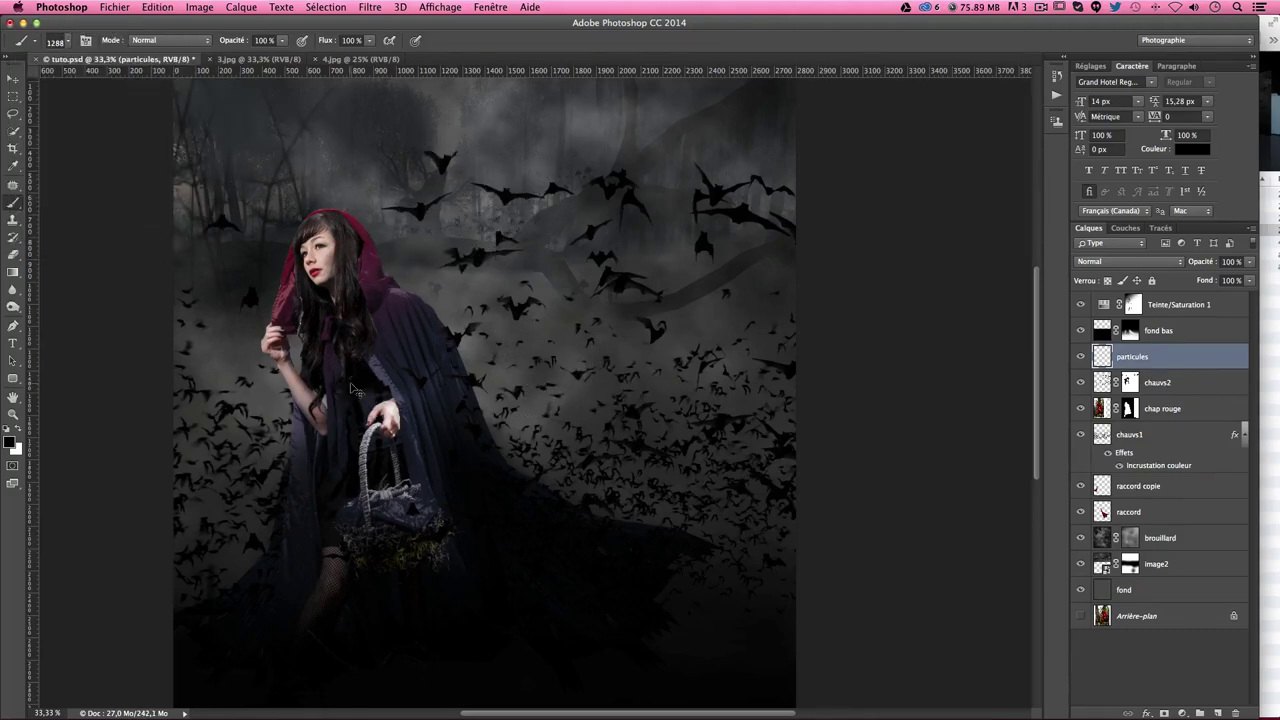
Step: Stamp small particles left of the hood with the 591 px brush, then reselect the 1665 px brush
left_click(68, 43)
left_click(30, 232)
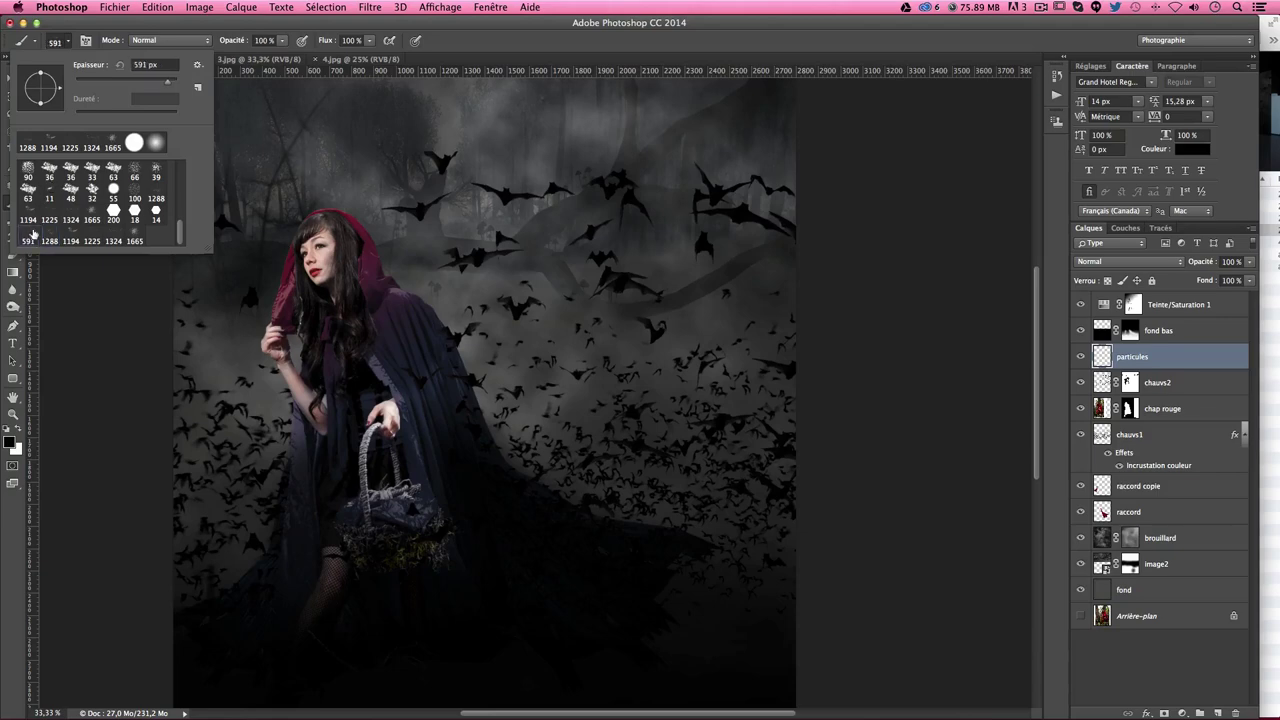
left_click(405, 215)
left_click(66, 43)
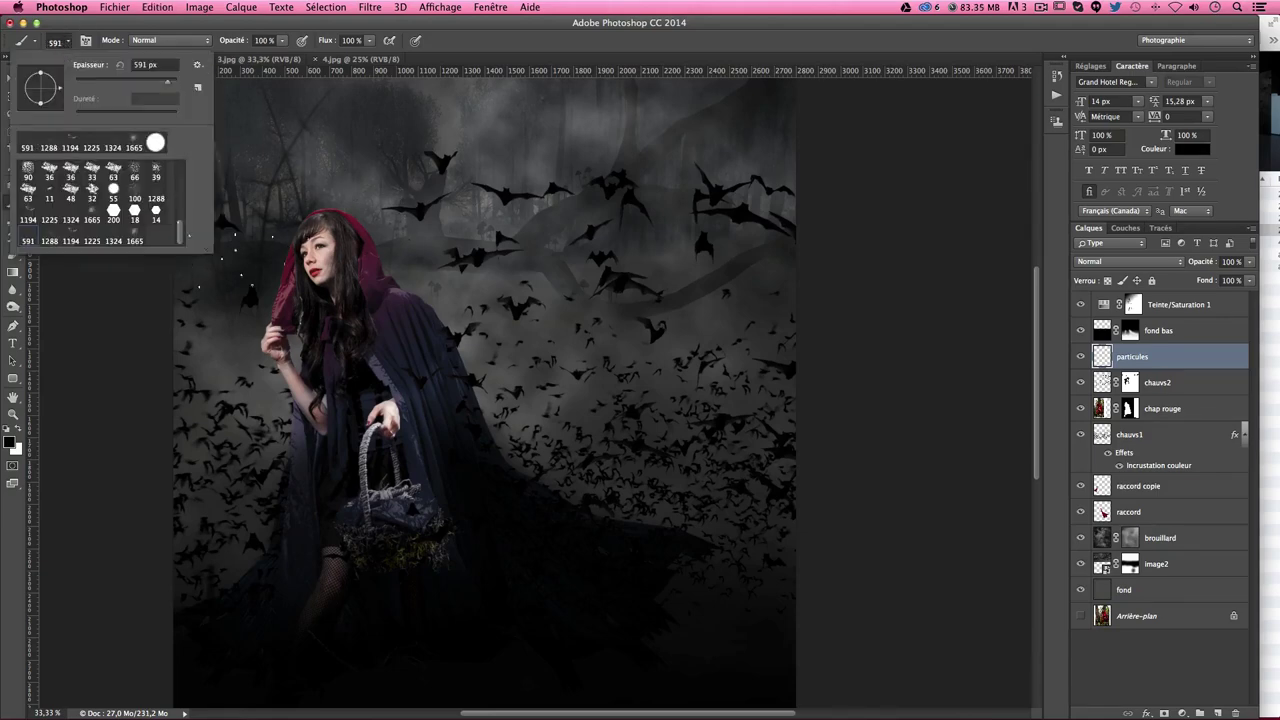
left_click(134, 236)
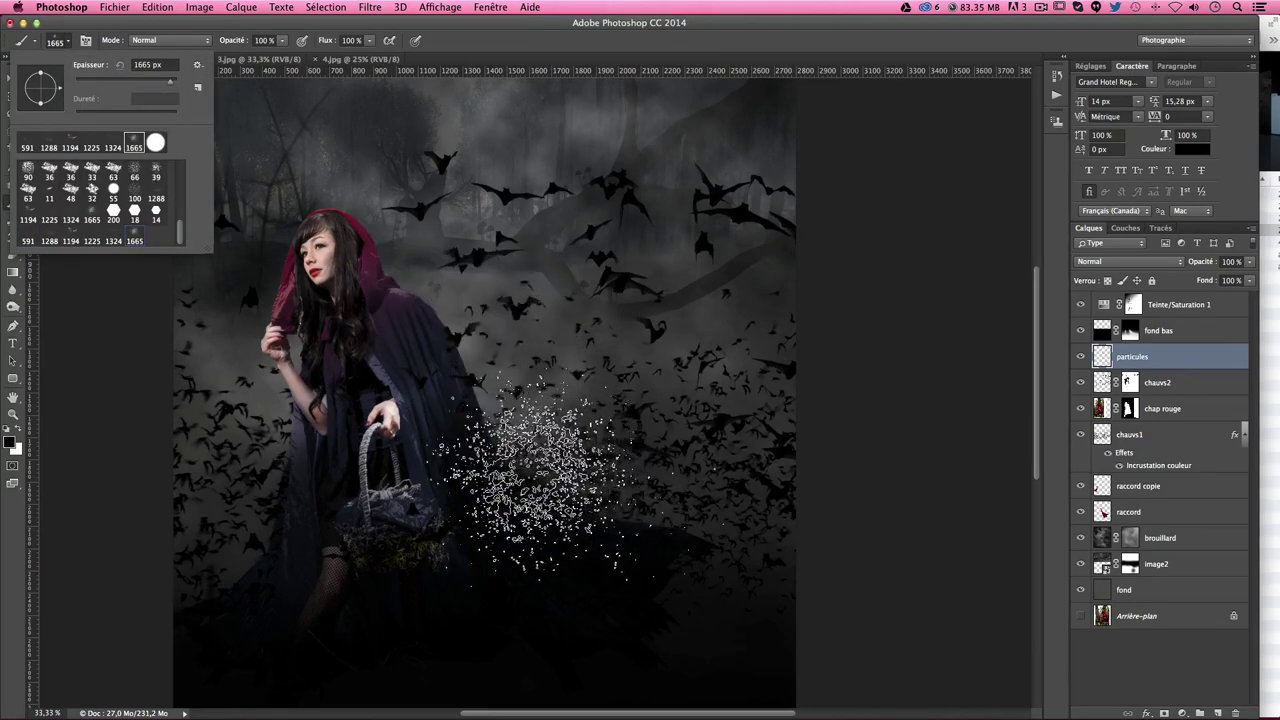
left_click(550, 480)
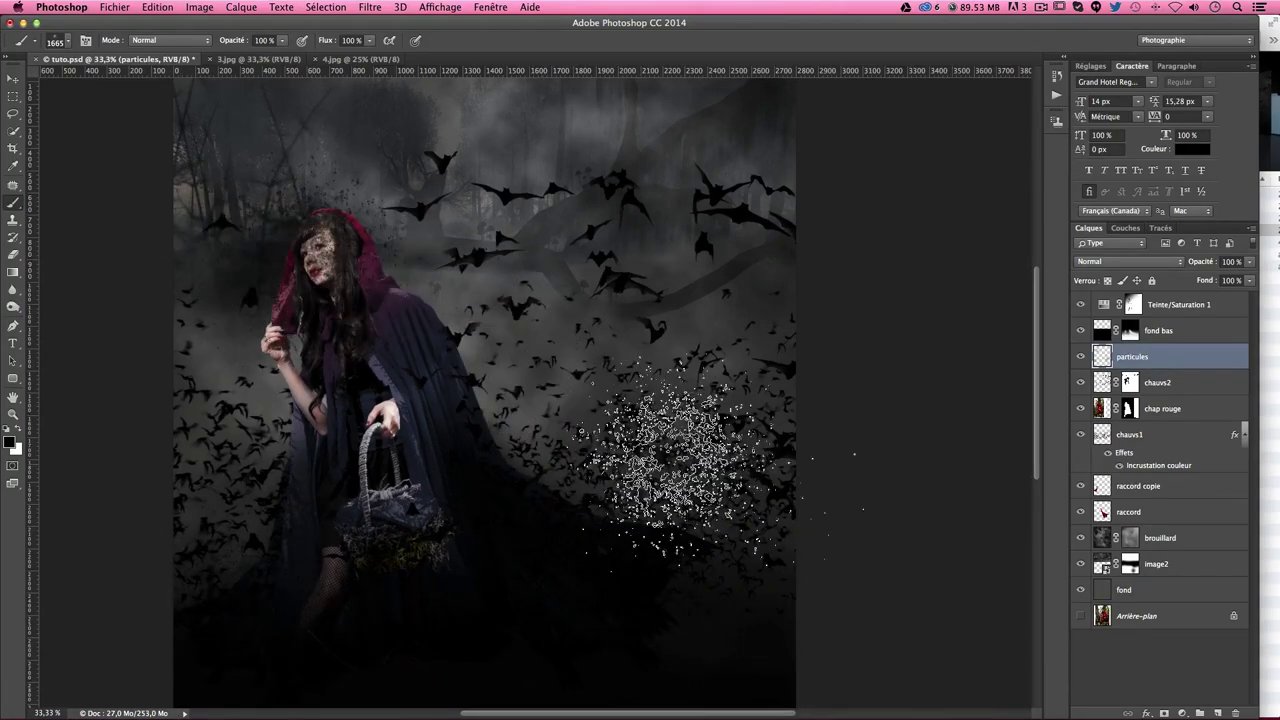
Step: Move the particules layer just above chauvs1 and test a 1324 px particle brush stroke
mouse_move(1145, 358)
left_mouse_down()
mouse_move(1143, 440)
mouse_move(1143, 420)
left_mouse_up()
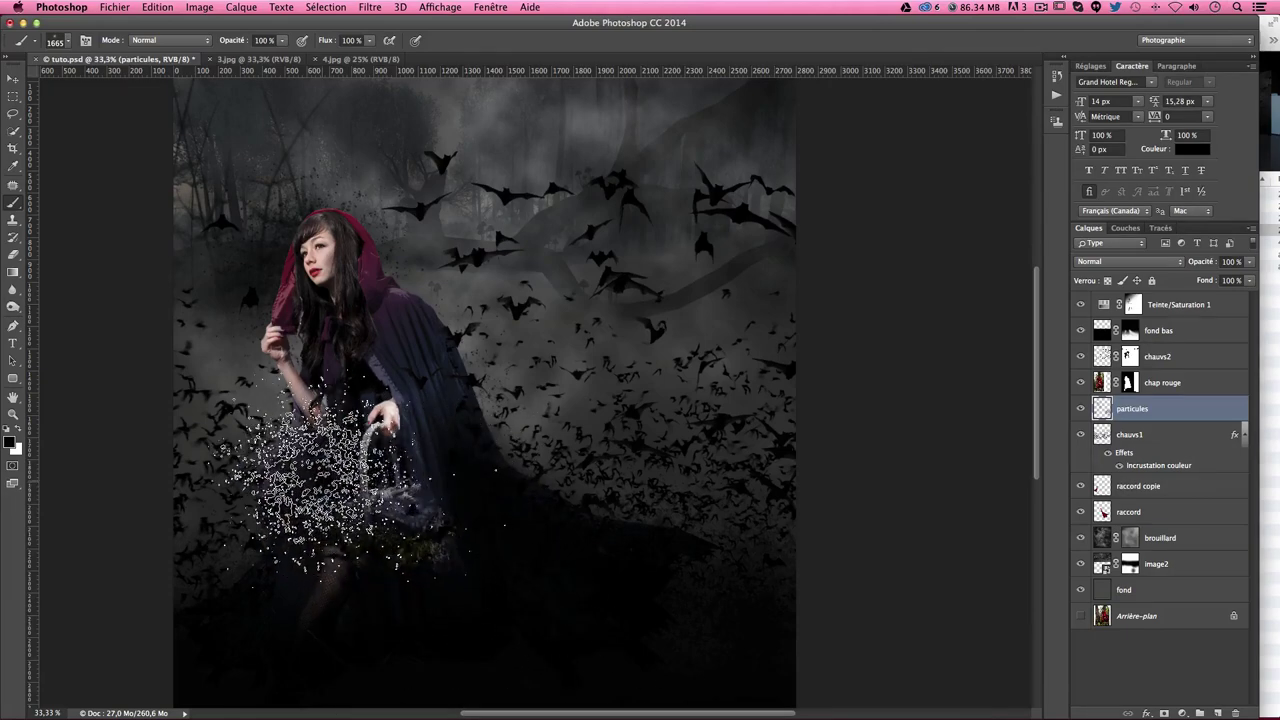
left_click(60, 44)
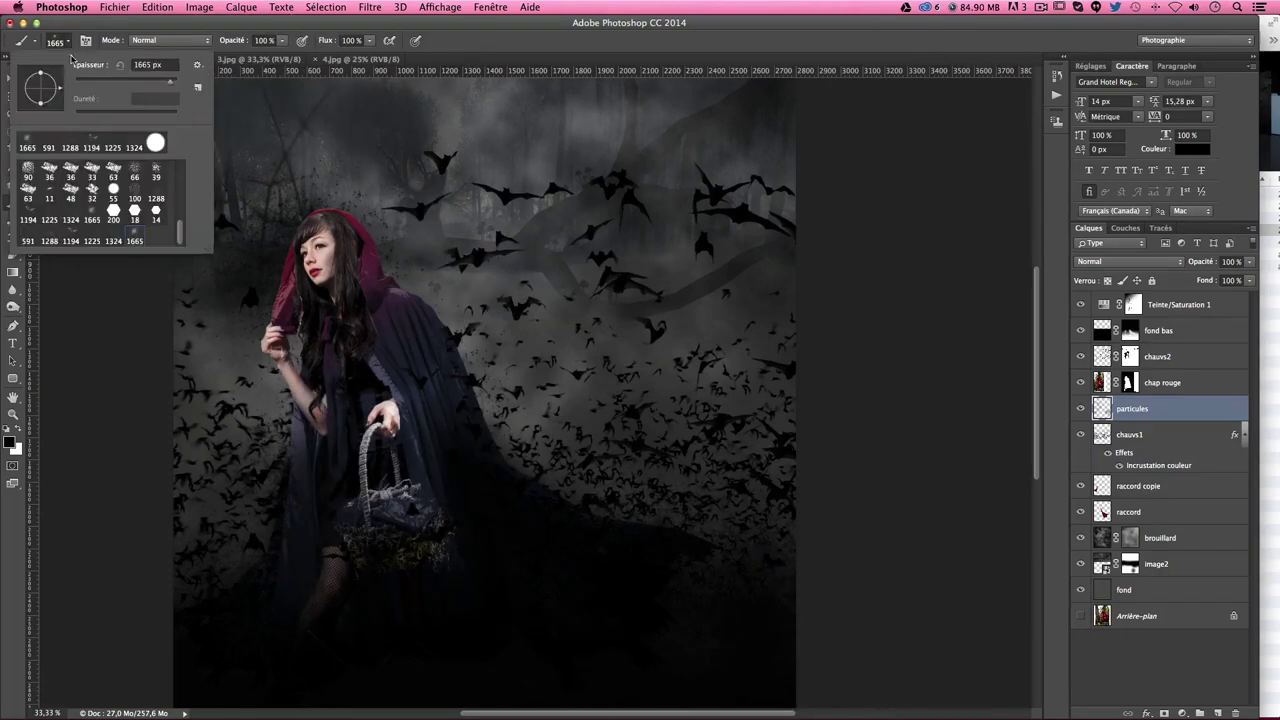
left_click(112, 233)
left_click(170, 605)
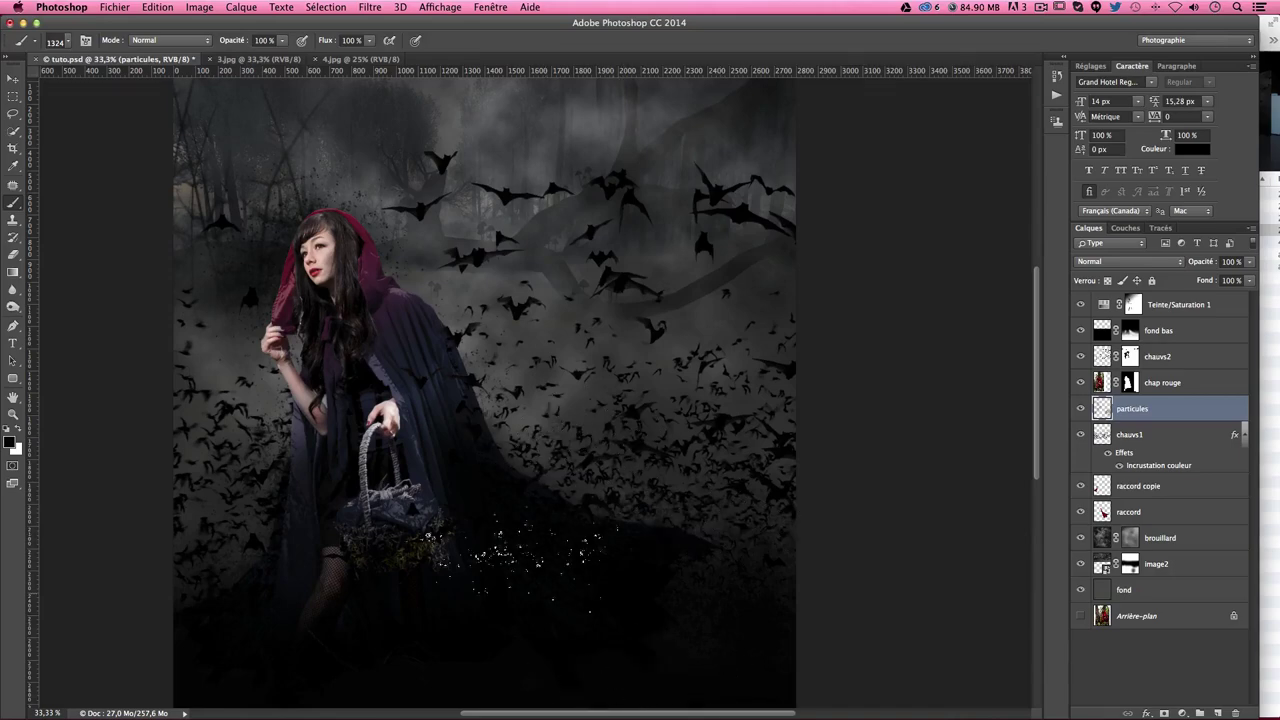
Step: Switch to the 1194 px particle brush preset, then settle on the 1288 px preset
left_click(57, 43)
left_click(113, 143)
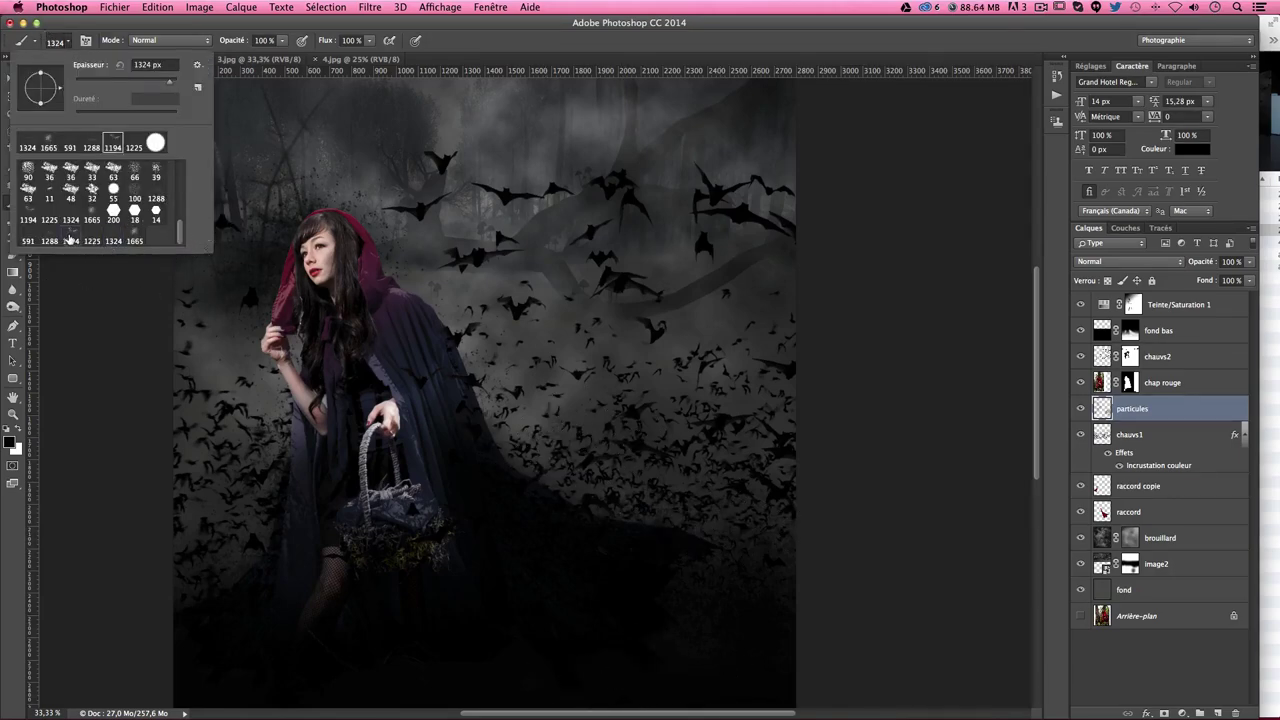
key("Return")
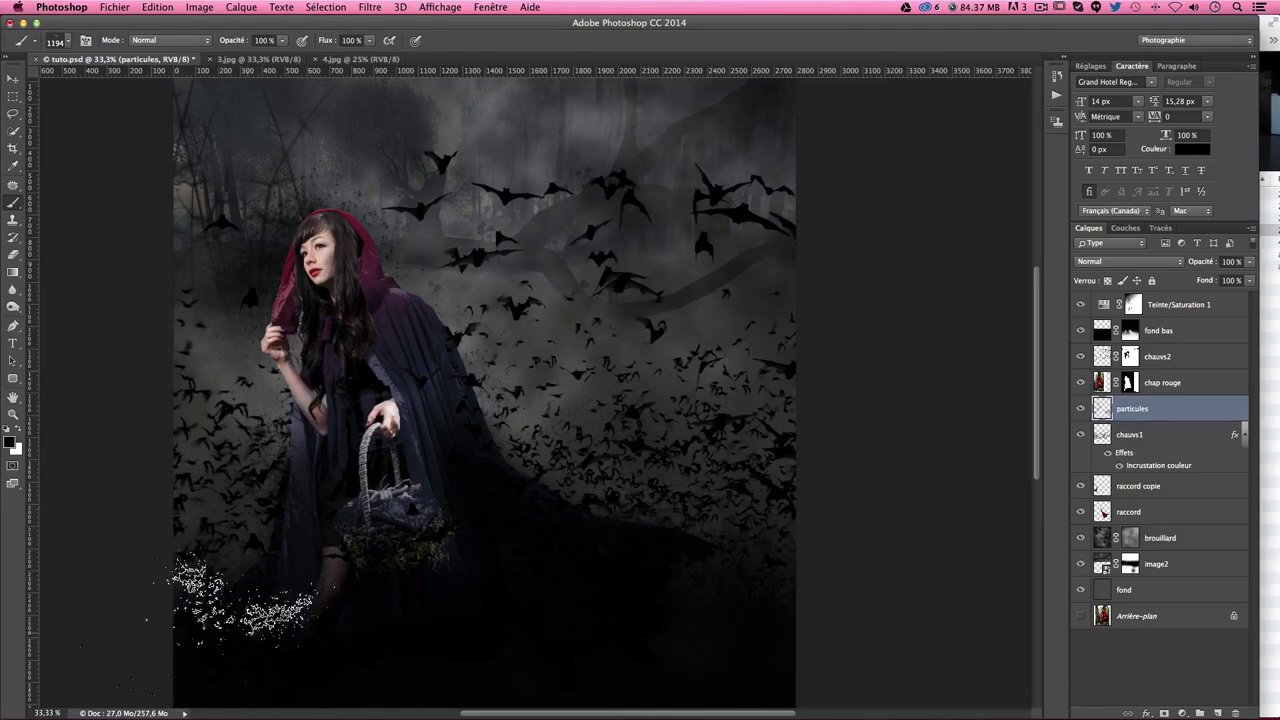
left_click(60, 42)
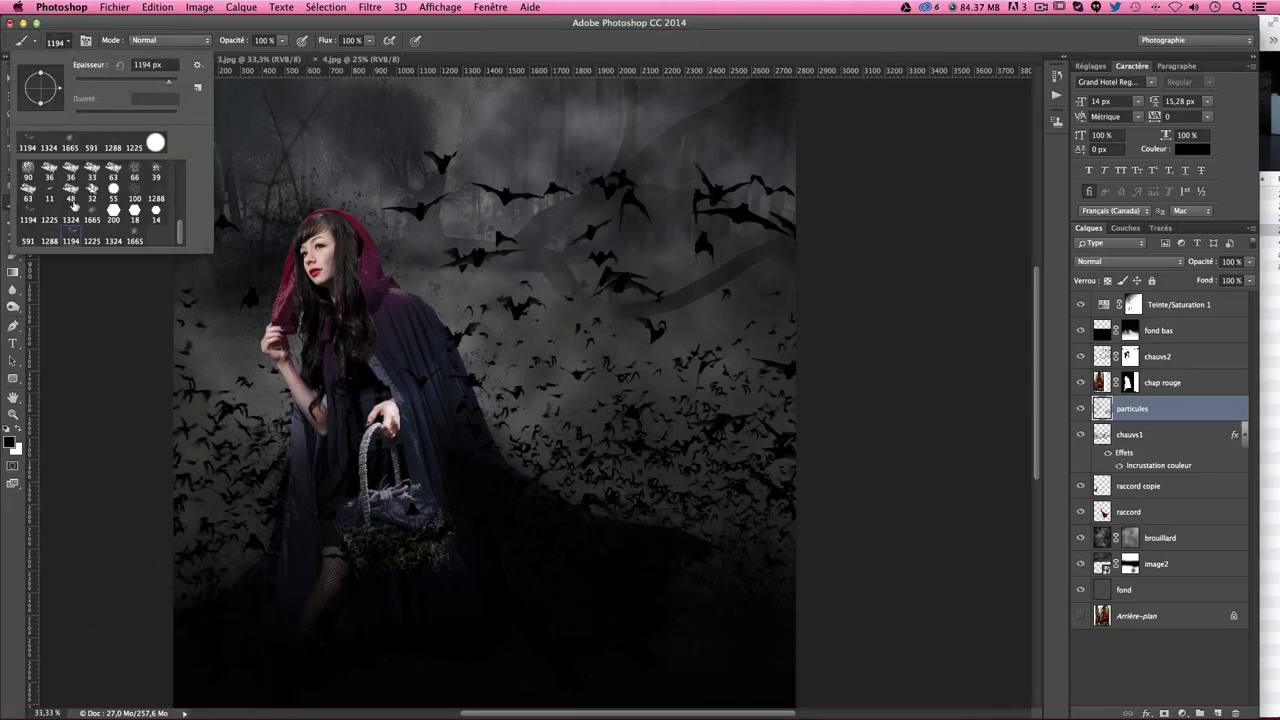
left_click(113, 143)
key("Return")
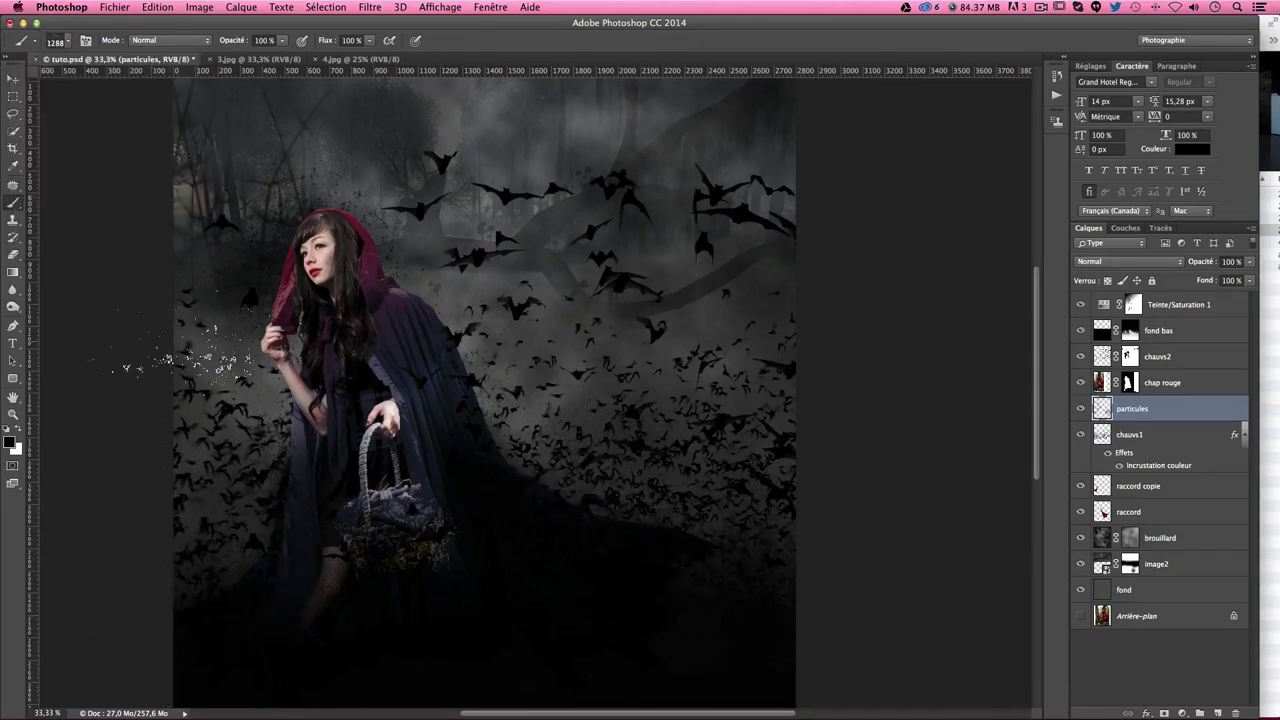
scroll(860, 435, "down", 4)
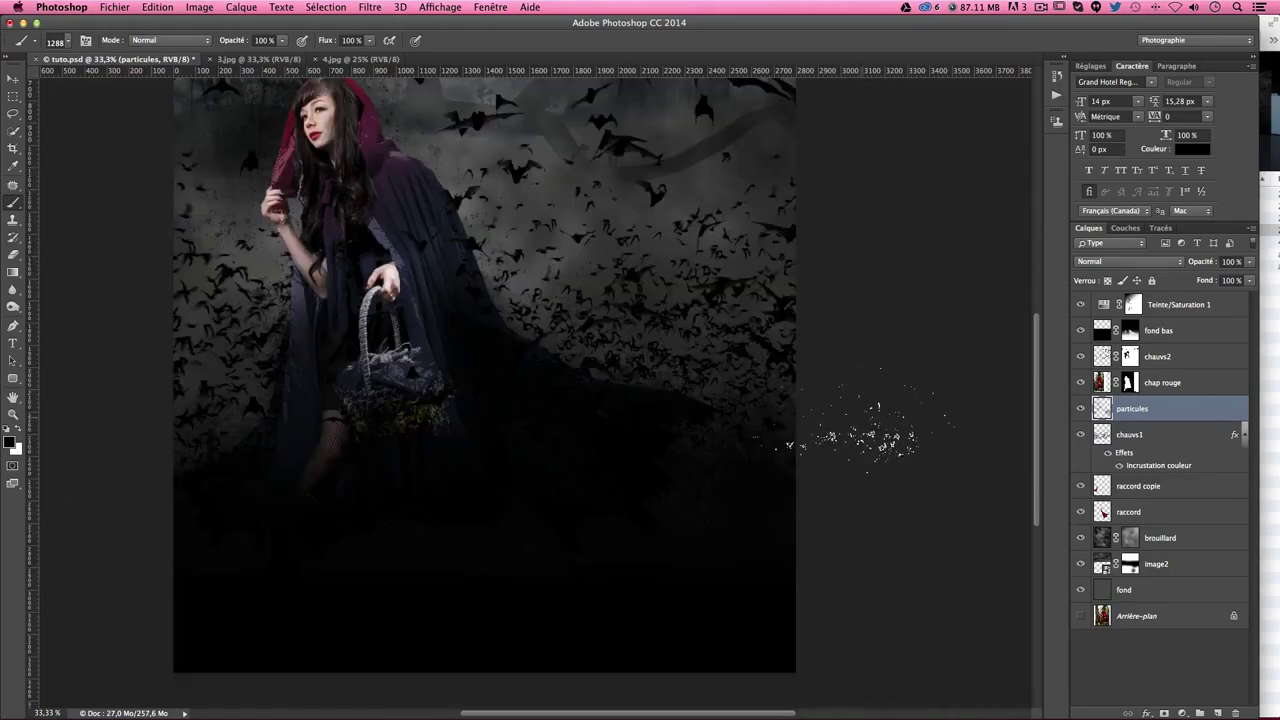
scroll(830, 440, "down", 1)
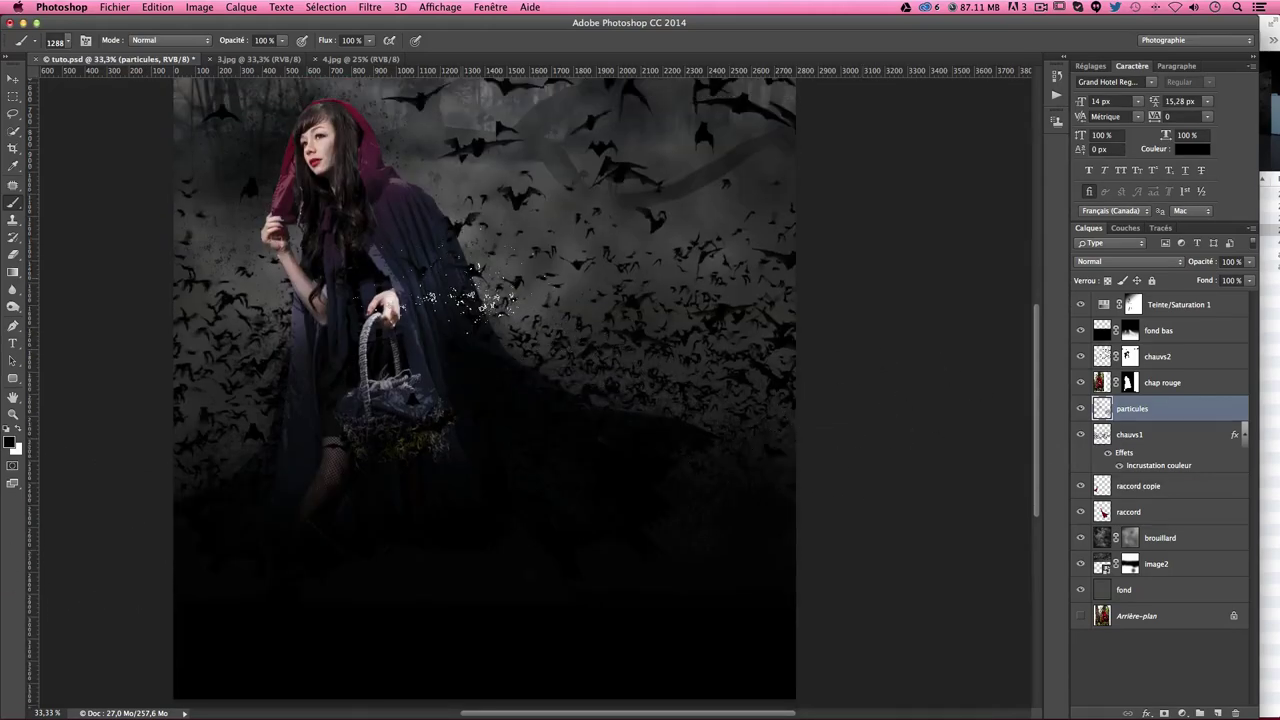
scroll(560, 495, "up", 1)
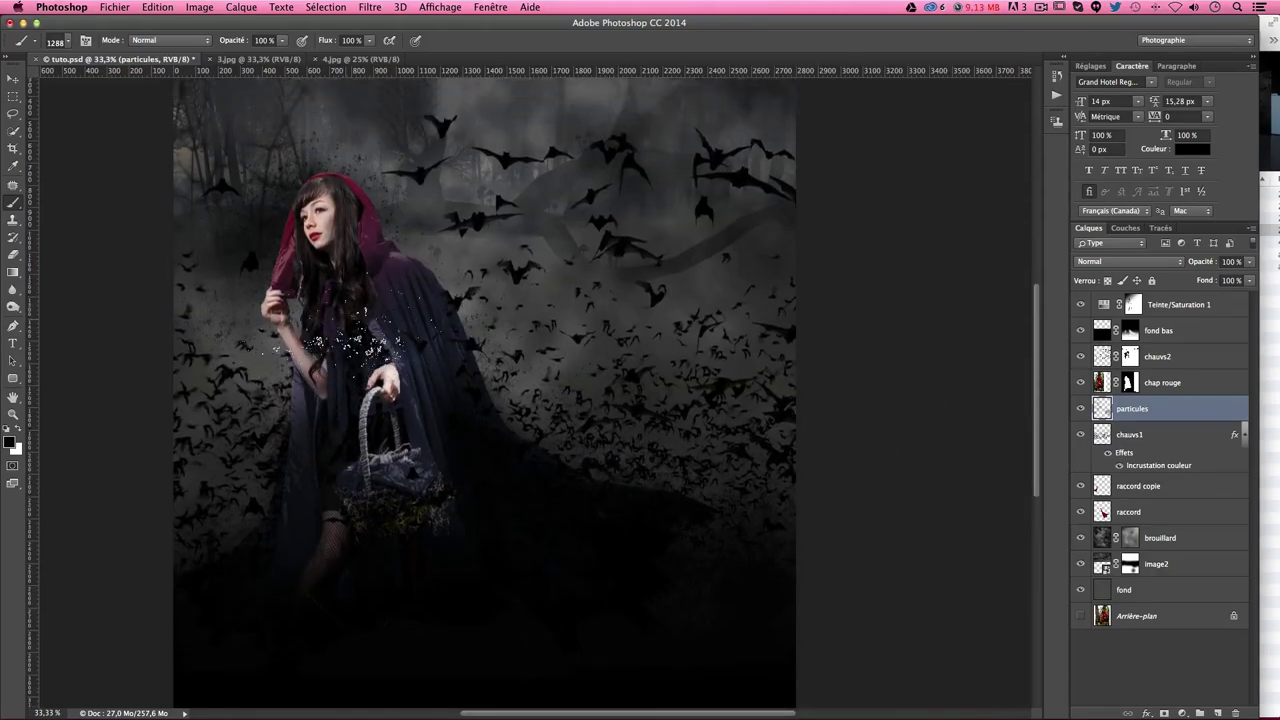
scroll(400, 330, "up", 4)
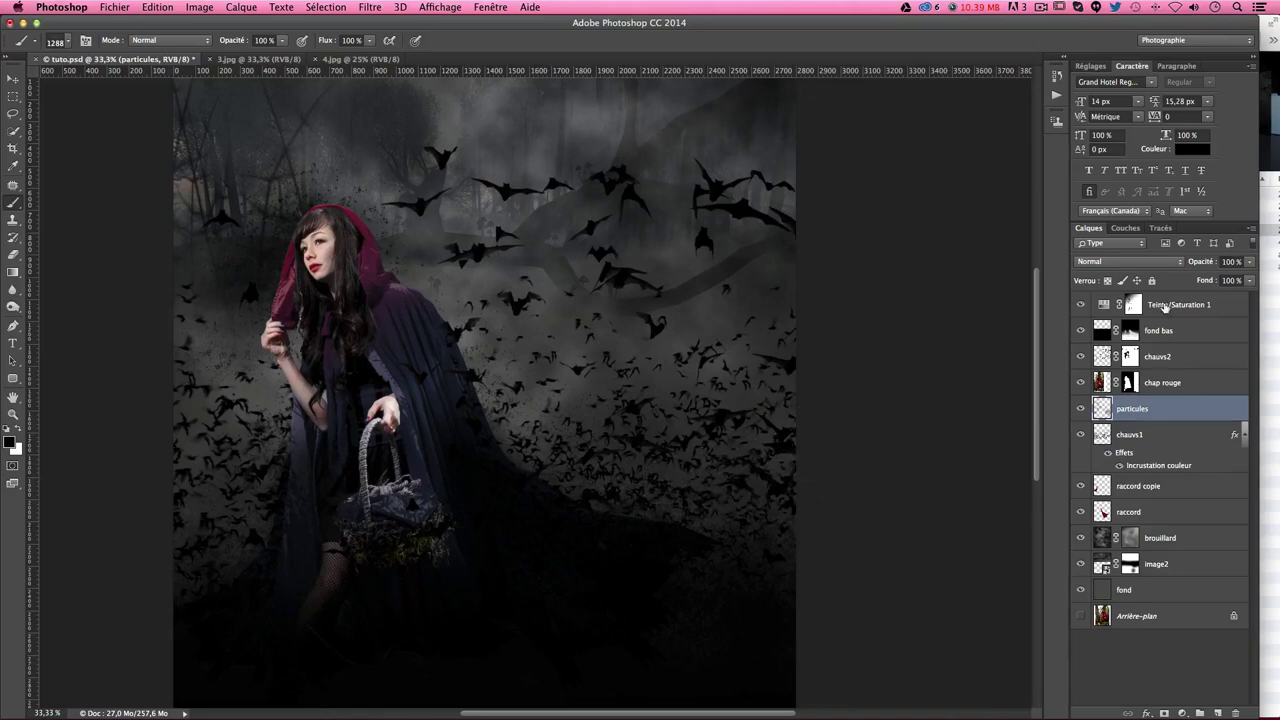
Step: Select Teinte/Saturation 1, save, and stamp all visible layers into a new merged layer
left_click(1165, 307)
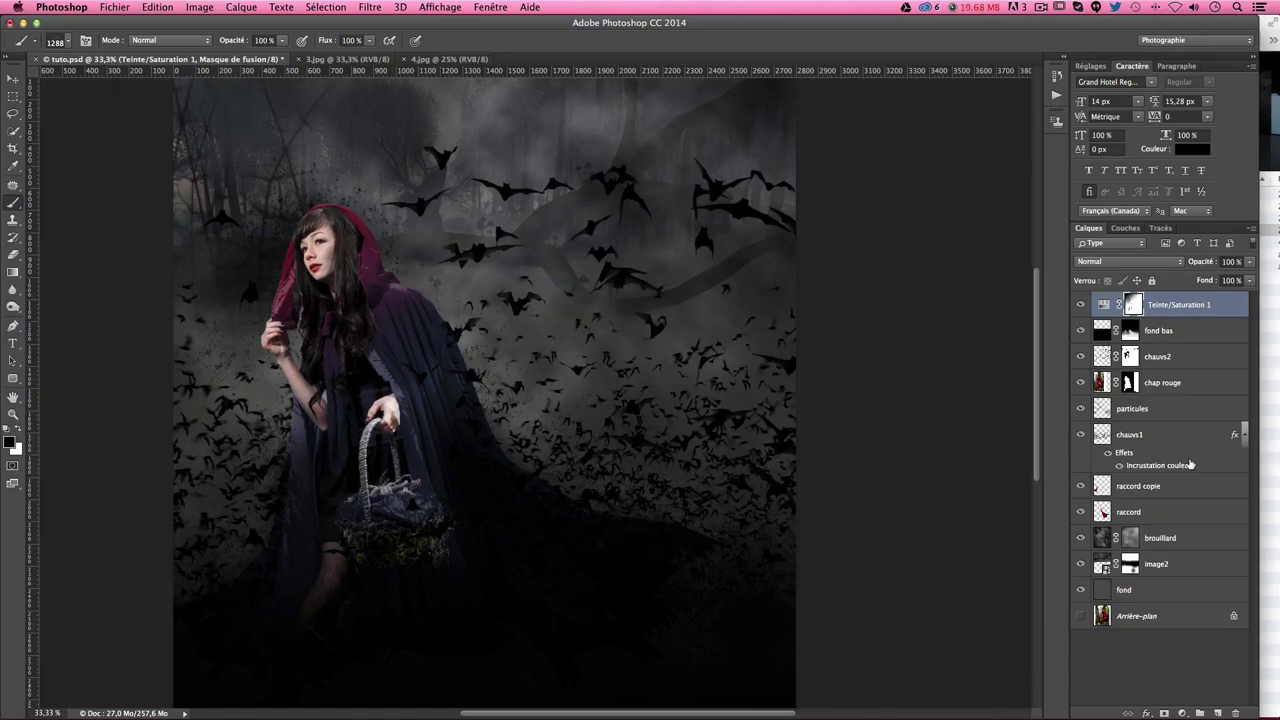
key("super+s")
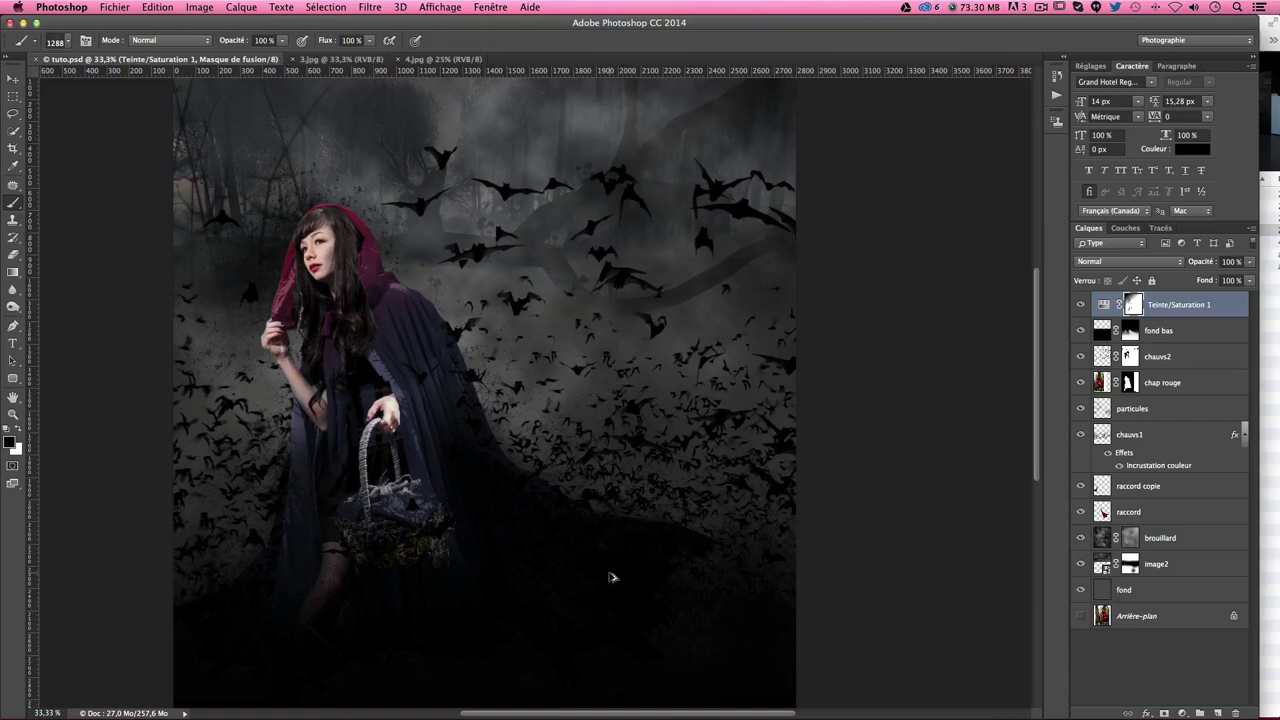
key("super+alt+shift+e")
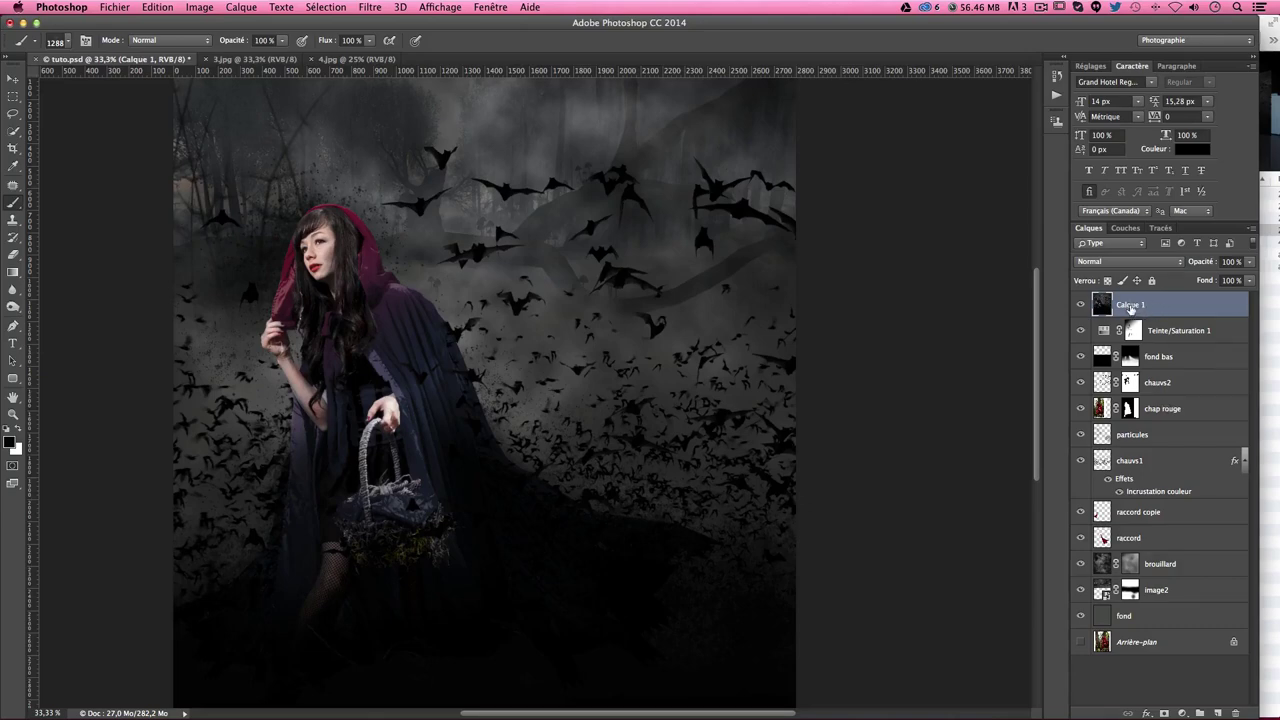
Step: Rename the merged layer 'fusion 1'
double_click(1131, 305)
type("1")
key("Return")
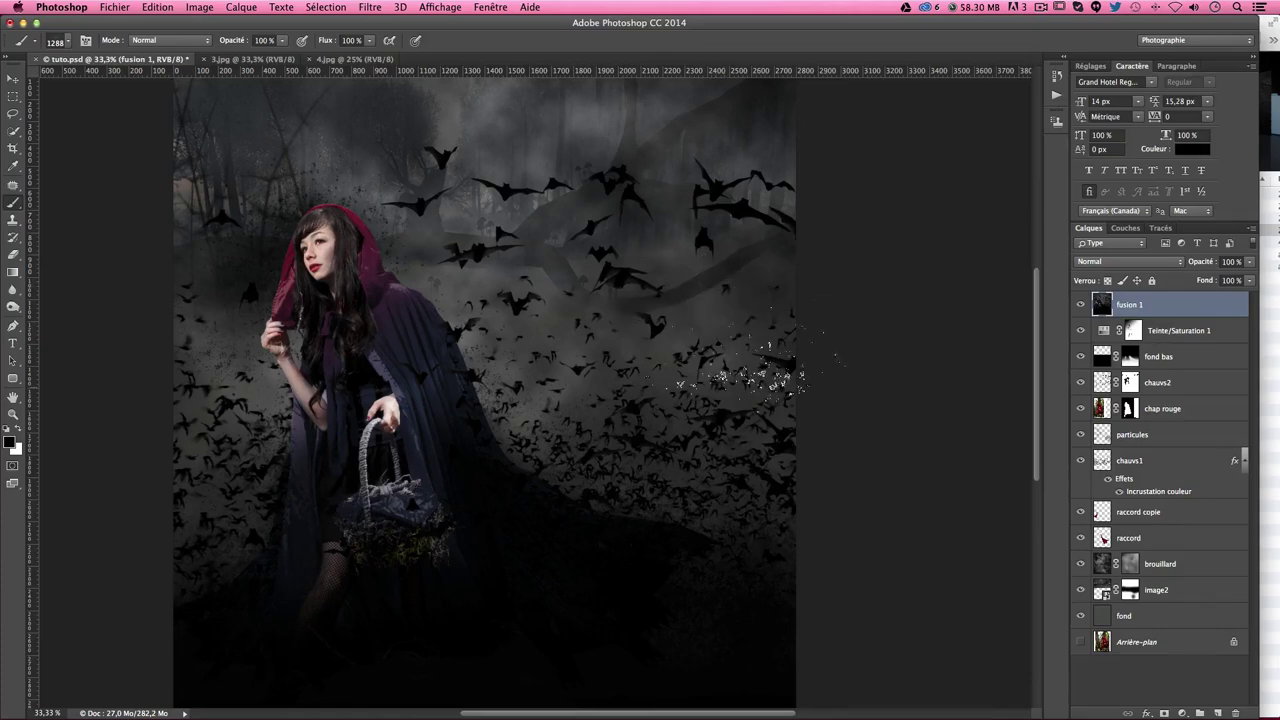
Step: Add a gradient fill layer using the Cuivre copper gradient
left_click(1182, 713)
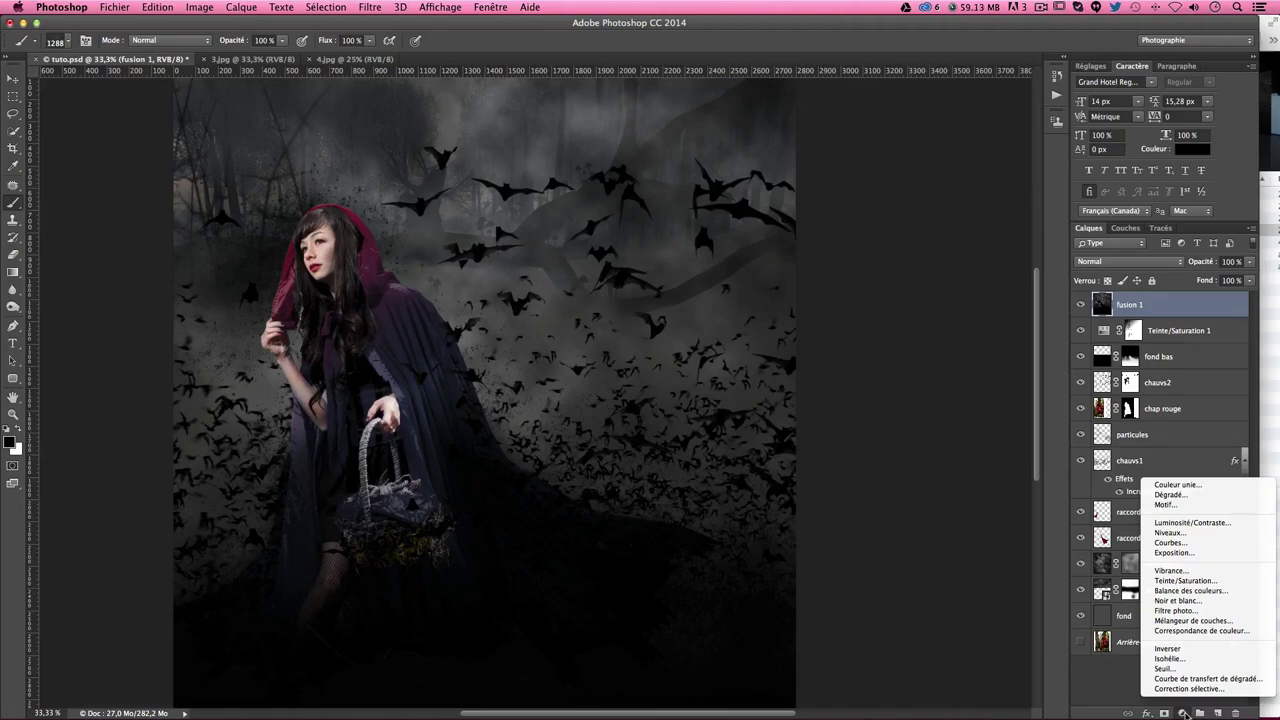
left_click(1170, 495)
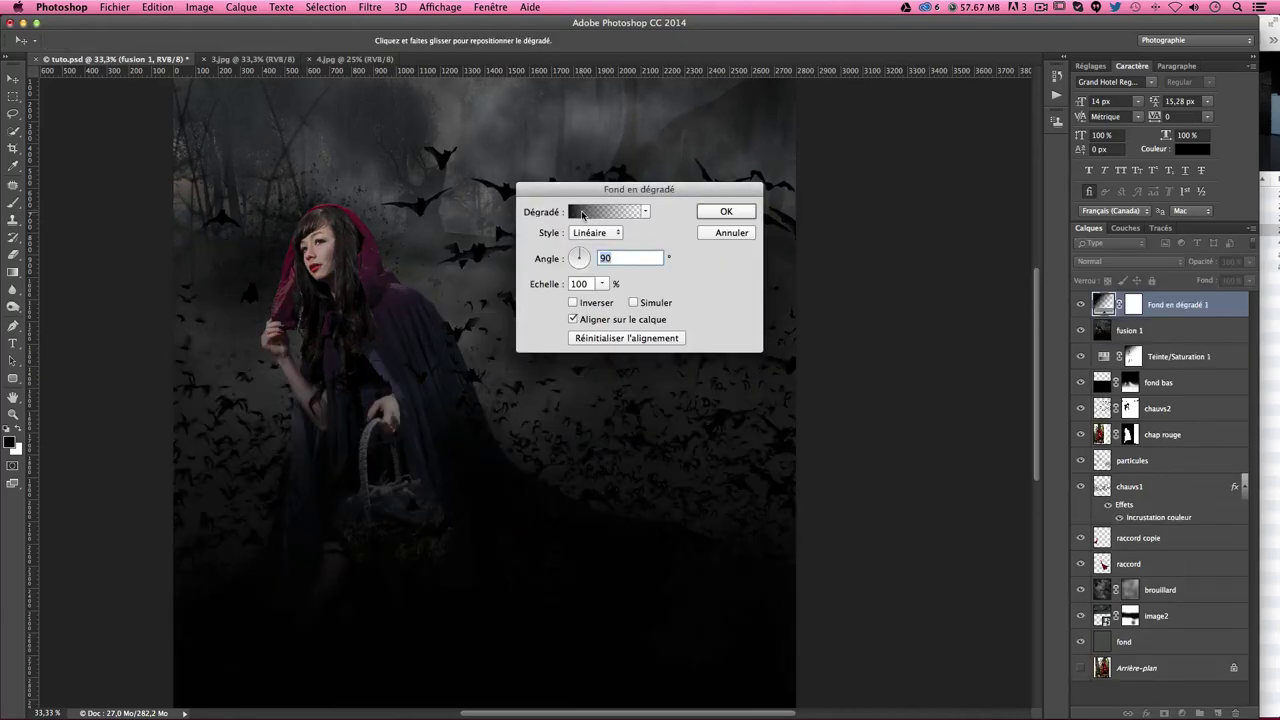
left_click(582, 213)
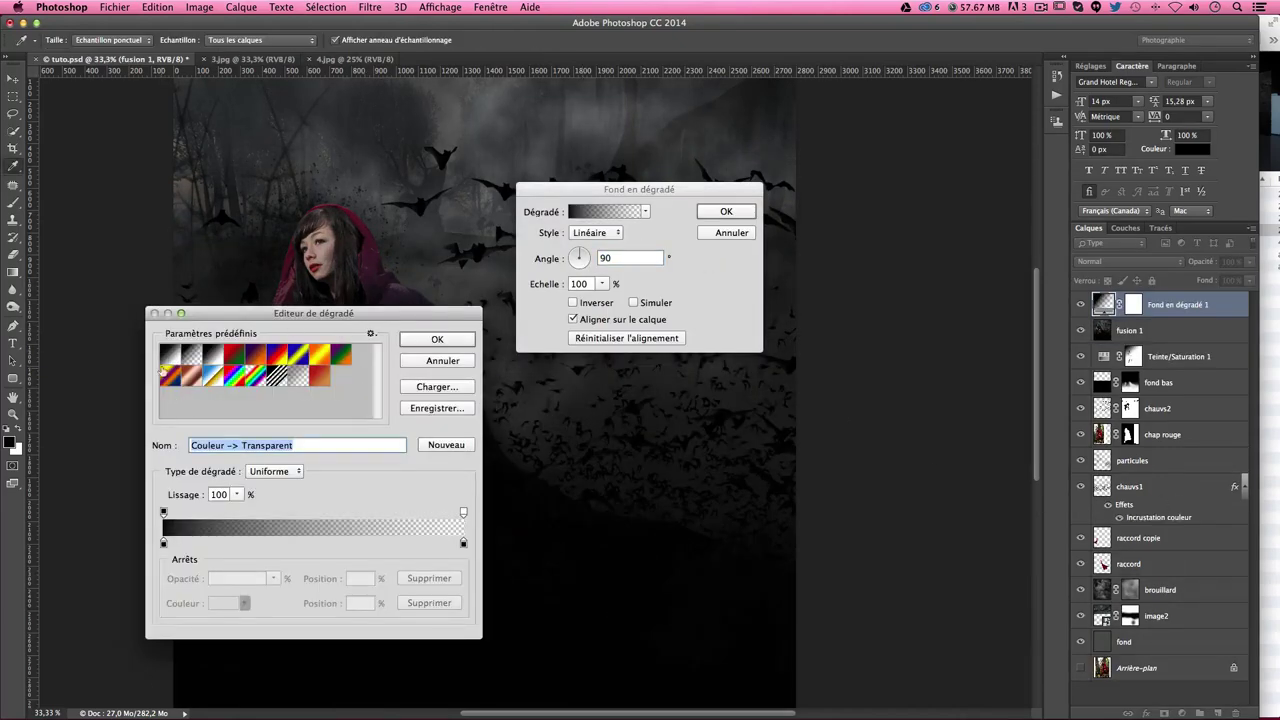
left_click(190, 383)
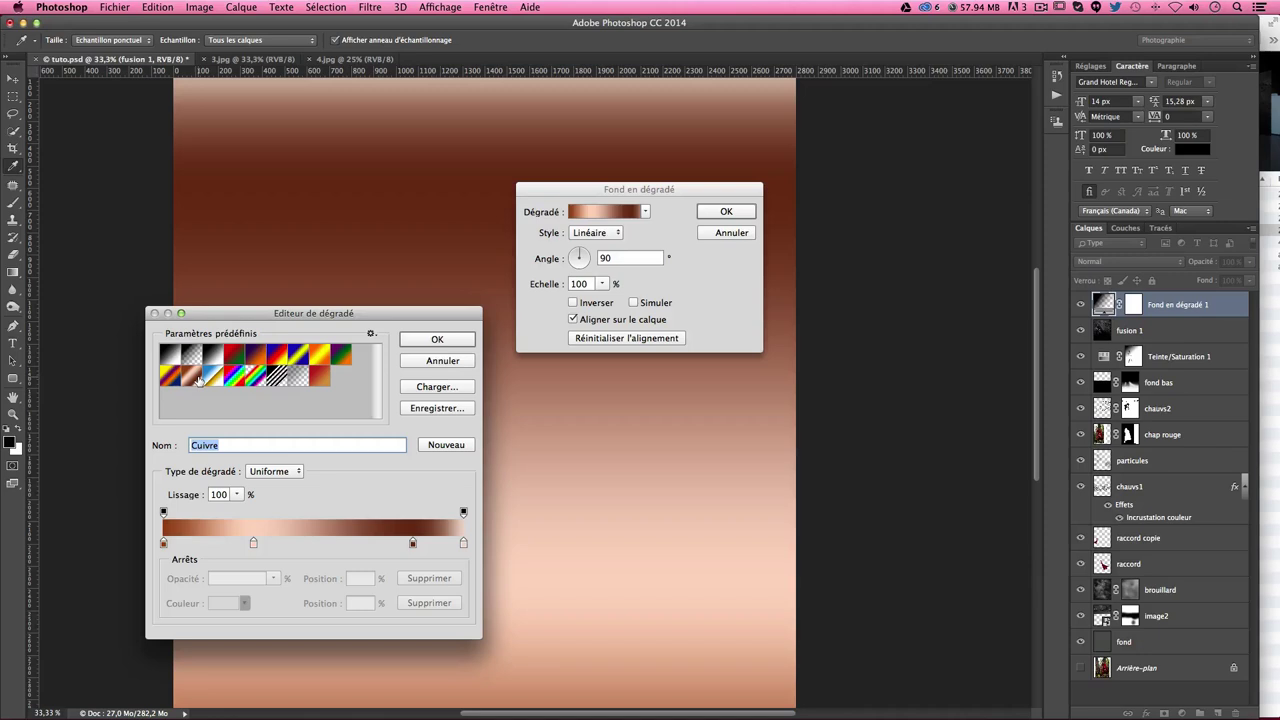
left_click(437, 340)
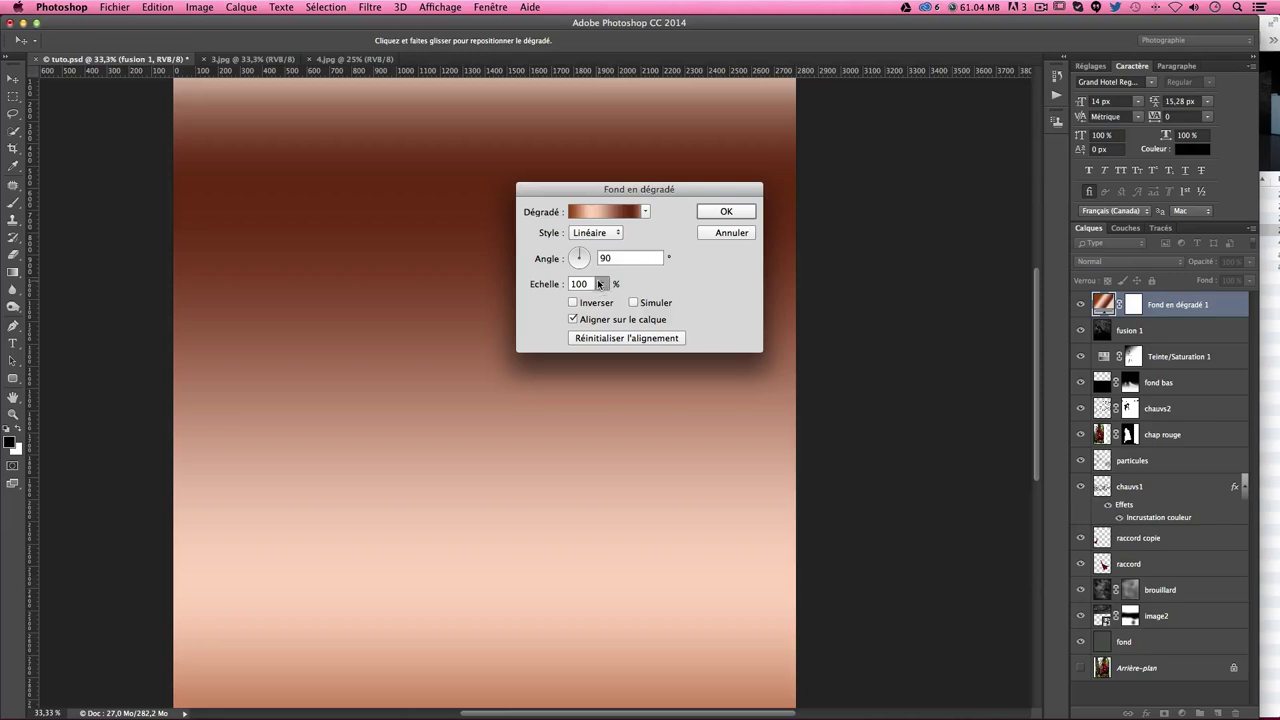
Step: Set the gradient scale to 420% and apply the fill layer
left_click(602, 283)
left_click_drag(608, 301, 619, 305)
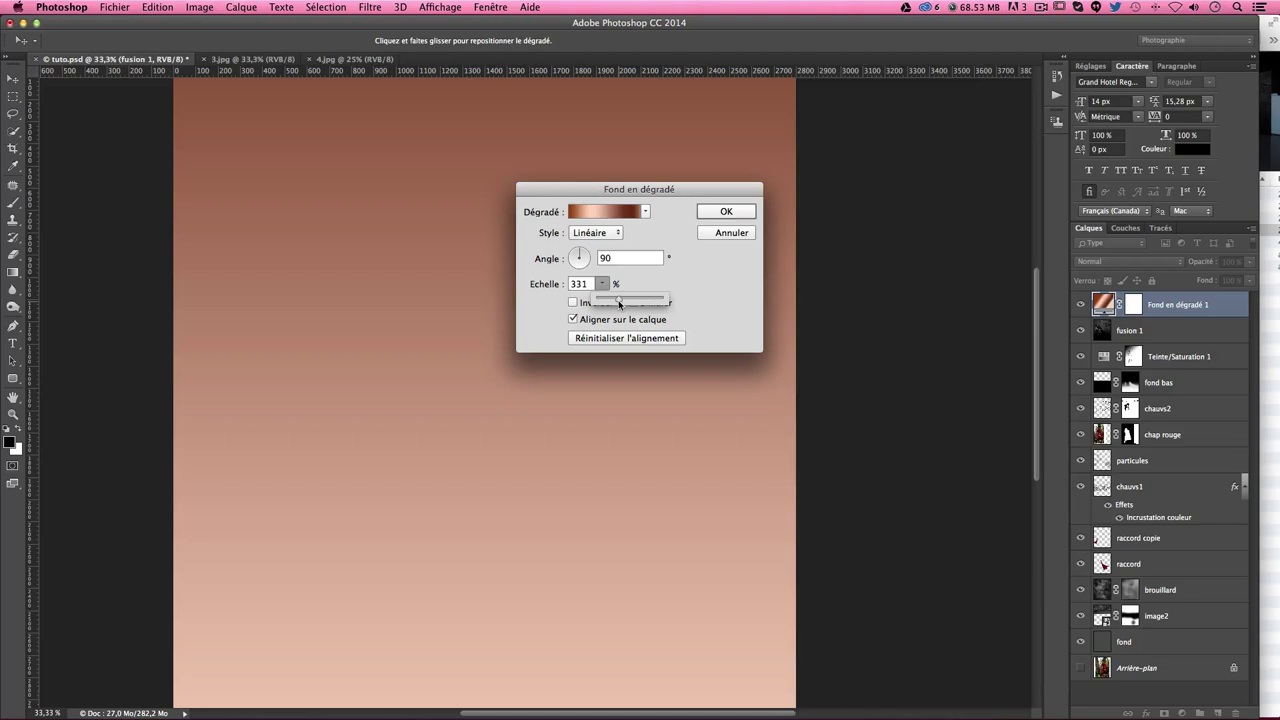
left_click(586, 284)
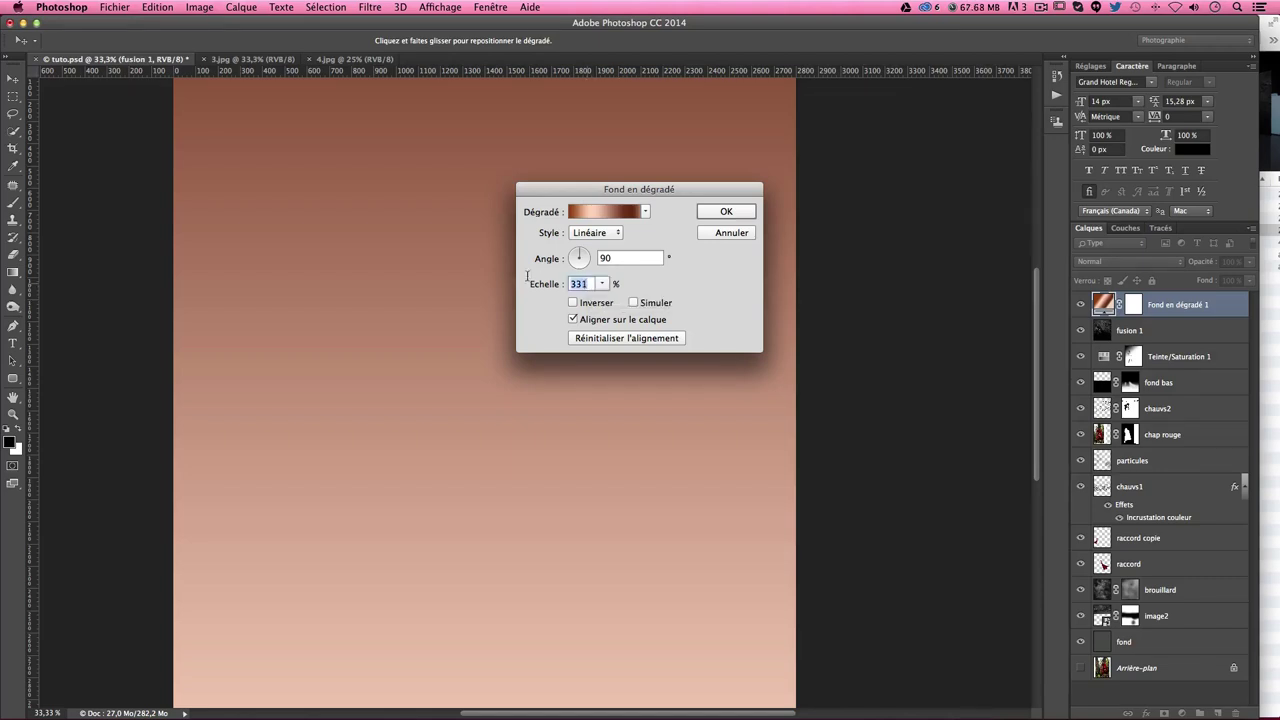
type("420")
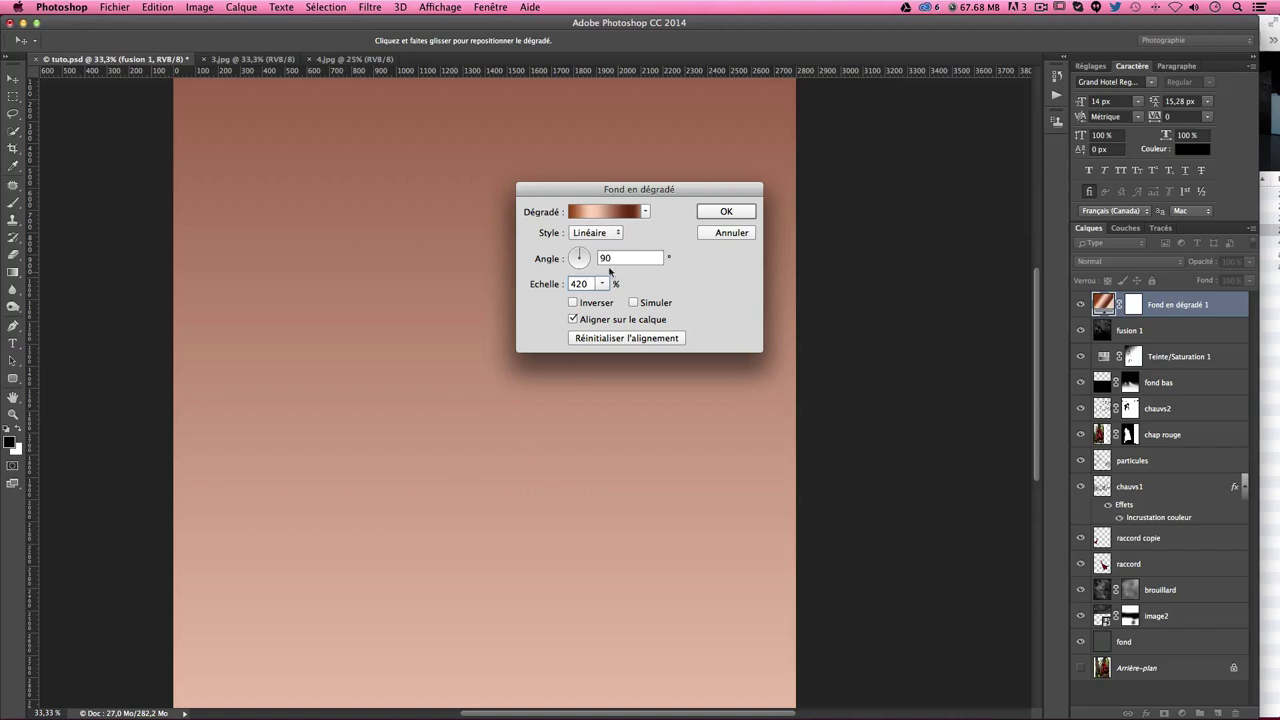
left_click(729, 211)
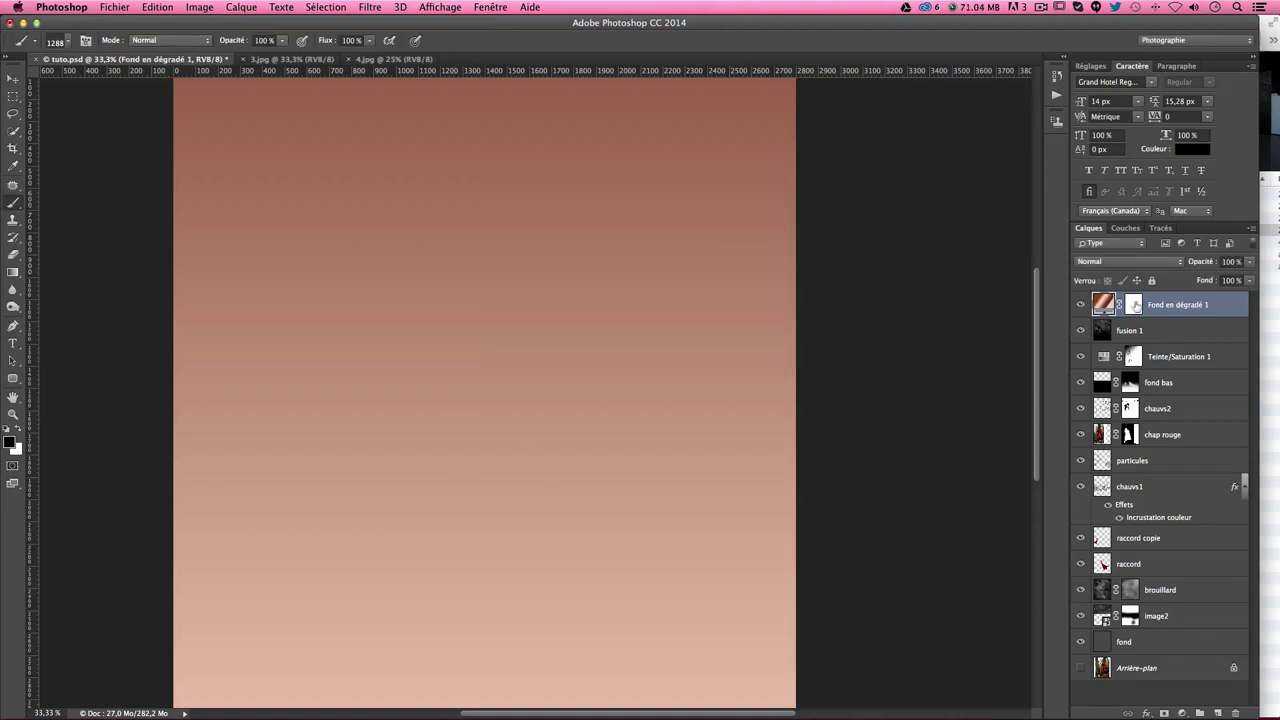
Step: Blend the gradient layer in Lumière tamisée mode and zoom out to the whole image
left_click(1130, 262)
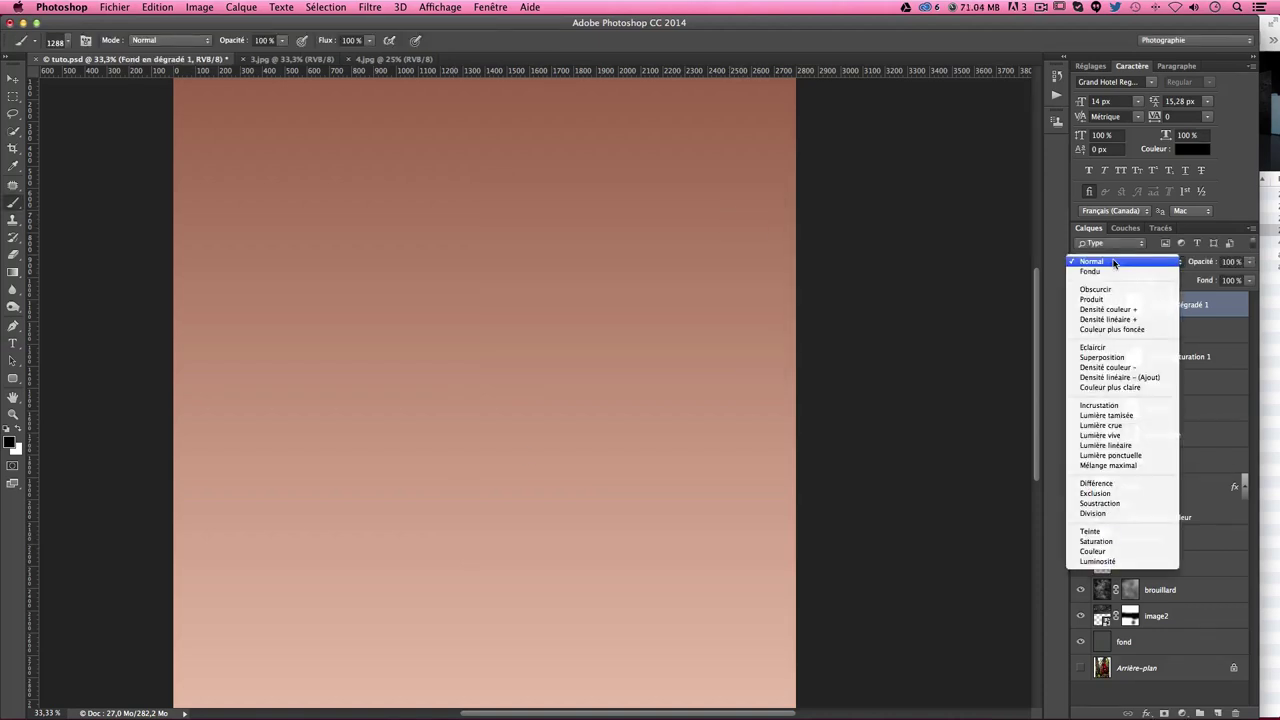
left_click(1138, 415)
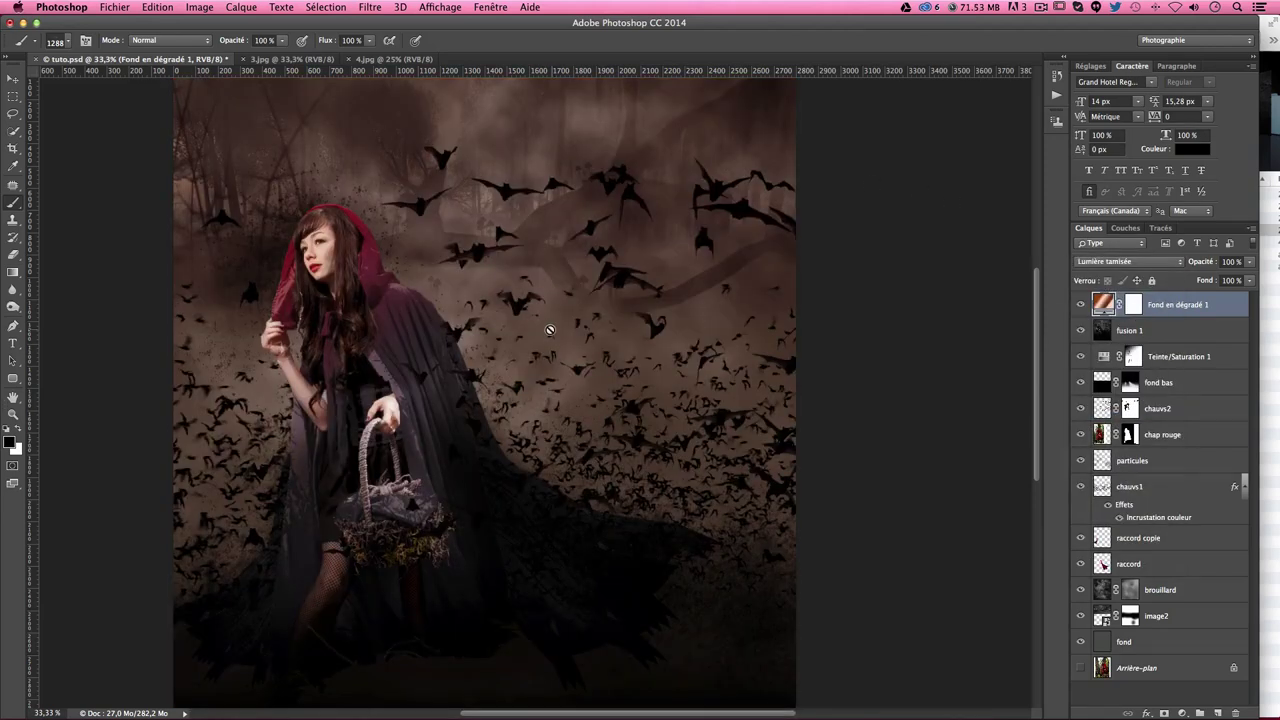
key("super+minus")
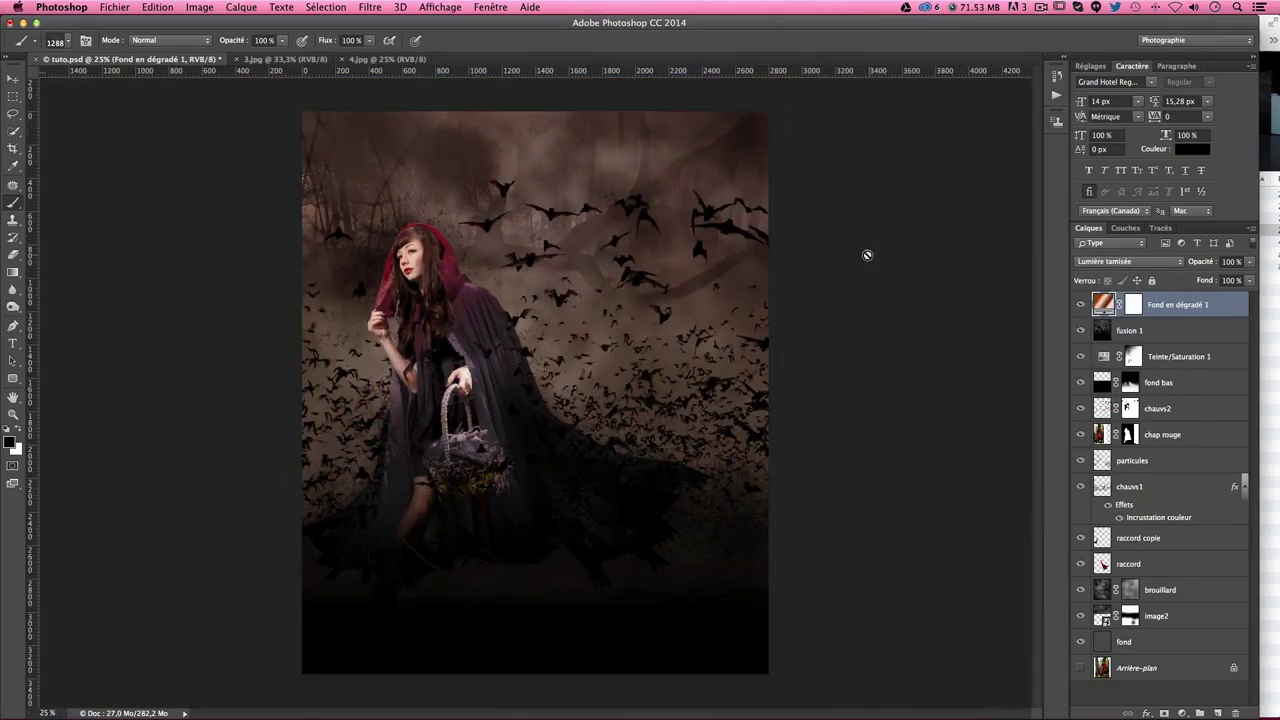
Step: Compare the image with and without the gradient tint, keep it visible, then switch to Chrome
left_click(1080, 305)
left_click(1080, 305)
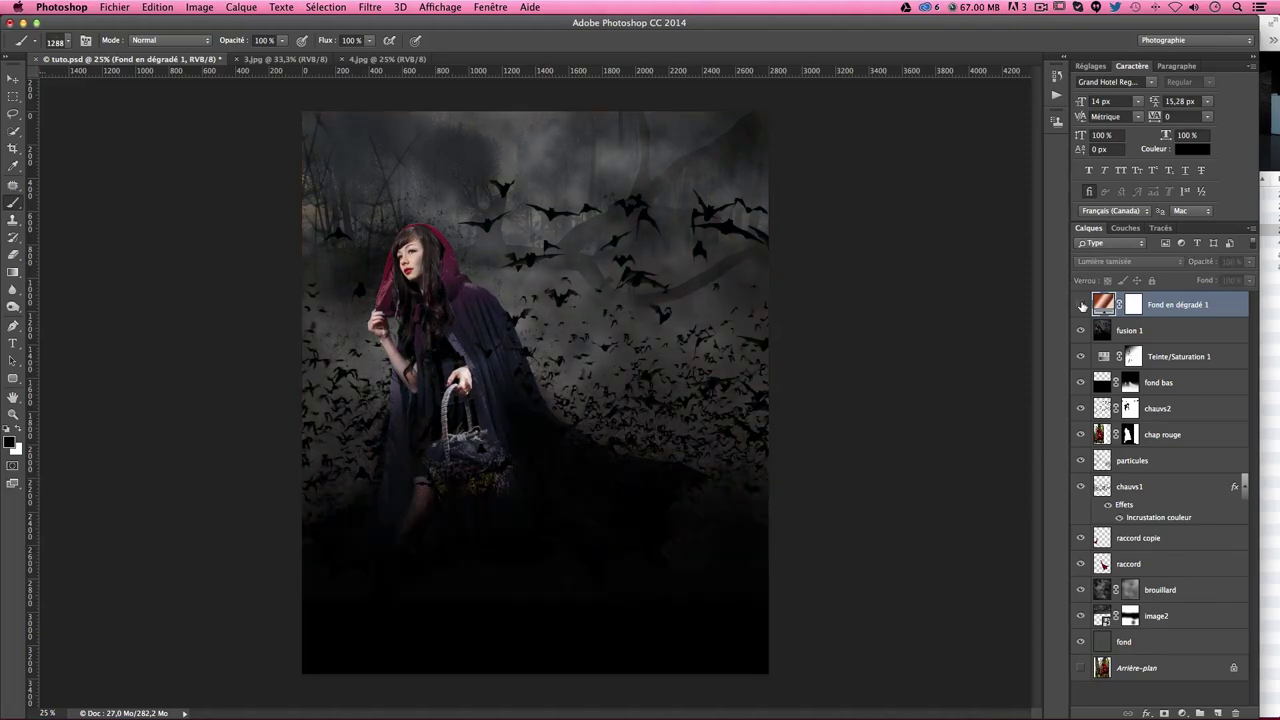
left_click(1080, 305)
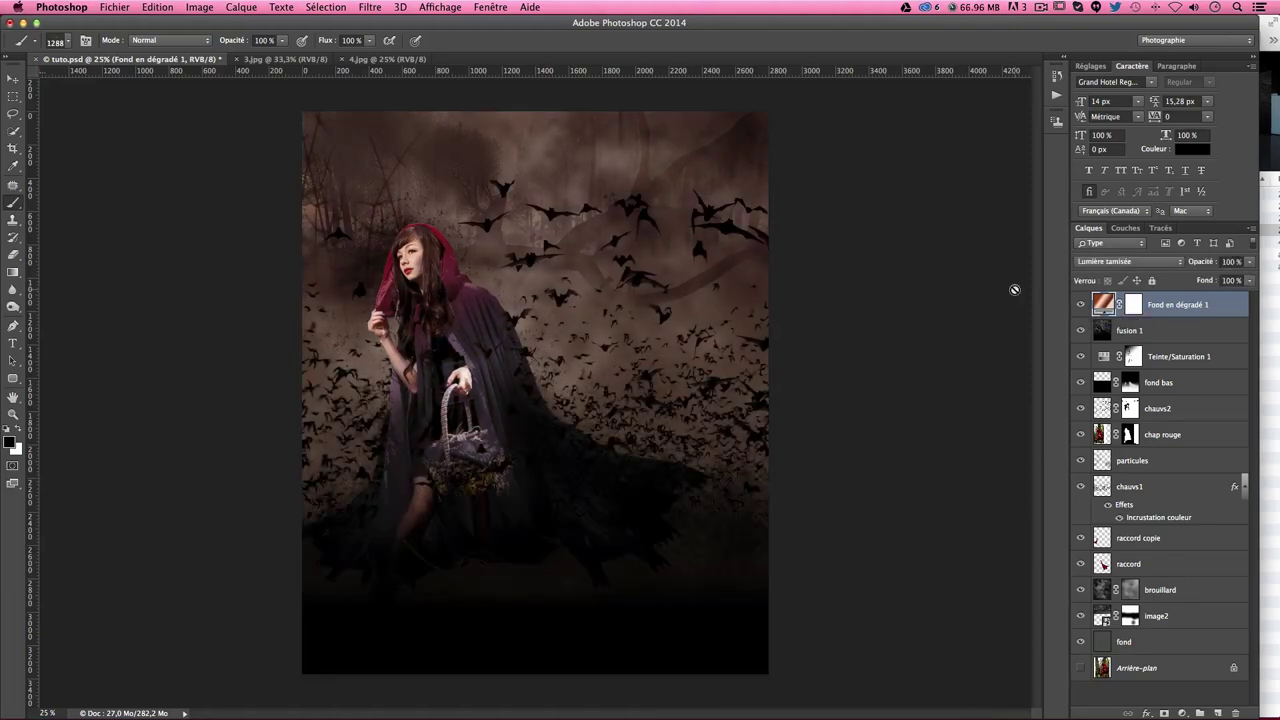
left_click(1081, 304)
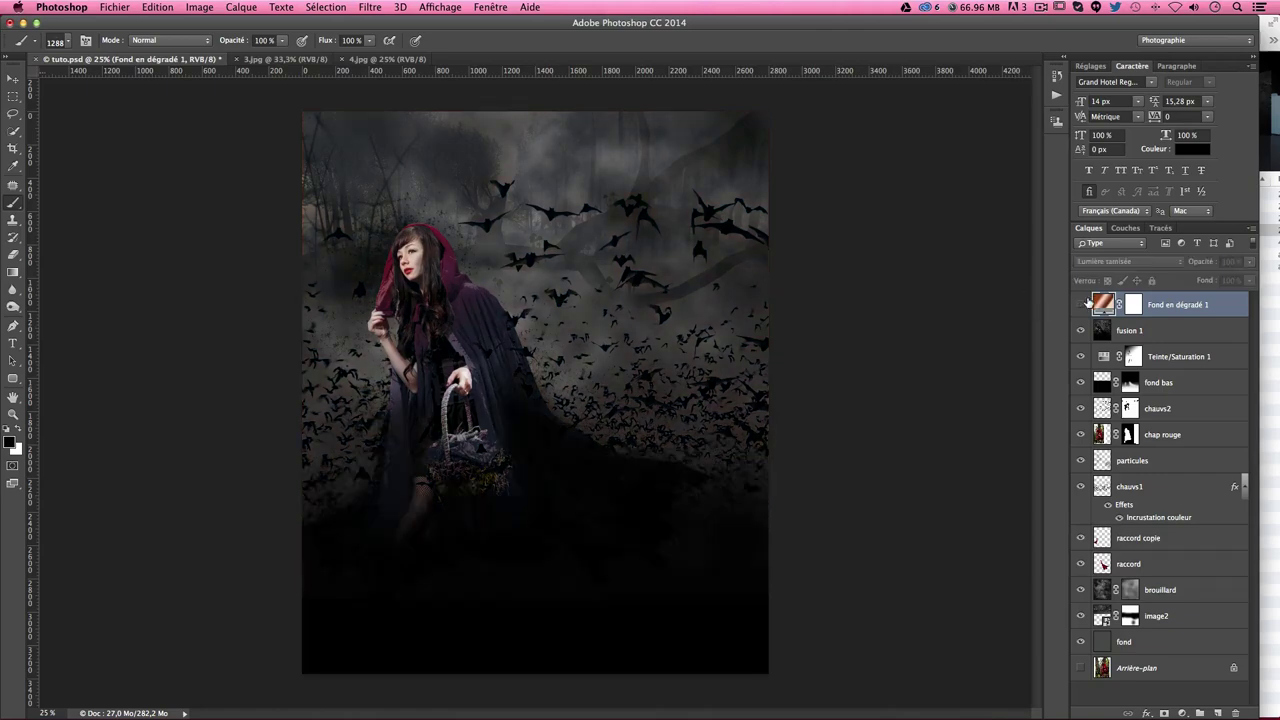
left_click(1081, 304)
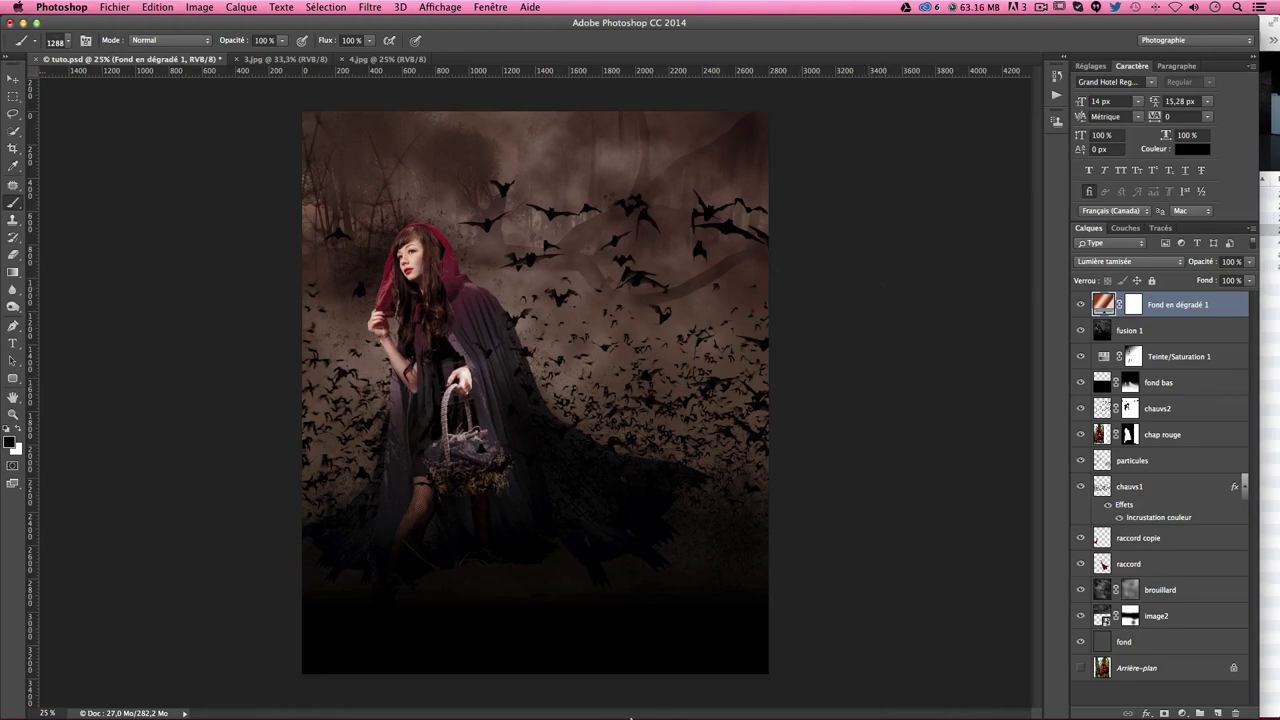
left_click(397, 668)
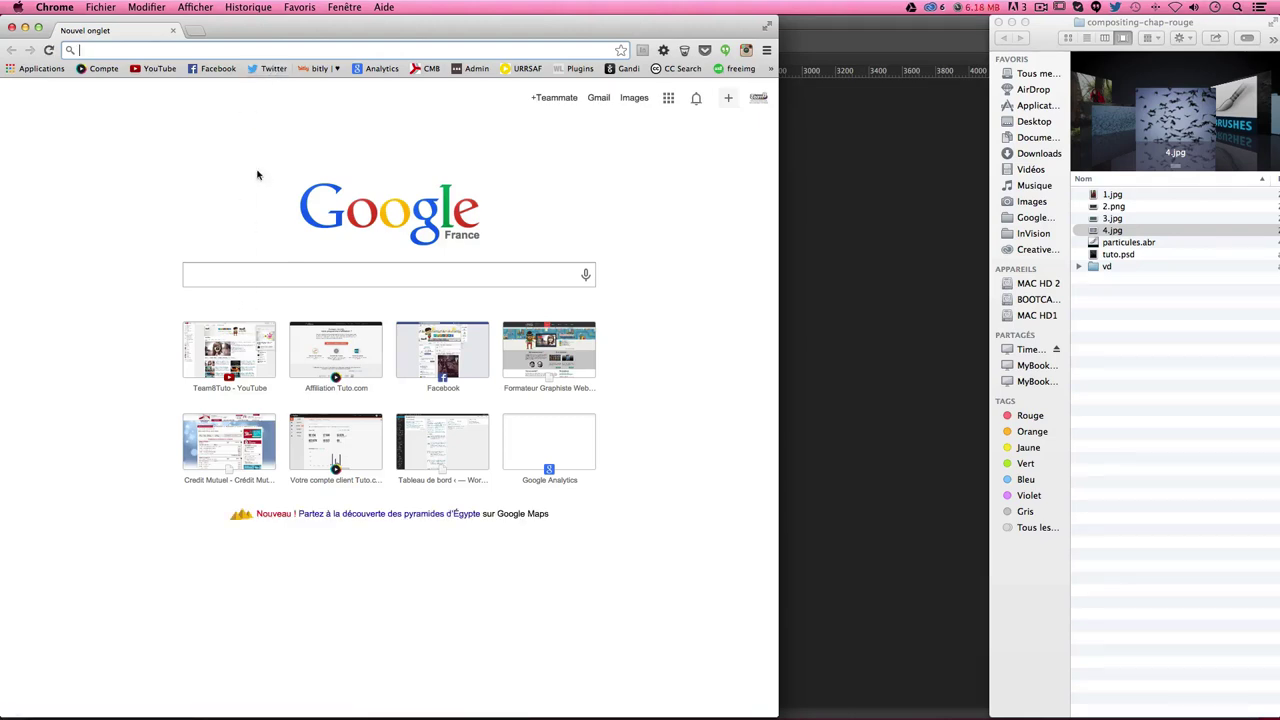
Step: Search Google Images for 'texture paper' limited to images larger than 2 MP
left_click(246, 274)
type("t")
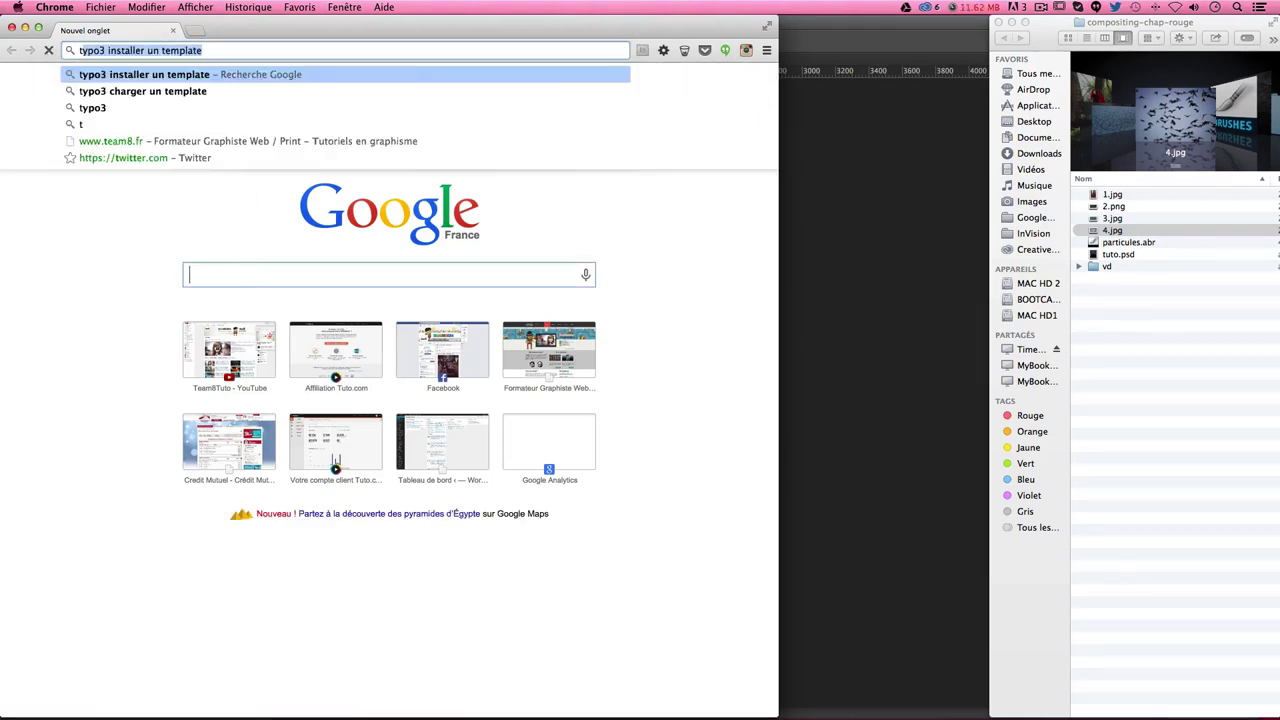
type("exture p")
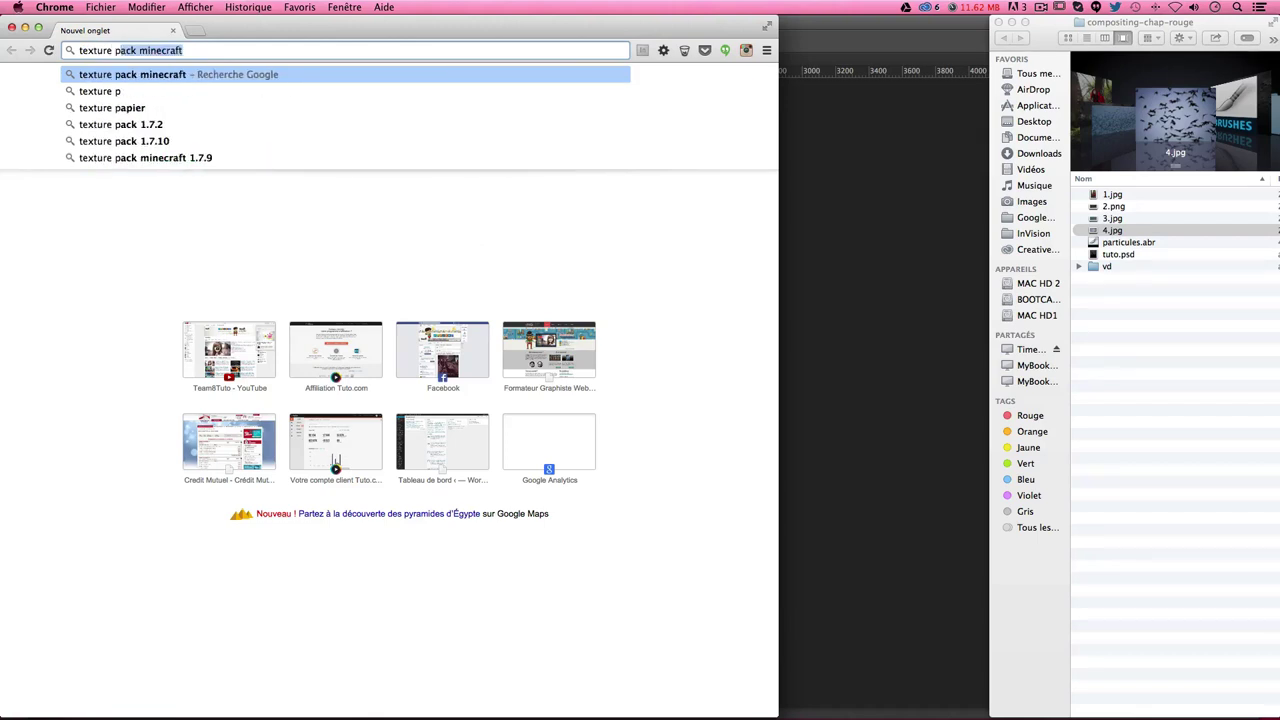
type("aper")
key("Return")
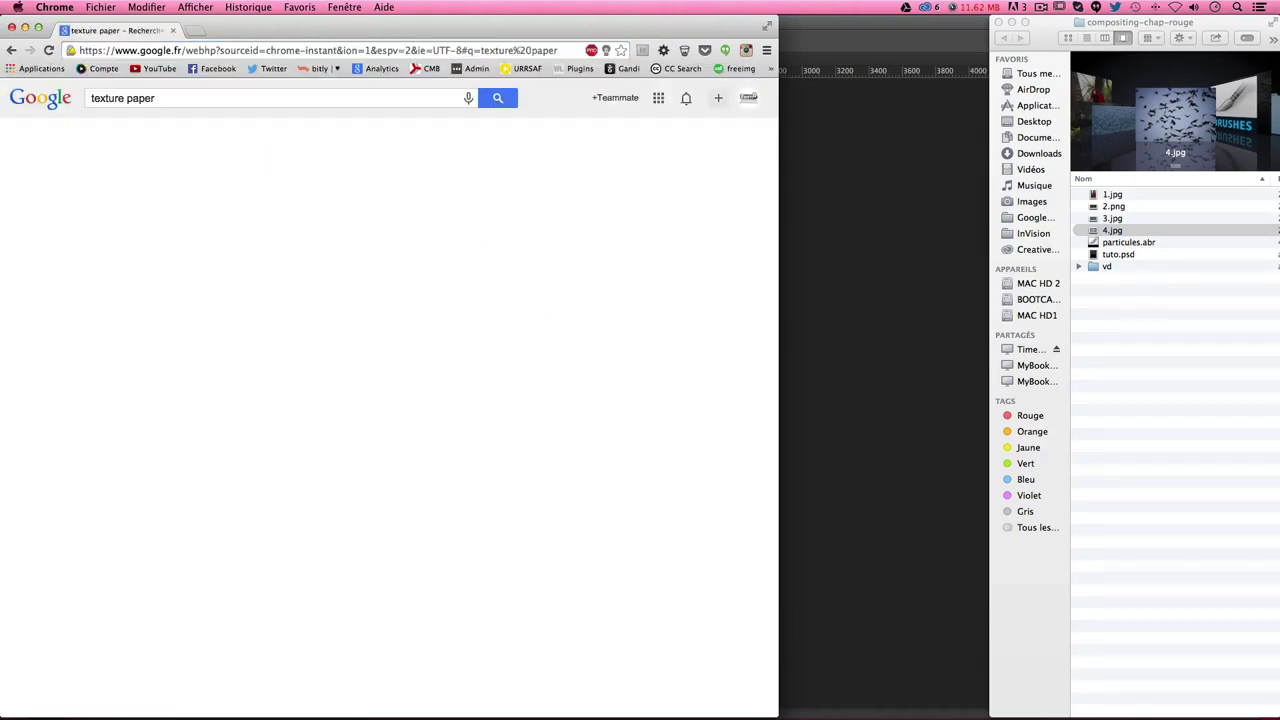
left_click(145, 140)
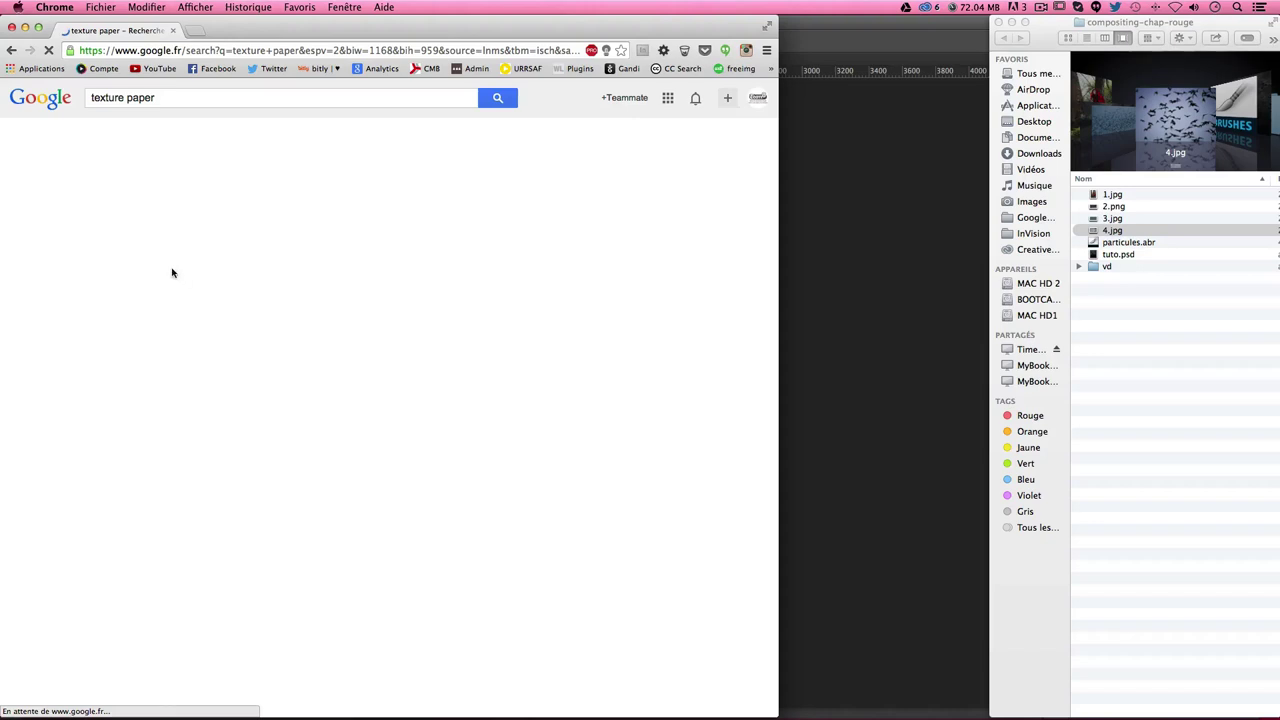
left_click(410, 137)
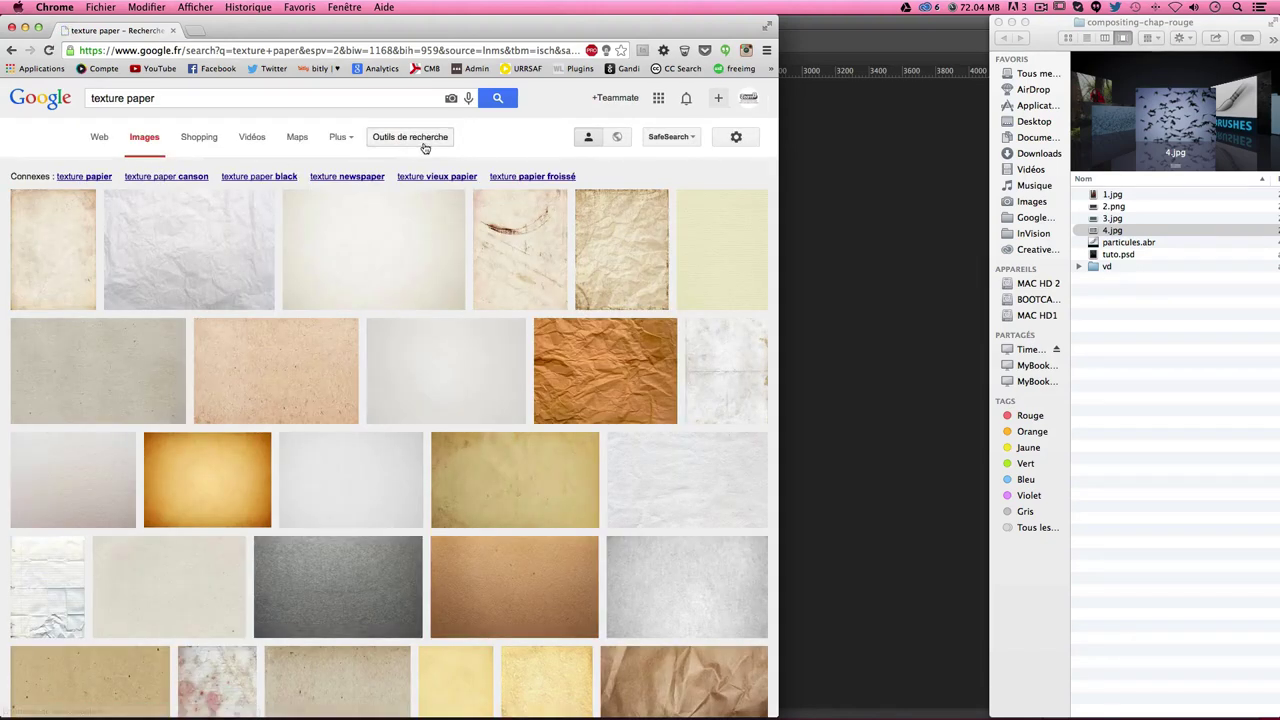
left_click(101, 170)
mouse_move(119, 268)
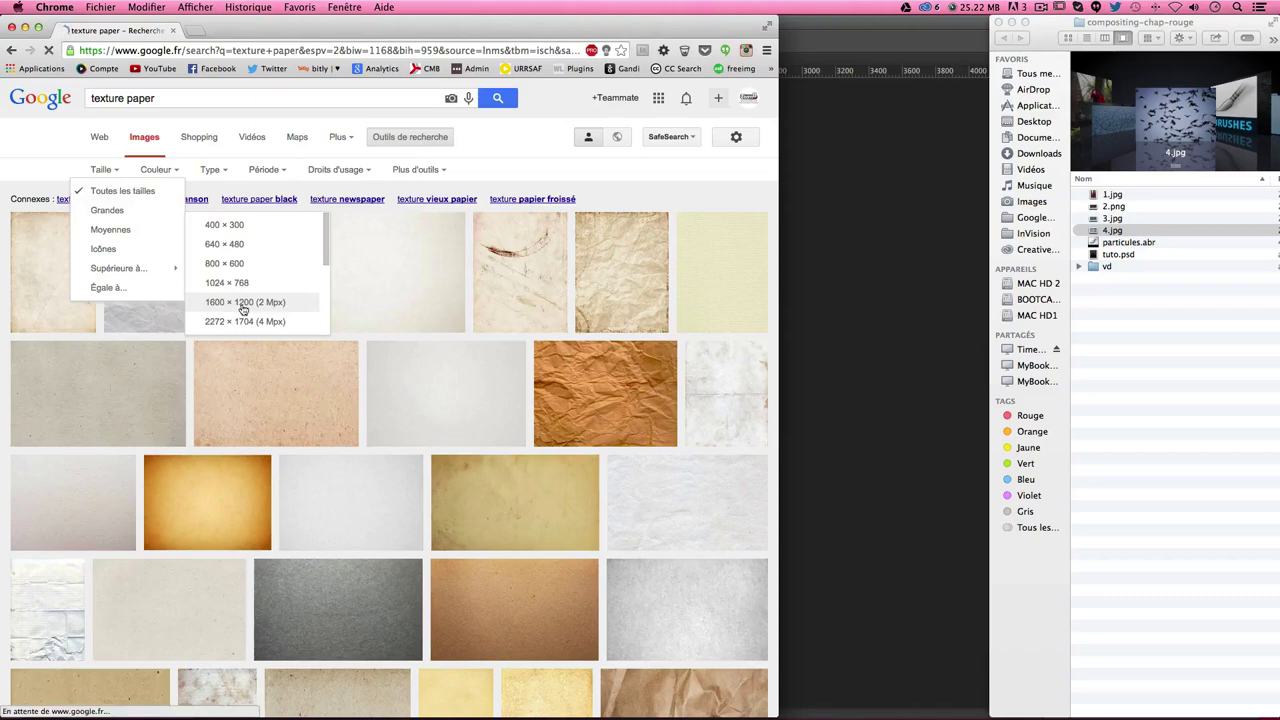
left_click(246, 304)
Step: Browse the paper texture results and preview the brown bgfons texture
scroll(343, 423, "down", 1)
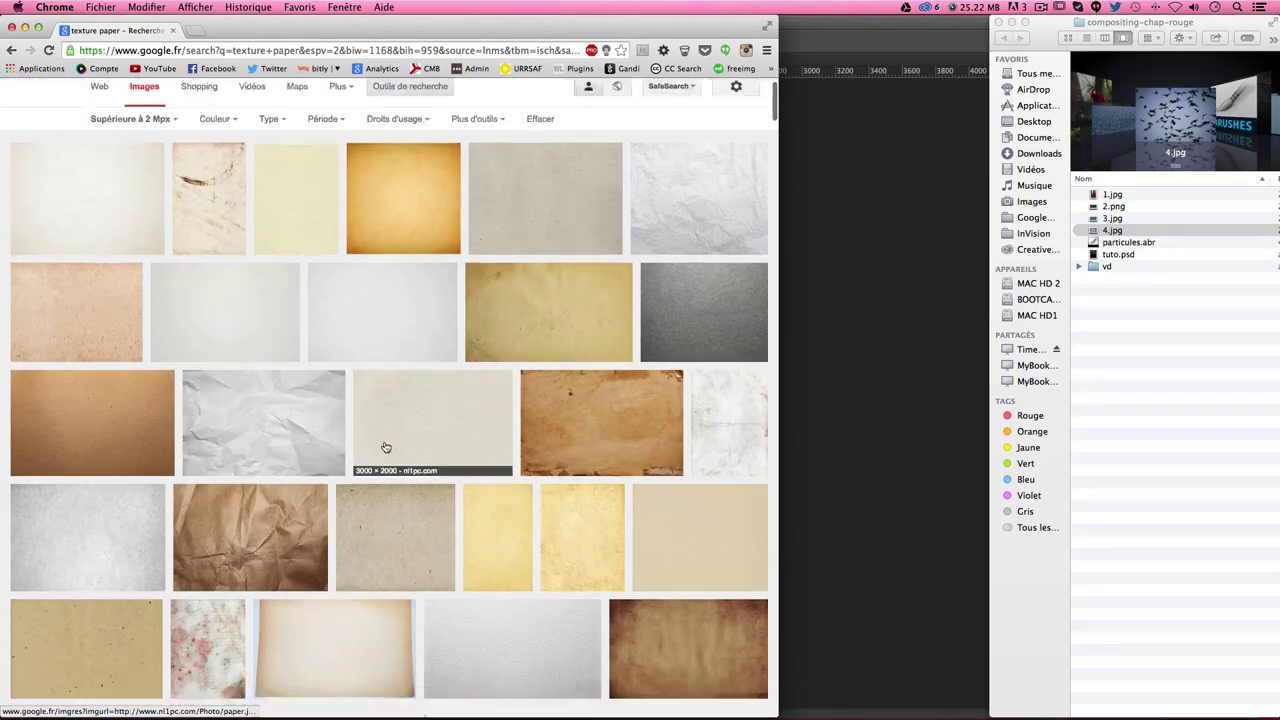
scroll(380, 449, "down", 4)
scroll(540, 560, "down", 5)
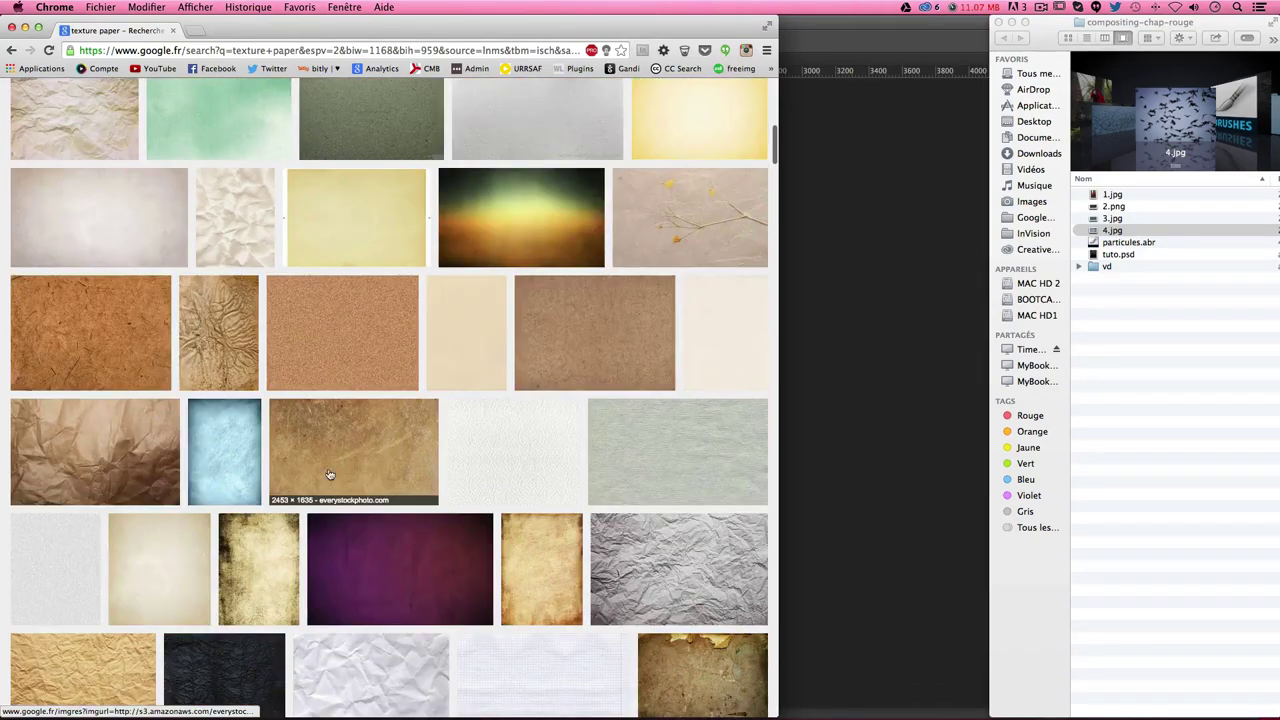
scroll(580, 340, "down", 3)
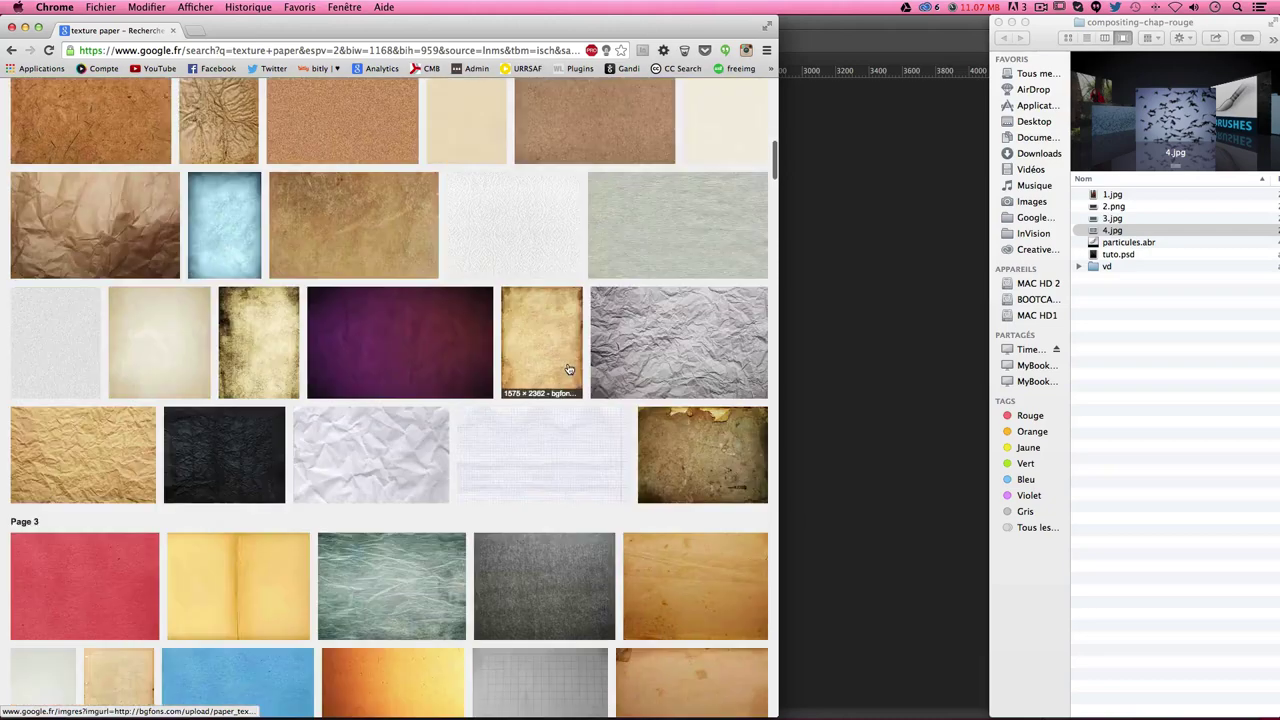
left_click(602, 183, "super")
scroll(429, 500, "down", 5)
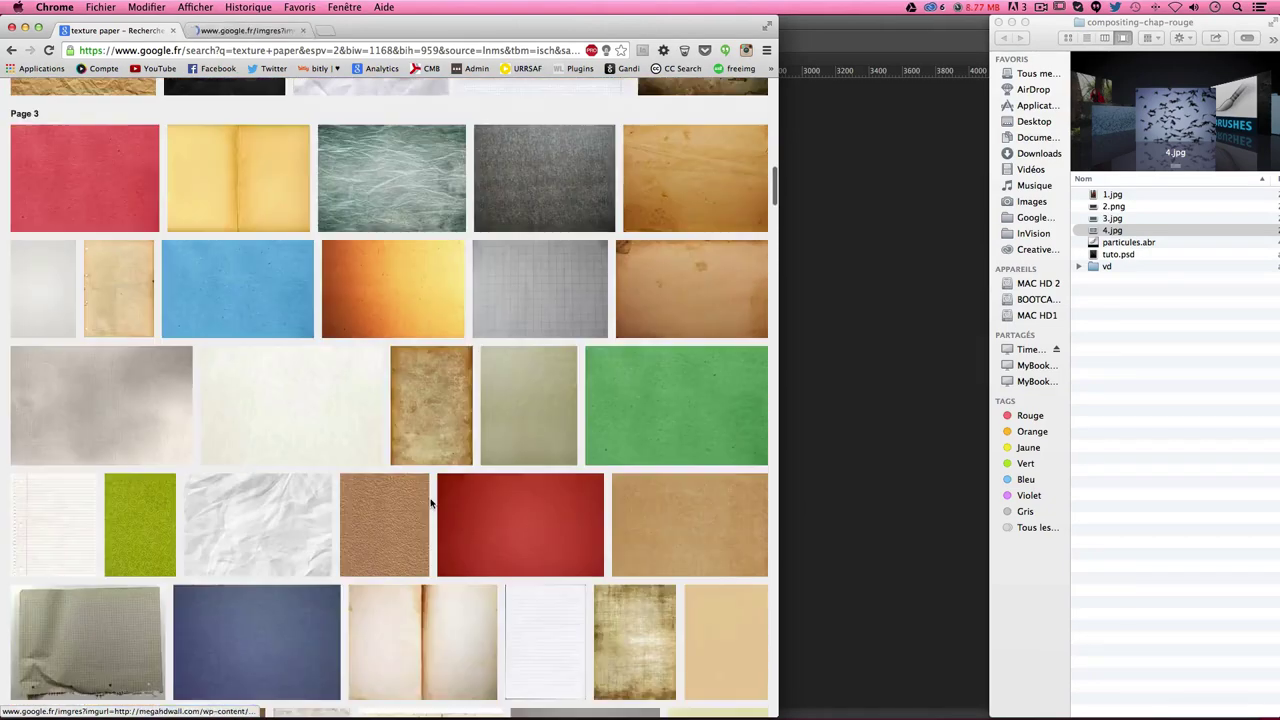
scroll(431, 503, "down", 3)
scroll(430, 503, "down", 3)
scroll(431, 503, "up", 1)
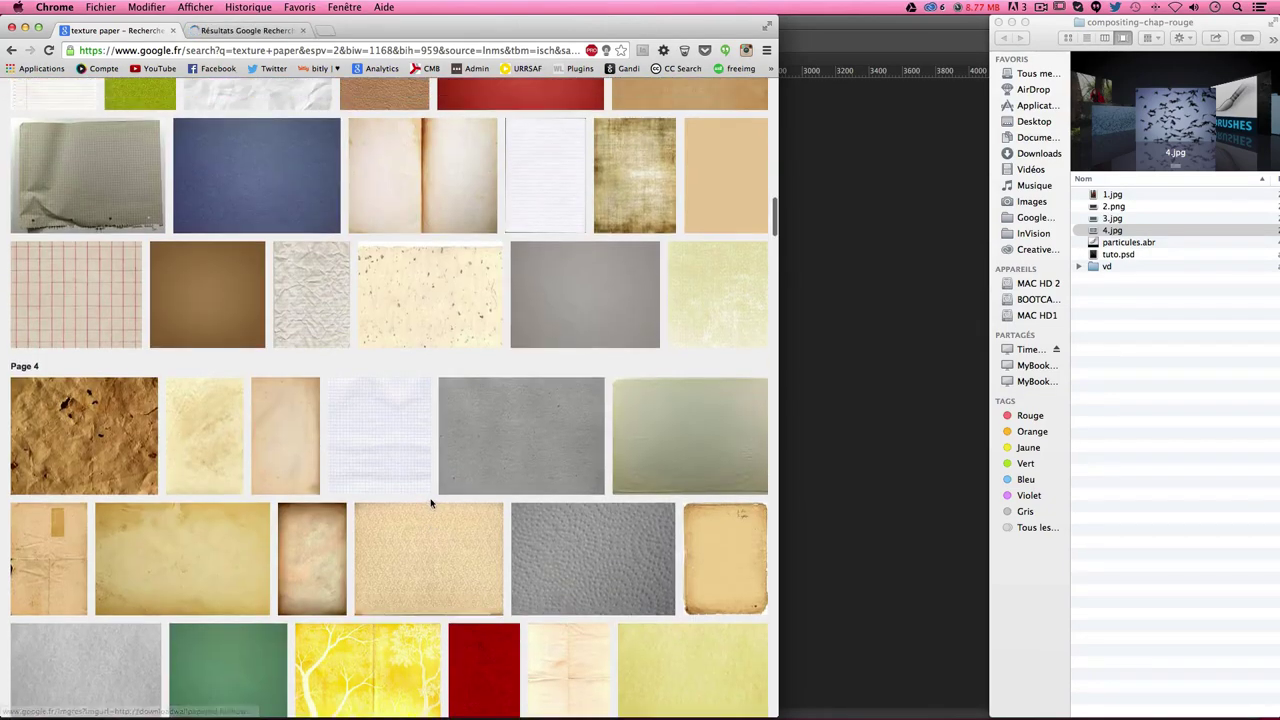
scroll(164, 574, "down", 5)
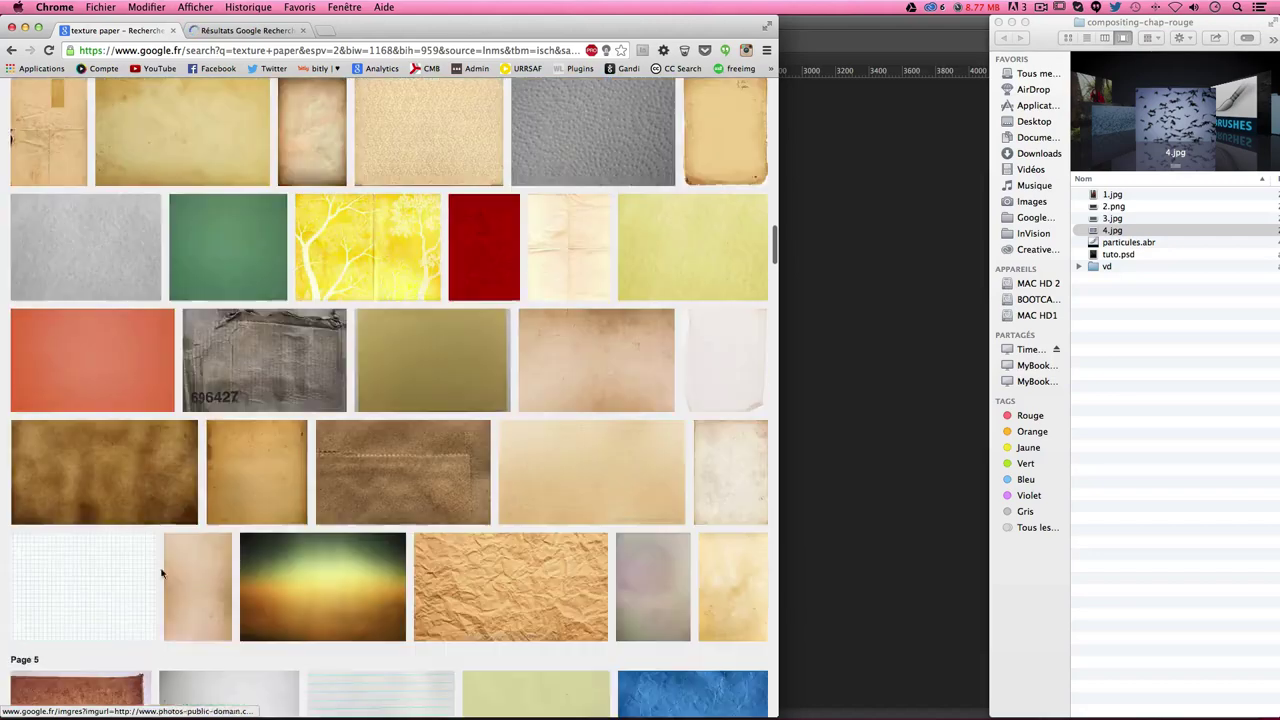
scroll(136, 584, "down", 3)
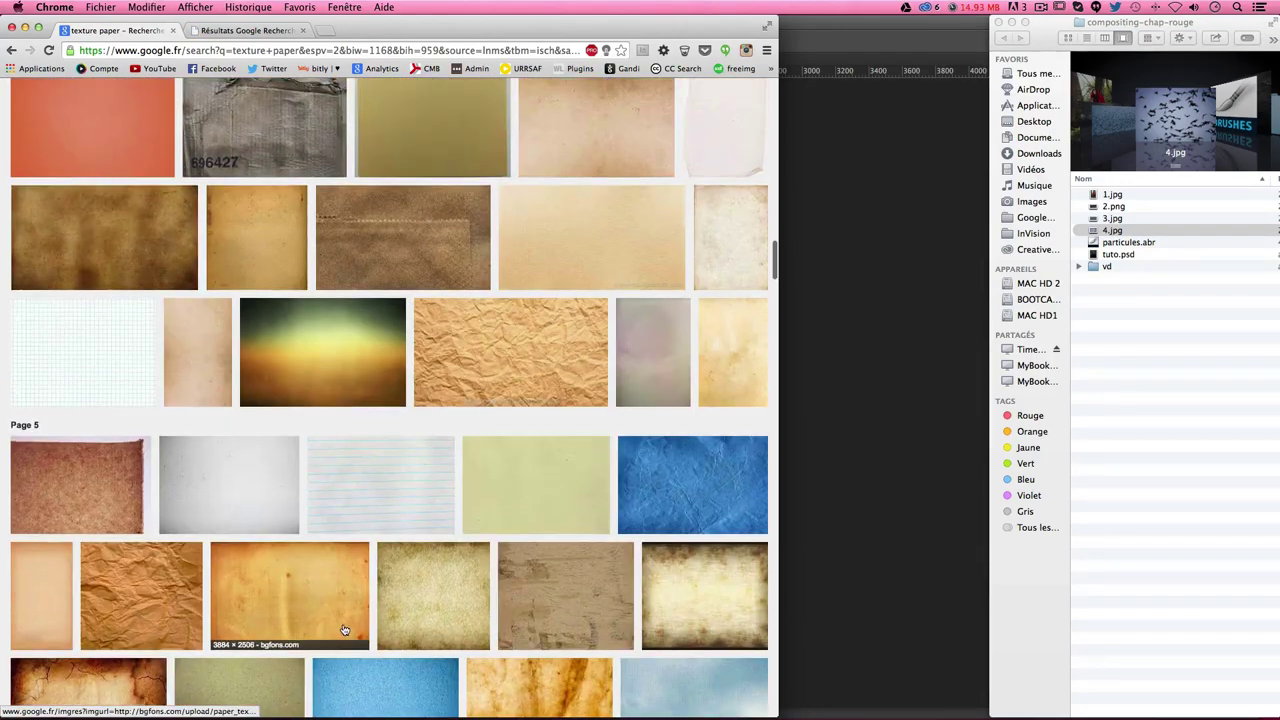
scroll(309, 583, "down", 3)
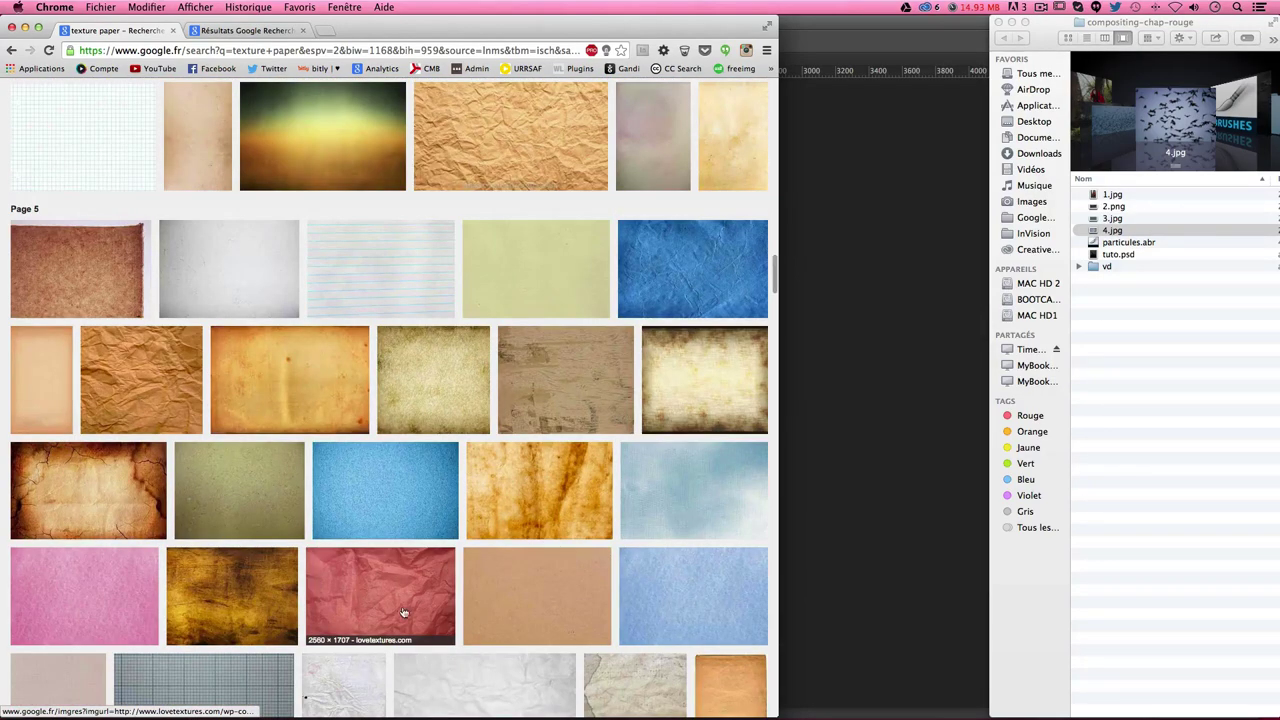
scroll(525, 610, "up", 10)
scroll(420, 604, "up", 10)
scroll(320, 598, "up", 10)
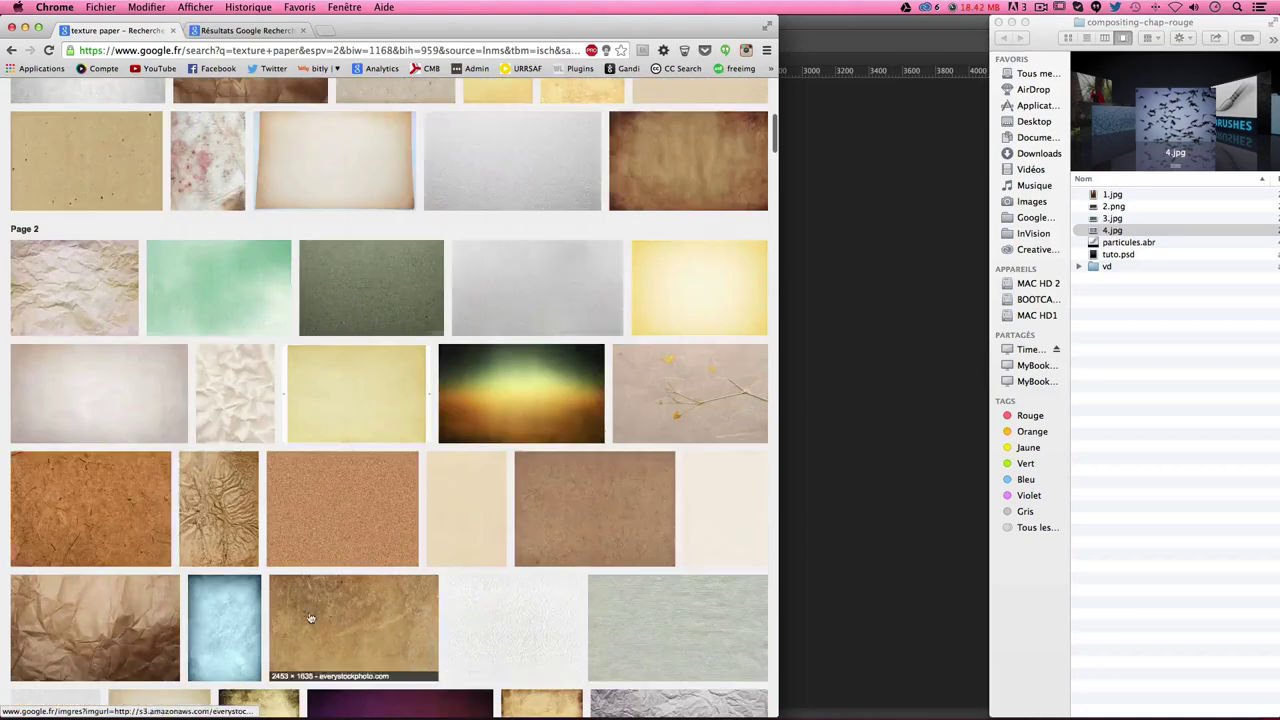
scroll(212, 592, "up", 10)
scroll(212, 592, "down", 1)
scroll(102, 606, "up", 1)
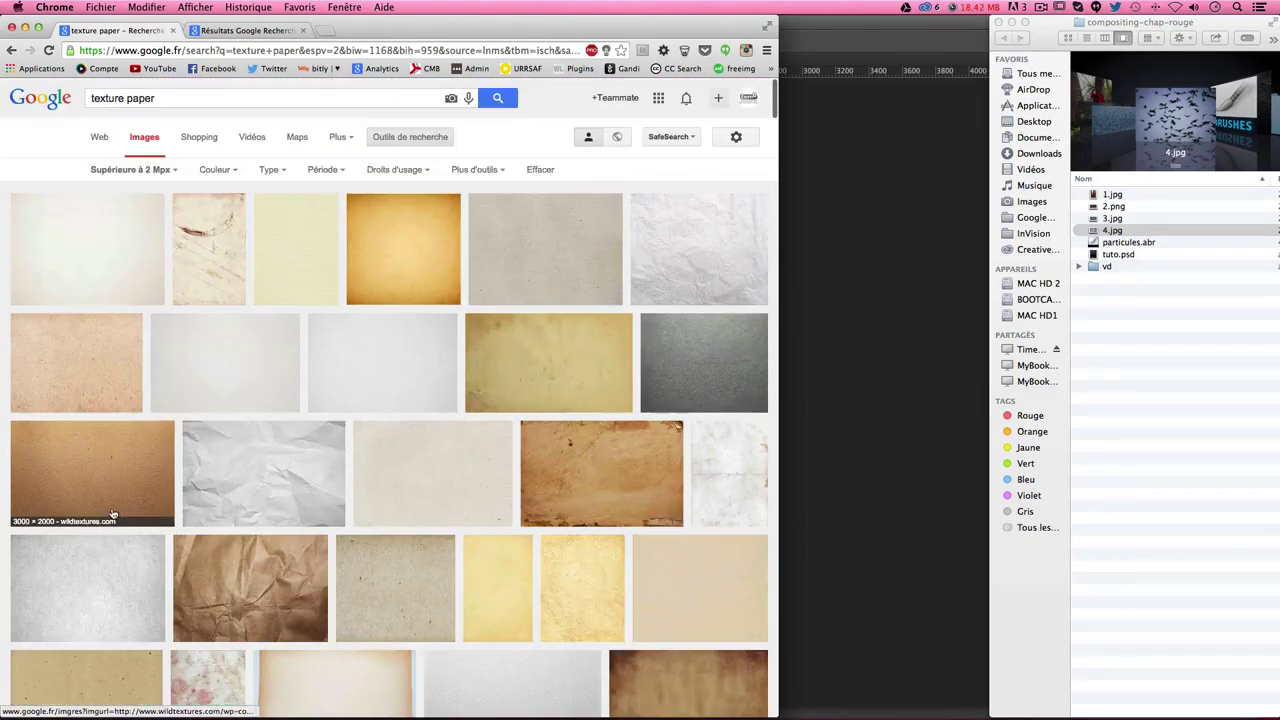
left_click(390, 365)
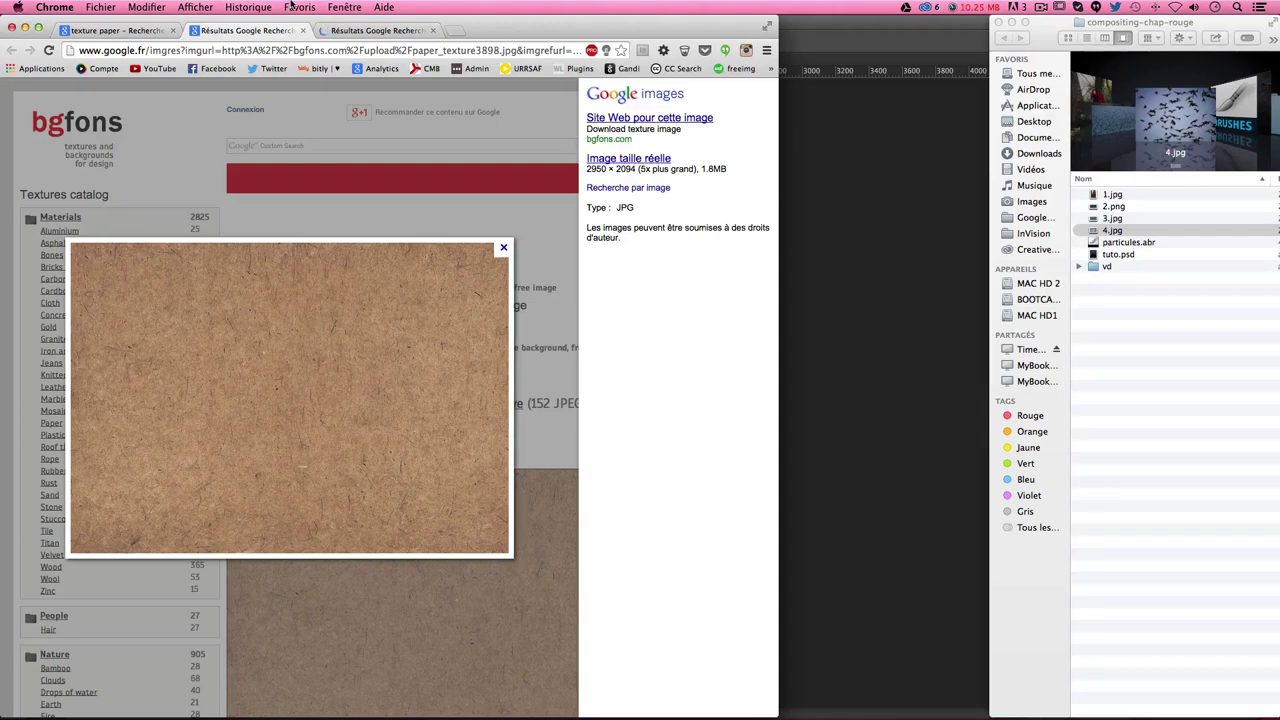
Step: Copy the wildtextures paper texture image and return to Photoshop
left_click(365, 30)
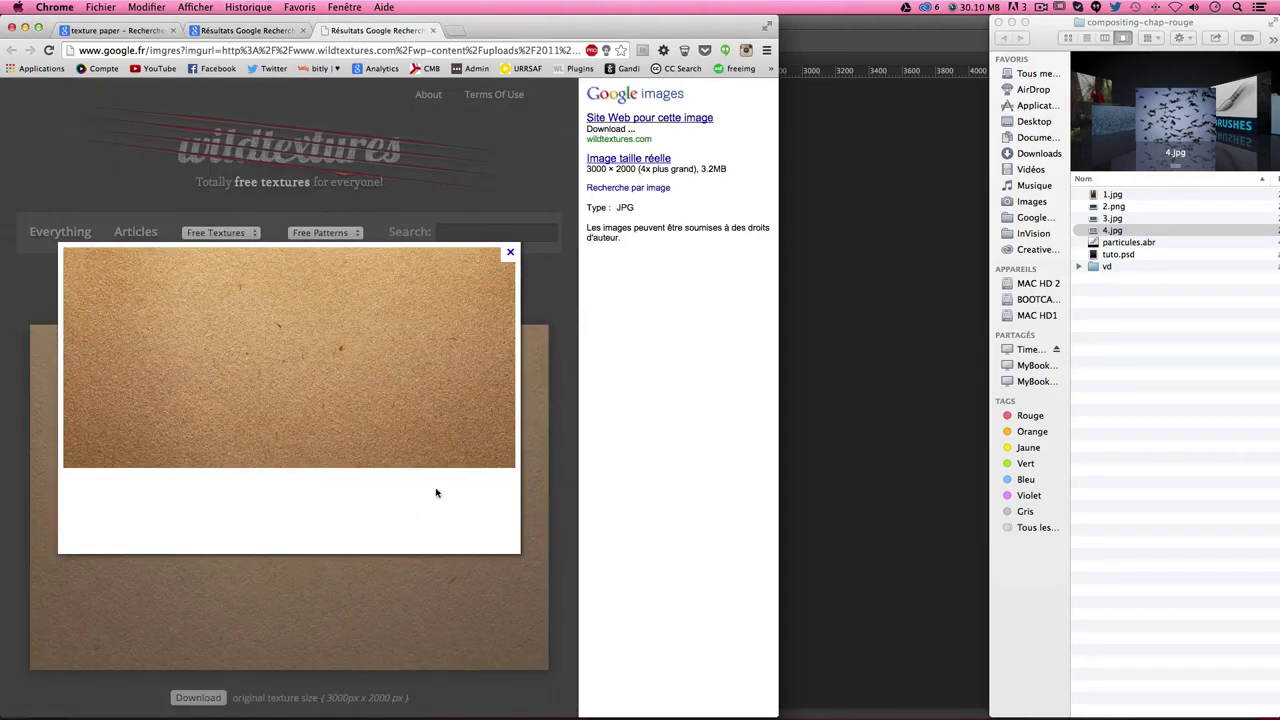
right_click(326, 409)
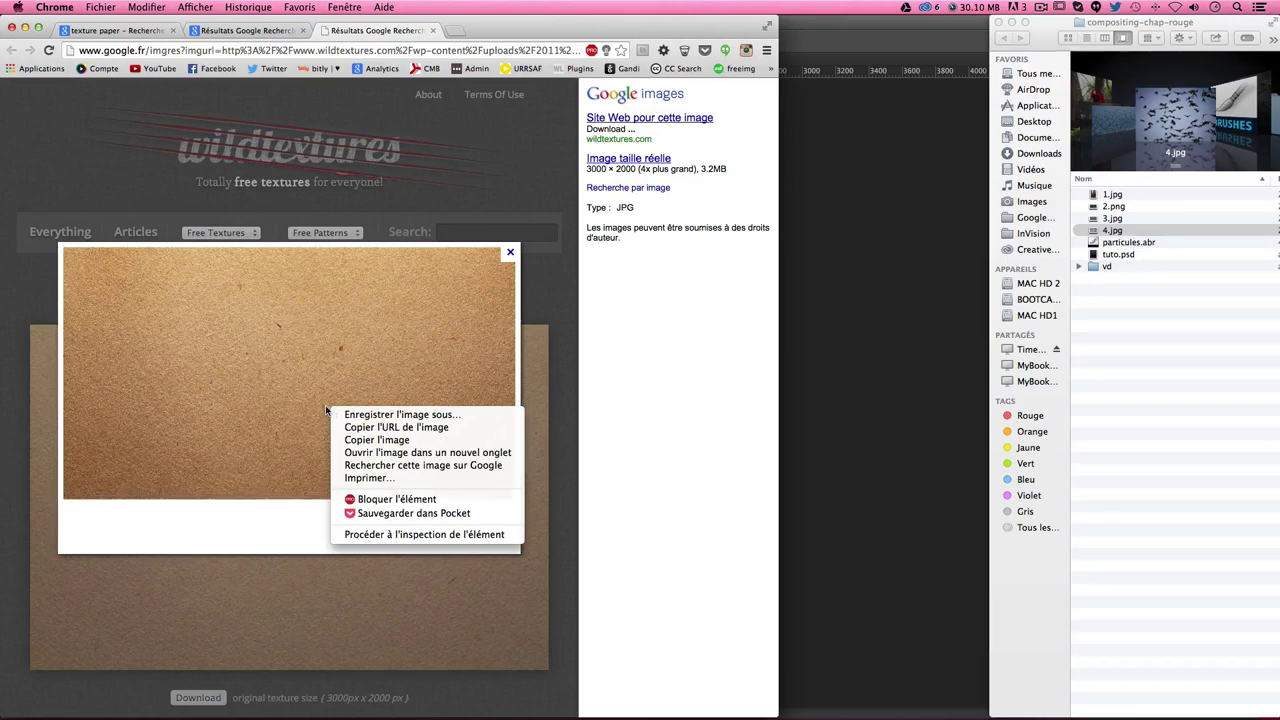
left_click(325, 400)
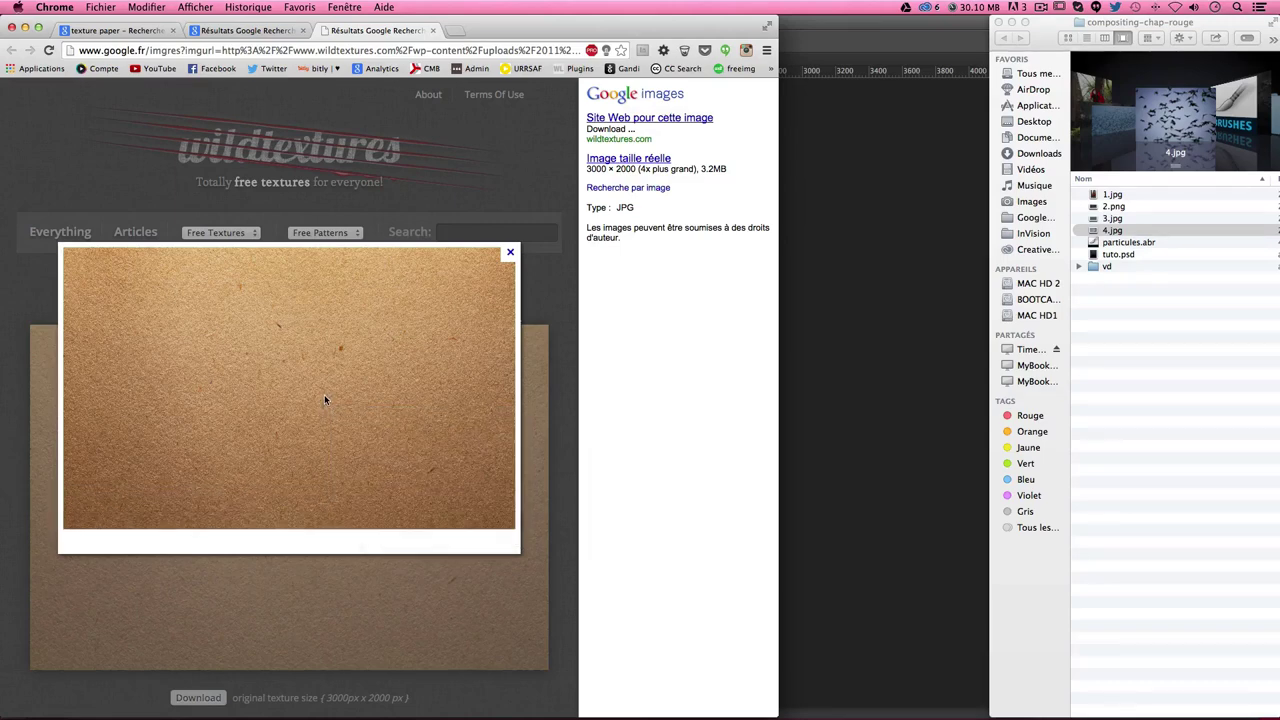
right_click(376, 396)
left_click(436, 438)
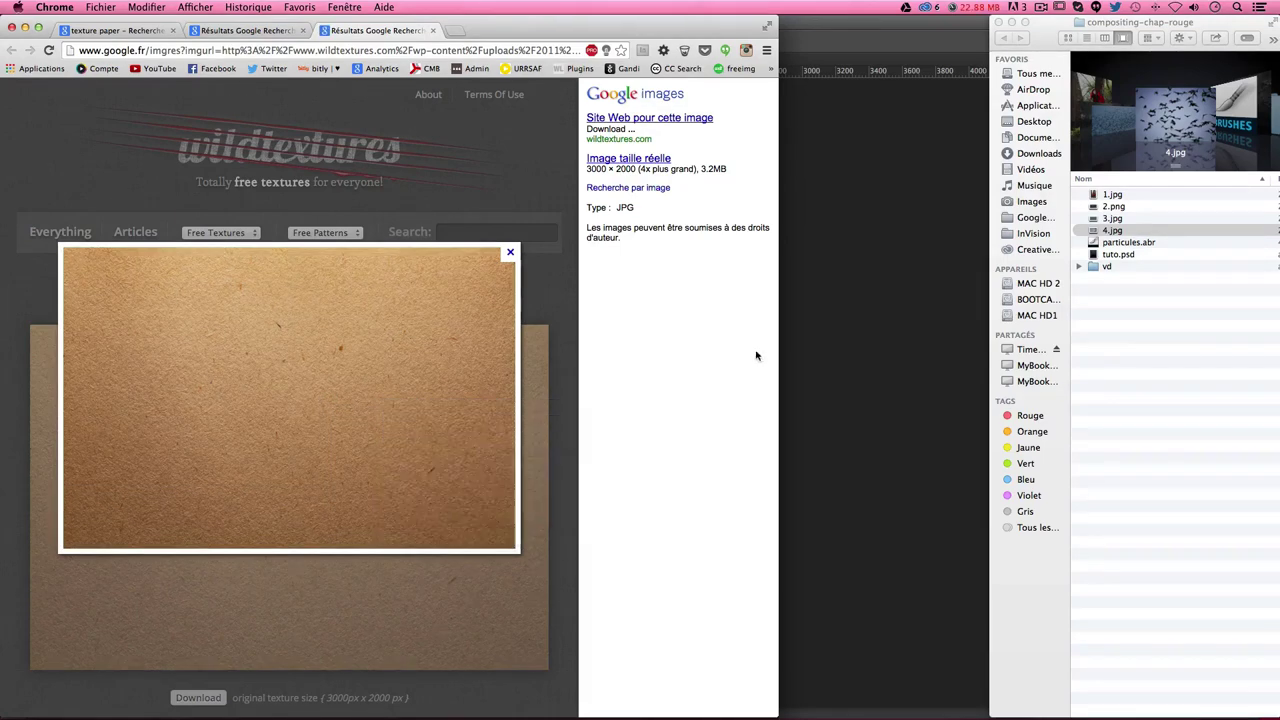
left_click(878, 306)
Step: Paste the paper texture, rotate it 90° and scale it to about 141% to fill the canvas
key("super+v")
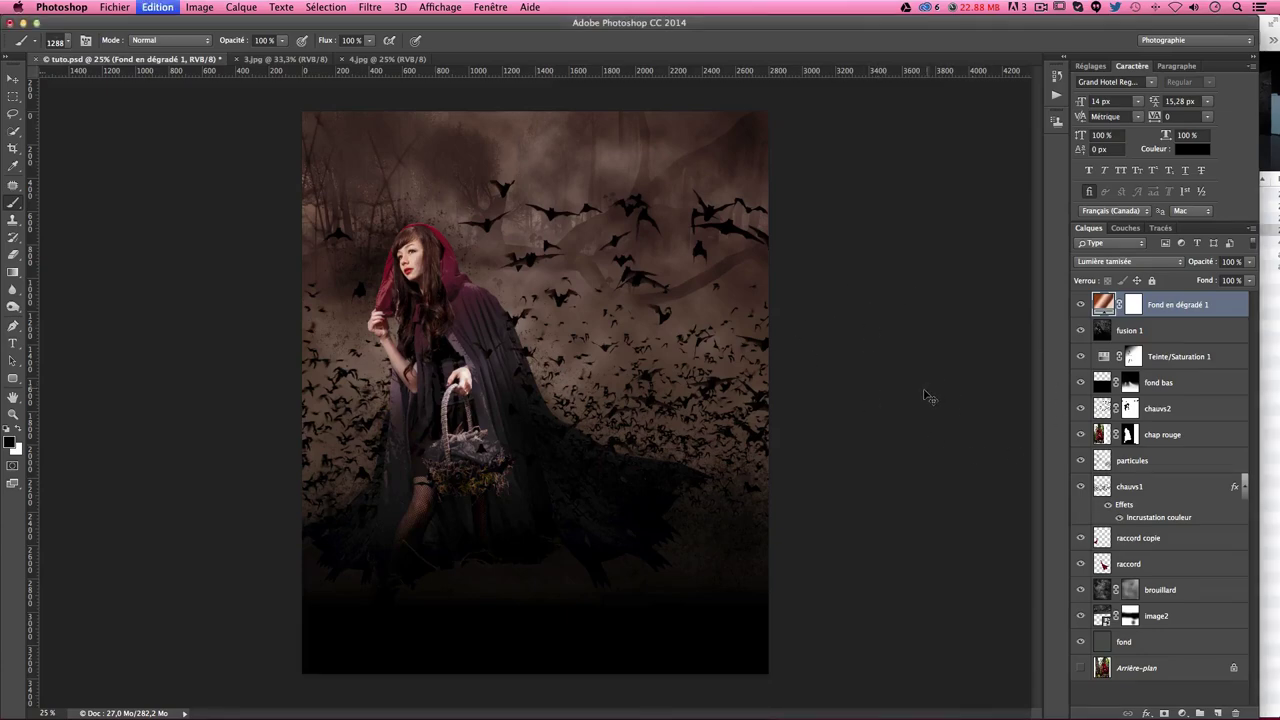
key("super+t")
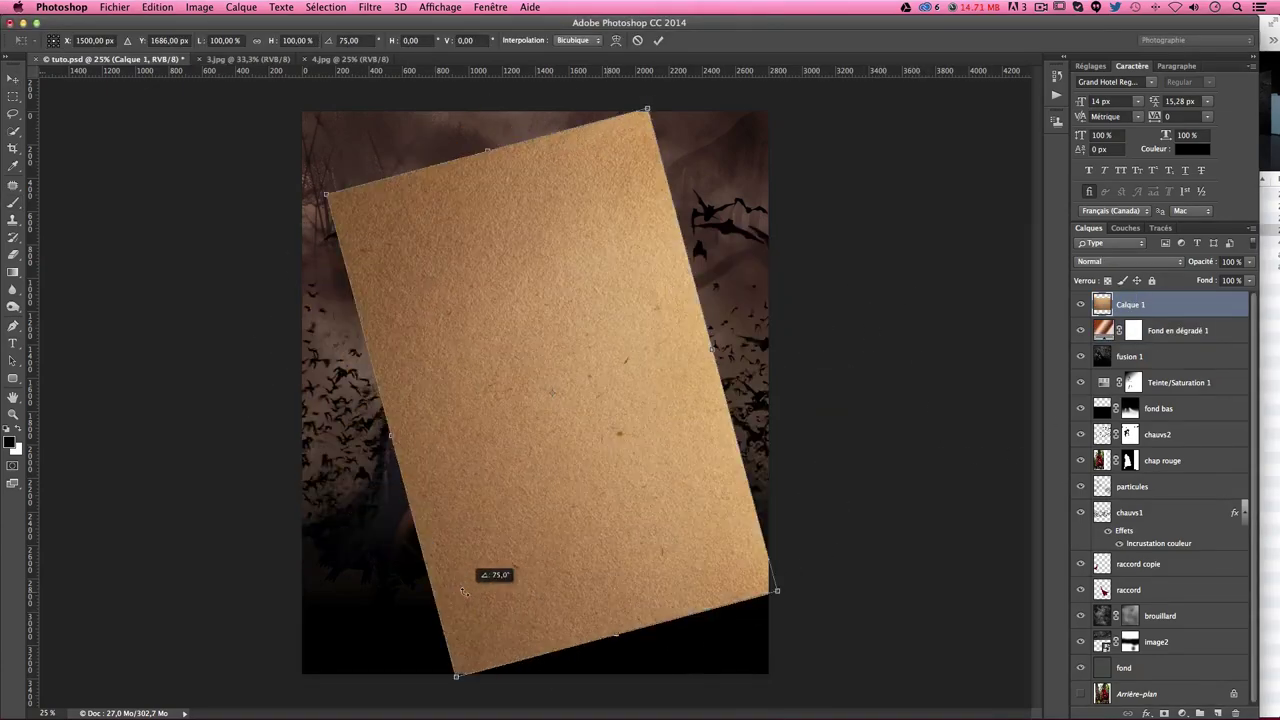
left_click_drag(817, 565, 450, 556)
left_click_drag(386, 141, 203, 92)
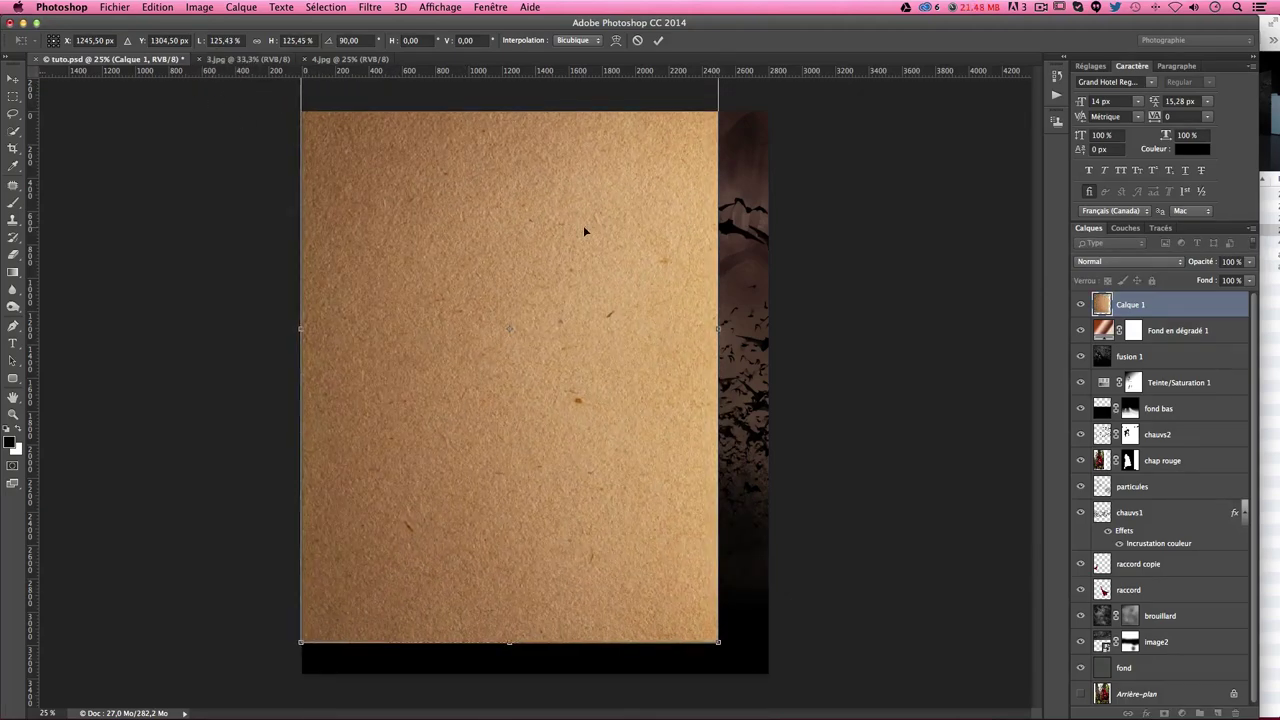
left_click_drag(709, 648, 797, 705)
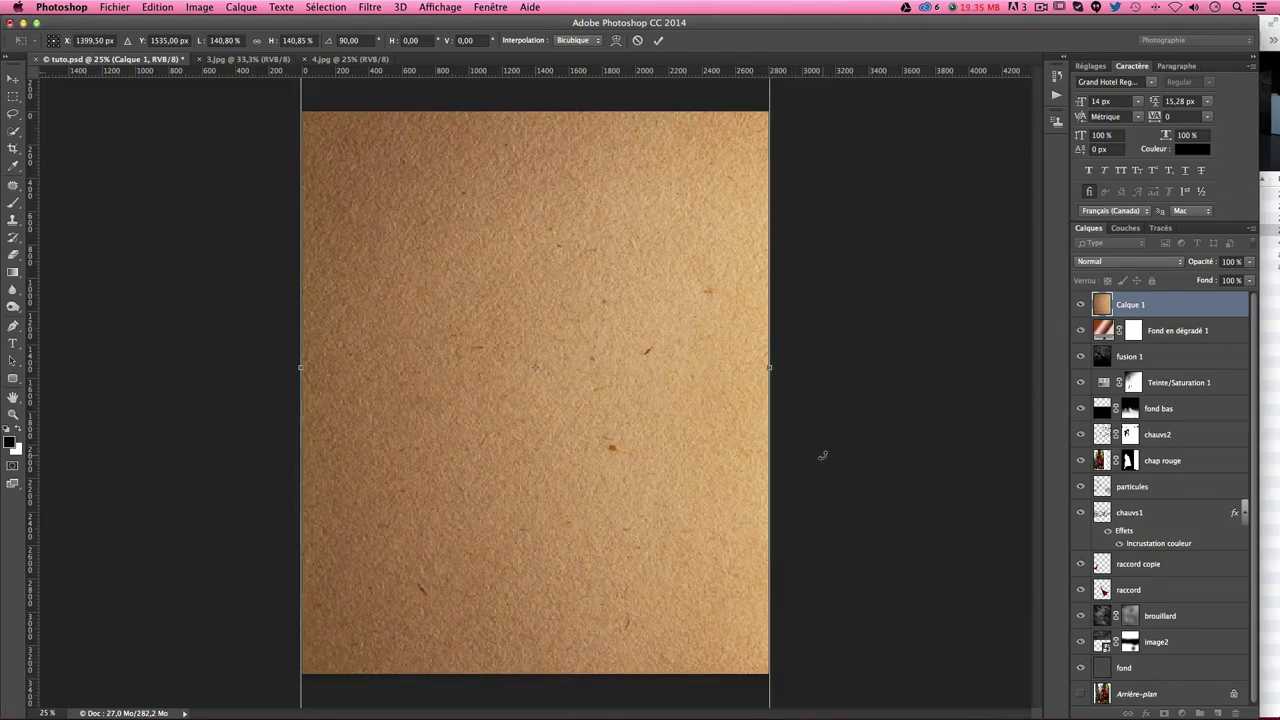
key("b")
key("Return")
Step: Set the paper layer to Produit and apply Levels with white input 220 and midtones 1,64
left_click(1098, 261)
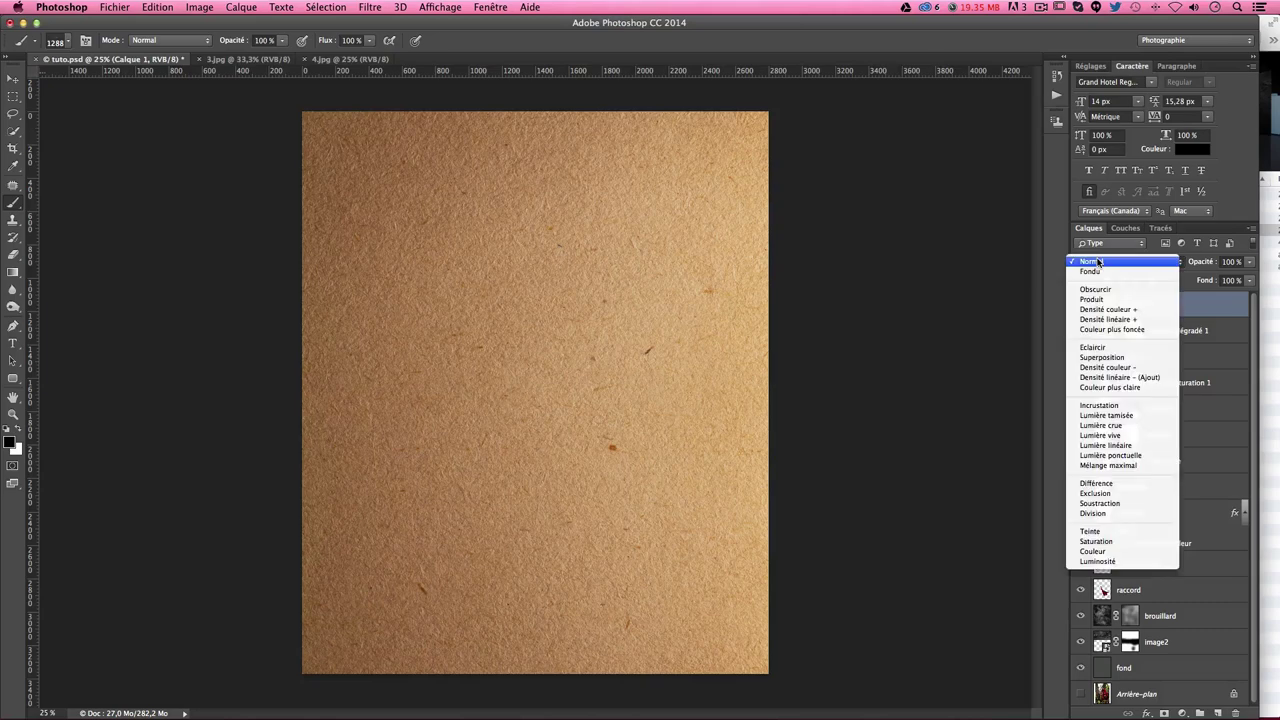
left_click(1108, 300)
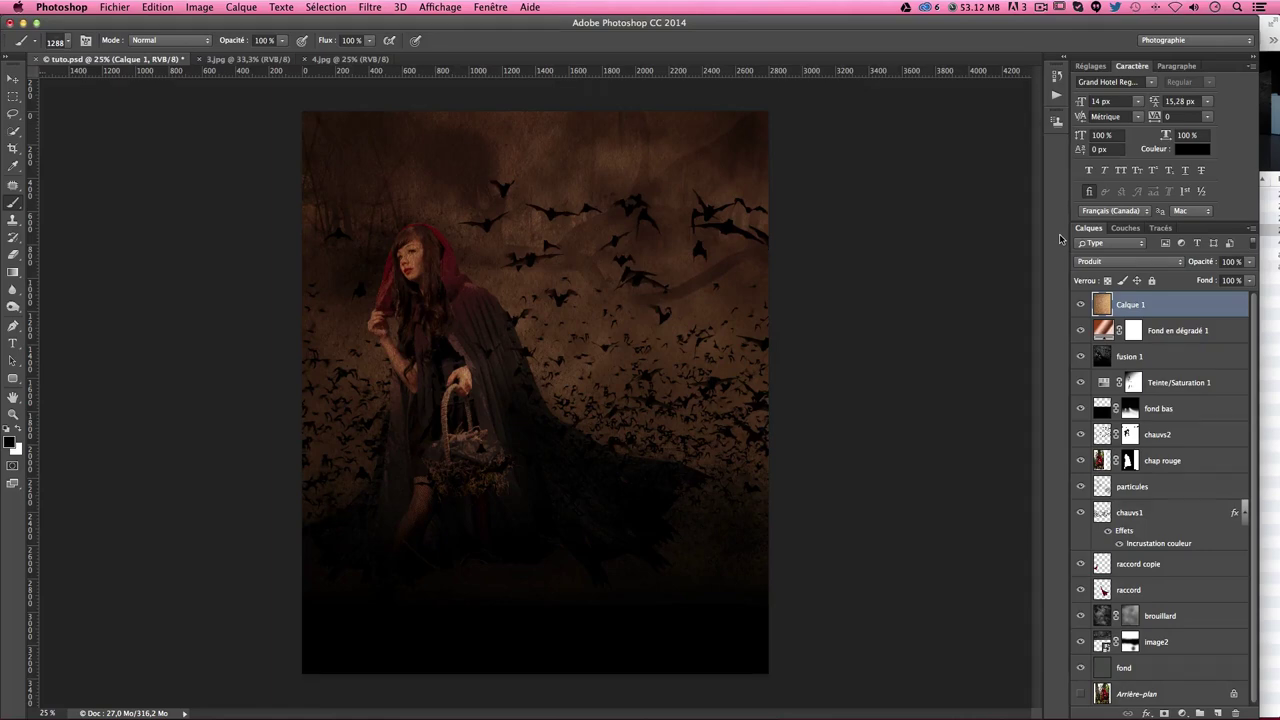
key("ctrl+l")
left_click_drag(660, 158, 920, 162)
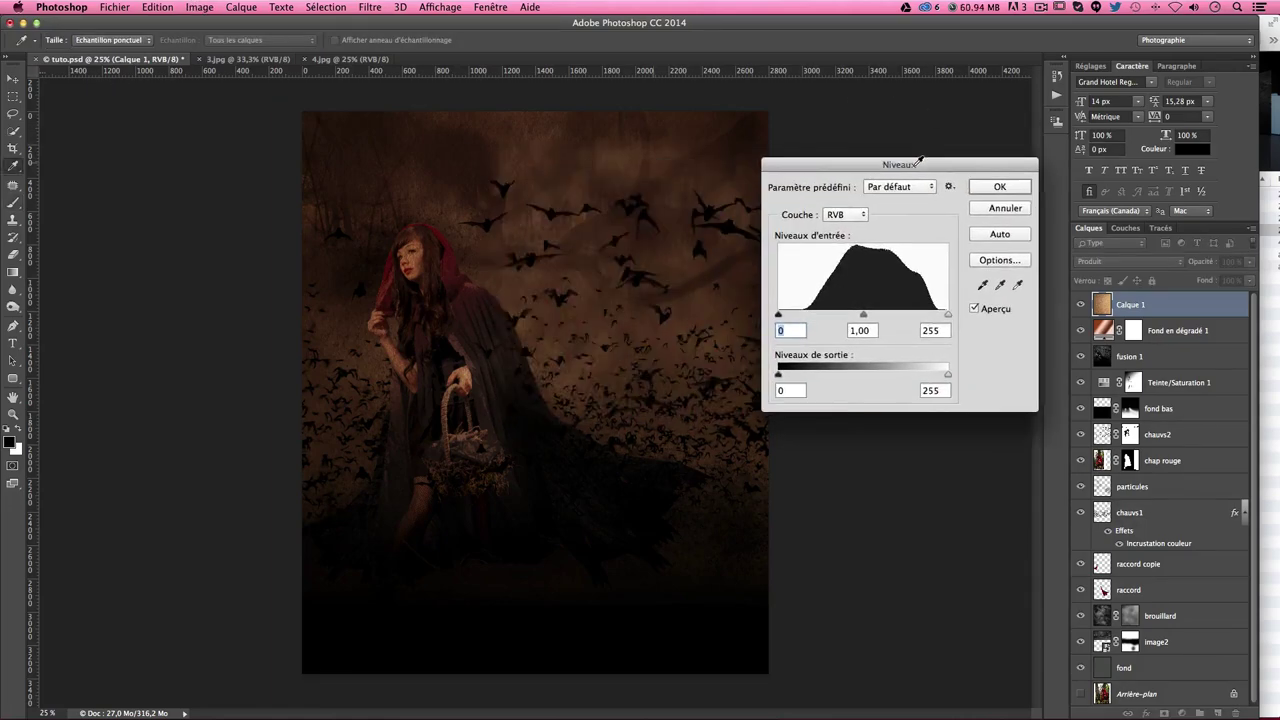
mouse_move(949, 315)
left_mouse_down()
mouse_move(885, 316)
mouse_move(919, 318)
left_mouse_up()
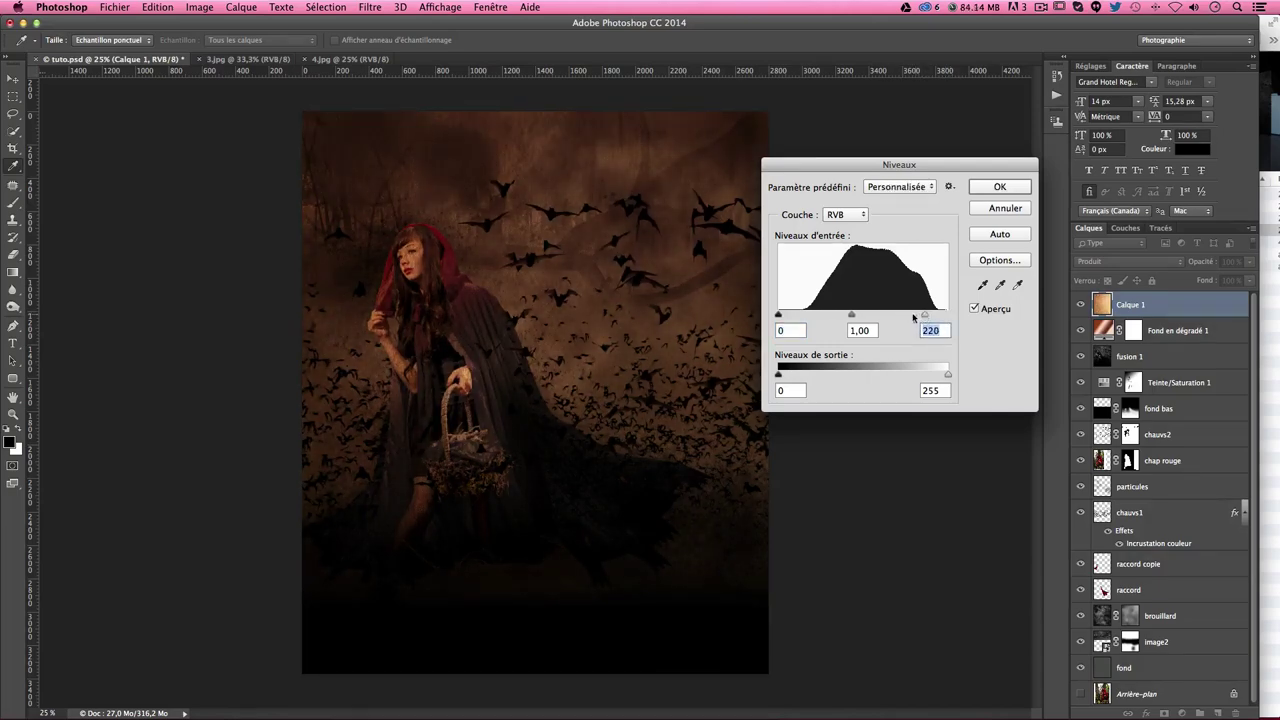
left_click_drag(851, 316, 825, 316)
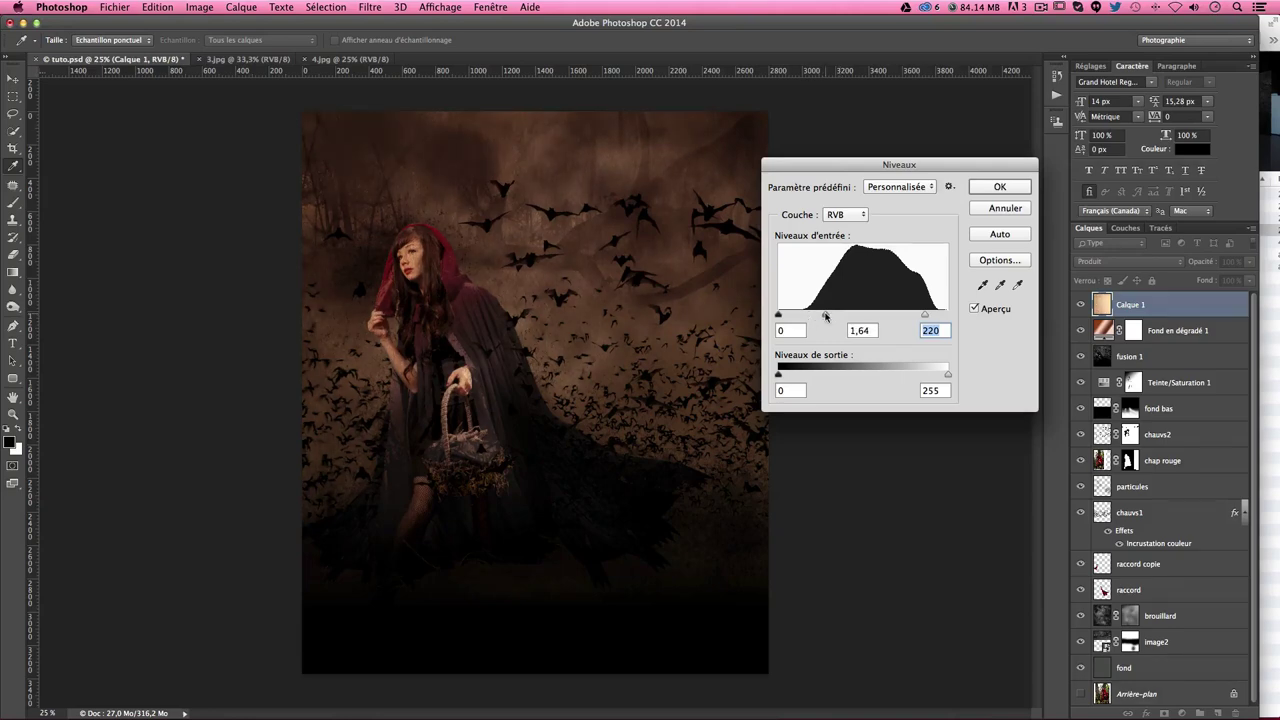
key("Return")
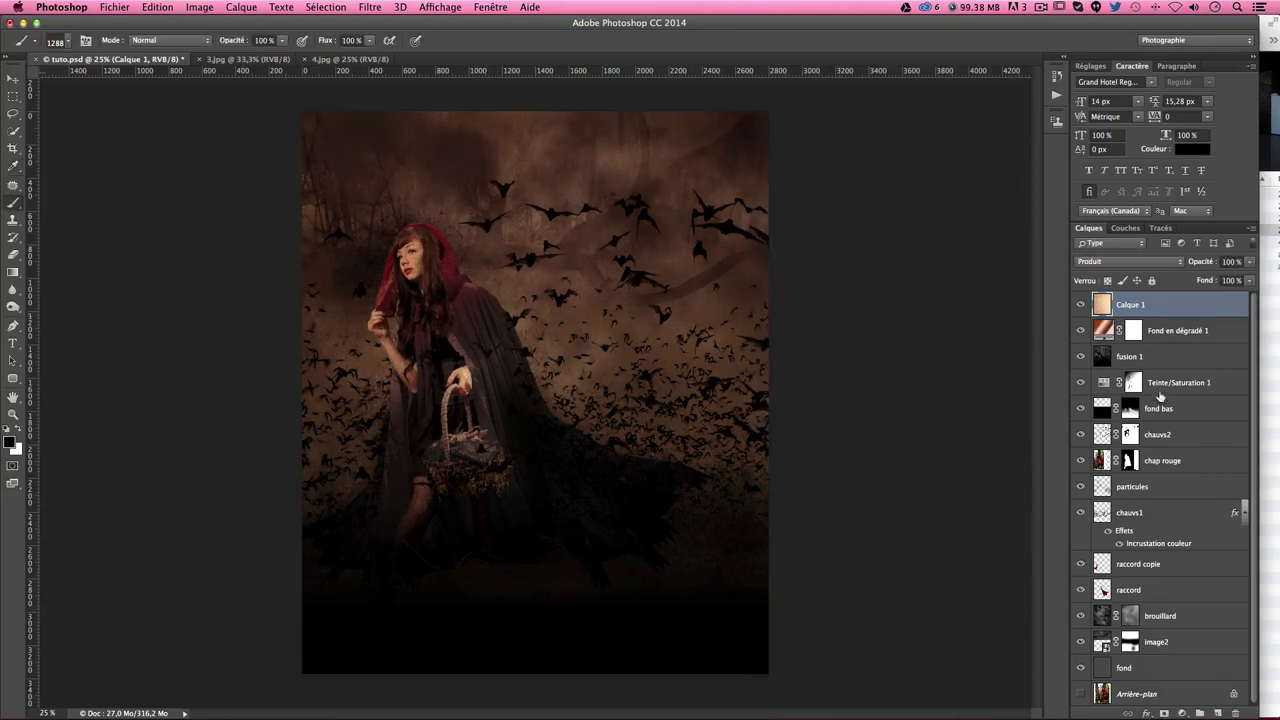
Step: Compare the image with and without the paper texture at closer zoom
left_click(1079, 305)
left_click(1079, 305)
key("super+plus")
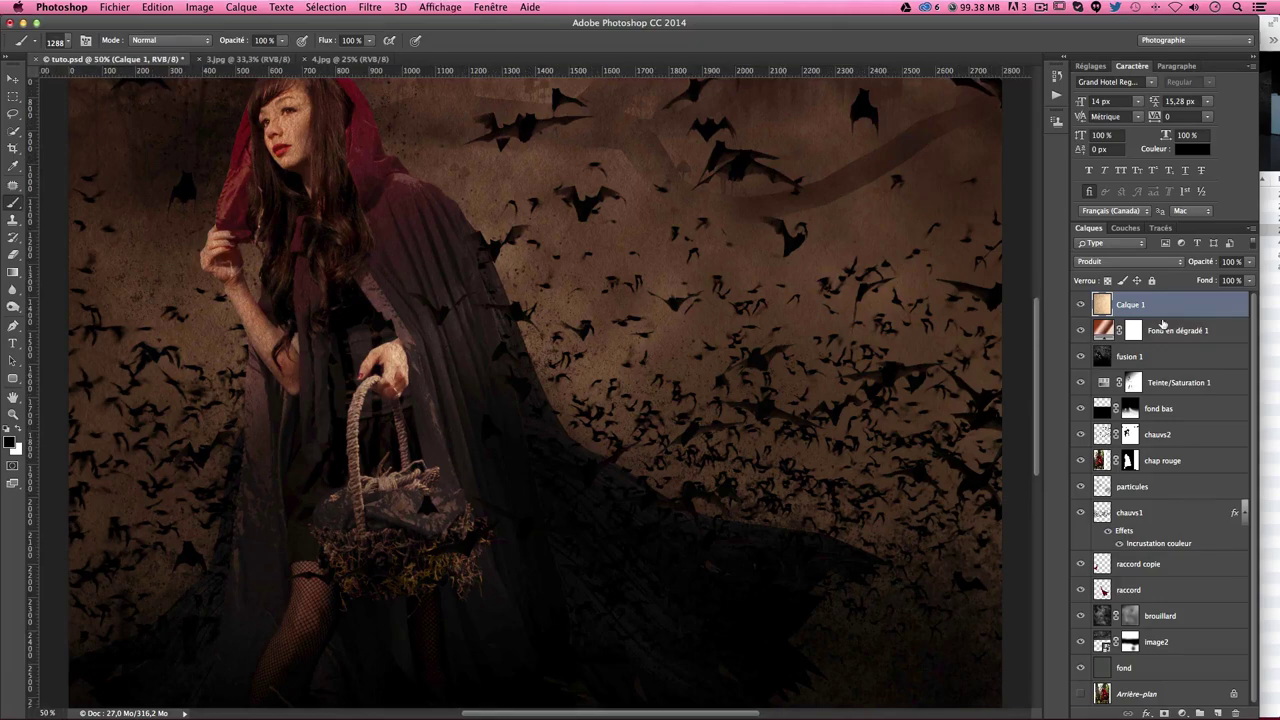
left_click(1082, 305)
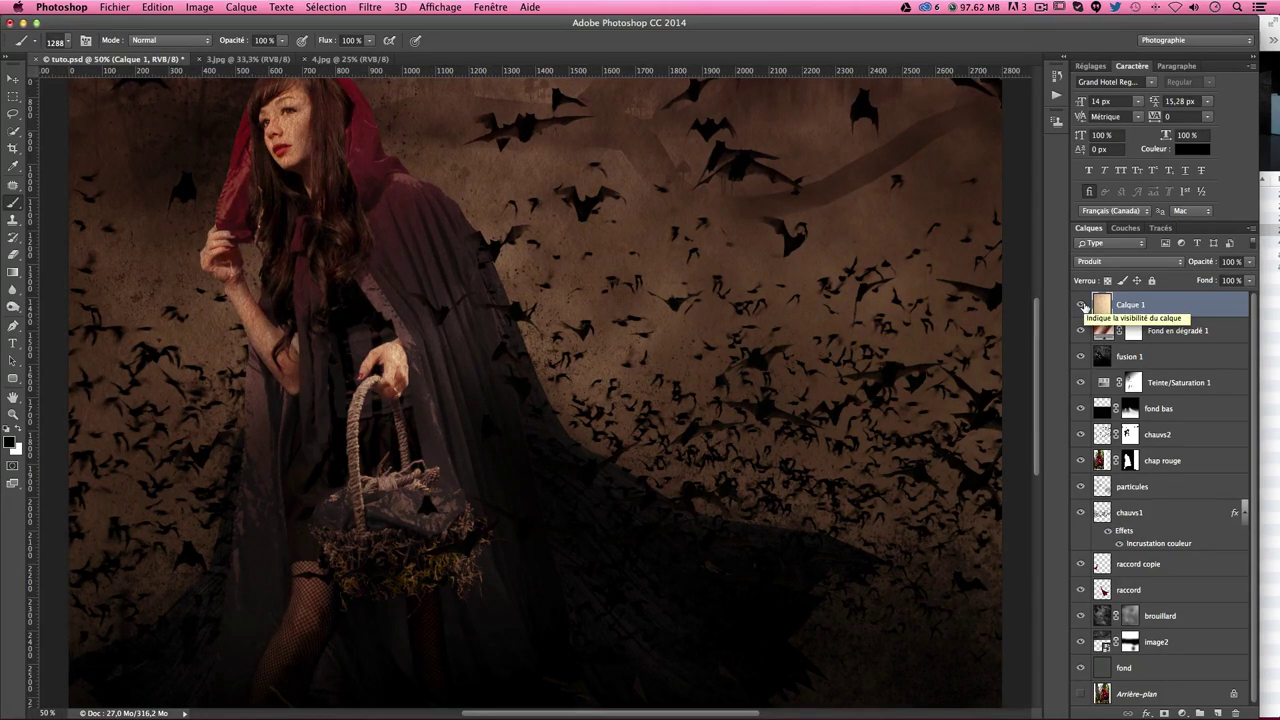
key("super+minus")
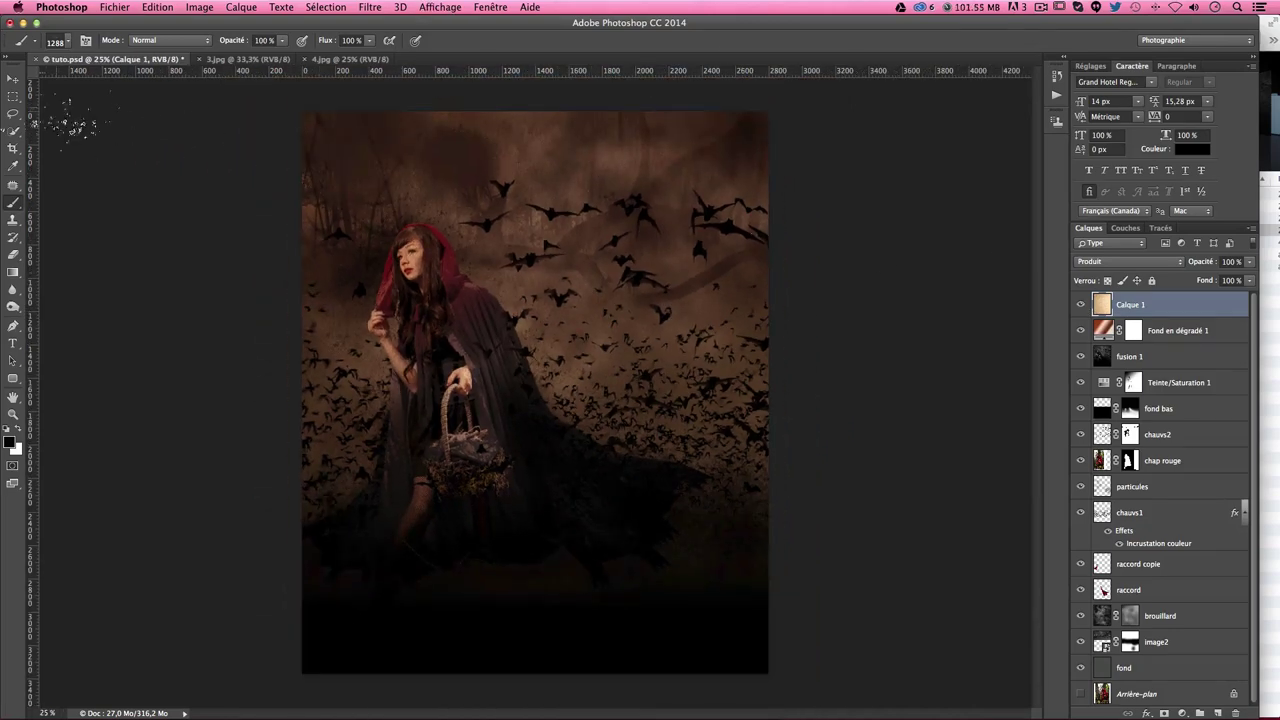
Step: Rotate the paper texture 90° and shrink it to 67% over the upper canvas
left_click(13, 78)
key("super+t")
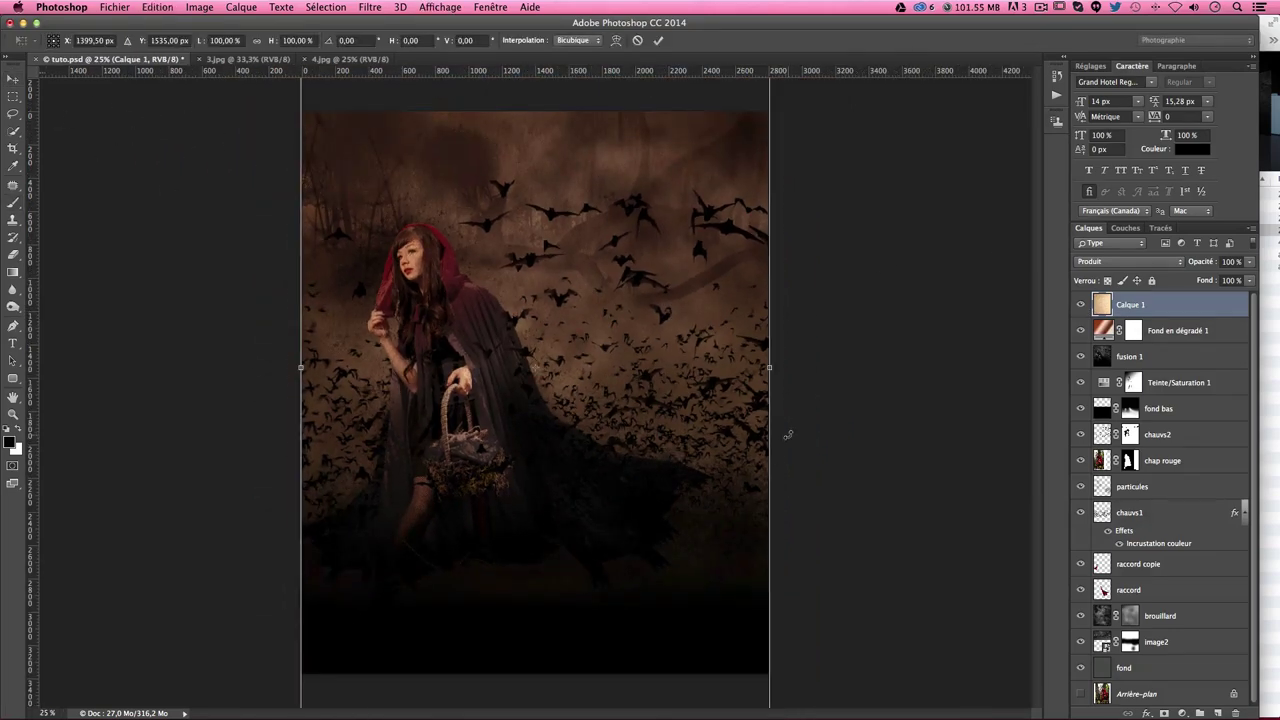
left_click_drag(889, 437, 838, 608)
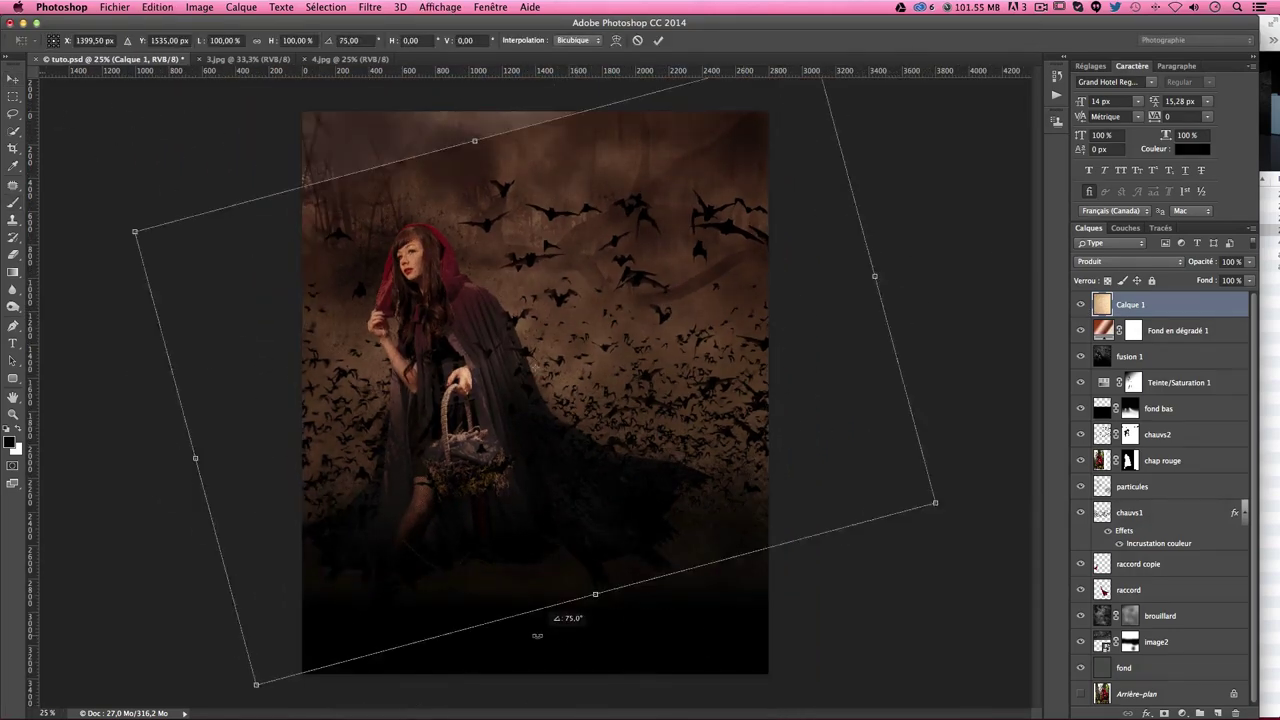
left_click_drag(592, 407, 708, 386)
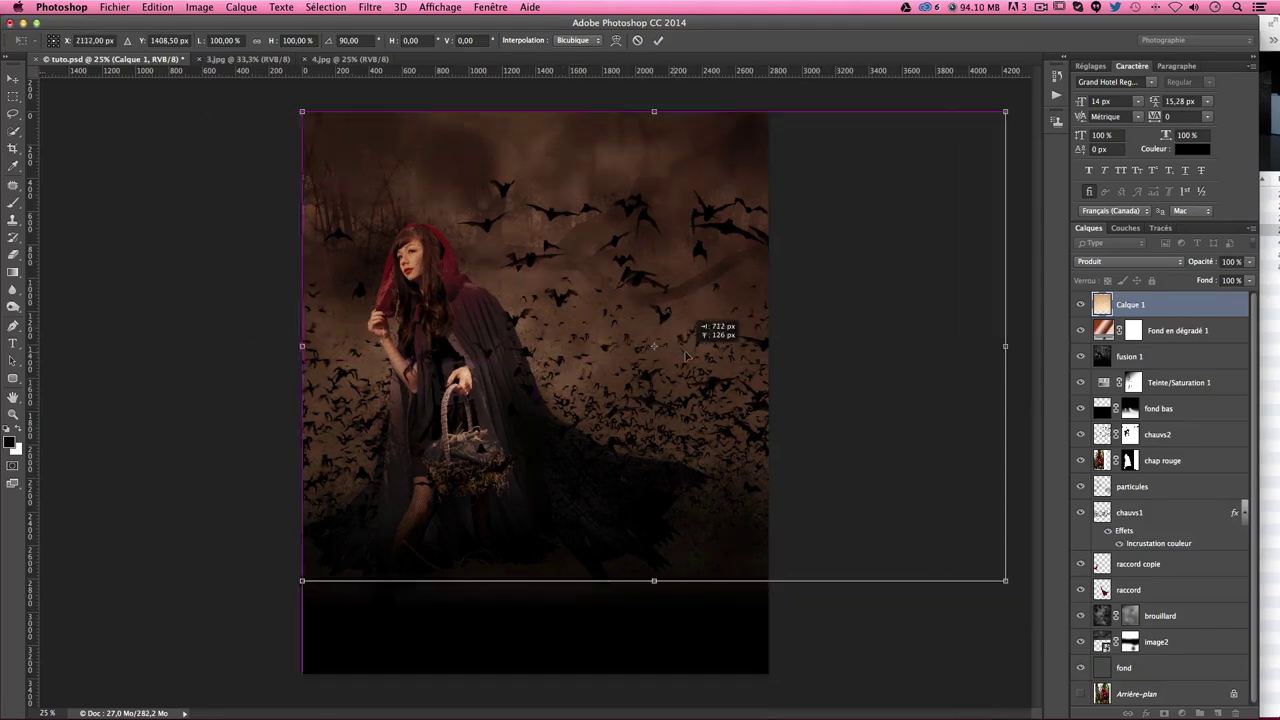
left_click_drag(1010, 579, 787, 403)
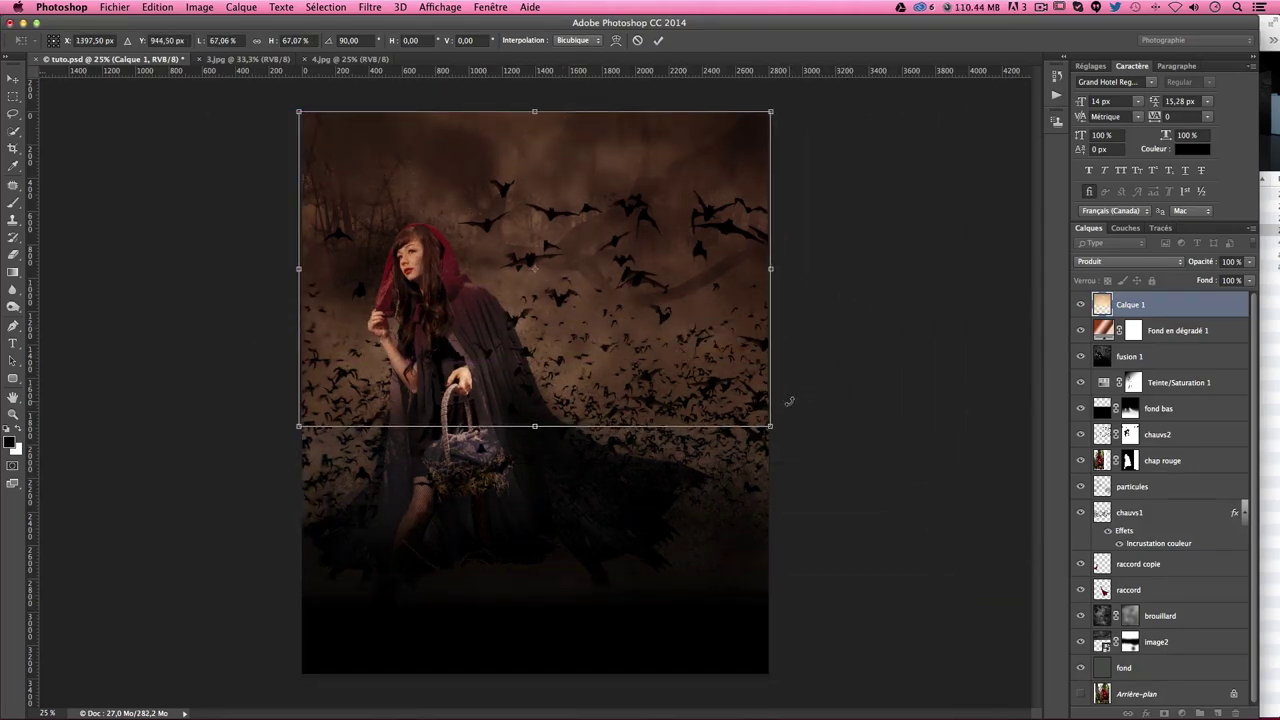
key("Return")
Step: Duplicate the texture onto the lower half and flip the copy vertically
left_click_drag(509, 235, 511, 547)
left_click_drag(646, 466, 646, 466)
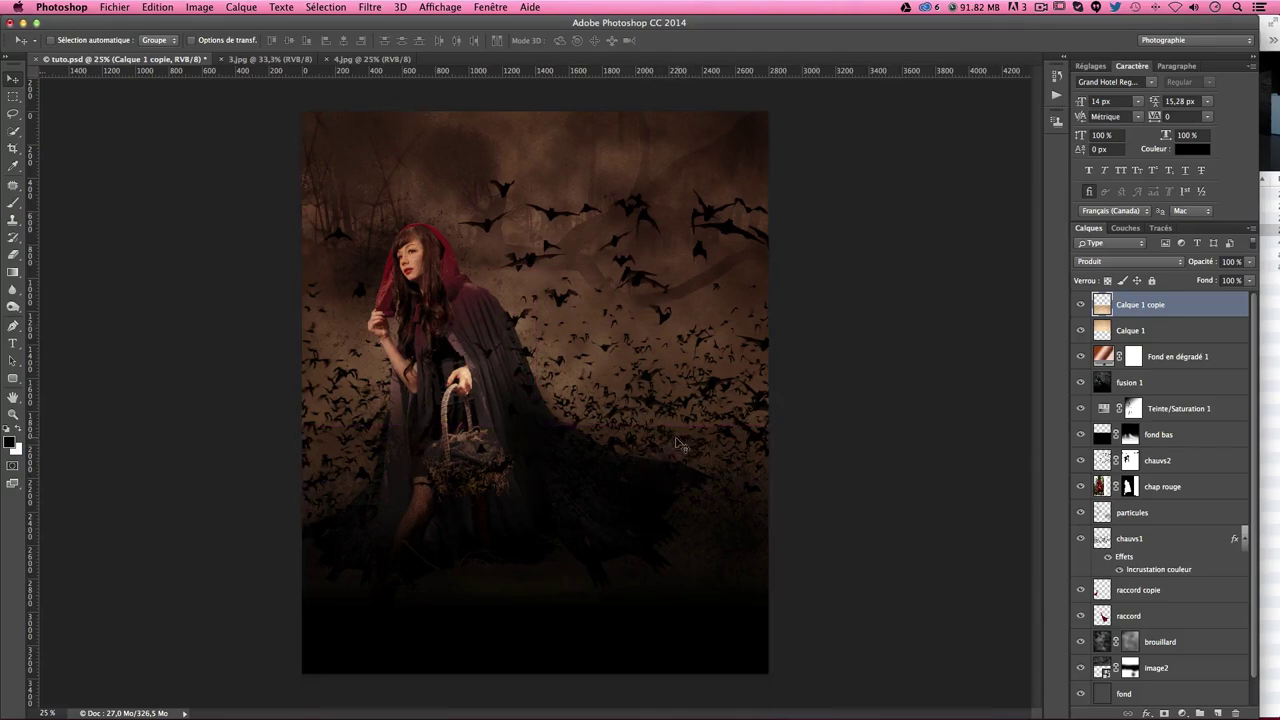
key("ctrl+t")
right_click(645, 464)
left_click(700, 645)
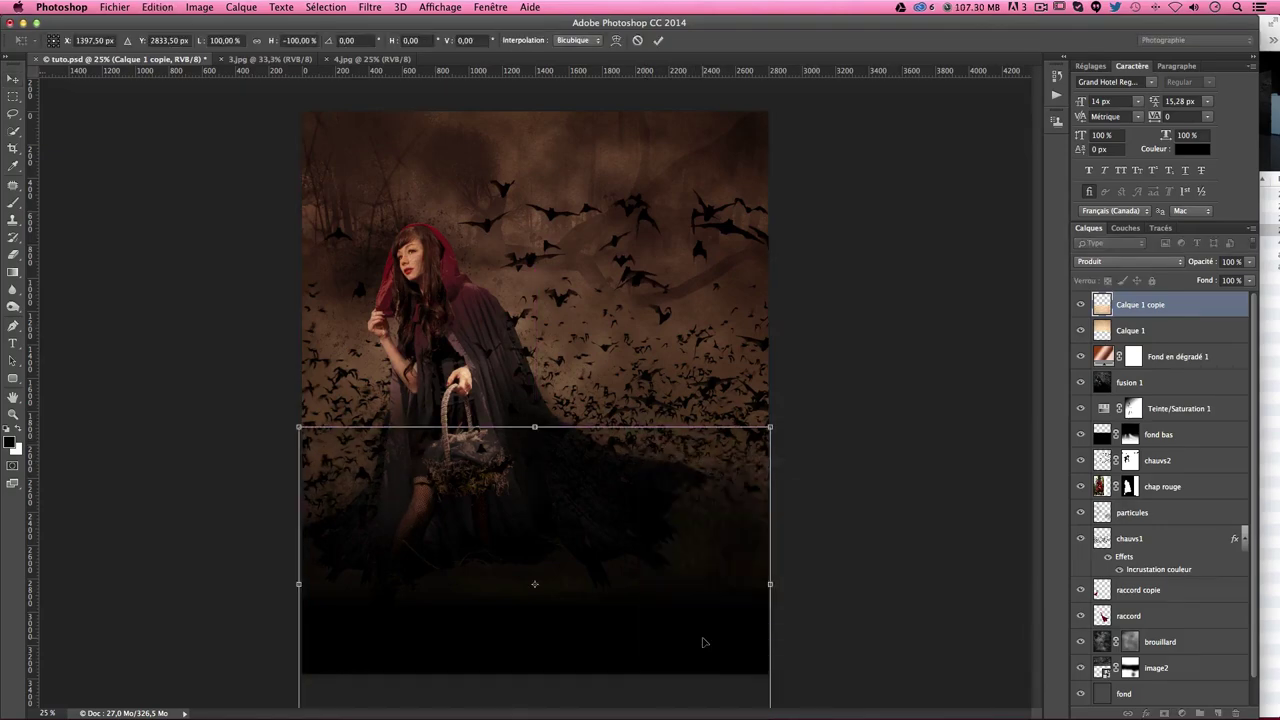
key("Return")
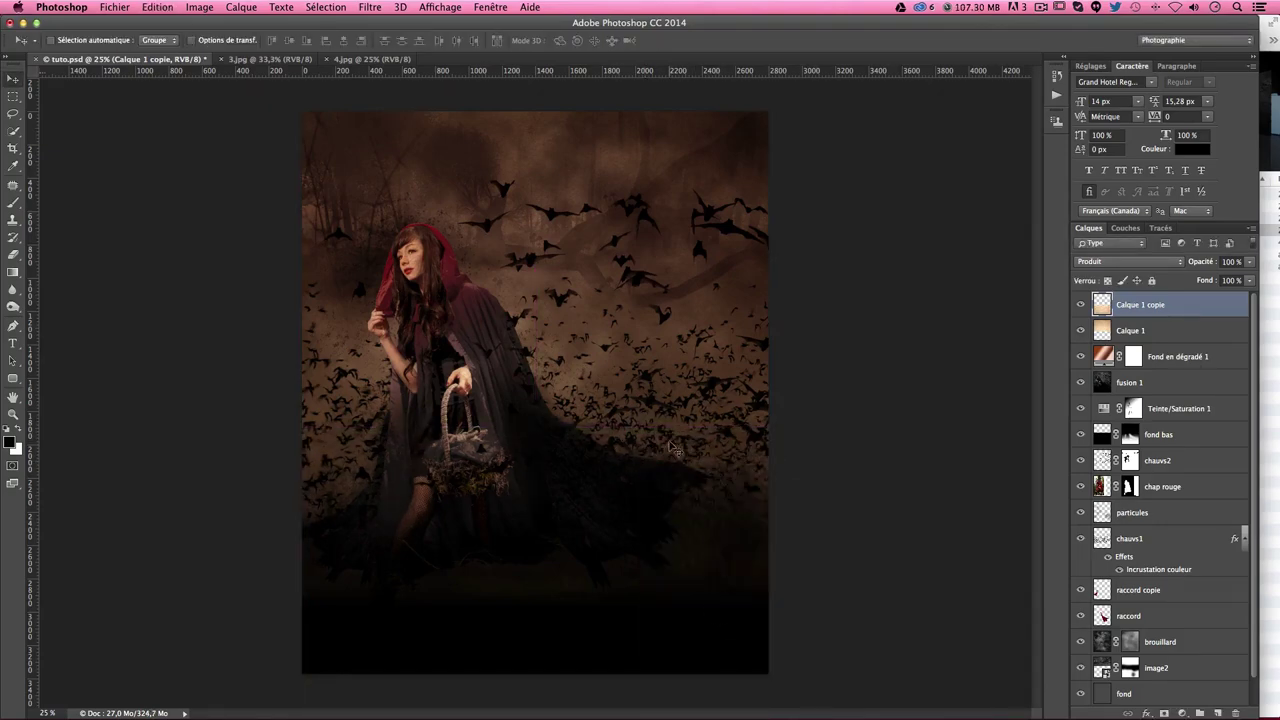
Step: Merge the two paper texture halves into a single layer
left_click(1172, 331, "shift")
right_click(1130, 330)
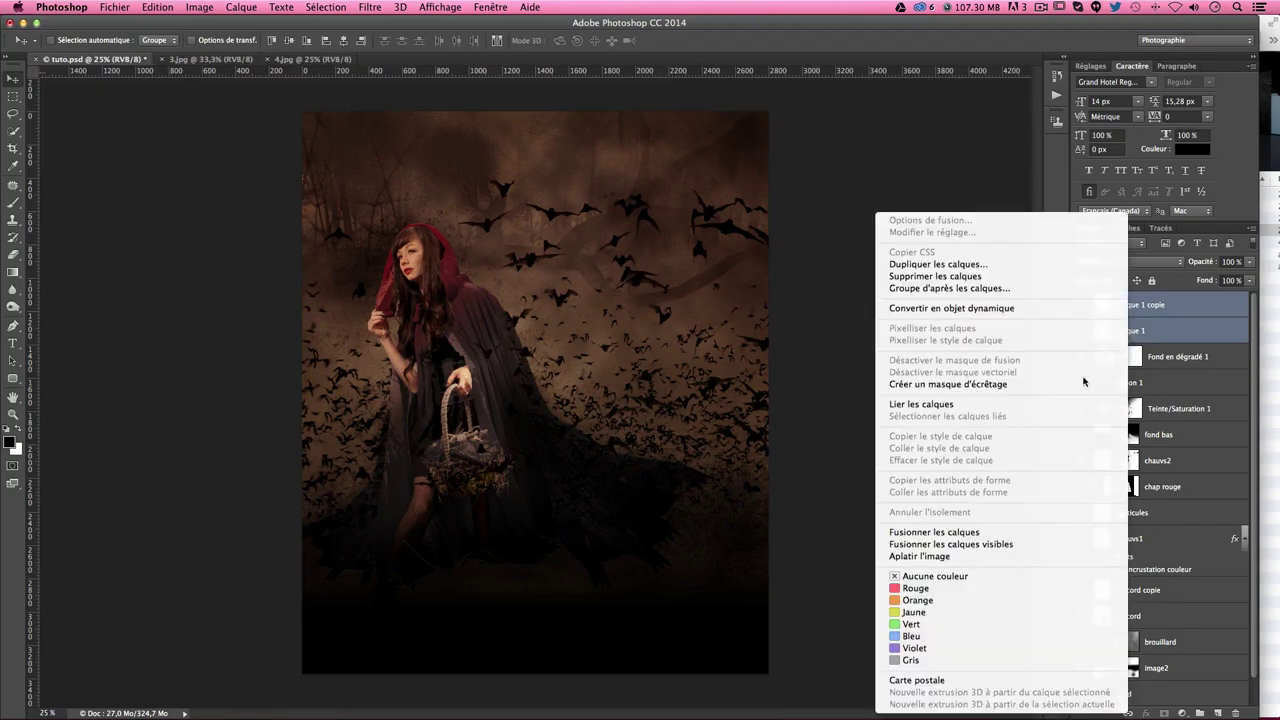
left_click(1157, 333)
right_click(1153, 313)
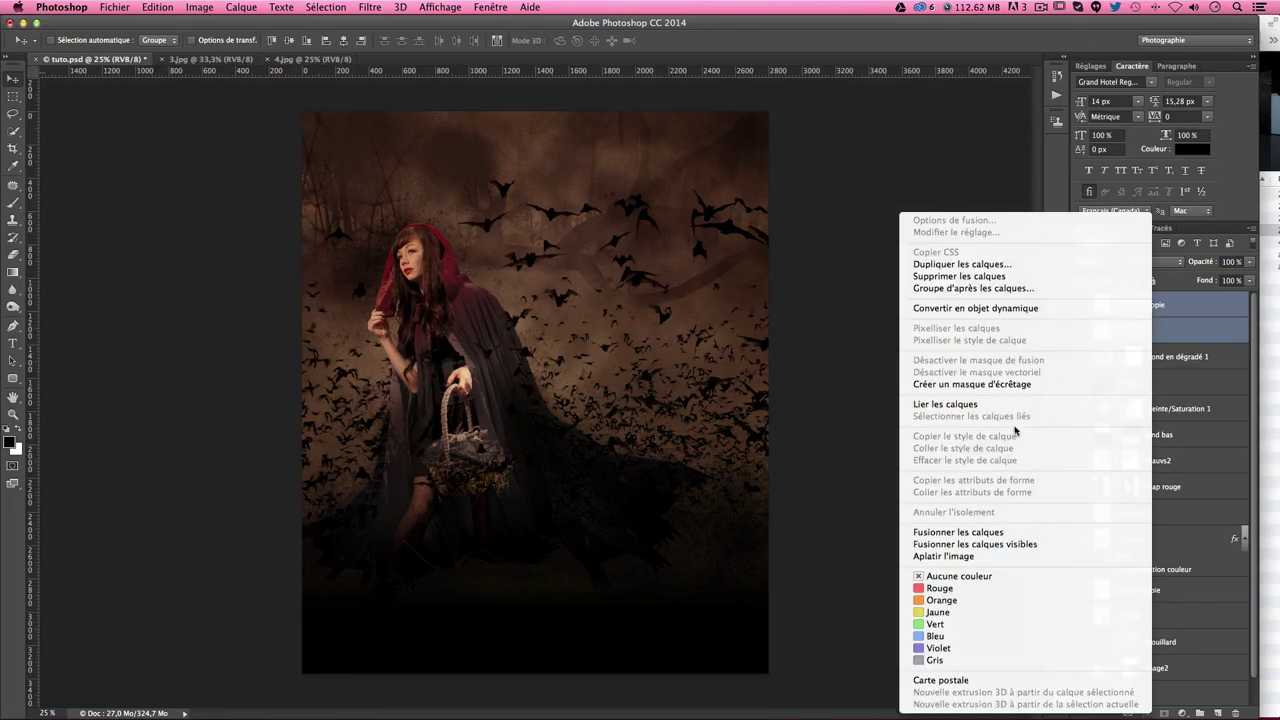
left_click(960, 532)
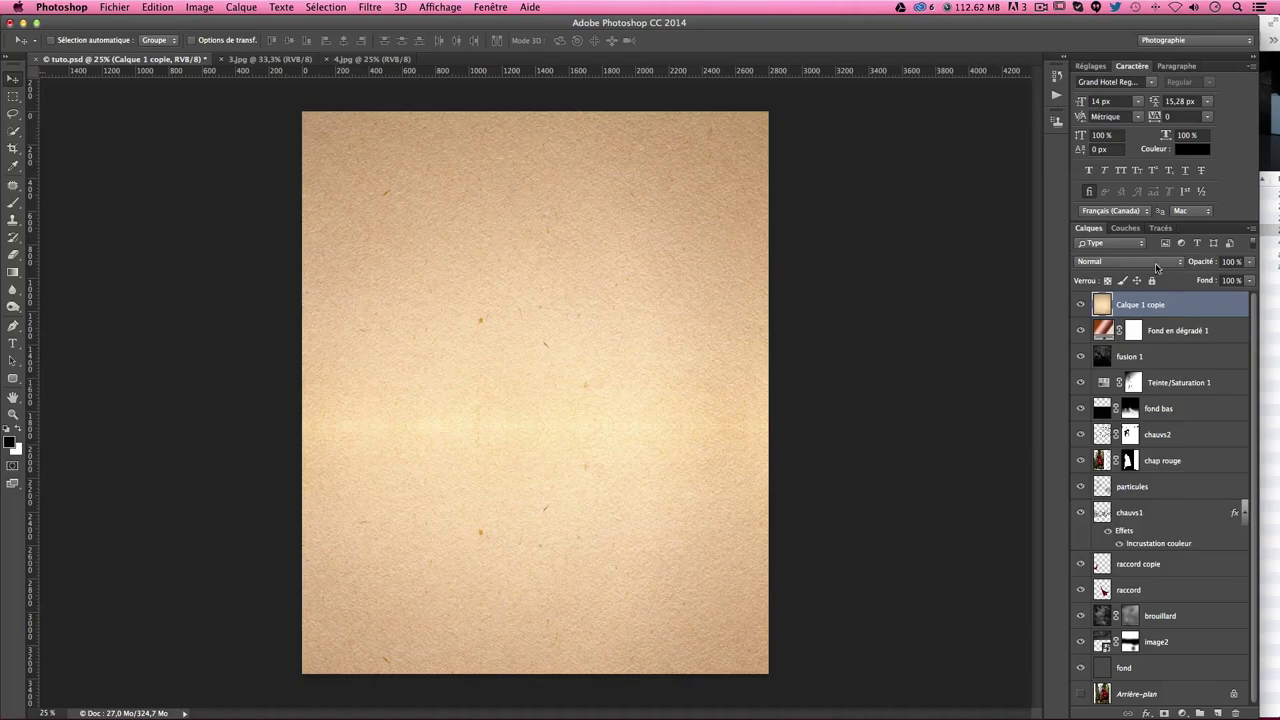
Step: Give the merged texture Produit blending and name it 'texture'
left_click(1157, 261)
left_click(1105, 300)
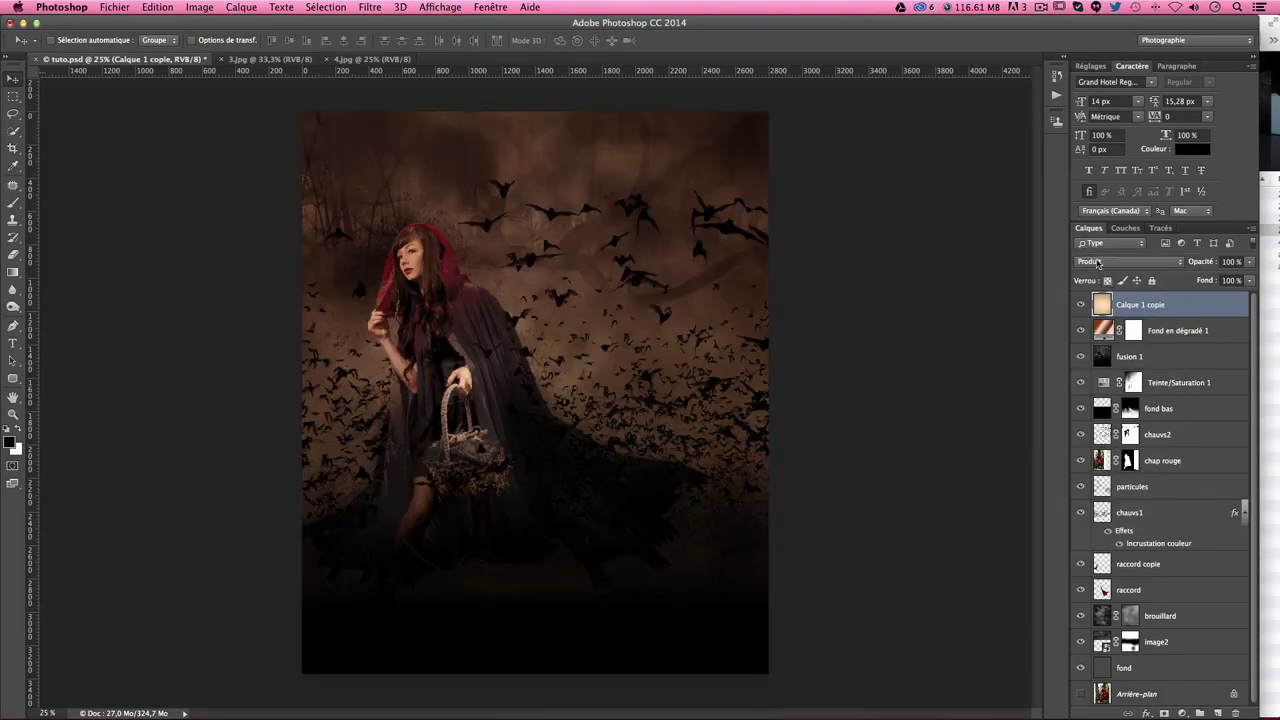
left_click(1097, 263)
key("ctrl+plus")
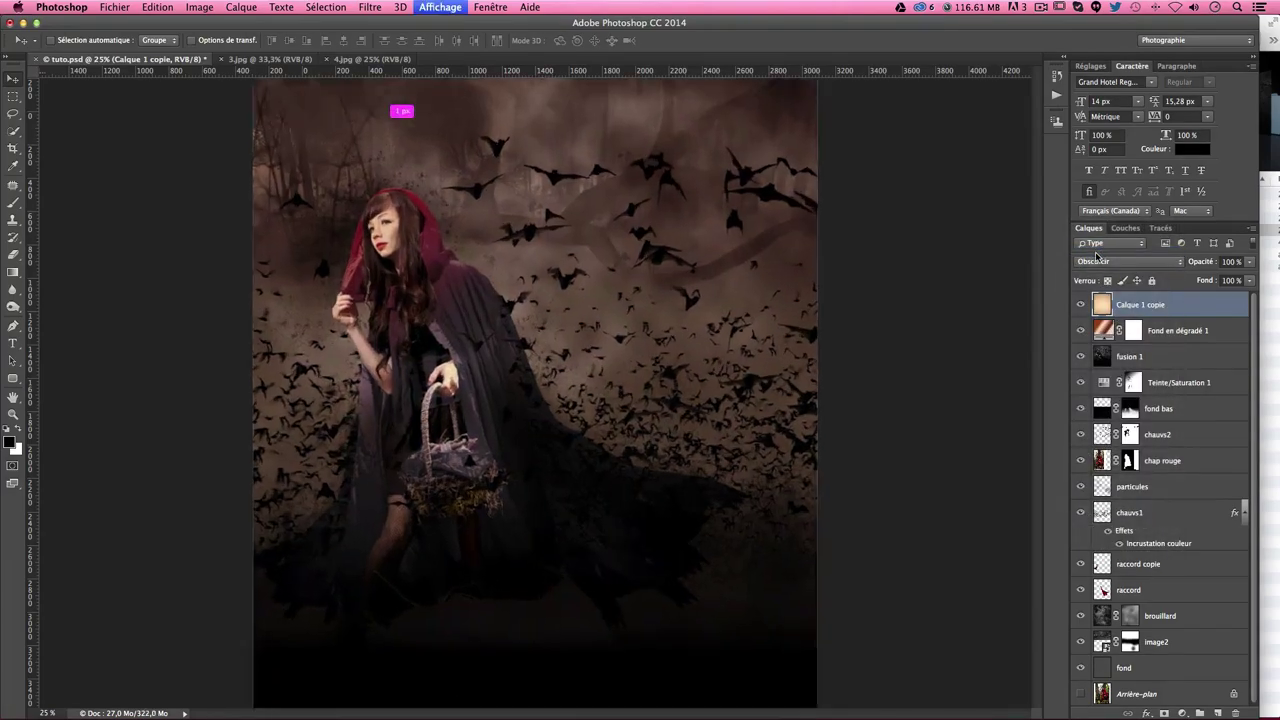
key("ctrl+plus")
key("Down")
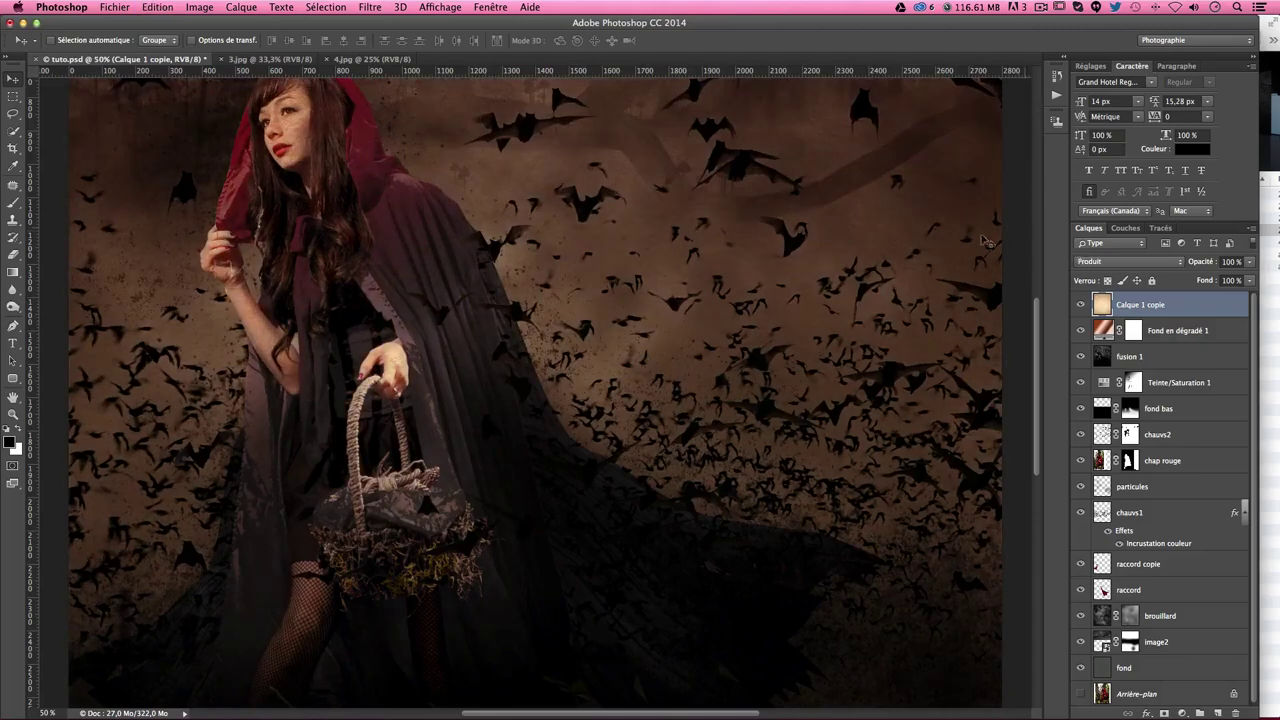
key("ctrl+minus")
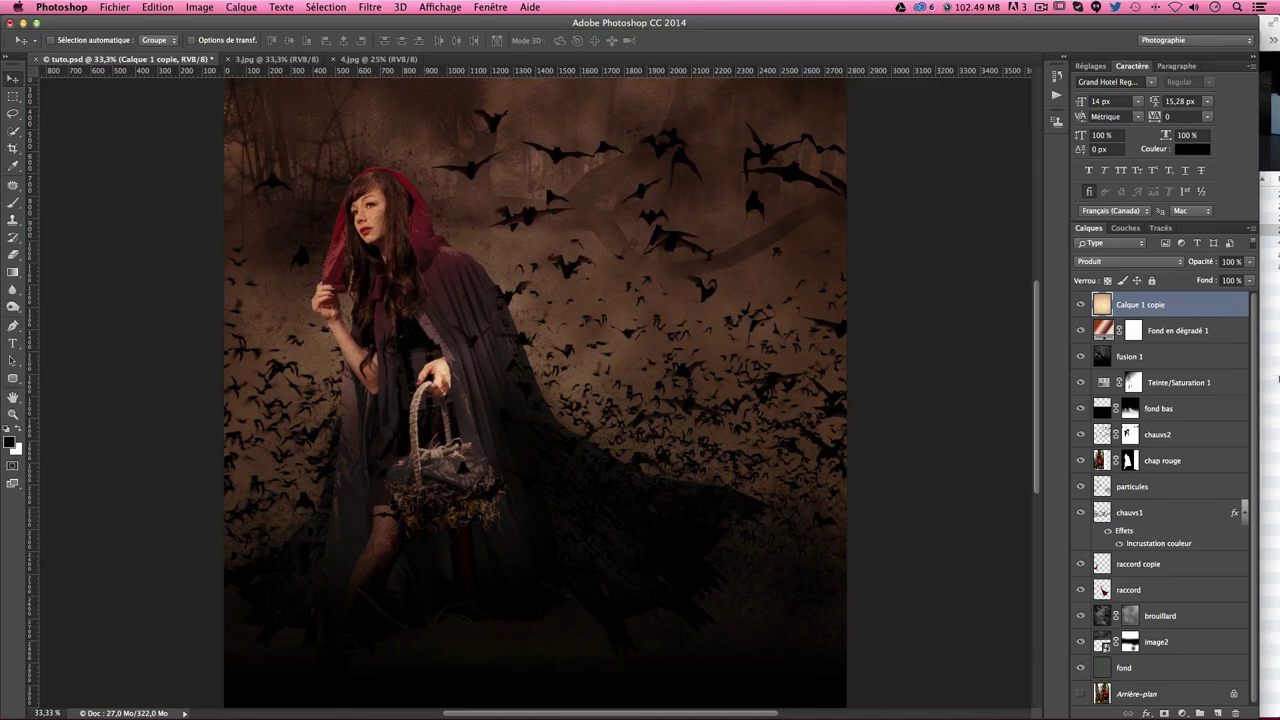
double_click(1134, 303)
type("texture")
key("Return")
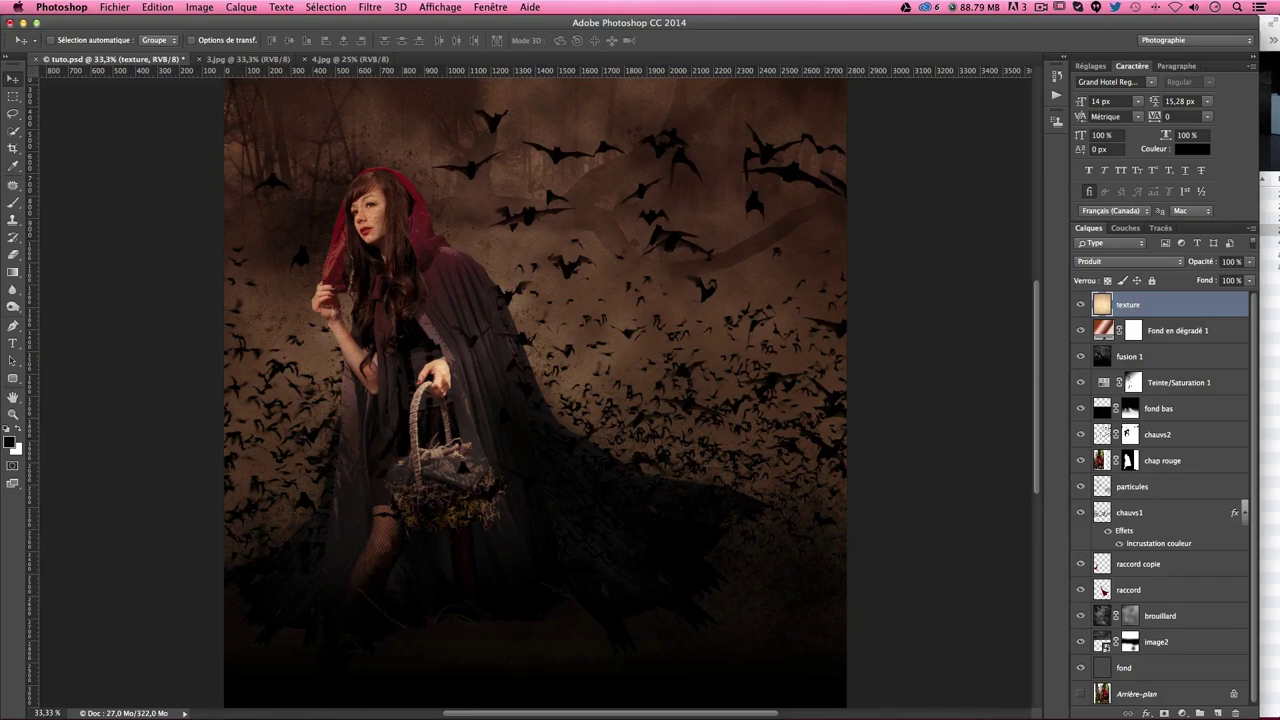
Step: Stamp all visible layers into a new top layer named 'fusion2'
key("ctrl+alt+shift+e")
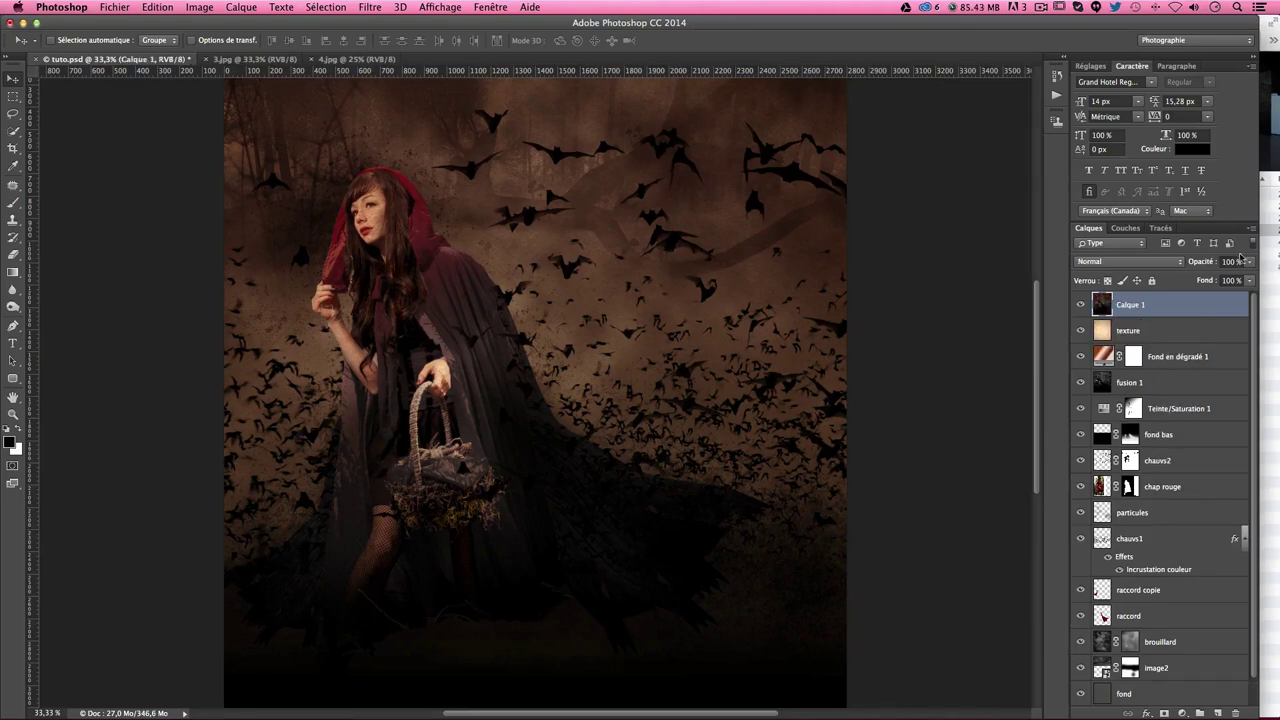
double_click(1134, 305)
type("fusion")
type("2")
key("Return")
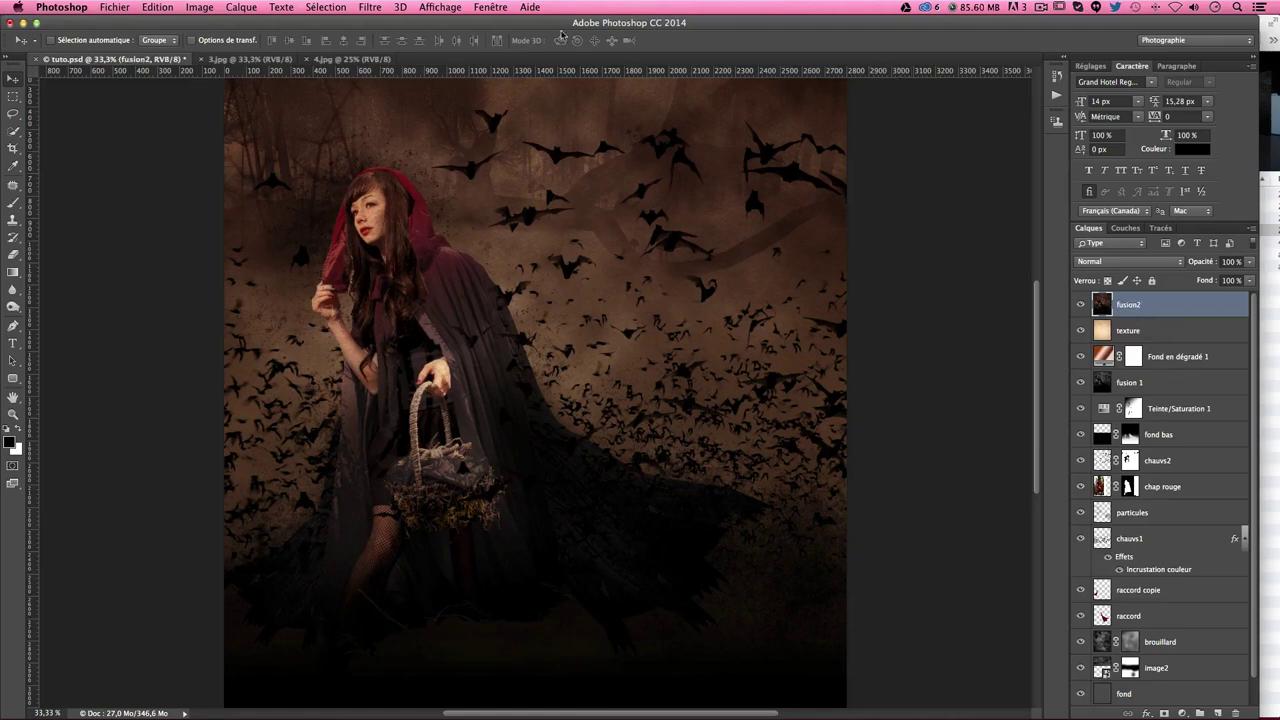
Step: Open the Camera Raw filter on the composite and set exposure to +0,55
left_click(354, 15)
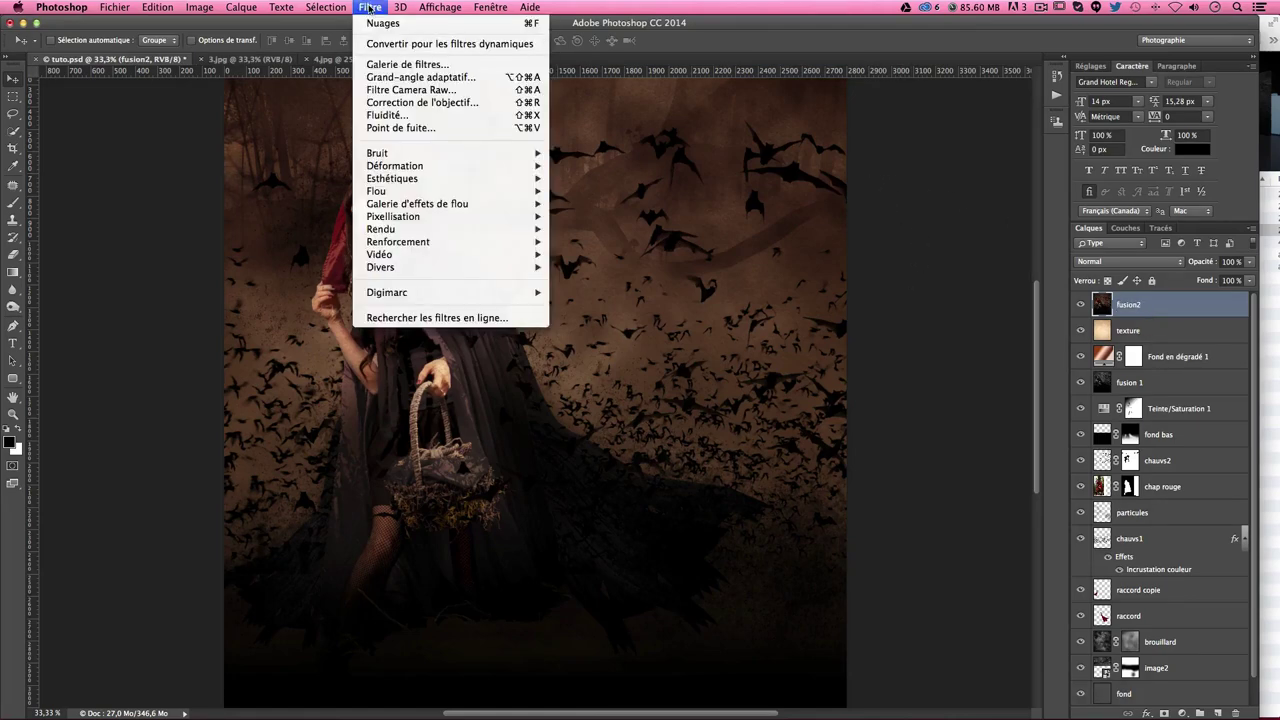
left_click(395, 94)
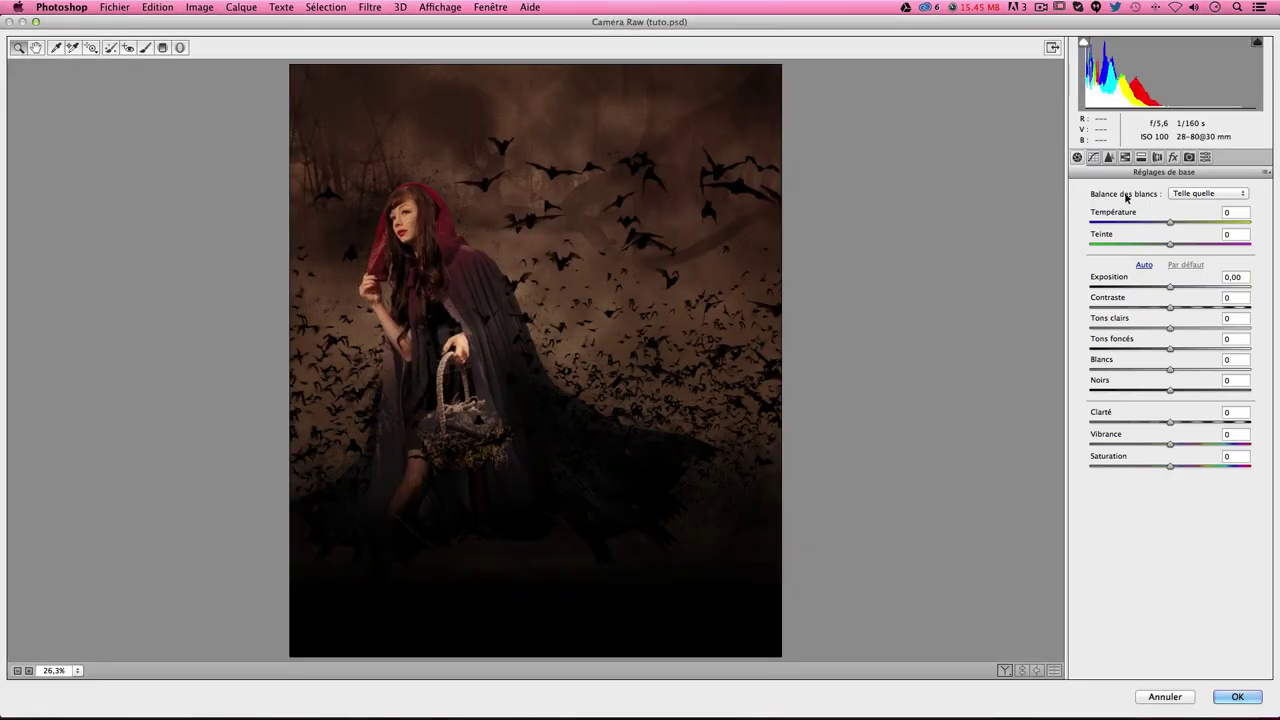
left_click_drag(1170, 288, 1178, 289)
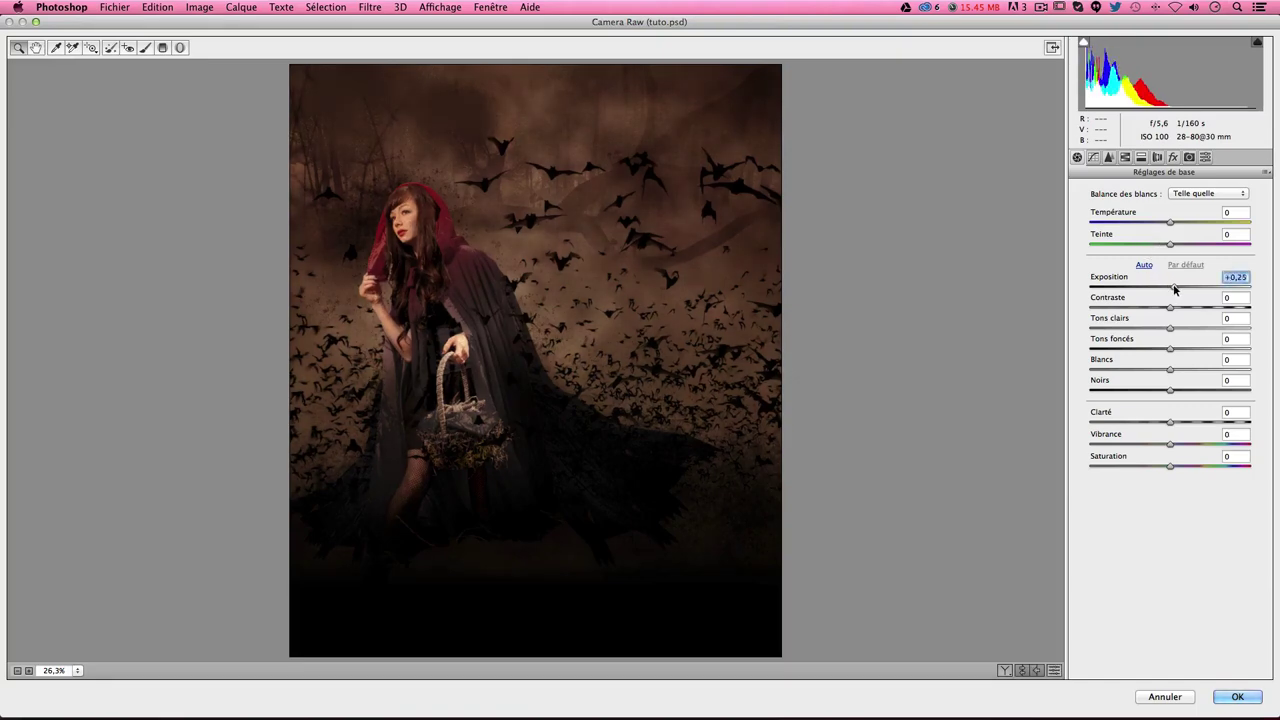
key("Down")
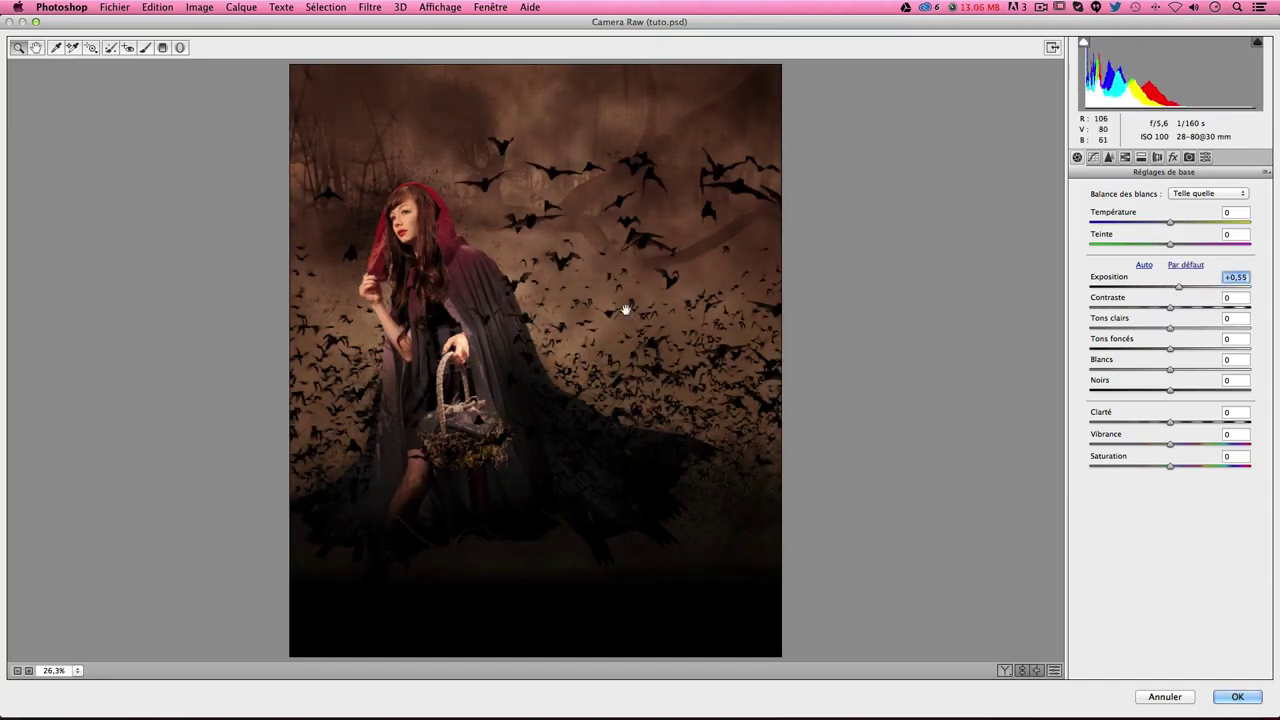
key("super+plus")
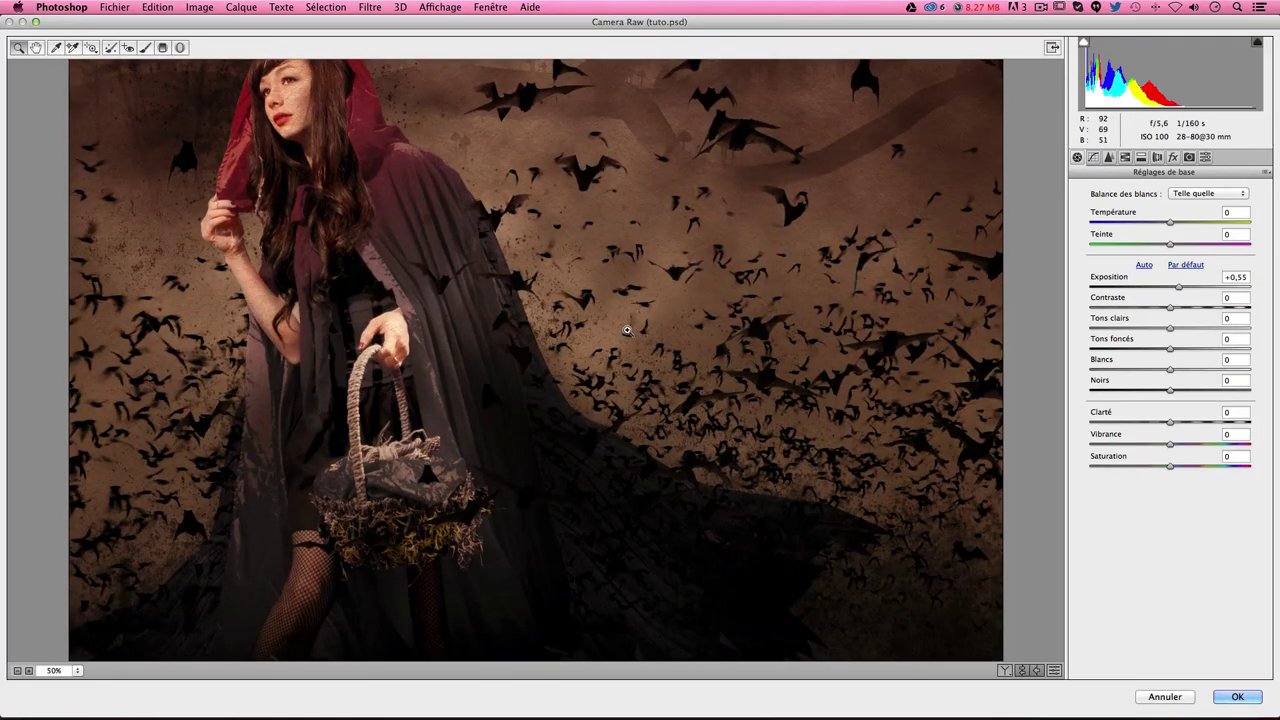
scroll(627, 331, "up", 3)
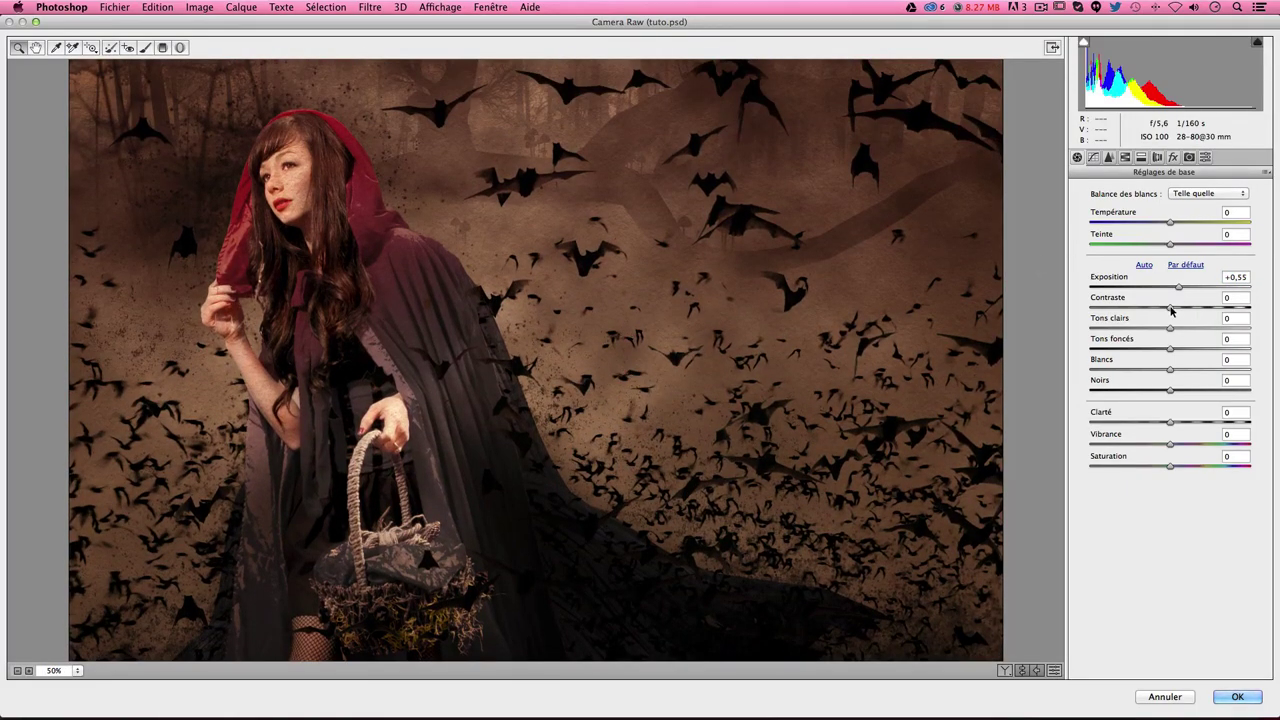
Step: Raise the contrast and lift the shadows to a positive value
mouse_move(1175, 309)
left_mouse_down()
mouse_move(1197, 309)
mouse_move(1176, 327)
left_mouse_up()
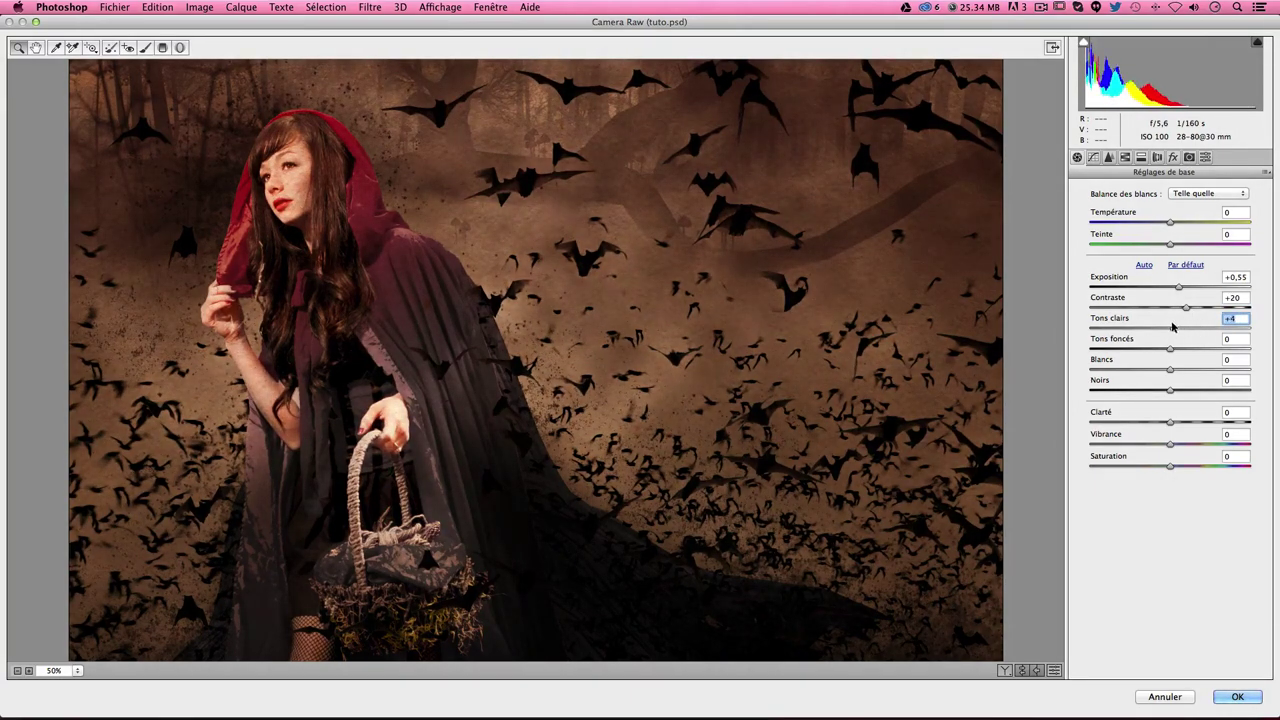
left_click(1171, 349)
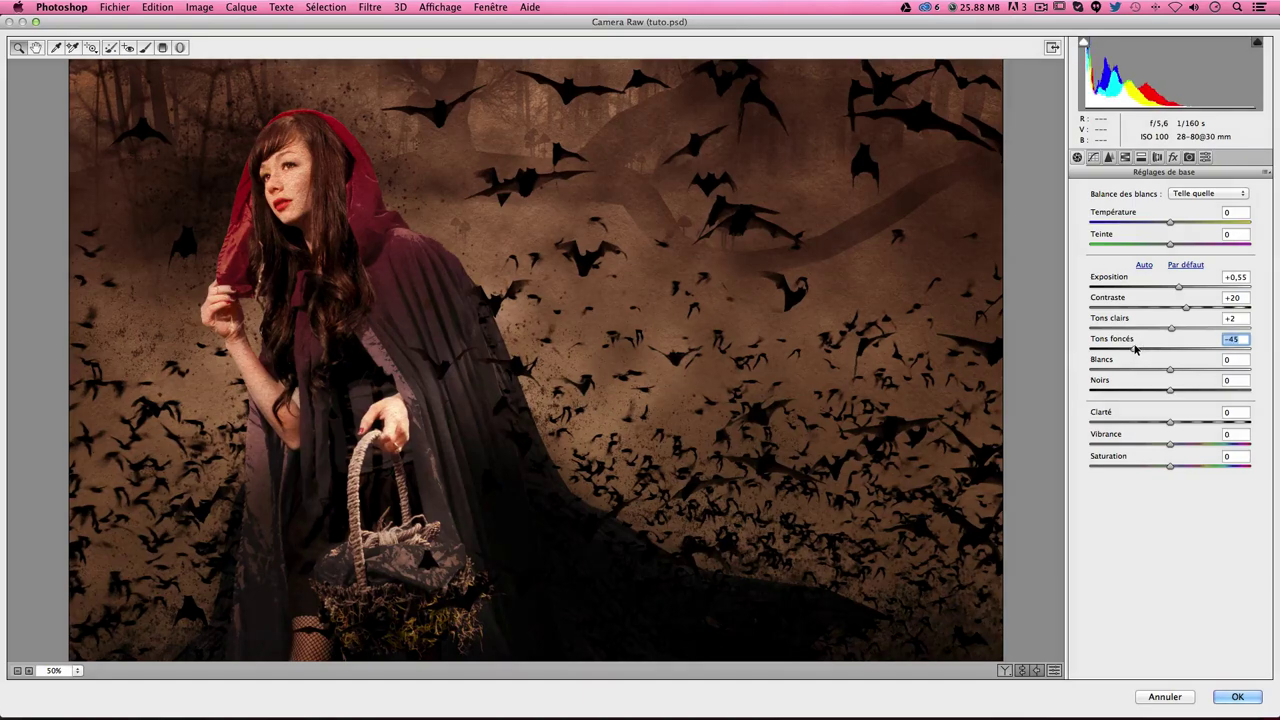
left_click_drag(1136, 348, 1078, 348)
left_click_drag(1171, 349, 1188, 355)
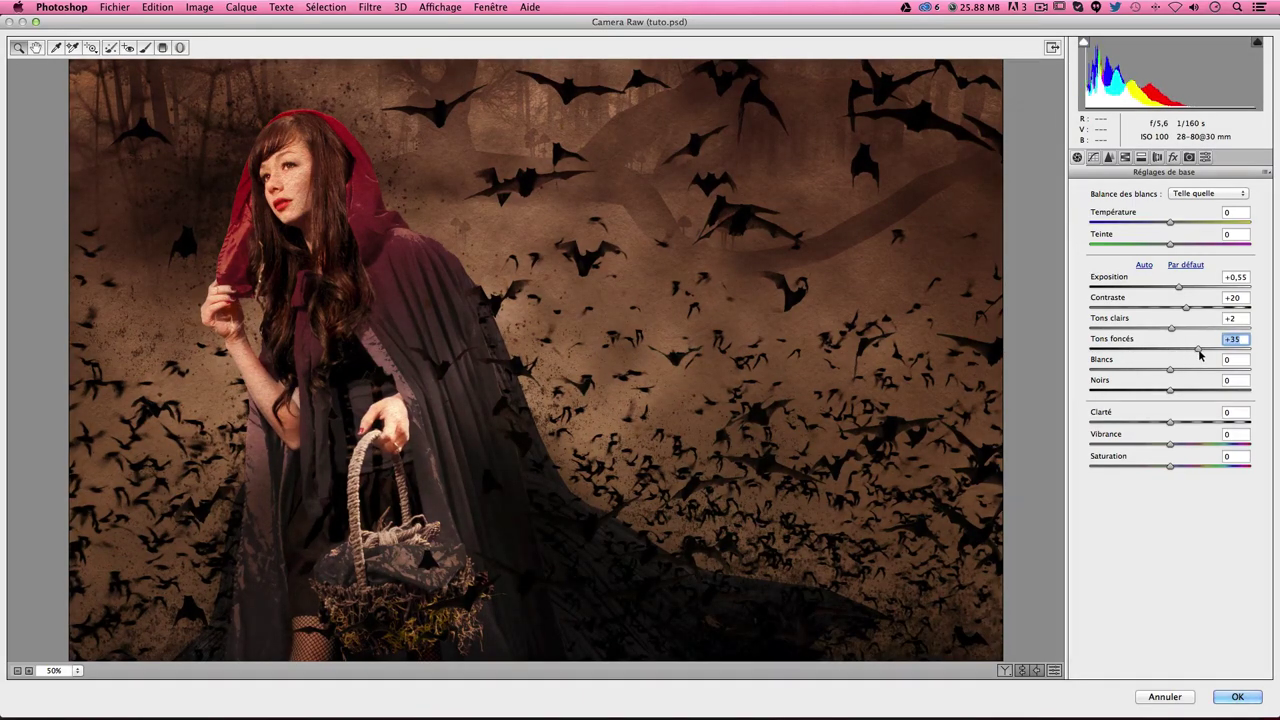
key("ctrl+0")
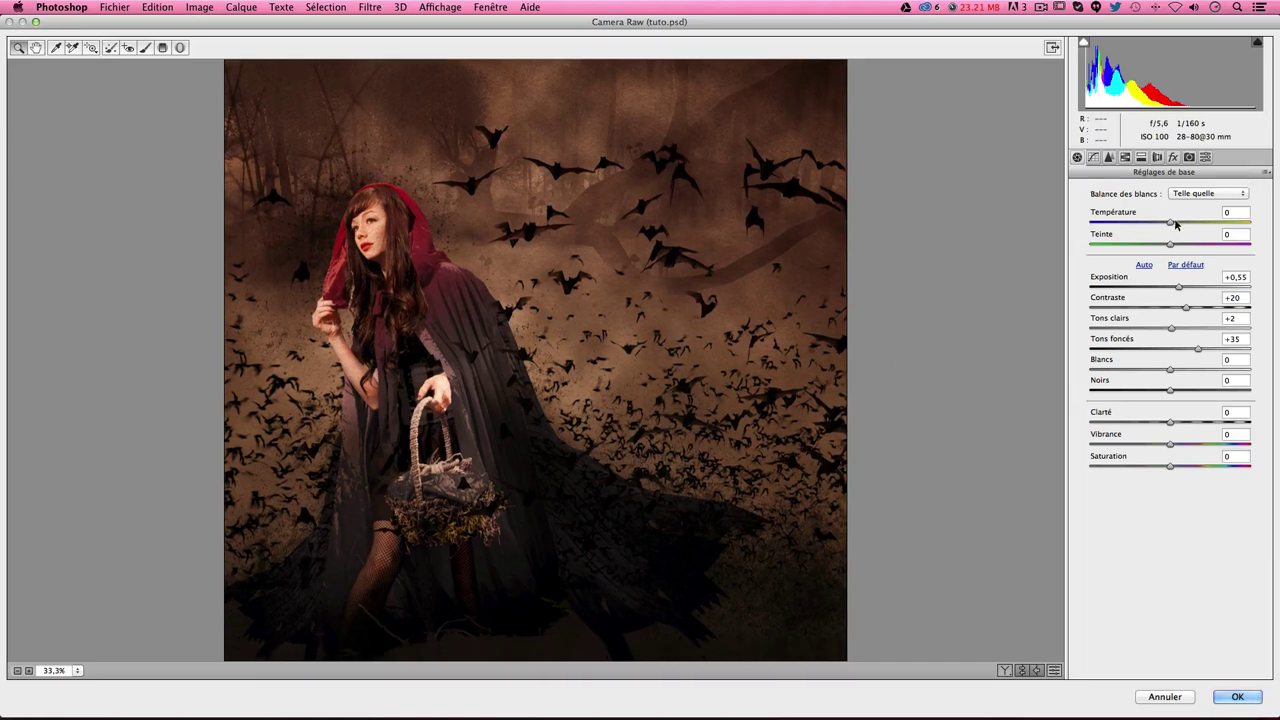
Step: Set temperature to -12 and tint to +12, adjust the whites and lower the blacks
mouse_move(1171, 222)
left_mouse_down()
mouse_move(1197, 222)
mouse_move(1154, 221)
left_mouse_up()
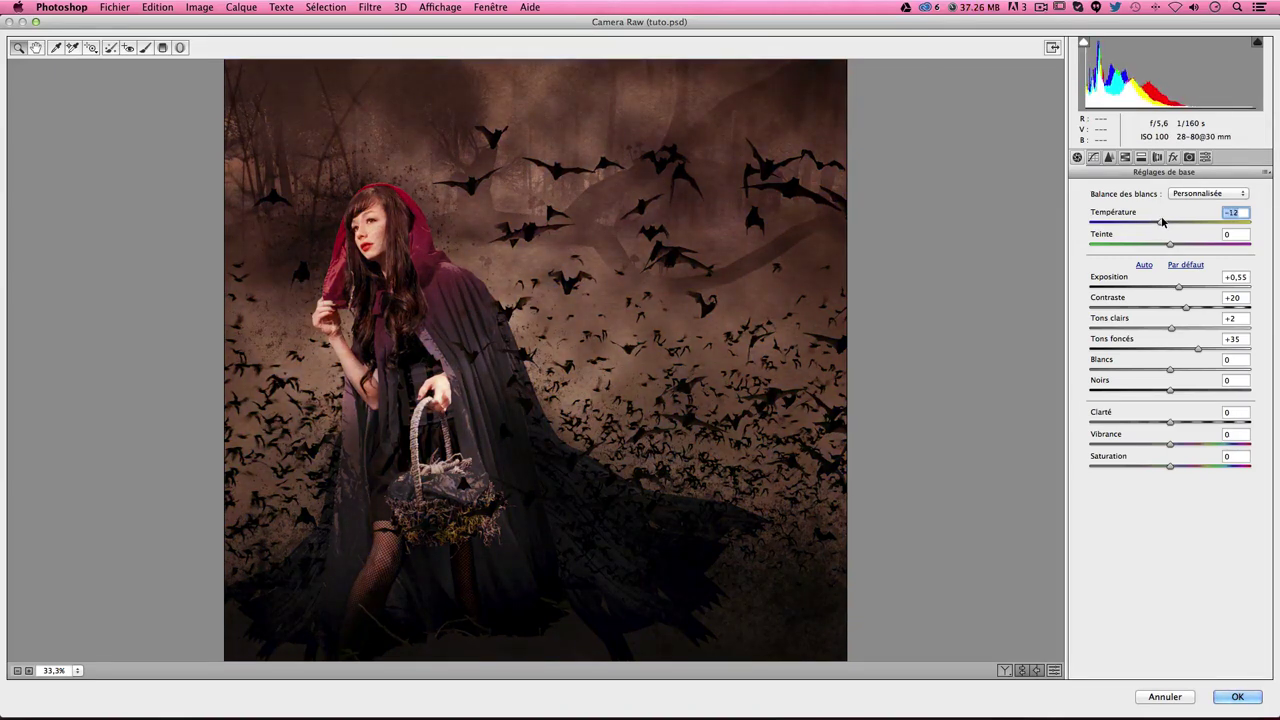
mouse_move(1172, 243)
left_mouse_down()
mouse_move(1211, 246)
mouse_move(1200, 246)
left_mouse_up()
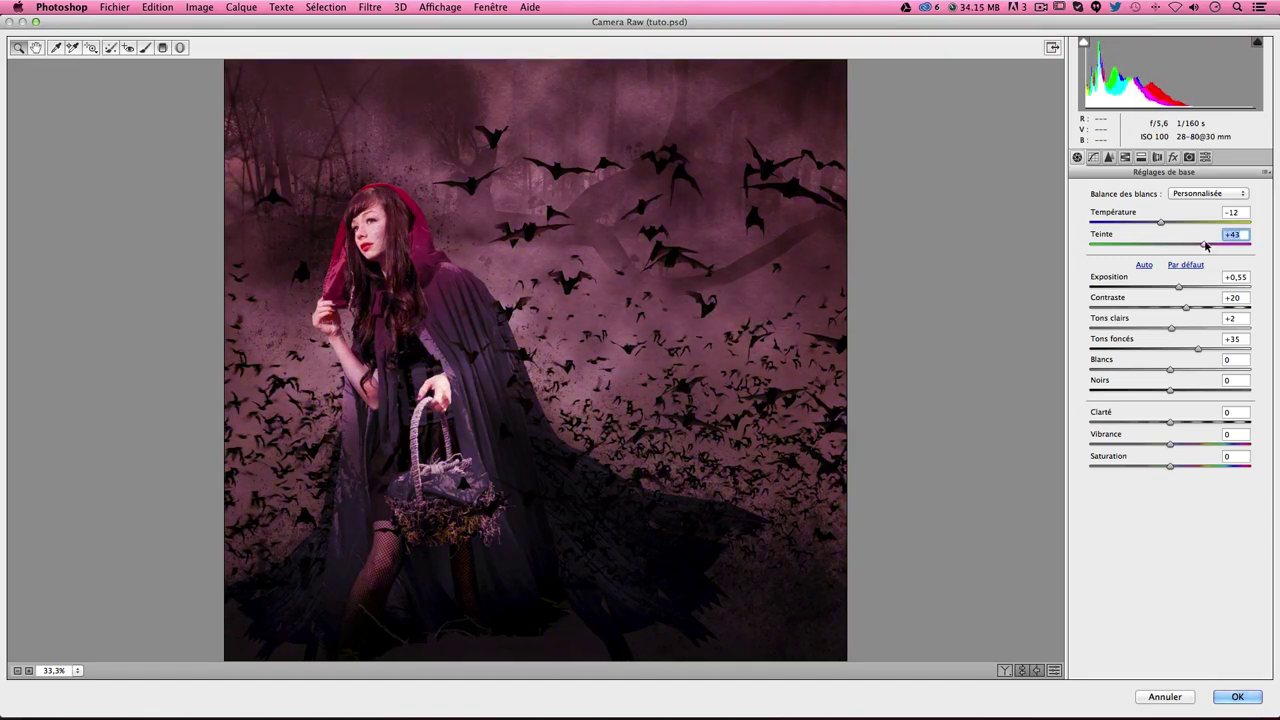
mouse_move(1129, 246)
left_mouse_down()
mouse_move(1112, 246)
mouse_move(1153, 247)
left_mouse_up()
mouse_move(1171, 370)
left_mouse_down()
mouse_move(1080, 370)
mouse_move(1228, 368)
mouse_move(1170, 372)
left_mouse_up()
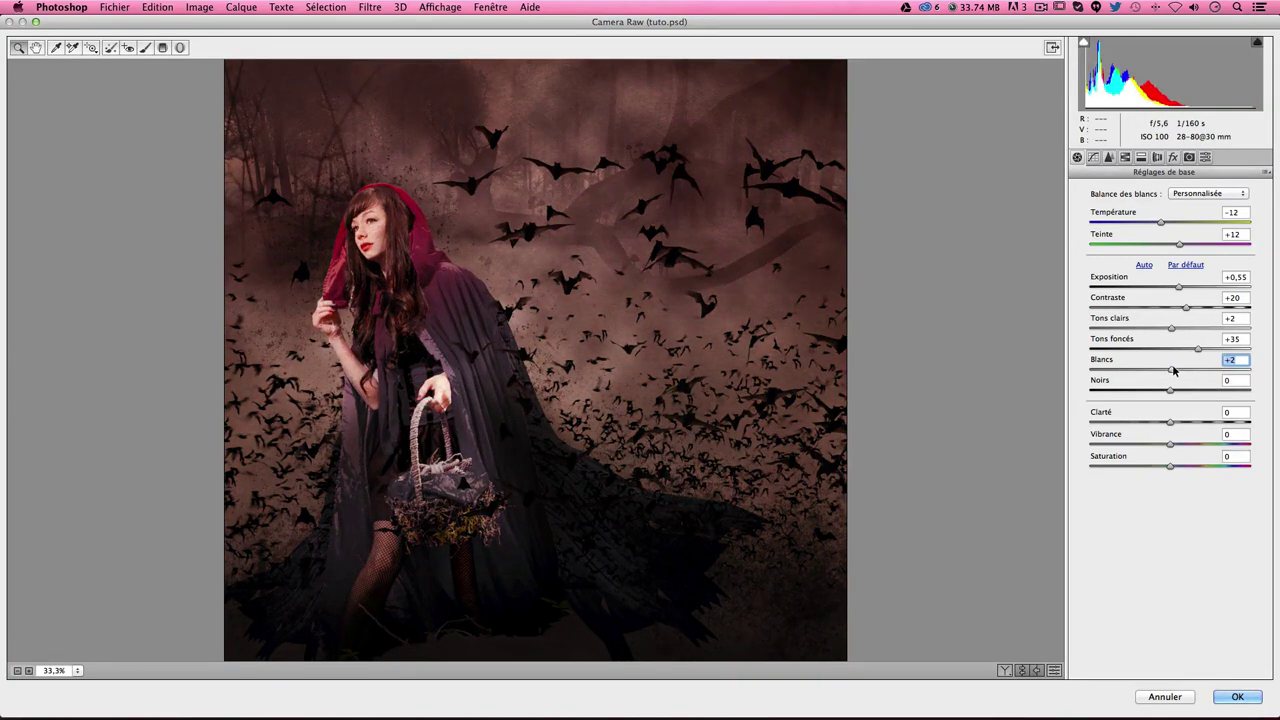
mouse_move(1172, 392)
left_mouse_down()
mouse_move(1098, 394)
mouse_move(1190, 387)
mouse_move(1163, 388)
mouse_move(1197, 420)
left_mouse_up()
Step: Reduce the shadows lift, set clarity to +31 and vibrance to +40
key("ctrl+plus")
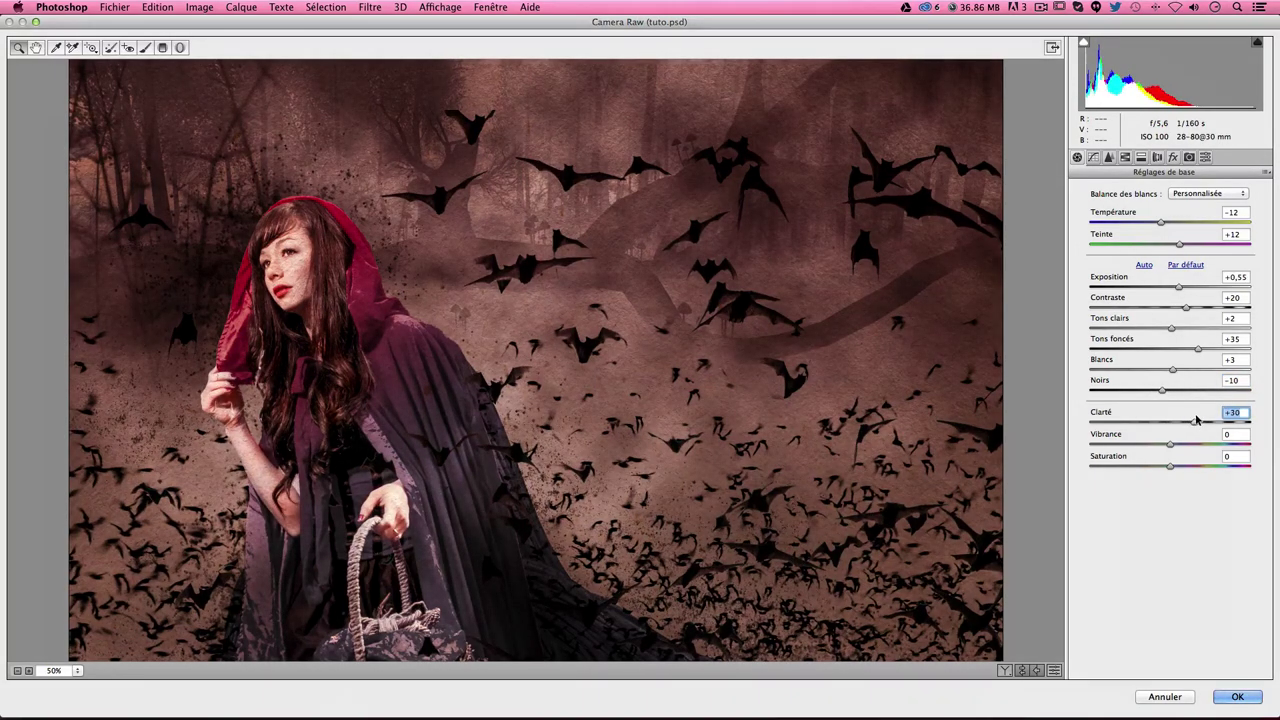
scroll(915, 460, "down", 5)
scroll(918, 462, "up", 1)
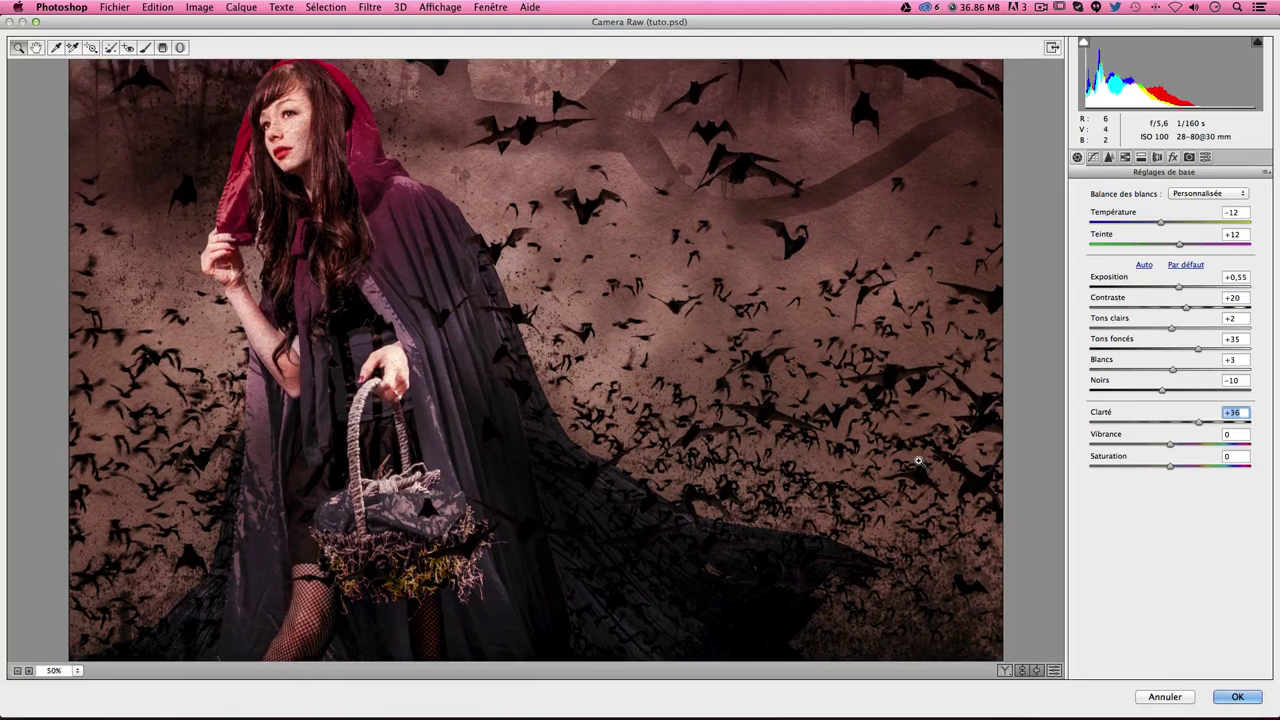
left_click(918, 461, "alt")
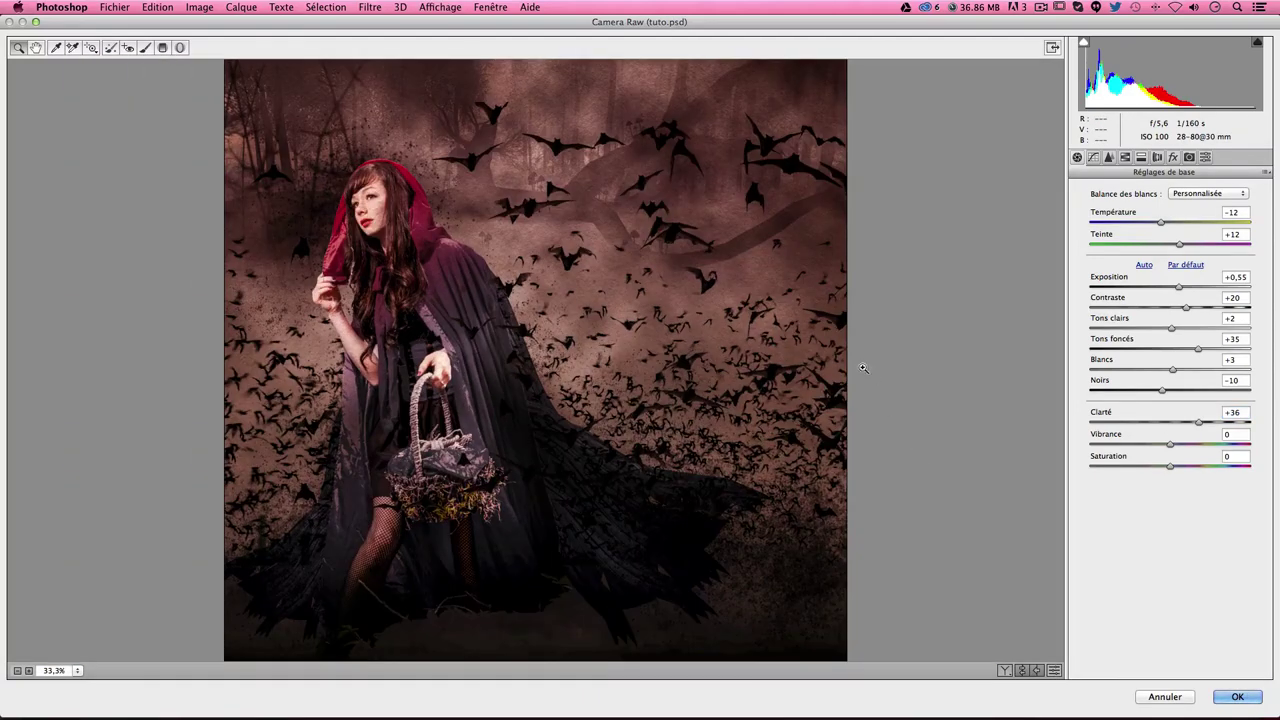
left_click_drag(1199, 348, 1187, 348)
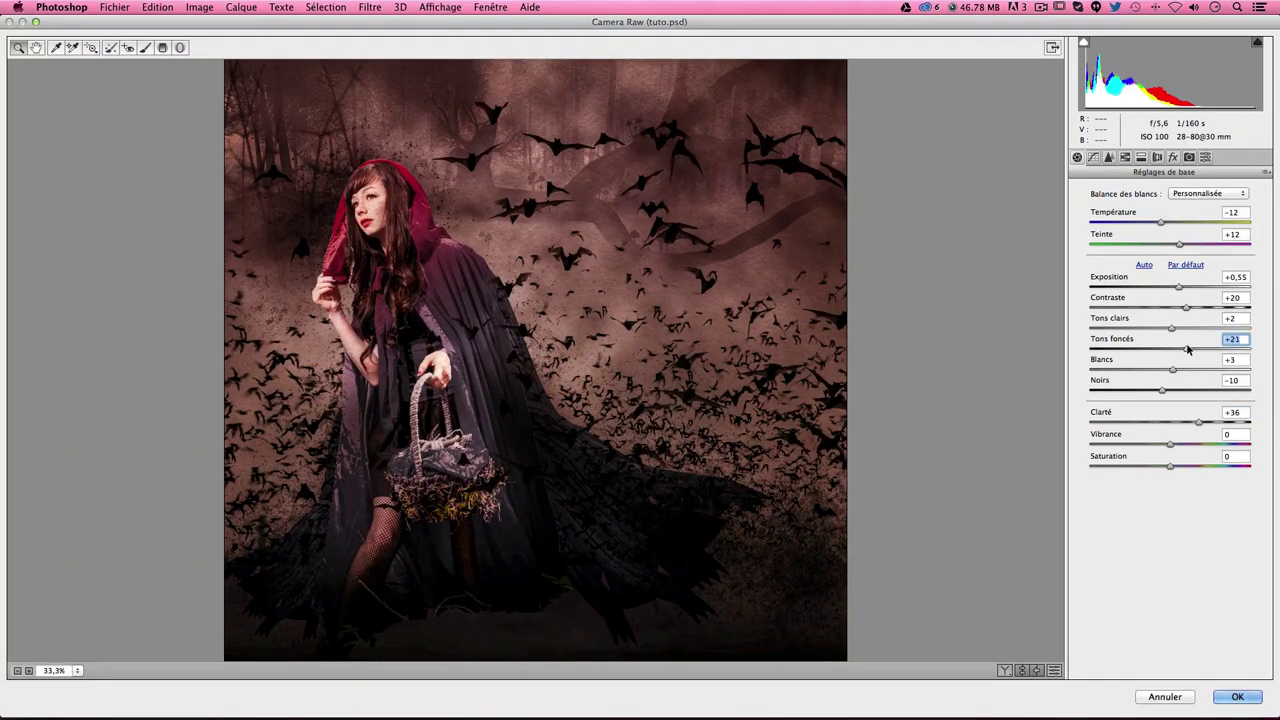
left_click_drag(1199, 421, 1080, 423)
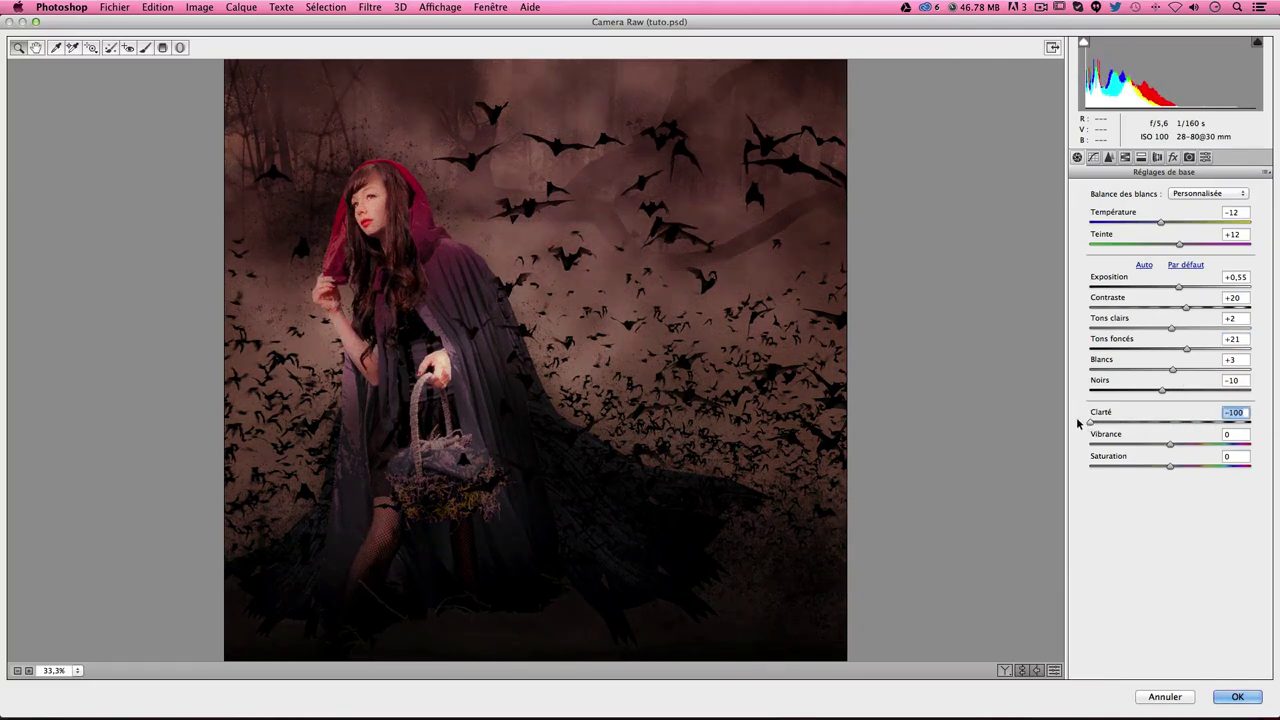
mouse_move(1077, 424)
left_mouse_down()
mouse_move(1257, 430)
mouse_move(1196, 425)
left_mouse_up()
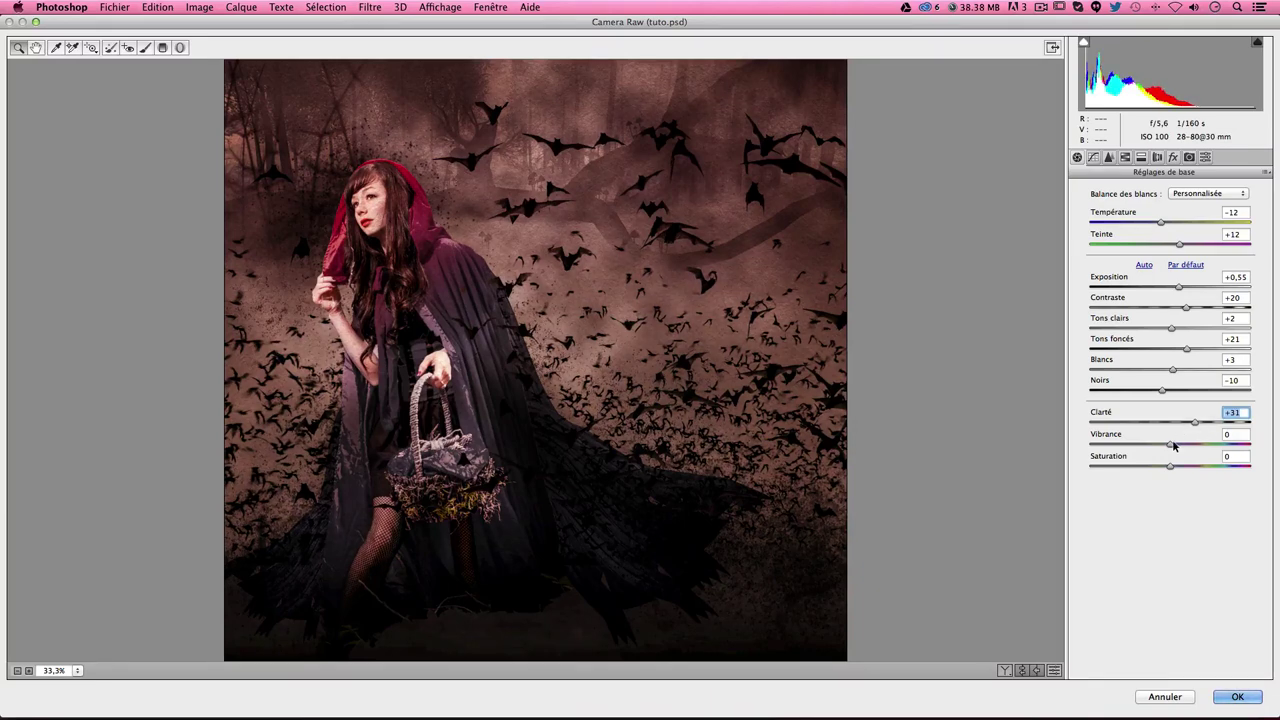
mouse_move(1174, 446)
left_mouse_down()
mouse_move(1218, 446)
mouse_move(1149, 464)
left_mouse_up()
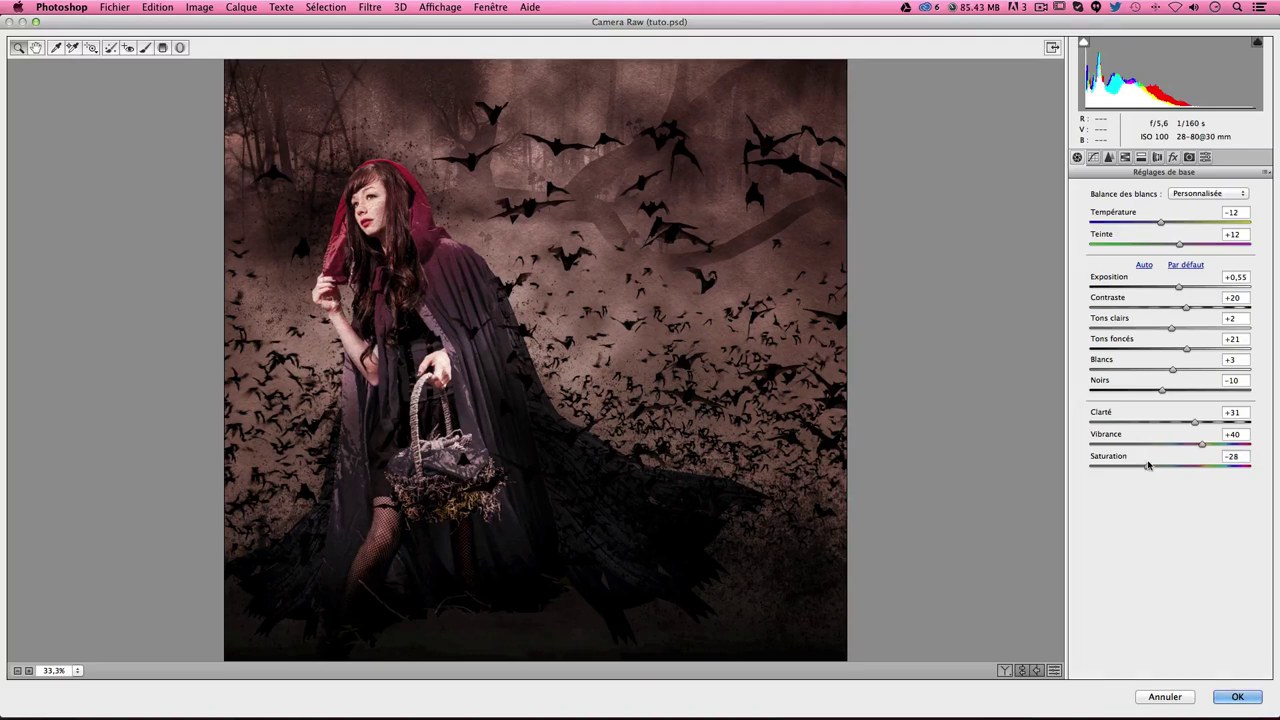
Step: Apply the Camera Raw grade to fusion2 and pan down to check the image's bottom edge
left_click(1237, 696)
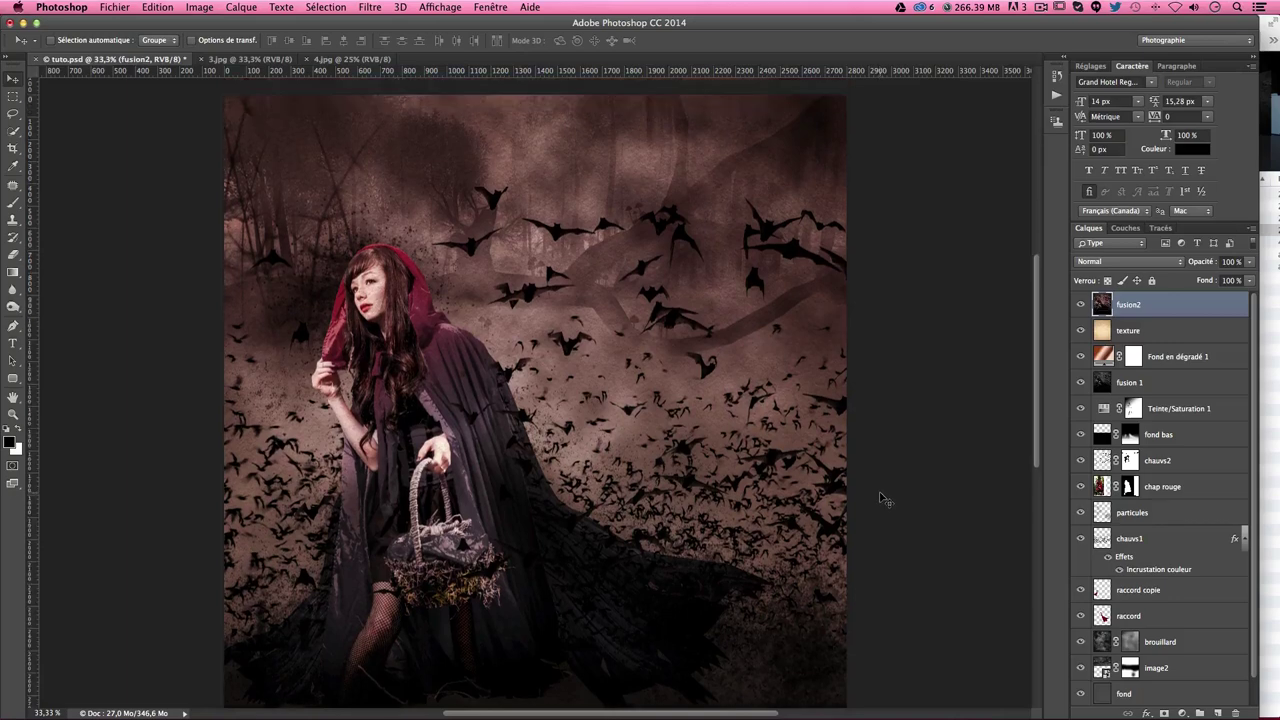
scroll(886, 483, "down", 5)
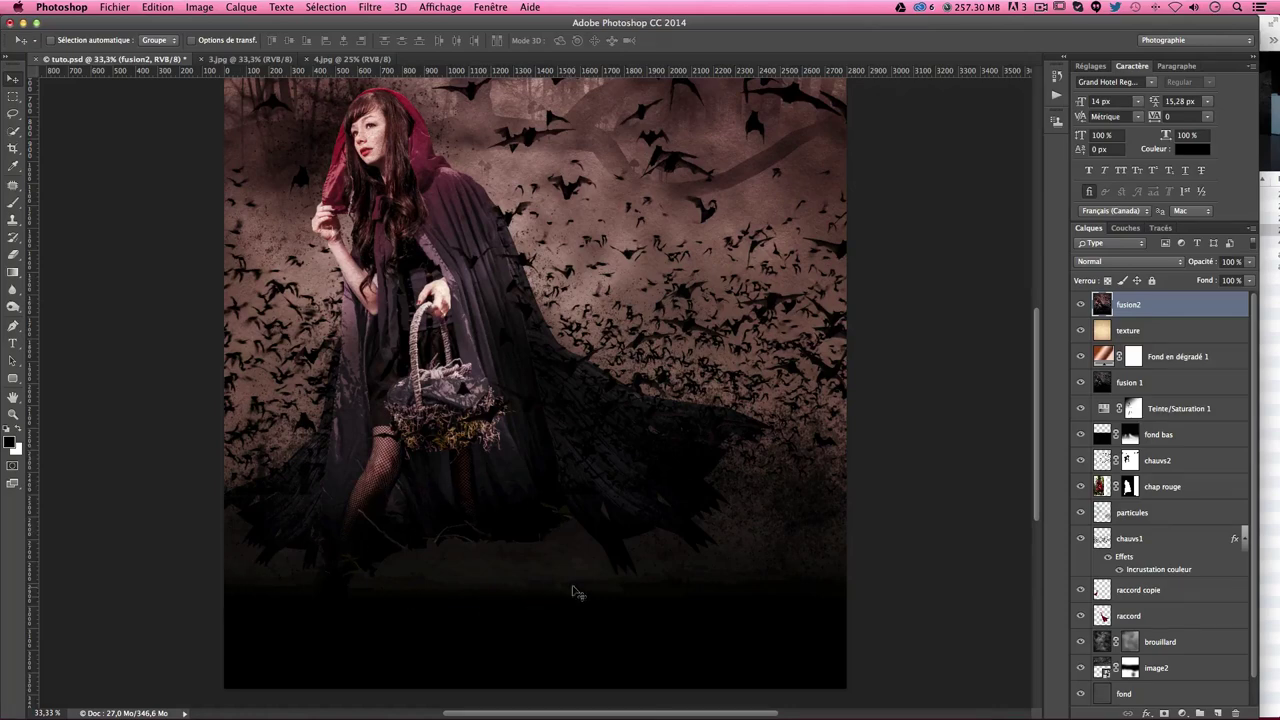
scroll(577, 592, "down", 3)
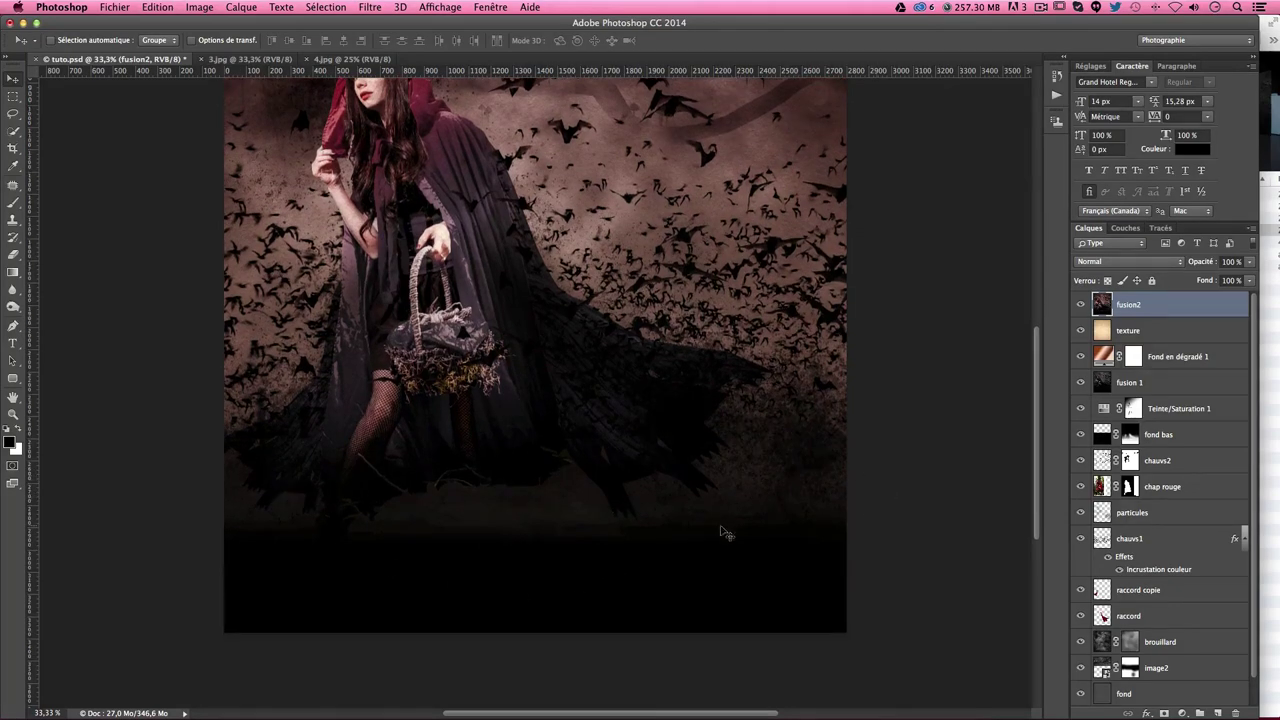
scroll(770, 490, "up", 3)
scroll(780, 505, "up", 3)
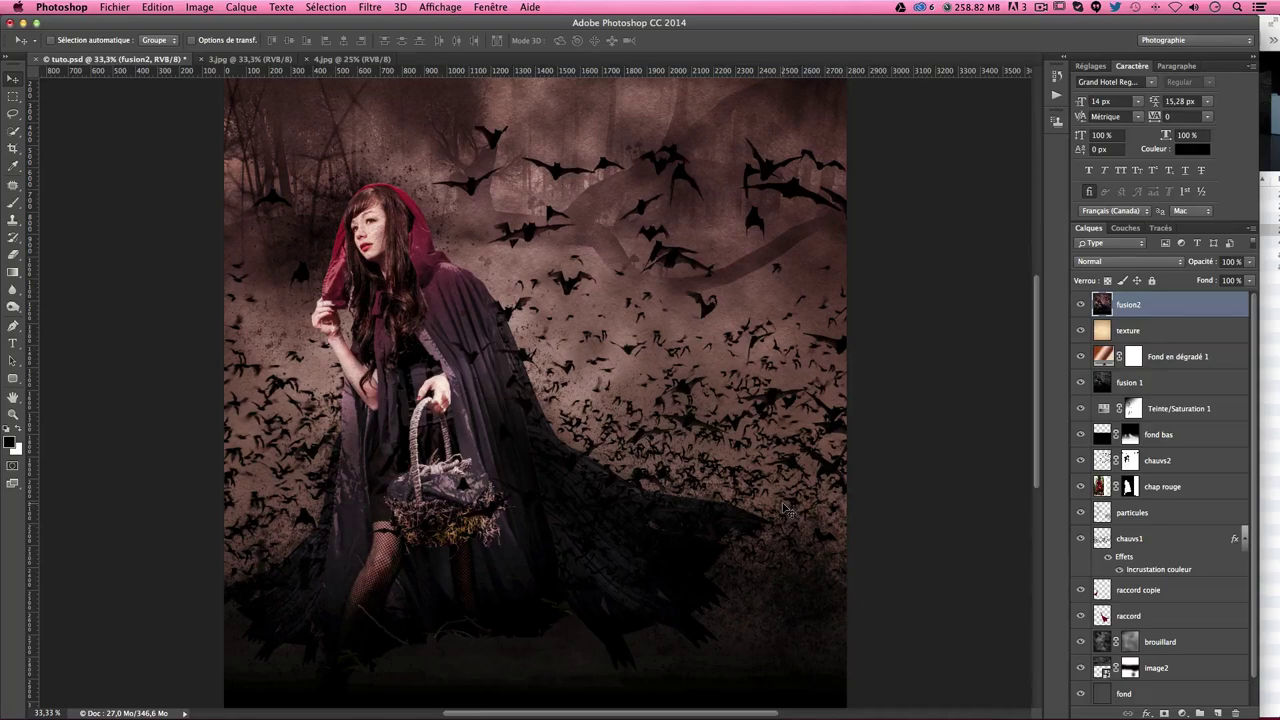
scroll(785, 510, "up", 2)
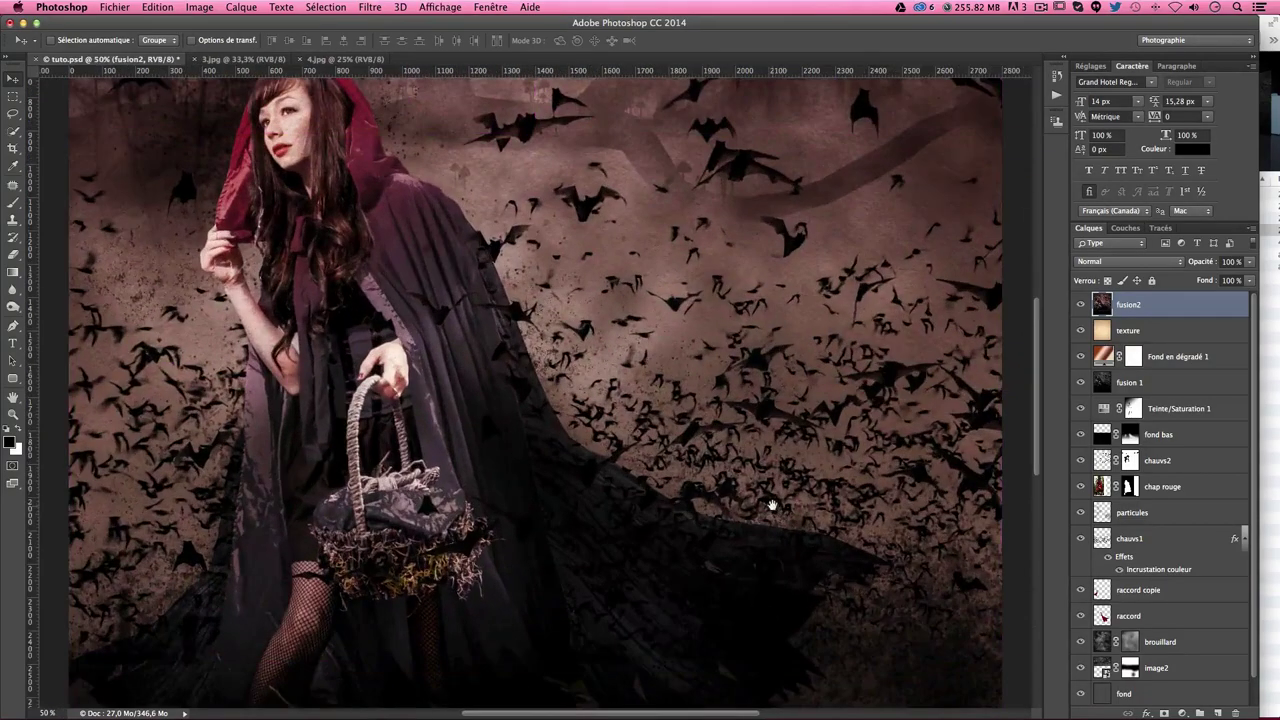
left_click_drag(772, 505, 826, 354)
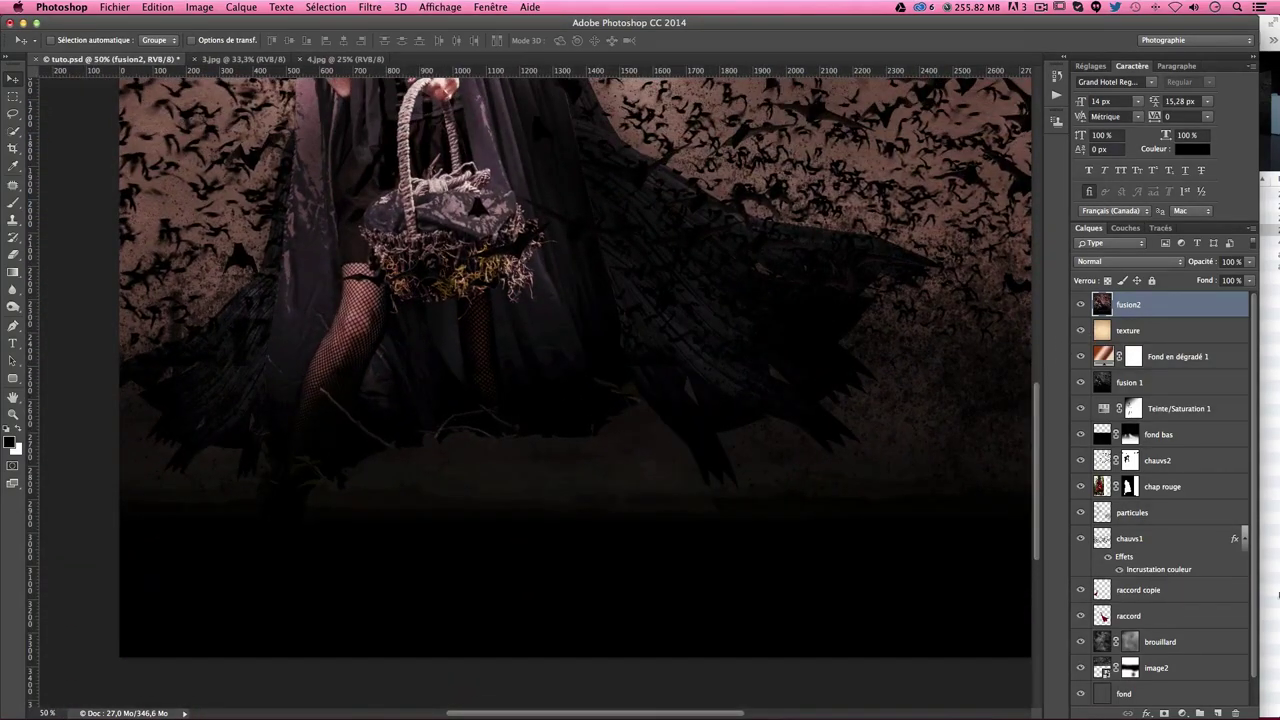
Step: Add a new layer named 'retouches' and pick the 1665 particle brush at about 1209 px
left_click(1218, 713)
type("retouche")
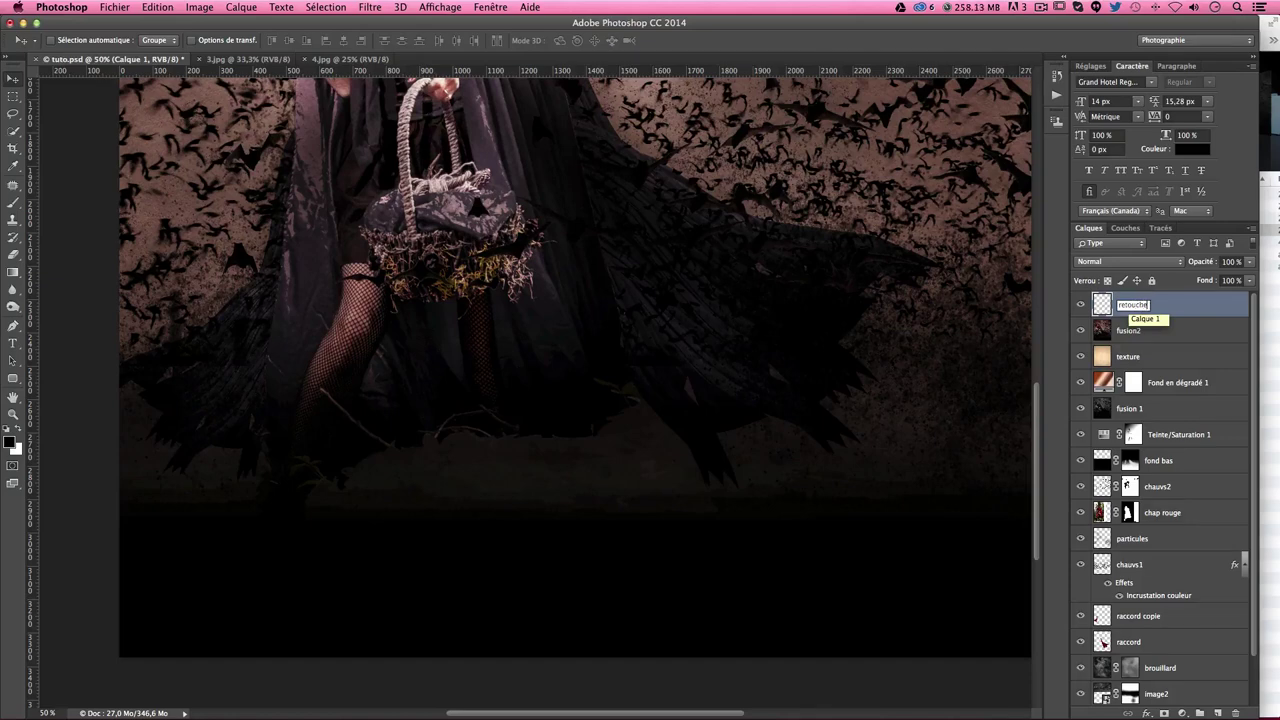
key("Return")
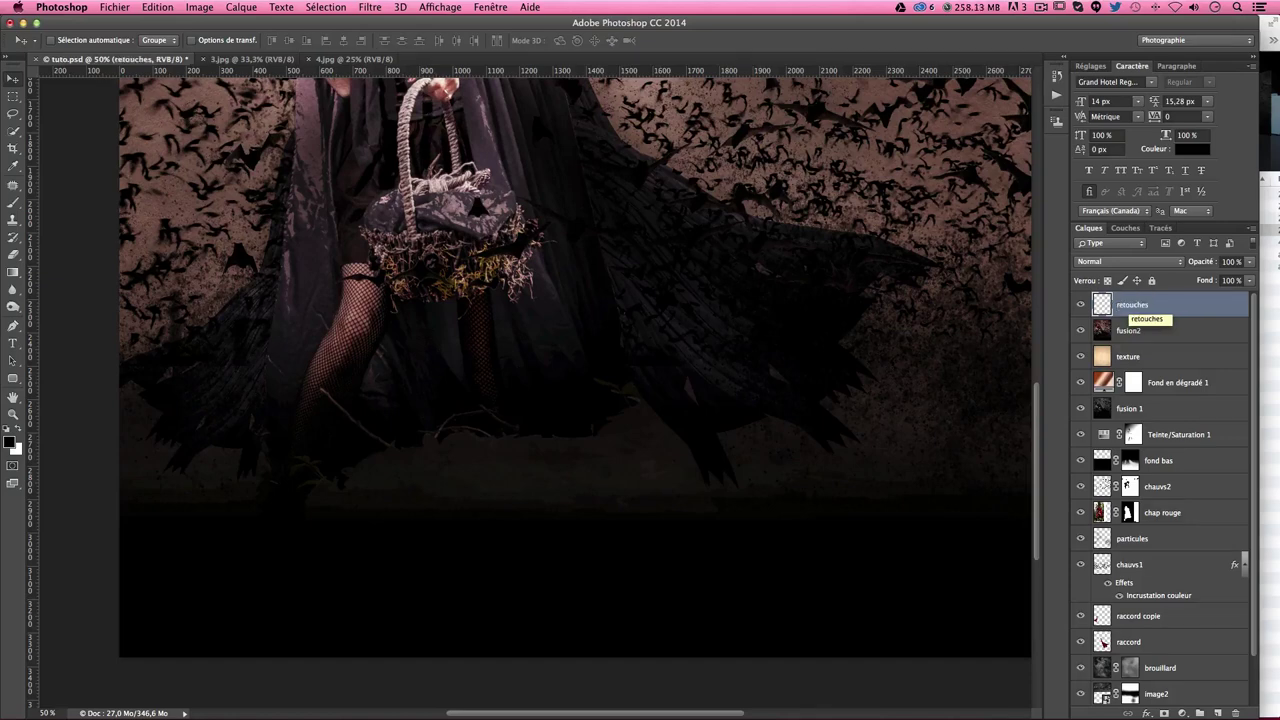
left_click(13, 203)
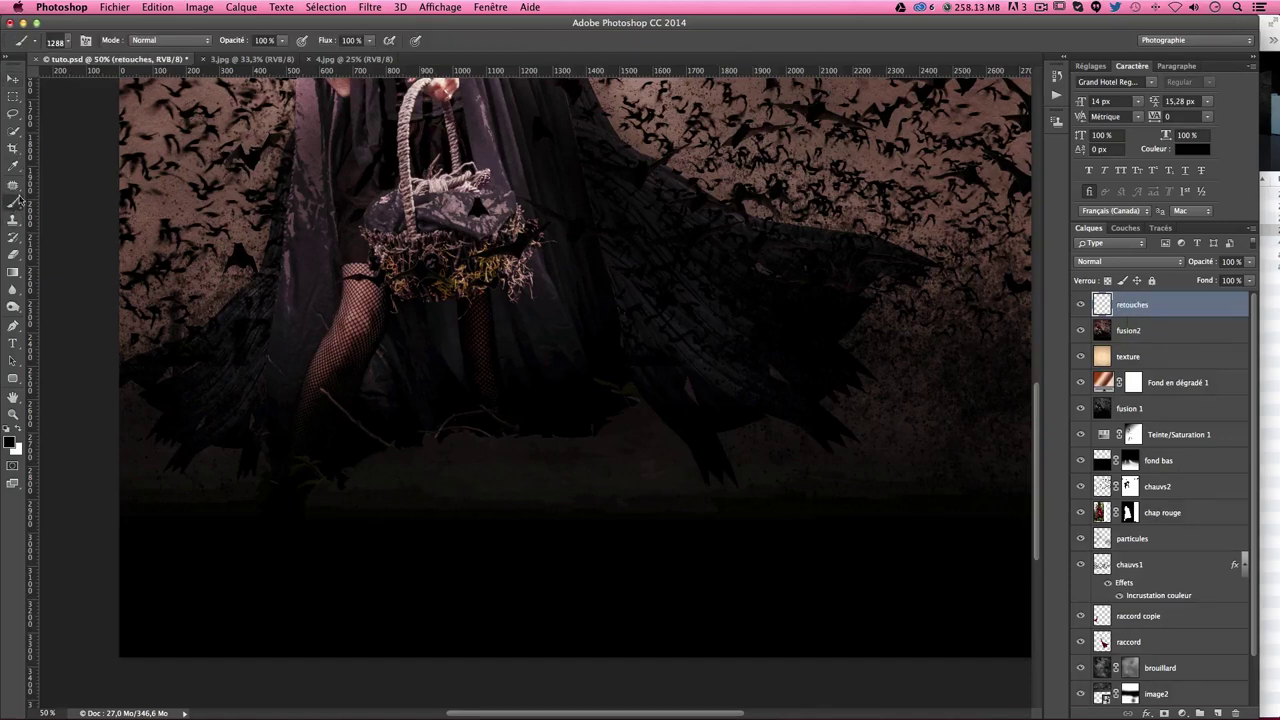
left_click(62, 46)
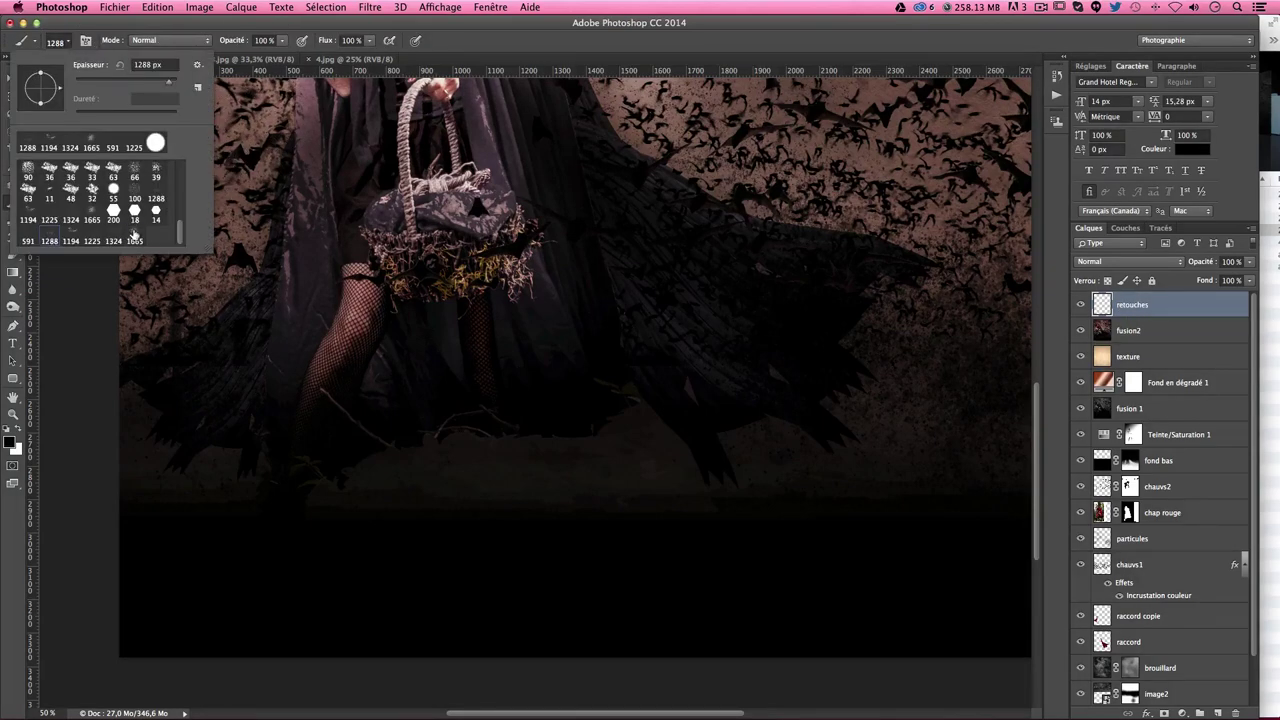
left_click(134, 236)
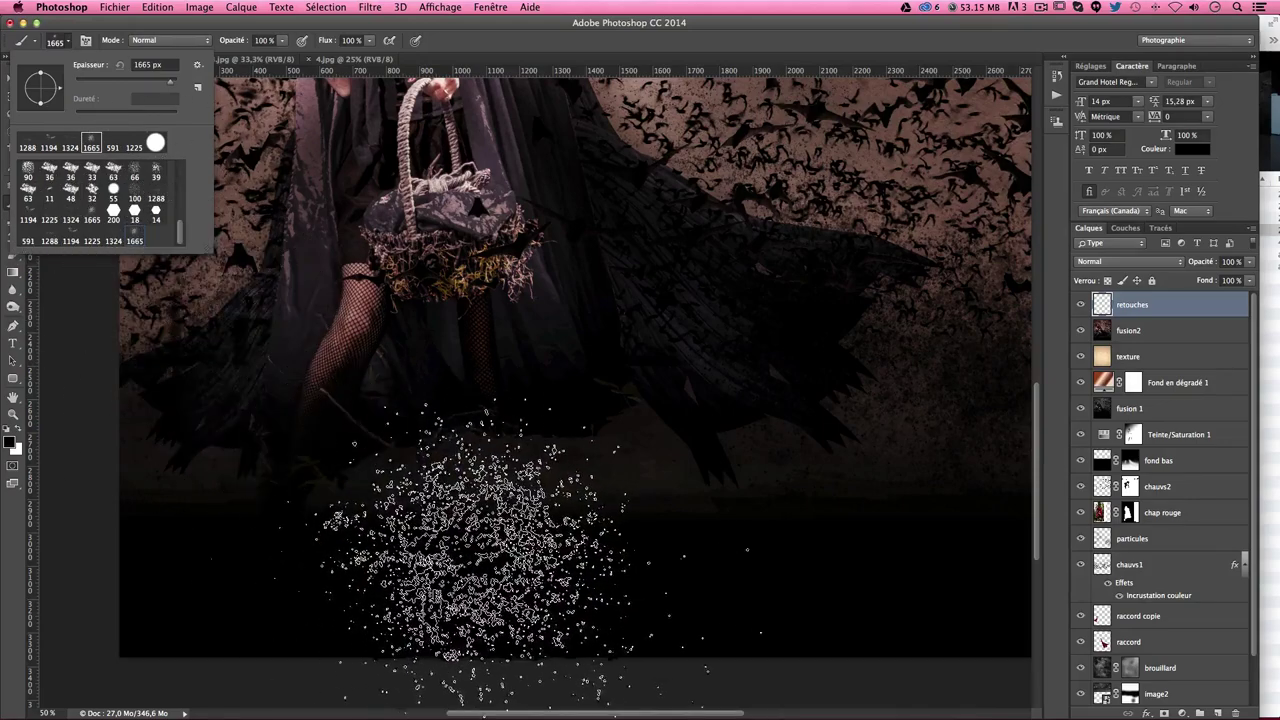
key("Escape")
left_click_drag(457, 571, 336, 562)
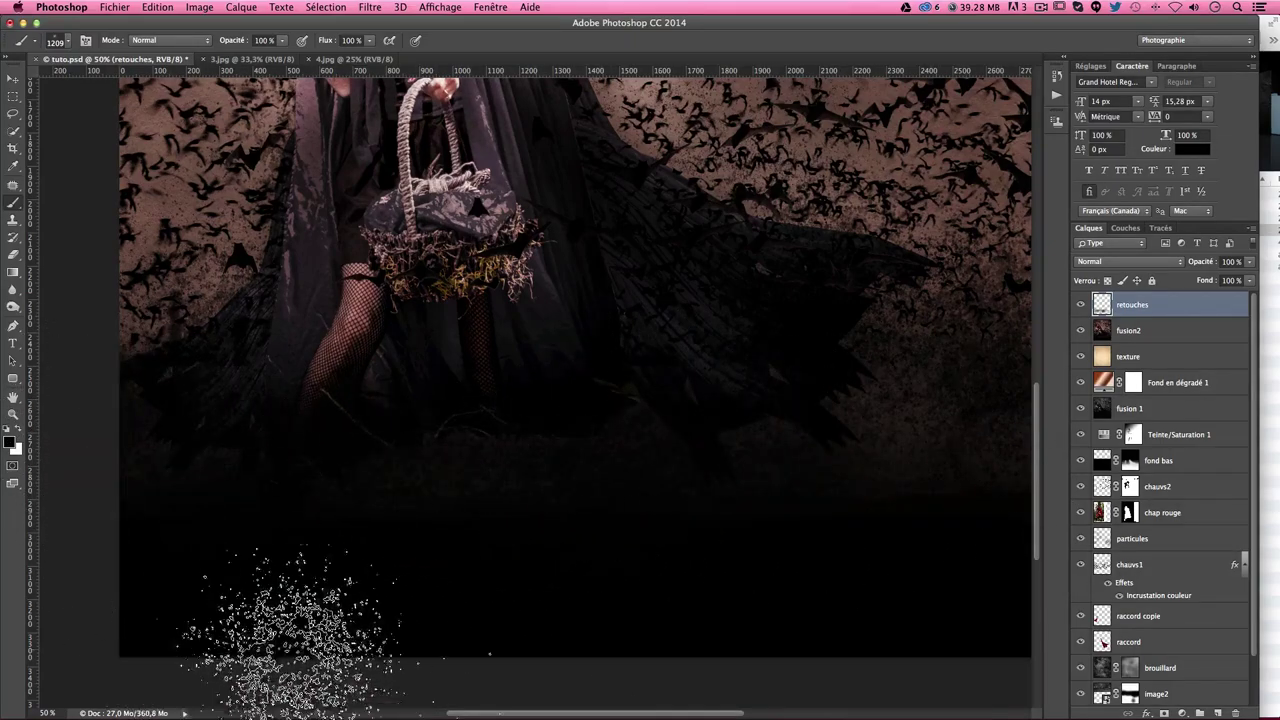
Step: Zoom out to the whole image, switch to white, and undo a test particle stamp
left_click_drag(620, 570, 560, 536)
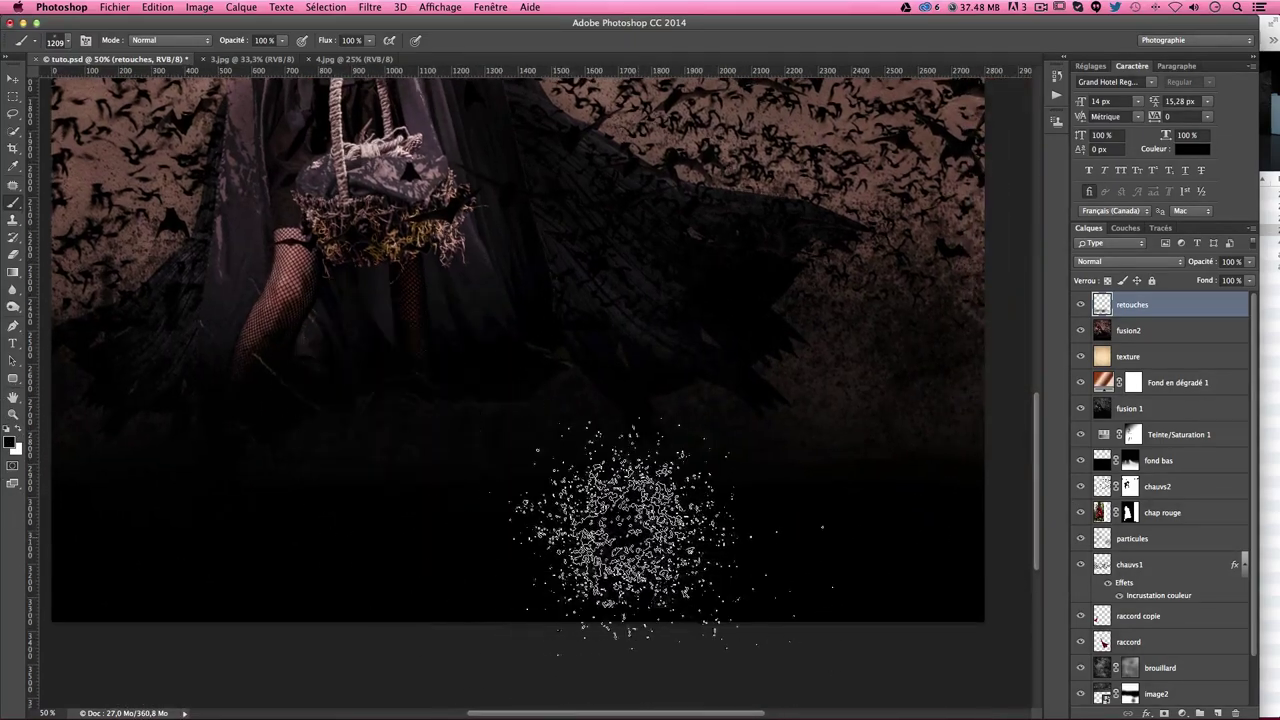
left_click_drag(871, 429, 794, 537)
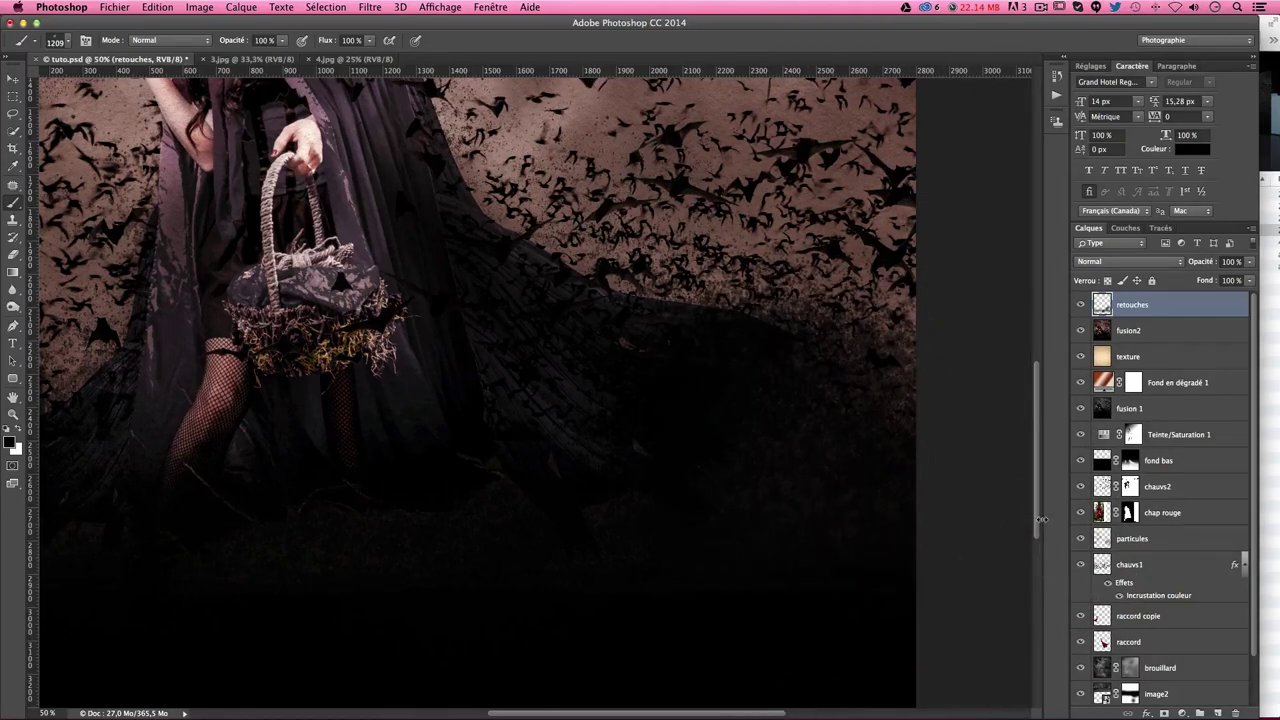
key("ctrl+minus")
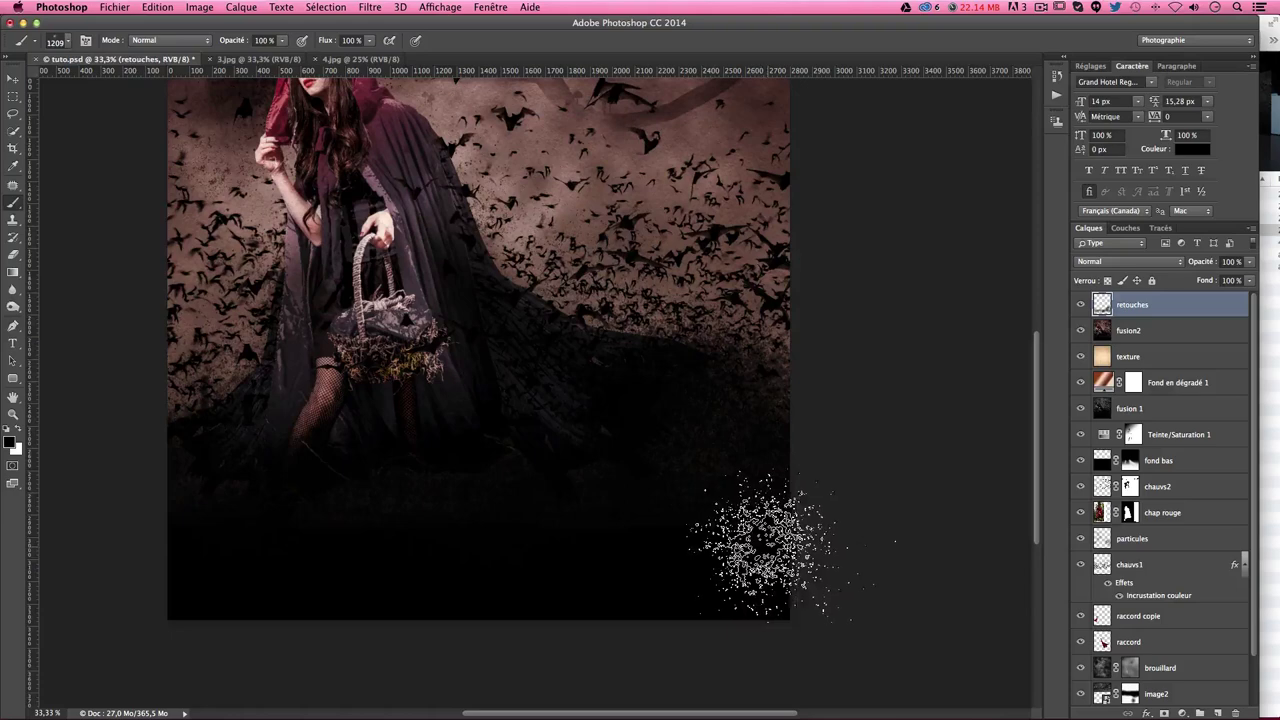
scroll(829, 517, "up", 3)
scroll(829, 474, "down", 1)
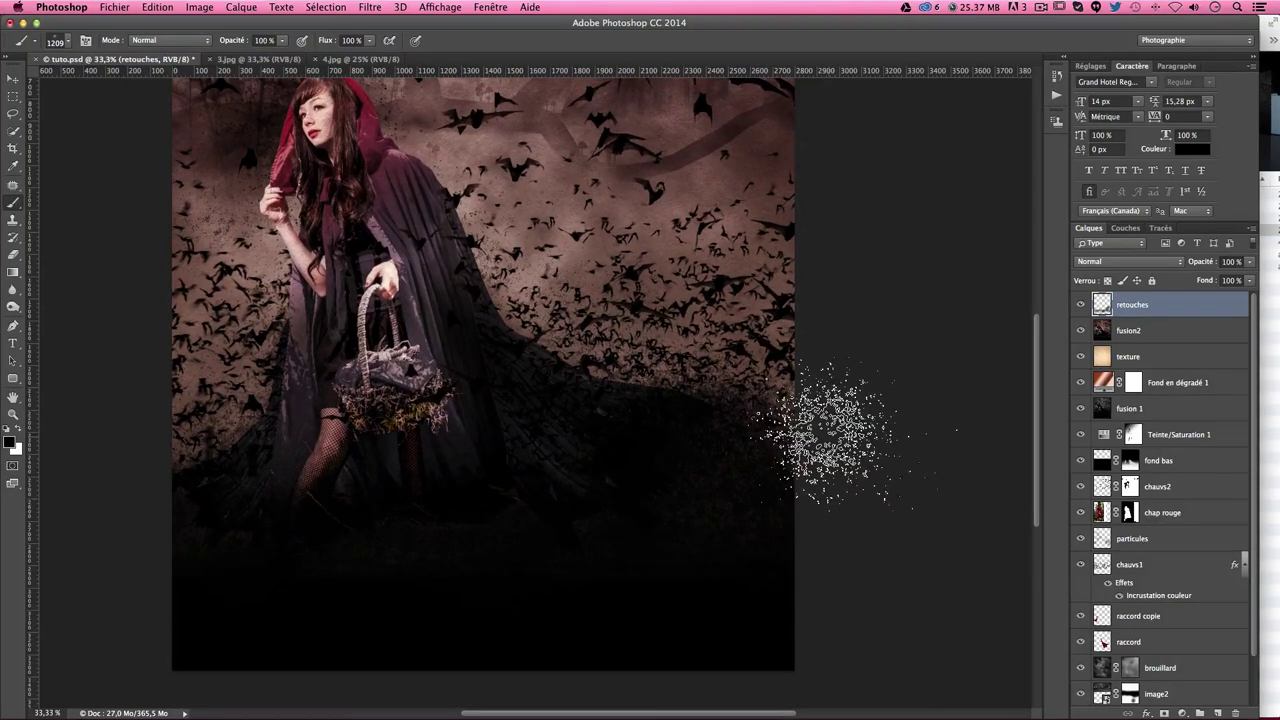
key("x")
left_click(663, 430)
key("ctrl+z")
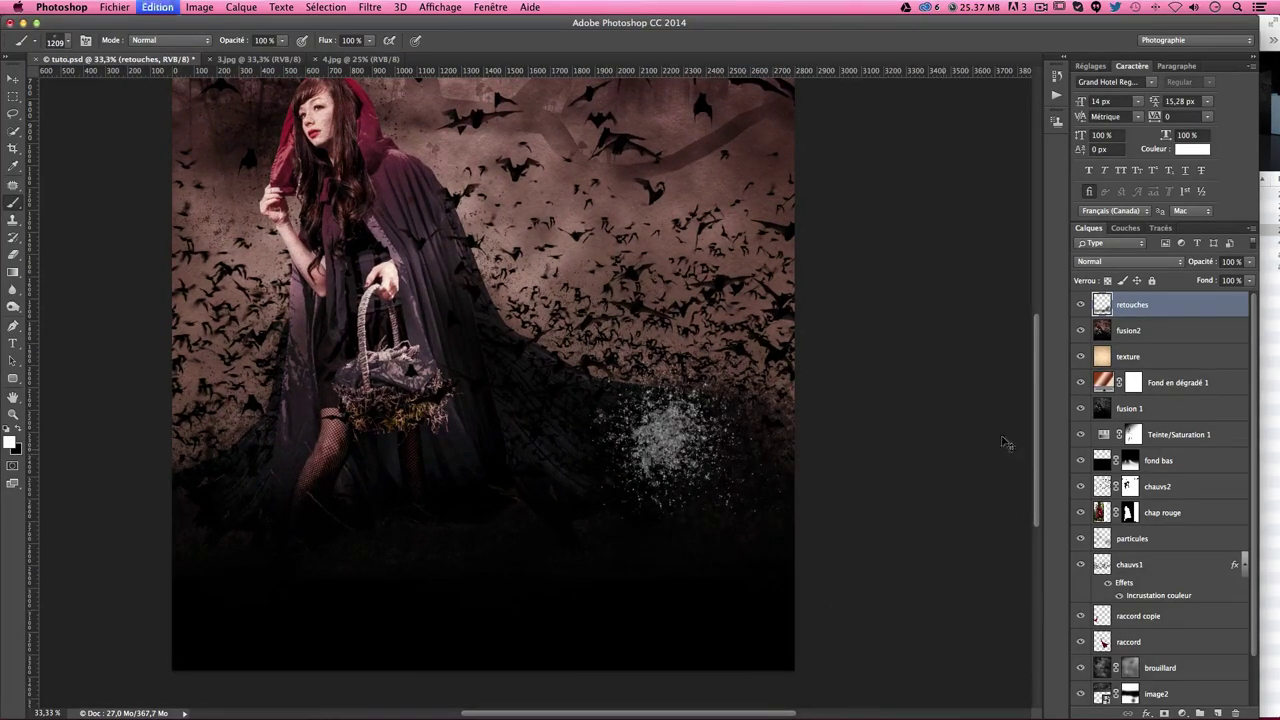
Step: Add a layer mask to the retouches layer and target its pixels with colours reset
left_click(1164, 713)
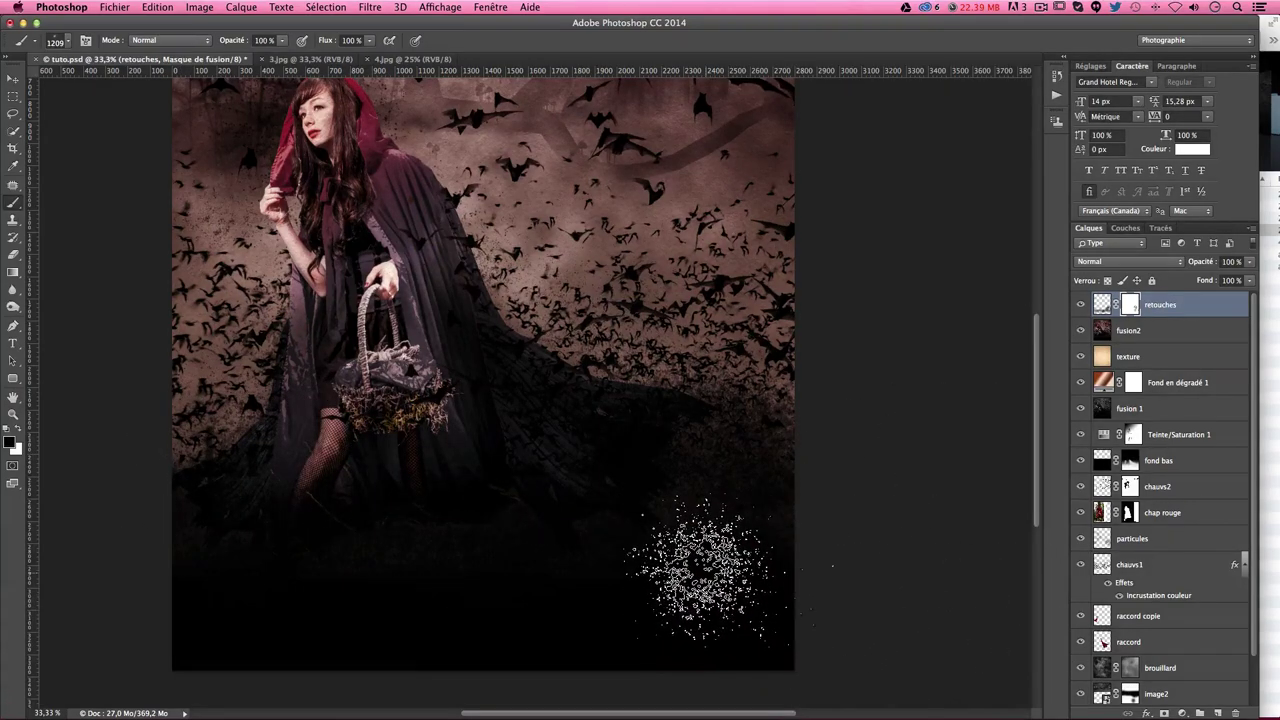
key("x")
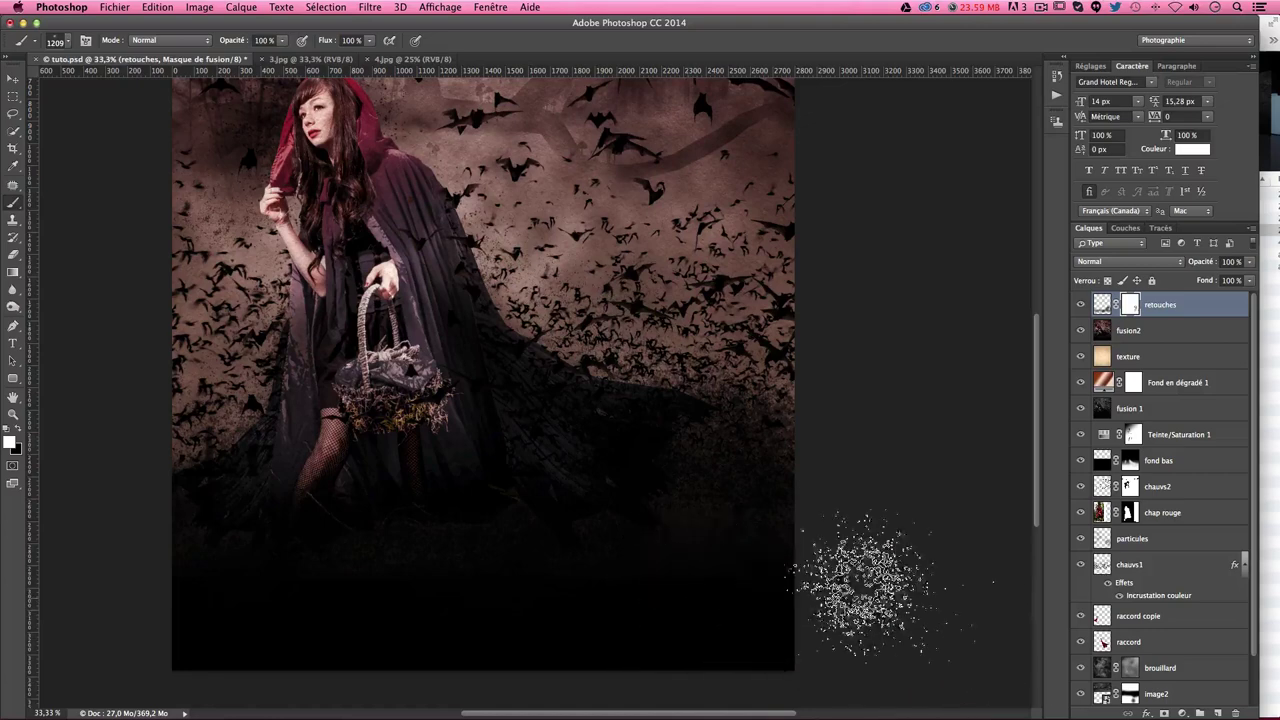
left_click(1103, 311)
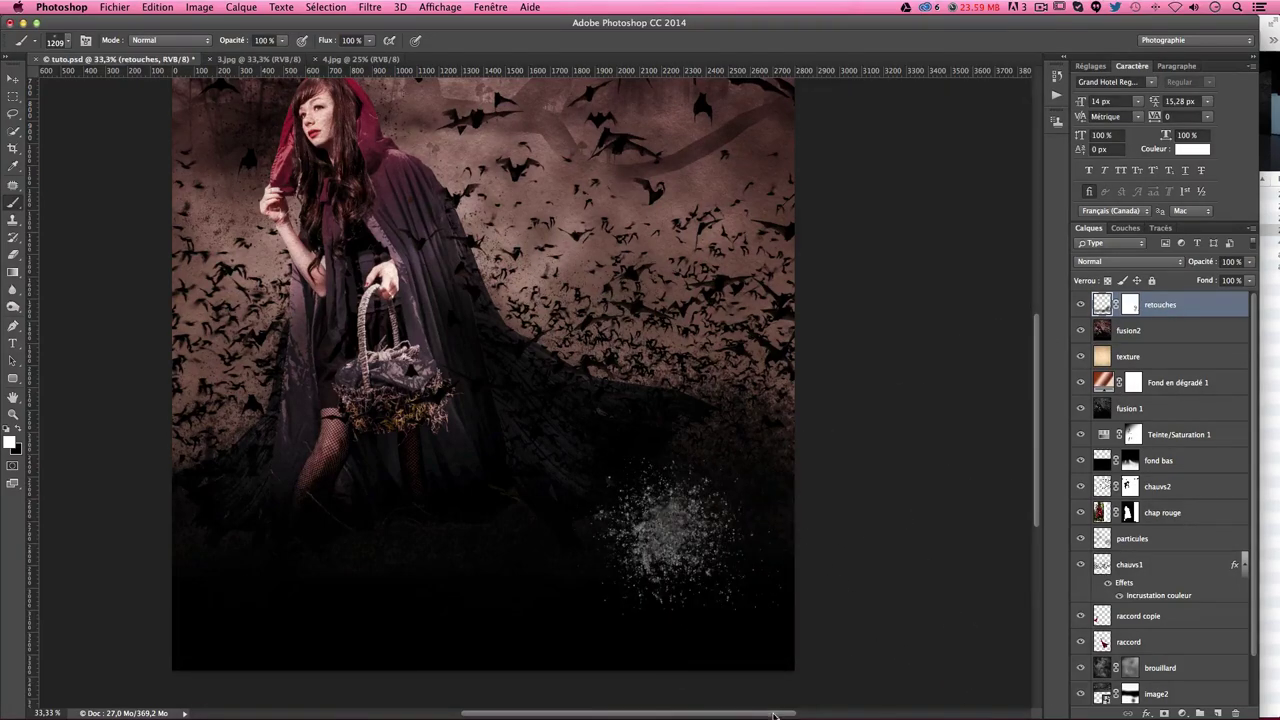
key("x")
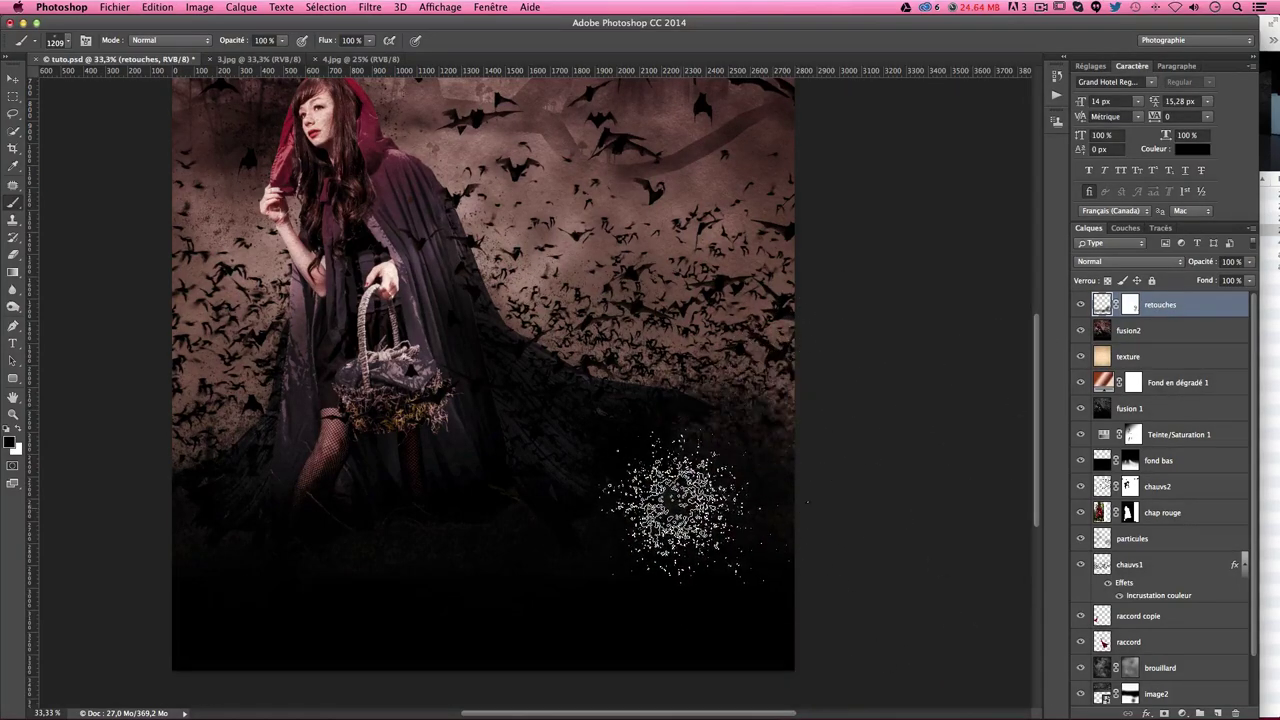
left_click_drag(657, 420, 720, 528)
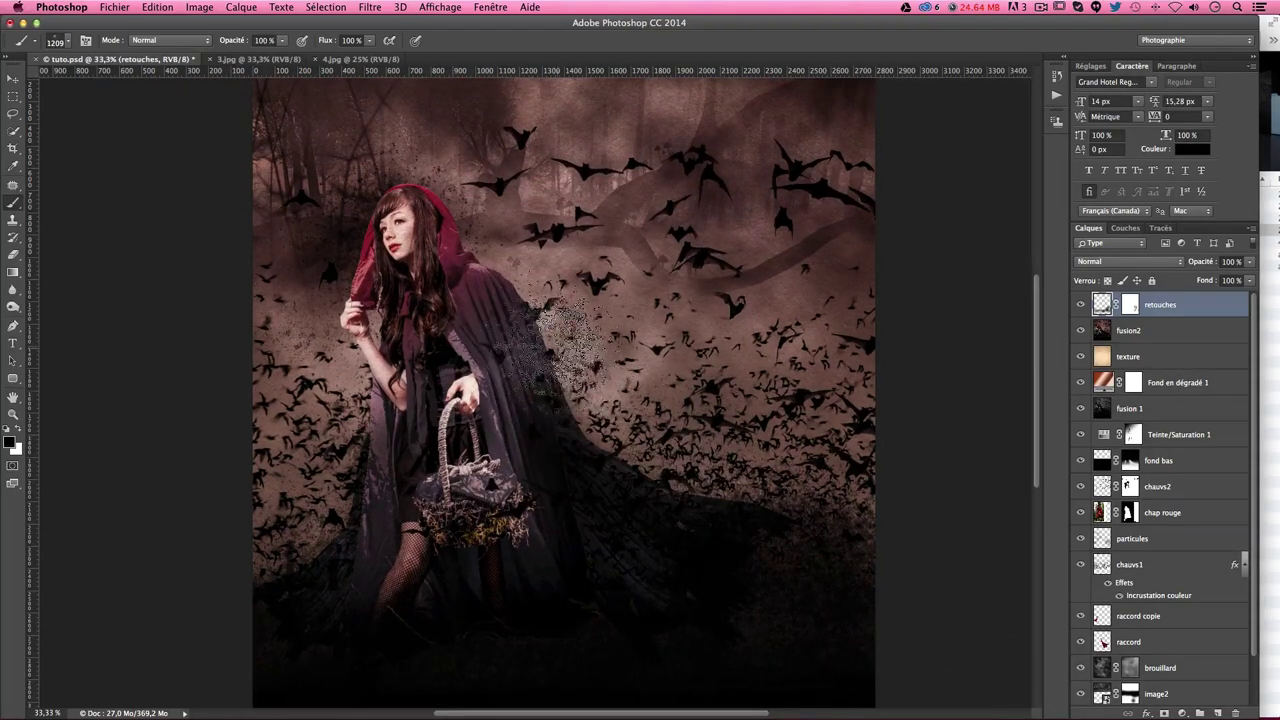
Step: Sample a brown-pink foreground colour from the image and try a particle dab near the bottom, then undo it
left_click(12, 443)
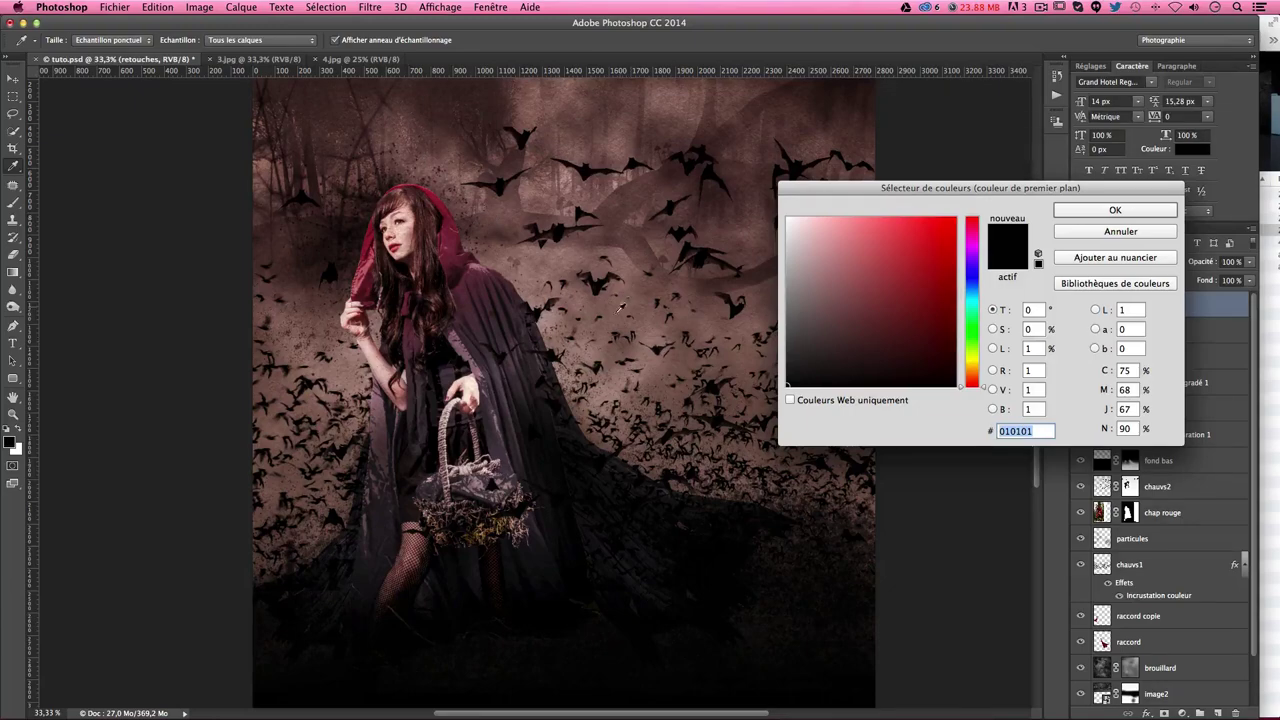
left_click(591, 421)
key("Return")
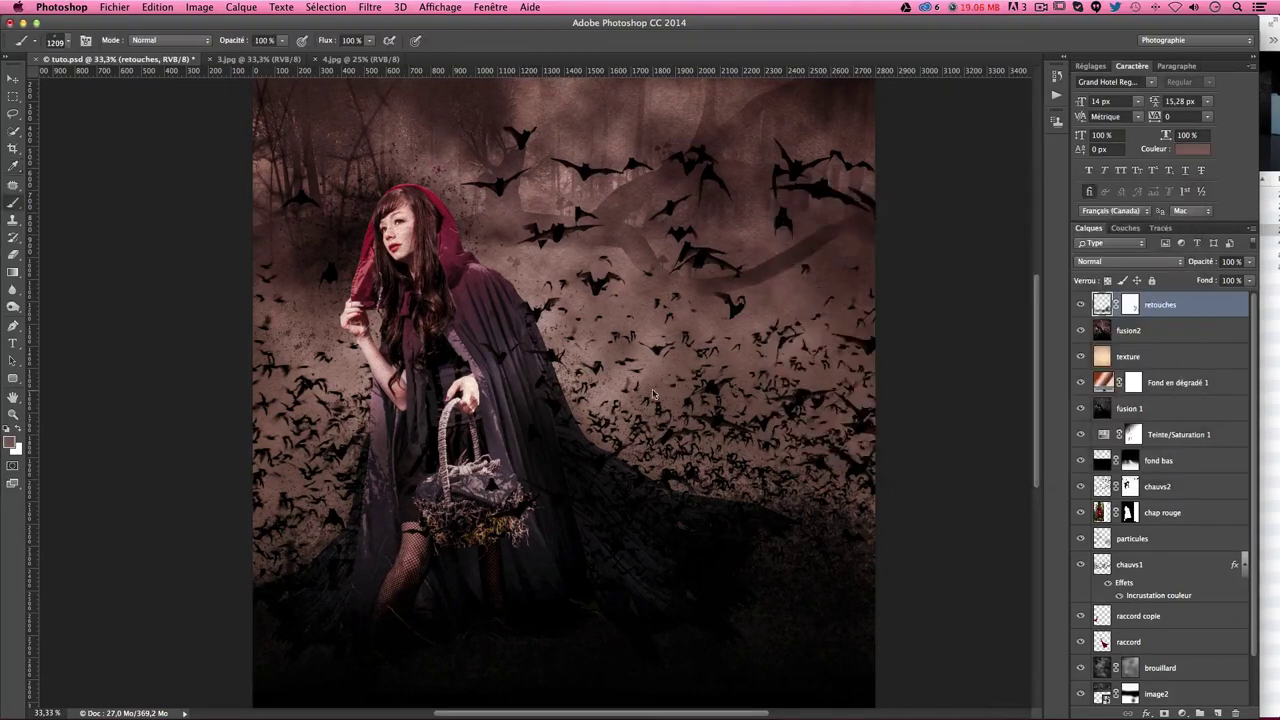
left_click(757, 555)
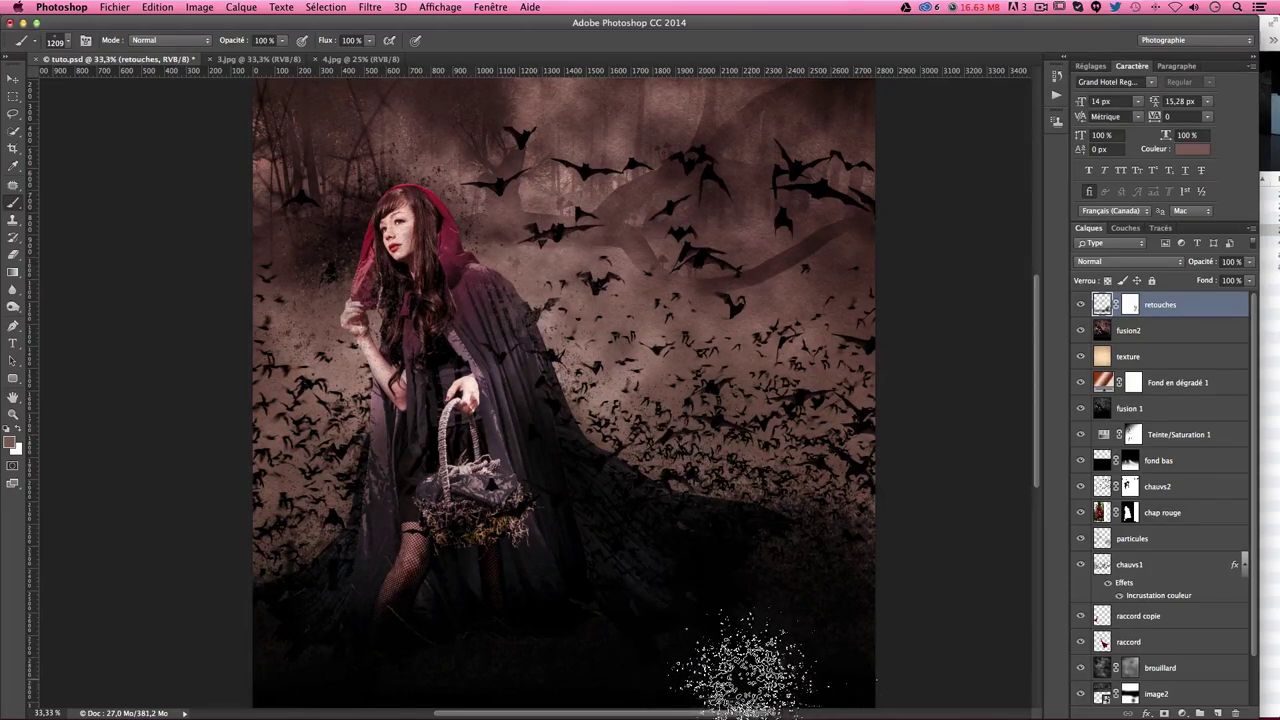
left_click_drag(652, 483, 672, 431)
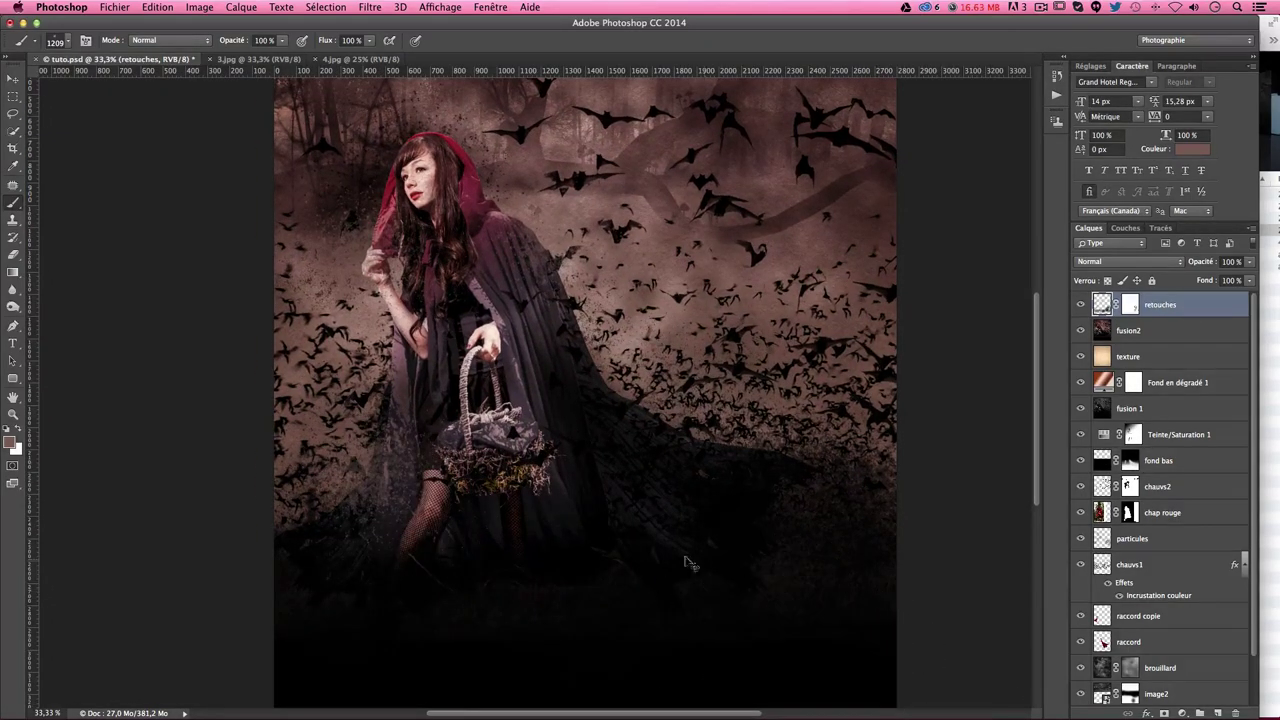
key("ctrl+z")
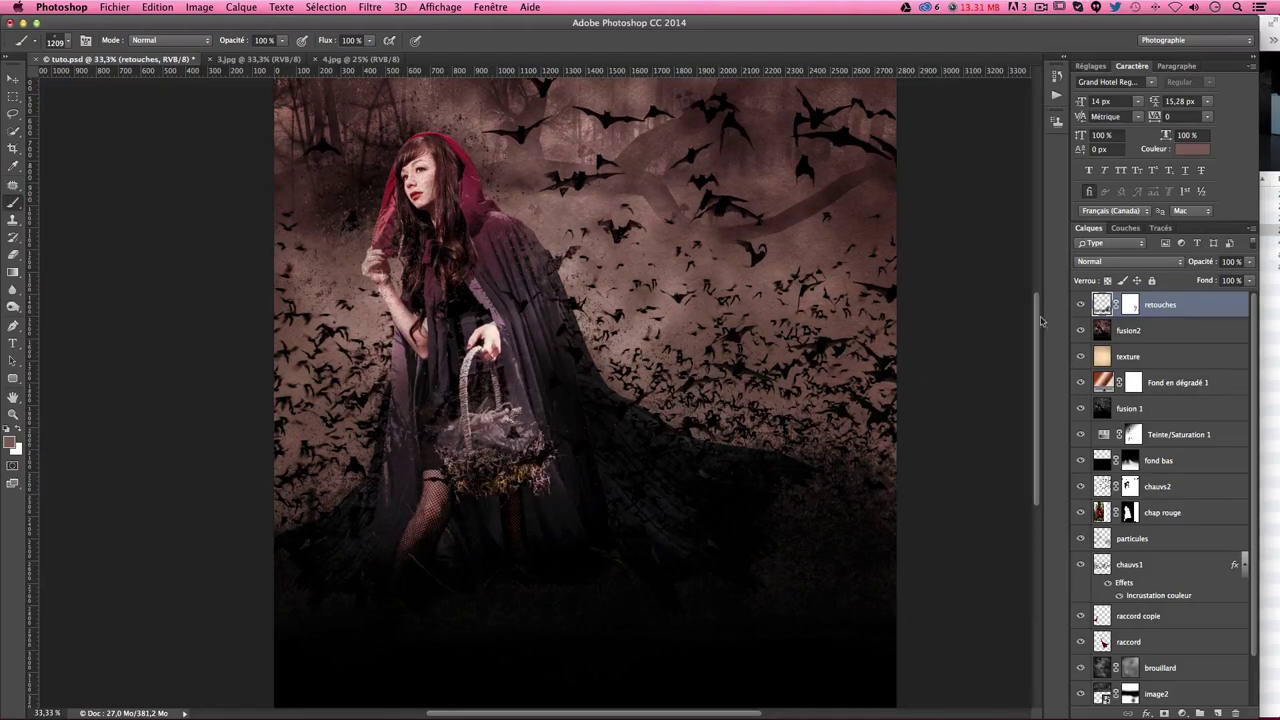
Step: Shrink the brush, undo the stroke over the face, and dab dark red particles beside the hood
scroll(777, 463, "up", 3)
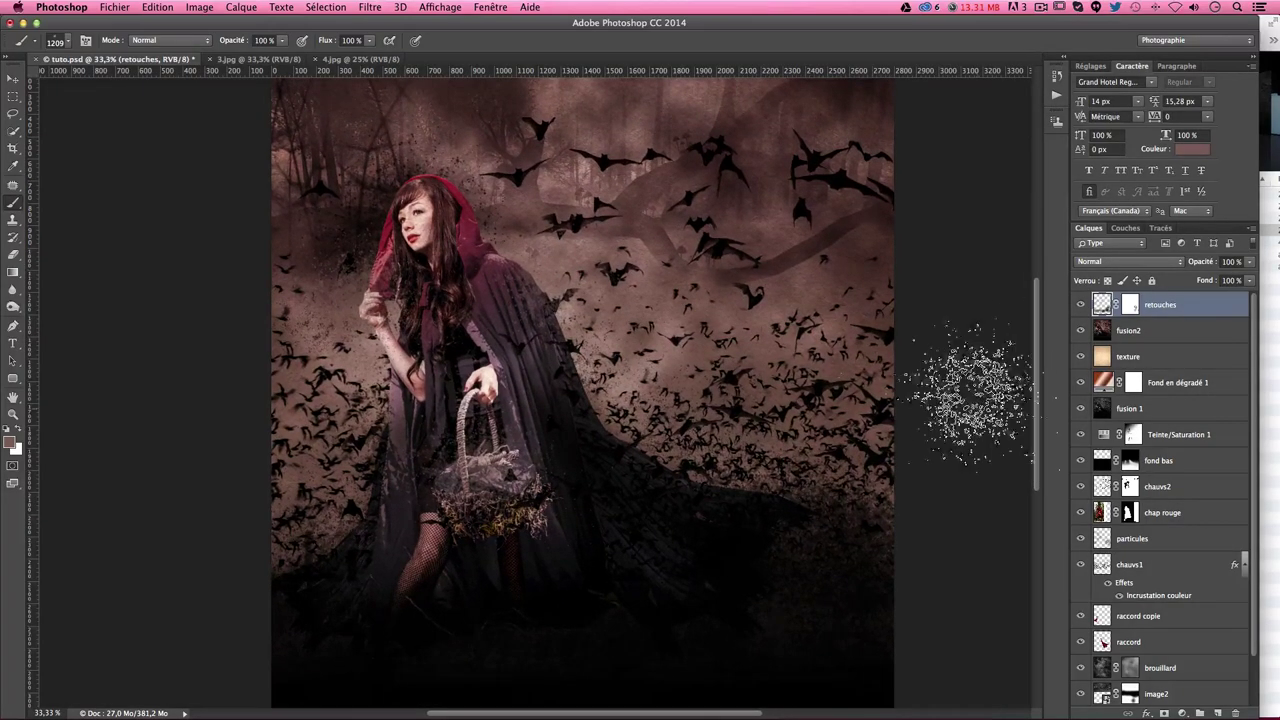
scroll(775, 488, "down", 5)
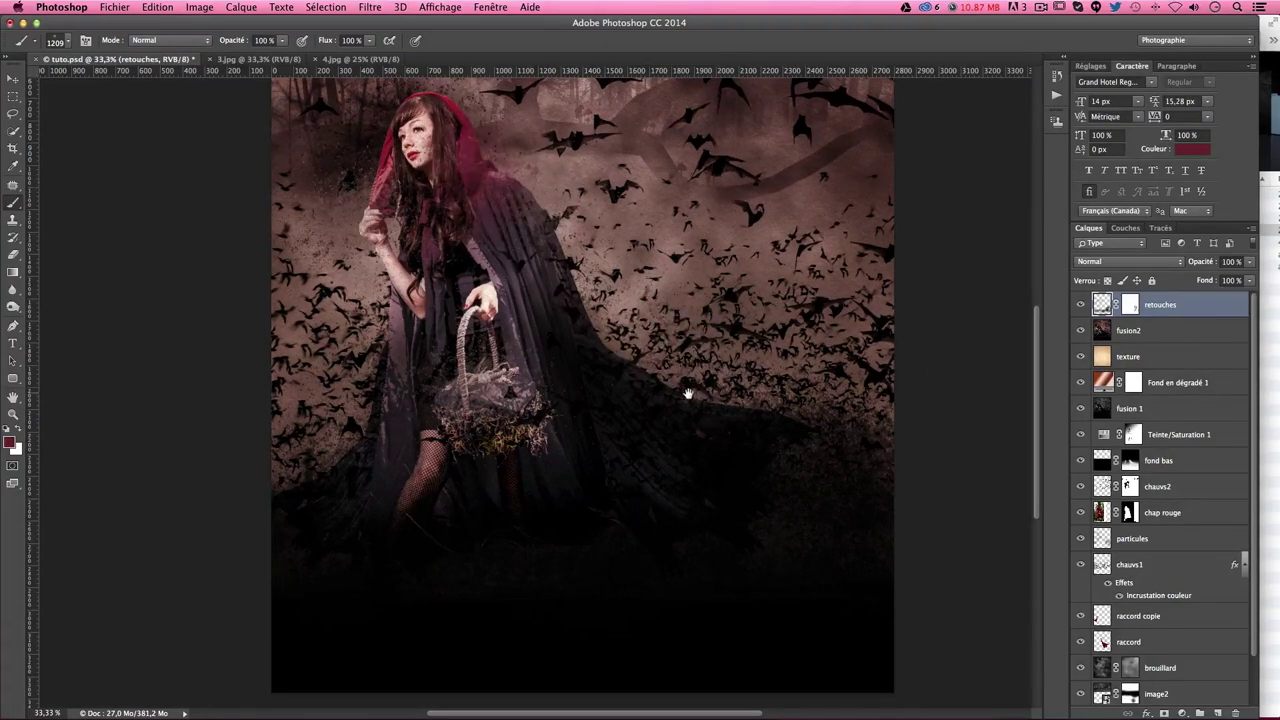
left_click_drag(694, 394, 721, 505)
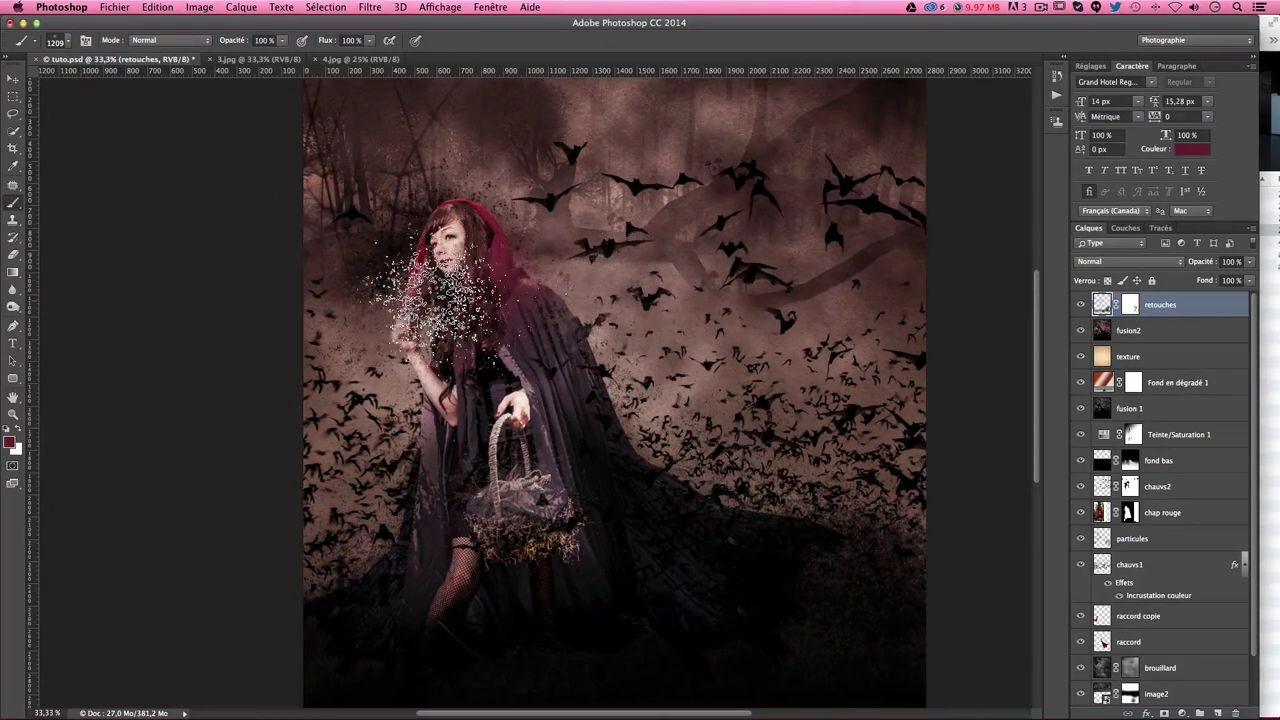
left_click_drag(470, 311, 391, 311)
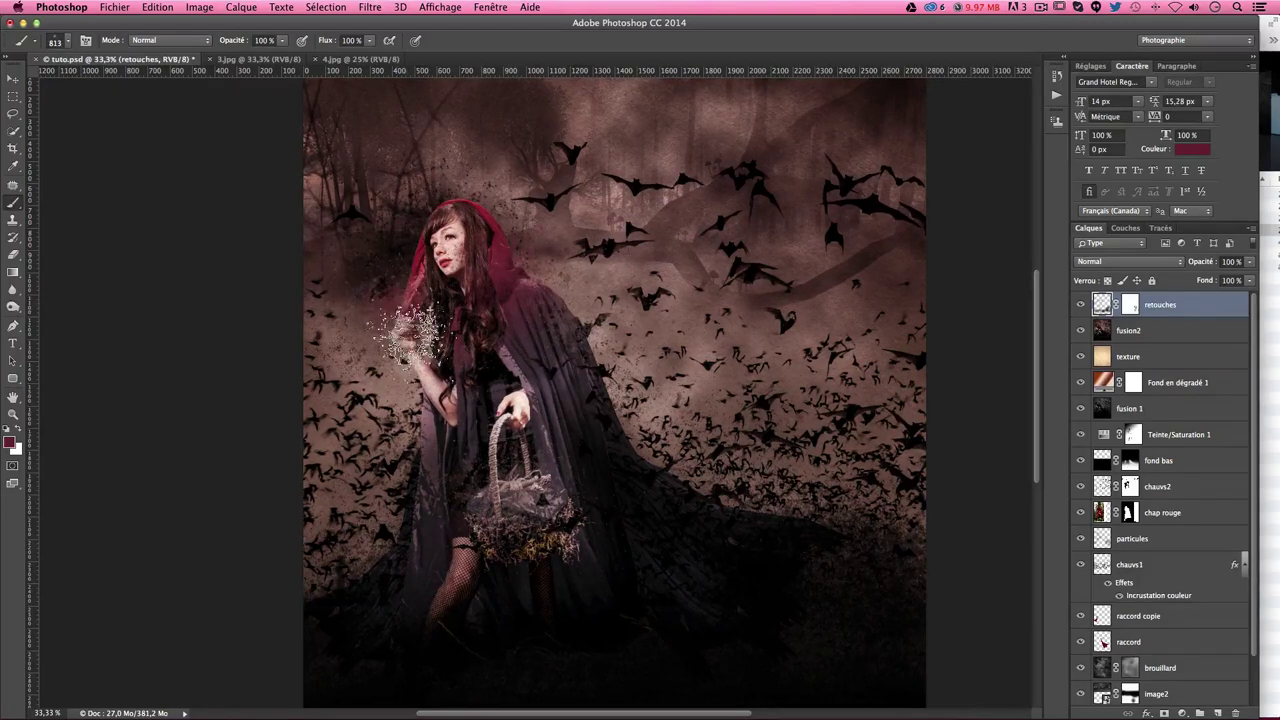
key("ctrl+z")
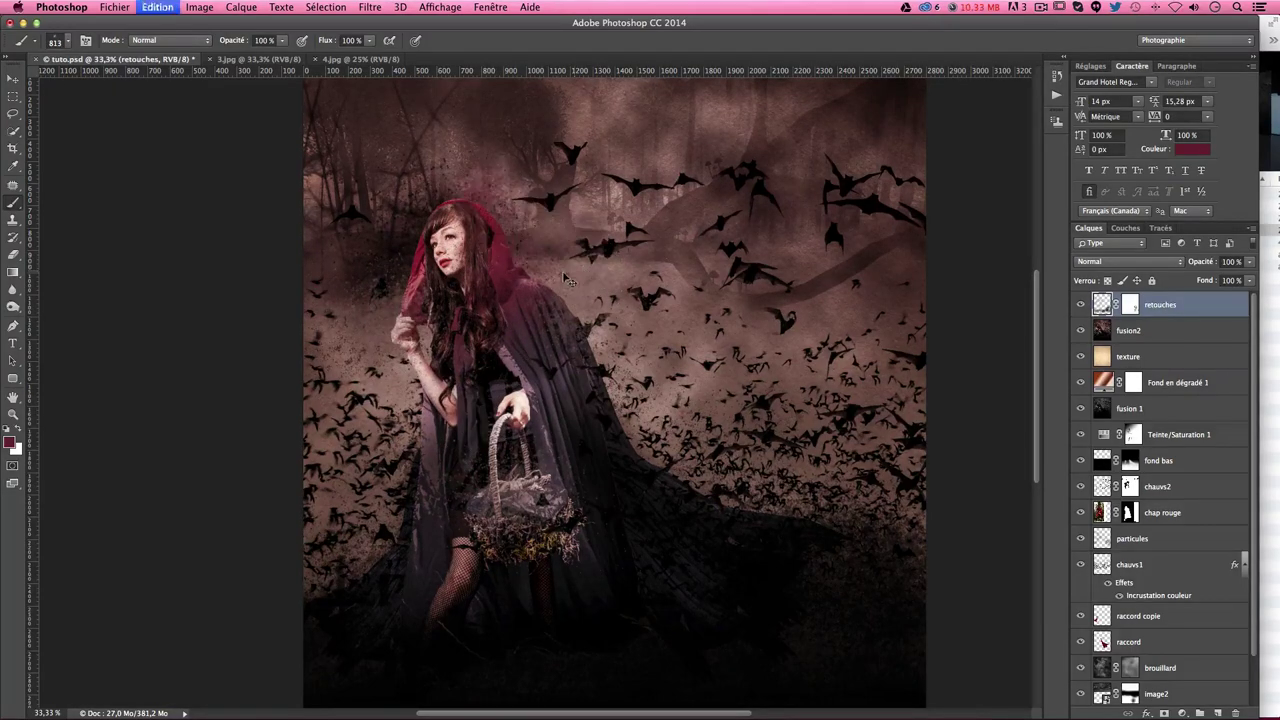
left_click(478, 212)
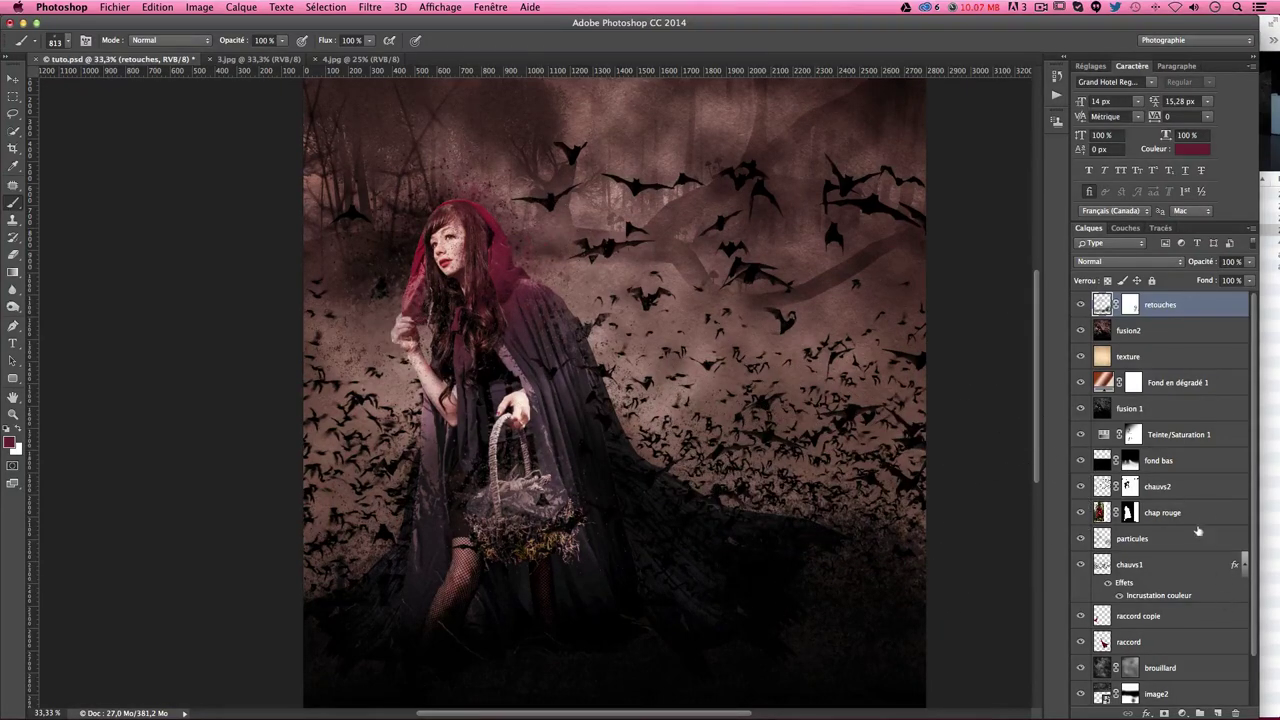
Step: Target the retouches layer mask and choose a hard round brush reduced to about 87 px
left_click(1130, 305)
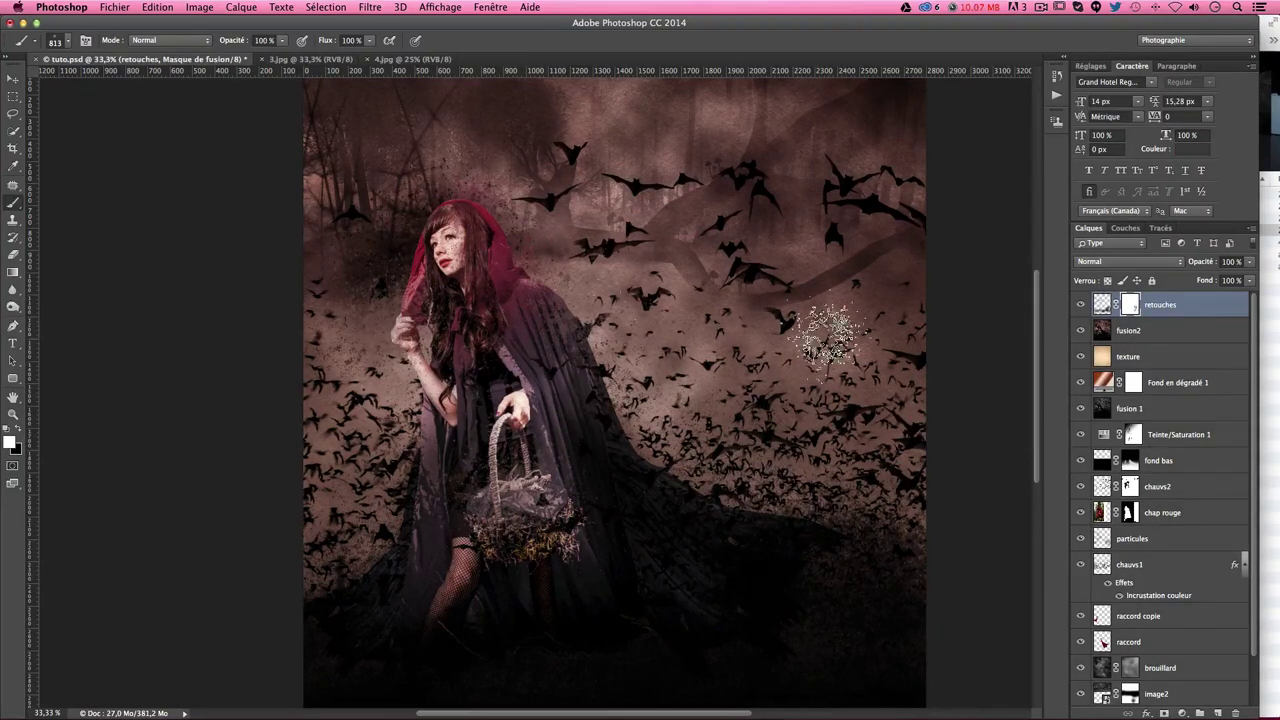
left_click(56, 44)
scroll(70, 209, "up", 10)
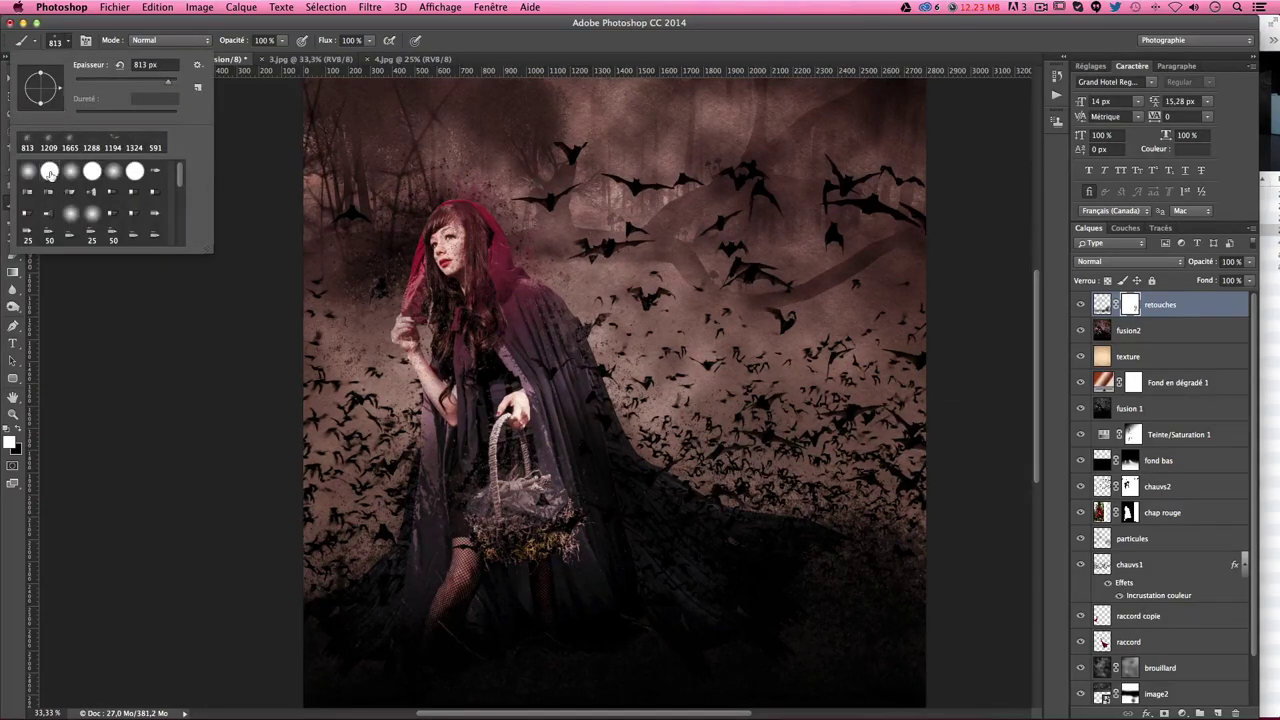
left_click(50, 173)
mouse_move(570, 283)
left_mouse_down()
mouse_move(487, 280)
mouse_move(485, 228)
mouse_move(449, 210)
left_mouse_up()
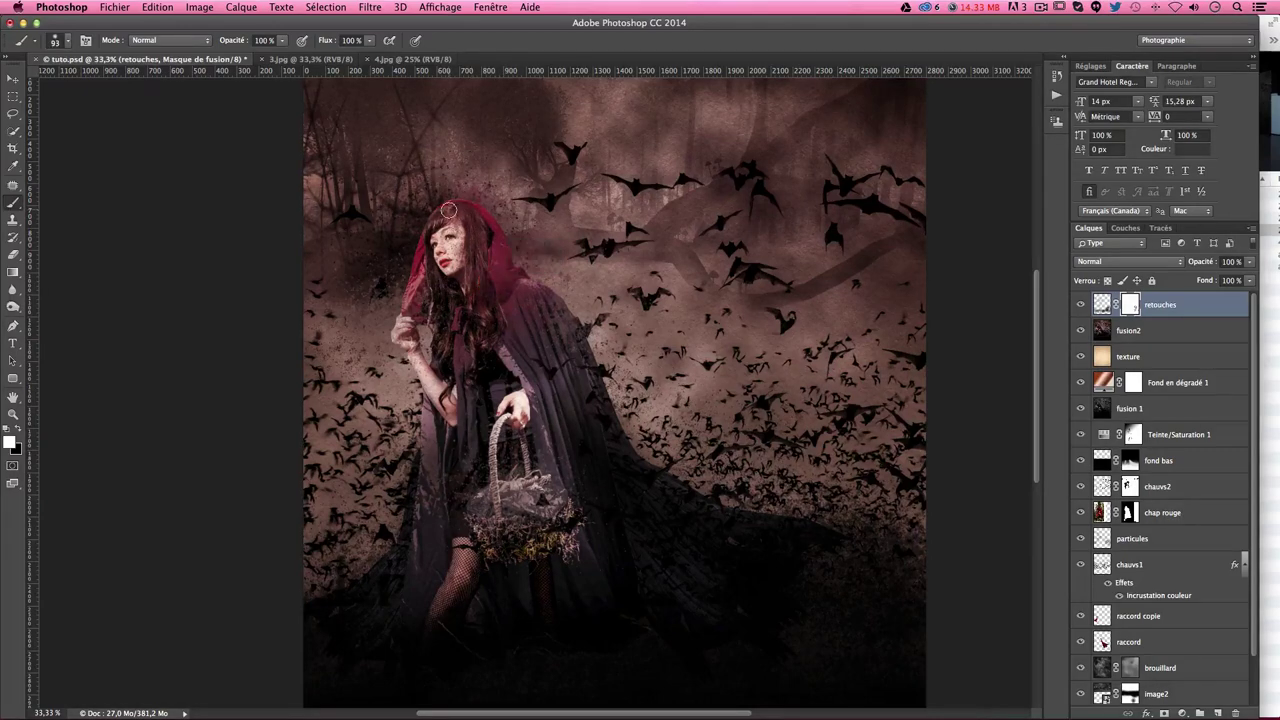
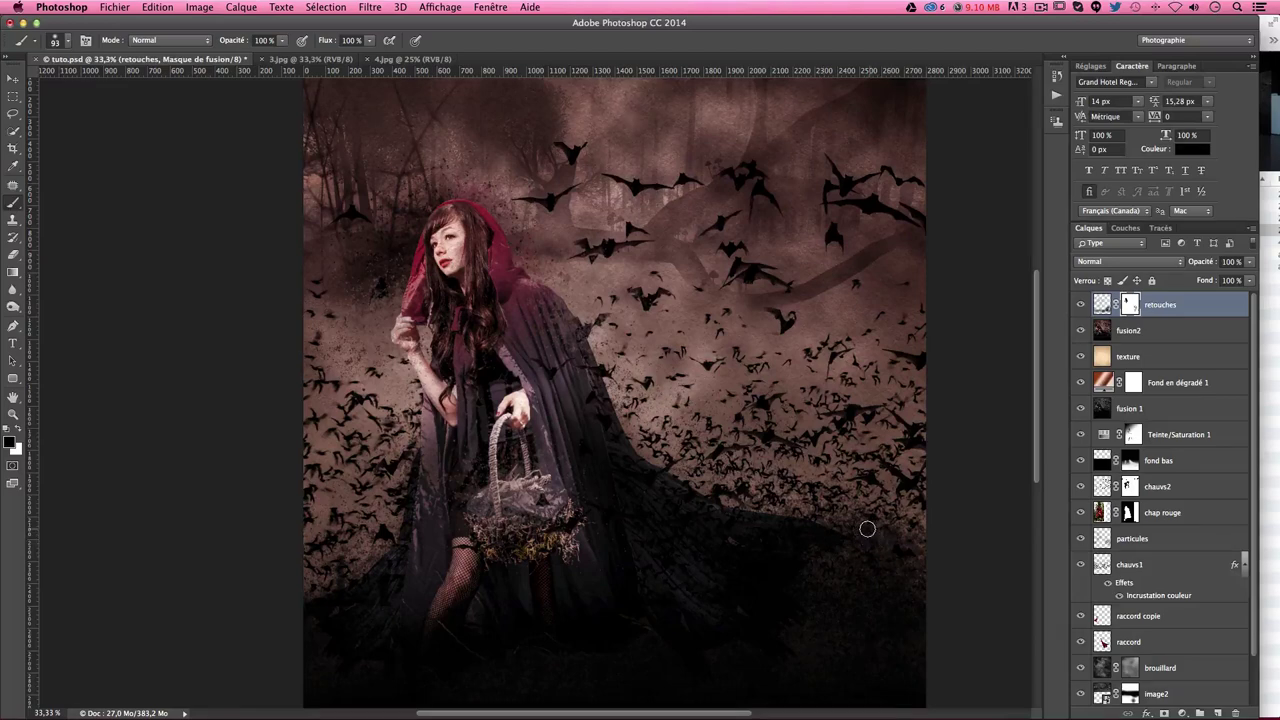
Step: Add a new empty layer and set the foreground colour to yellow fdda39
scroll(803, 534, "down", 2)
scroll(801, 542, "down", 1)
scroll(797, 543, "up", 1)
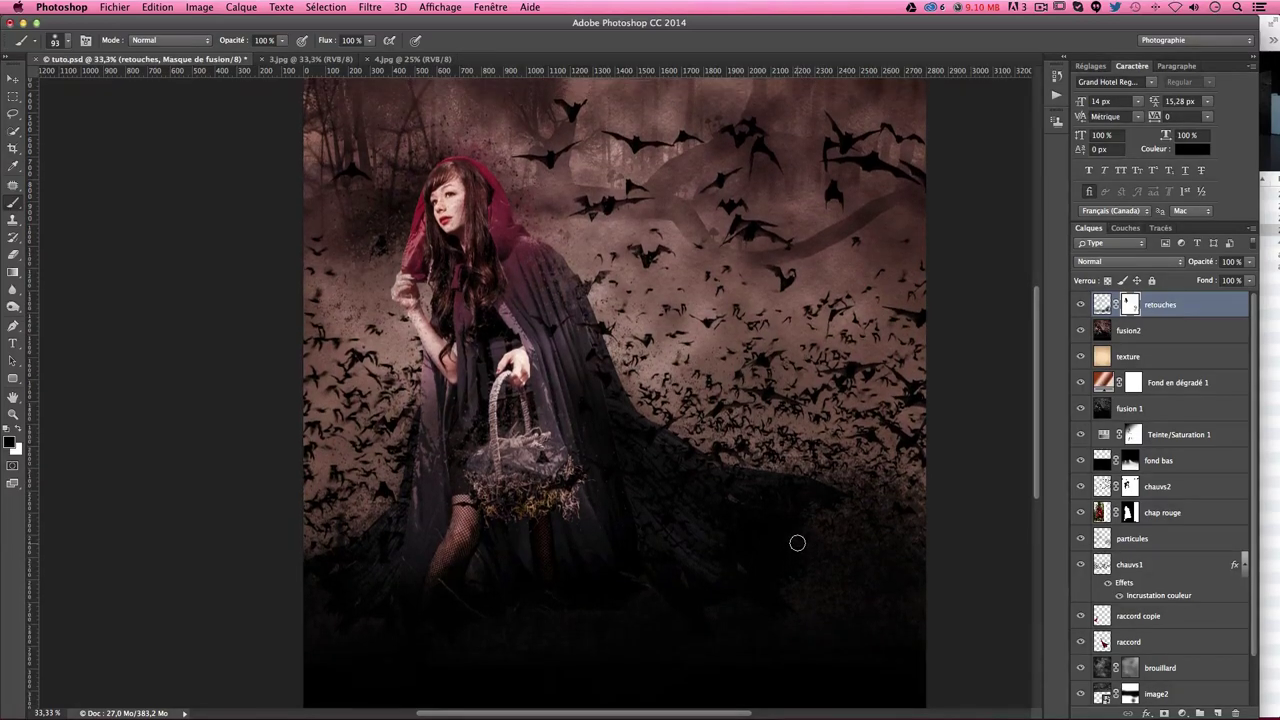
scroll(795, 542, "up", 1)
scroll(793, 542, "up", 1)
scroll(791, 541, "up", 3)
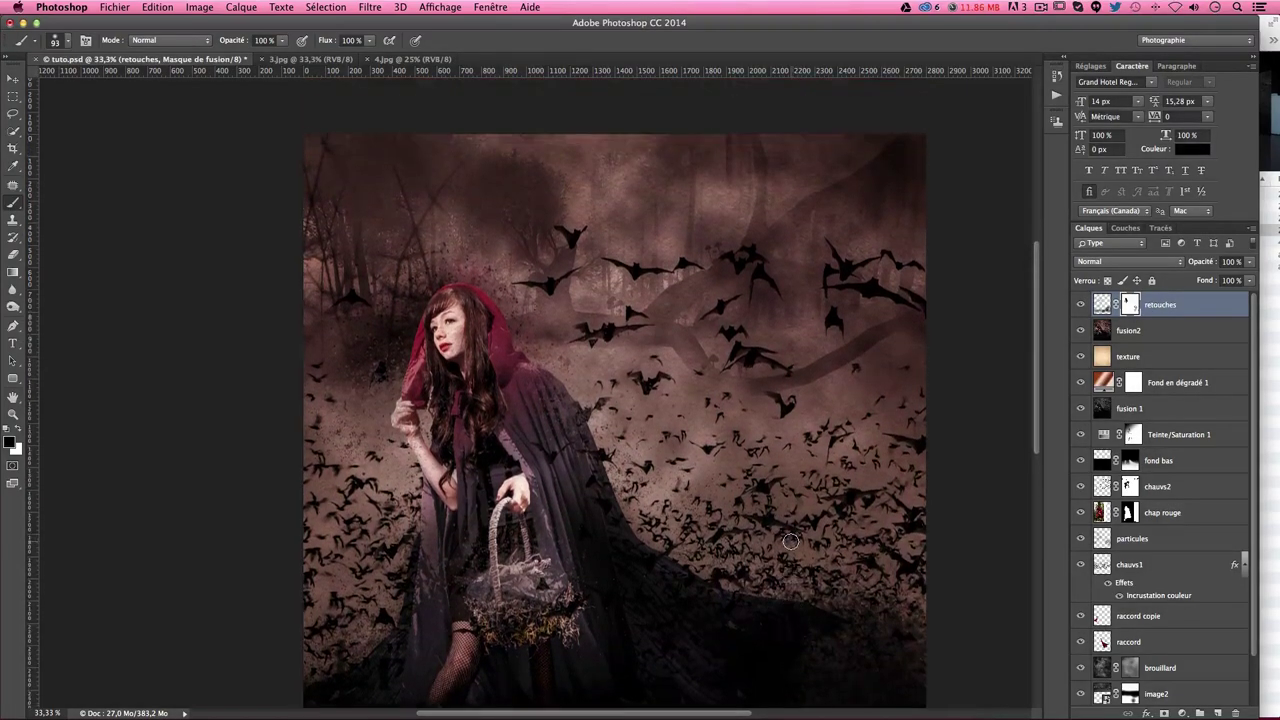
scroll(771, 507, "down", 3)
scroll(682, 370, "up", 2)
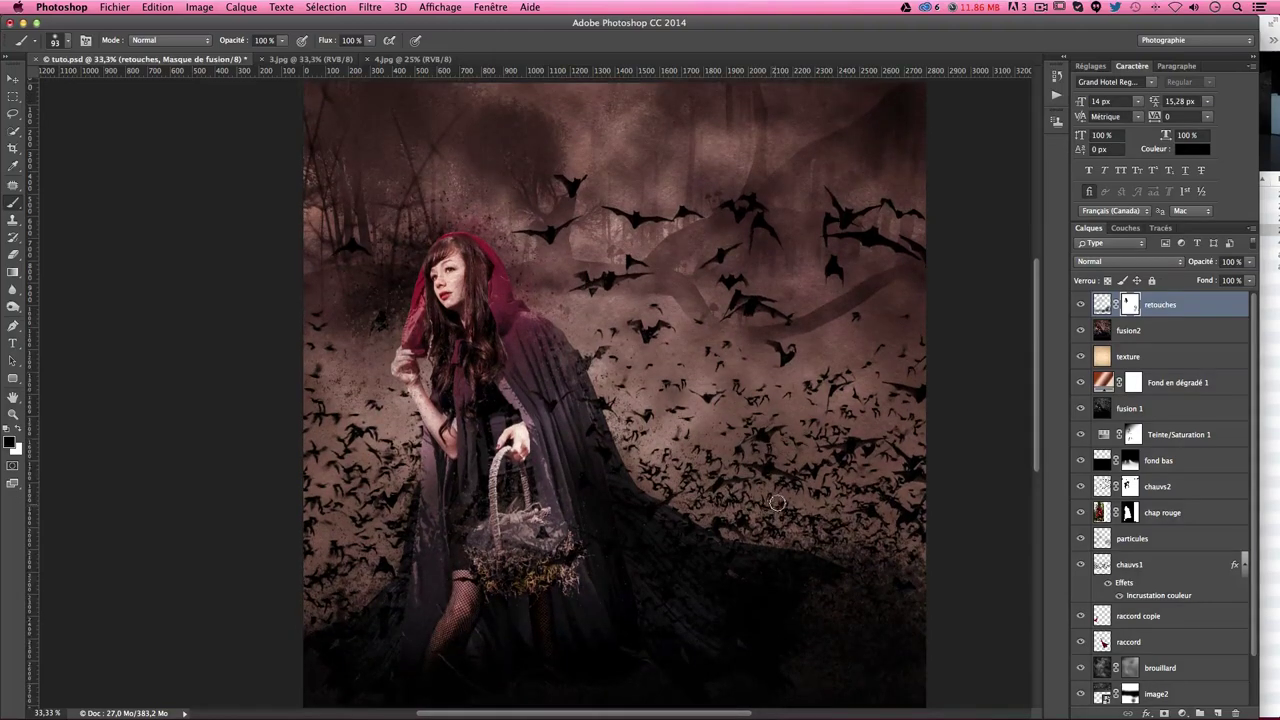
scroll(658, 369, "down", 1)
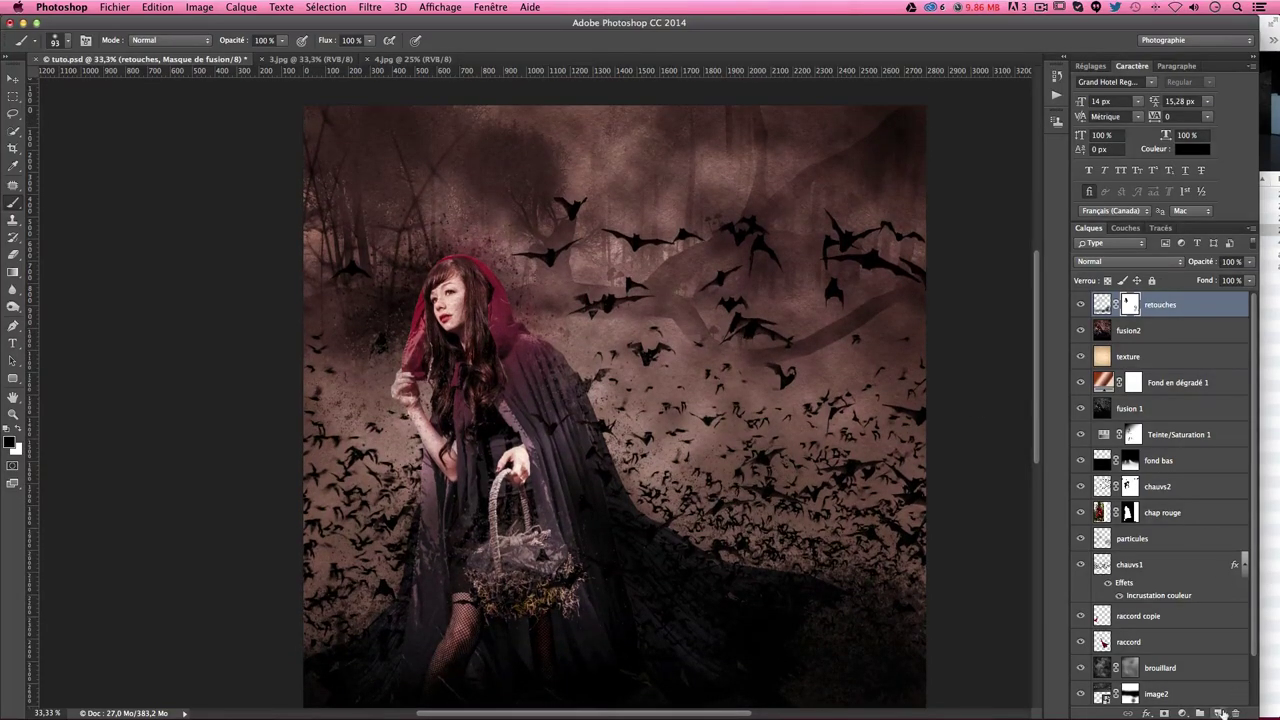
left_click(1219, 712)
left_click(10, 442)
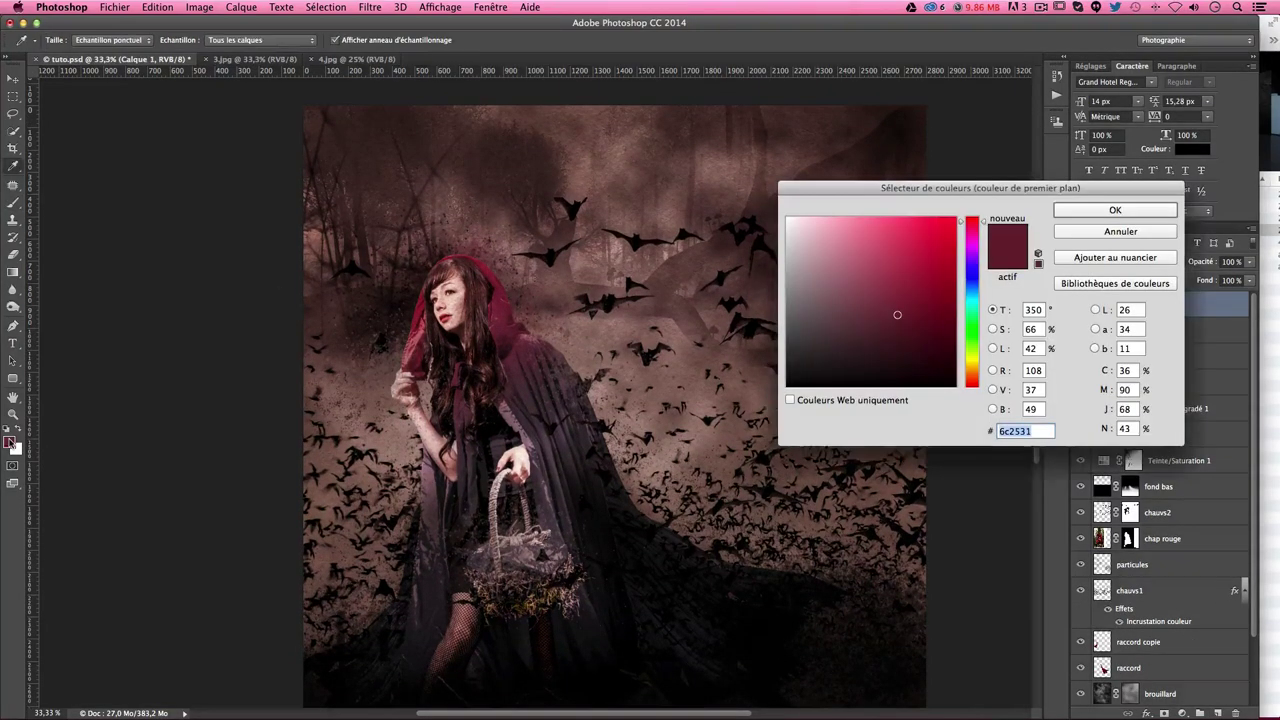
left_click_drag(974, 383, 976, 362)
left_click(919, 218)
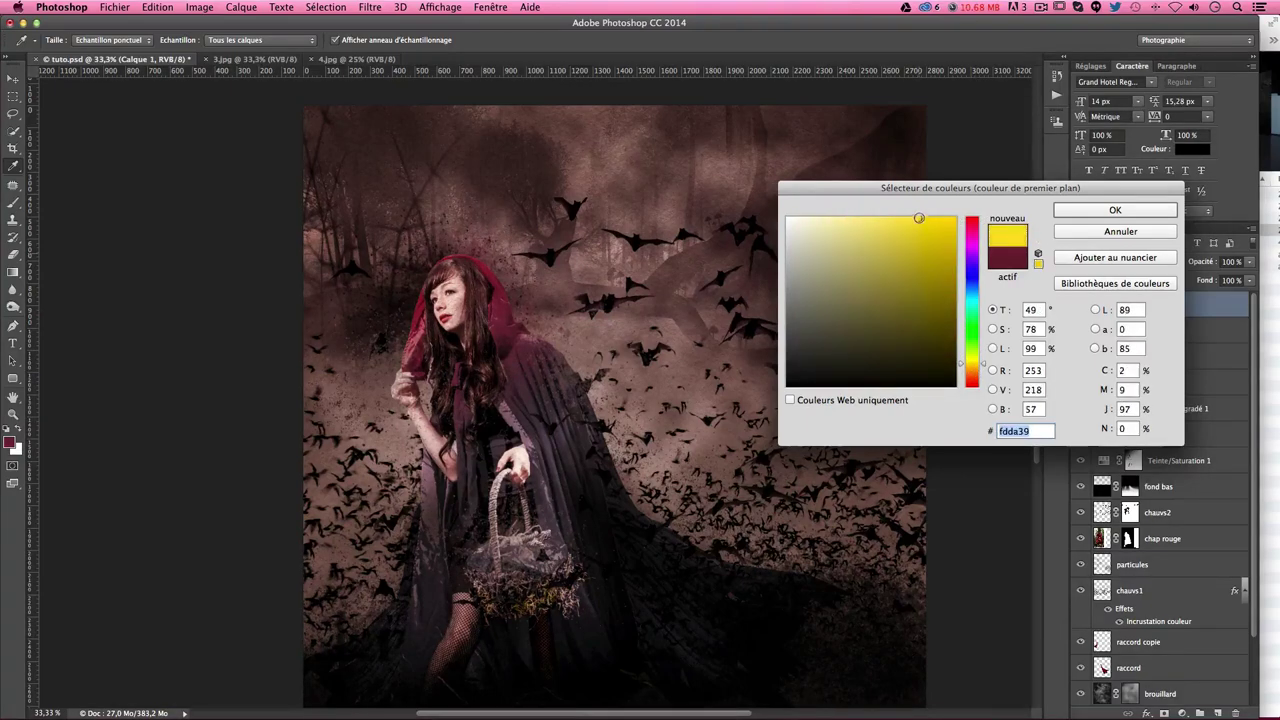
left_click(1108, 210)
Step: Brush a faint yellow glow over the upper sky with a large brush at 18% opacity
left_click_drag(373, 195, 500, 186)
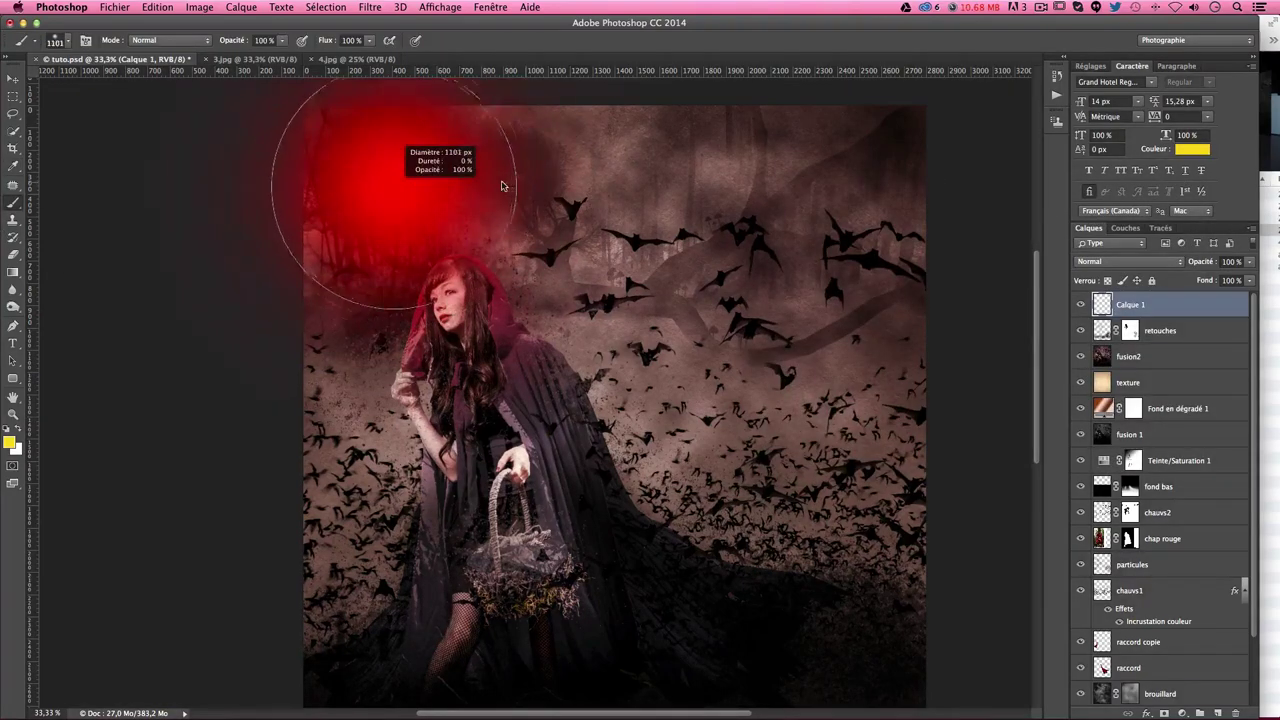
left_click_drag(337, 163, 286, 217)
key("ctrl+z")
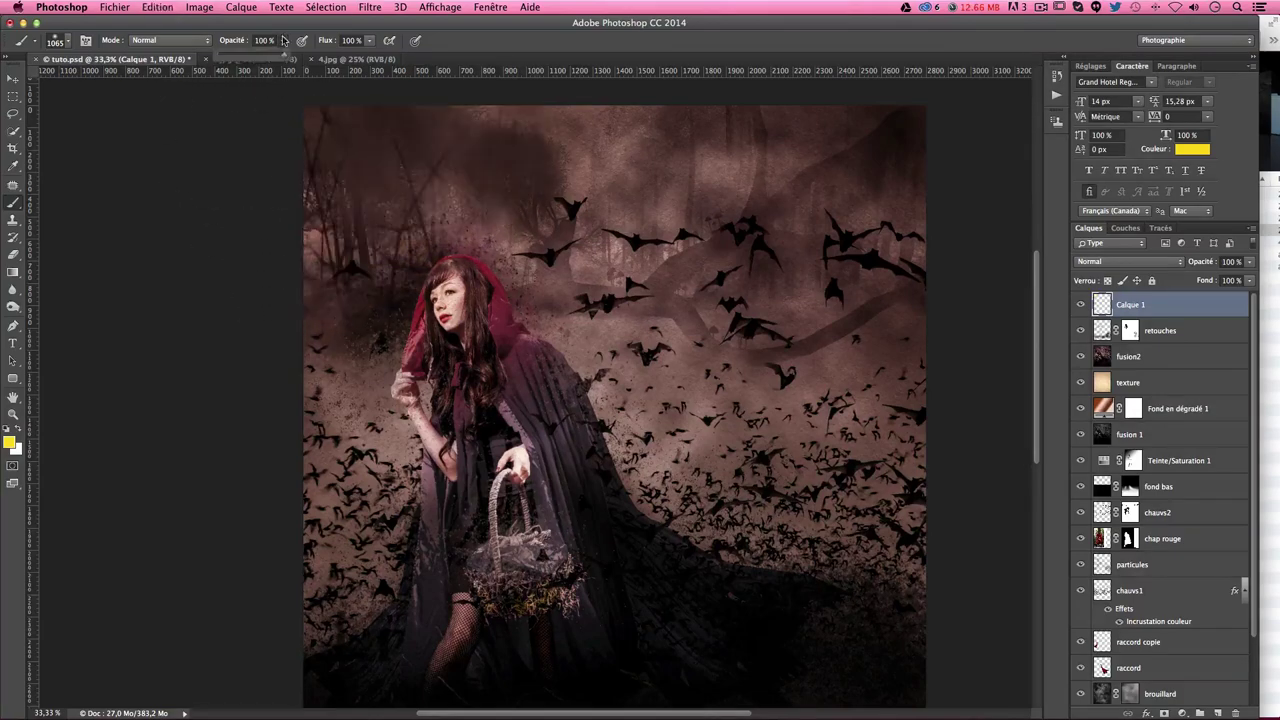
left_click_drag(246, 57, 233, 57)
mouse_move(286, 114)
left_mouse_down()
mouse_move(229, 263)
mouse_move(657, 29)
left_mouse_up()
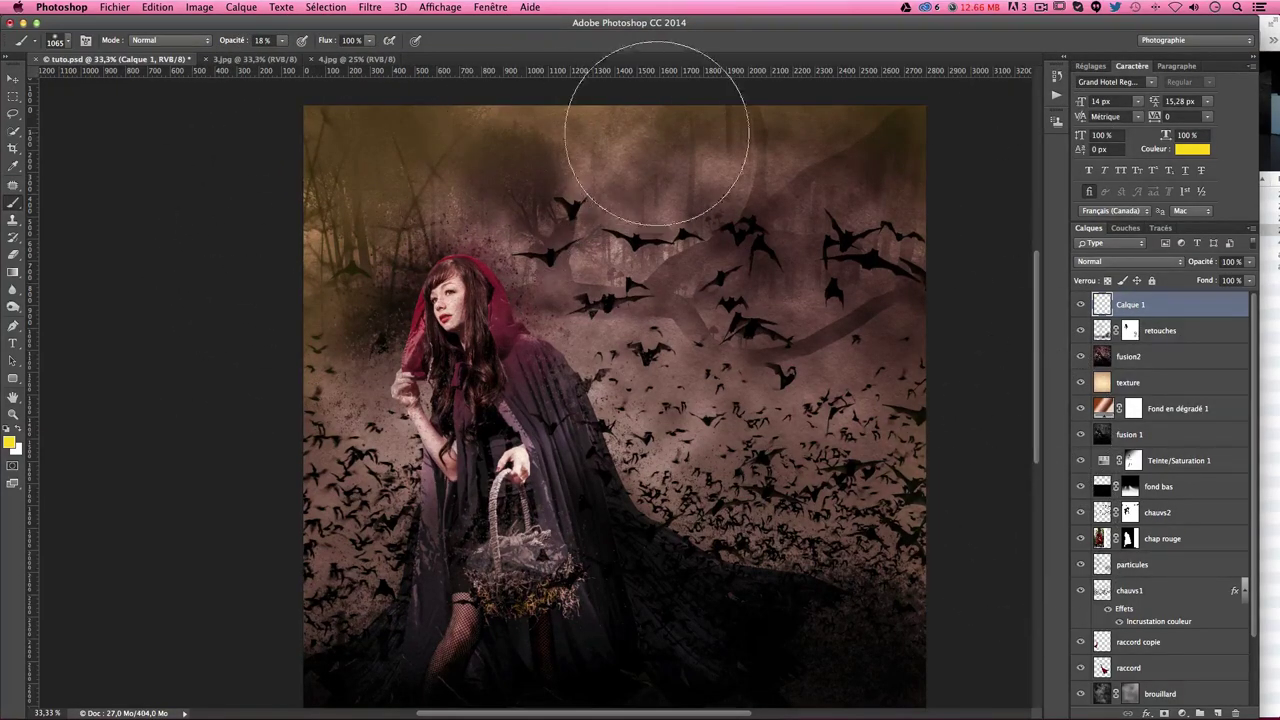
left_click_drag(661, 100, 576, 163)
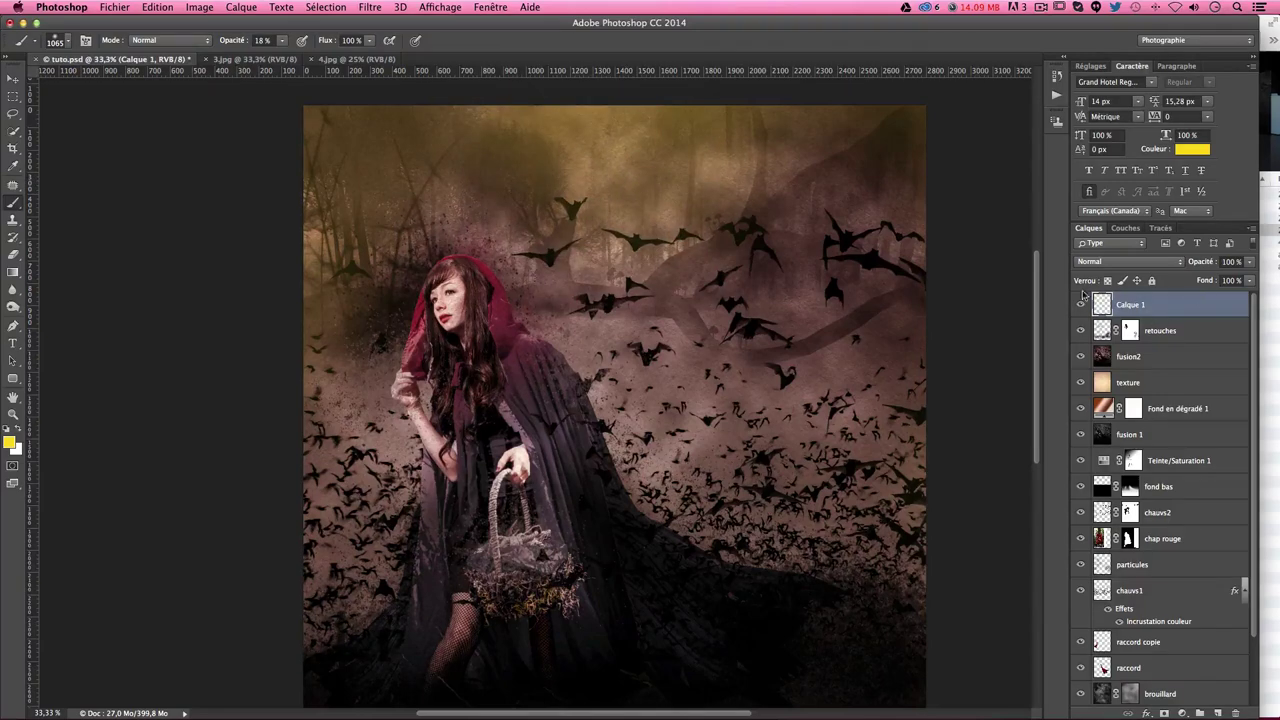
Step: Set the yellow glow layer's blend mode to Incrustation
left_click(1123, 262)
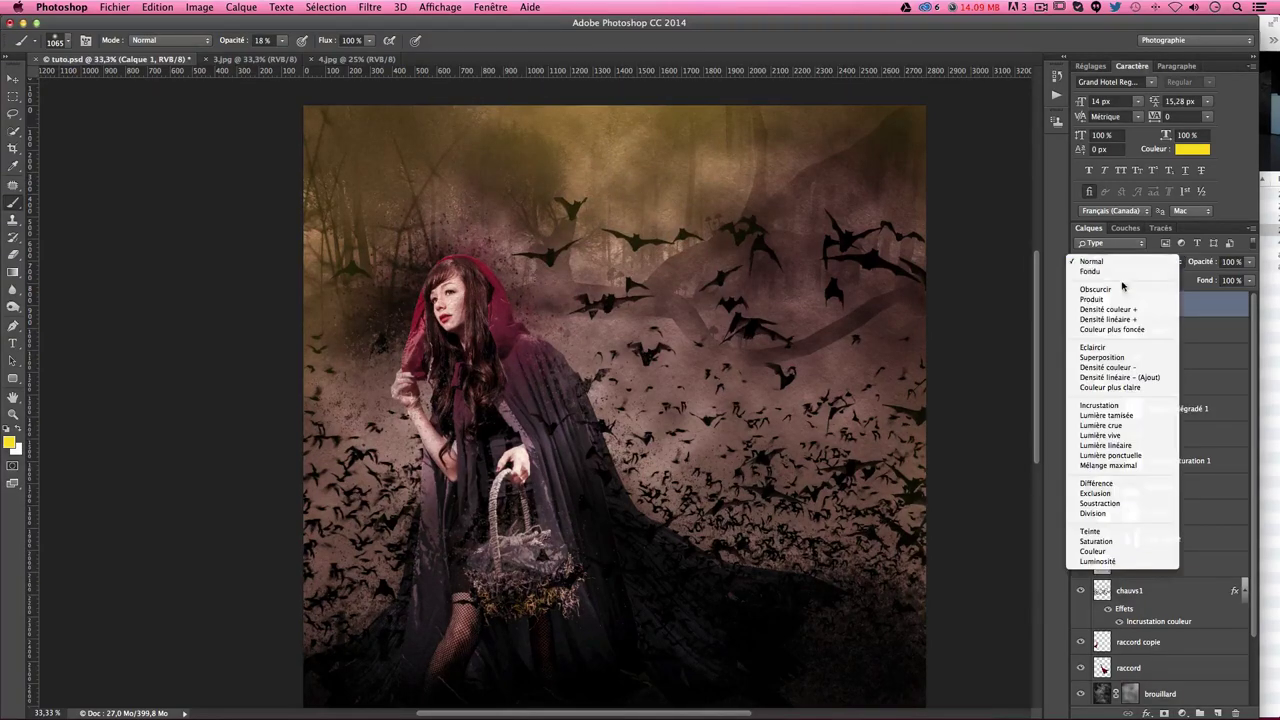
left_click(1112, 412)
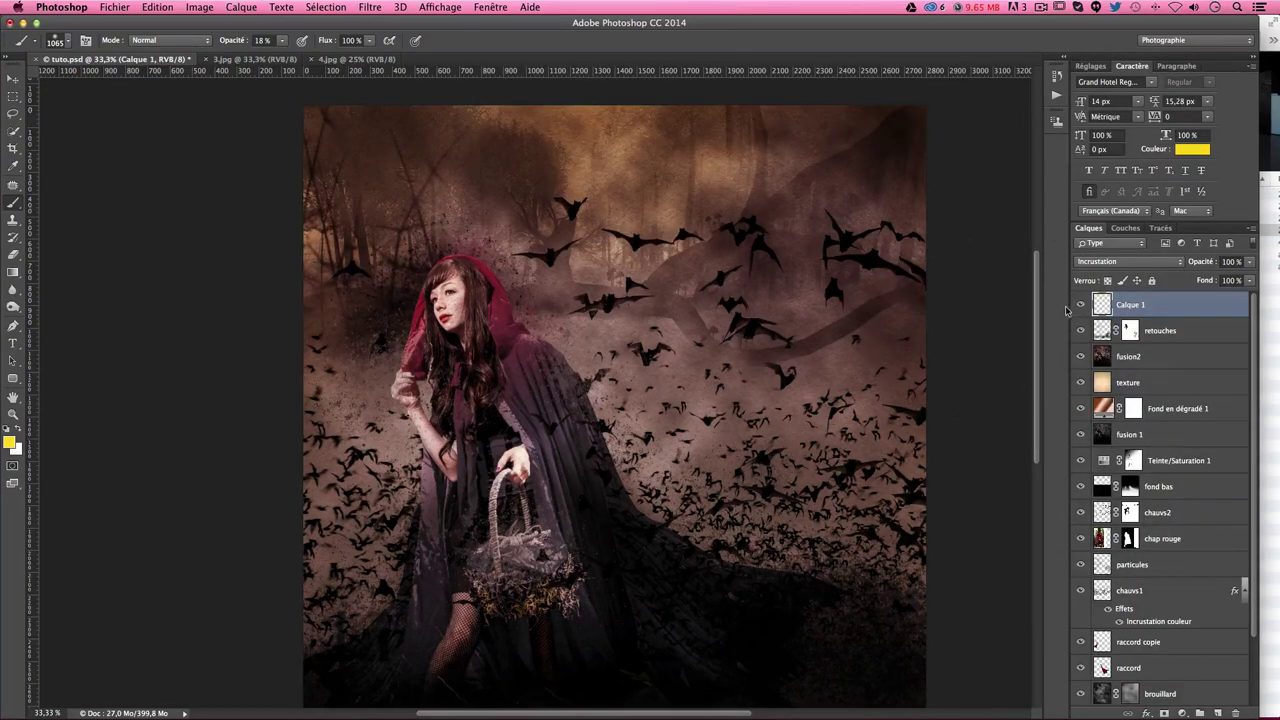
left_click(1093, 262)
left_click(1092, 272)
key("Down")
key("super+minus")
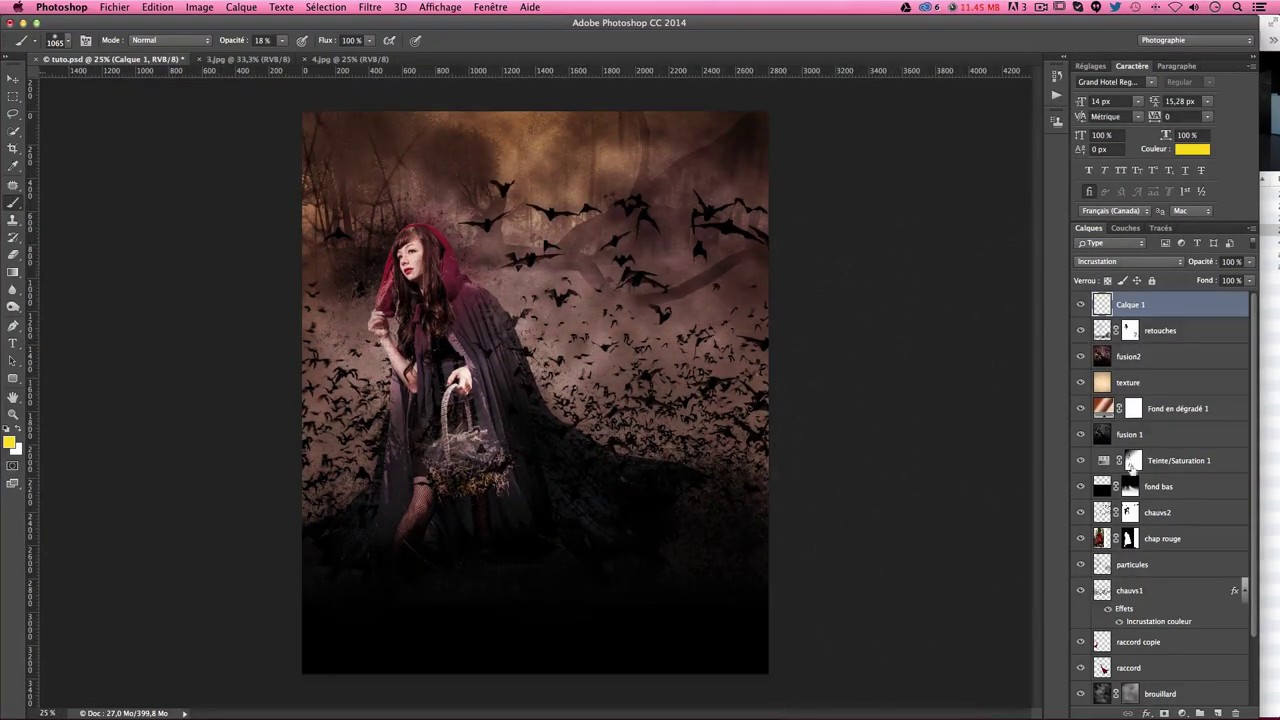
Step: Add a layer mask to Calque 1 and hide parts of the yellow glow at the upper-left and right
left_click(1164, 713)
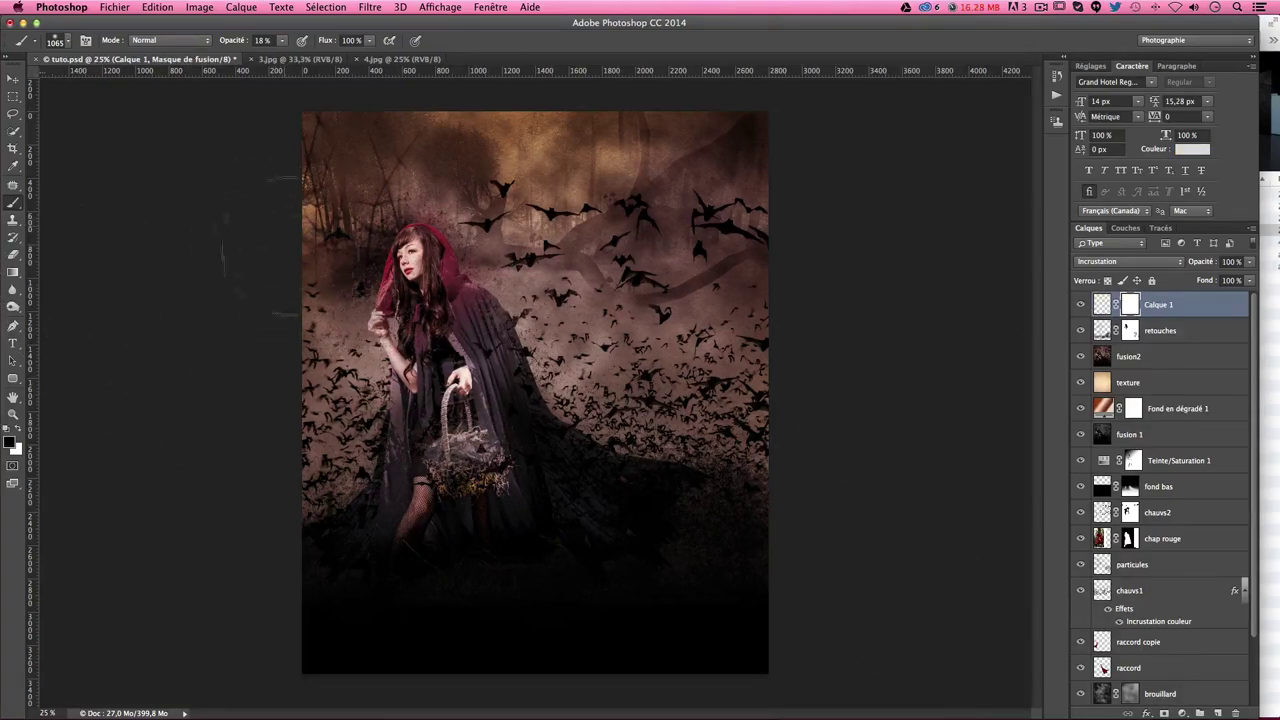
mouse_move(311, 237)
left_mouse_down()
mouse_move(306, 271)
mouse_move(320, 206)
mouse_move(318, 244)
left_mouse_up()
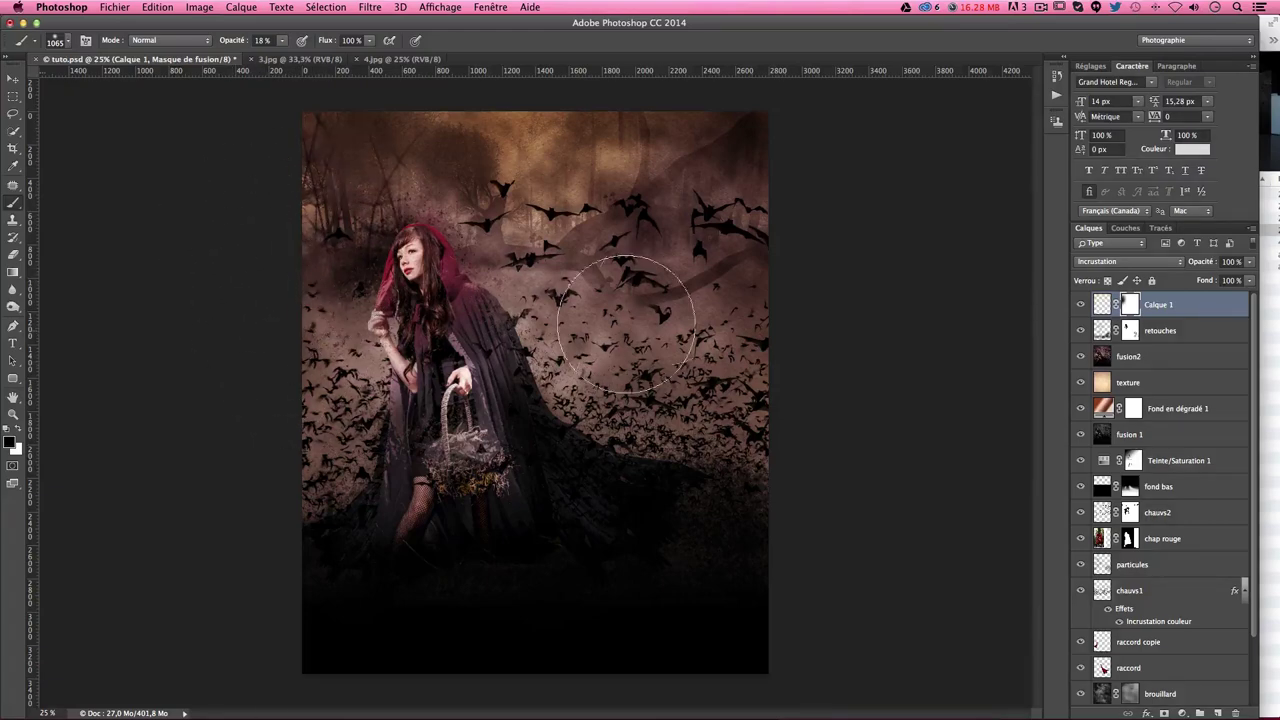
left_click(751, 500)
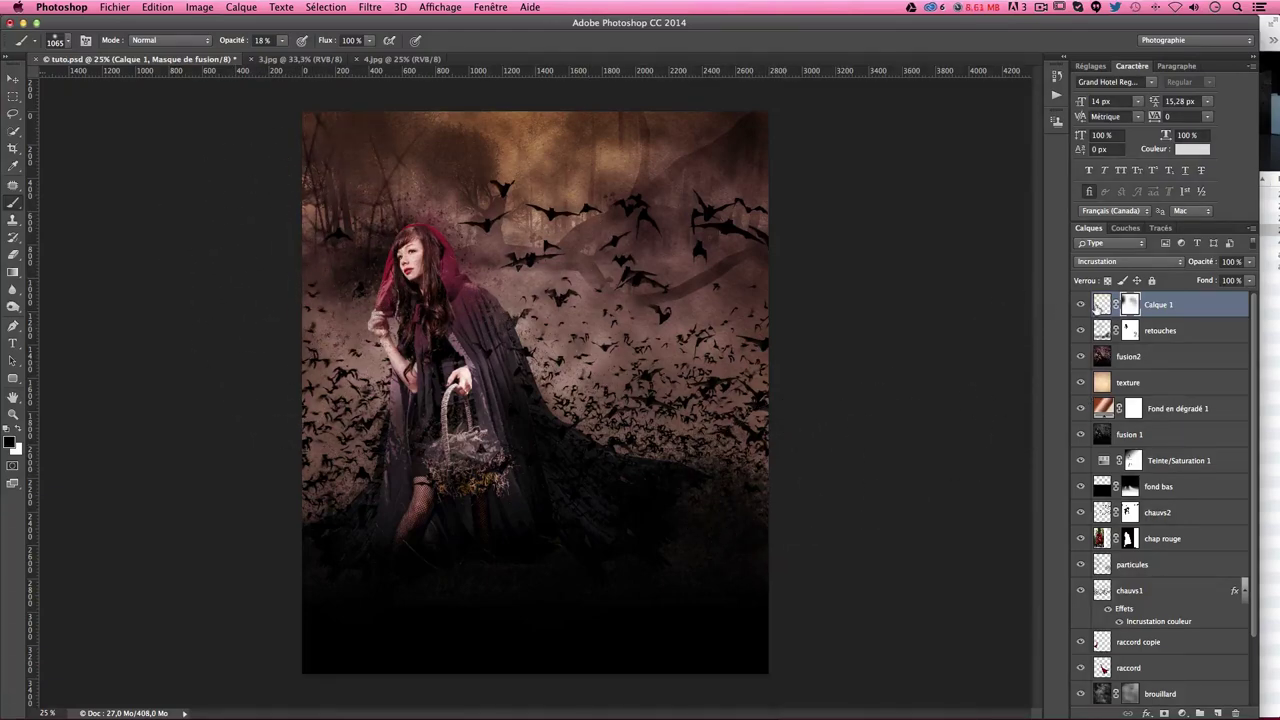
left_click(1100, 305)
Step: Paint violet at 10% opacity over the upper-right sky, the bats there and the left edge
left_click(9, 443)
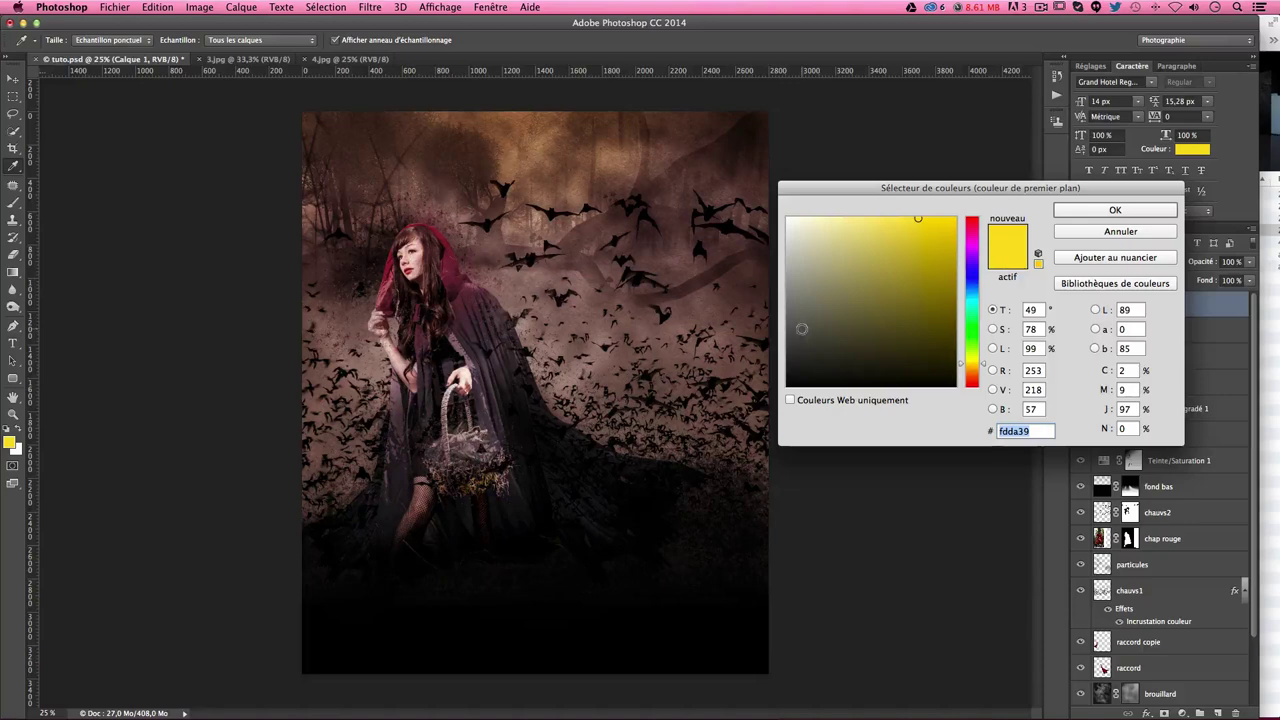
mouse_move(979, 264)
left_mouse_down()
mouse_move(956, 249)
mouse_move(976, 254)
left_mouse_up()
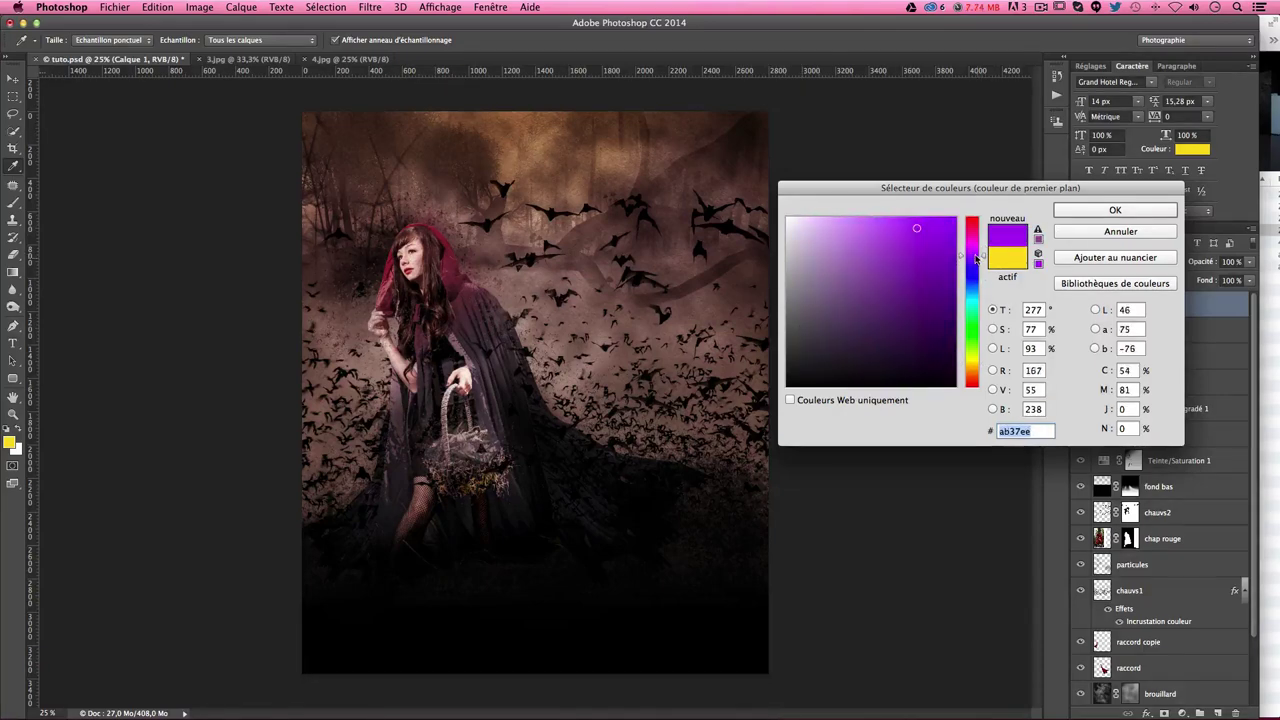
left_click(901, 228)
left_click(1101, 209)
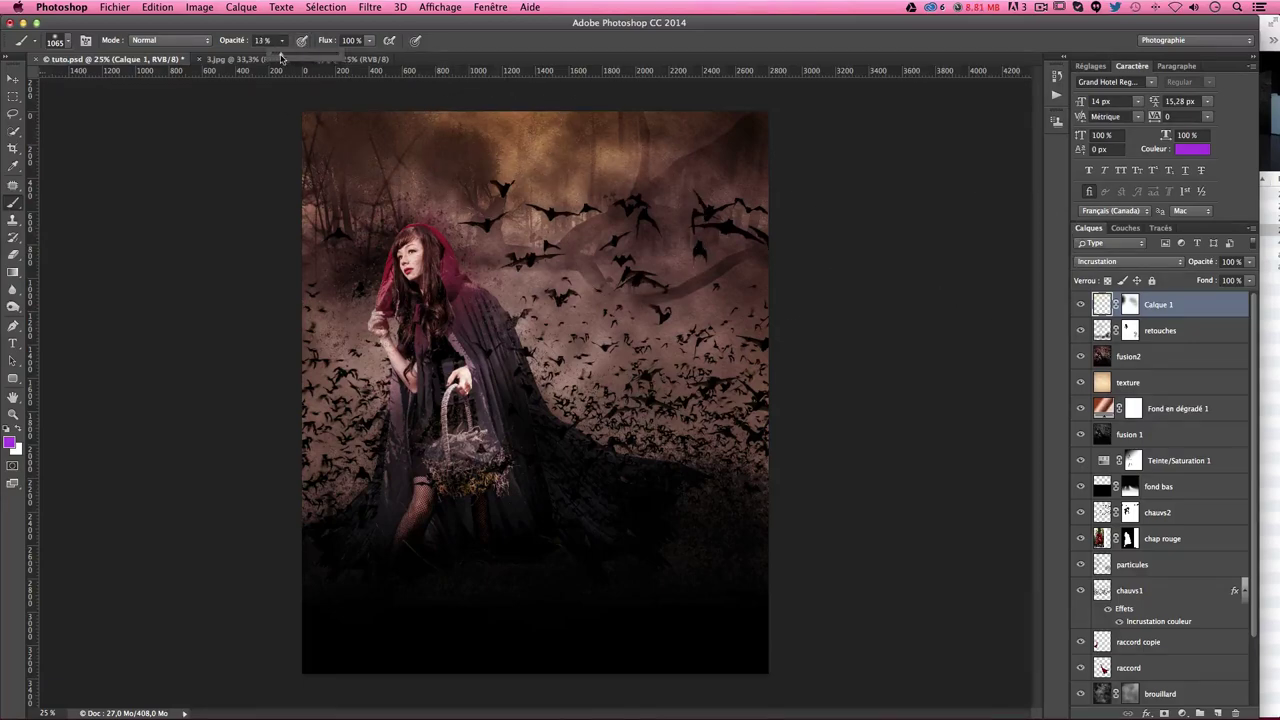
left_click_drag(709, 134, 766, 160)
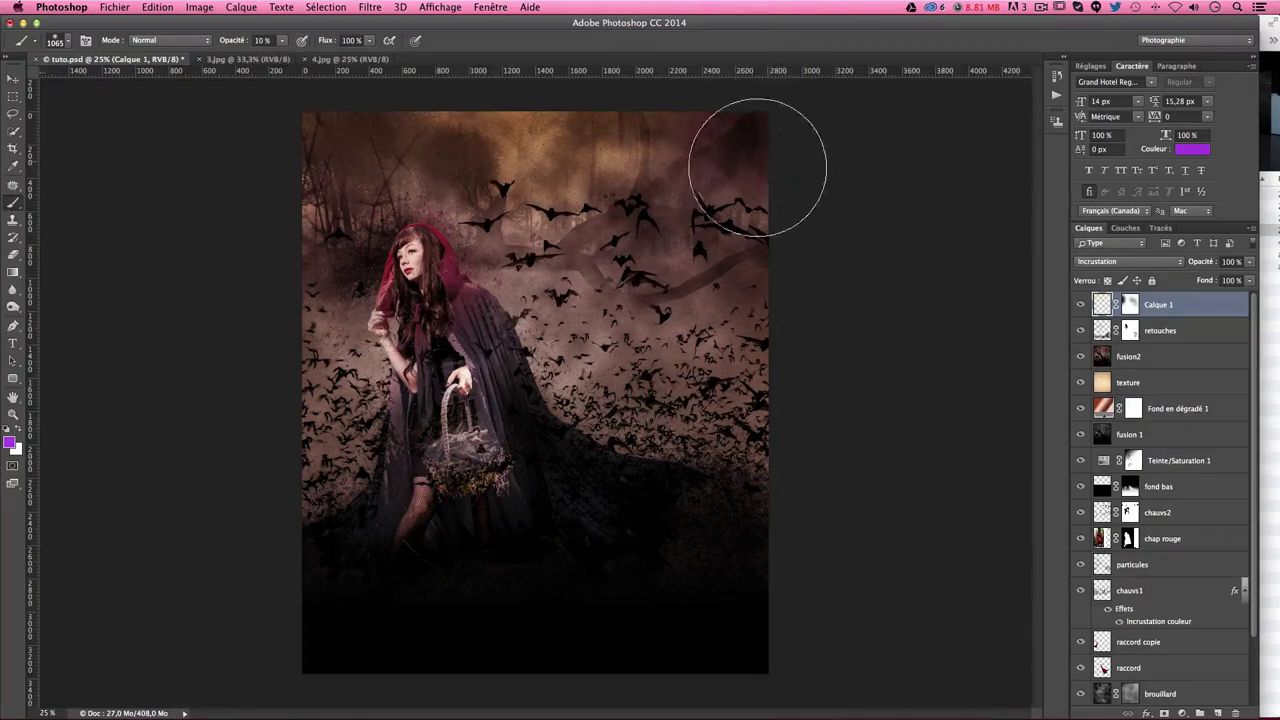
left_click_drag(720, 350, 834, 423)
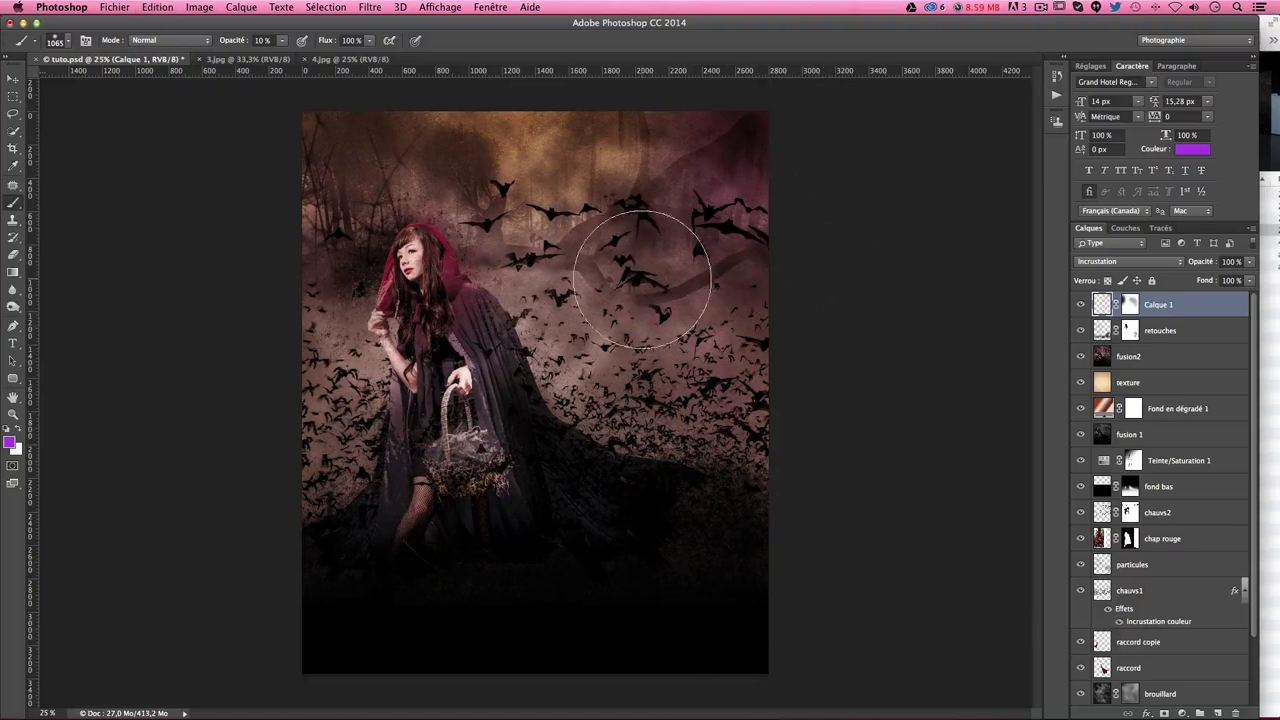
left_click_drag(163, 200, 251, 371)
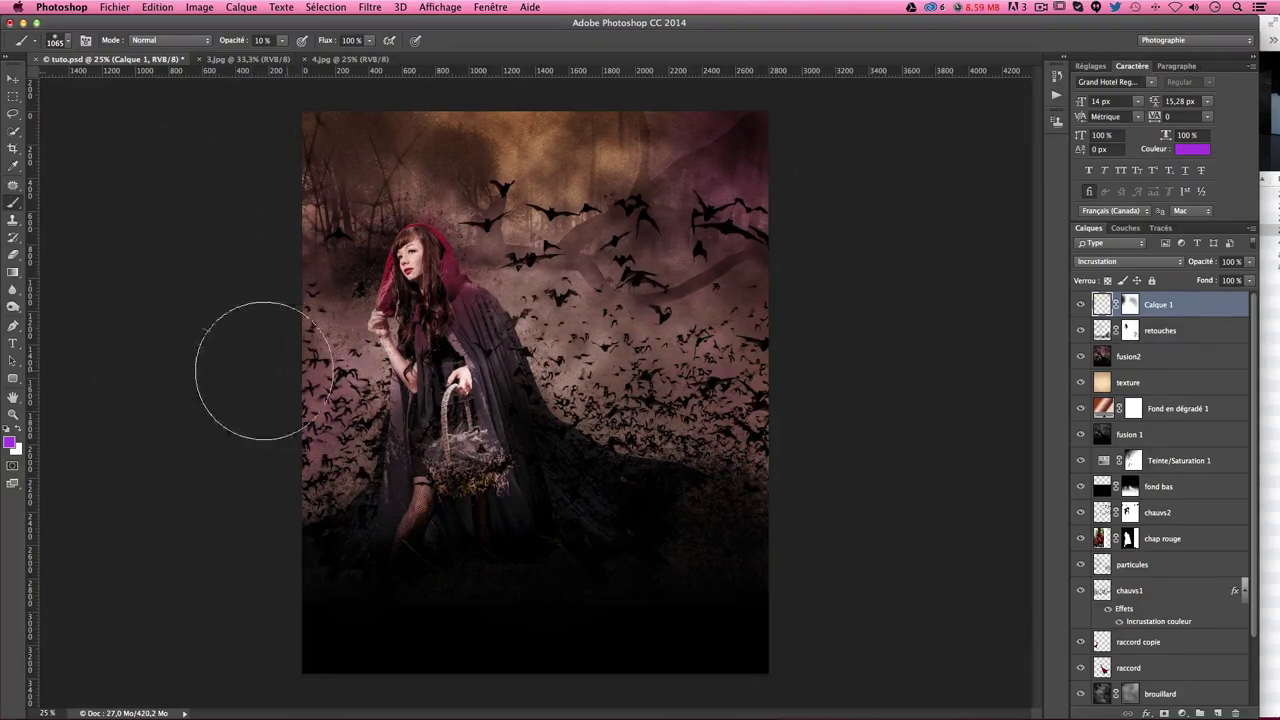
Step: Choose a blue foreground colour for the next tint
left_click(1129, 304)
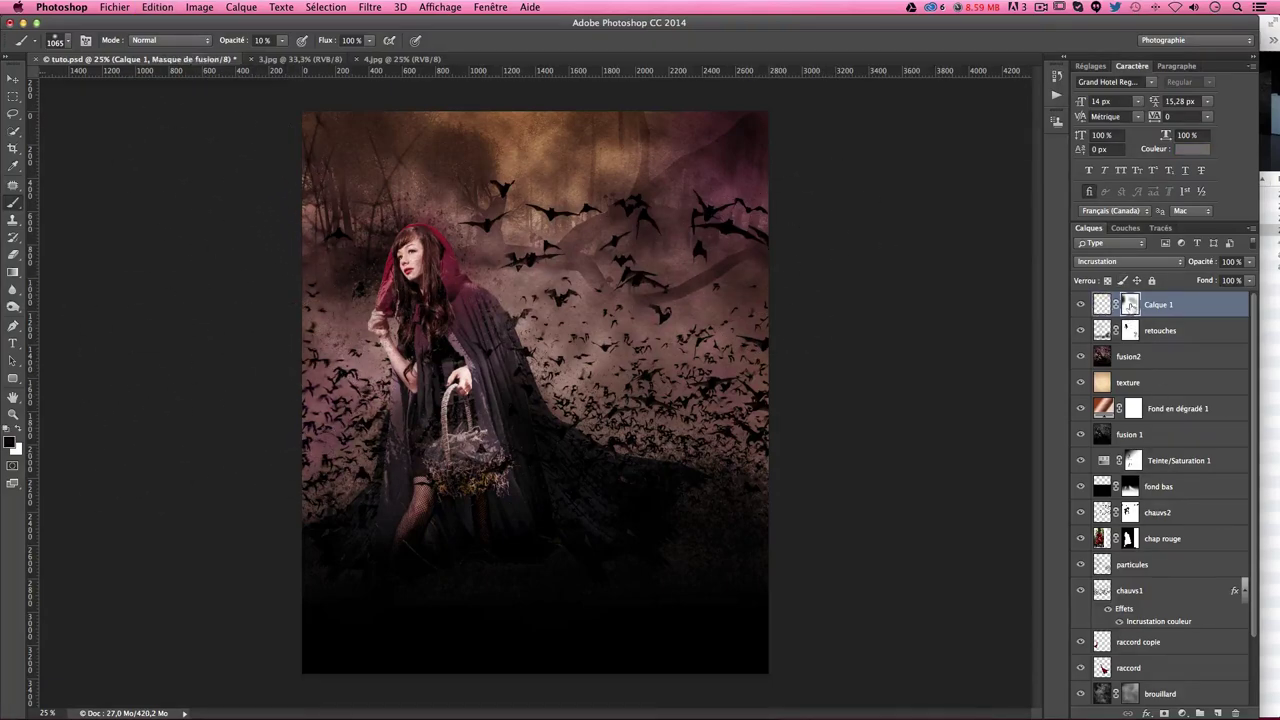
left_click(14, 444)
left_click_drag(981, 291, 975, 292)
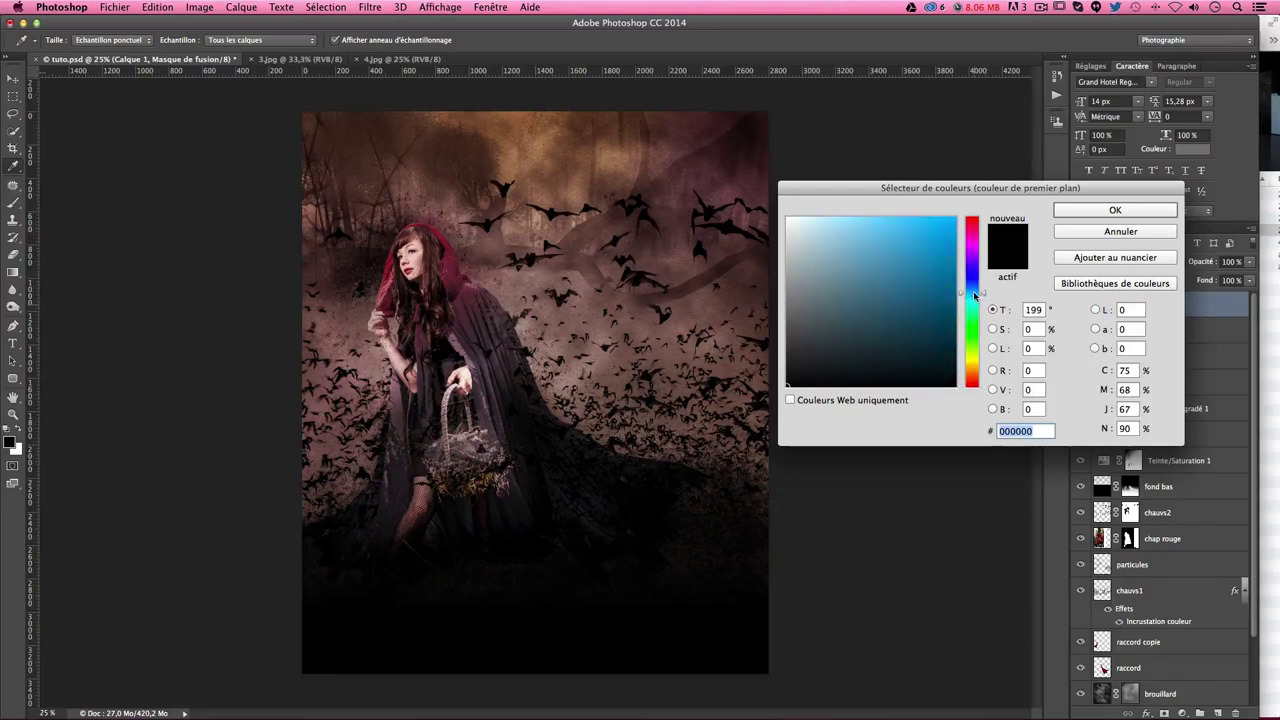
left_click(933, 244)
left_click(1068, 212)
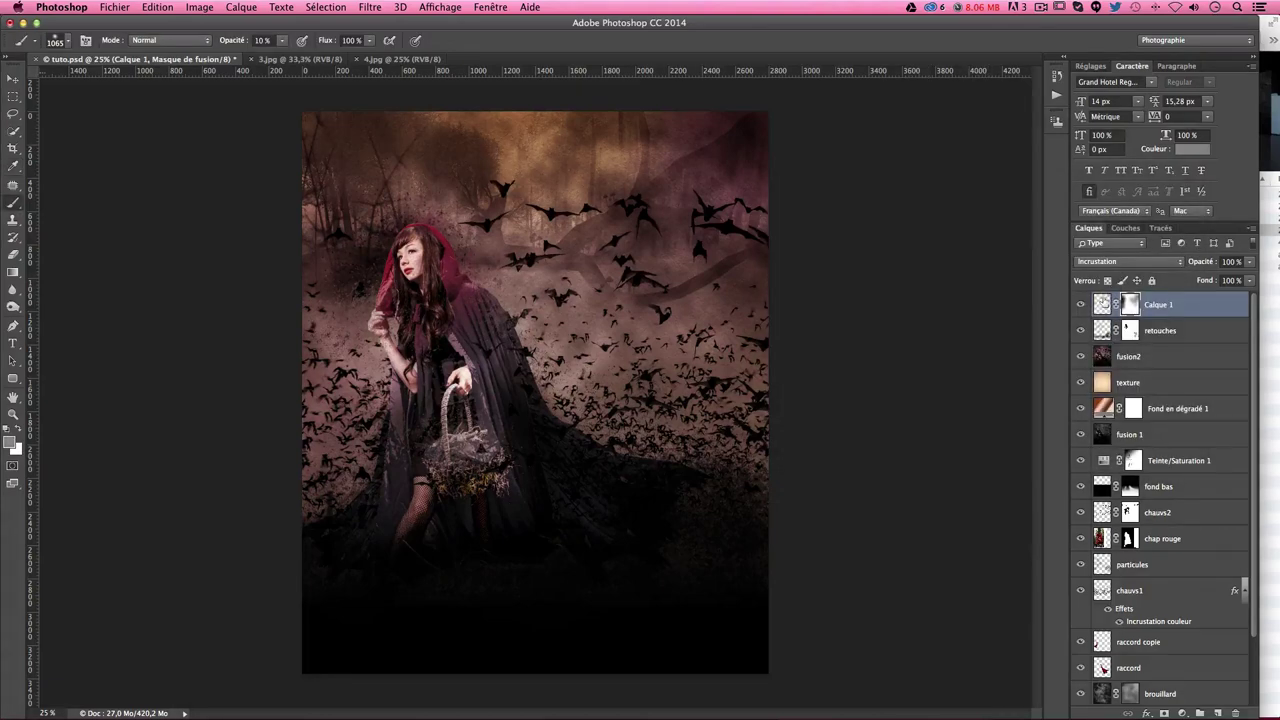
left_click(1101, 304)
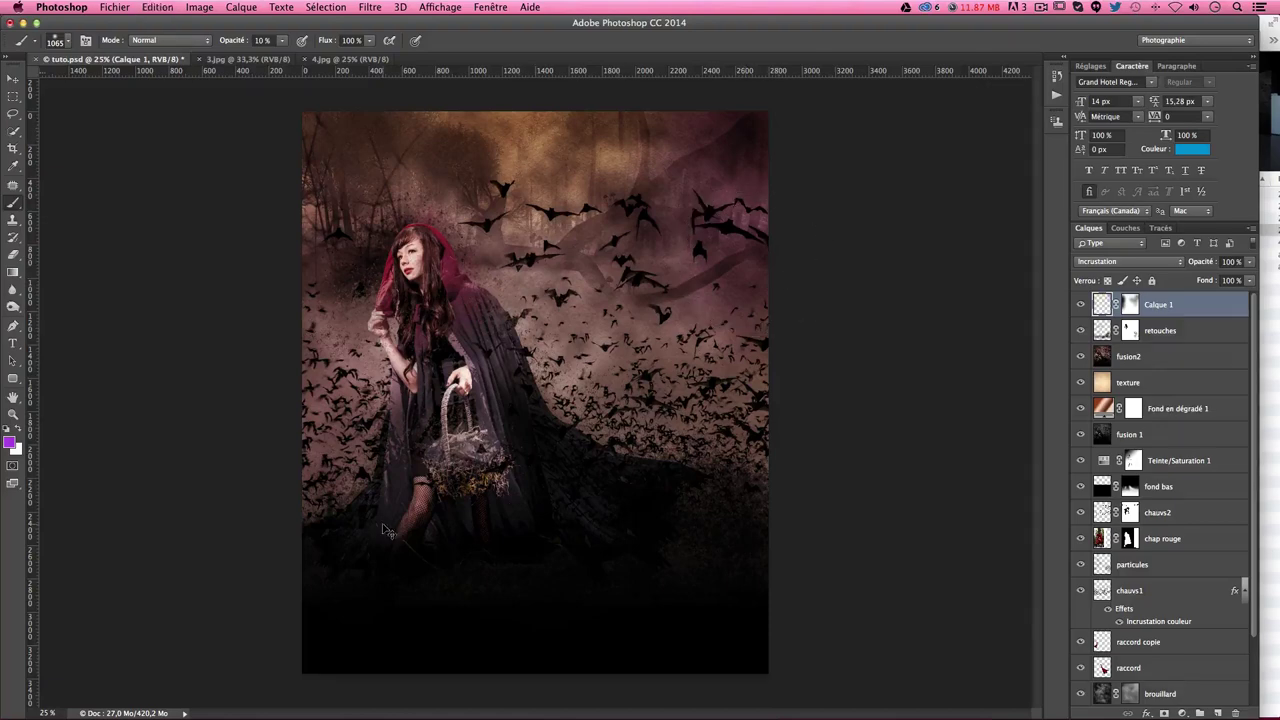
left_click(11, 443)
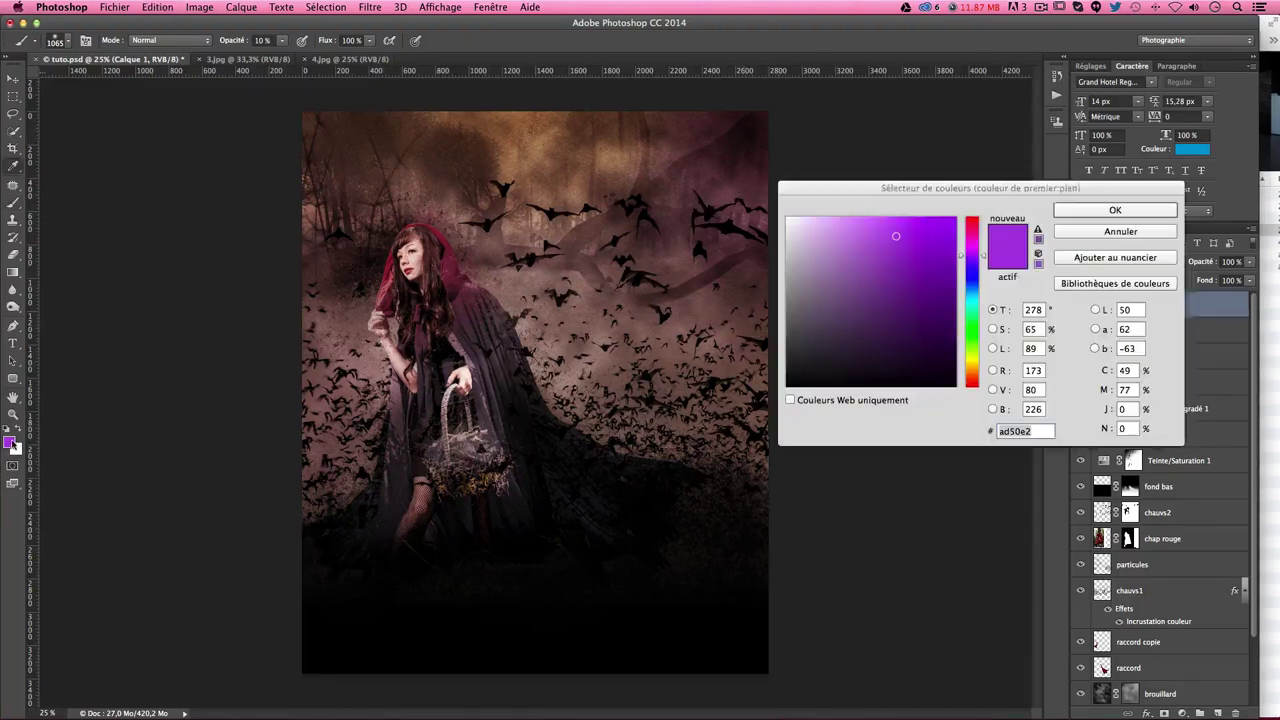
left_click(970, 291)
left_click(1112, 210)
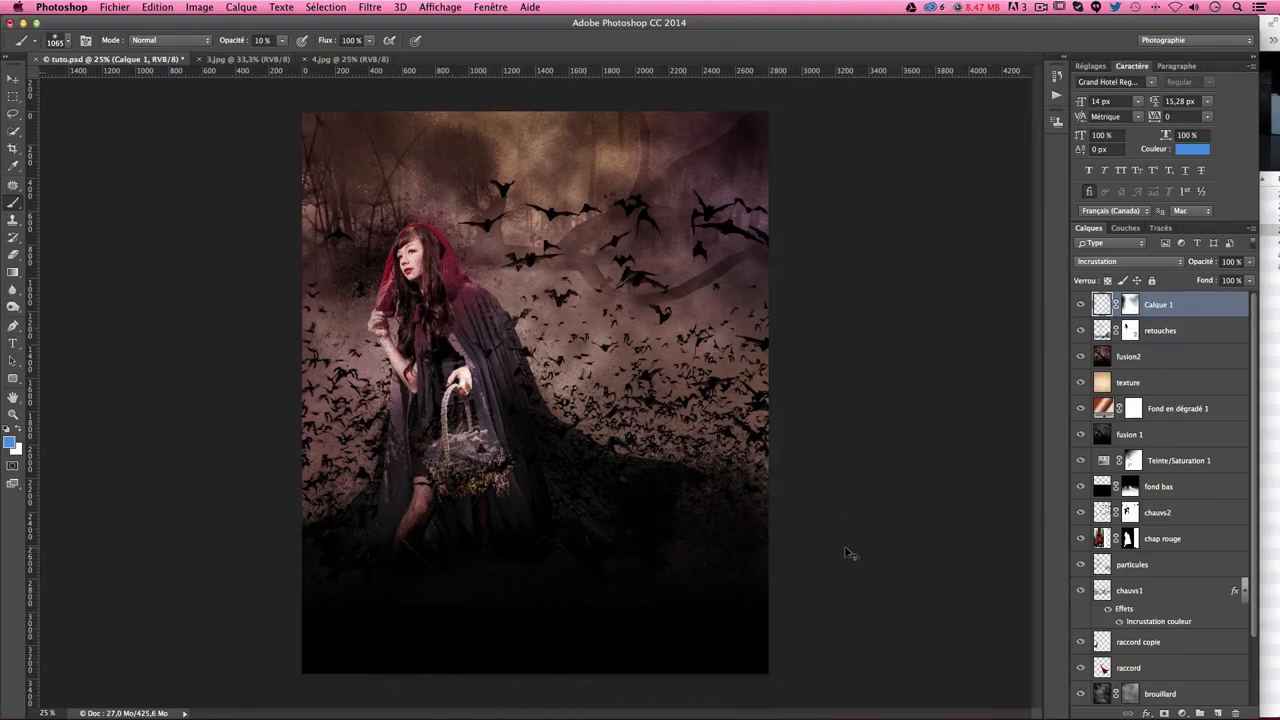
Step: Add Calque 2 in Incrustation mode and brush a faint blue stroke across the lower image
left_click(1219, 712)
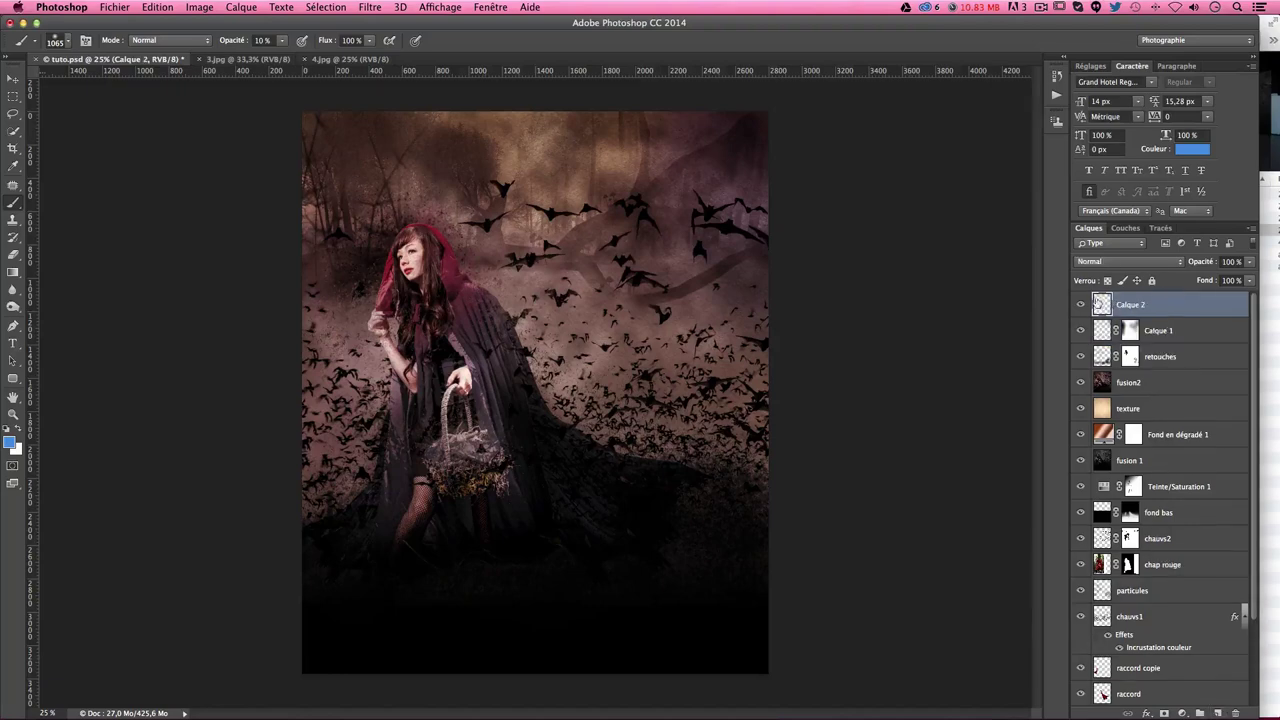
left_click(1105, 262)
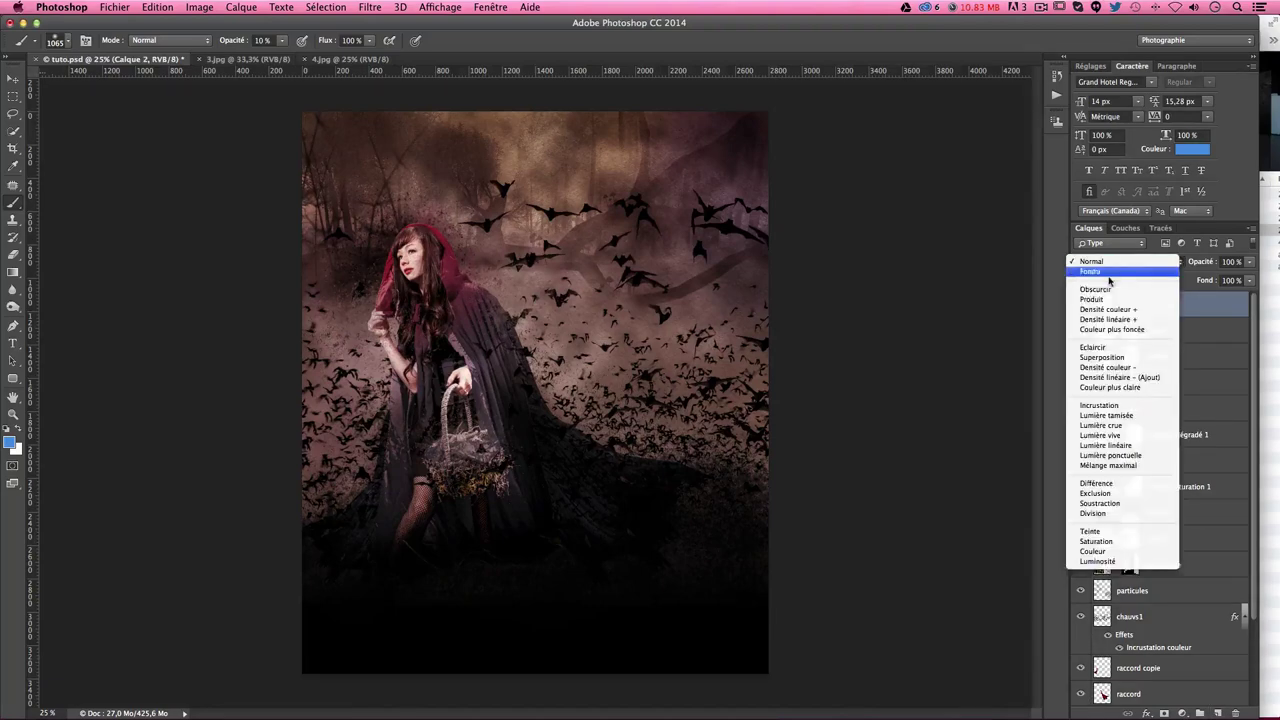
left_click(1100, 405)
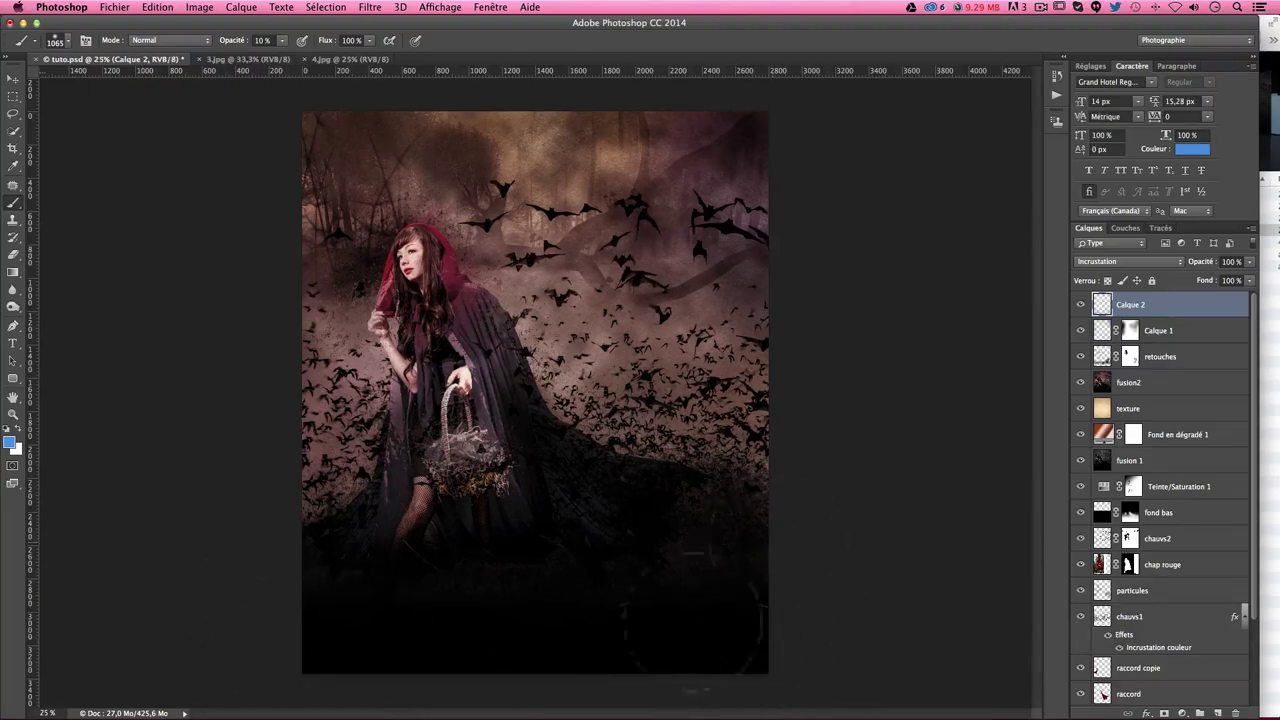
left_click_drag(694, 600, 888, 590)
key("ctrl+plus")
left_click_drag(843, 514, 659, 248)
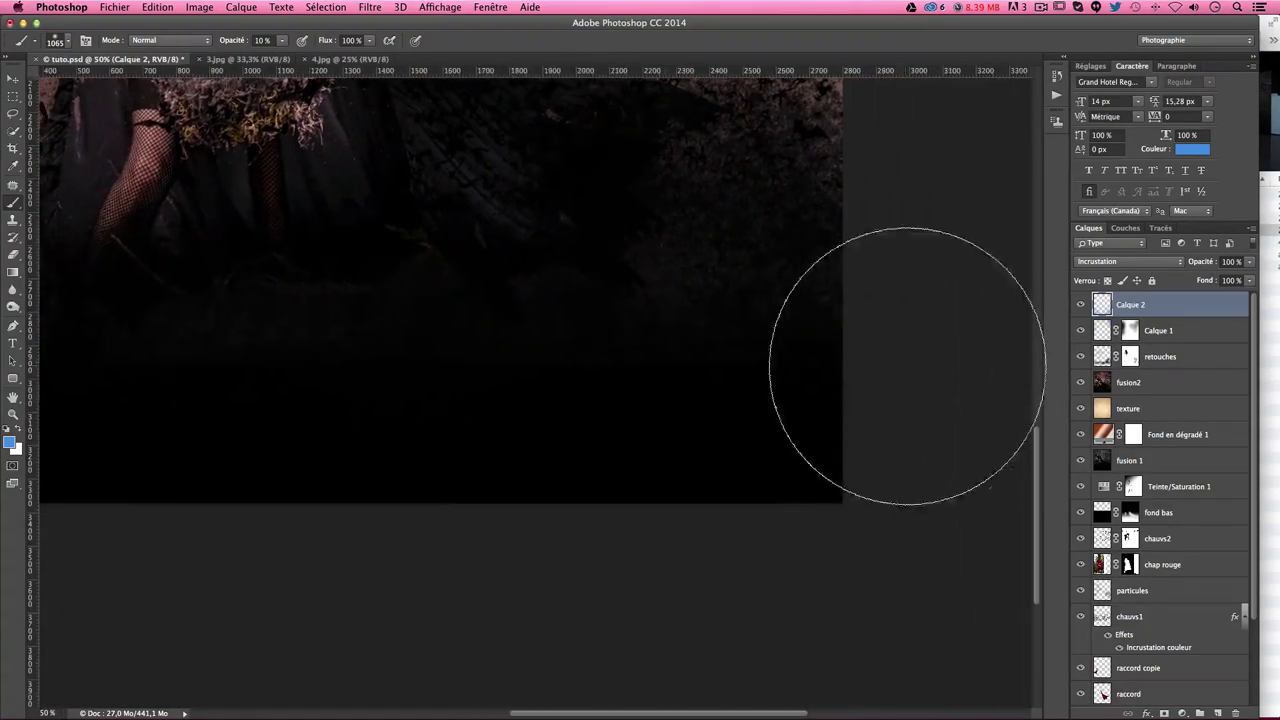
Step: Try the Lumière and Superposition blend modes on Calque 2, settling on Densité couleur -
left_click(1112, 262)
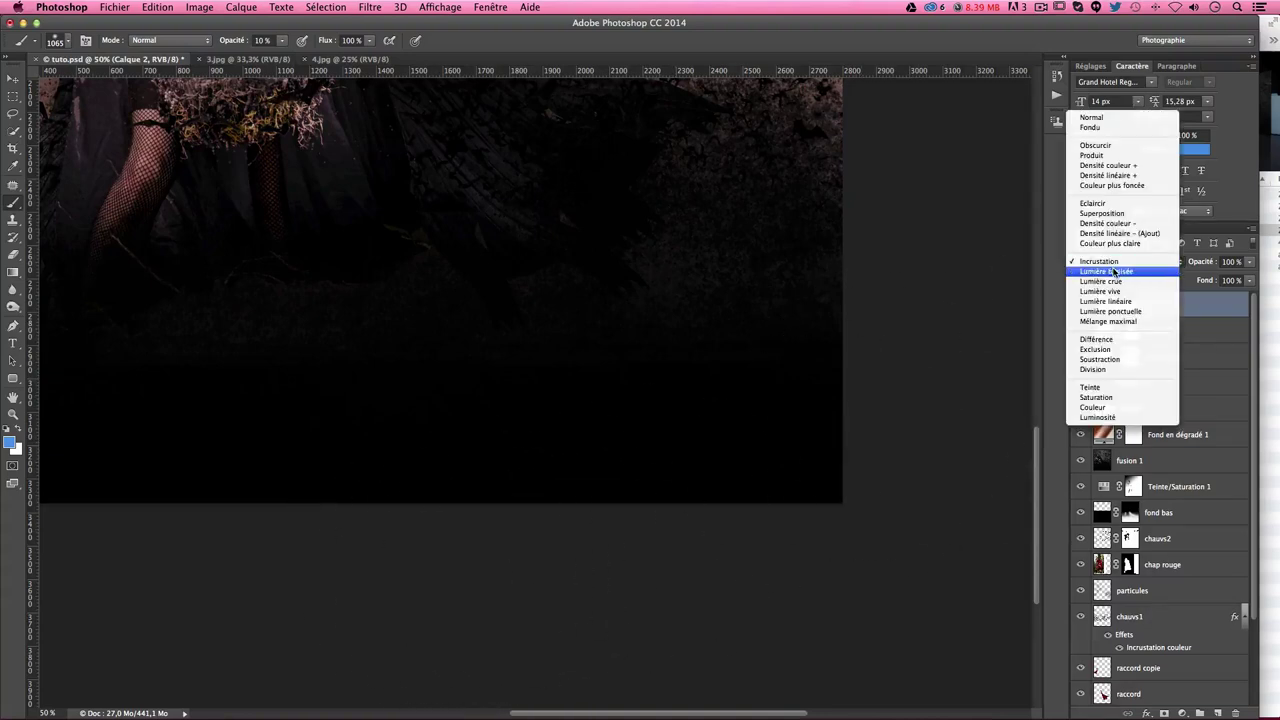
left_click(1112, 271)
left_click(1113, 271)
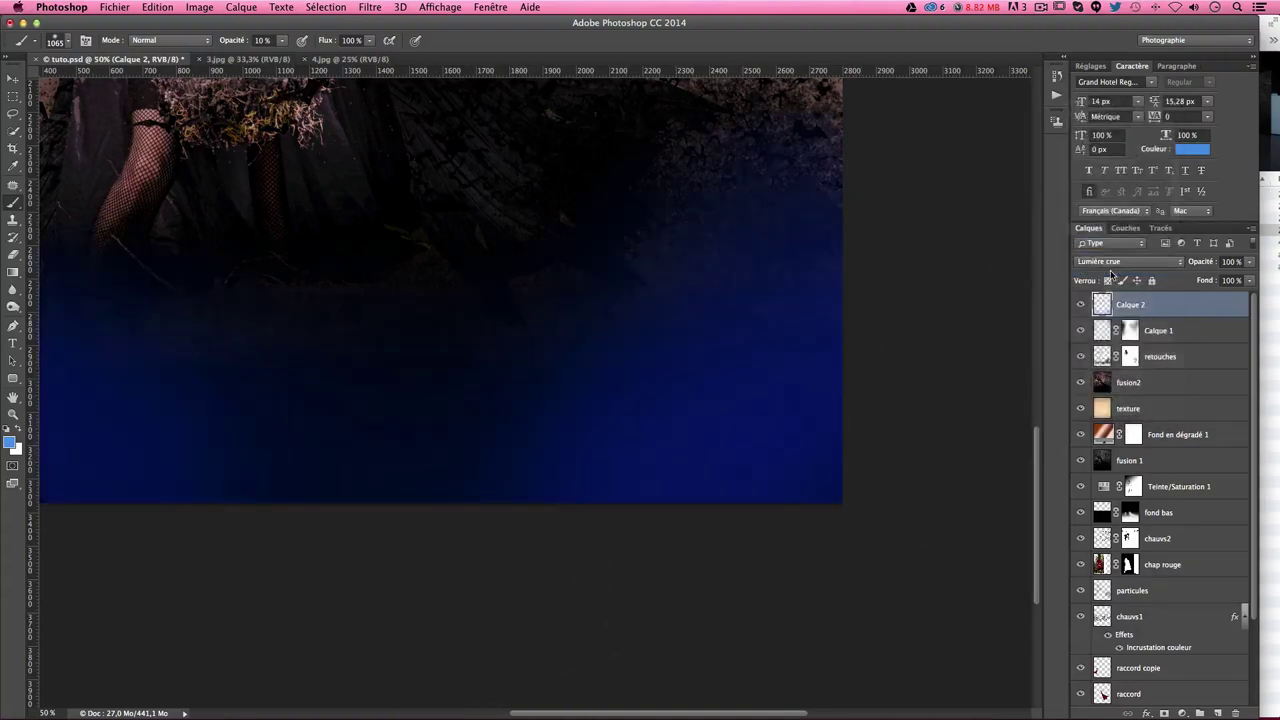
left_click(1112, 262)
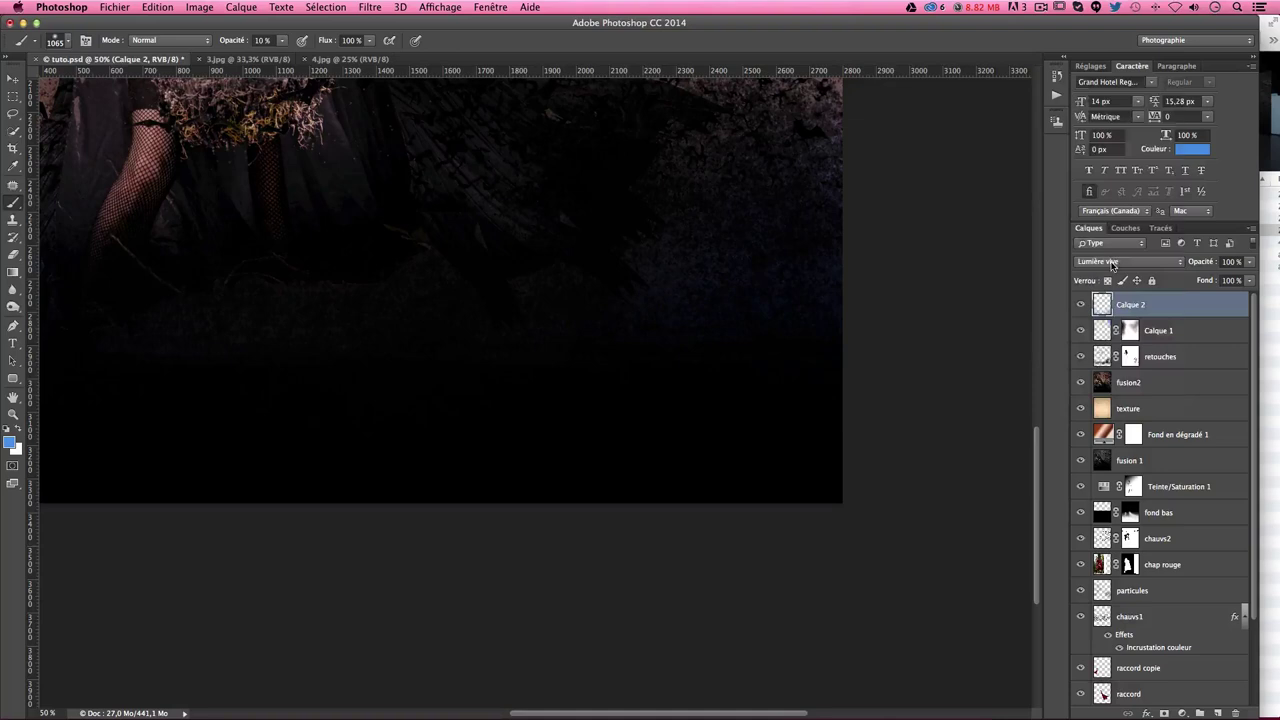
left_click(1112, 265)
left_click(1115, 262)
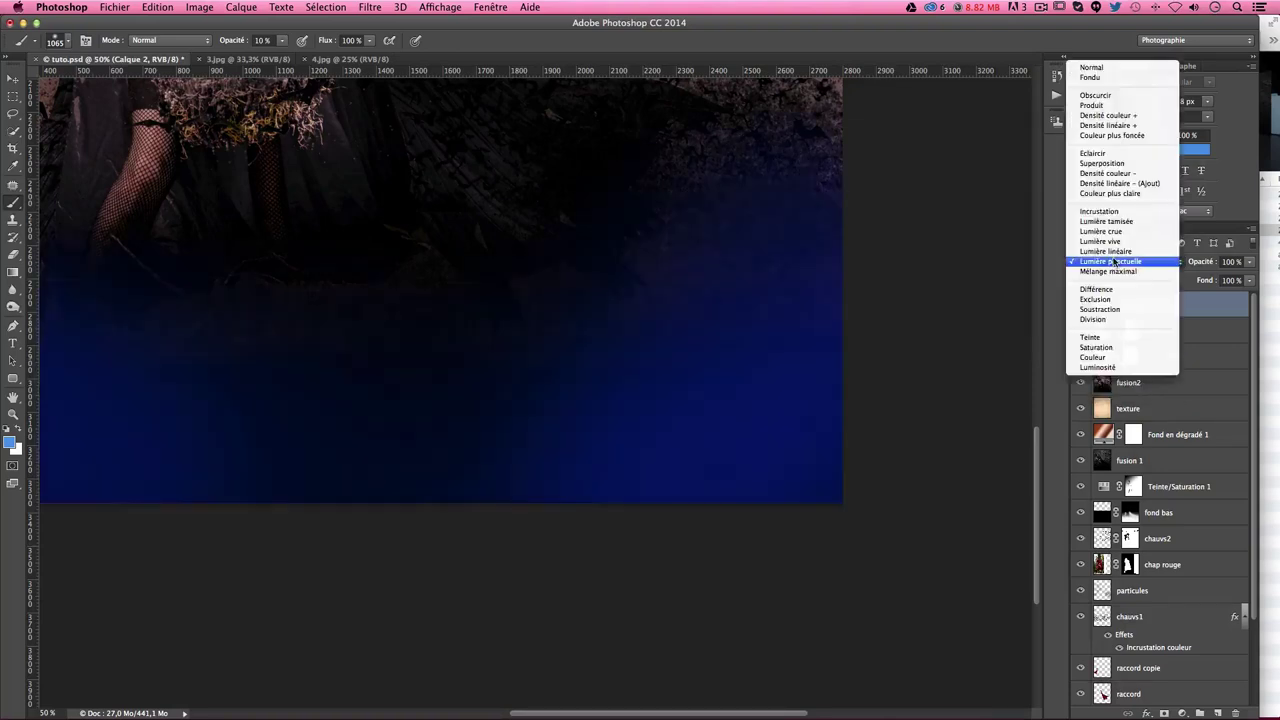
left_click(1110, 166)
left_click(1115, 262)
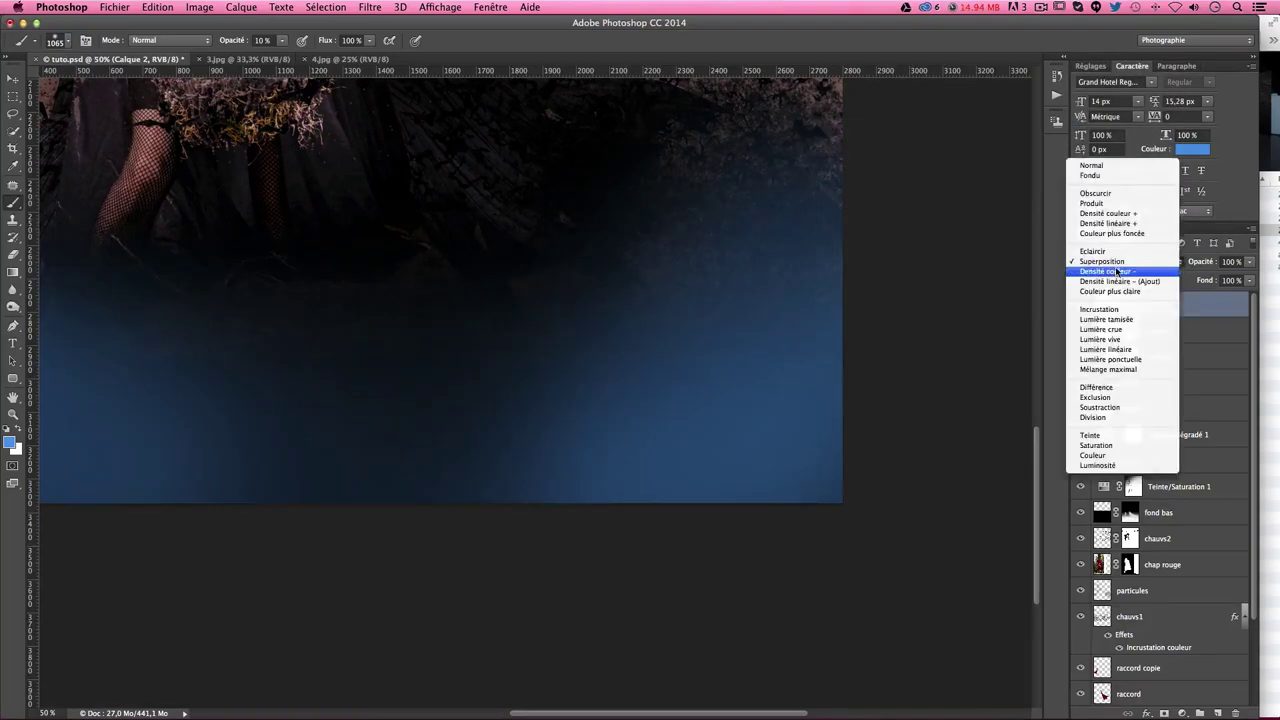
left_click(1118, 265)
key("ctrl+minus")
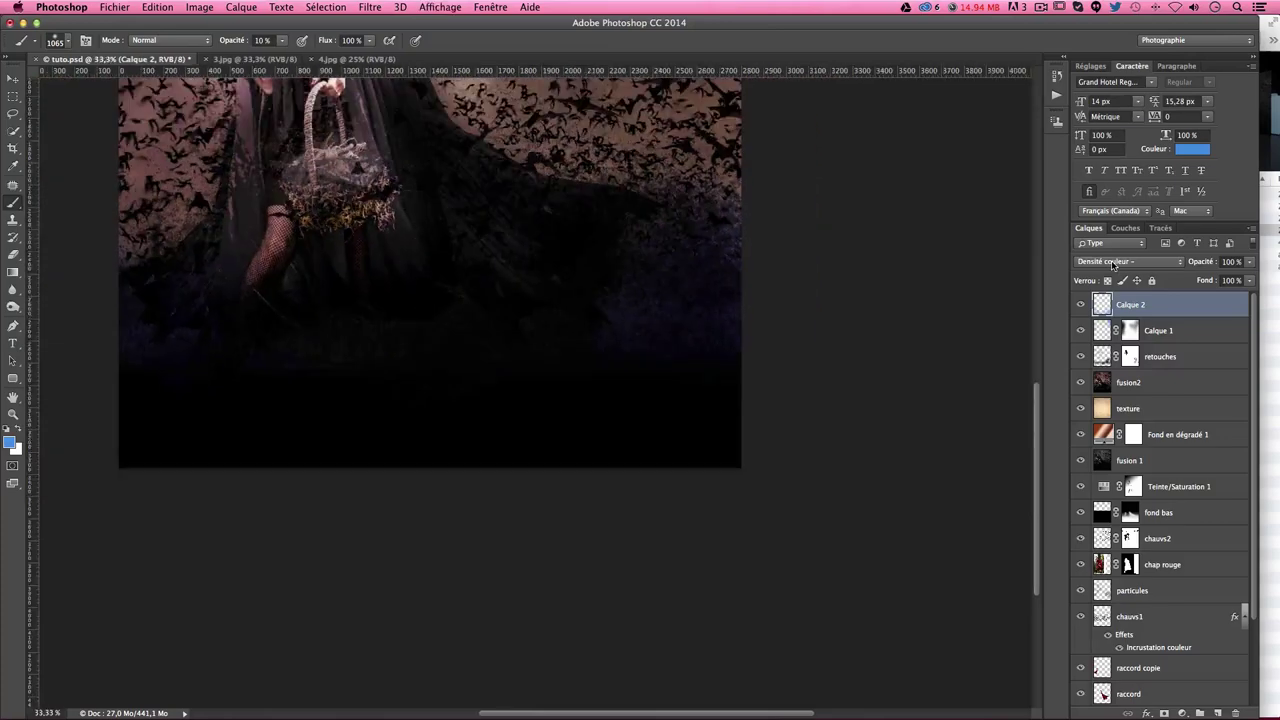
scroll(724, 298, "up", 5)
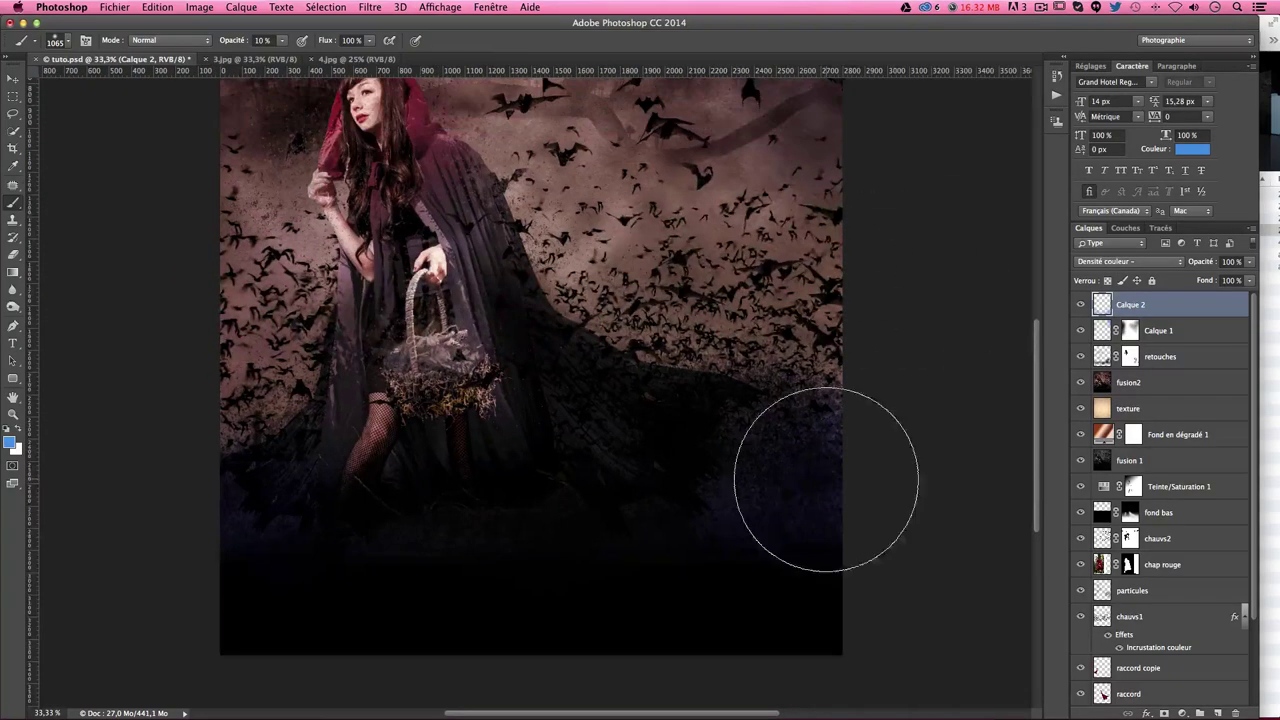
key("ctrl+minus")
key("ctrl+plus")
scroll(834, 286, "down", 5)
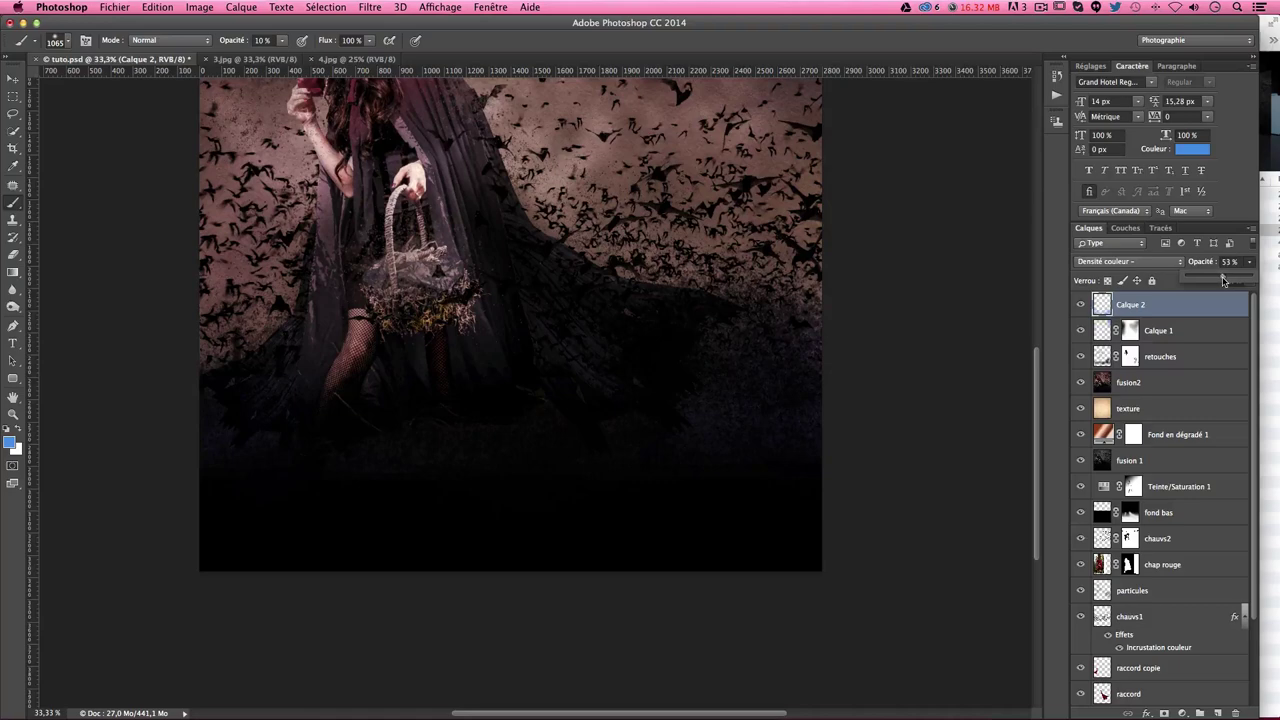
Step: Set a light cyan foreground colour and stamp all visible layers into a new layer
left_click(12, 440)
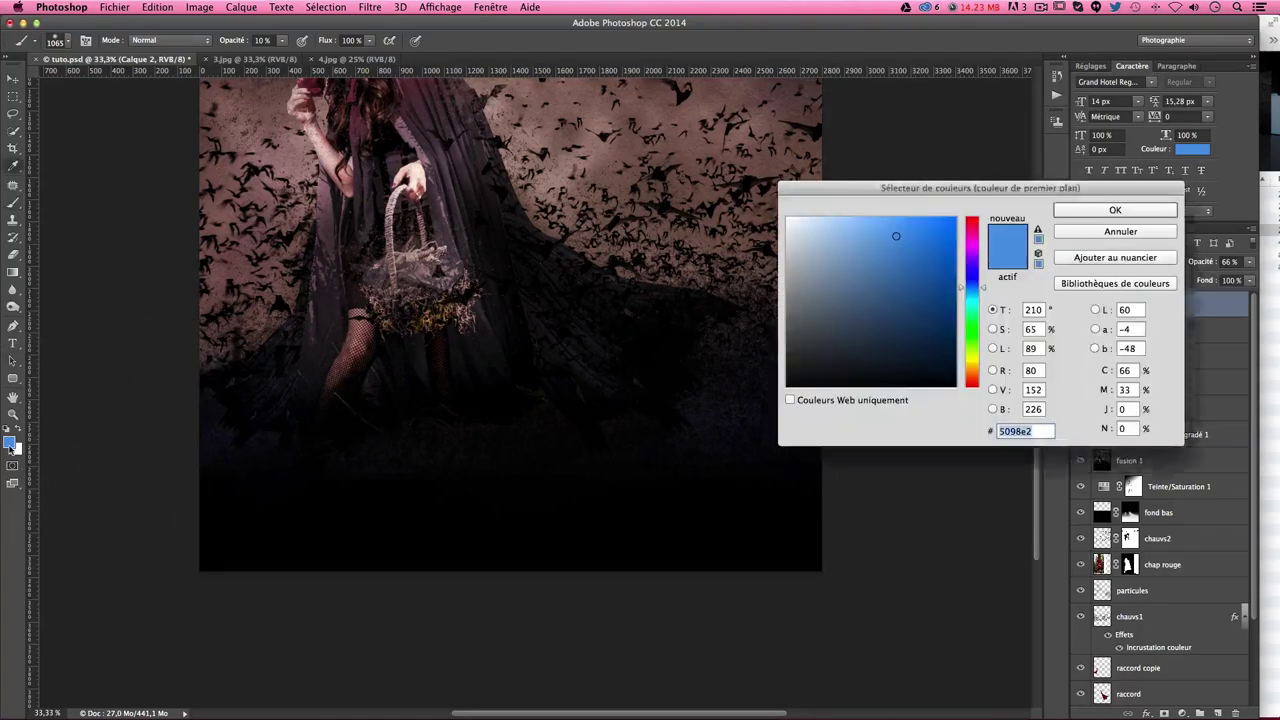
left_click(814, 243)
left_click(875, 233)
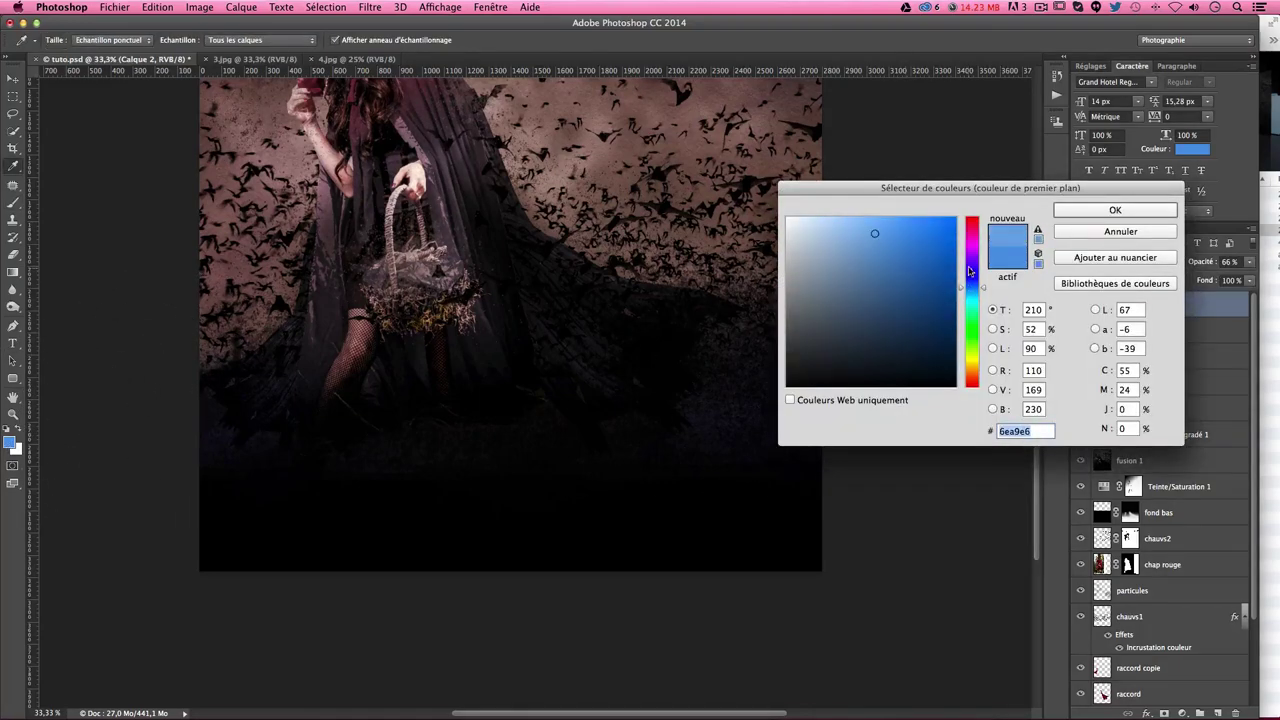
left_click_drag(969, 271, 974, 295)
left_click(1062, 212)
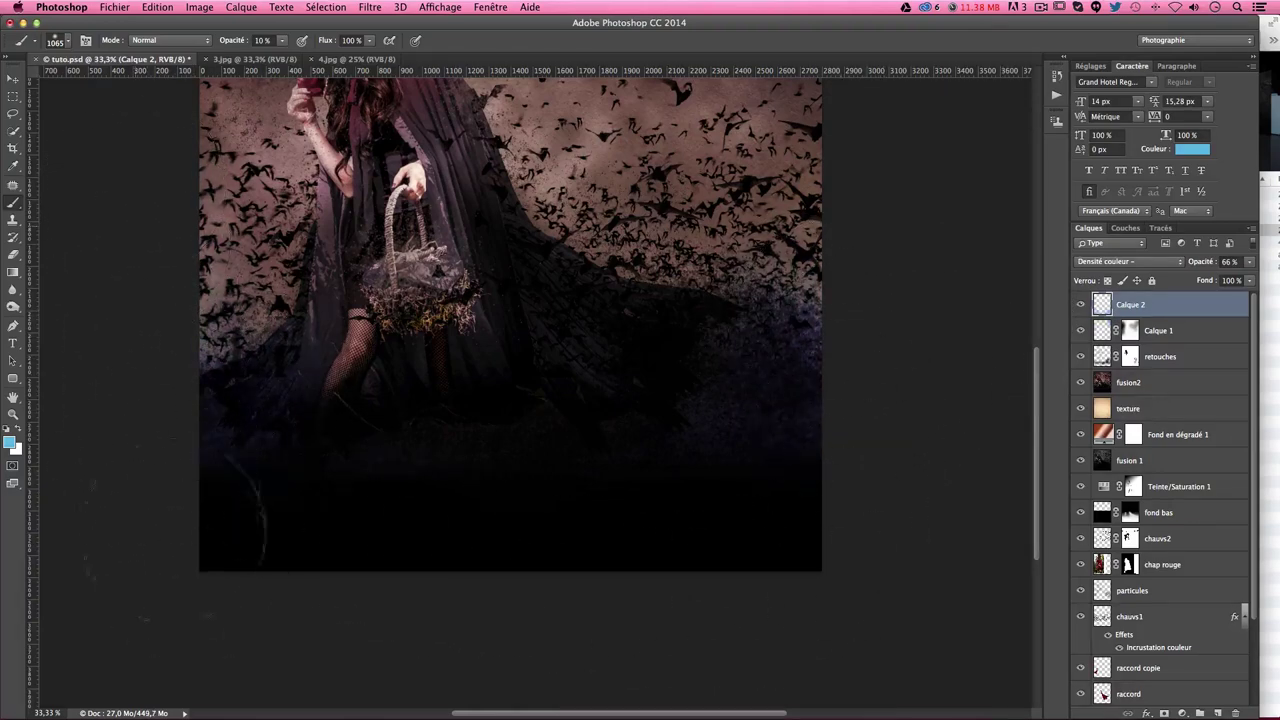
left_click_drag(871, 157, 882, 413)
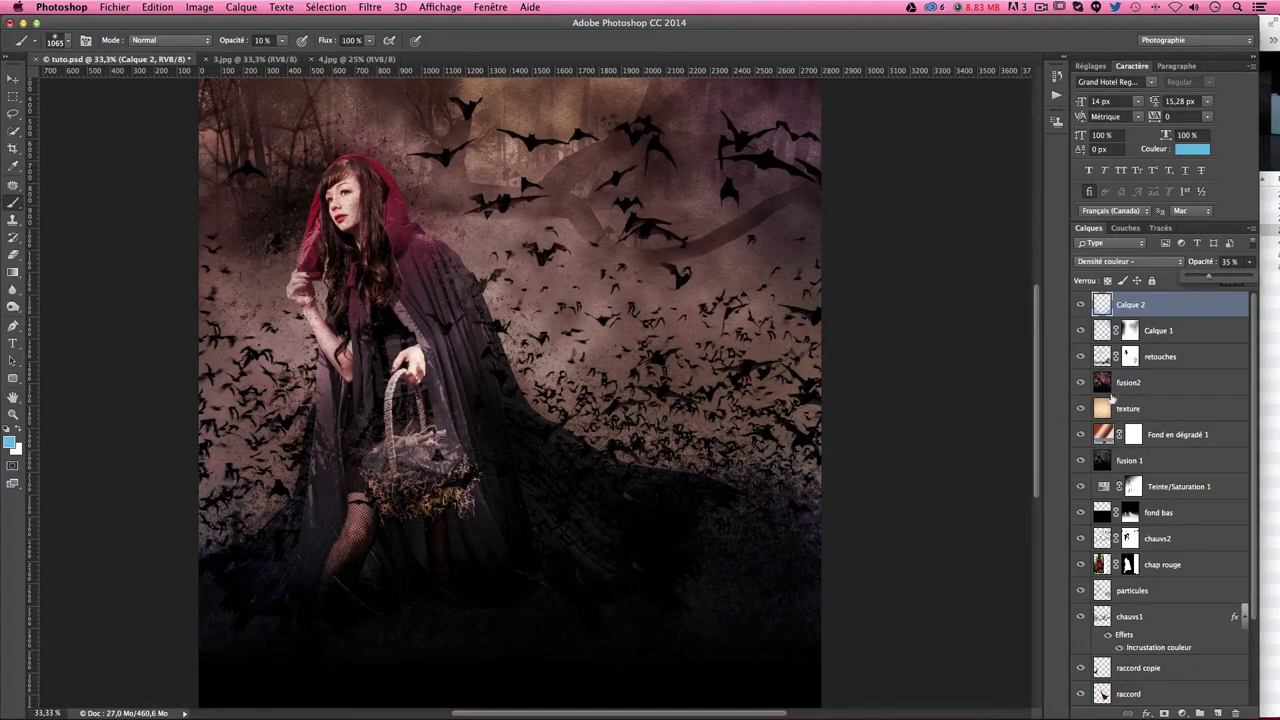
key("super+minus")
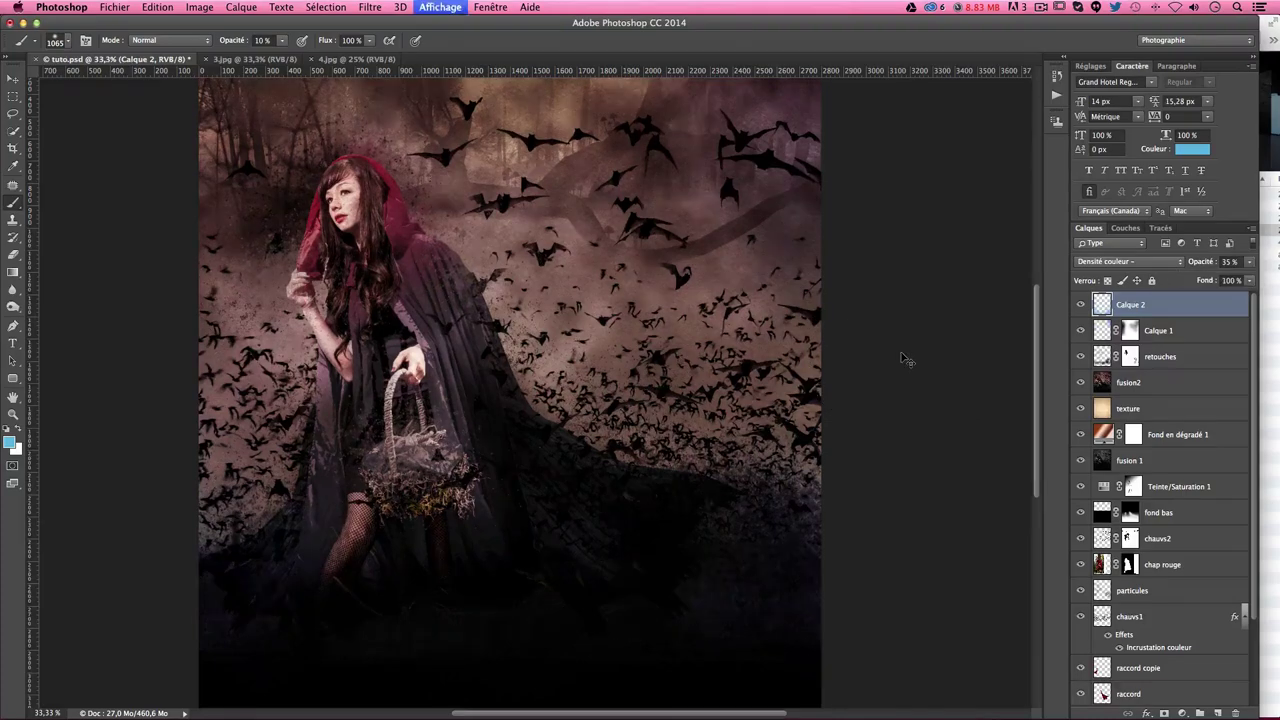
key("super+plus")
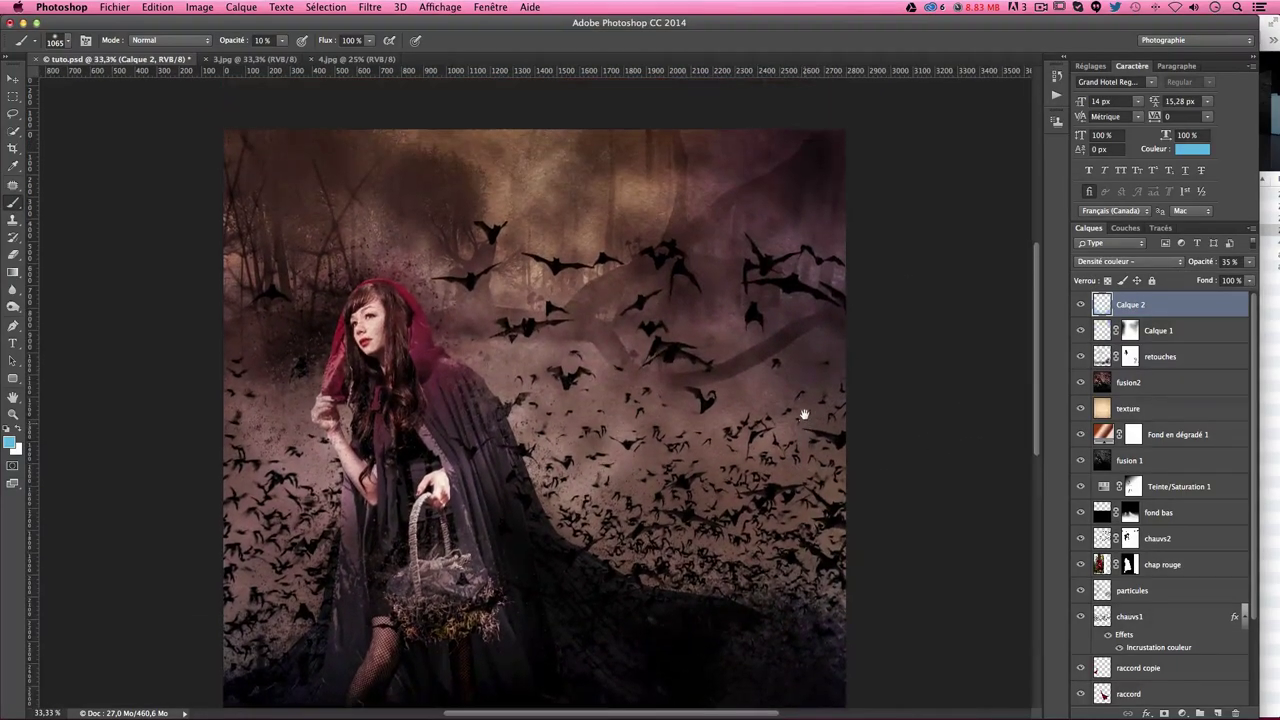
scroll(805, 400, "down", 1)
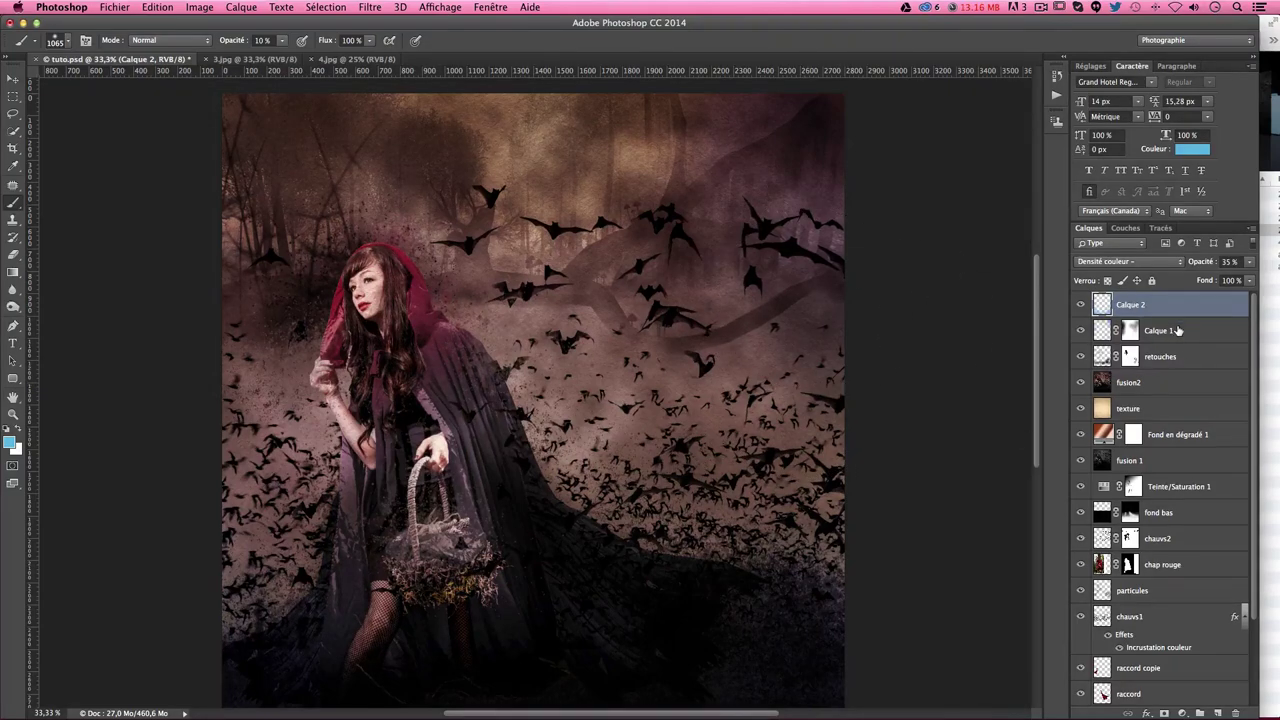
key("ctrl+alt+shift+e")
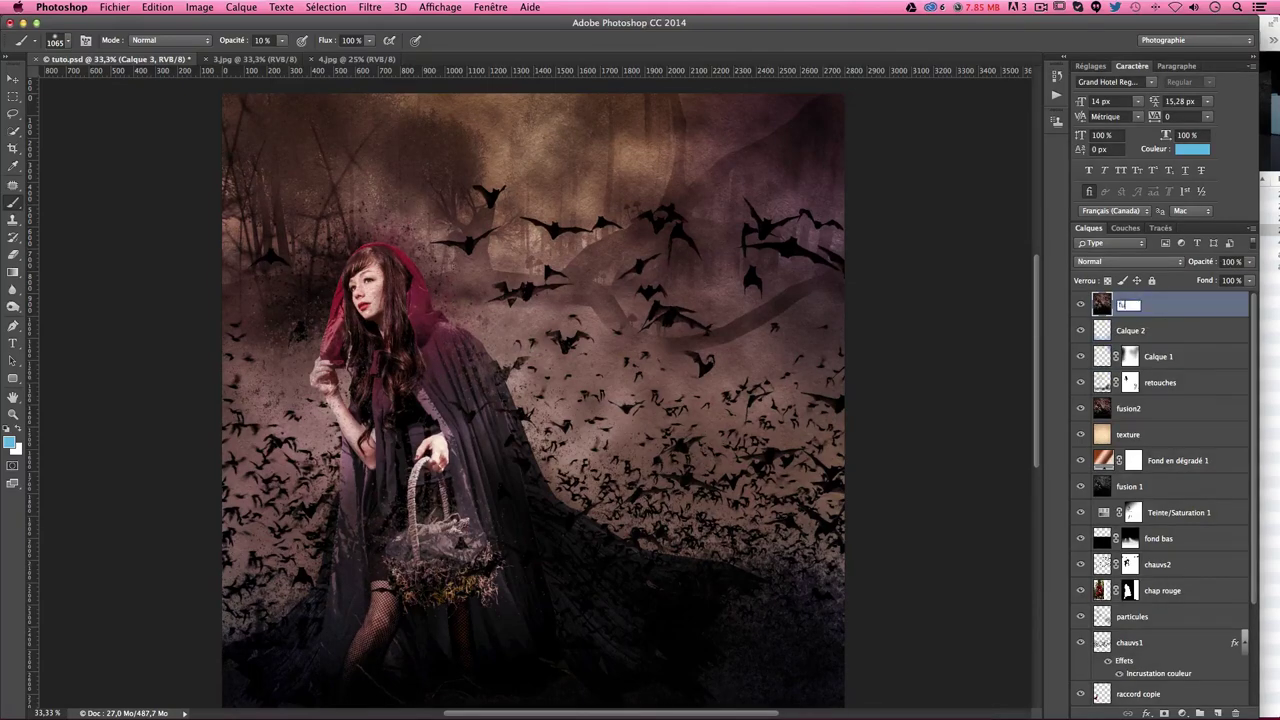
Step: Name the stamped layer fusion3 and select the Dodge tool on Midtones
type("sion3")
key("Return")
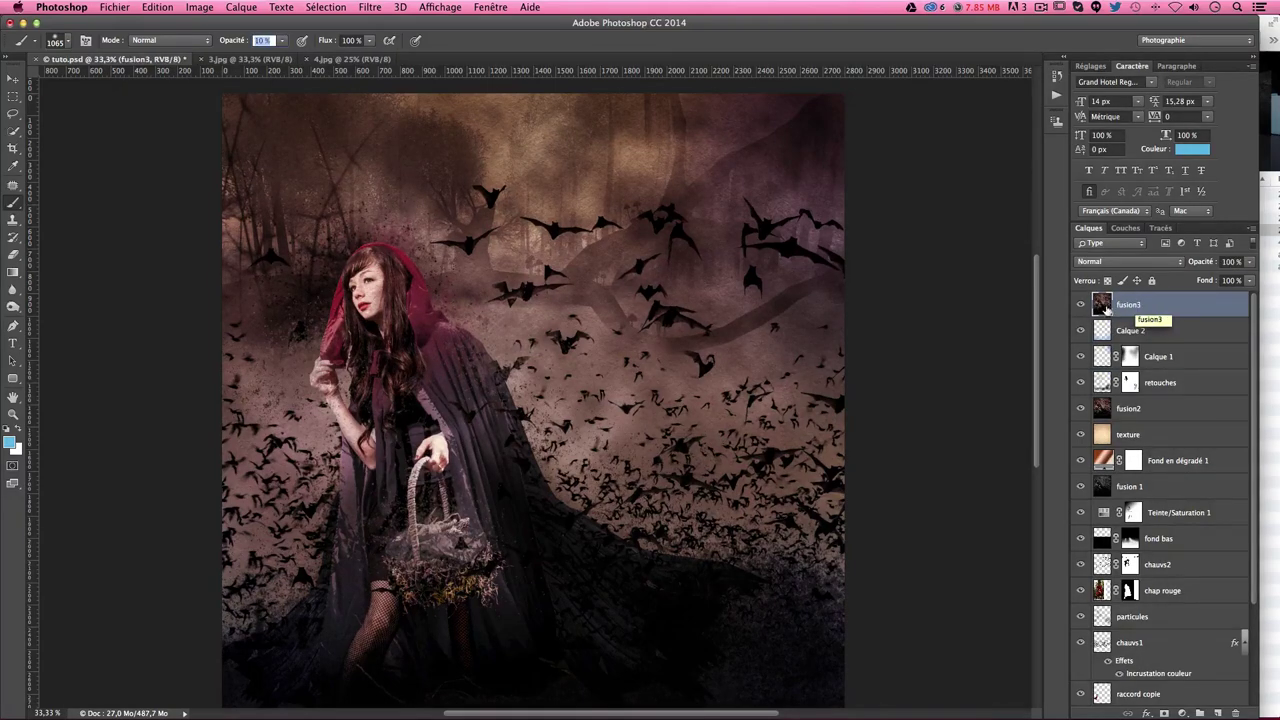
left_click(14, 307)
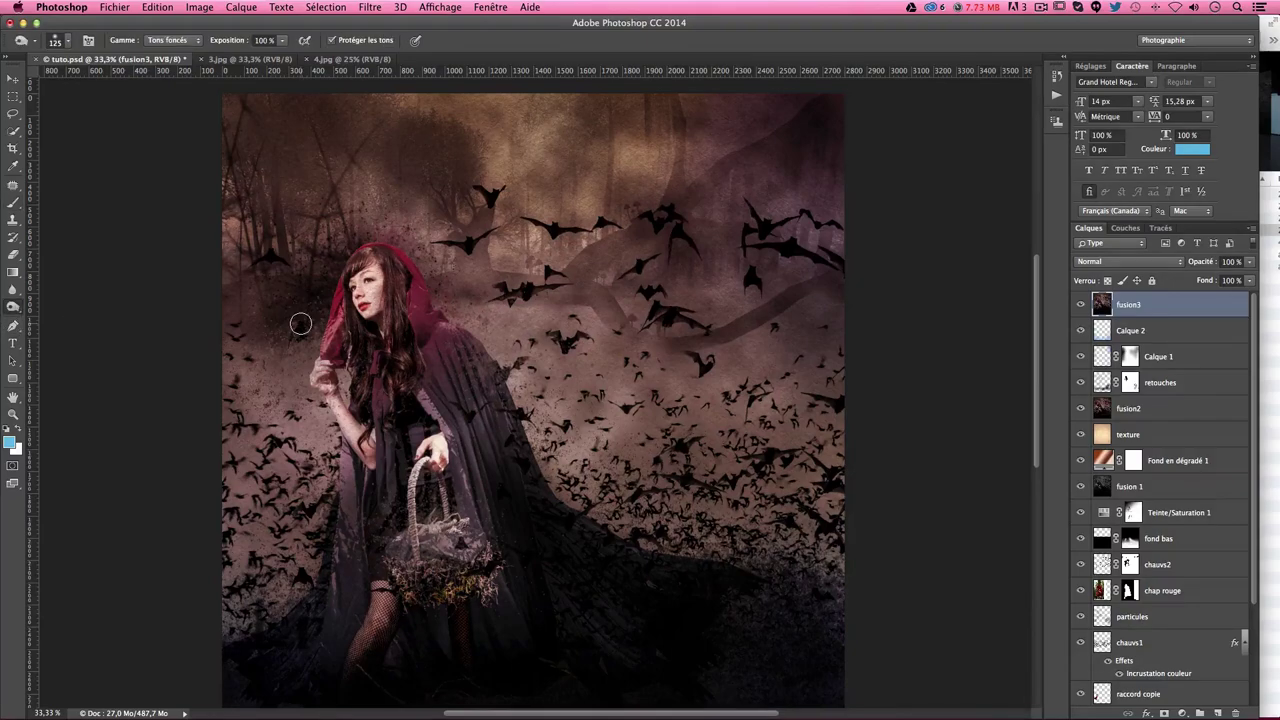
scroll(301, 329, "up", 2)
scroll(301, 329, "left", 5)
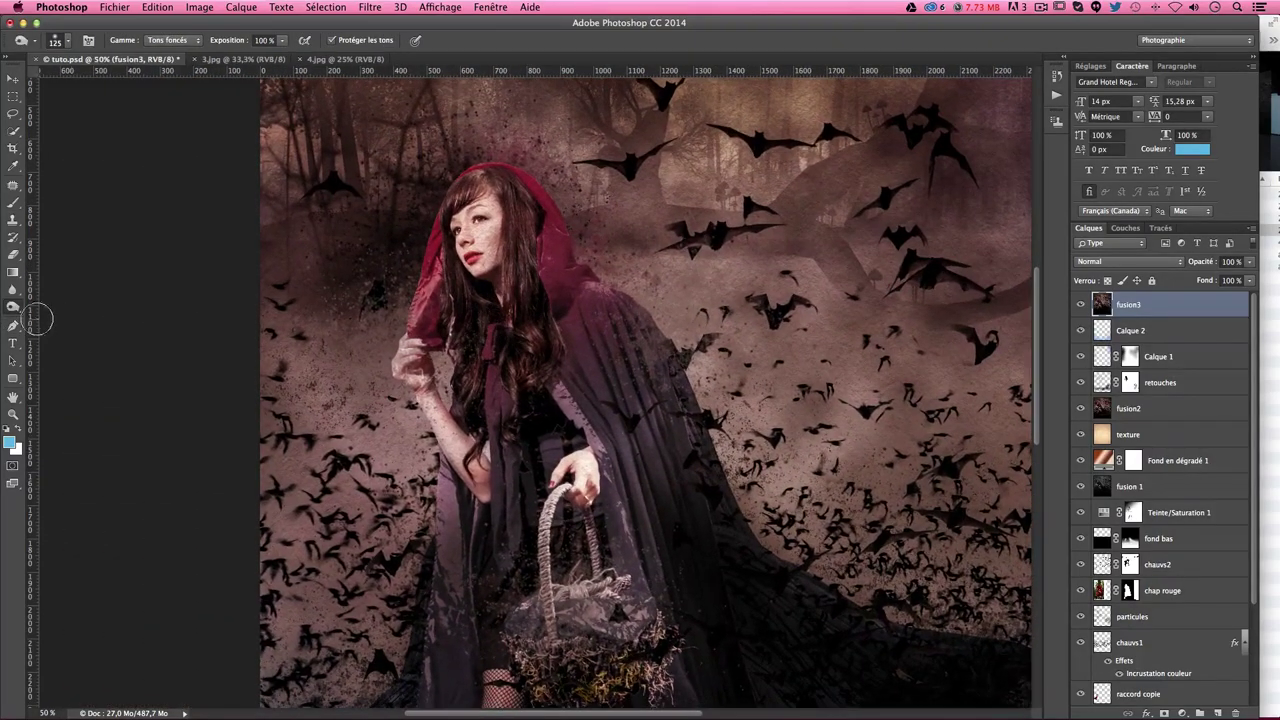
left_click(17, 313)
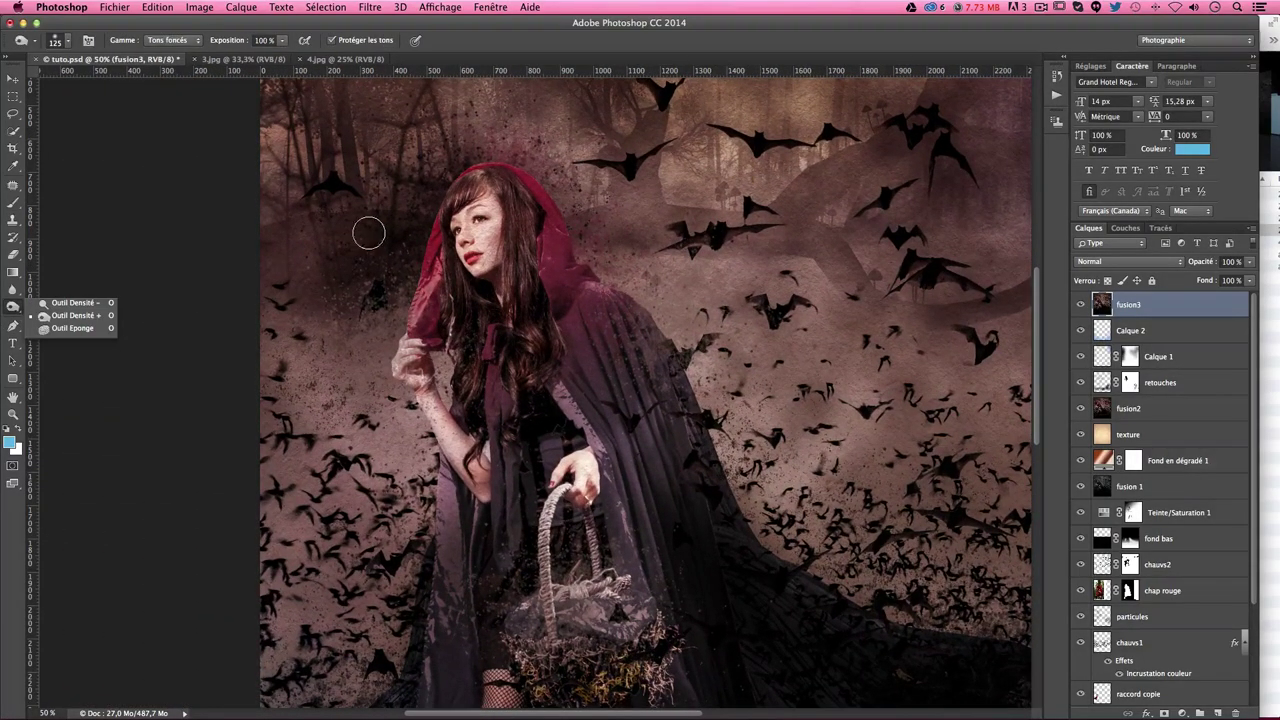
left_click(420, 228)
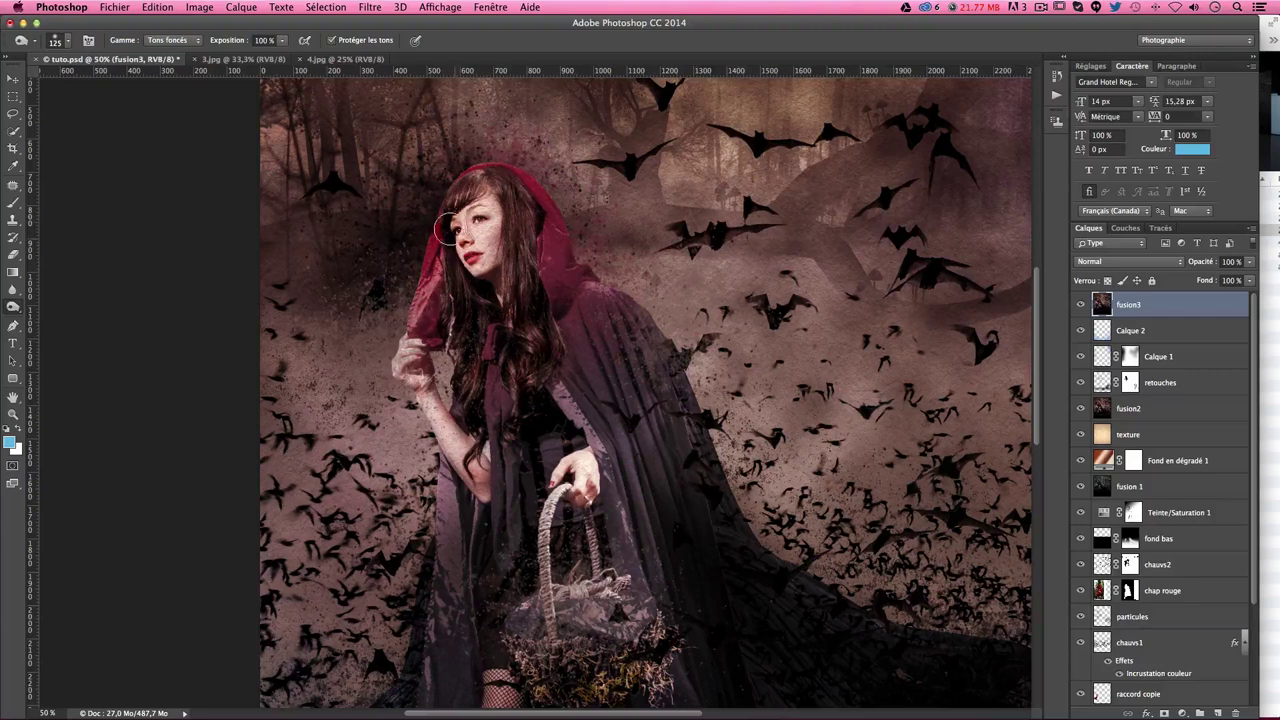
left_click(20, 312)
left_click(76, 310)
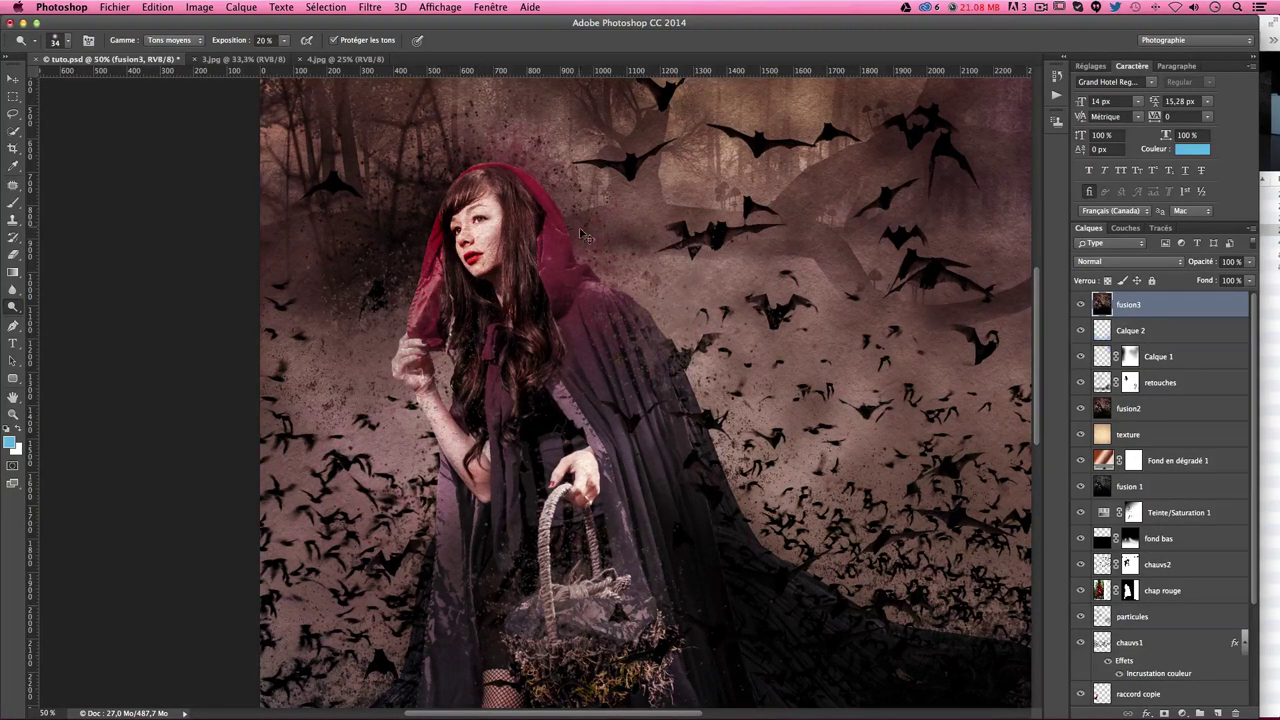
Step: Dodge at 10% exposure with a 74-pixel brush, then switch to Burn on shadows
left_click_drag(500, 215, 540, 215)
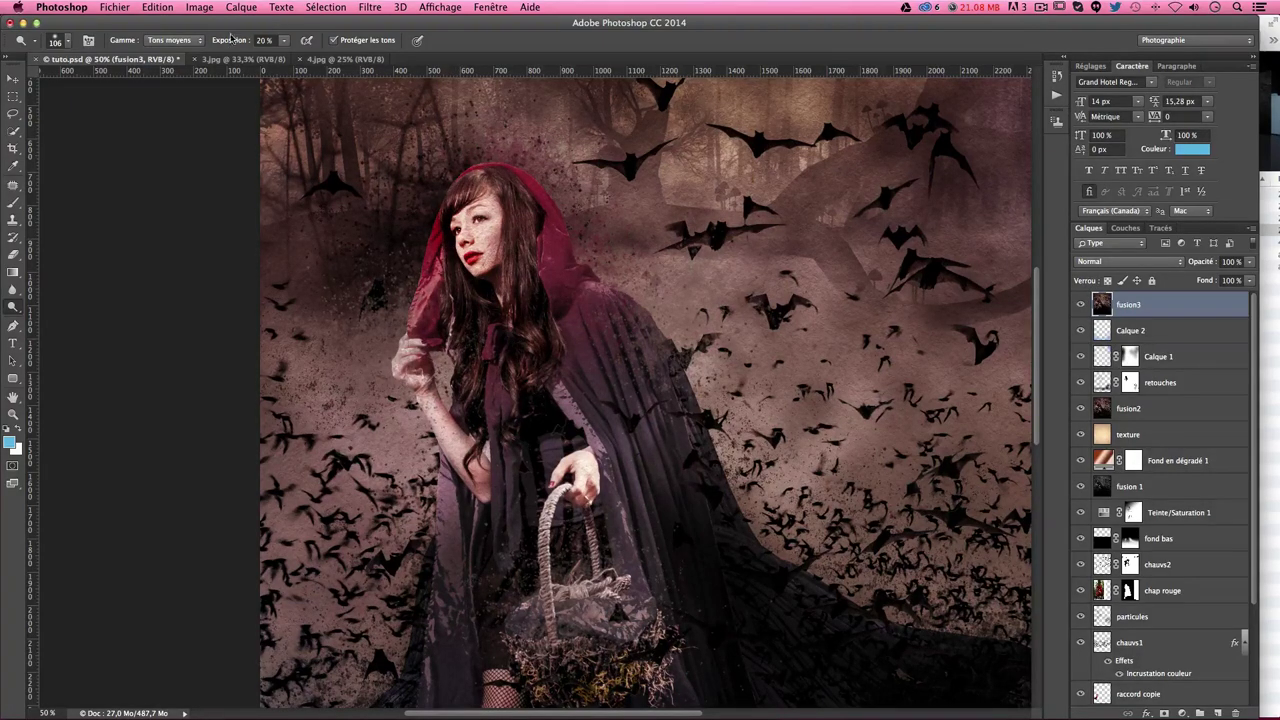
left_click(282, 41)
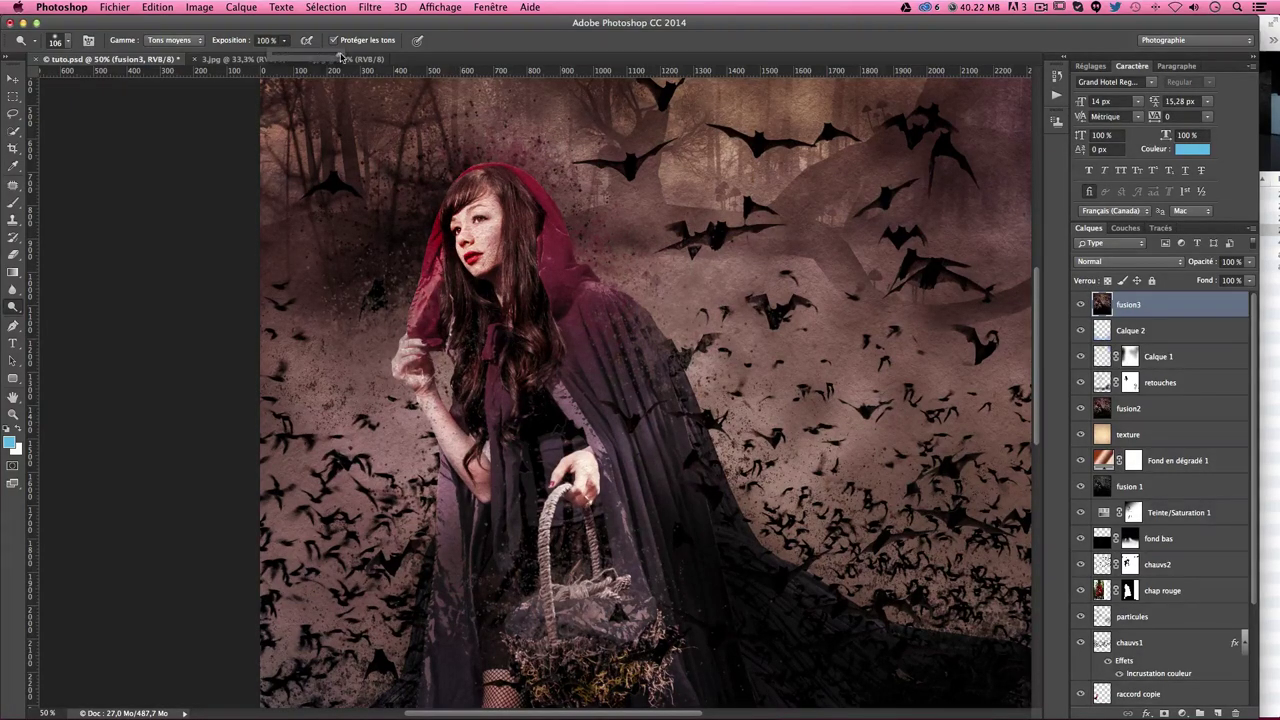
left_click(481, 187)
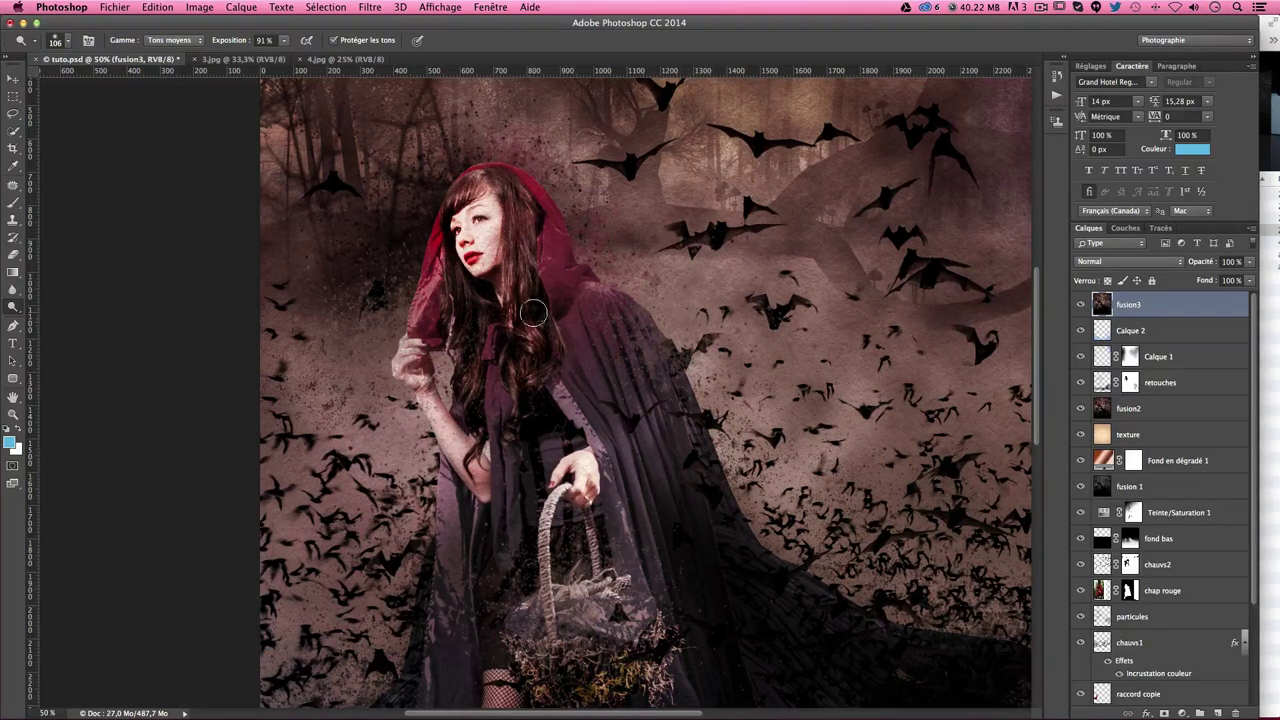
left_click(281, 41)
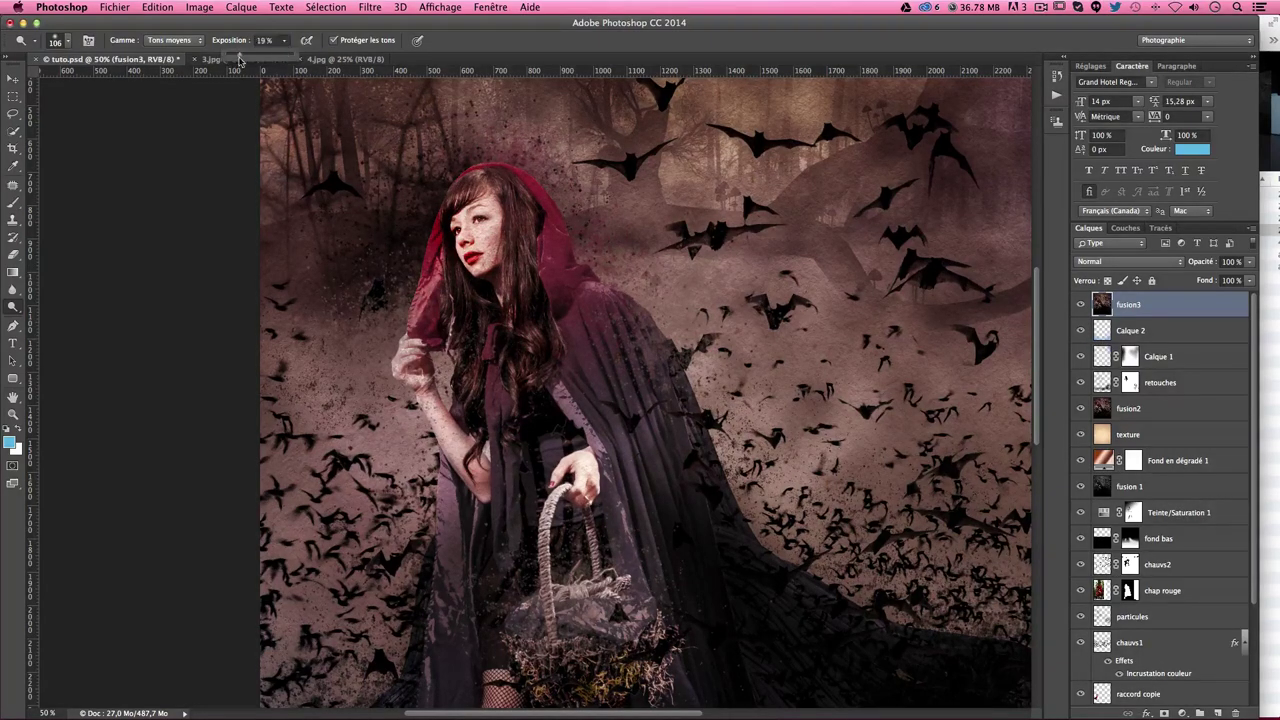
left_click_drag(236, 59, 236, 59)
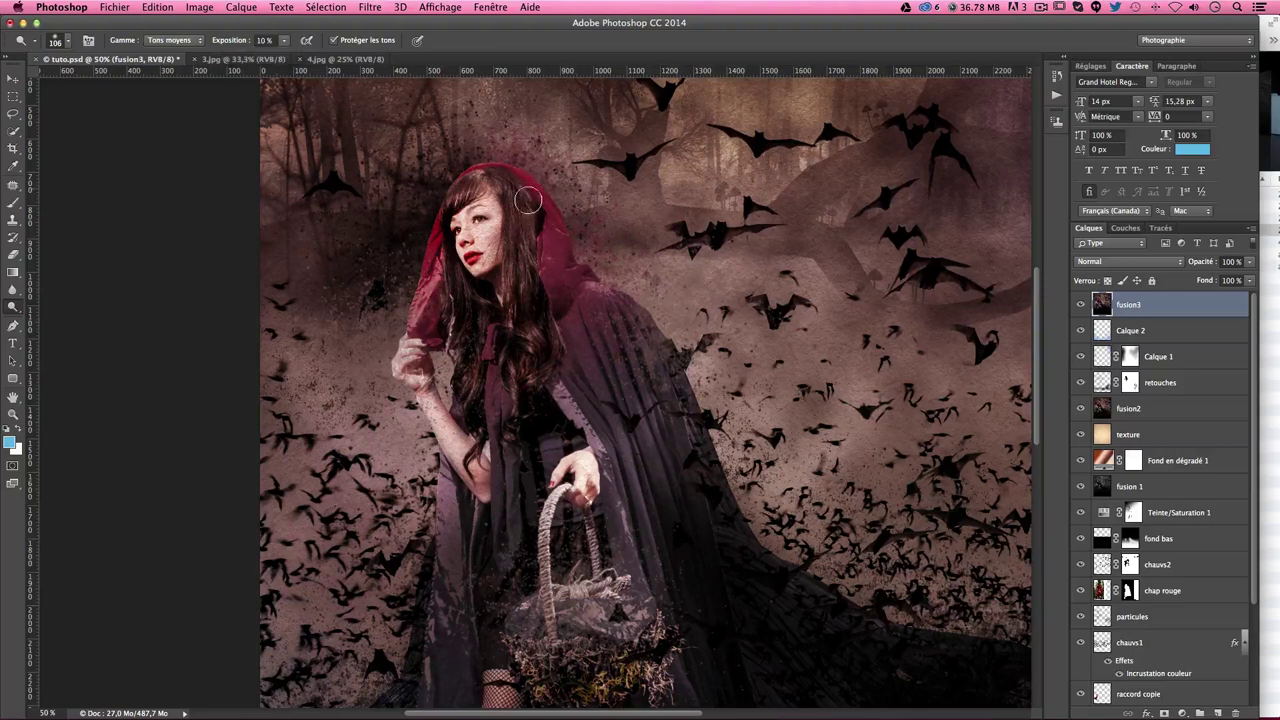
left_click_drag(560, 272, 510, 272)
left_click_drag(424, 350, 448, 350)
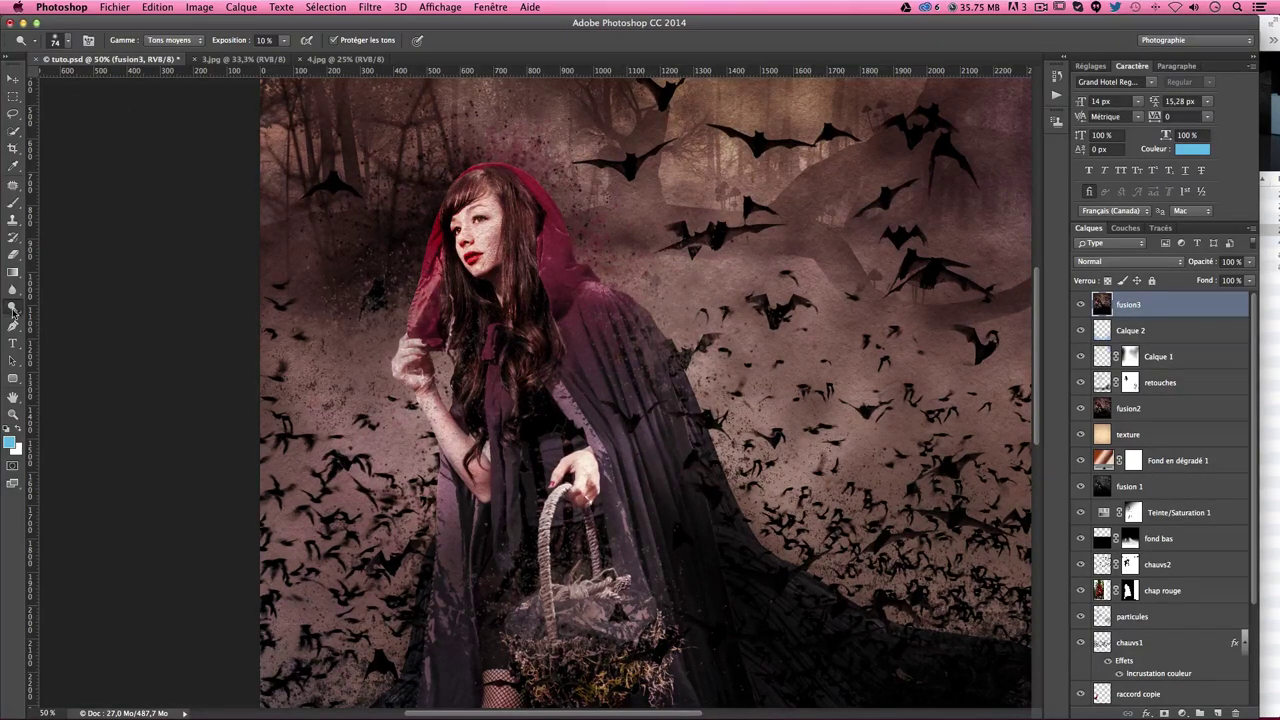
left_click_drag(13, 309, 62, 320)
left_click_drag(568, 305, 563, 305)
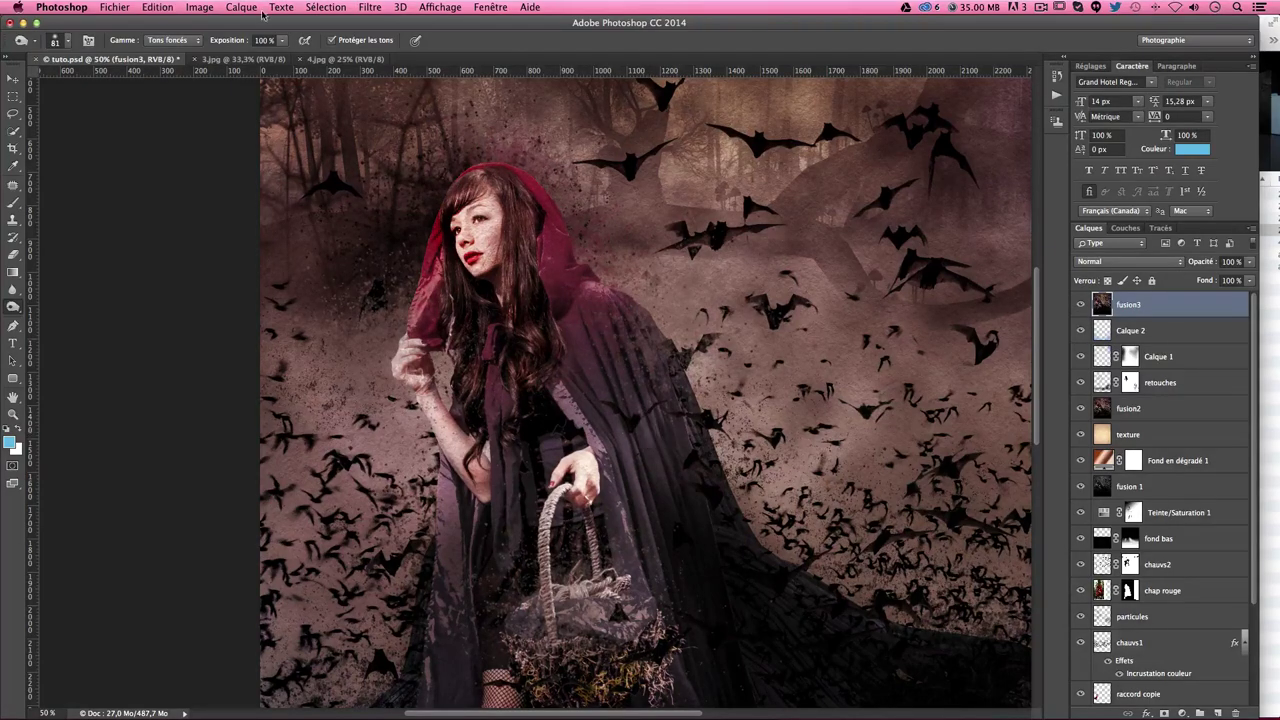
Step: Switch to the Dodge tool at 10% exposure on shadows, pan around the cloak, and zoom out
left_click(279, 41)
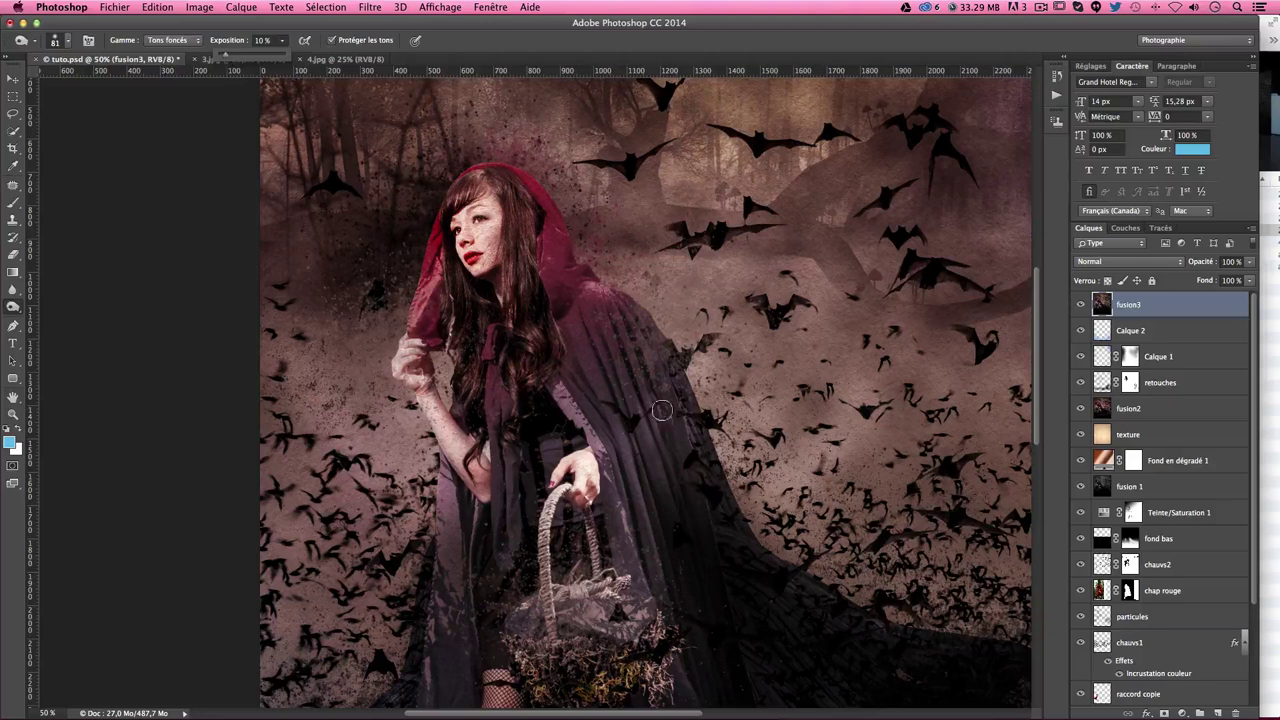
right_click(17, 313)
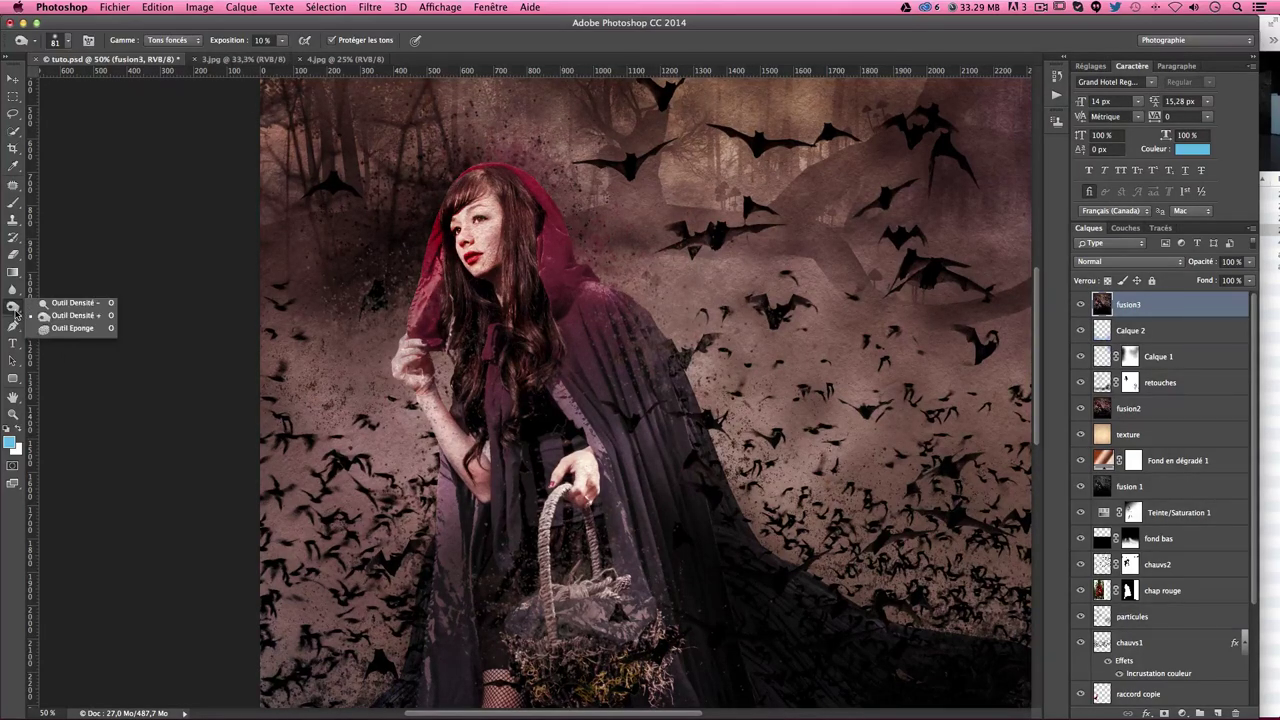
left_click(101, 305)
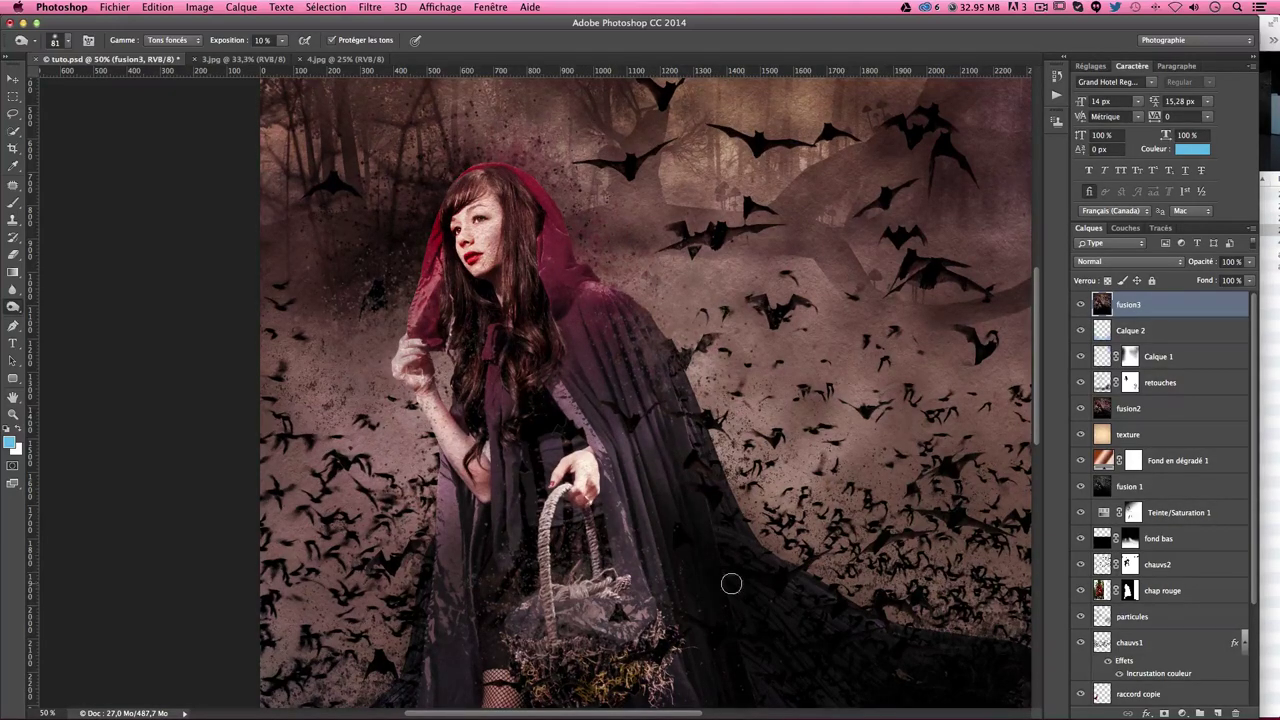
left_click_drag(680, 522, 620, 398)
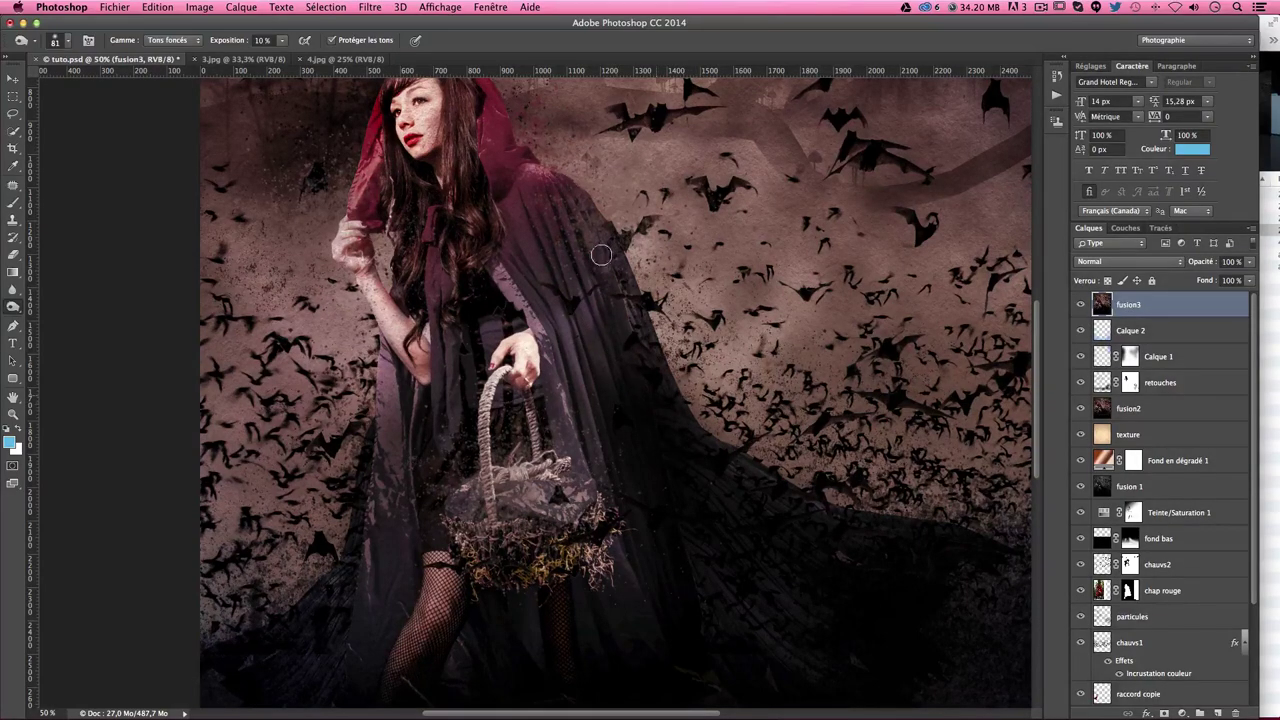
scroll(657, 286, "down", 5)
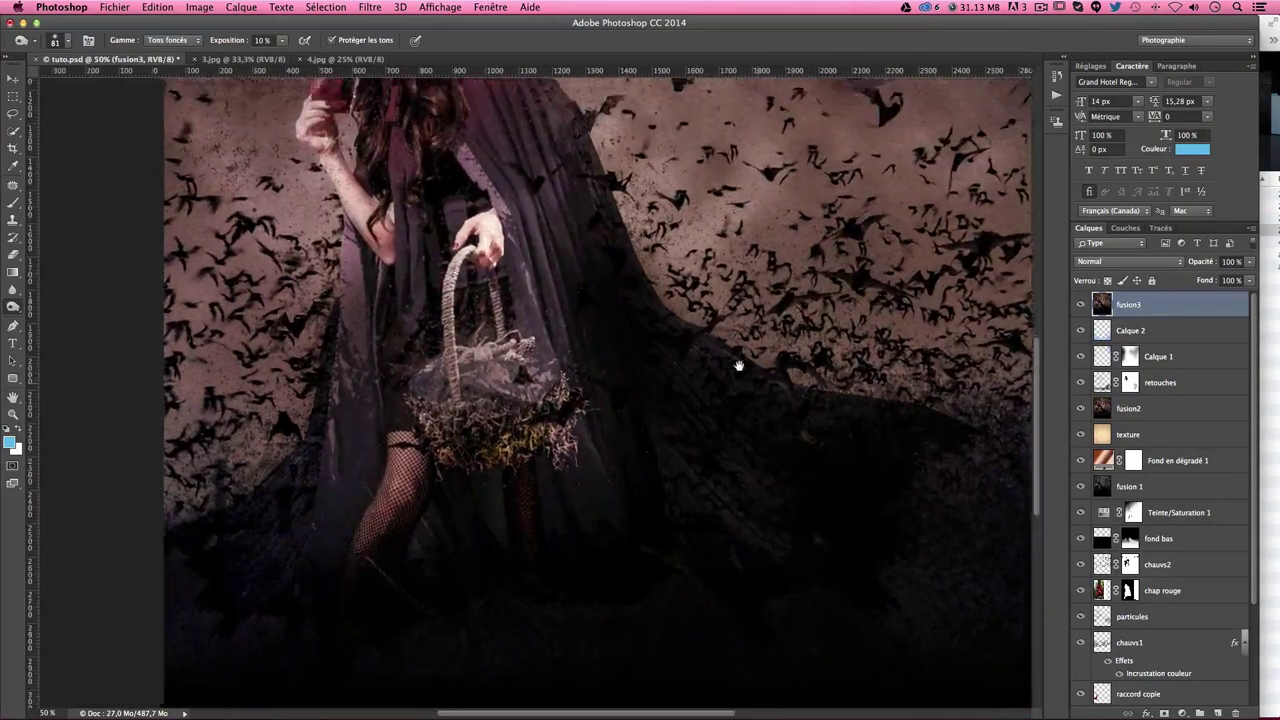
scroll(669, 429, "up", 5)
scroll(669, 429, "left", 3)
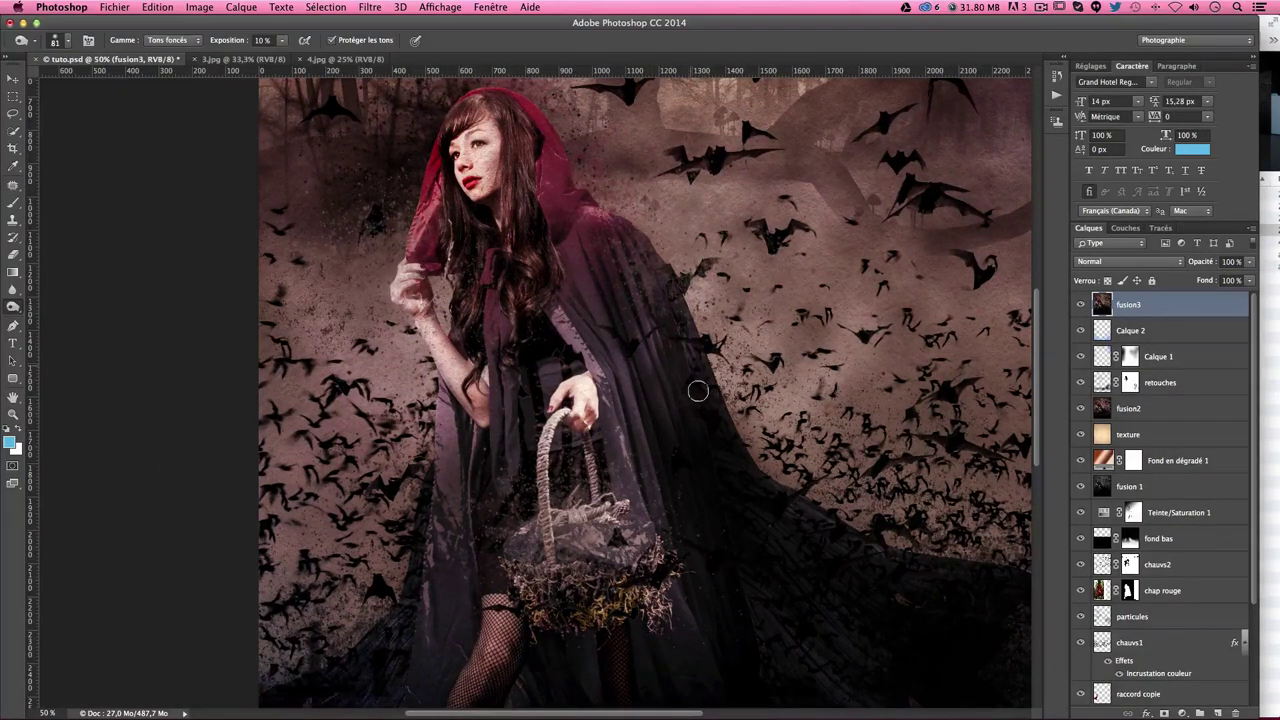
scroll(667, 291, "down", 4)
scroll(667, 291, "left", 1)
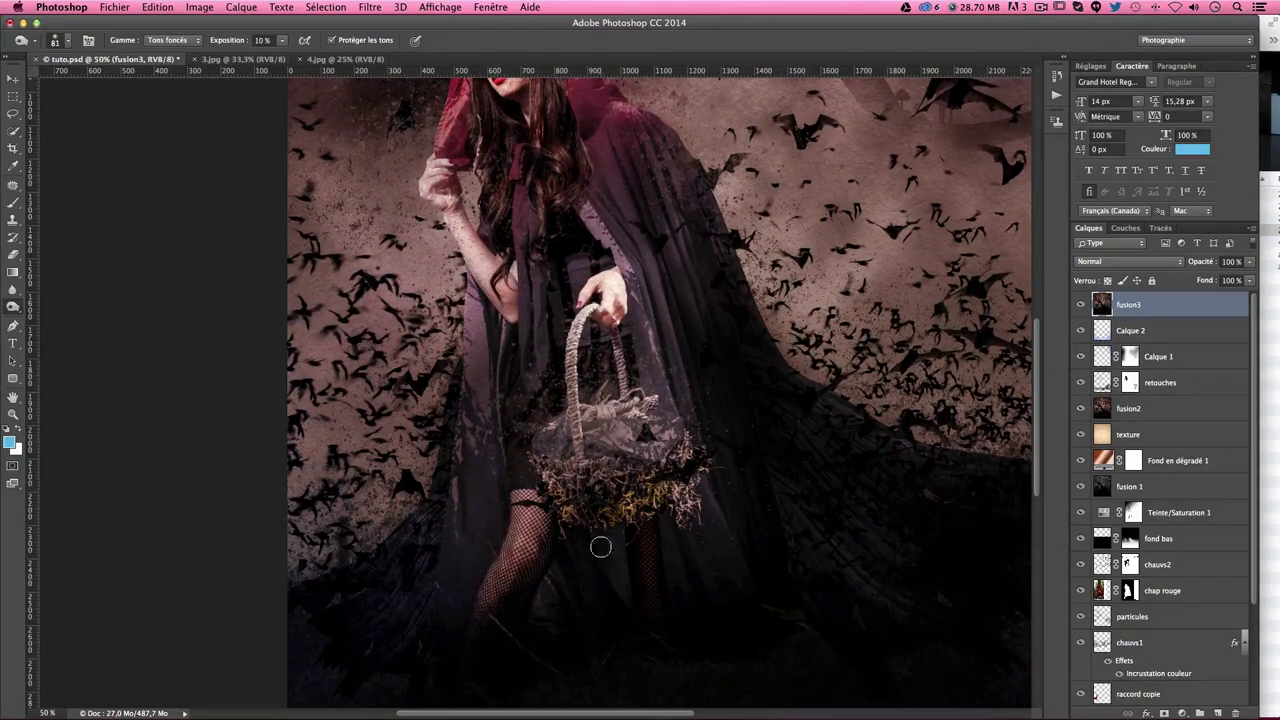
scroll(678, 585, "up", 5)
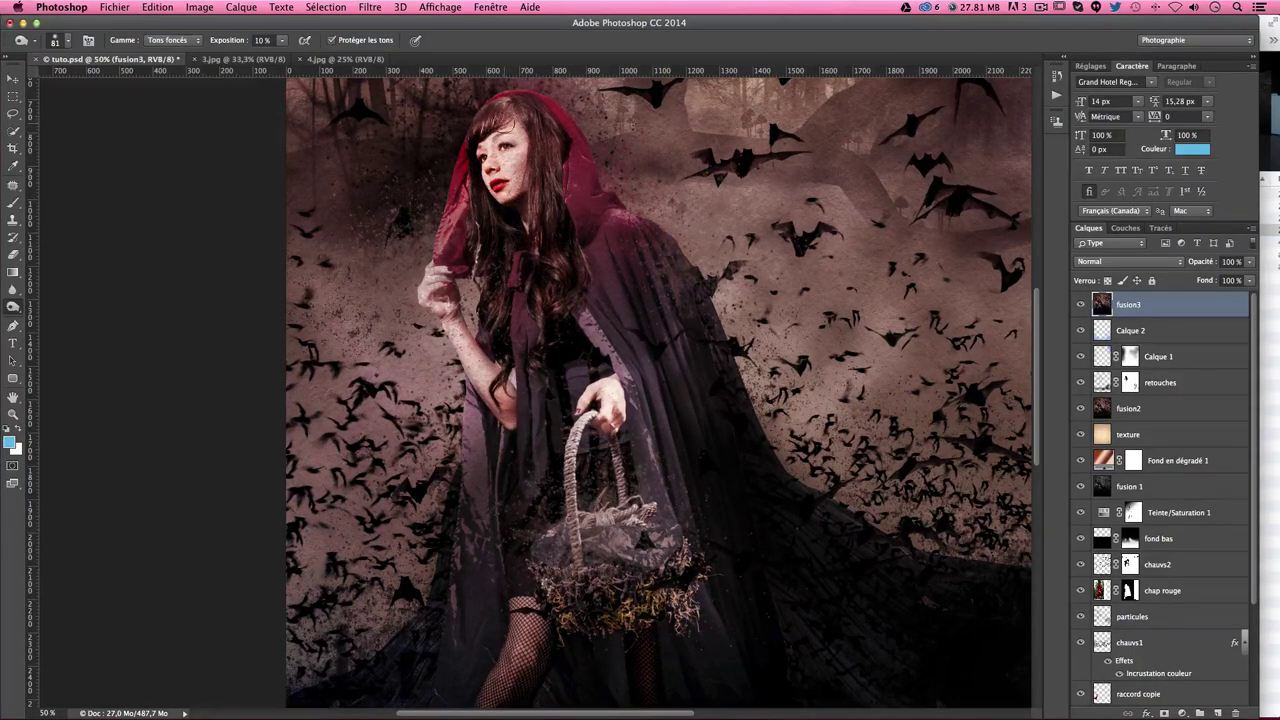
scroll(660, 350, "right", 3)
scroll(660, 350, "up", 1)
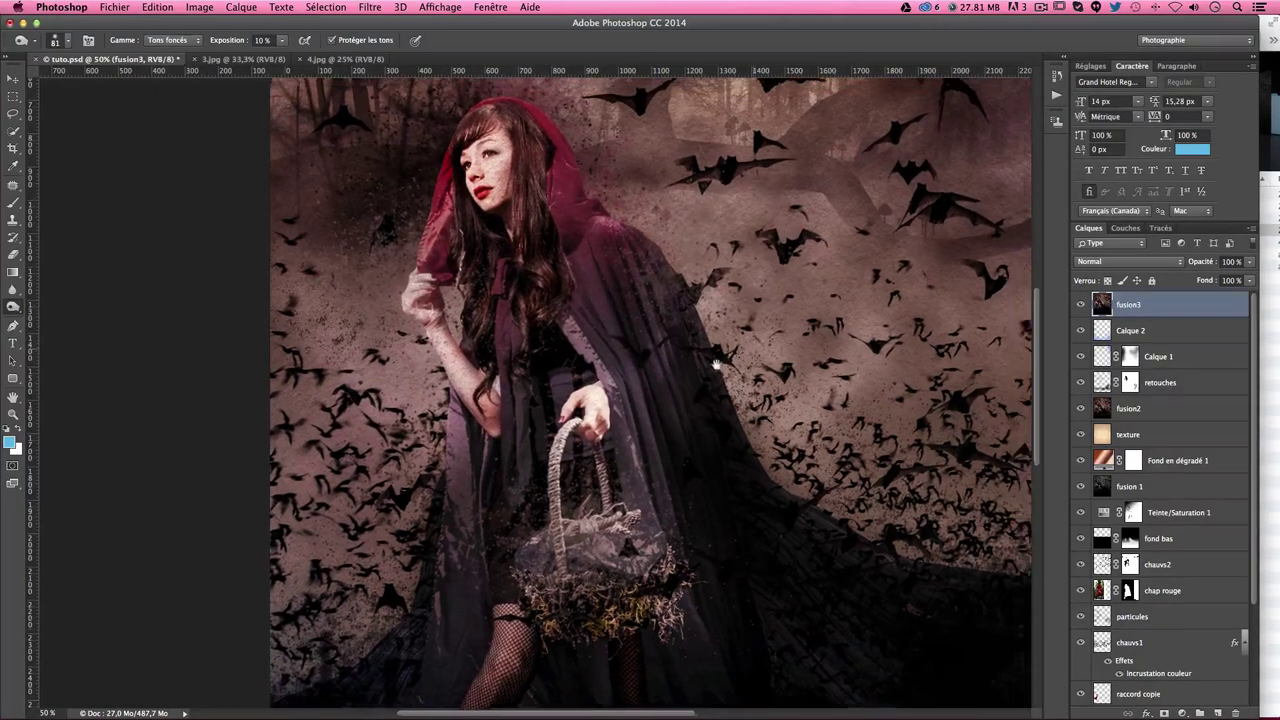
key("ctrl+minus")
key("ctrl+minus")
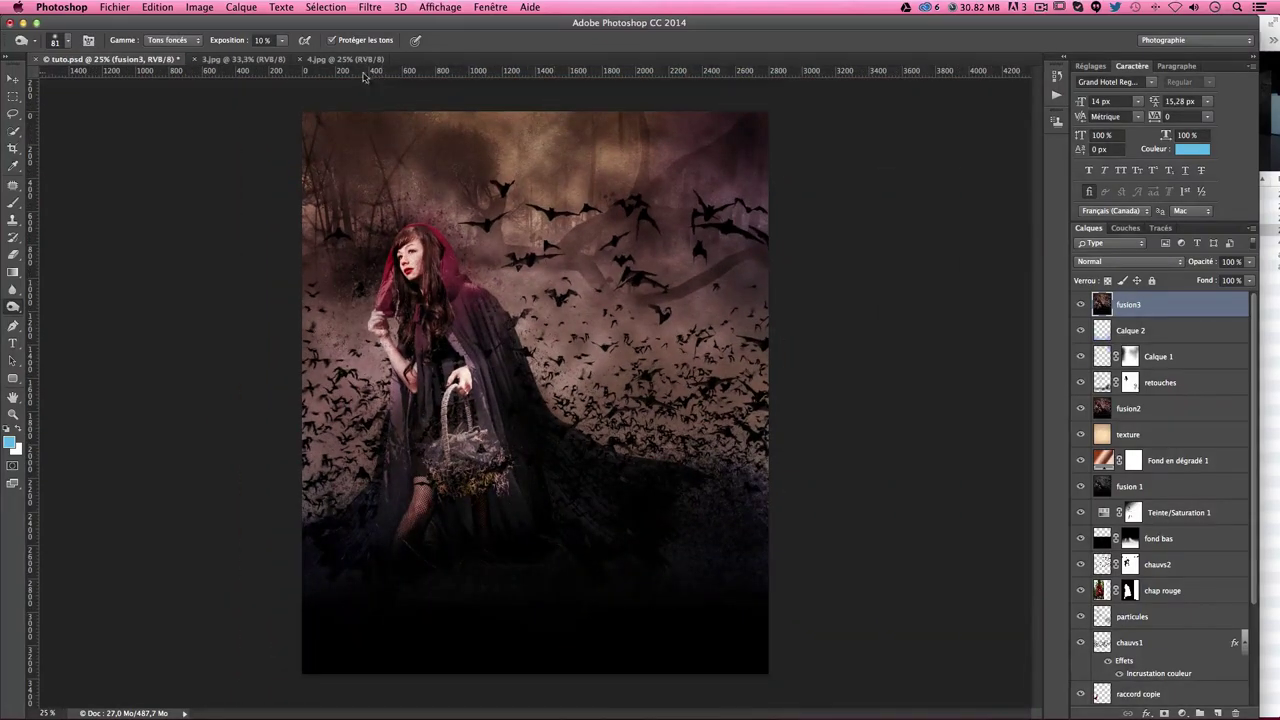
Step: Open the Camera Raw Filter on fusion3 and set temperature +2 and exposure +0,10
left_click(335, 7)
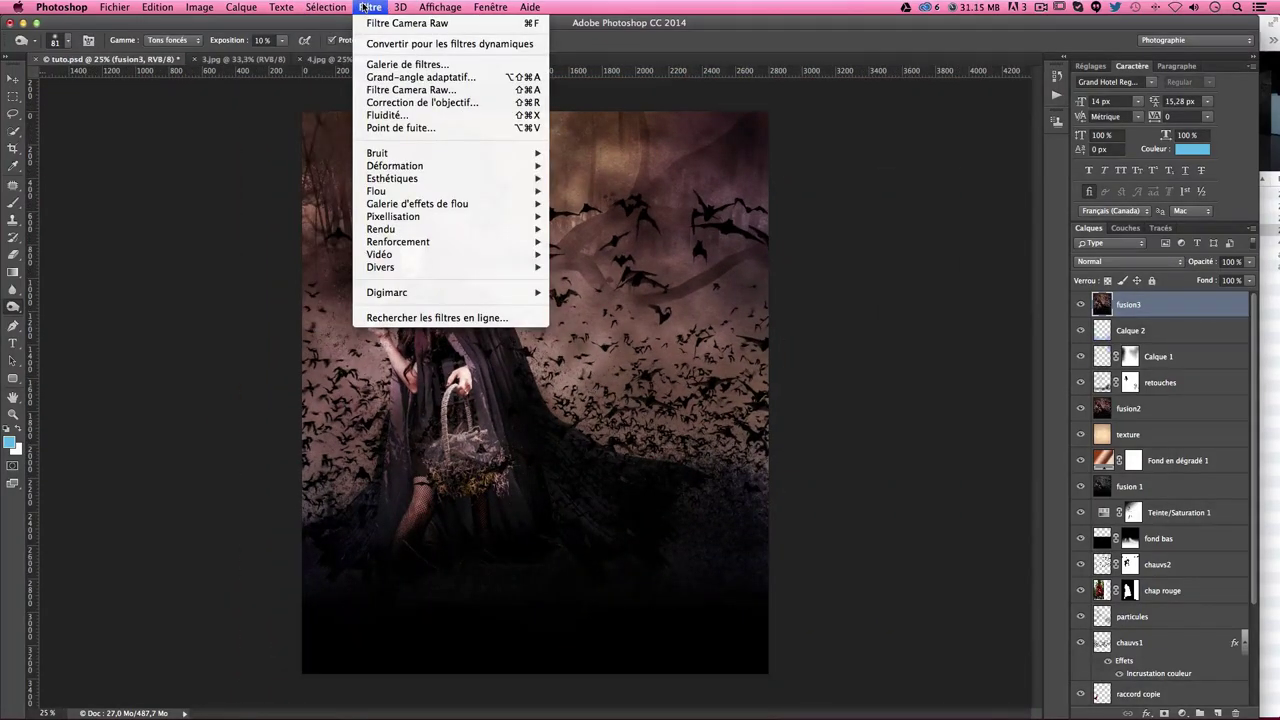
left_click(770, 275)
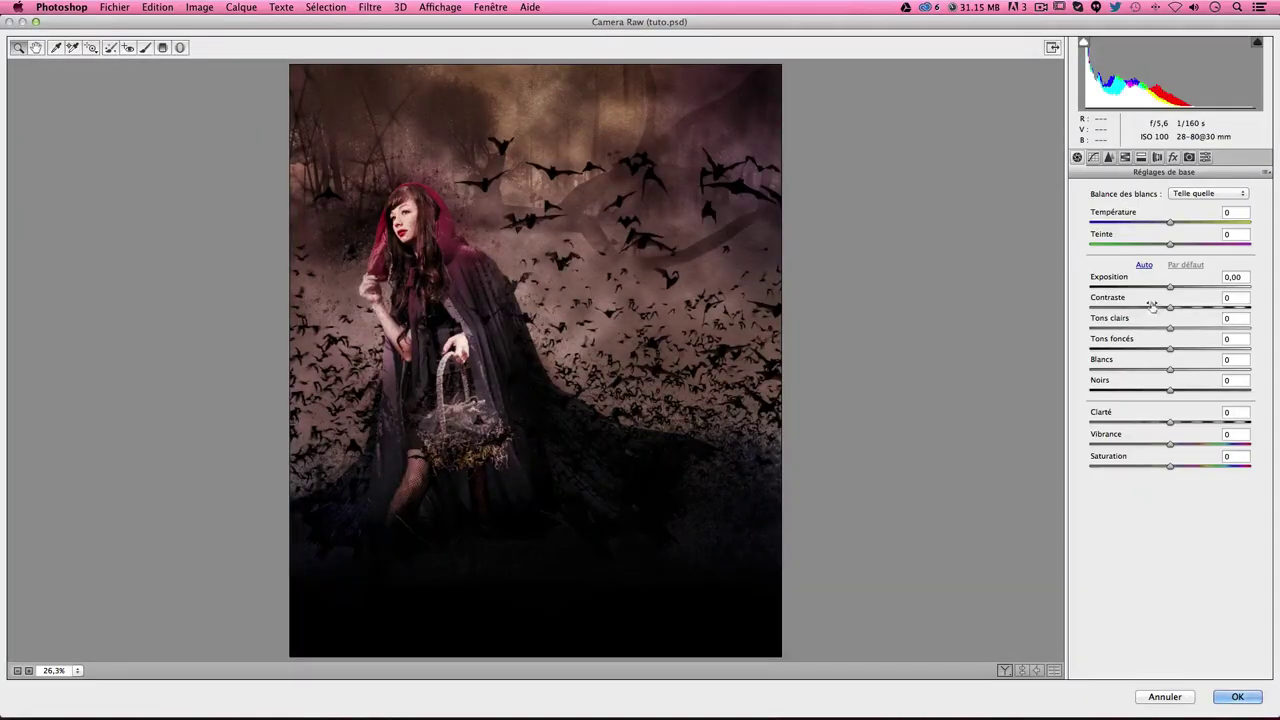
left_click_drag(1170, 220, 1172, 227)
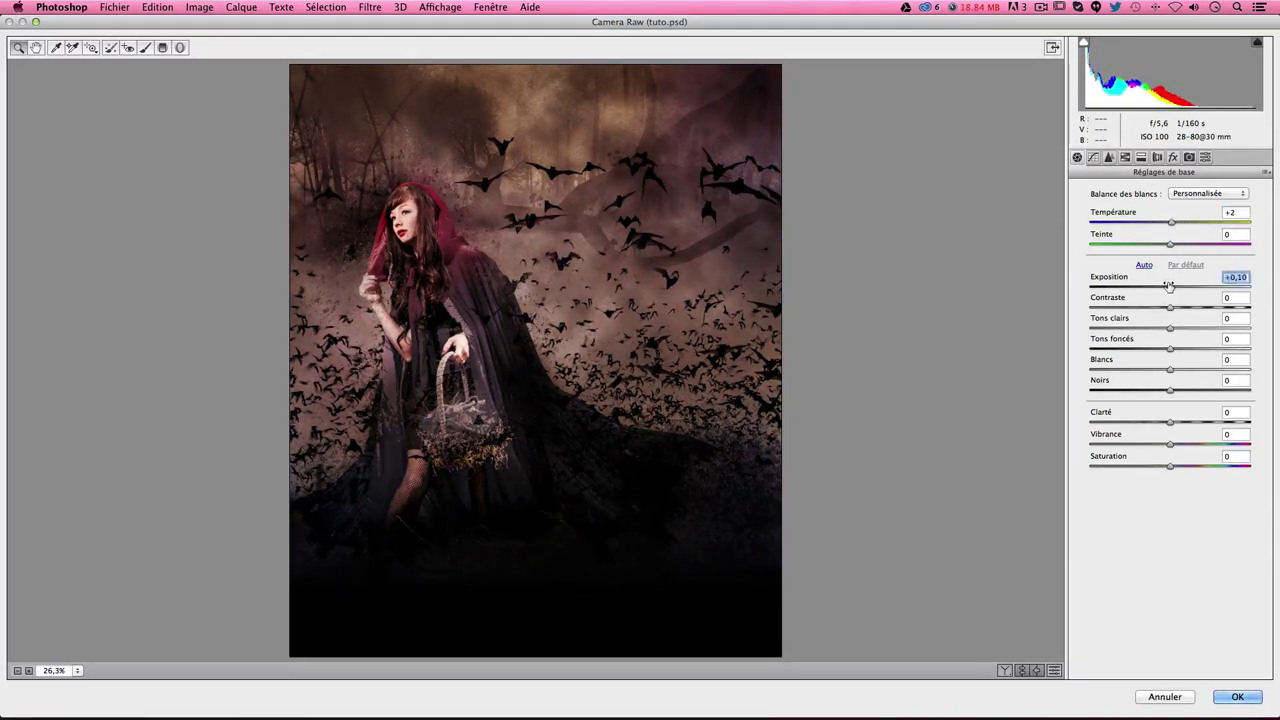
left_click_drag(1170, 287, 1171, 290)
left_click(1171, 307)
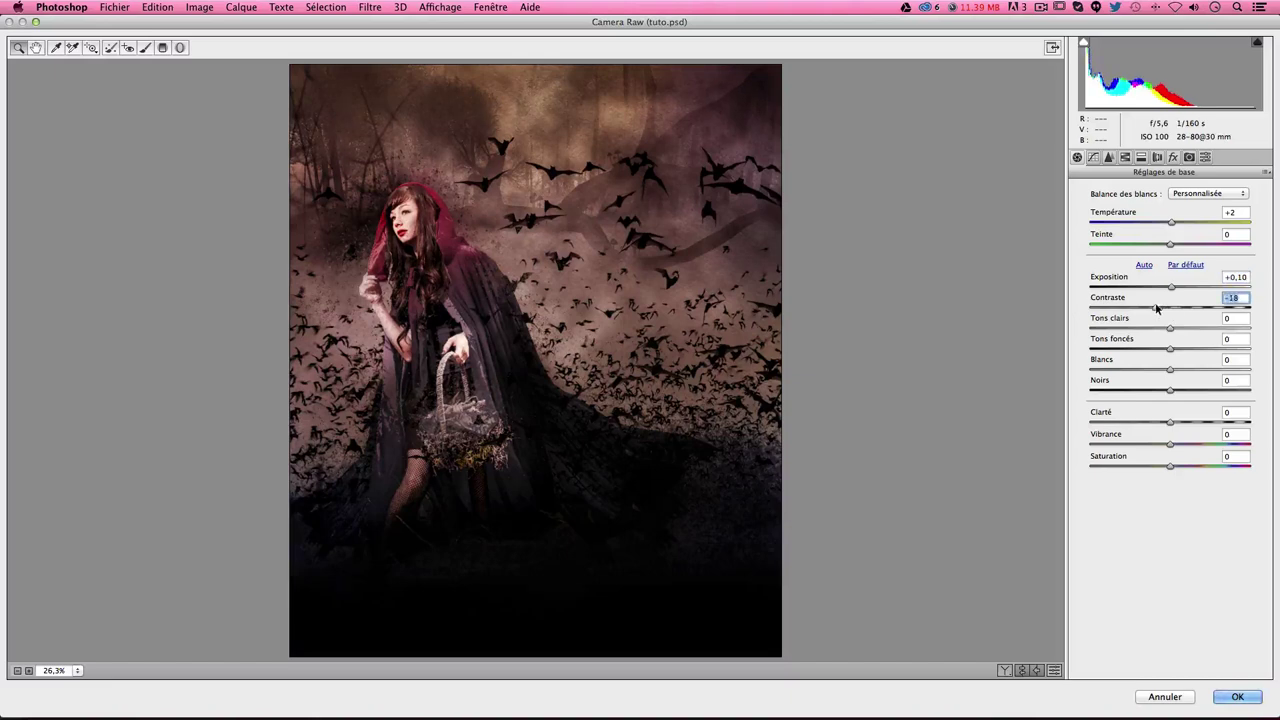
Step: Set contrast -18, shadows +18, whites -15 and blacks +39, then apply the filter
left_click_drag(1170, 328, 1180, 328)
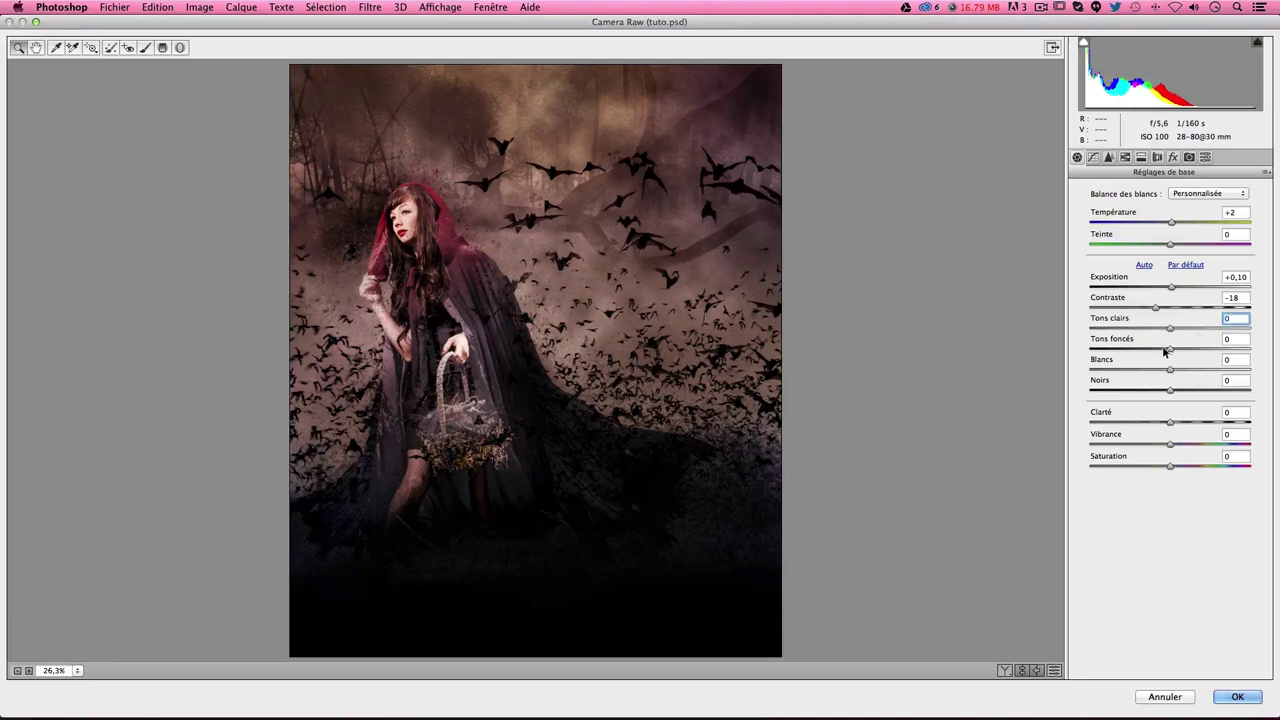
left_click_drag(1164, 349, 1162, 349)
left_click(1197, 349)
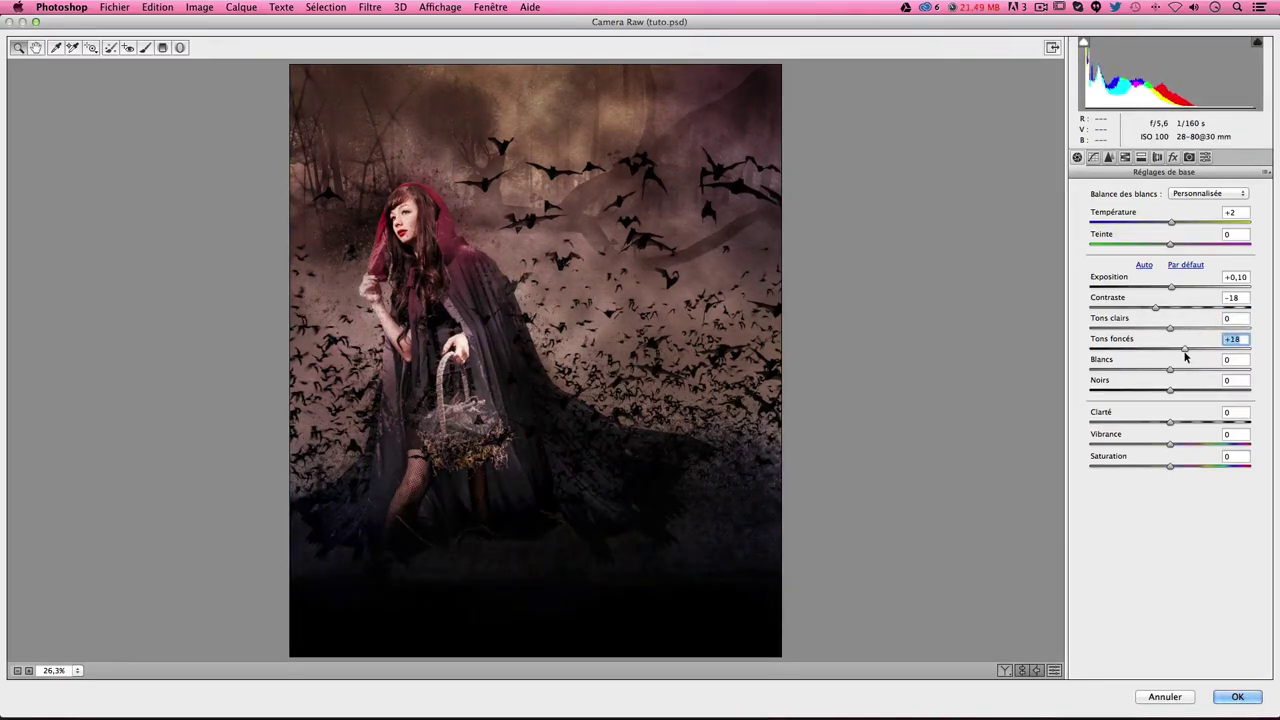
mouse_move(1171, 370)
left_mouse_down()
mouse_move(1160, 368)
mouse_move(1203, 392)
left_mouse_up()
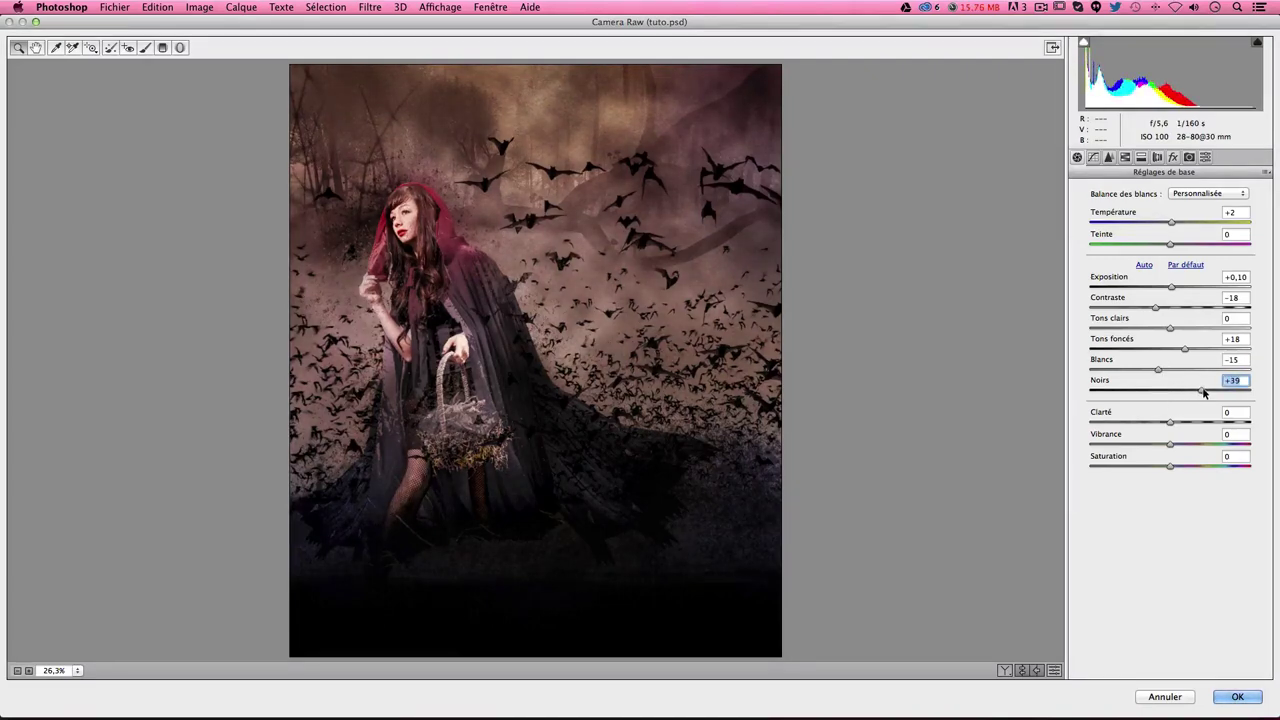
key("Return")
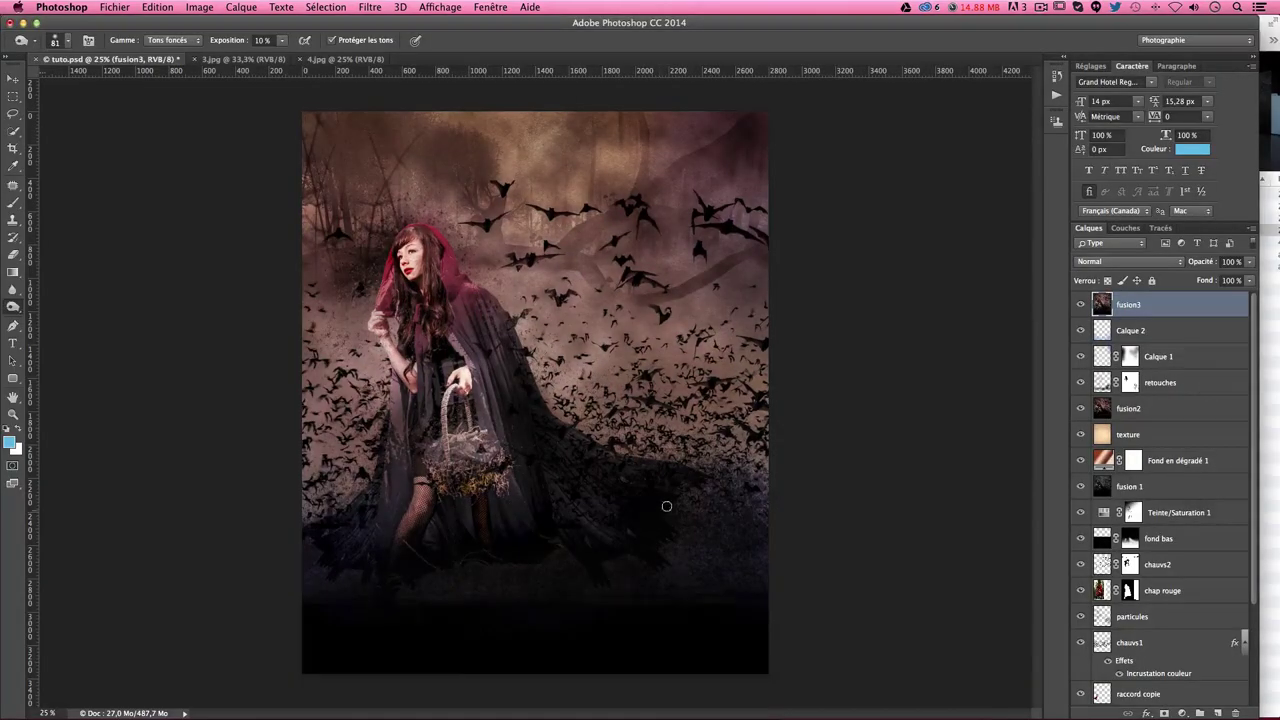
Step: Add a new layer and load a very large black 1059 particle brush at 50% opacity
key("ctrl+plus")
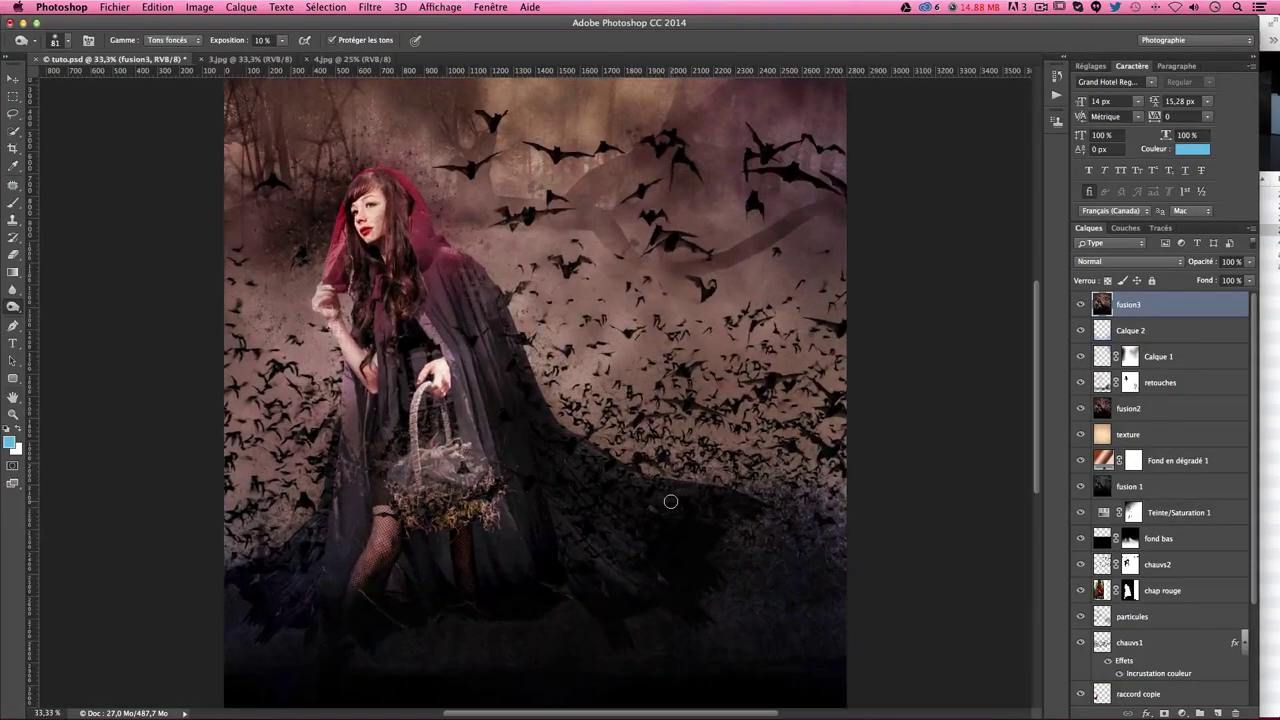
scroll(597, 486, "down", 5)
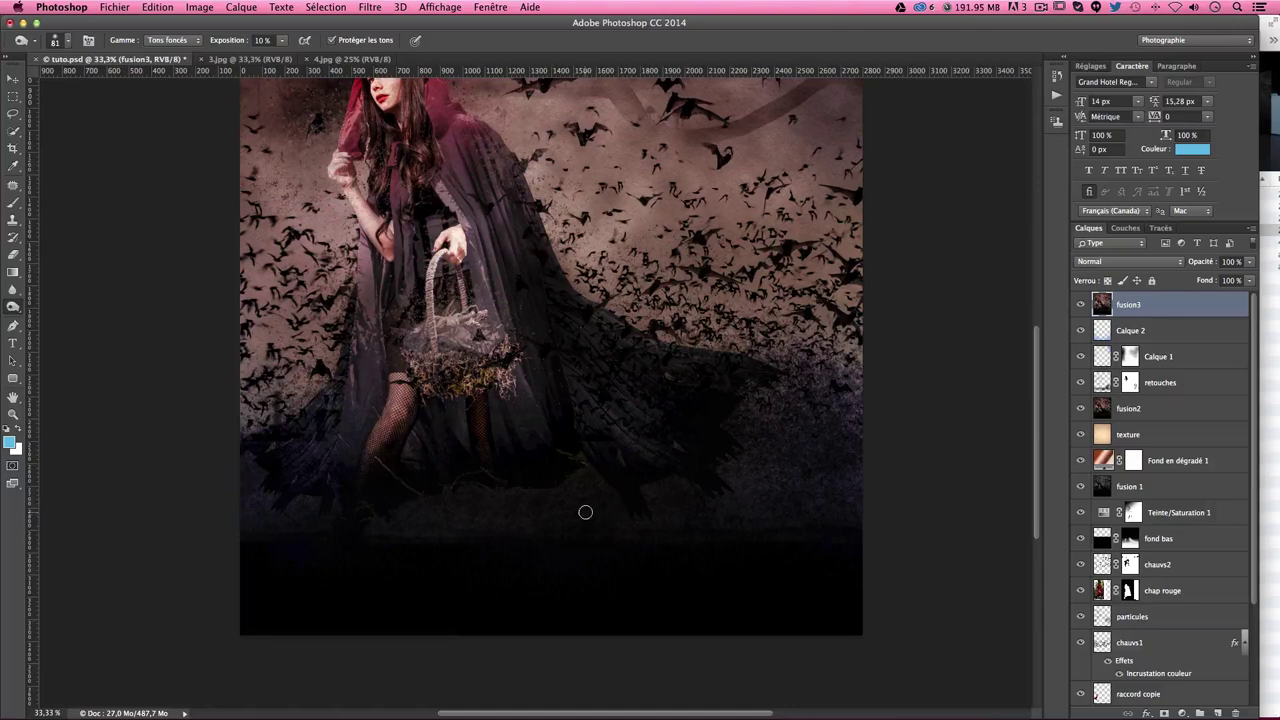
left_click(1219, 713)
left_click(13, 203)
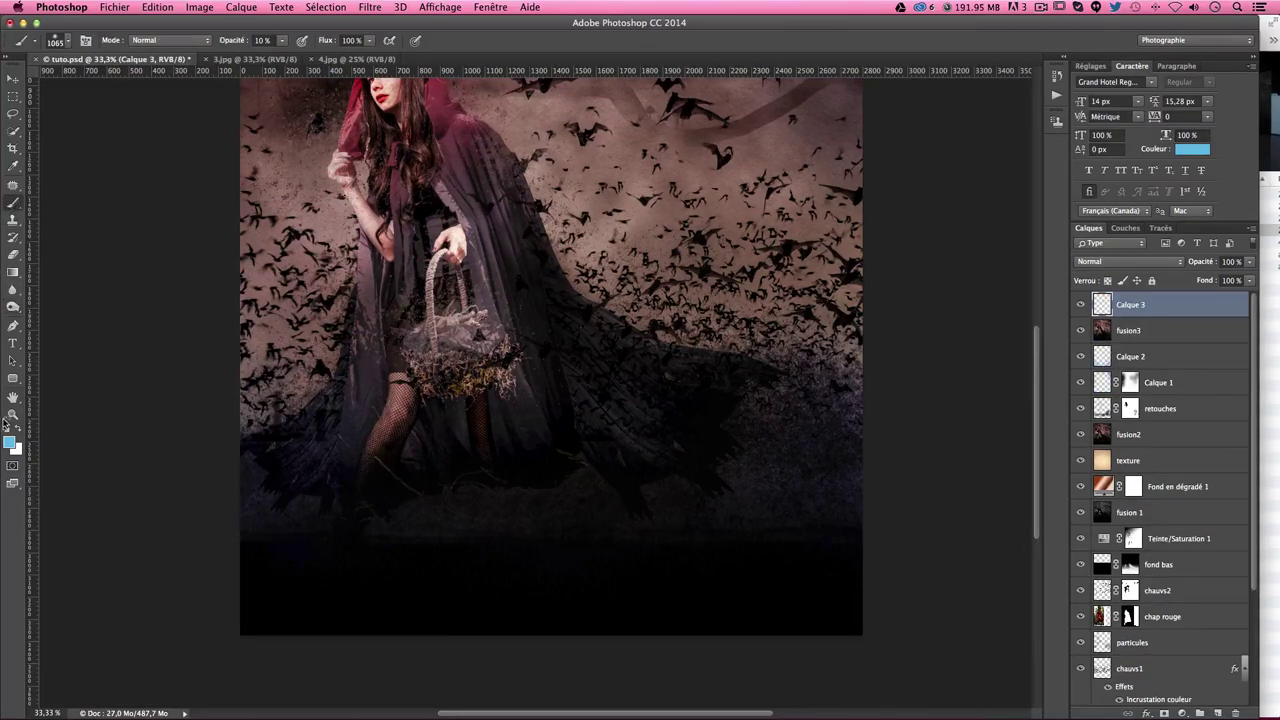
left_click(7, 428)
left_click(58, 42)
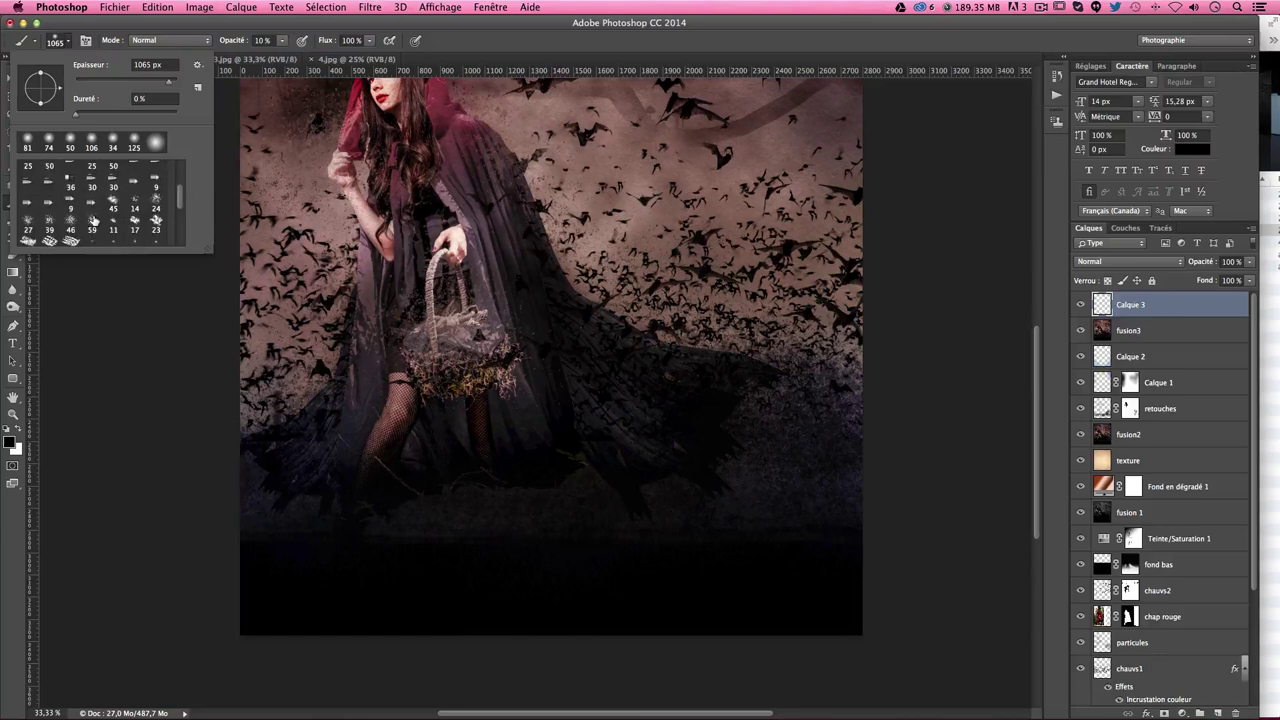
left_click(124, 222)
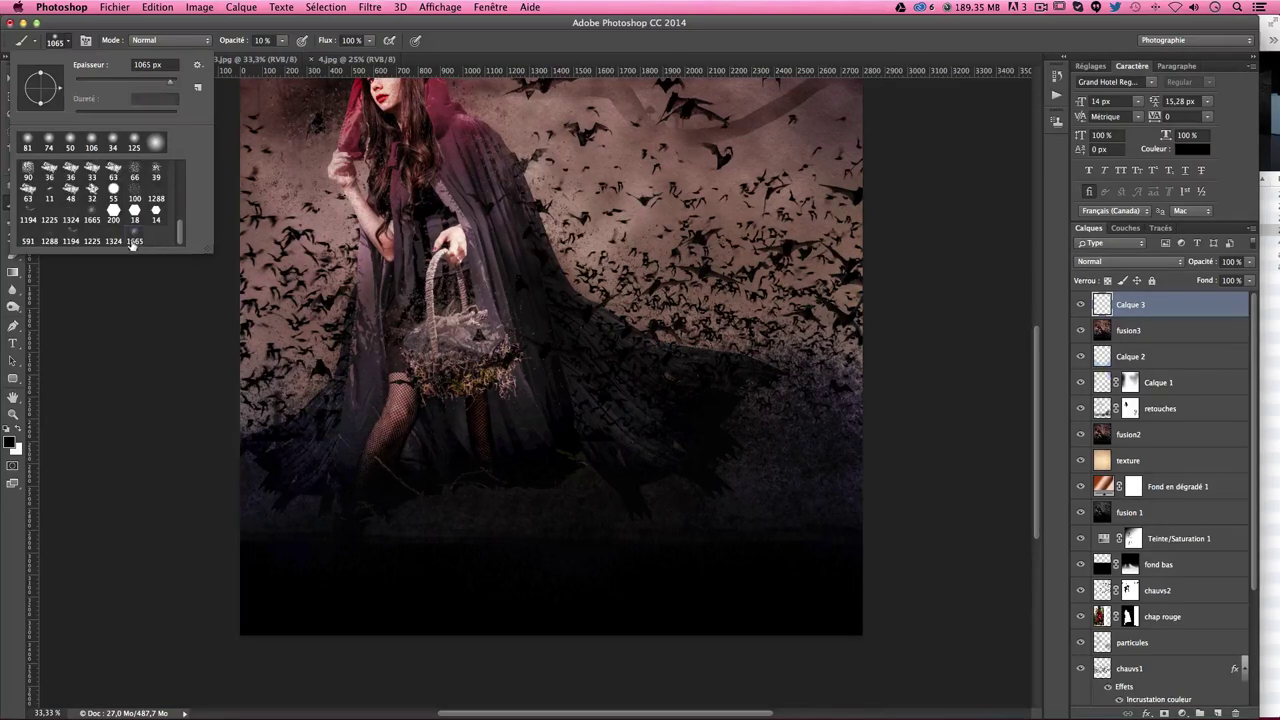
left_click_drag(643, 470, 575, 476)
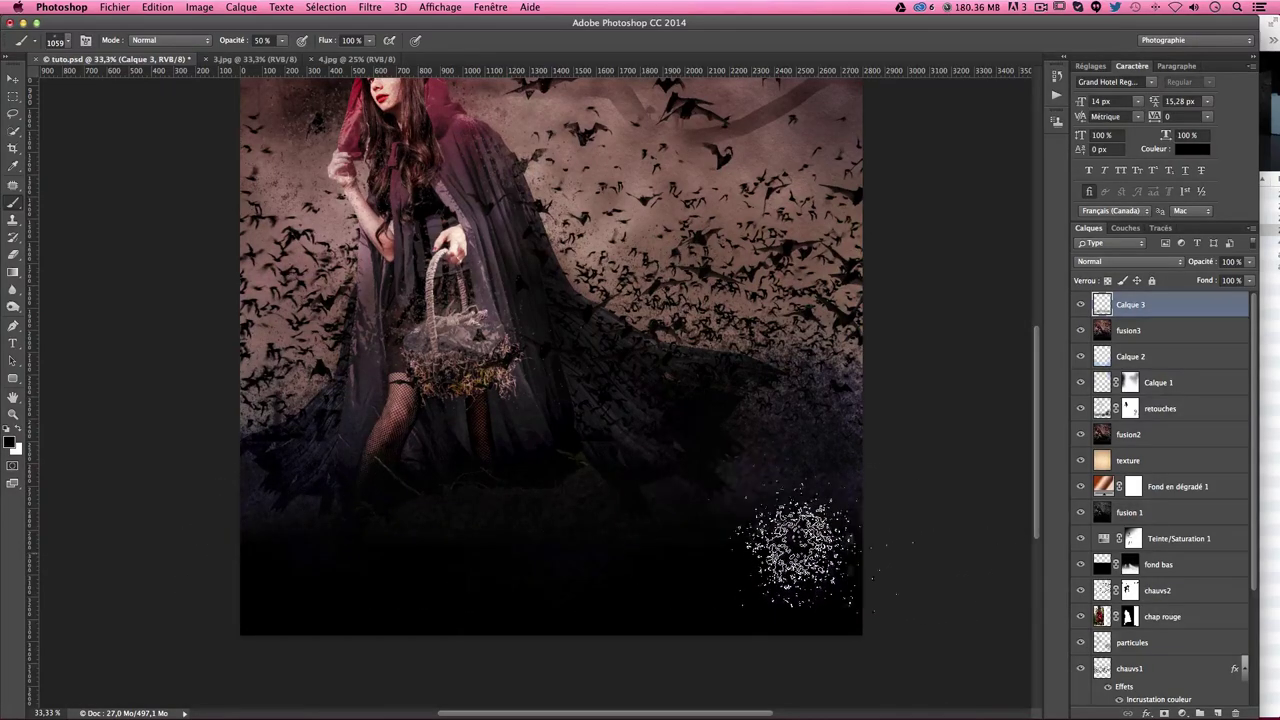
Step: Paint particle dust across the dark lower area and zoom out to the whole composite
mouse_move(775, 535)
left_mouse_down()
mouse_move(508, 491)
mouse_move(534, 525)
mouse_move(240, 530)
left_mouse_up()
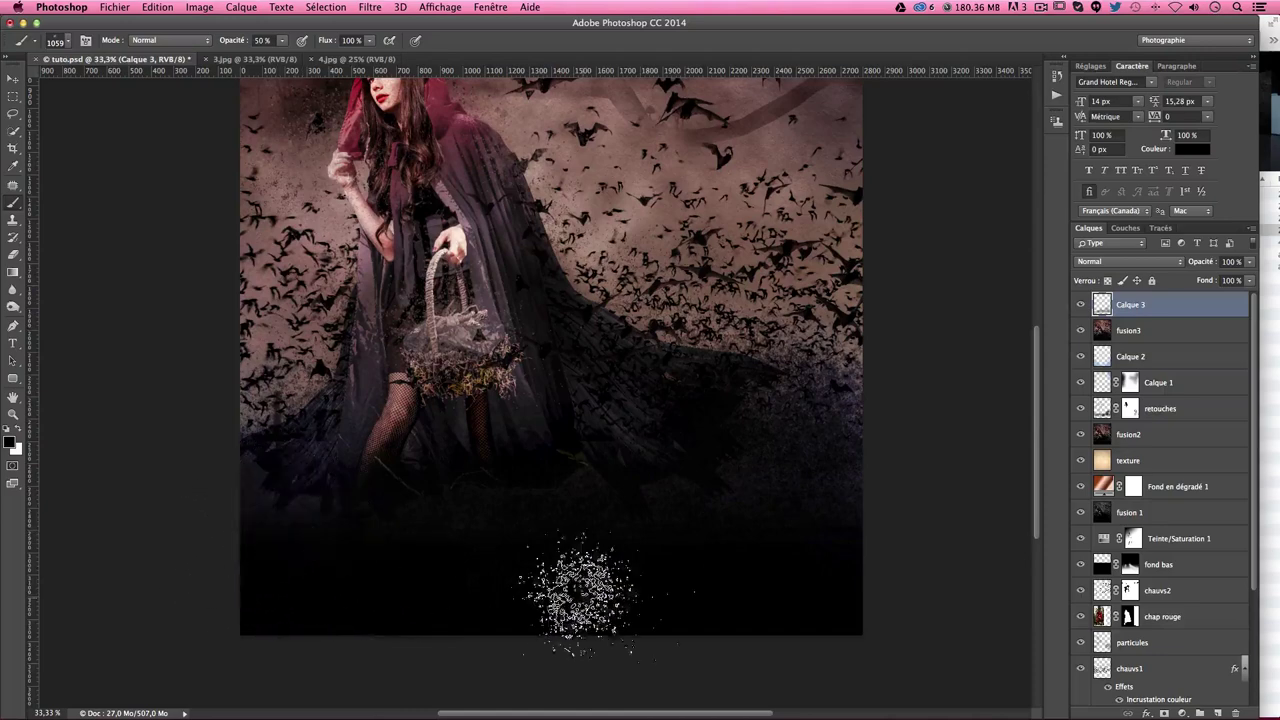
left_click_drag(695, 381, 706, 486)
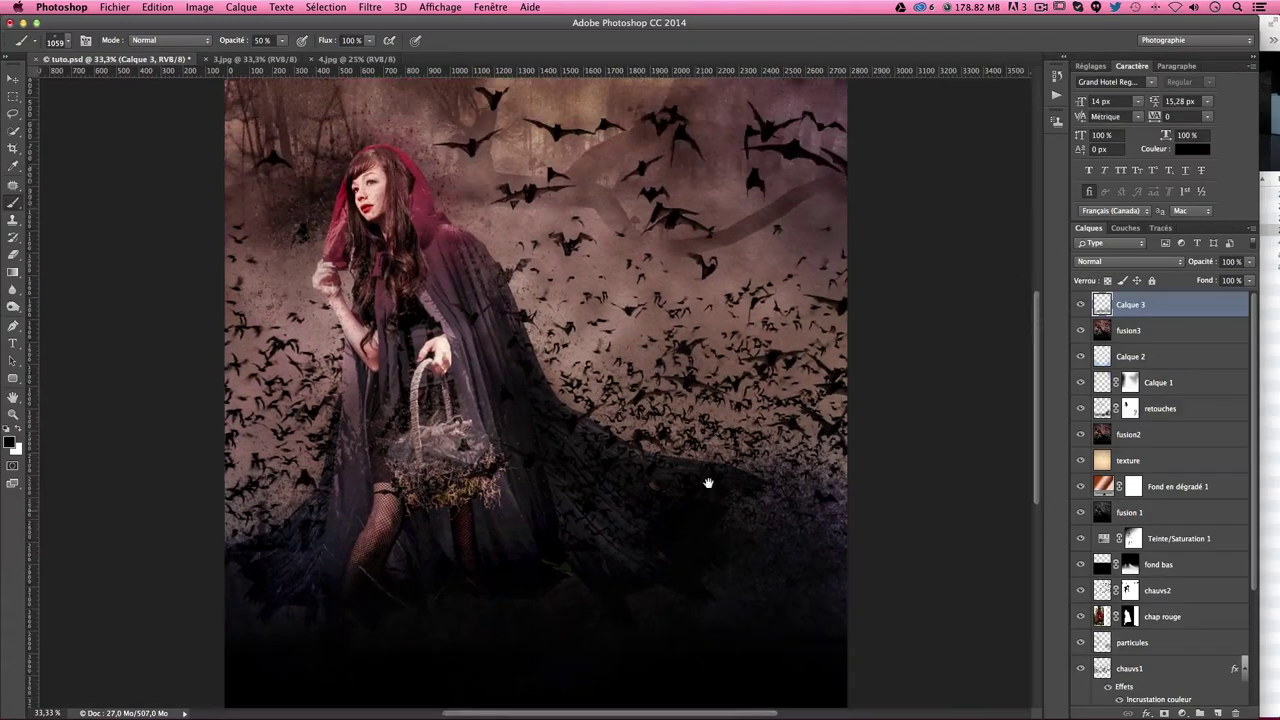
key("ctrl+minus")
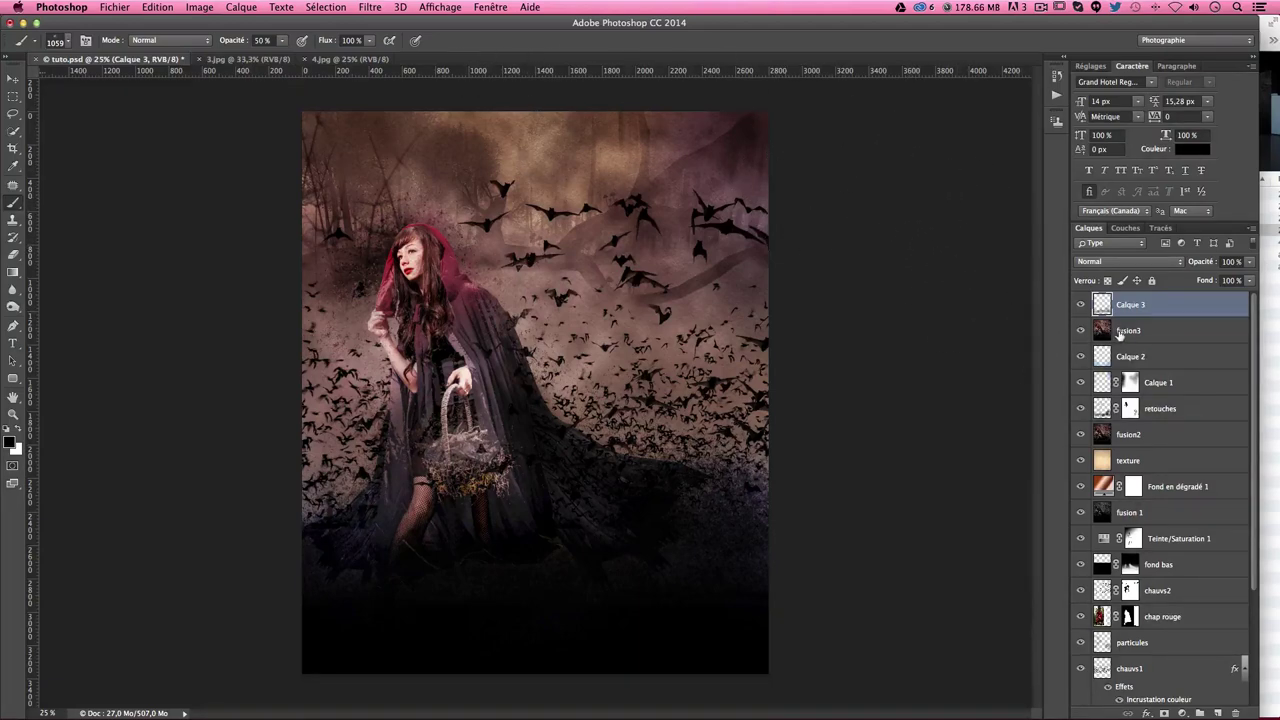
Step: Stamp into Calque 4, apply a Lens Correction vignette (-70, midpoint +41), and compare with undo
key("ctrl+shift+alt+e")
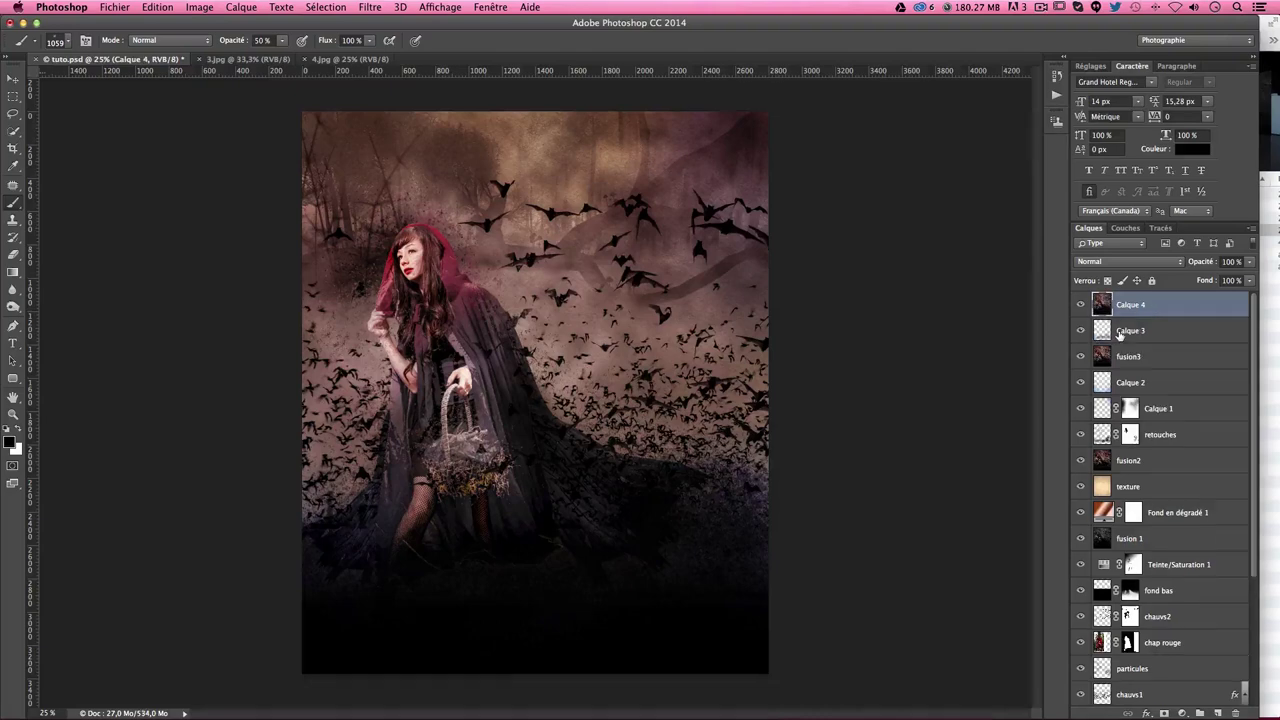
left_click(366, 6)
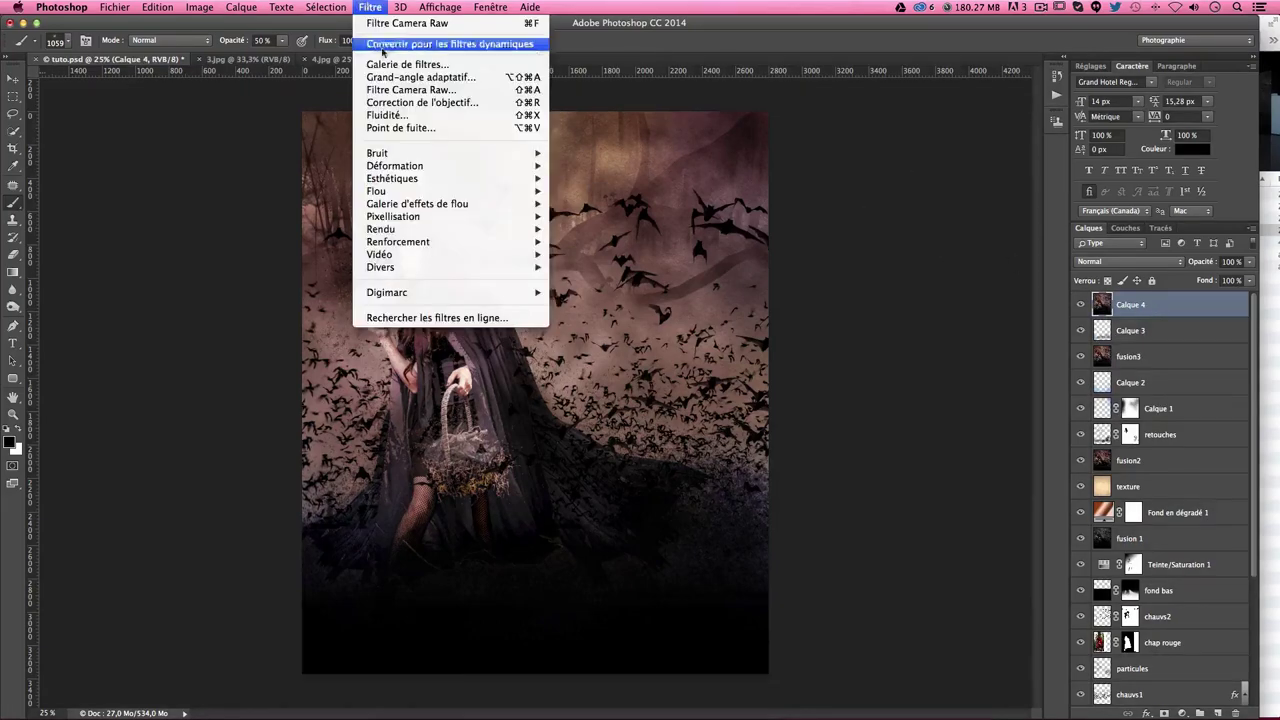
left_click(393, 97)
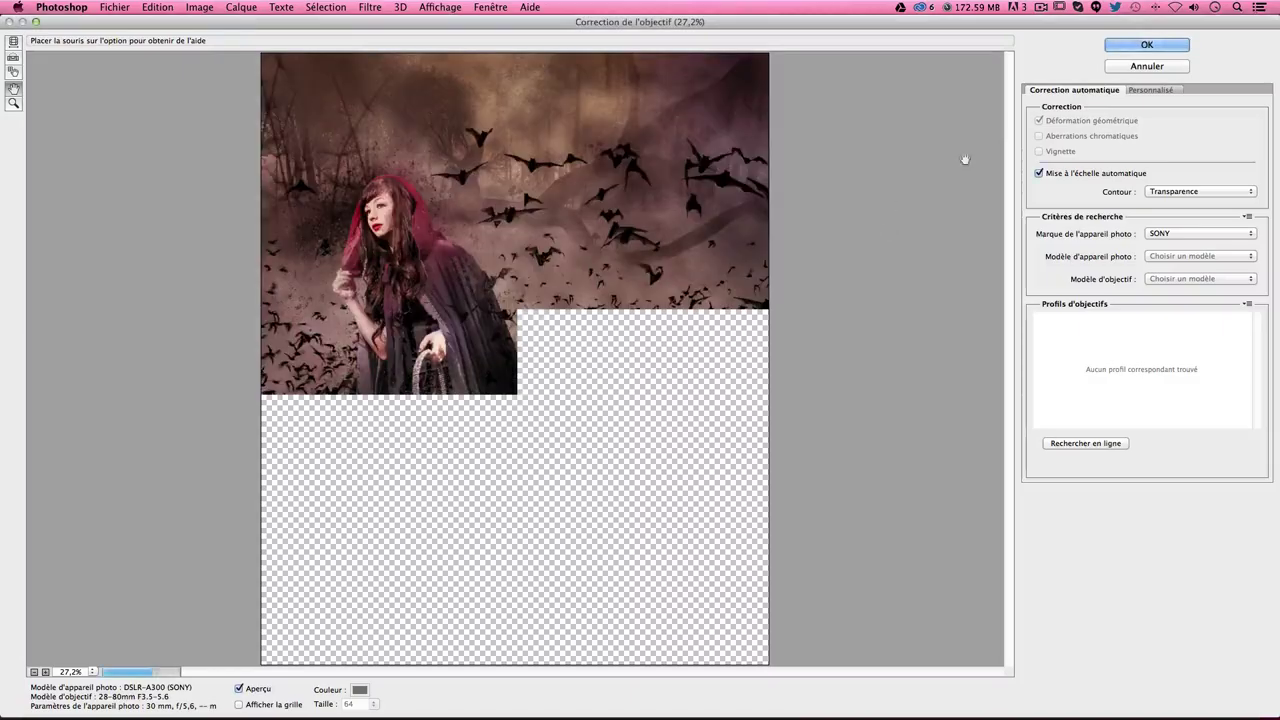
left_click(1152, 90)
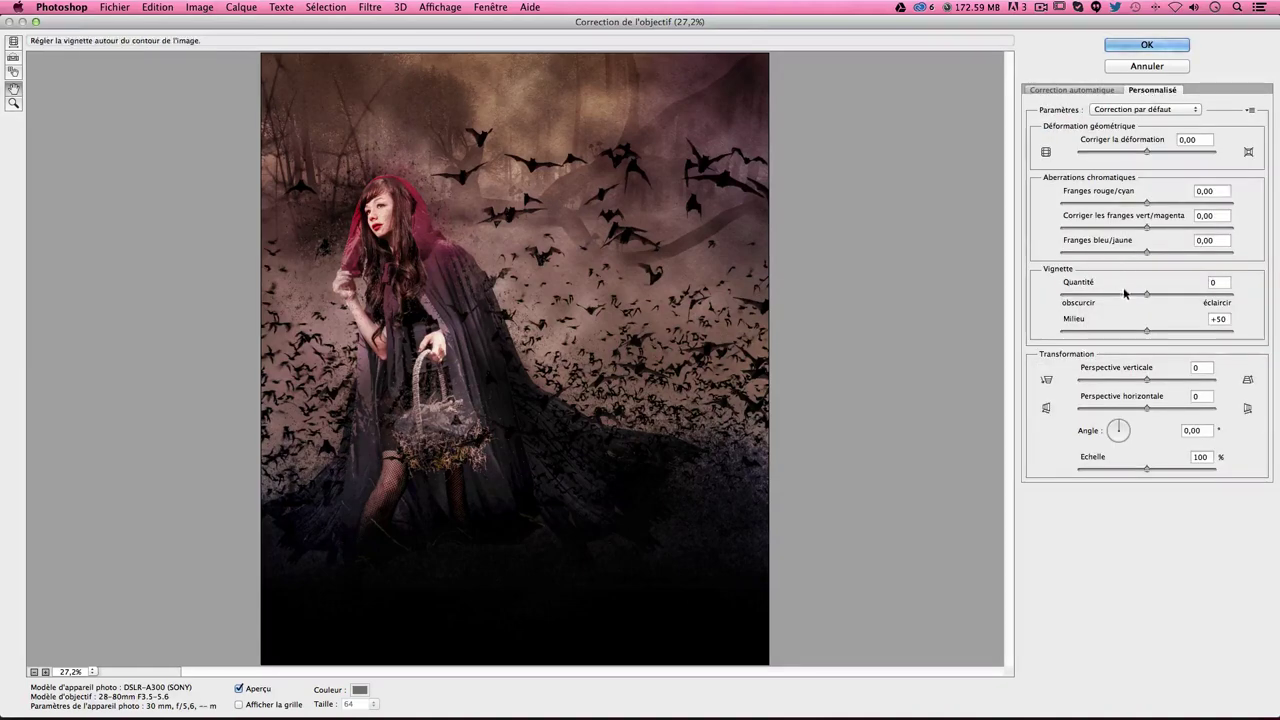
left_click_drag(1147, 294, 1087, 295)
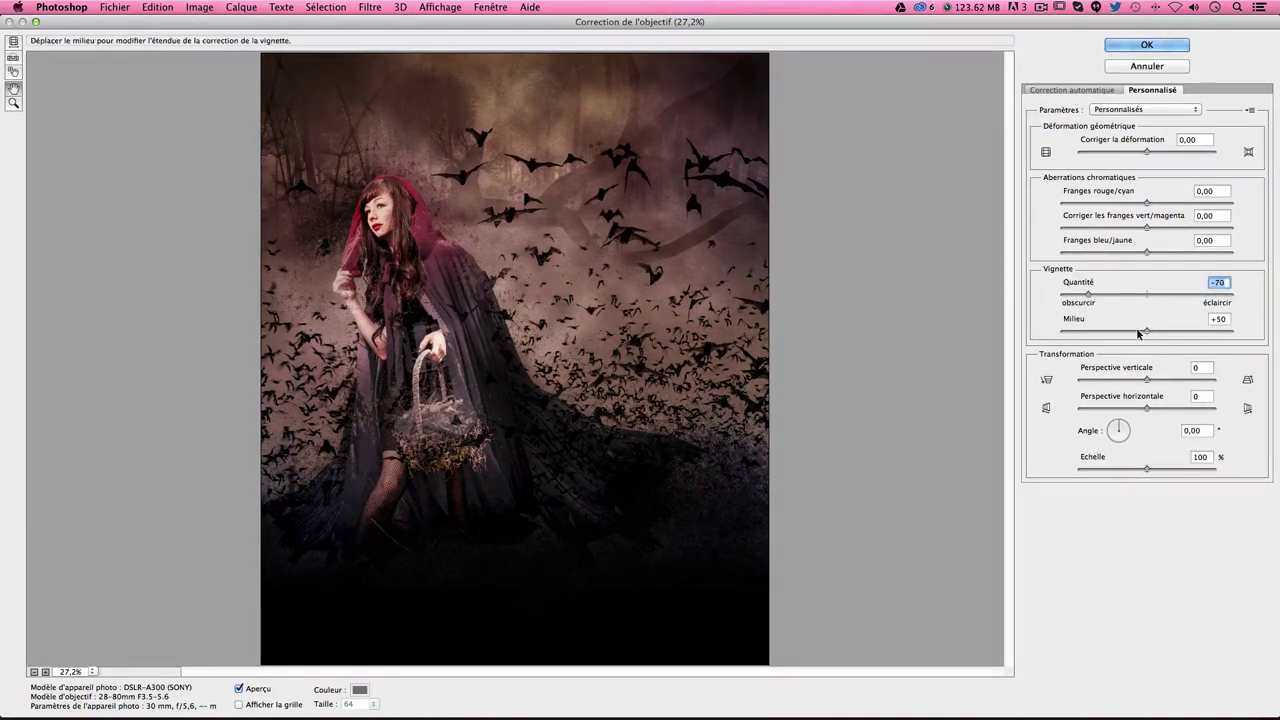
left_click_drag(1145, 331, 1136, 330)
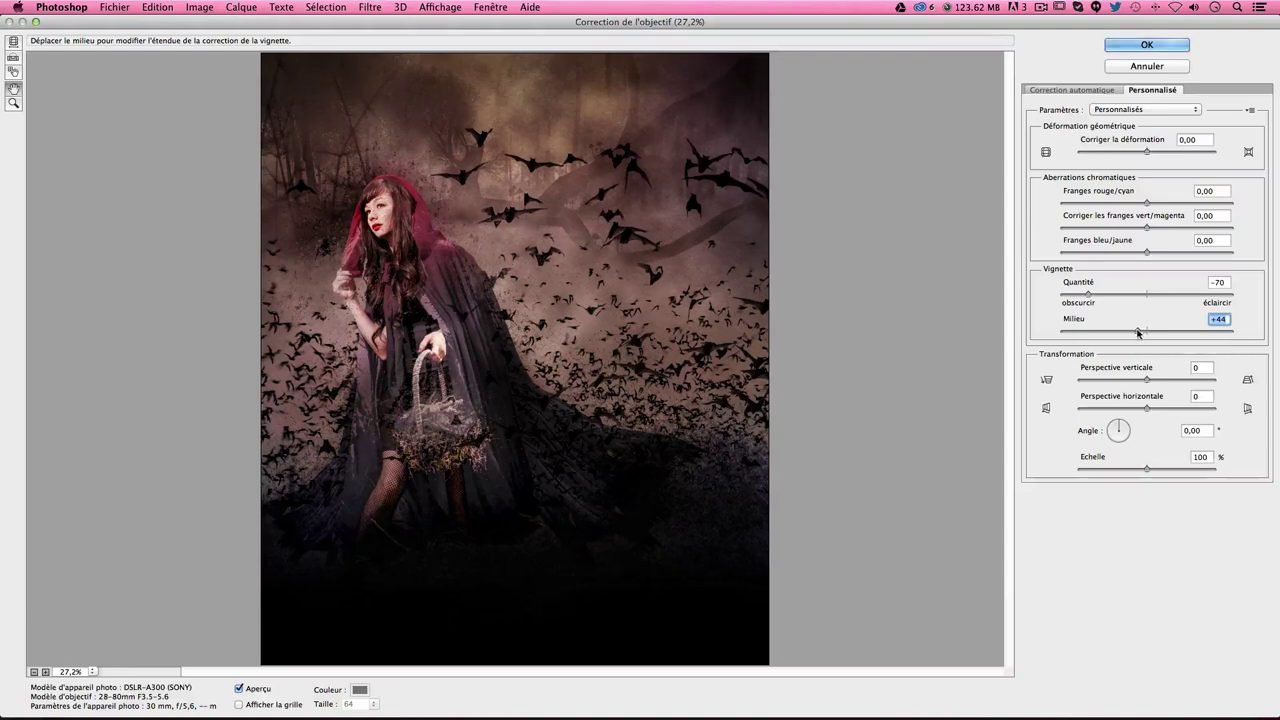
left_click(1145, 44)
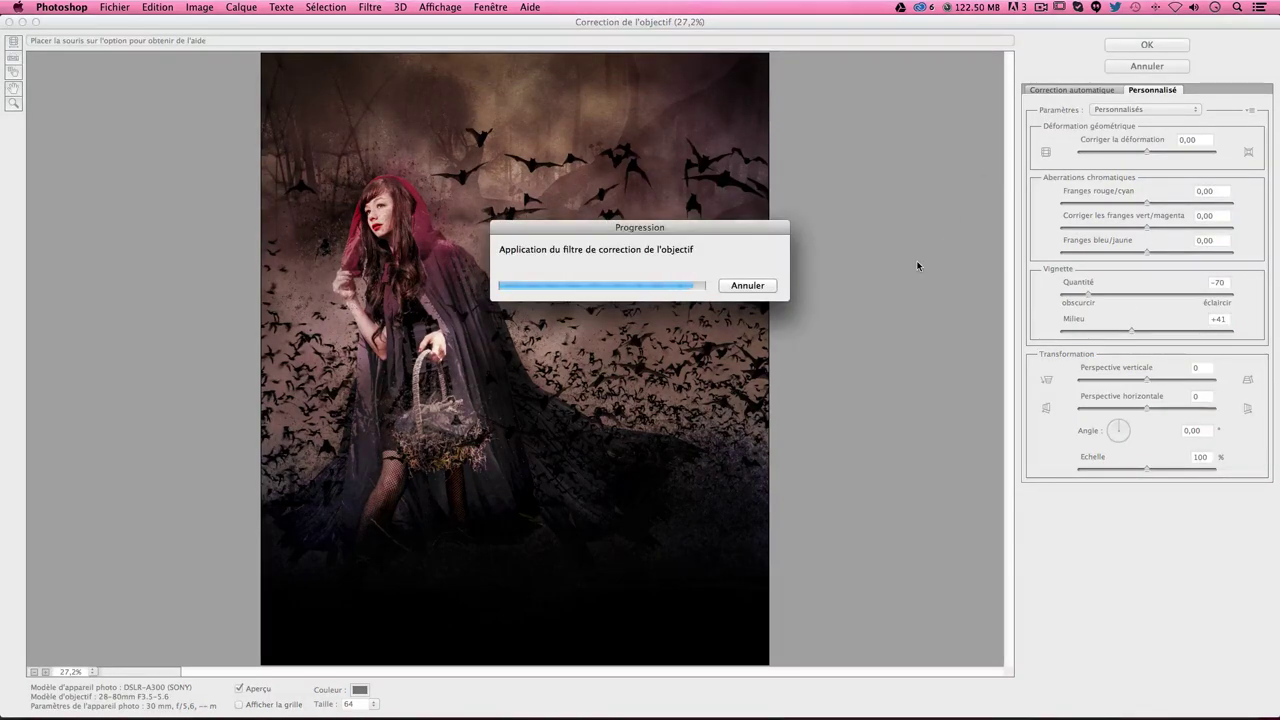
key("ctrl+z")
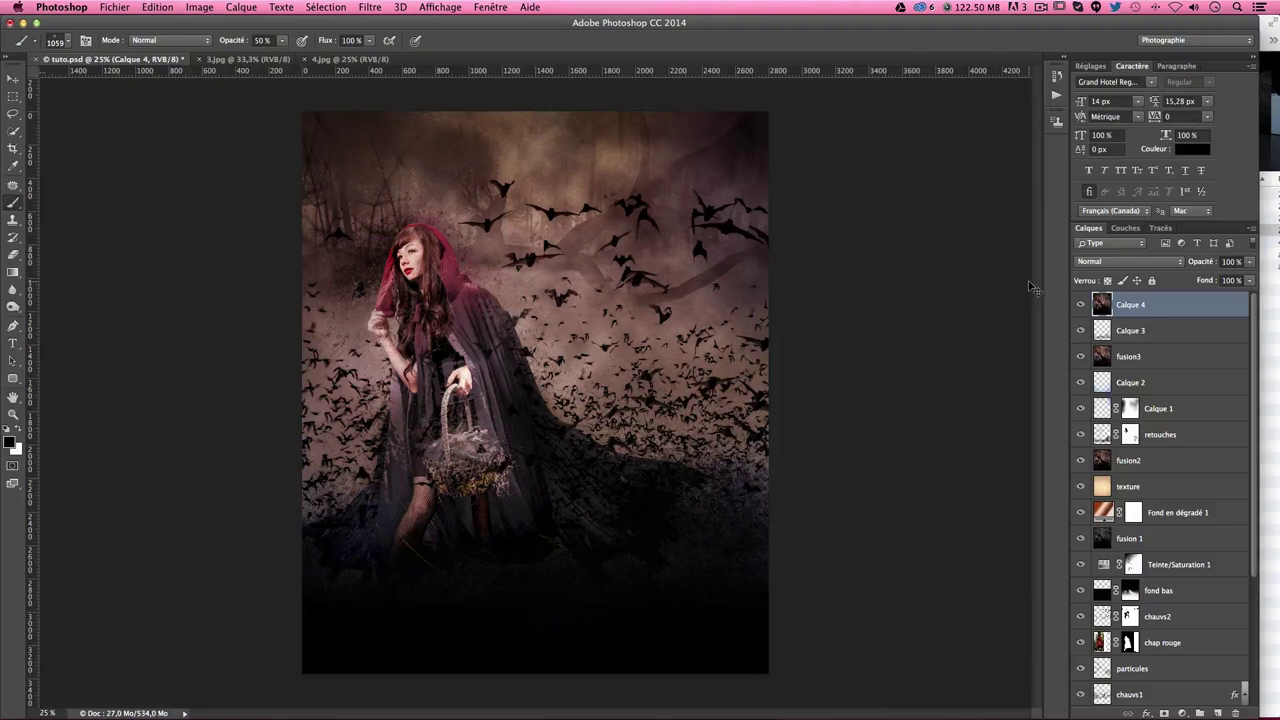
key("ctrl+z")
key("ctrl+z")
Step: Drag the image2 forest layer to the top of the layer stack
left_click(12, 79)
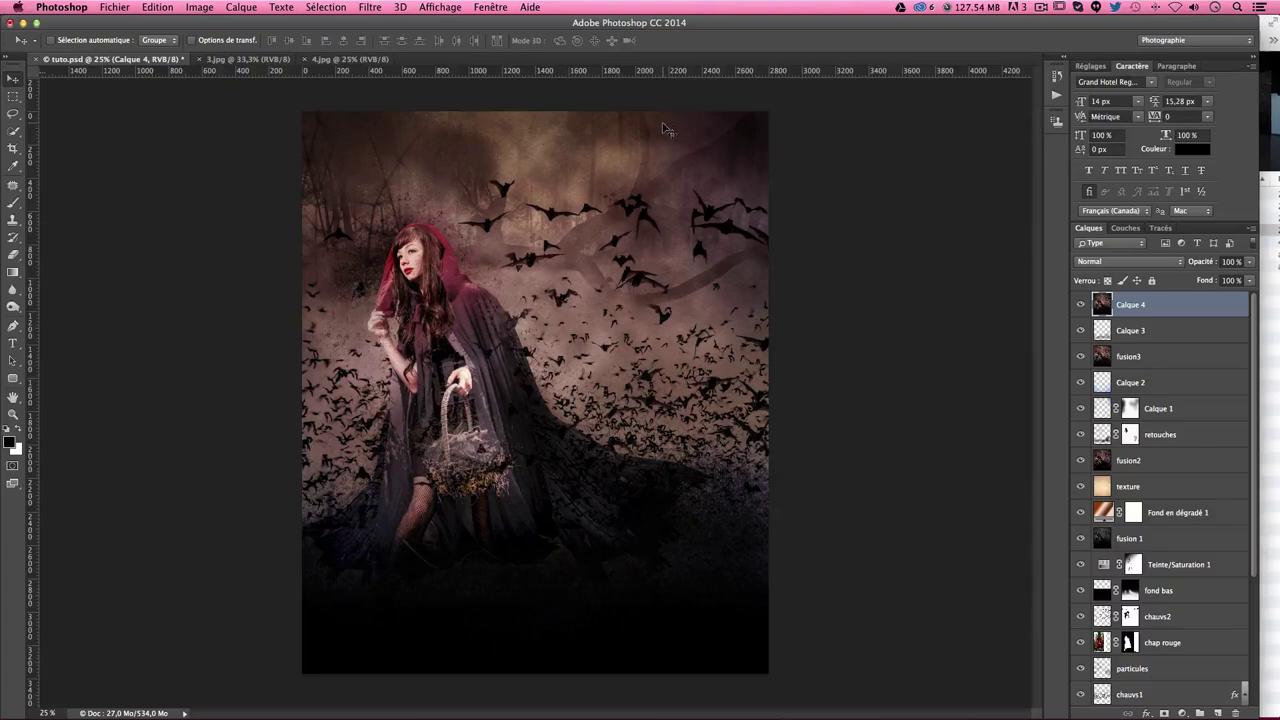
scroll(1212, 616, "down", 4)
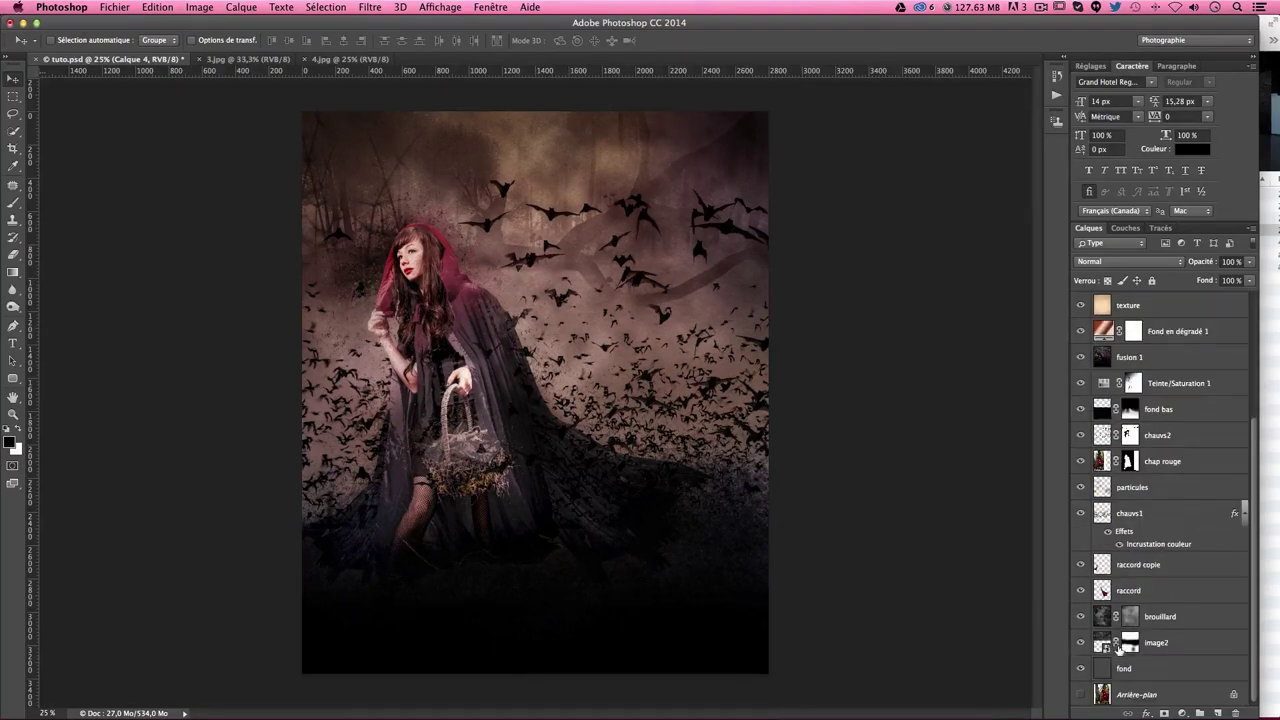
left_click(1171, 642)
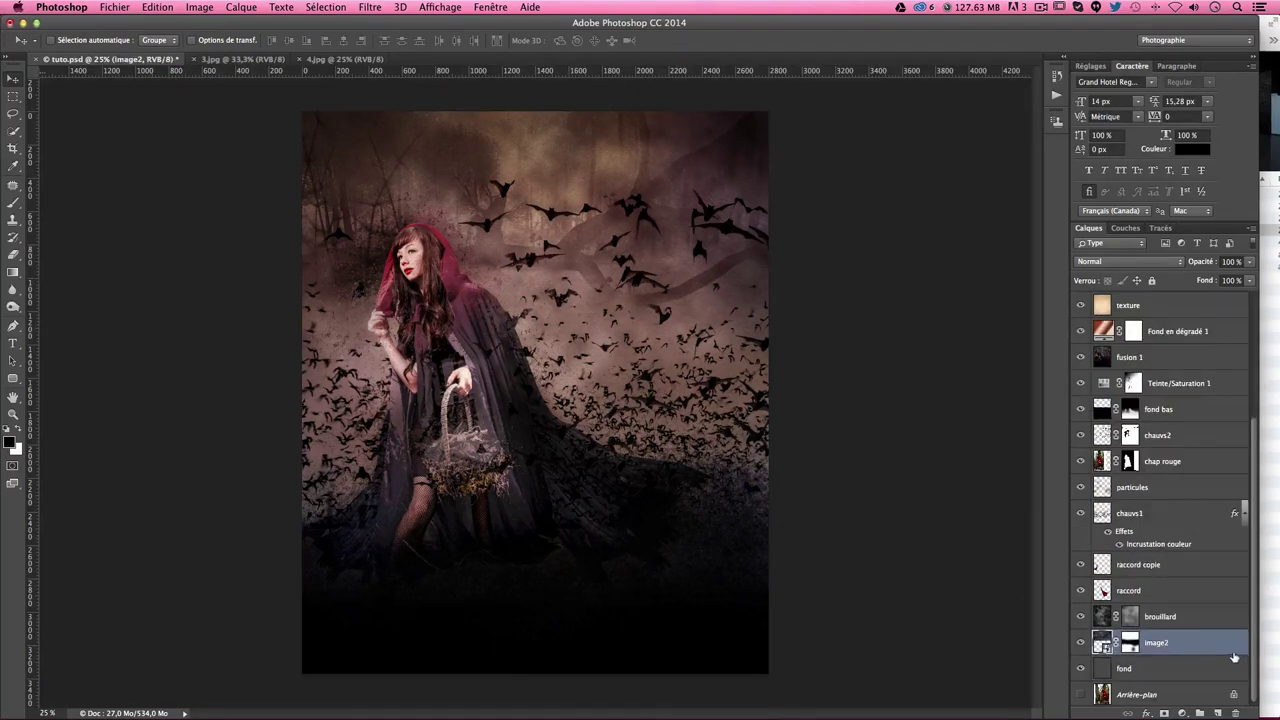
mouse_move(1197, 655)
left_mouse_down()
mouse_move(1155, 280)
mouse_move(1152, 298)
left_mouse_up()
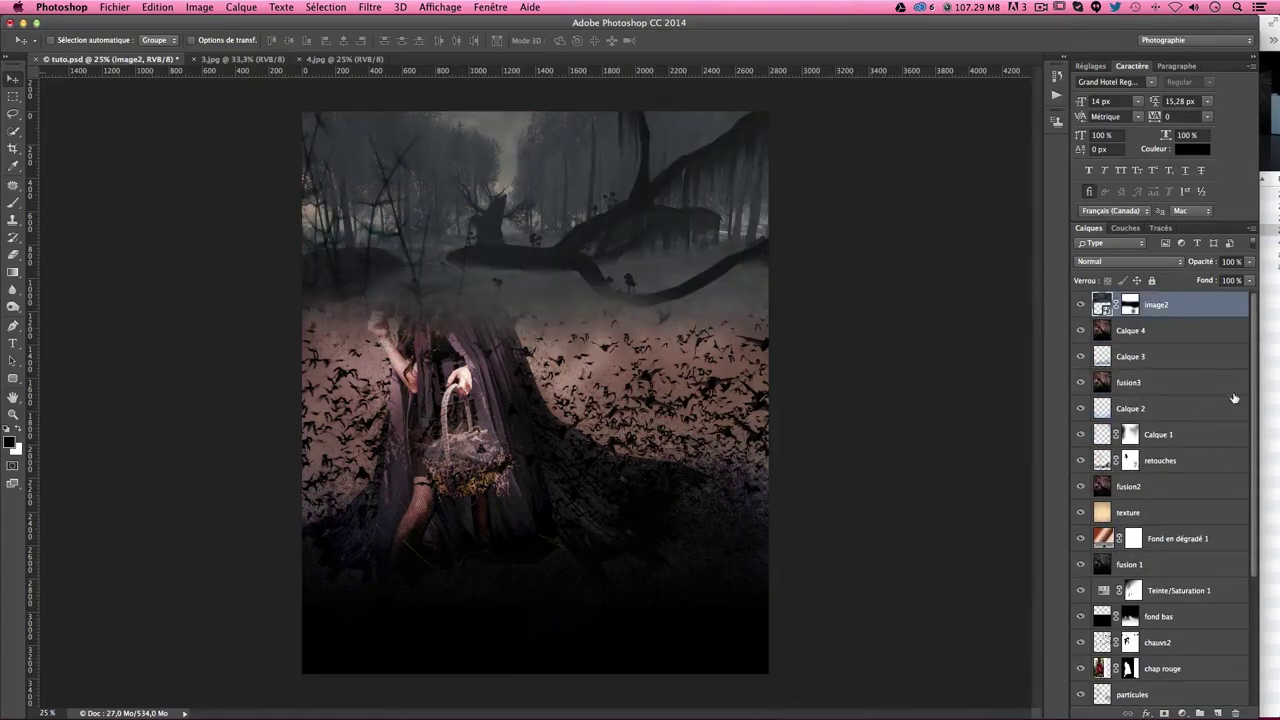
left_click(1132, 310)
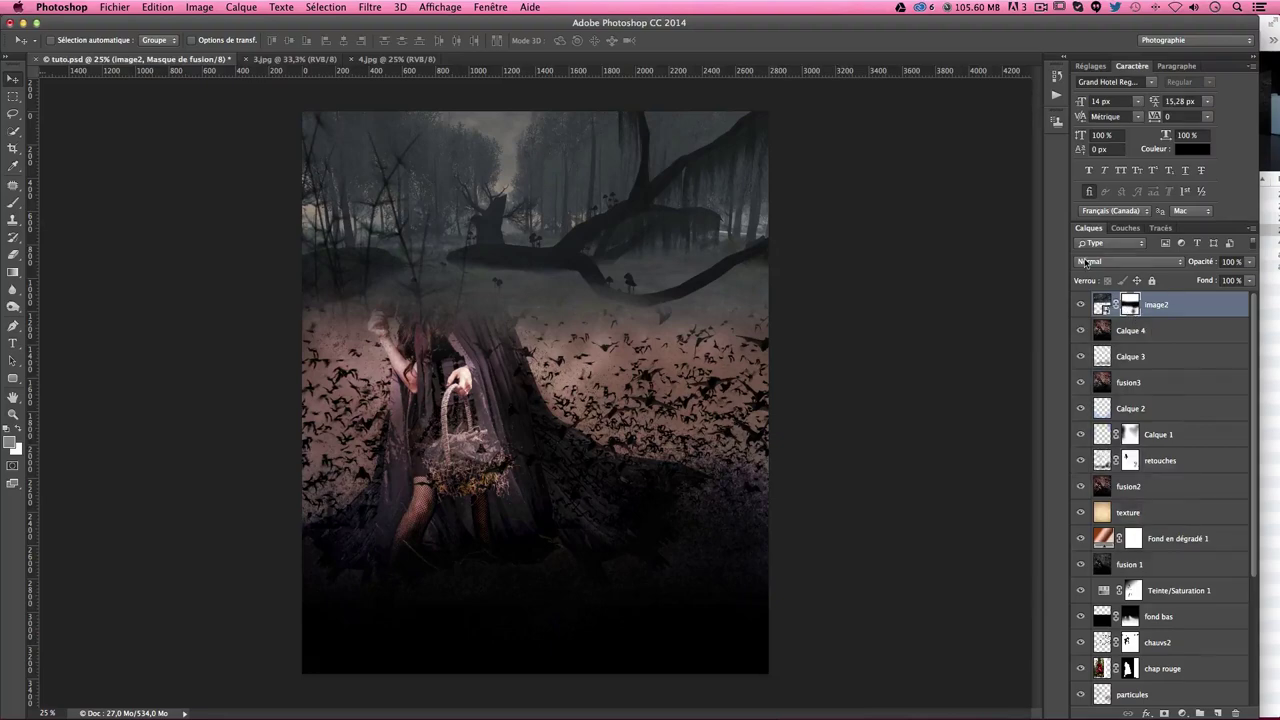
Step: Try Produit, Obscurcir and Incrustation, settling image2 on Lumière tamisée at 65% opacity
left_click(1128, 261)
left_click(1100, 312)
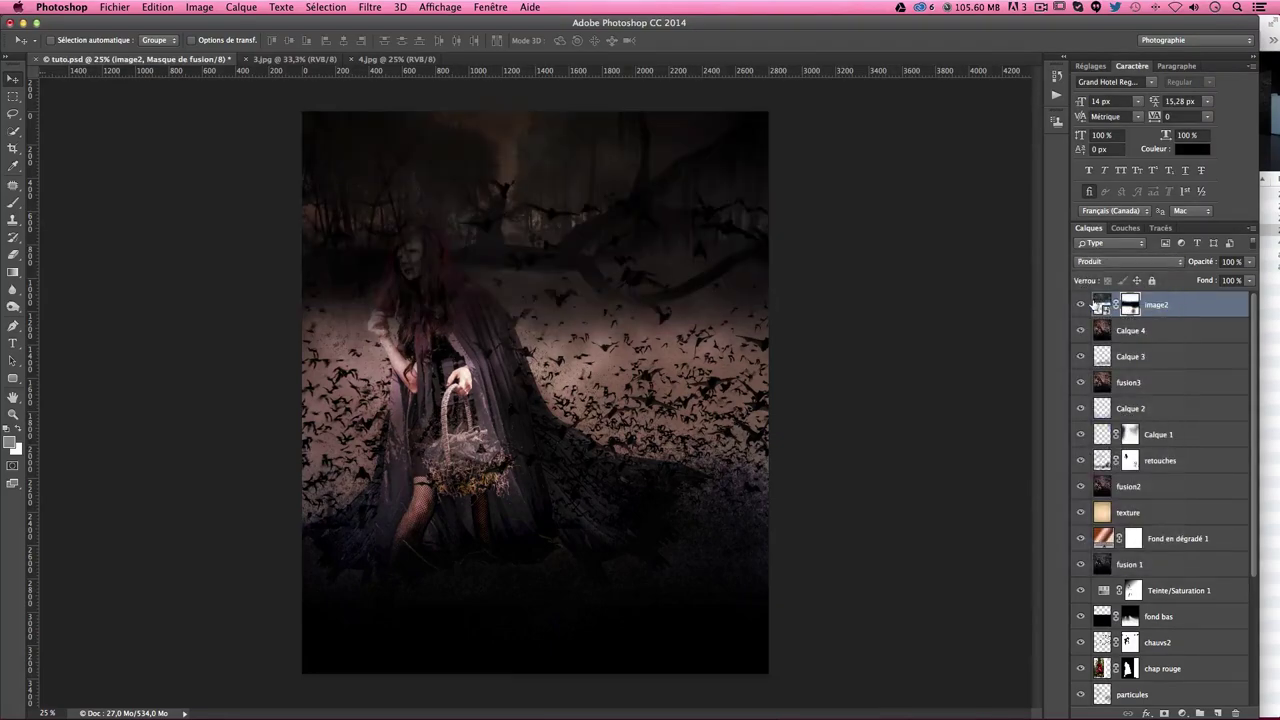
left_click(1120, 262)
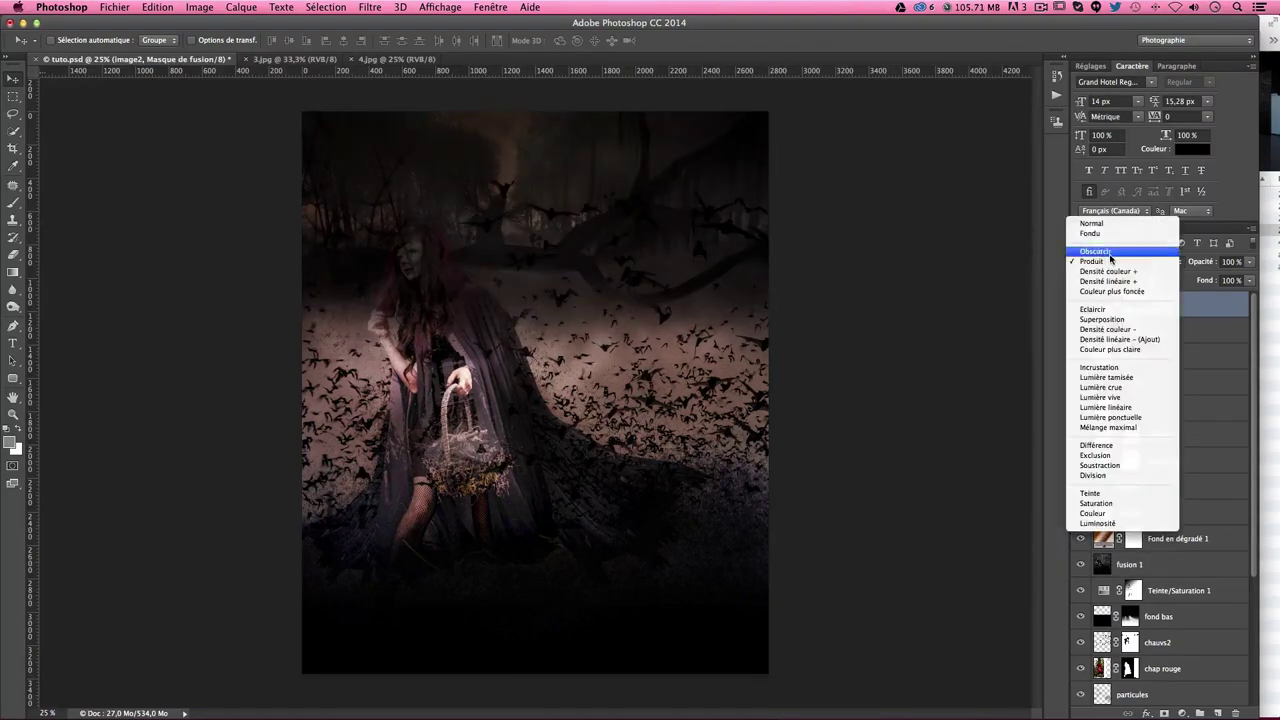
left_click(1110, 251)
left_click(1112, 262)
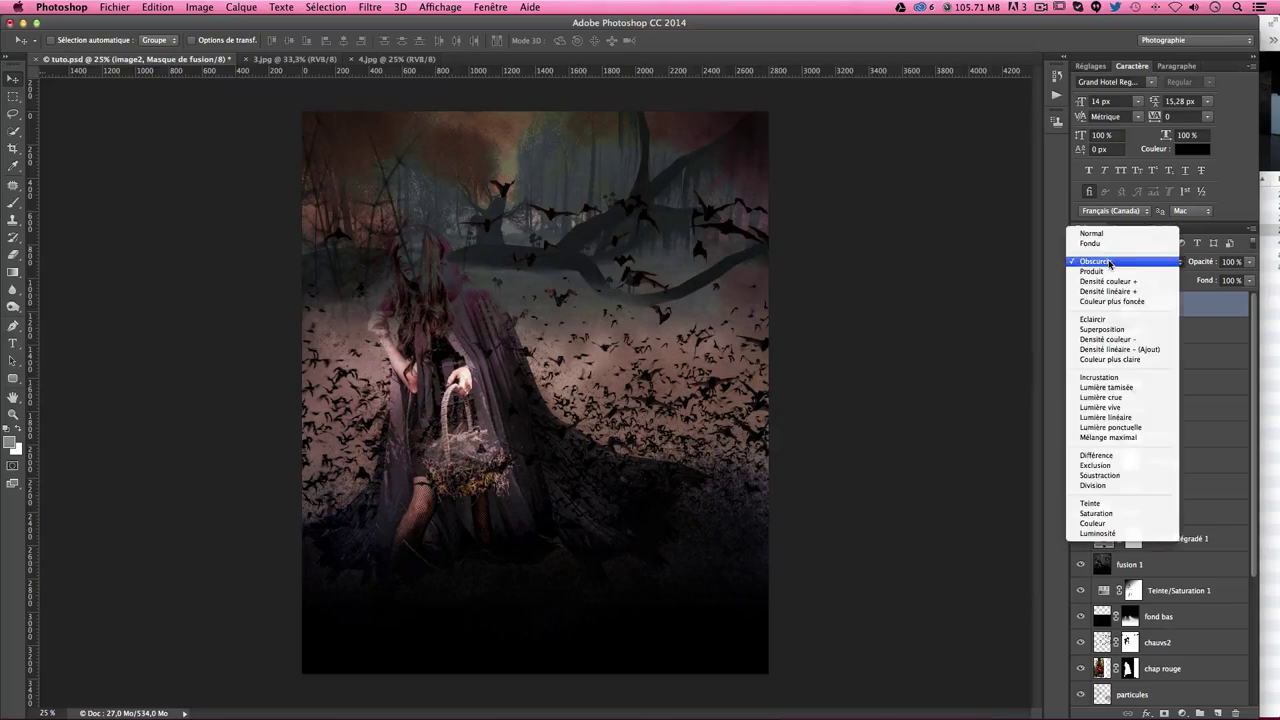
left_click(1134, 376)
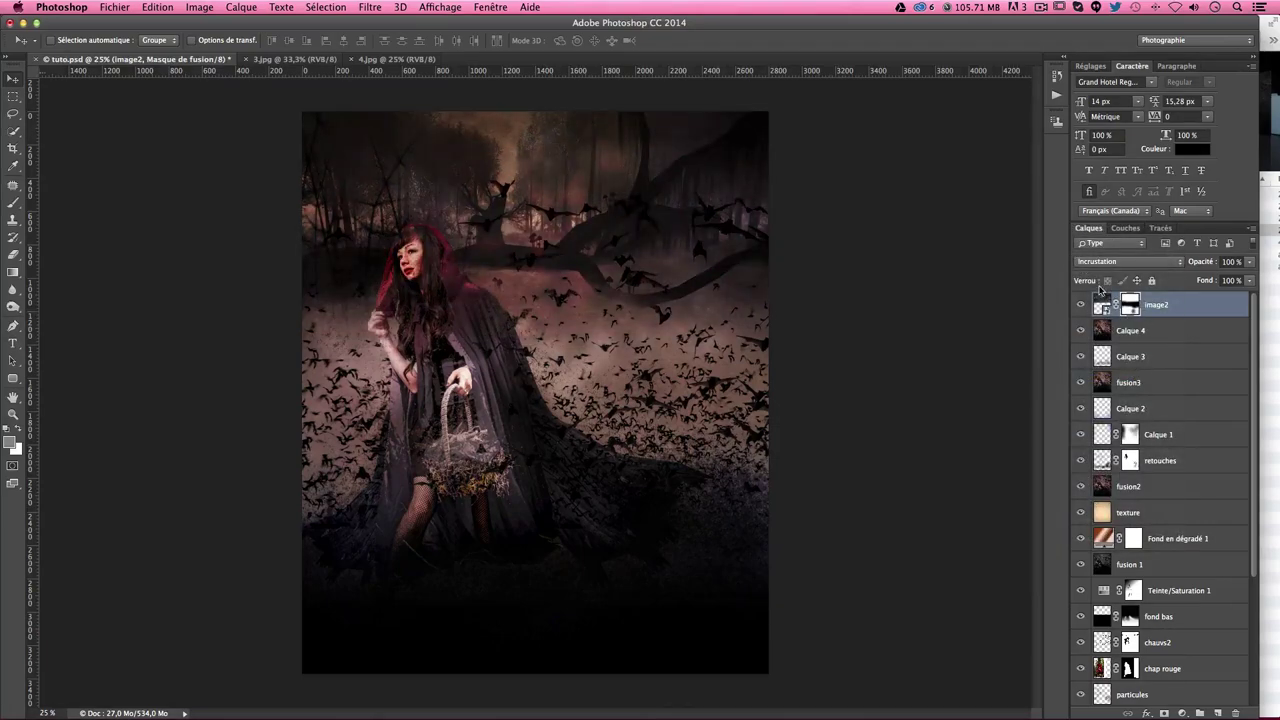
left_click(1102, 262)
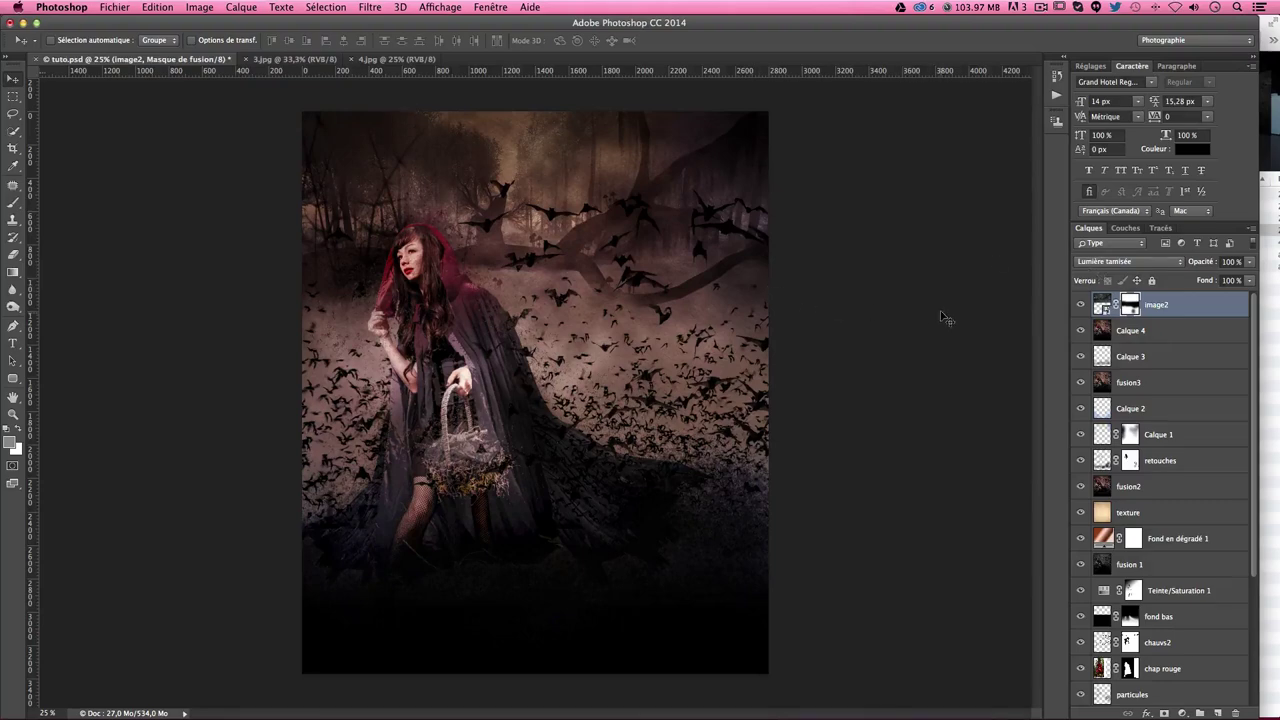
left_click(1248, 261)
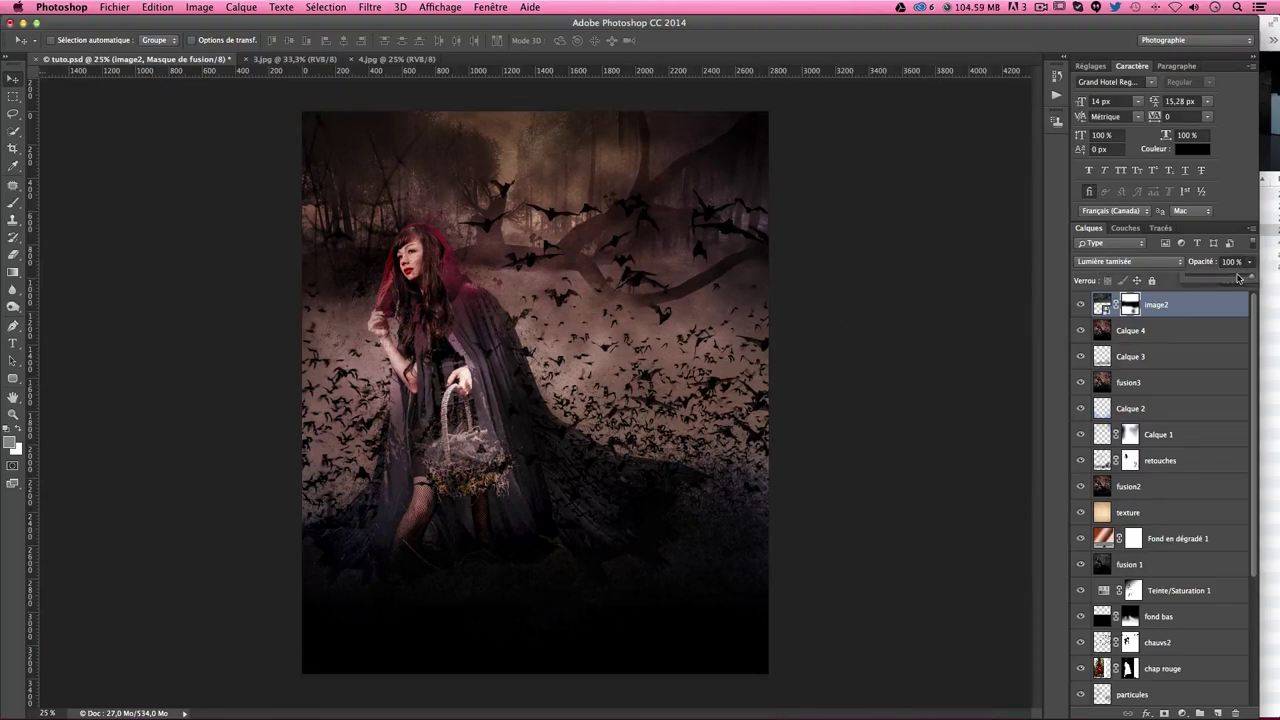
left_click_drag(1249, 276, 1229, 277)
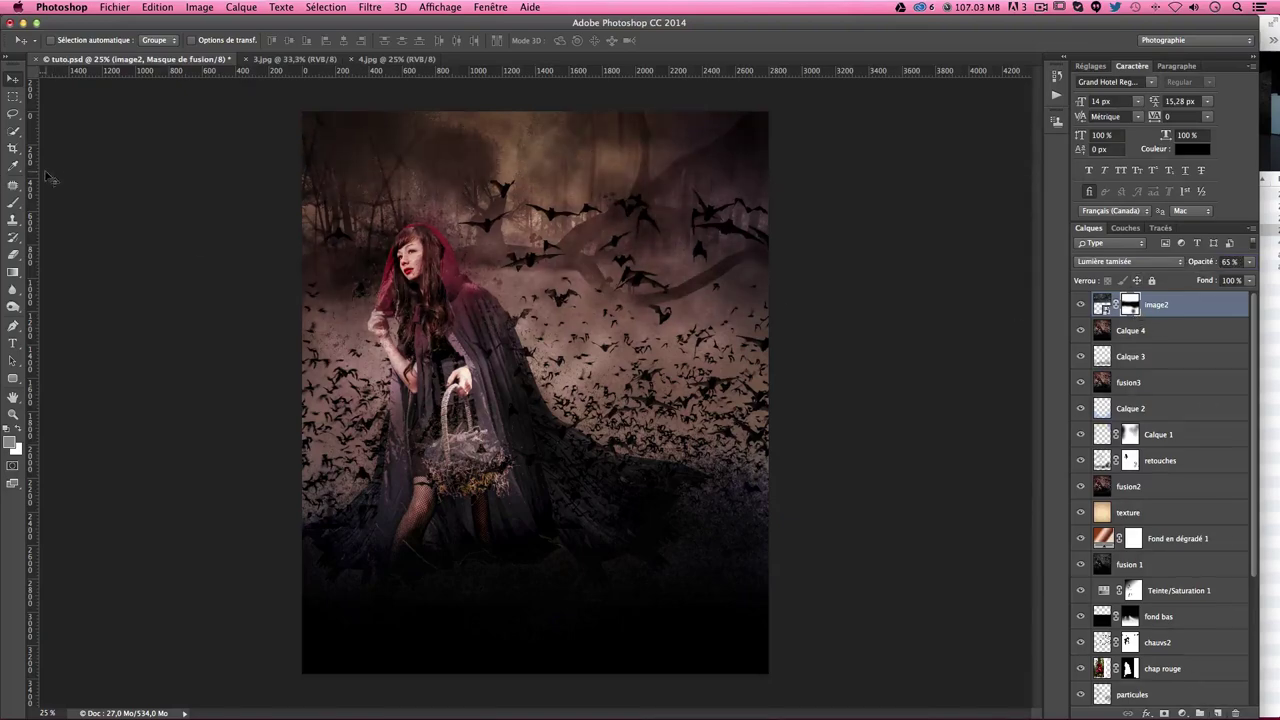
Step: Reset the default colours and toggle the forest overlay off and on to compare
left_click(16, 203)
left_click(6, 428)
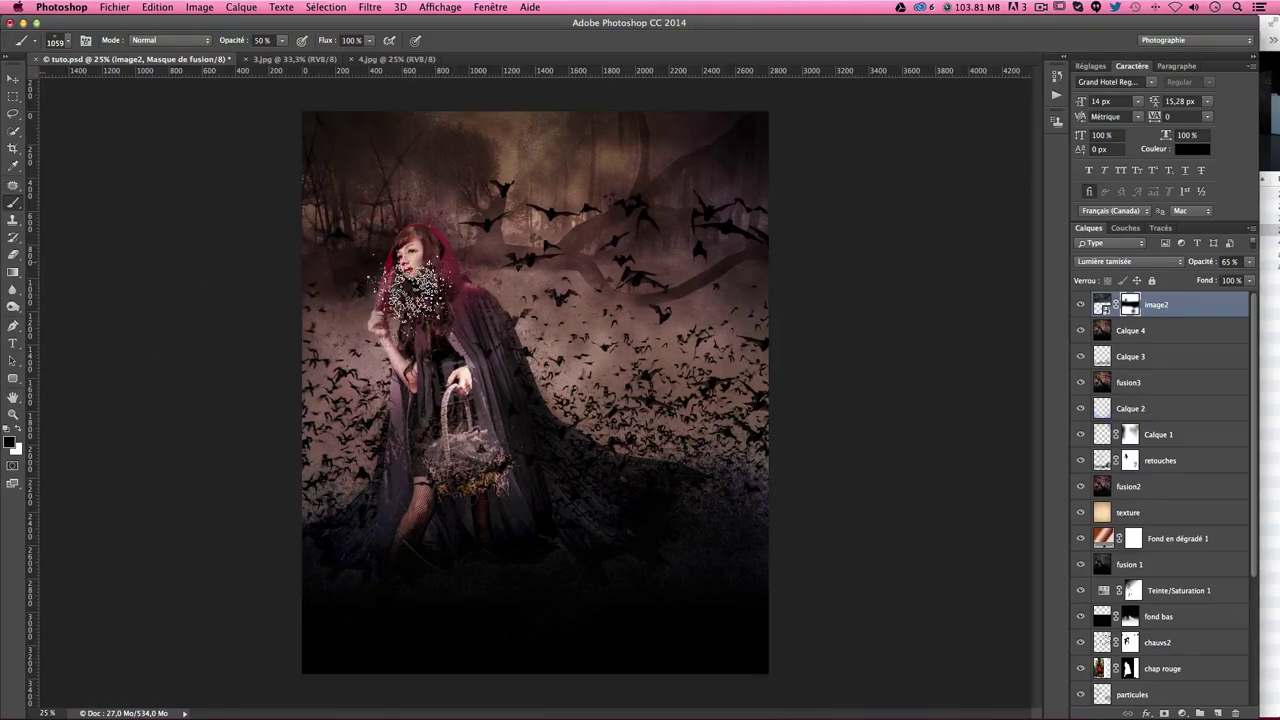
left_click(1080, 305)
left_click(1080, 305)
left_click(1080, 305)
left_click(1080, 305)
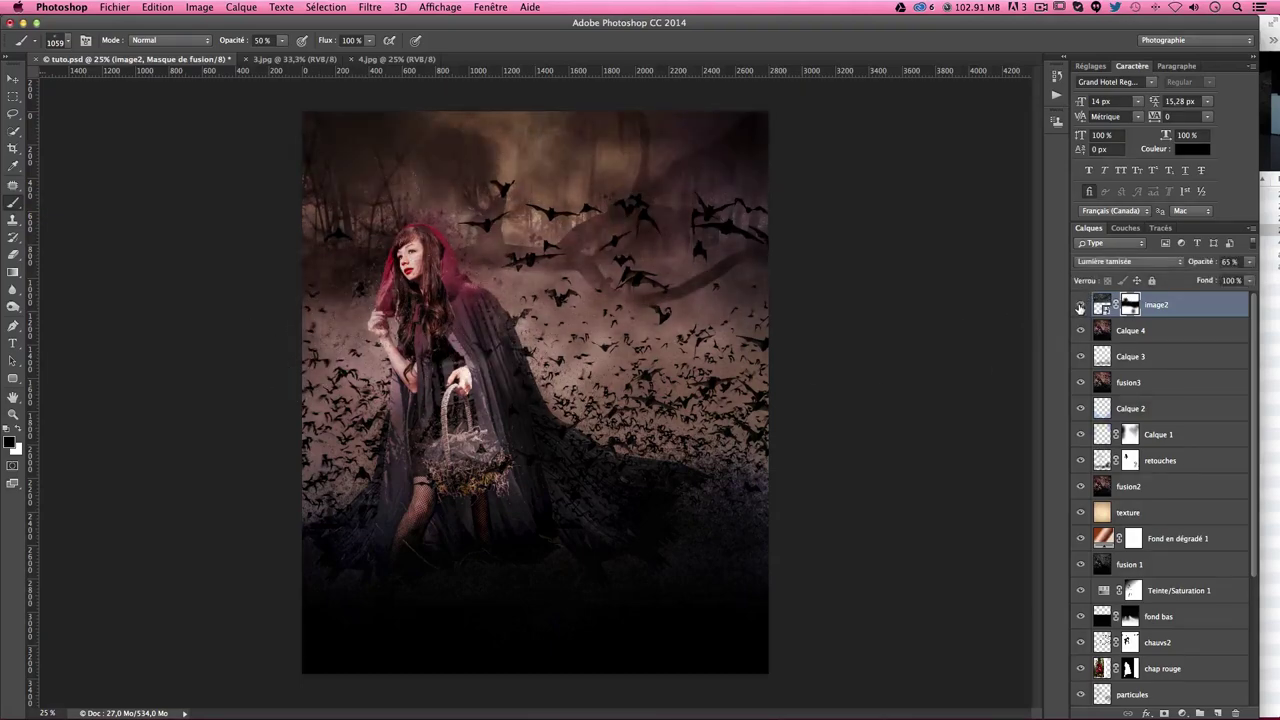
left_click(1080, 307)
left_click(1080, 307)
left_click(1182, 712)
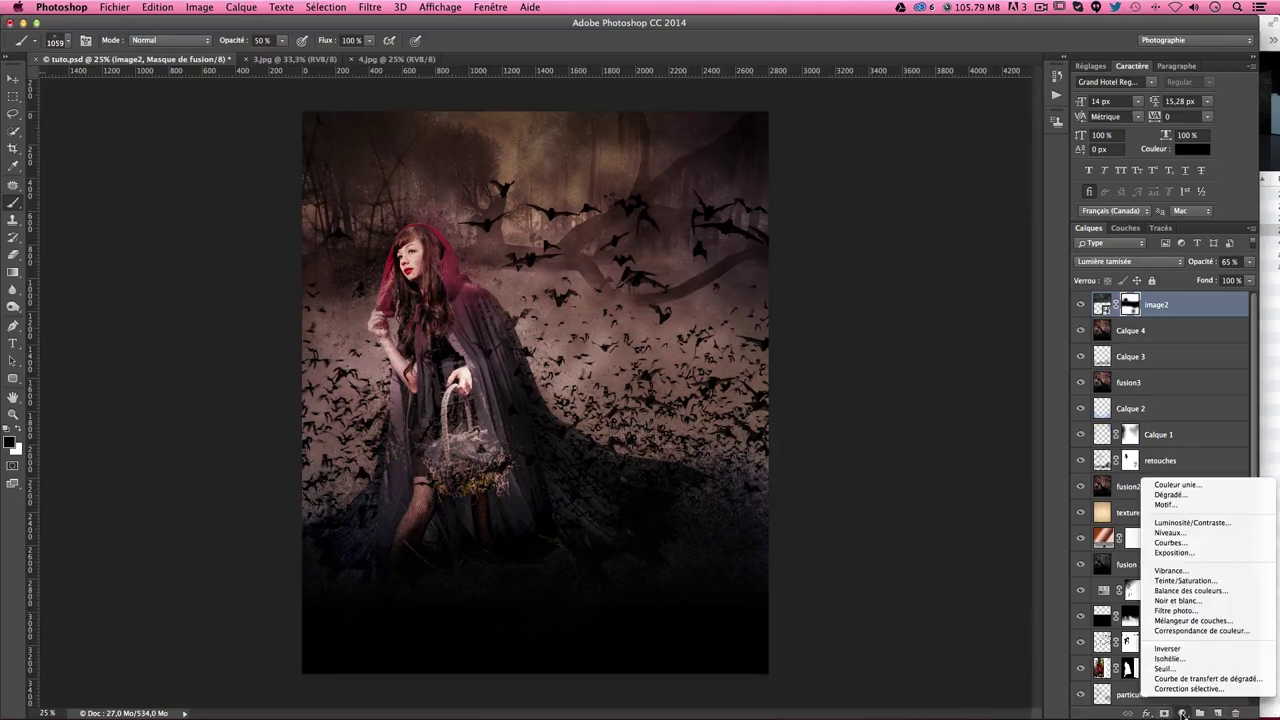
Step: Add a Hue/Saturation adjustment layer and try hue shifts, including -180 for teal
left_click(1198, 581)
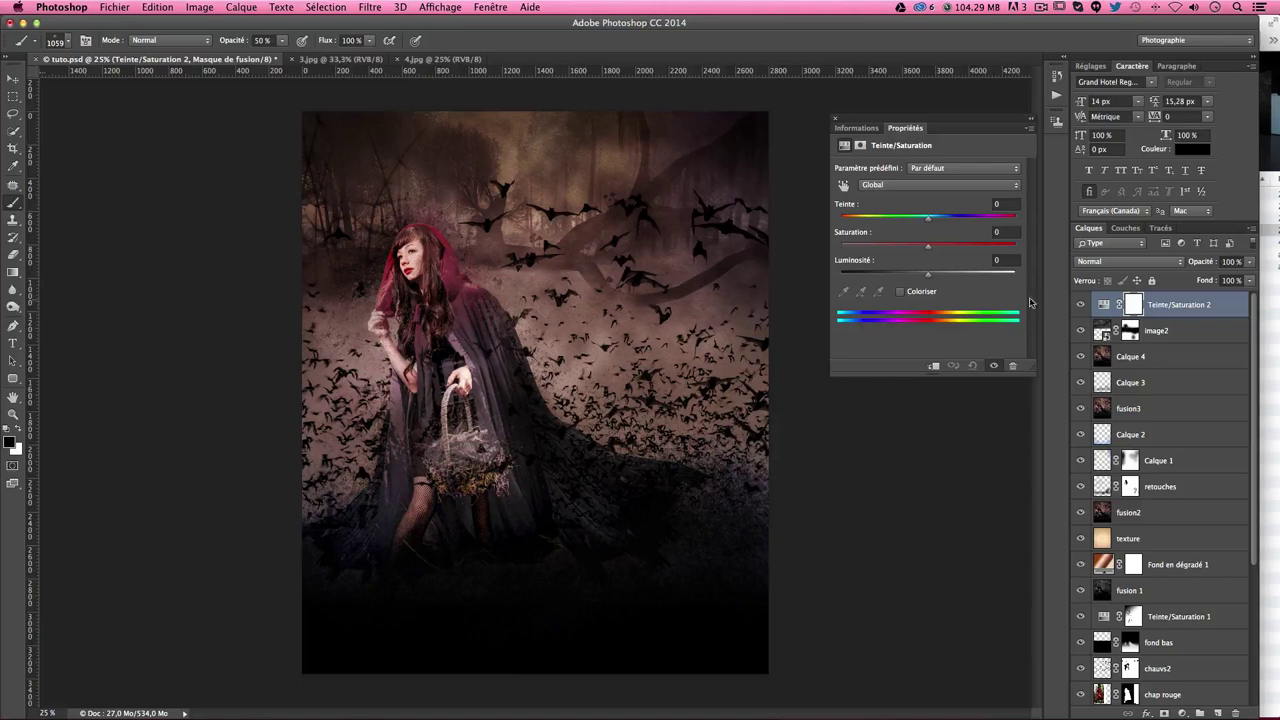
mouse_move(928, 206)
left_mouse_down()
mouse_move(891, 278)
mouse_move(928, 278)
left_mouse_up()
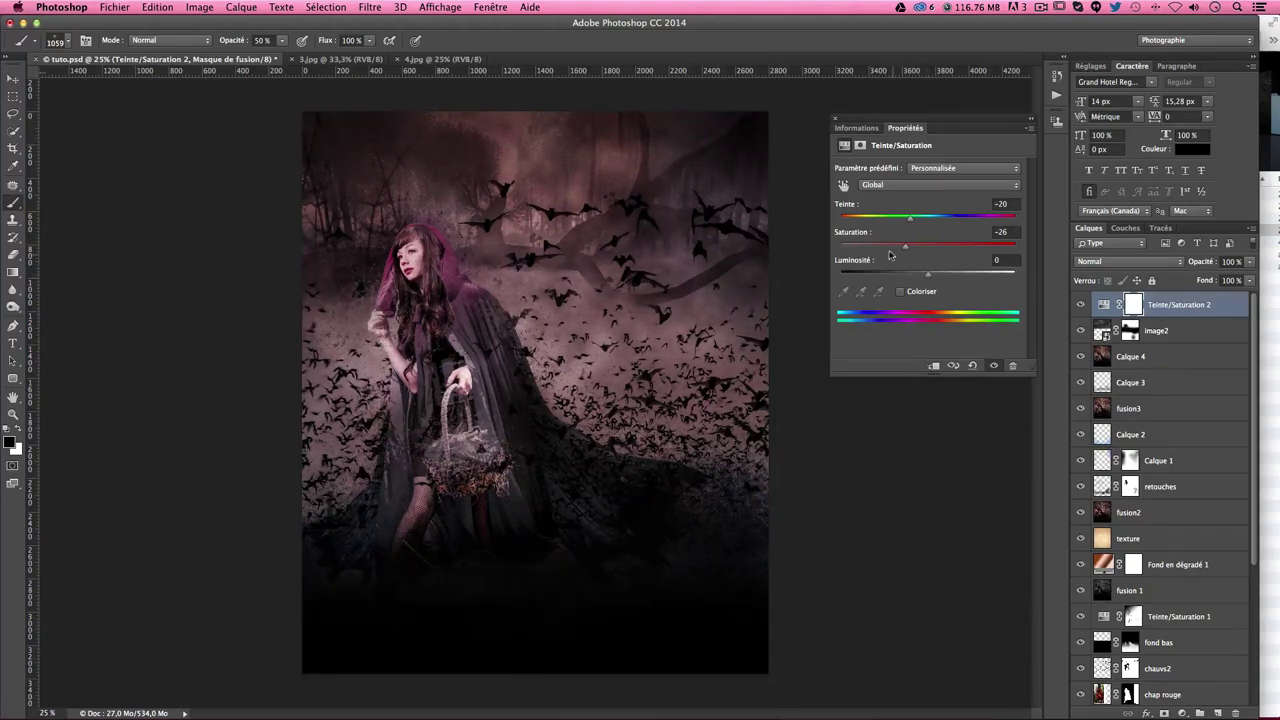
left_click_drag(909, 218, 913, 220)
left_click_drag(917, 218, 917, 215)
key("Return")
left_click_drag(918, 221, 818, 222)
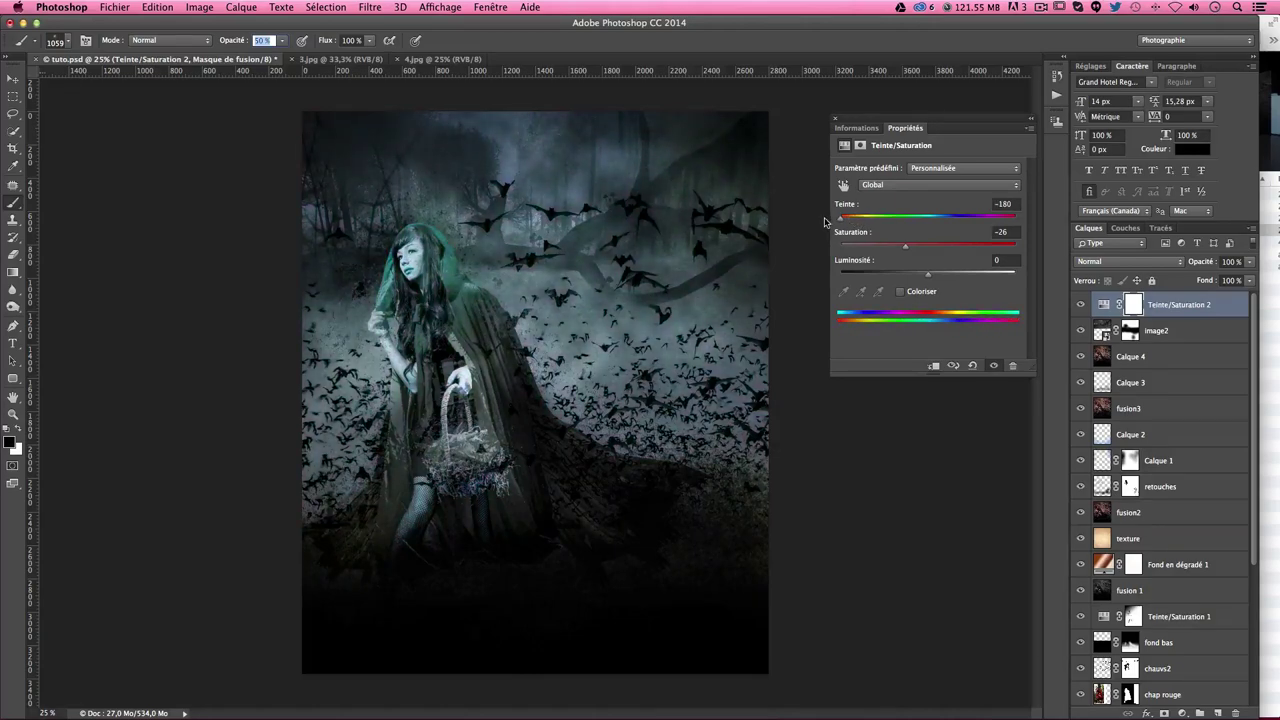
Step: Paint the adjustment mask with a 1571 px brush, then refill it white to reset
left_click(1134, 306)
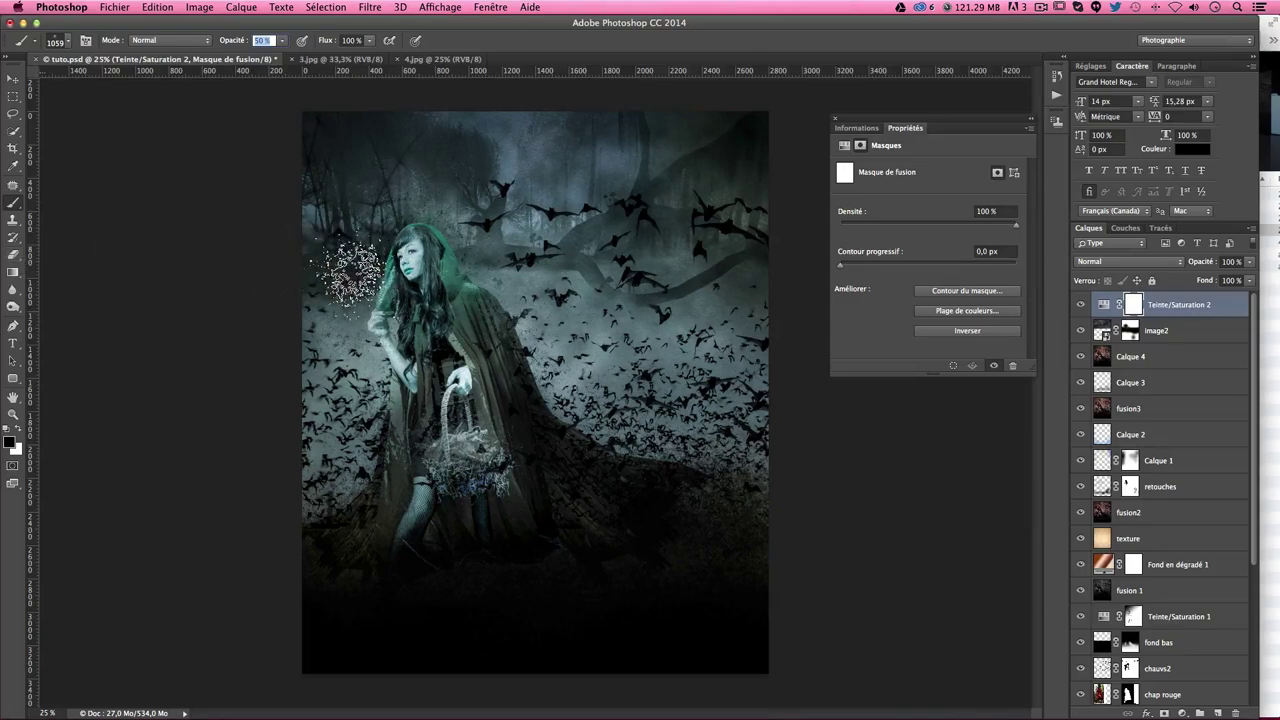
mouse_move(374, 264)
left_mouse_down()
mouse_move(419, 272)
mouse_move(460, 380)
left_mouse_up()
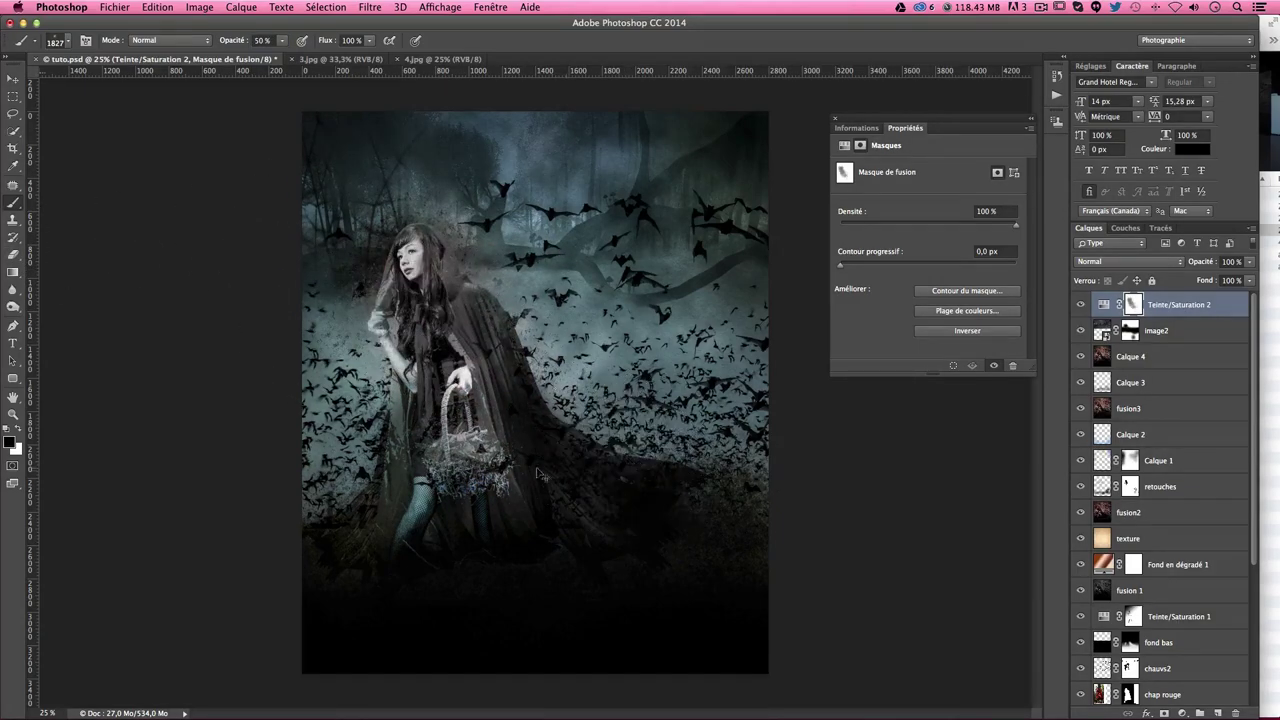
key("ctrl+z")
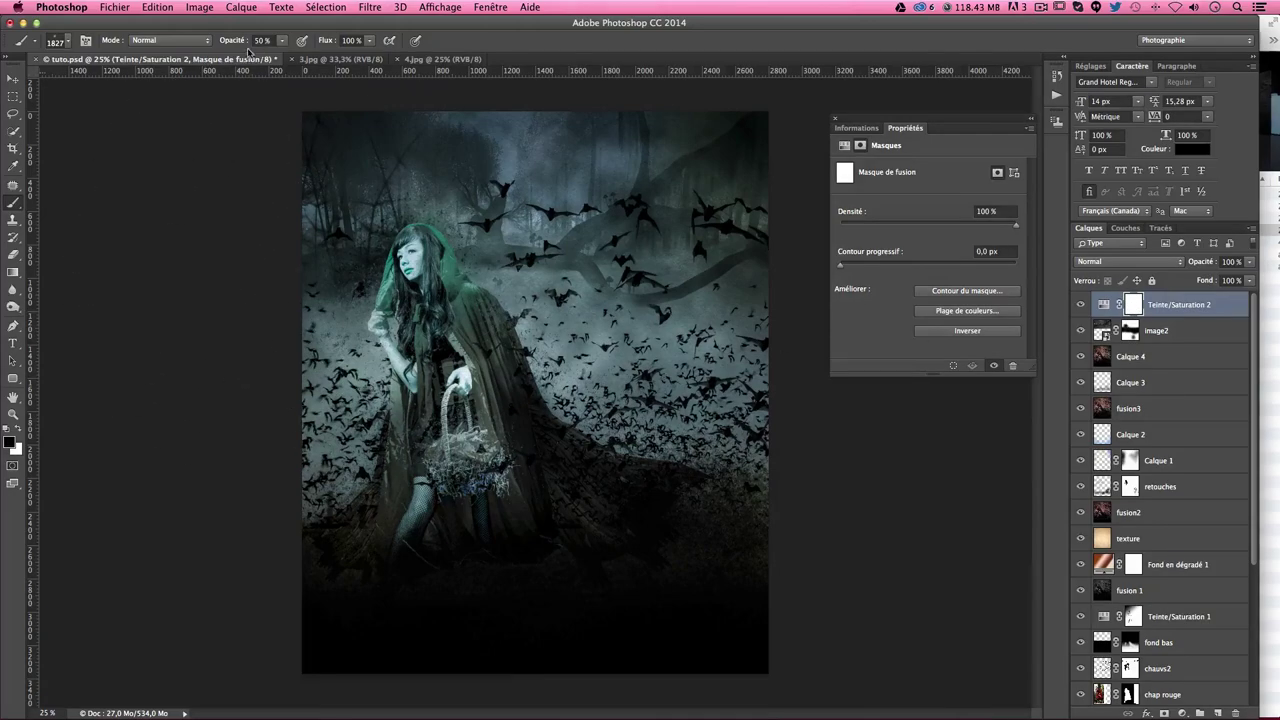
key("3")
key("0")
left_click_drag(402, 200, 395, 345)
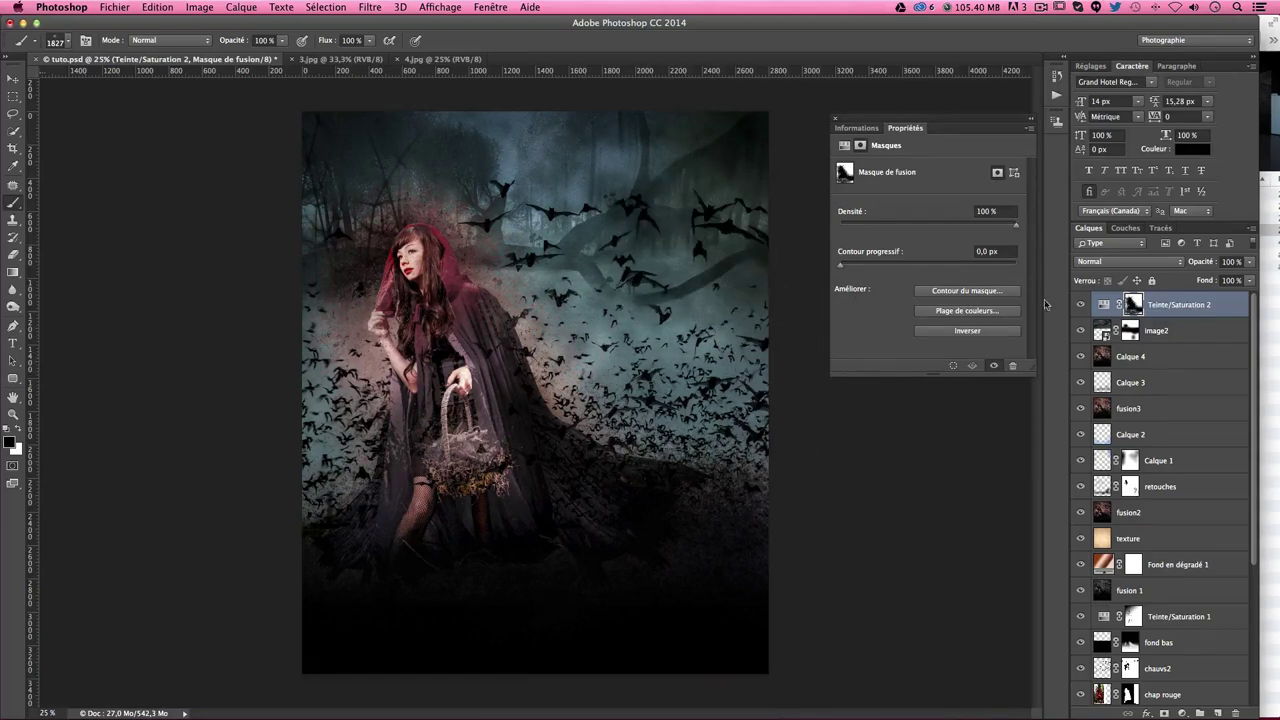
key("super+BackSpace")
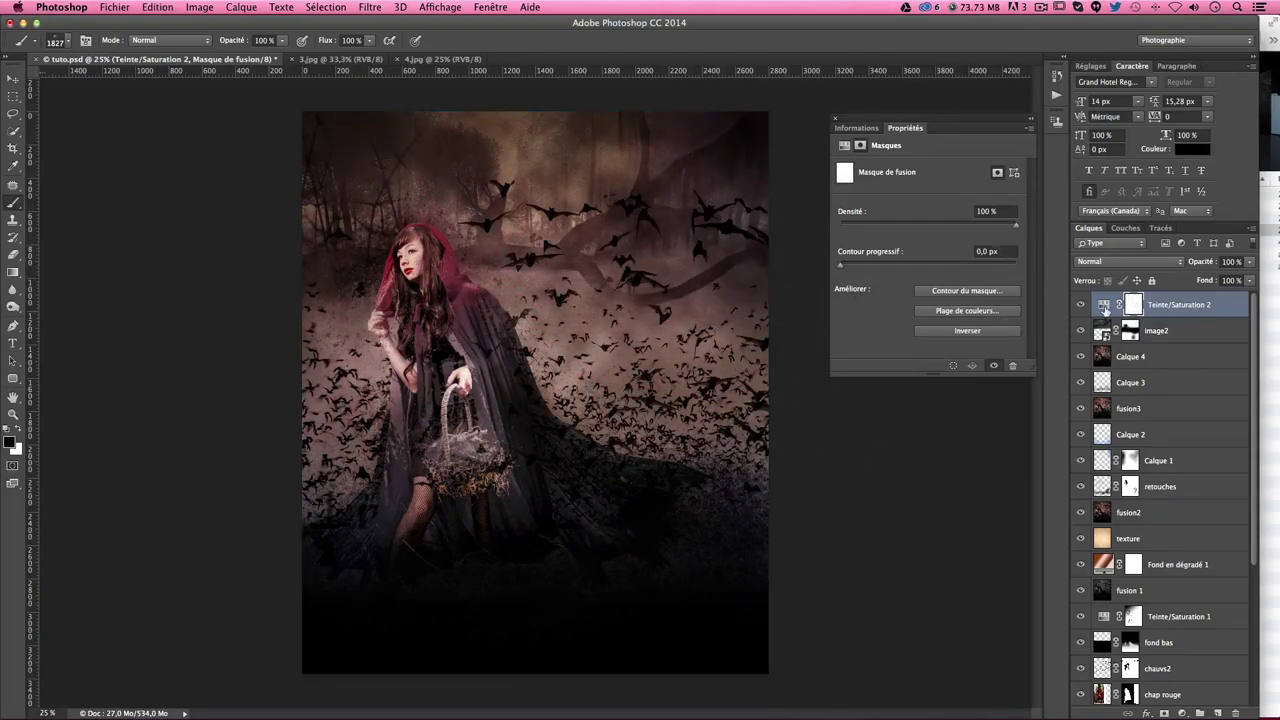
Step: Settle the grade at Teinte -9, Saturation -14, then zoom in and close Properties
left_click(1105, 307)
mouse_move(928, 217)
left_mouse_down()
mouse_move(914, 220)
mouse_move(914, 250)
mouse_move(920, 223)
left_mouse_up()
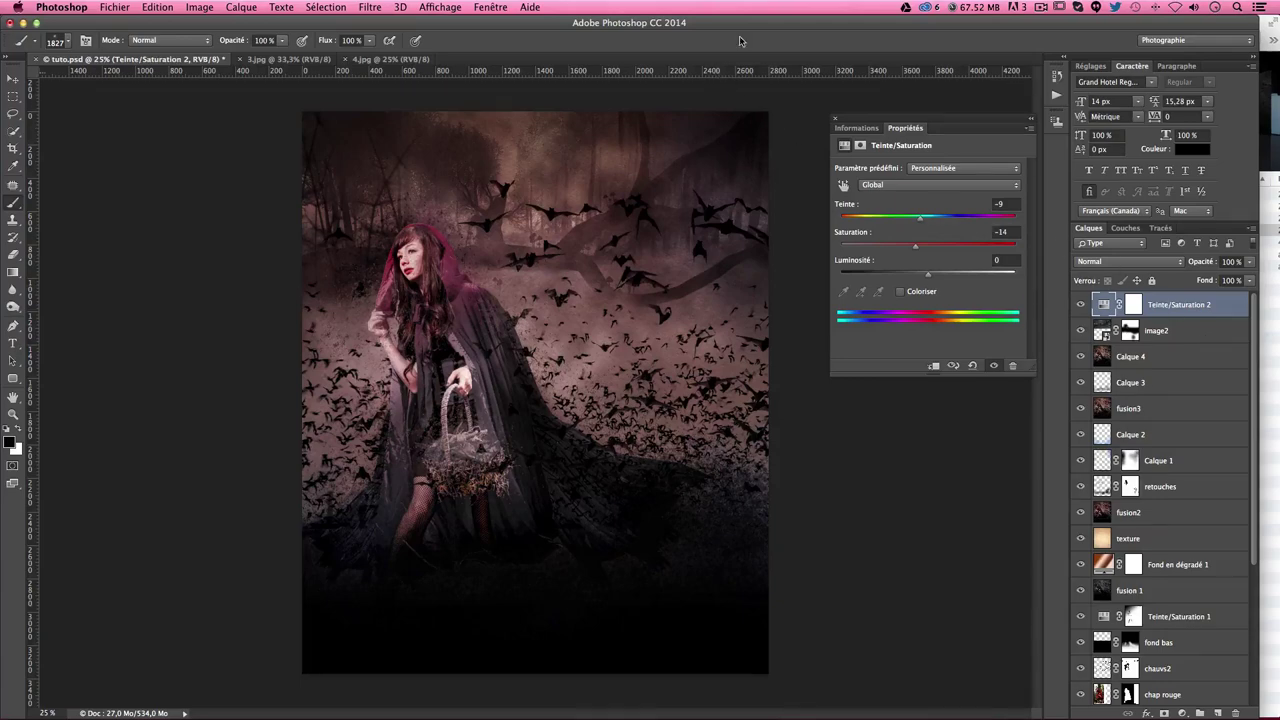
key("super+plus")
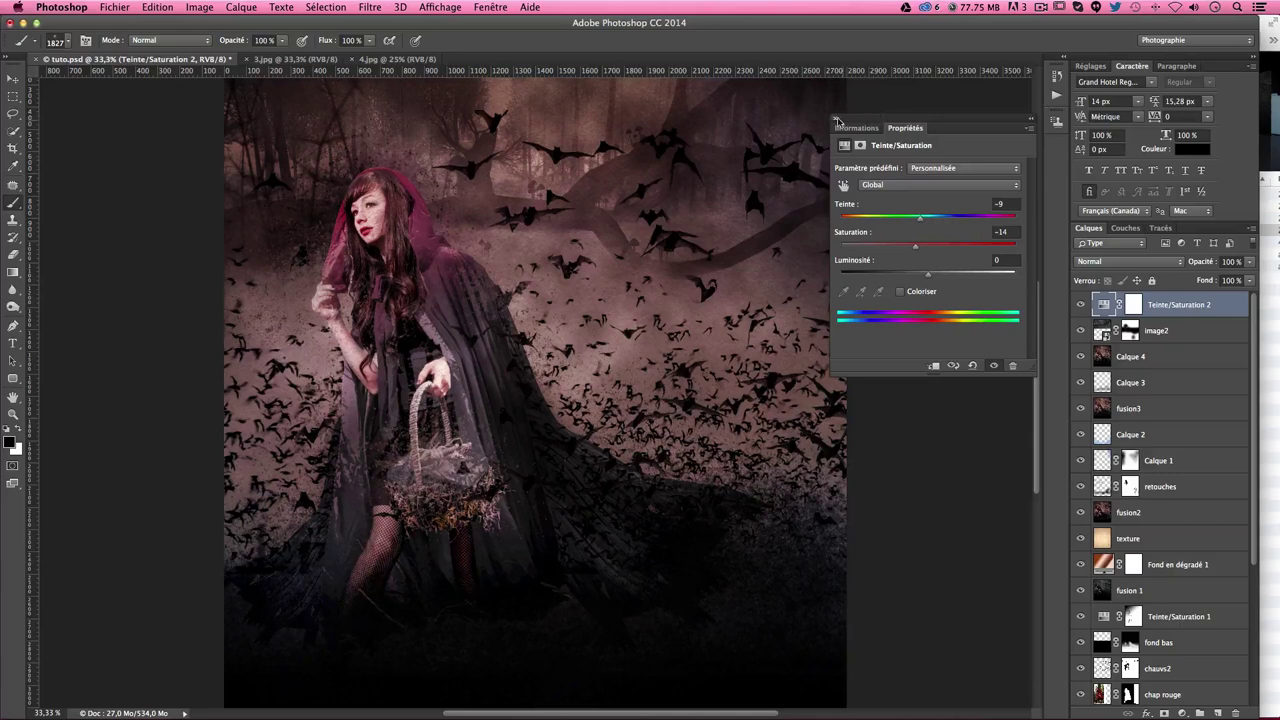
left_click(836, 118)
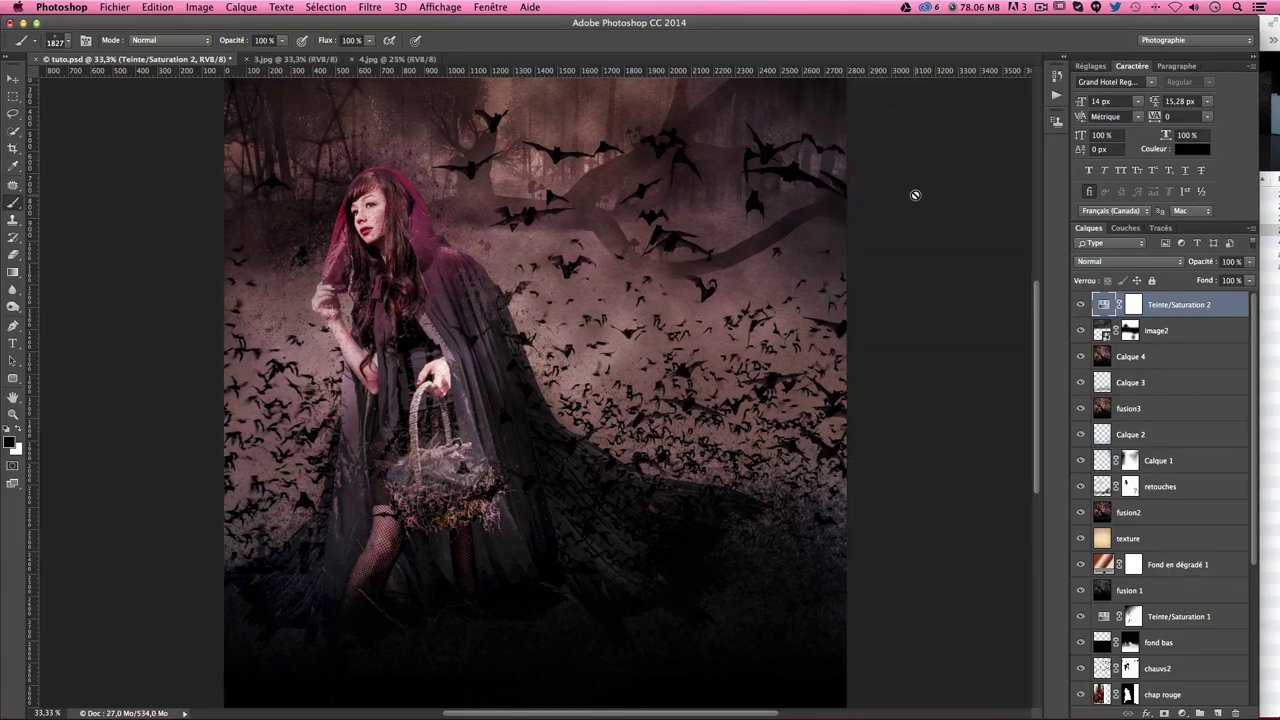